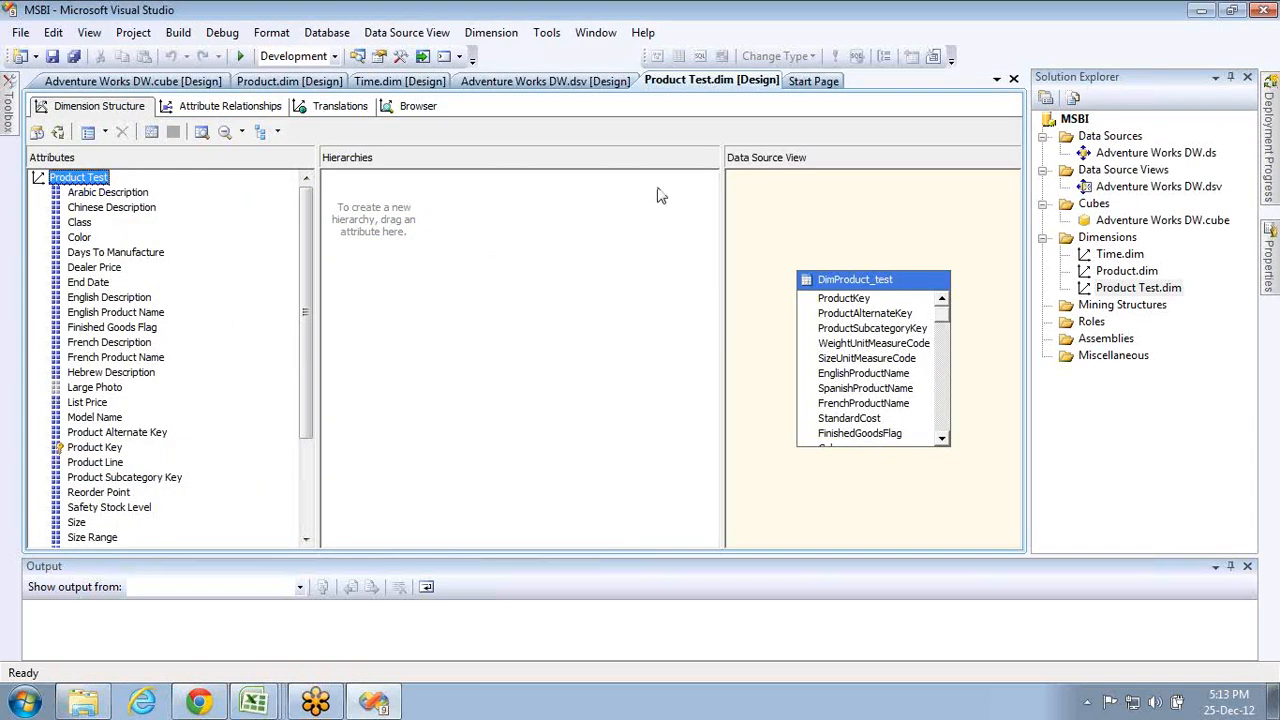
- Open the Adventure Works DW cube in the designer and select its Fact Internet Sales measure group
click(1112, 256)
ctrl+click(1112, 272)
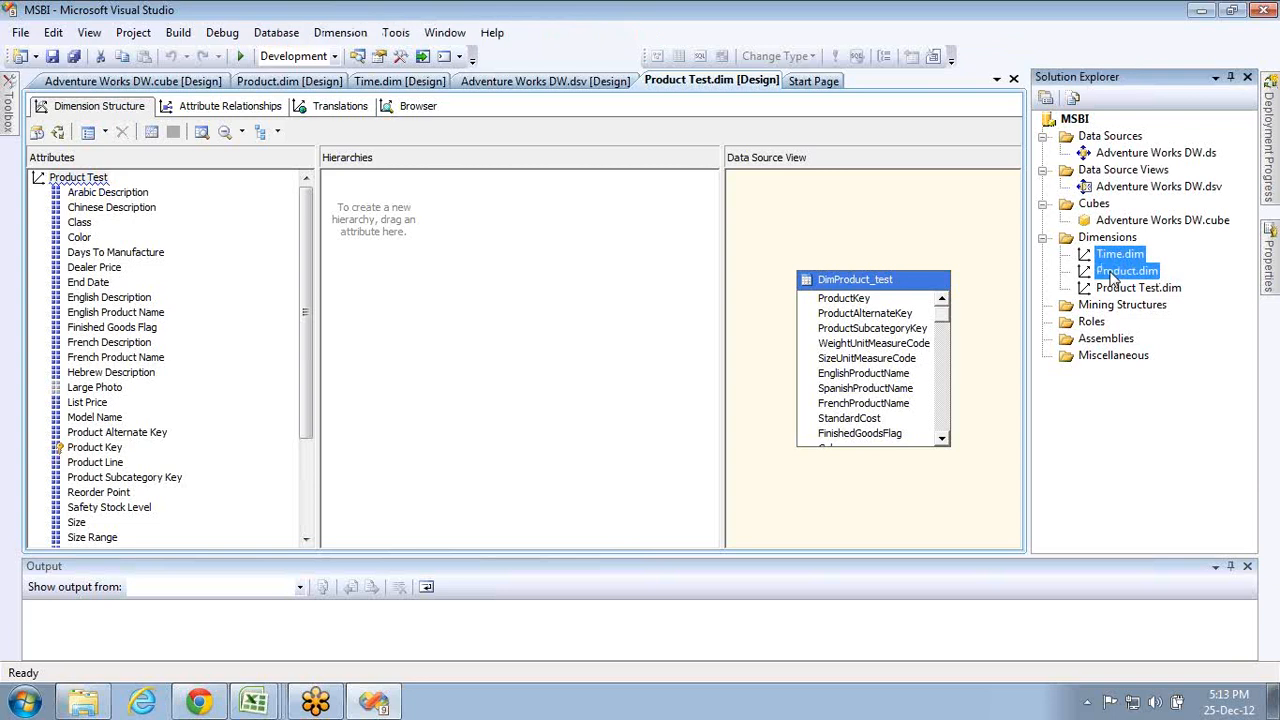
ctrl+click(1116, 288)
double_click(1118, 224)
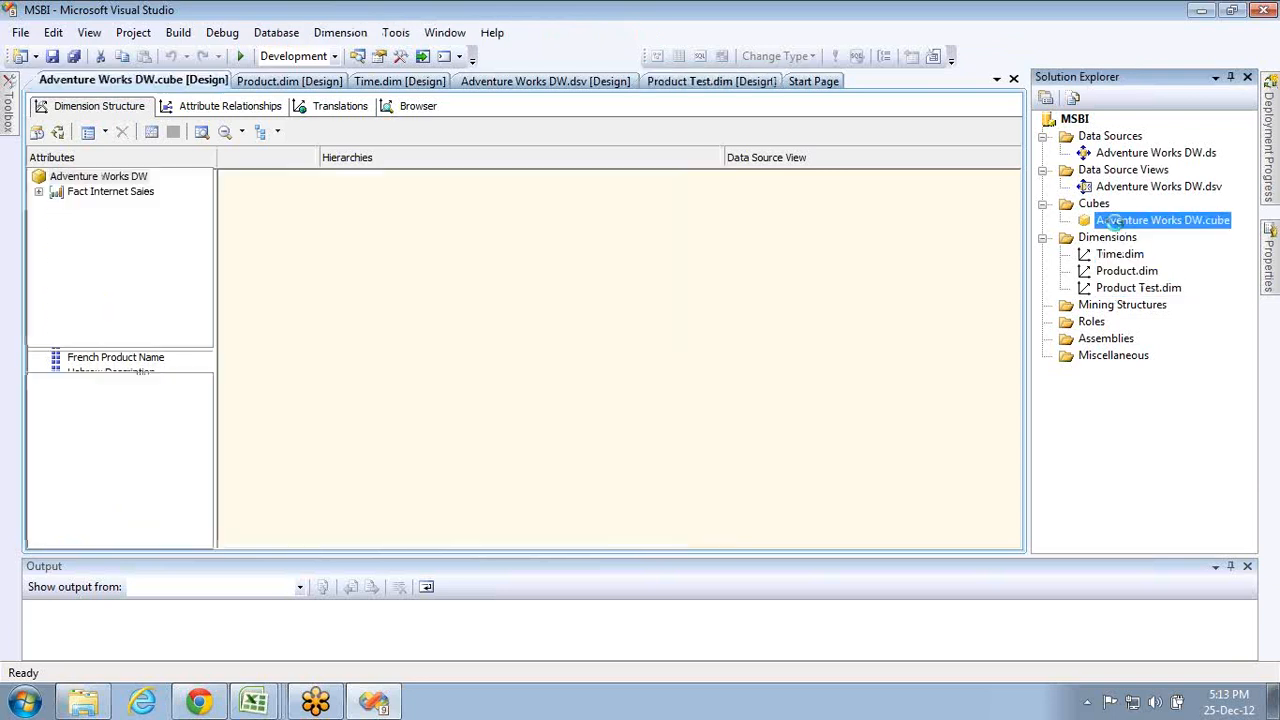
click(114, 193)
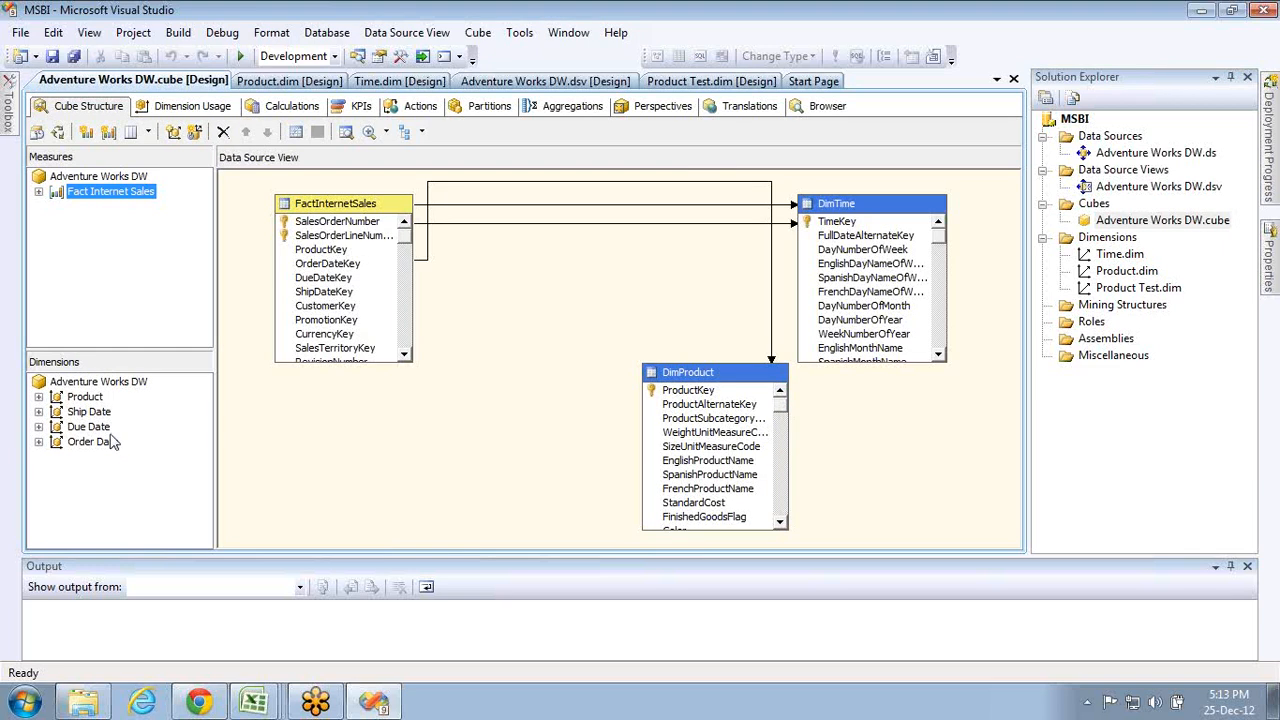
- Browse the cube's data and place the Sales Amount measure from Fact Internet Sales in the totals area
click(810, 112)
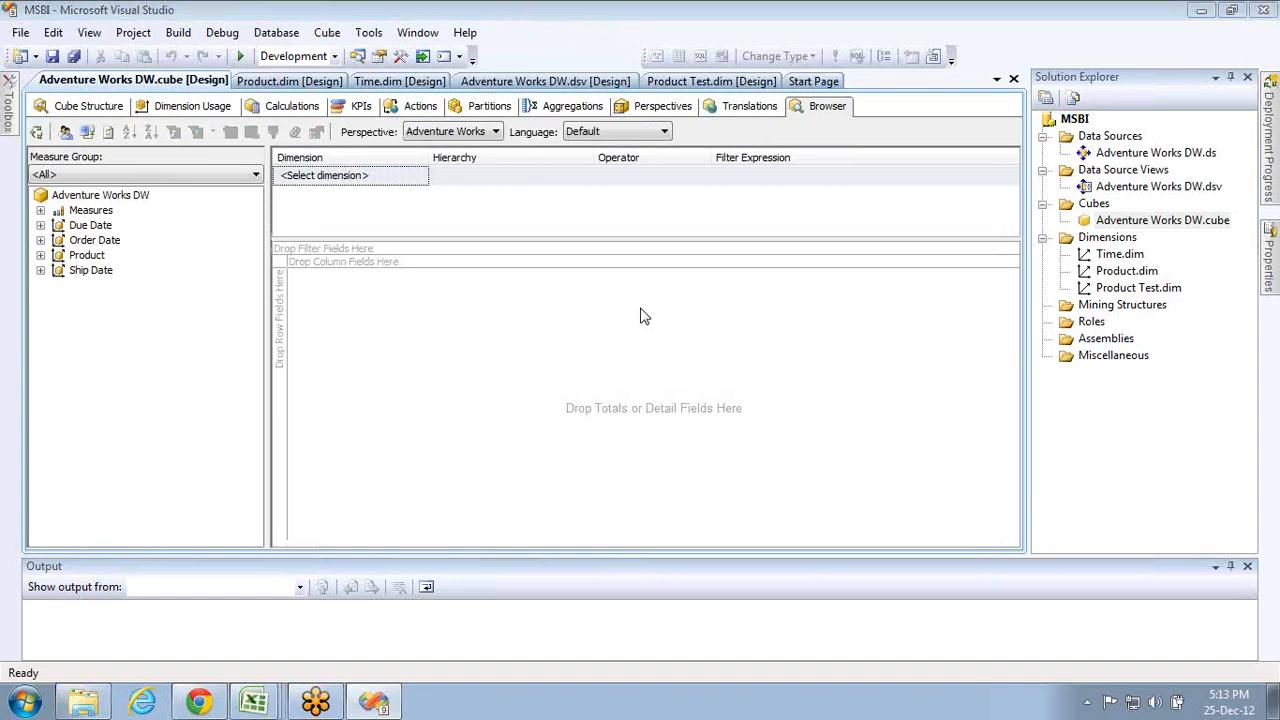
click(41, 211)
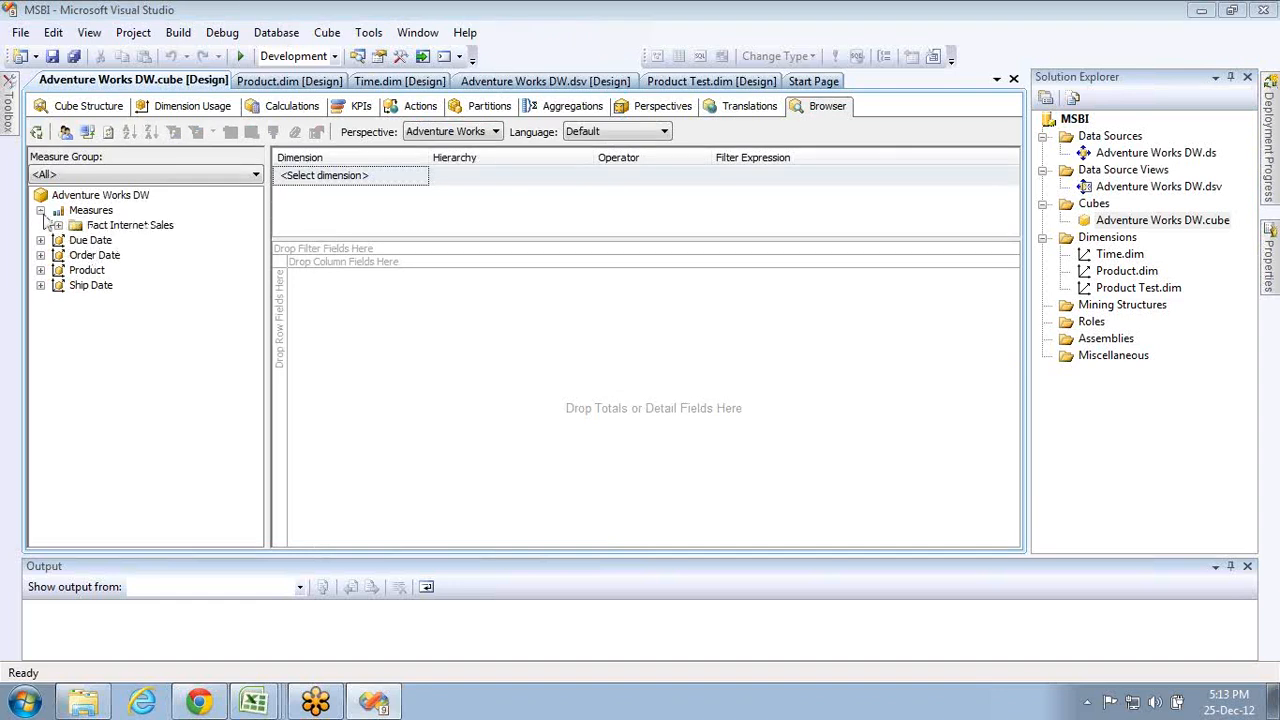
click(58, 225)
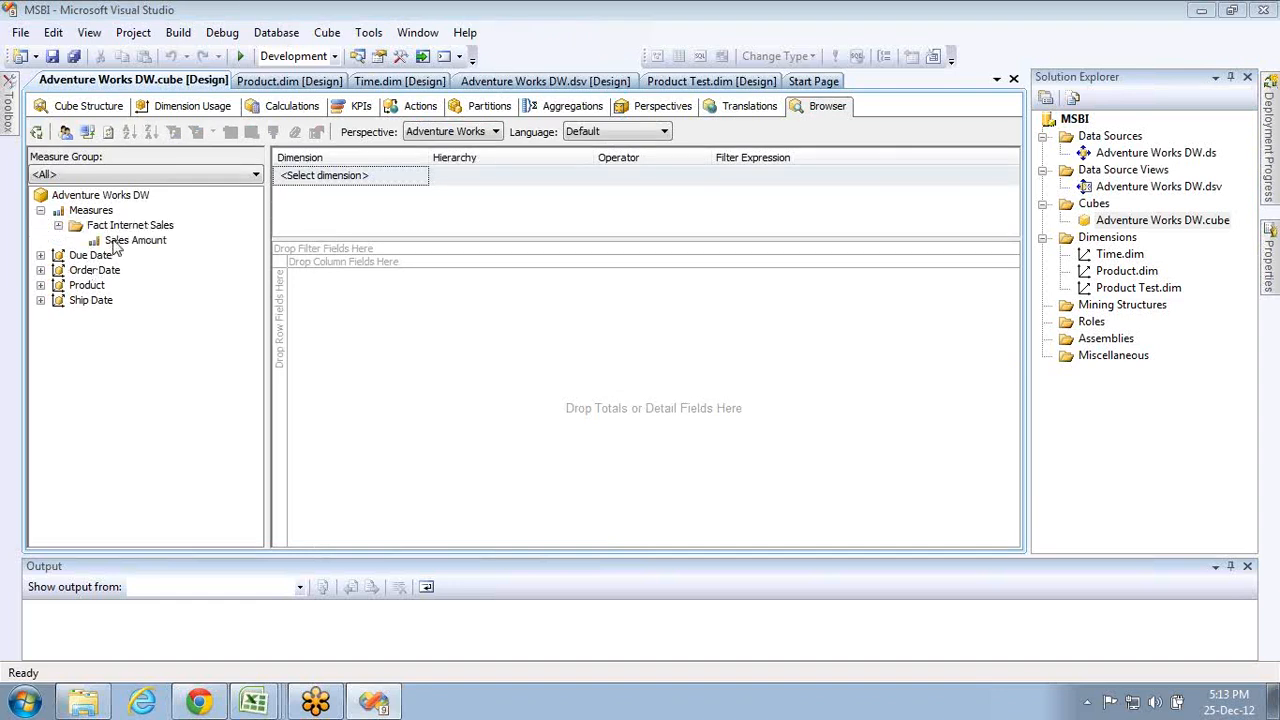
click(114, 242)
drag(114, 244, 341, 314)
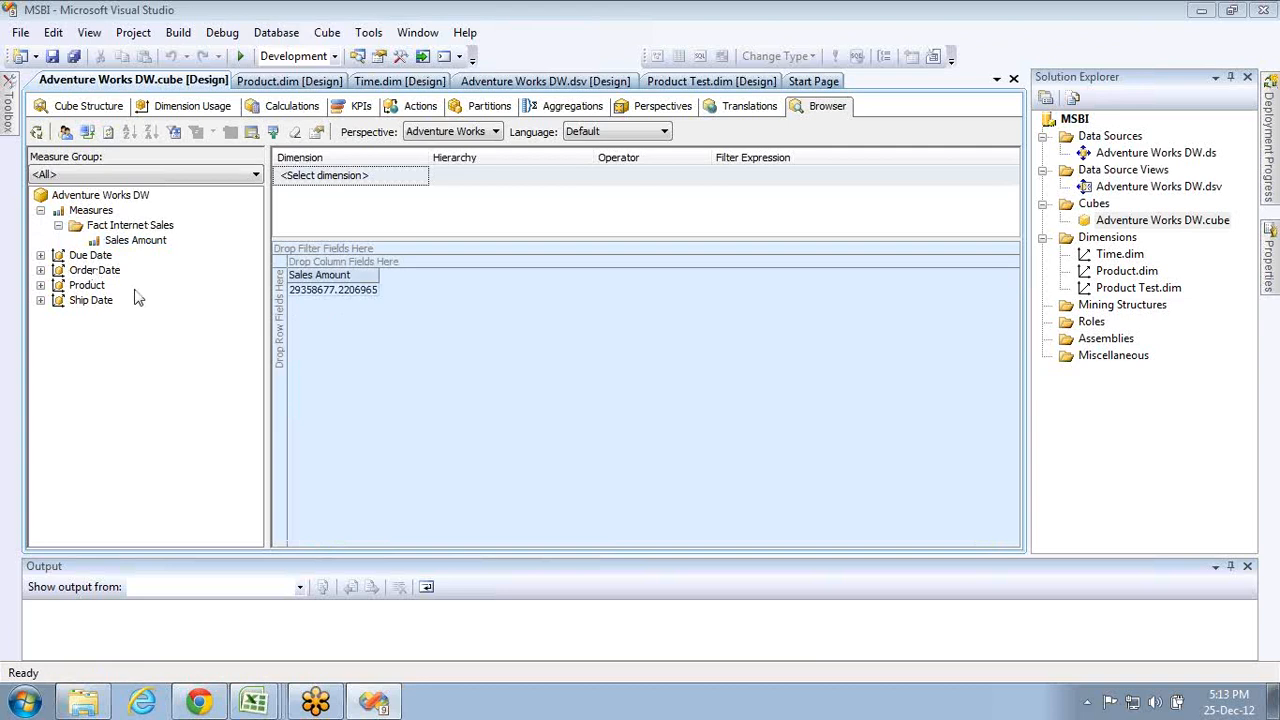
- Add English Month Name from the Due Date dimension as the row field and collapse the dimension and measure lists
click(40, 256)
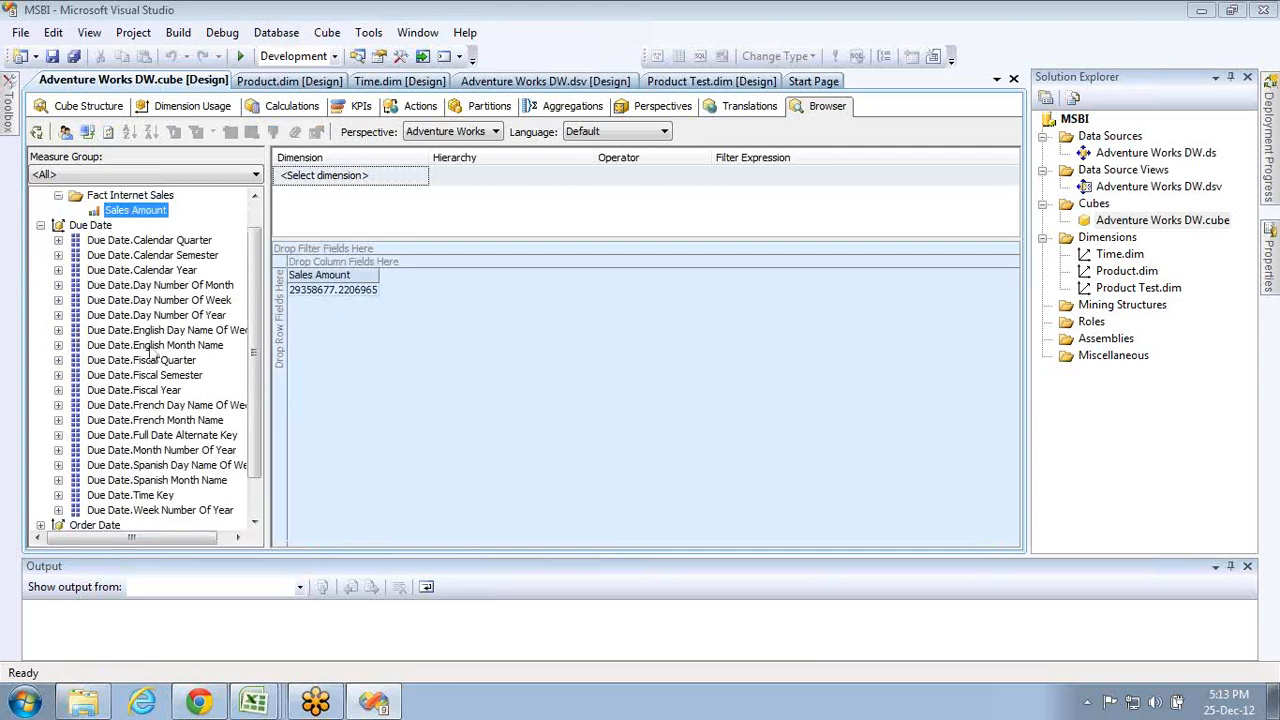
drag(155, 345, 275, 375)
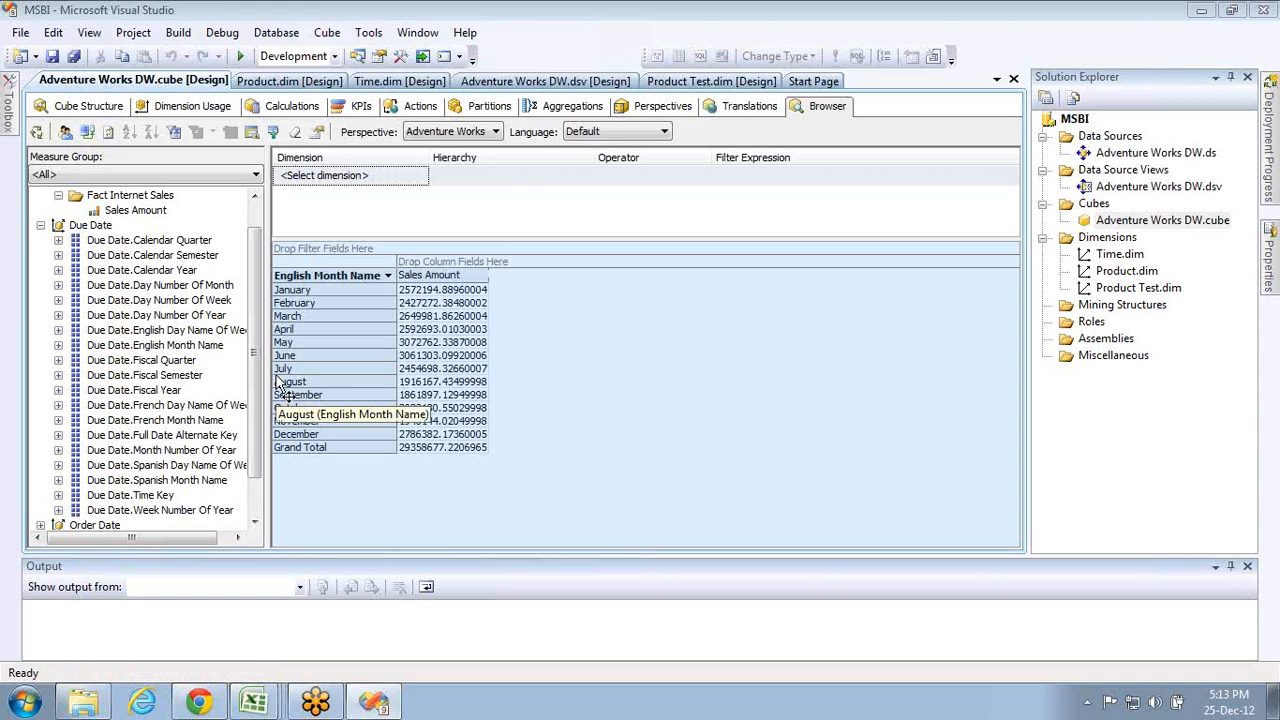
click(40, 225)
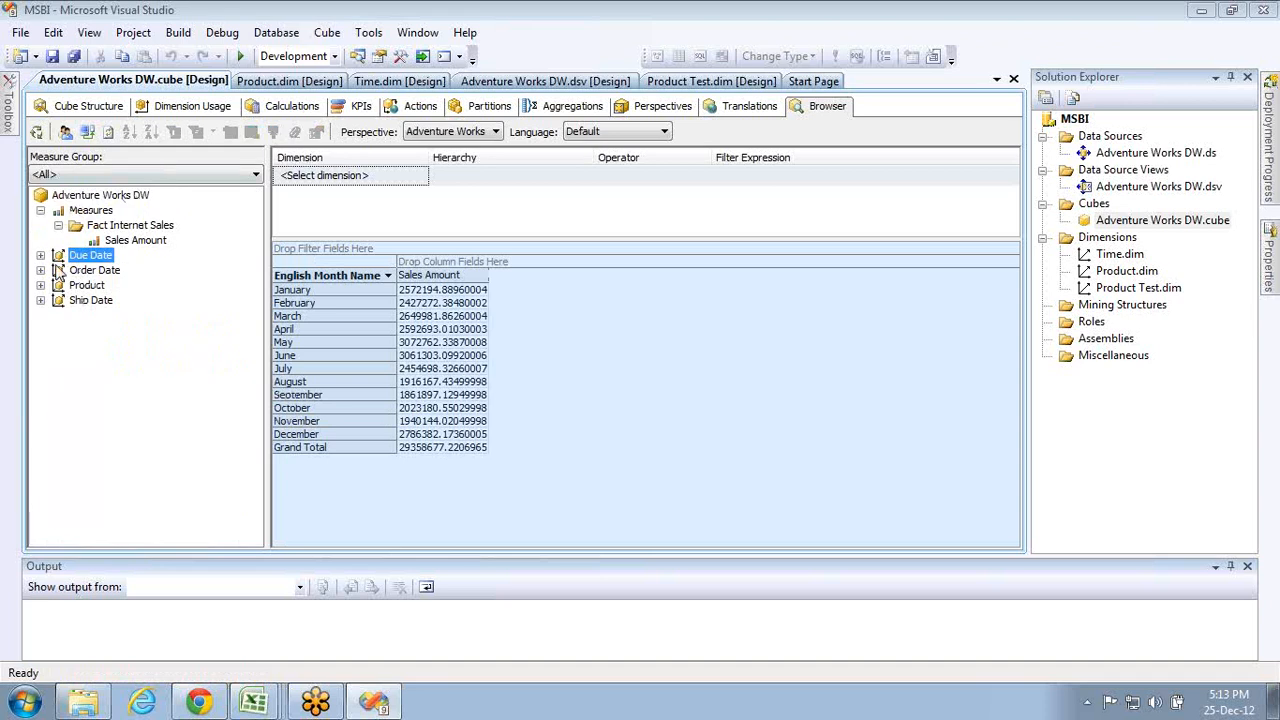
click(40, 210)
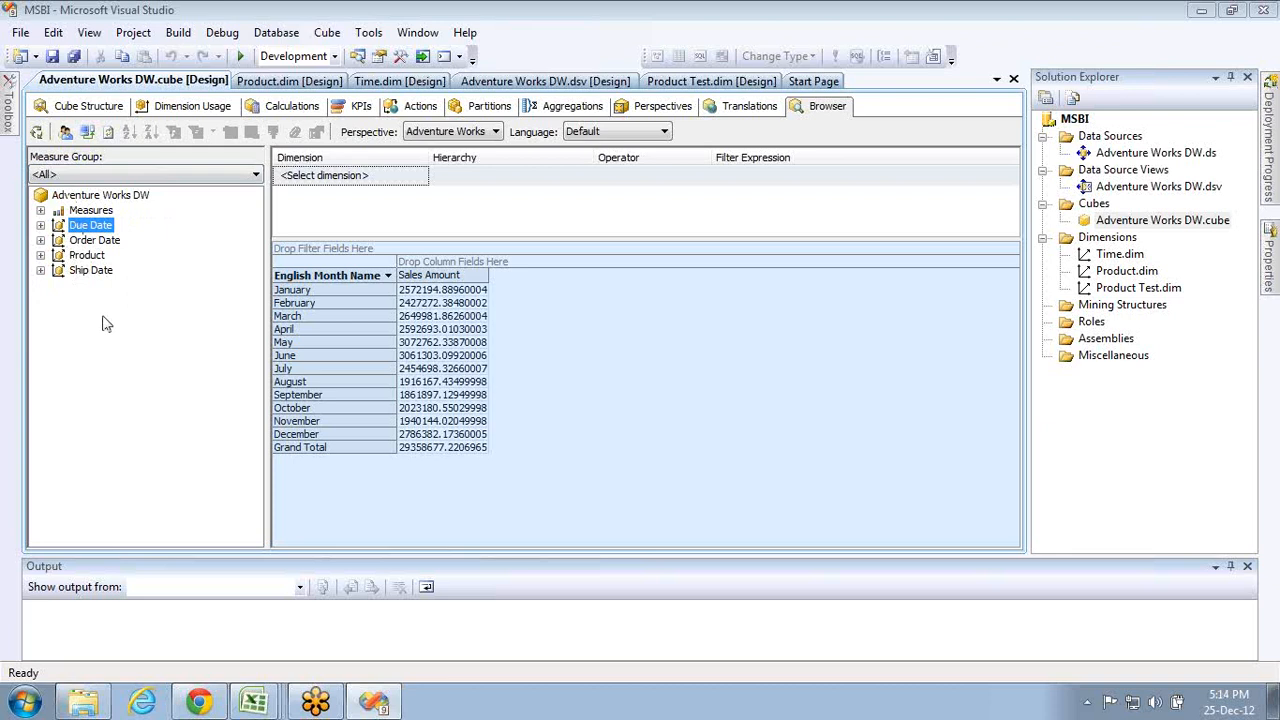
click(40, 211)
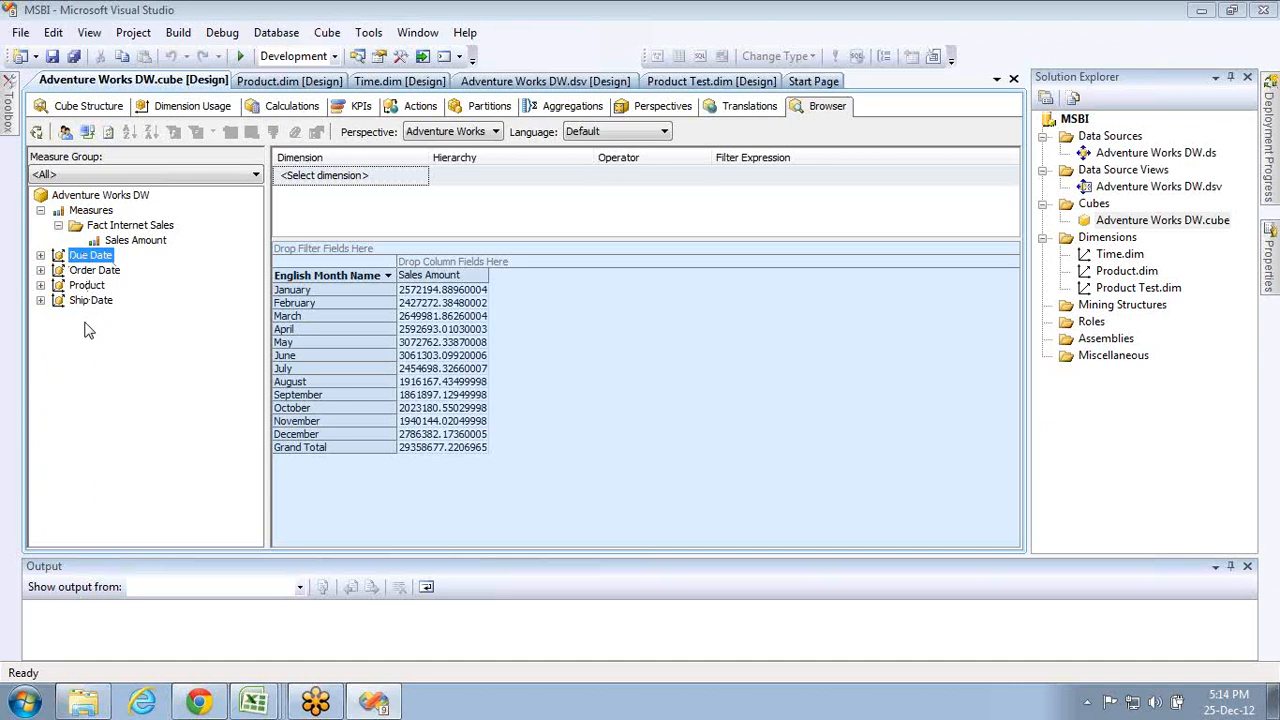
click(40, 211)
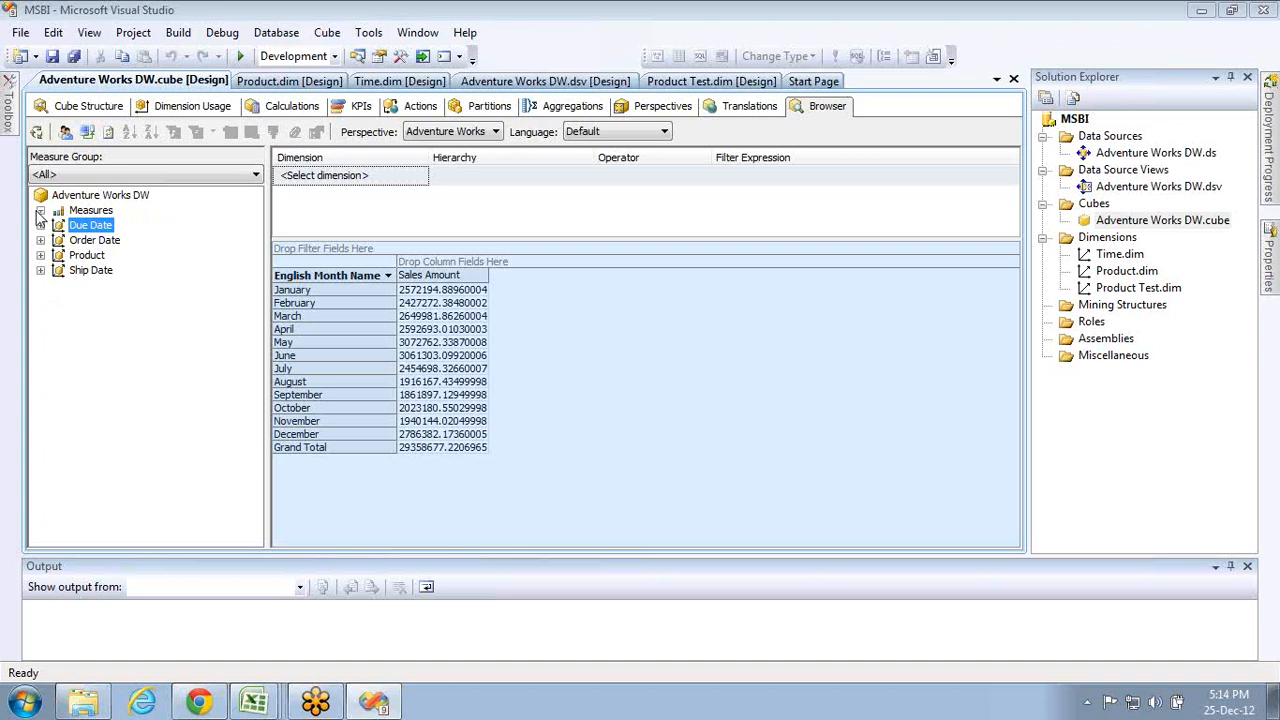
click(1273, 248)
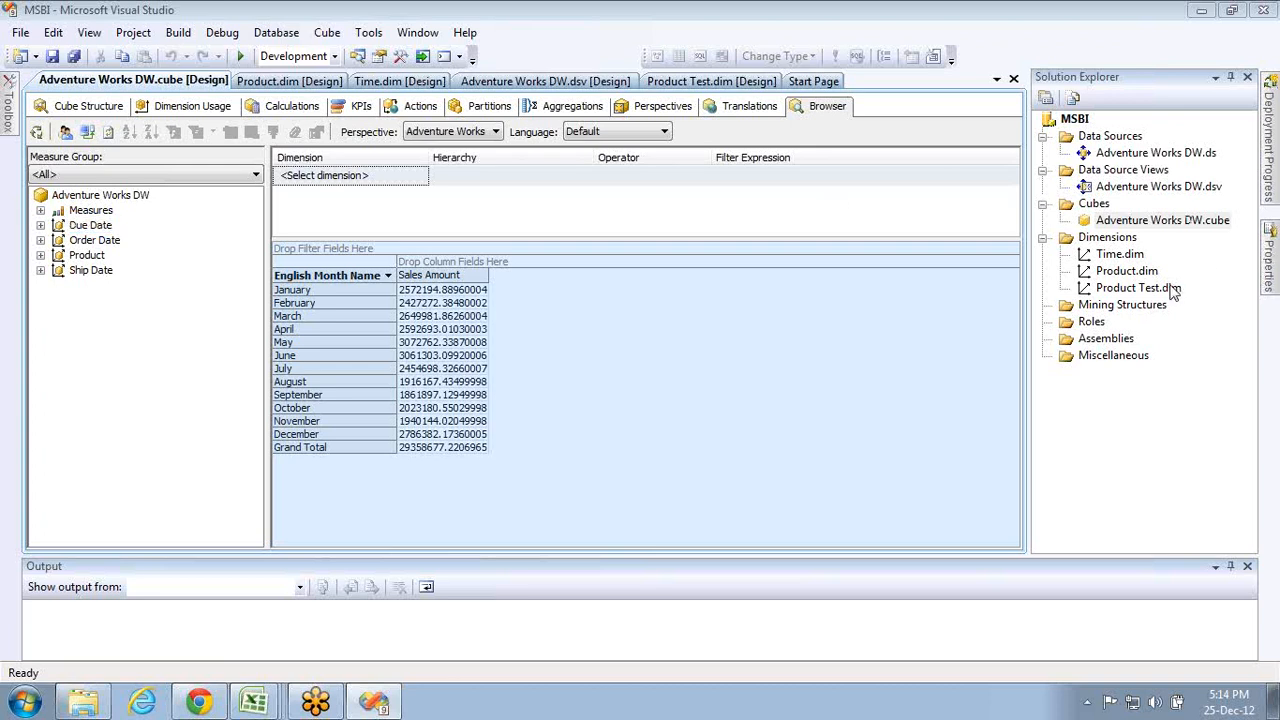
key(ctrl+2)
mouse_move(567, 193)
mouse_down()
mouse_move(703, 322)
mouse_move(655, 180)
mouse_move(568, 196)
mouse_up()
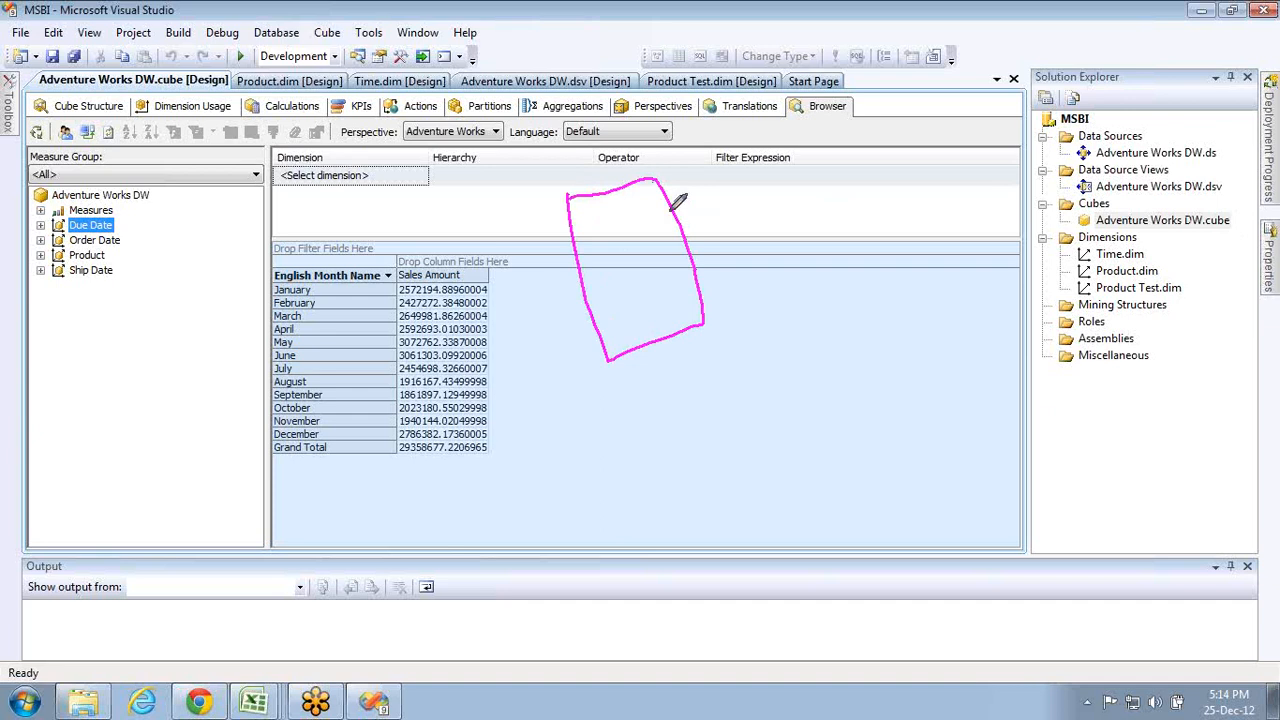
mouse_move(676, 224)
mouse_down()
mouse_move(762, 118)
mouse_move(805, 196)
mouse_move(855, 90)
mouse_move(760, 74)
mouse_move(747, 84)
mouse_move(816, 130)
mouse_move(810, 90)
mouse_move(836, 117)
mouse_up()
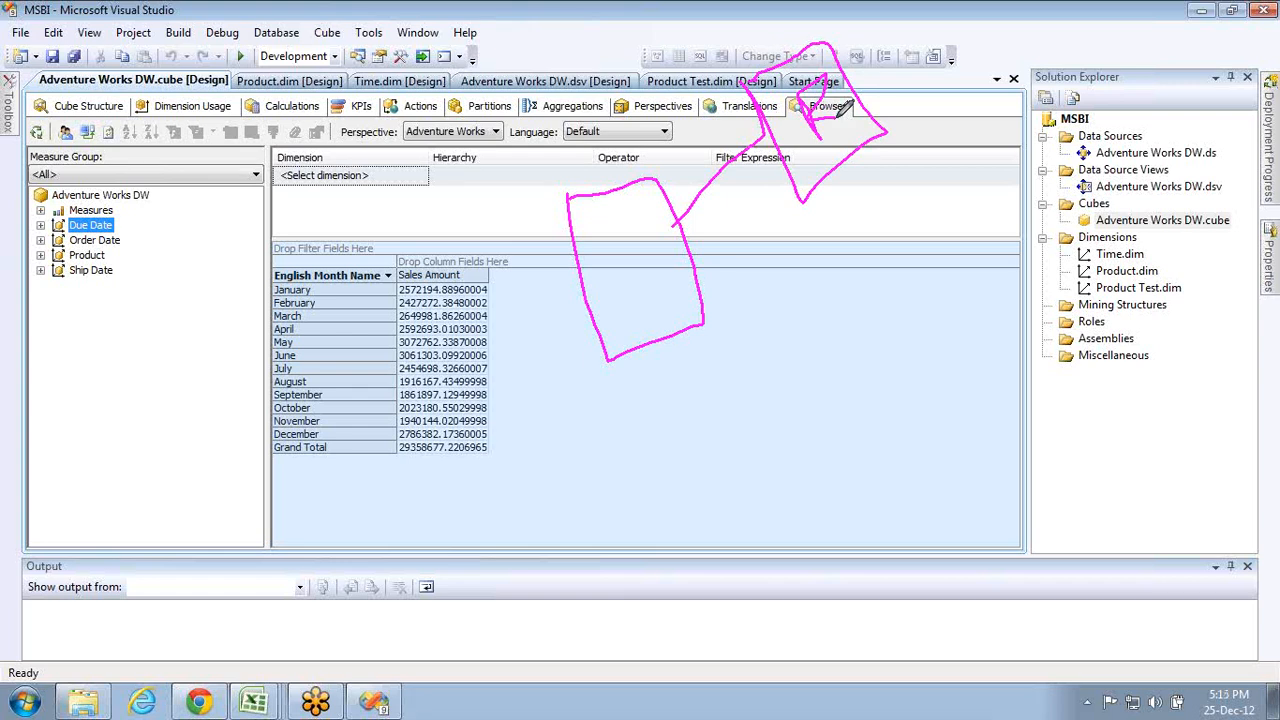
click(1268, 52)
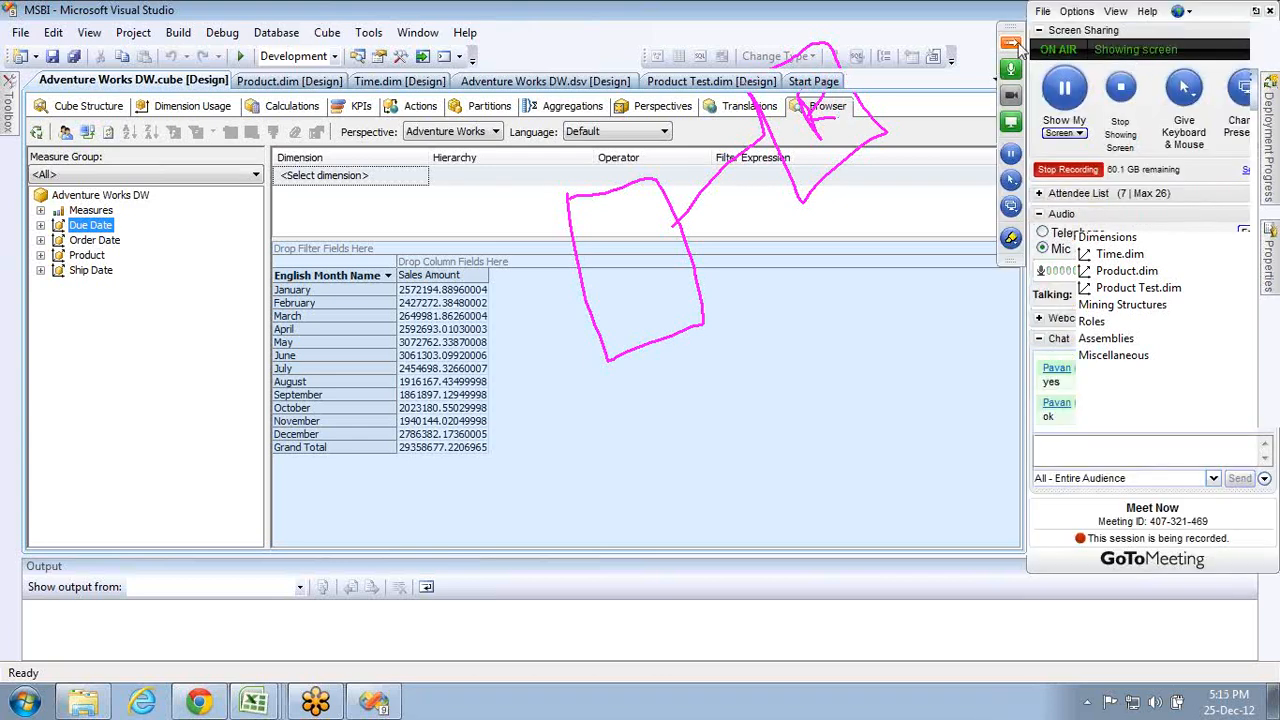
click(1013, 44)
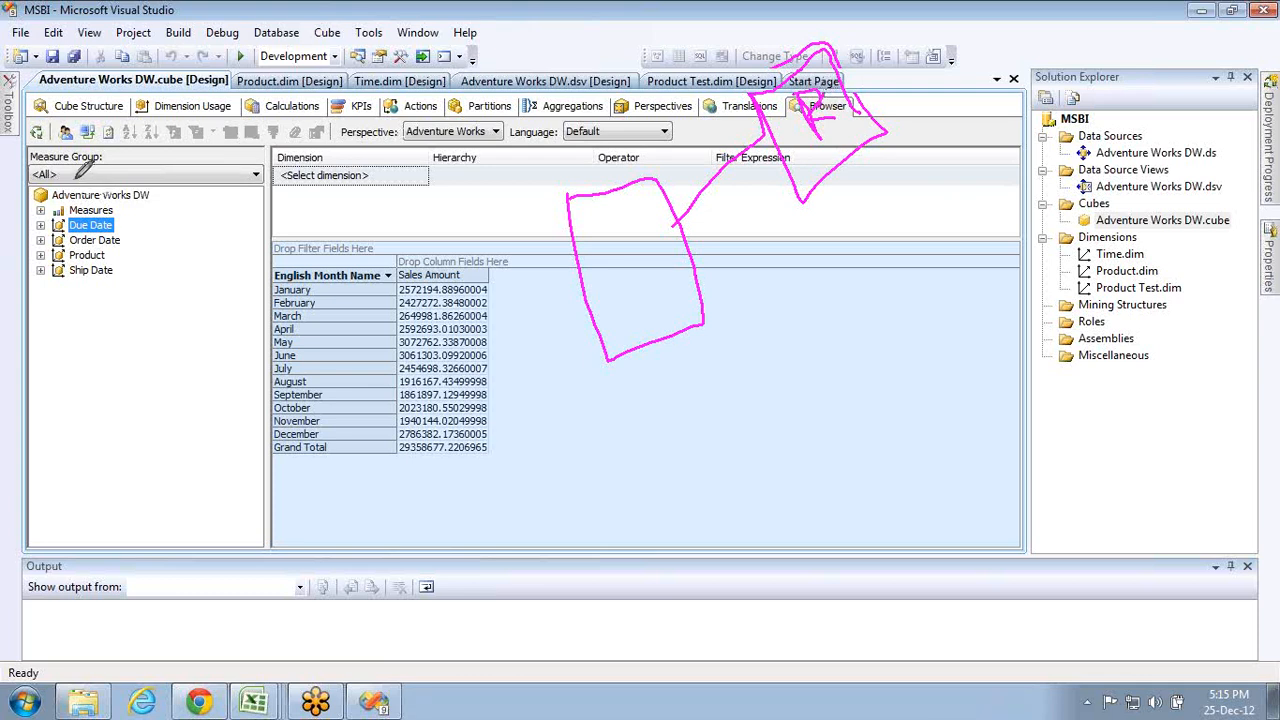
mouse_move(85, 170)
mouse_down()
mouse_move(158, 235)
mouse_move(54, 163)
mouse_up()
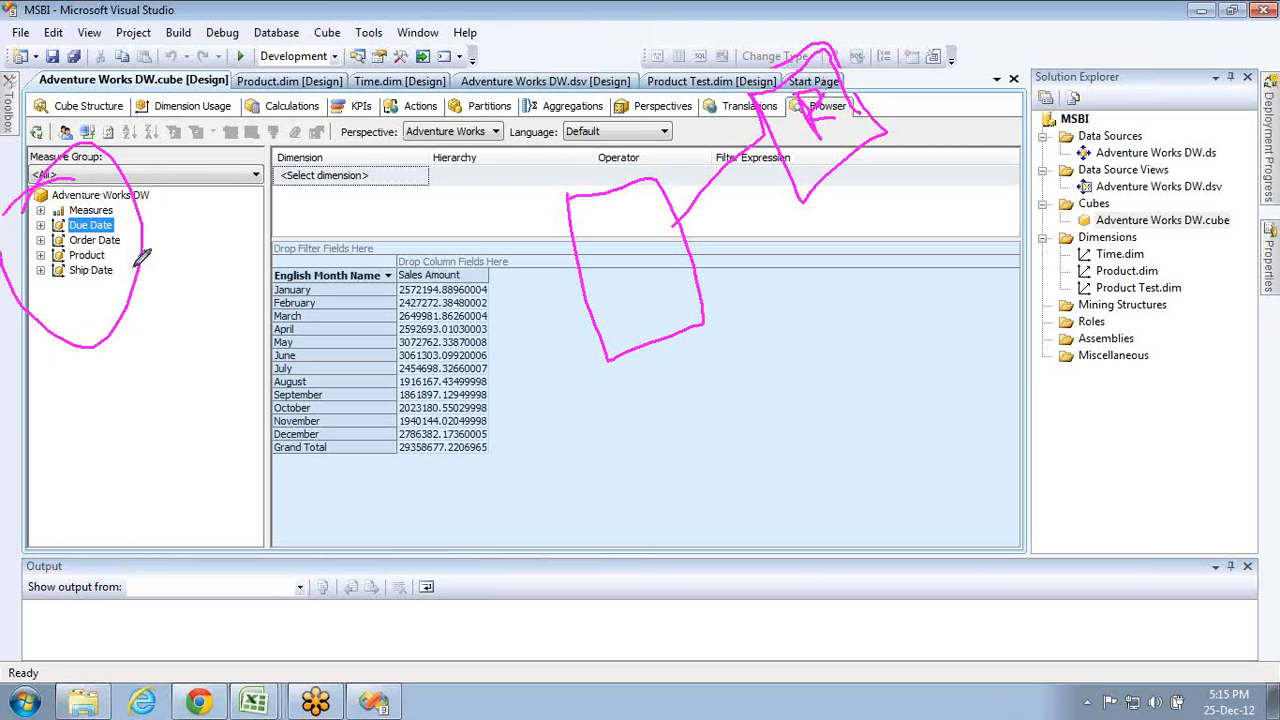
mouse_move(135, 268)
mouse_down()
mouse_move(340, 337)
mouse_move(316, 290)
mouse_up()
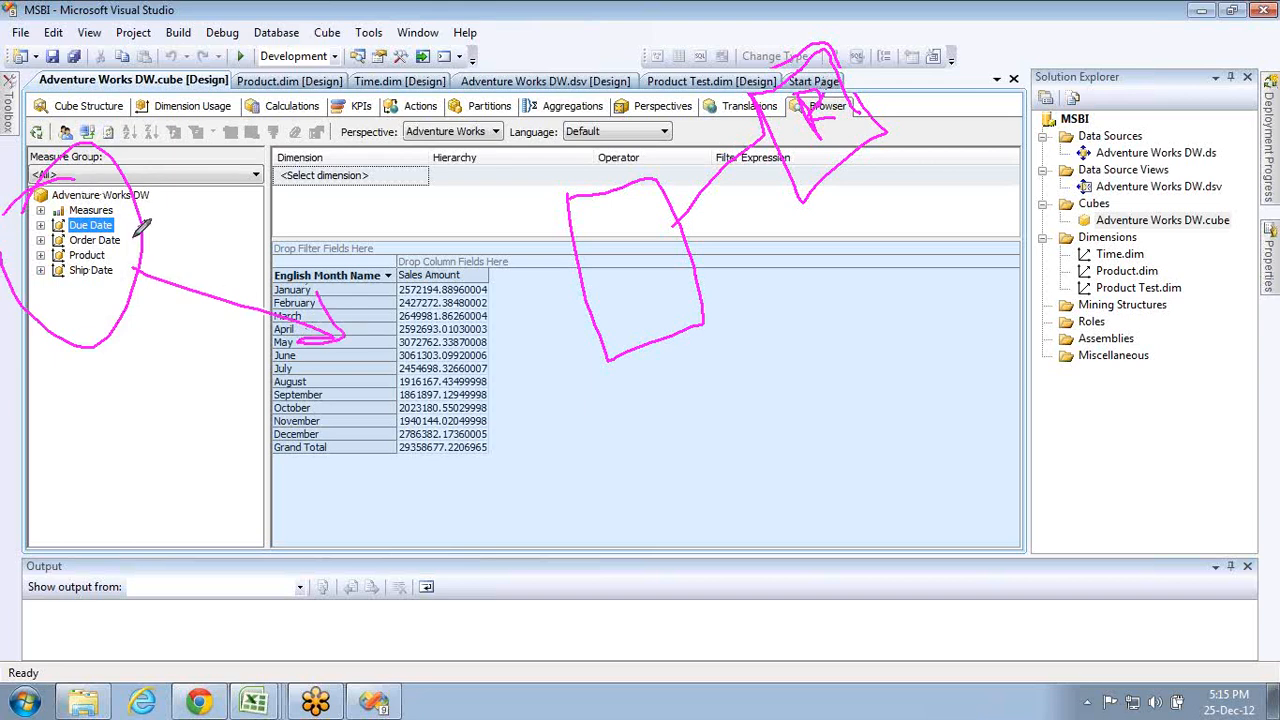
drag(143, 228, 415, 258)
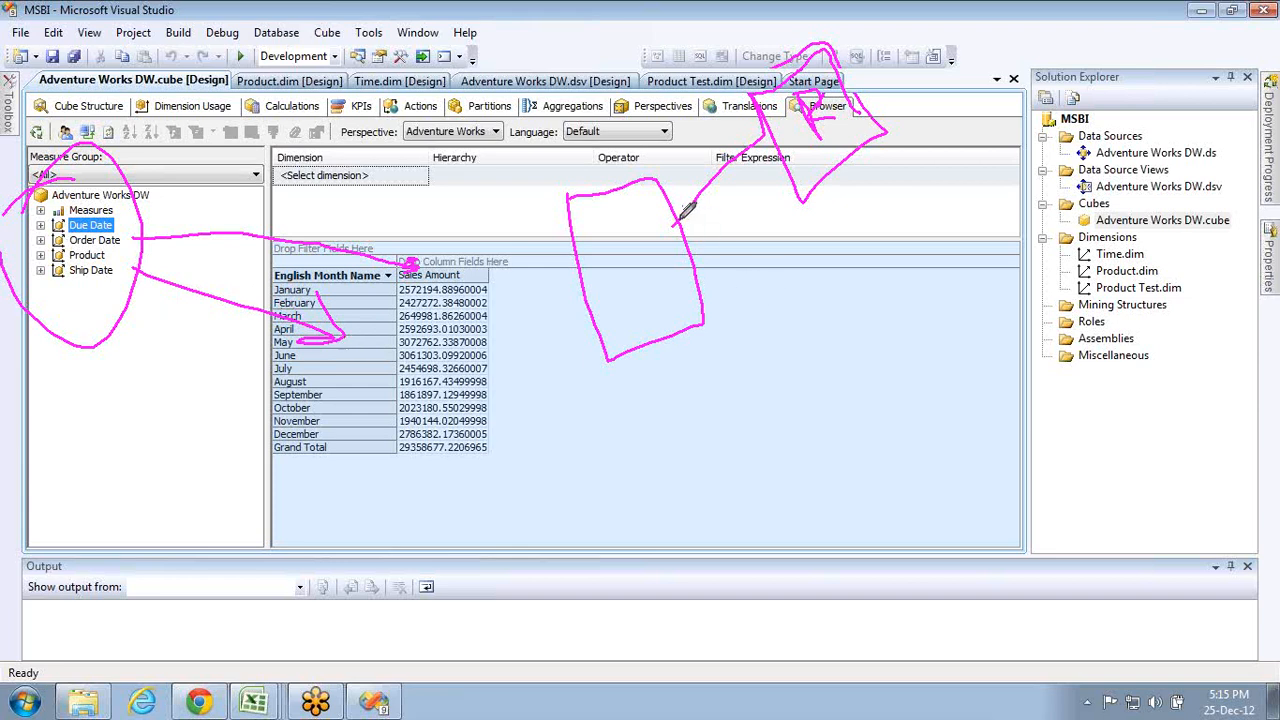
mouse_move(683, 212)
mouse_down()
mouse_move(988, 370)
mouse_move(966, 305)
mouse_move(1110, 400)
mouse_move(1052, 215)
mouse_move(948, 252)
mouse_up()
mouse_move(1003, 298)
mouse_down()
mouse_move(1018, 290)
mouse_move(1030, 305)
mouse_move(1020, 294)
mouse_up()
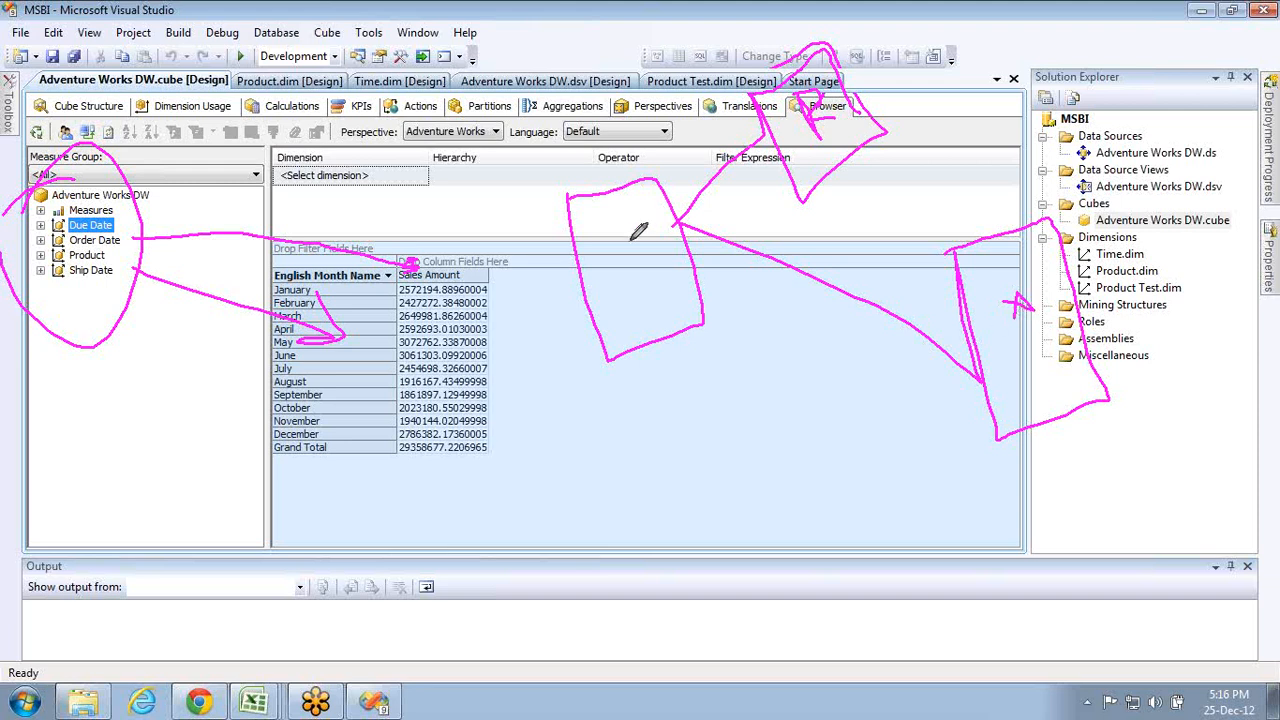
mouse_move(636, 232)
mouse_down()
mouse_move(650, 205)
mouse_move(652, 220)
mouse_up()
drag(984, 378, 947, 404)
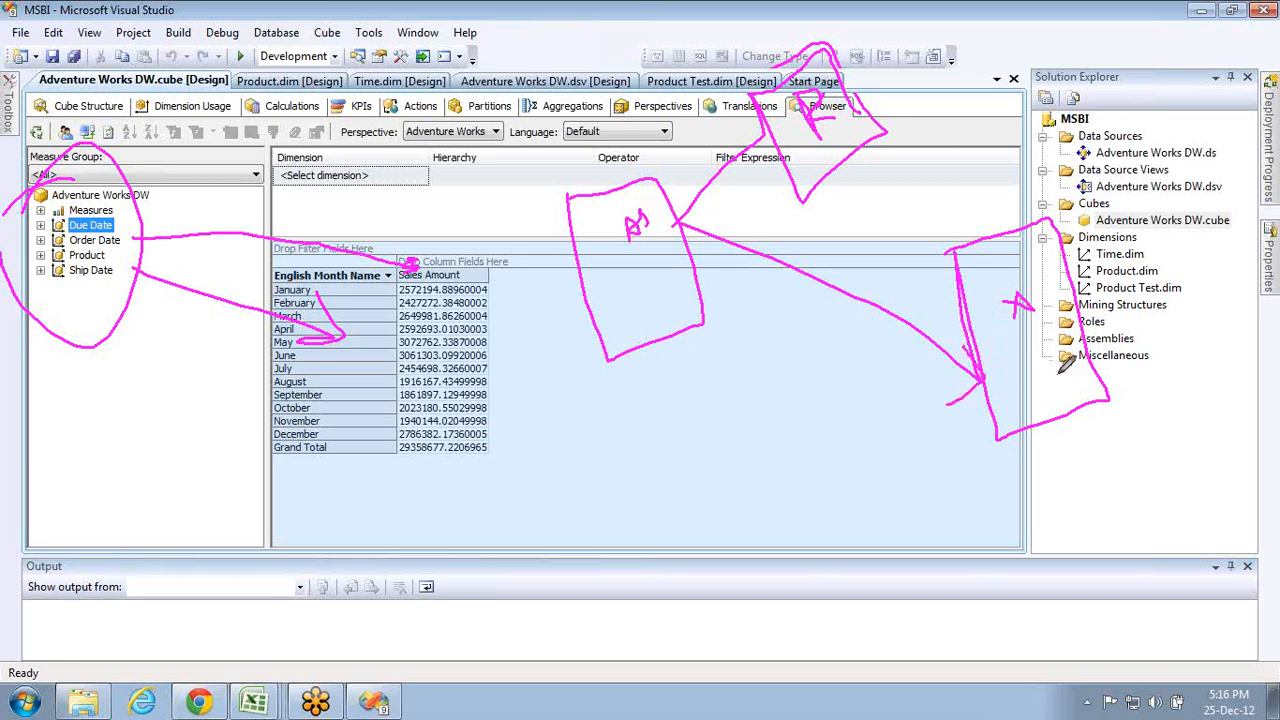
mouse_move(1054, 378)
mouse_down()
mouse_move(1085, 368)
mouse_move(1061, 379)
mouse_up()
mouse_move(282, 255)
mouse_down()
mouse_move(516, 262)
mouse_move(526, 472)
mouse_move(286, 480)
mouse_move(280, 242)
mouse_up()
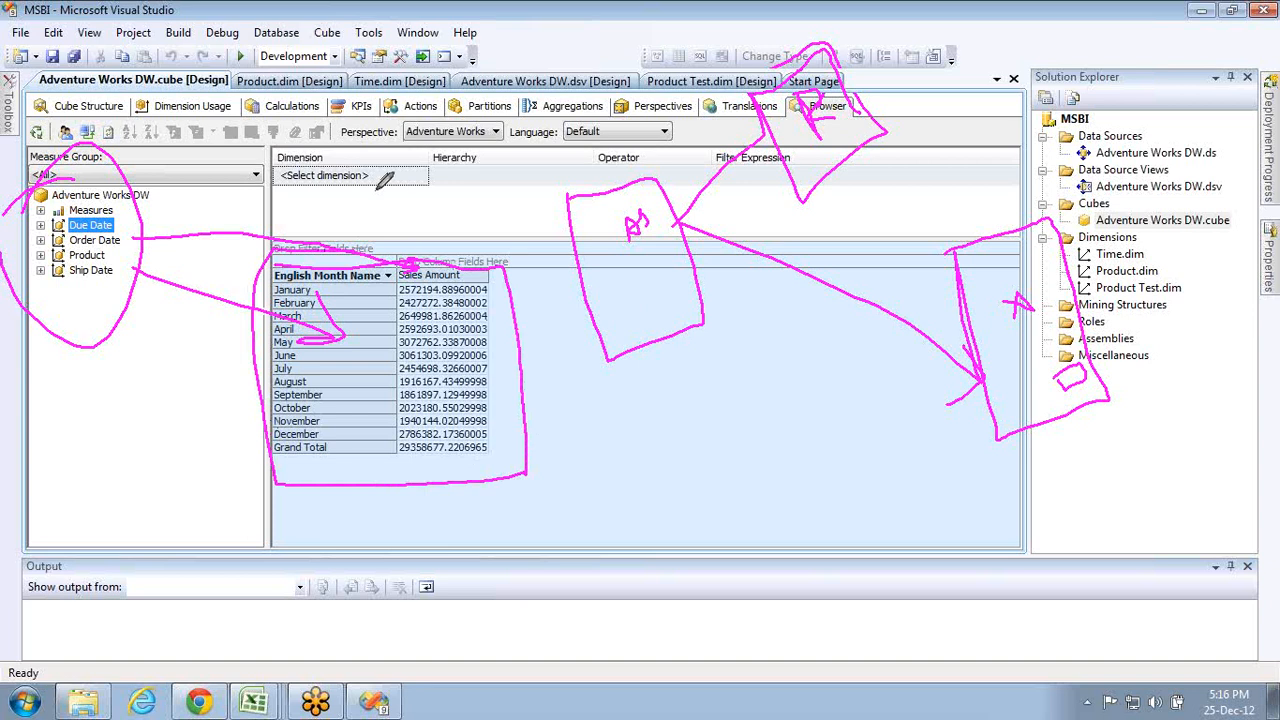
mouse_move(437, 36)
mouse_down()
mouse_move(411, 228)
mouse_move(458, 232)
mouse_up()
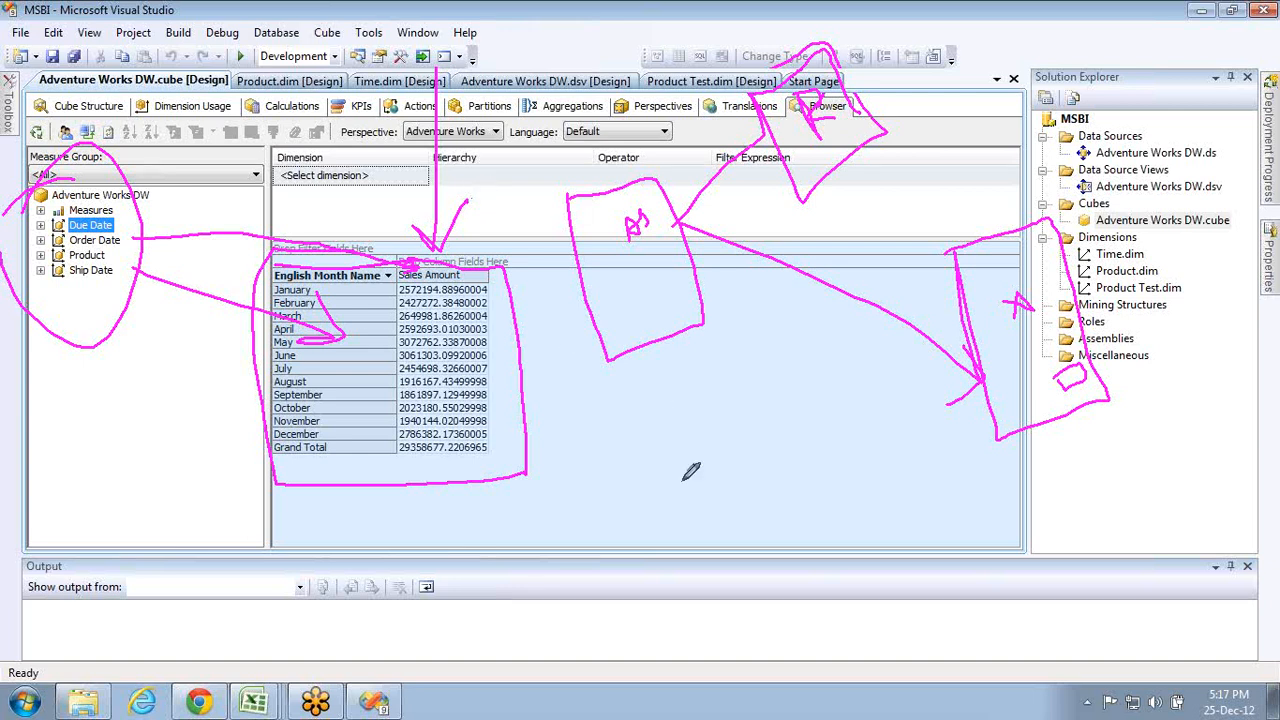
mouse_move(661, 345)
mouse_down()
mouse_move(668, 484)
mouse_move(656, 478)
mouse_move(700, 450)
mouse_up()
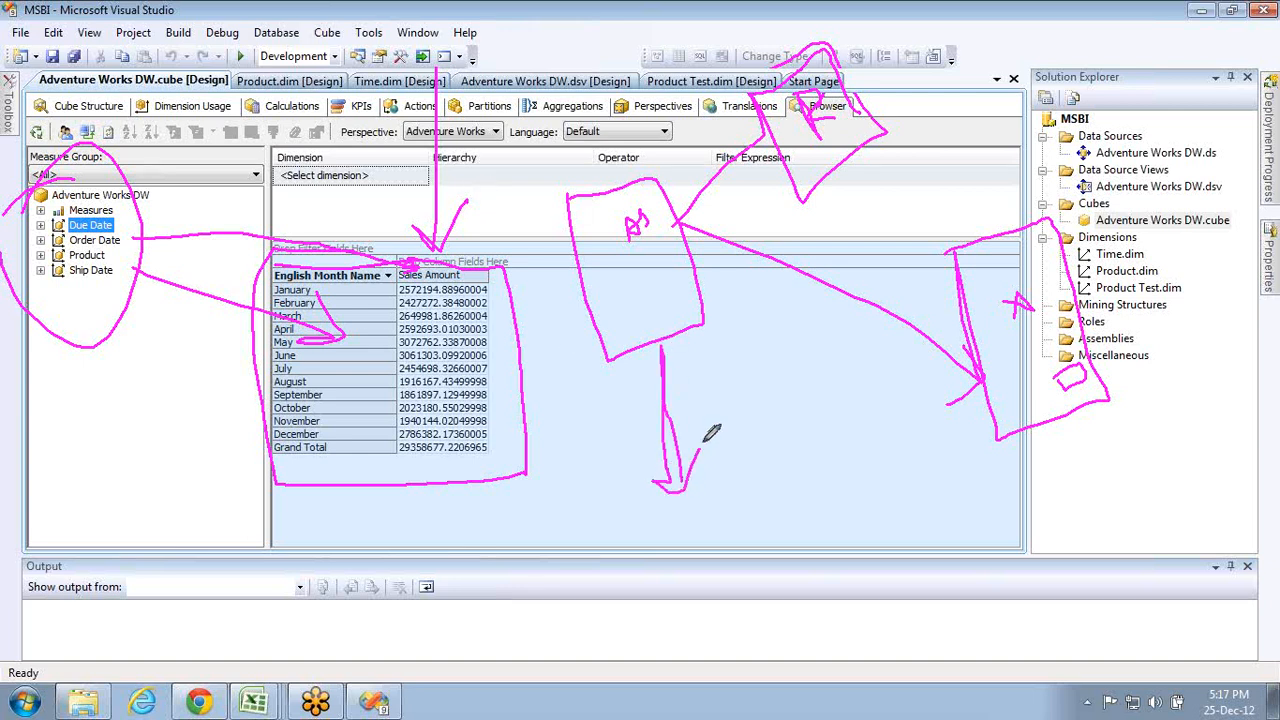
mouse_move(708, 506)
mouse_down()
mouse_move(712, 526)
mouse_move(758, 482)
mouse_move(770, 492)
mouse_move(790, 476)
mouse_up()
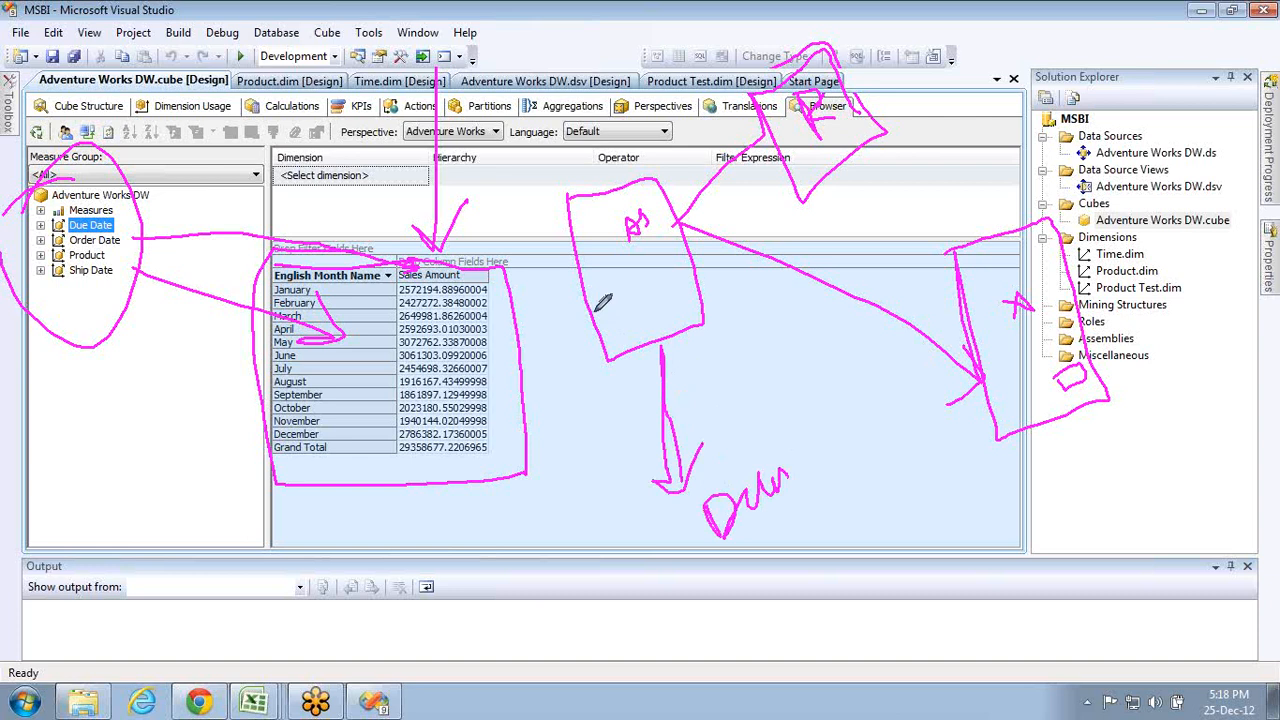
mouse_move(592, 316)
mouse_down()
mouse_move(538, 456)
mouse_move(556, 446)
mouse_up()
mouse_move(492, 503)
mouse_down()
mouse_move(541, 496)
mouse_move(520, 520)
mouse_move(545, 470)
mouse_move(592, 458)
mouse_up()
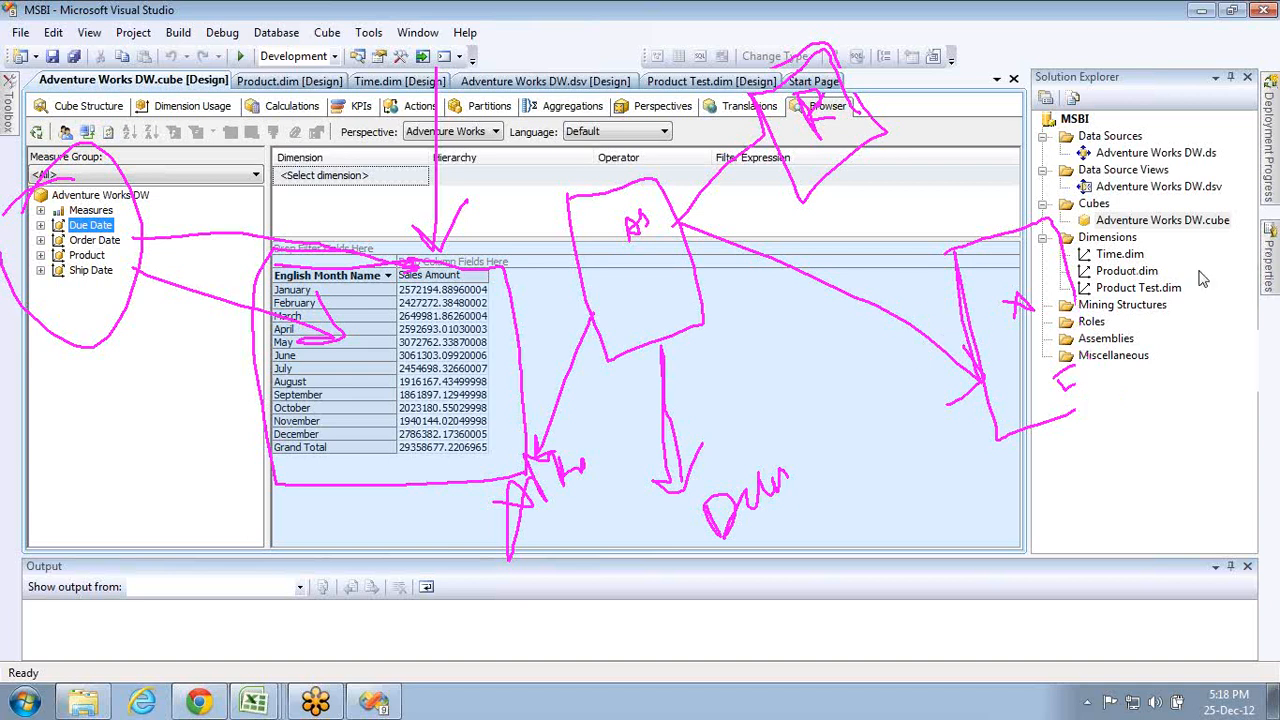
key(alt+Tab)
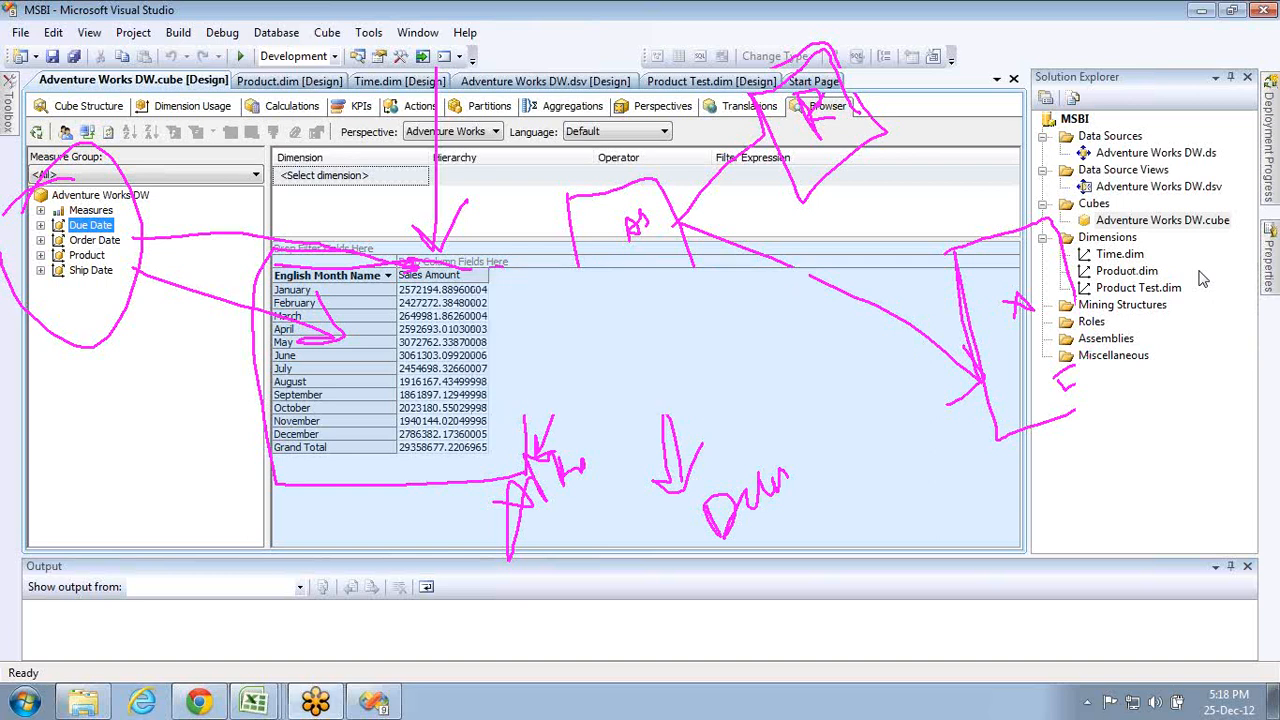
key(alt+Tab)
key(alt+Tab)
key(alt+Tab)
key(alt+Tab)
key(alt+Tab)
key(alt+Tab)
key(alt+Tab)
key(alt+Tab)
key(alt+Tab)
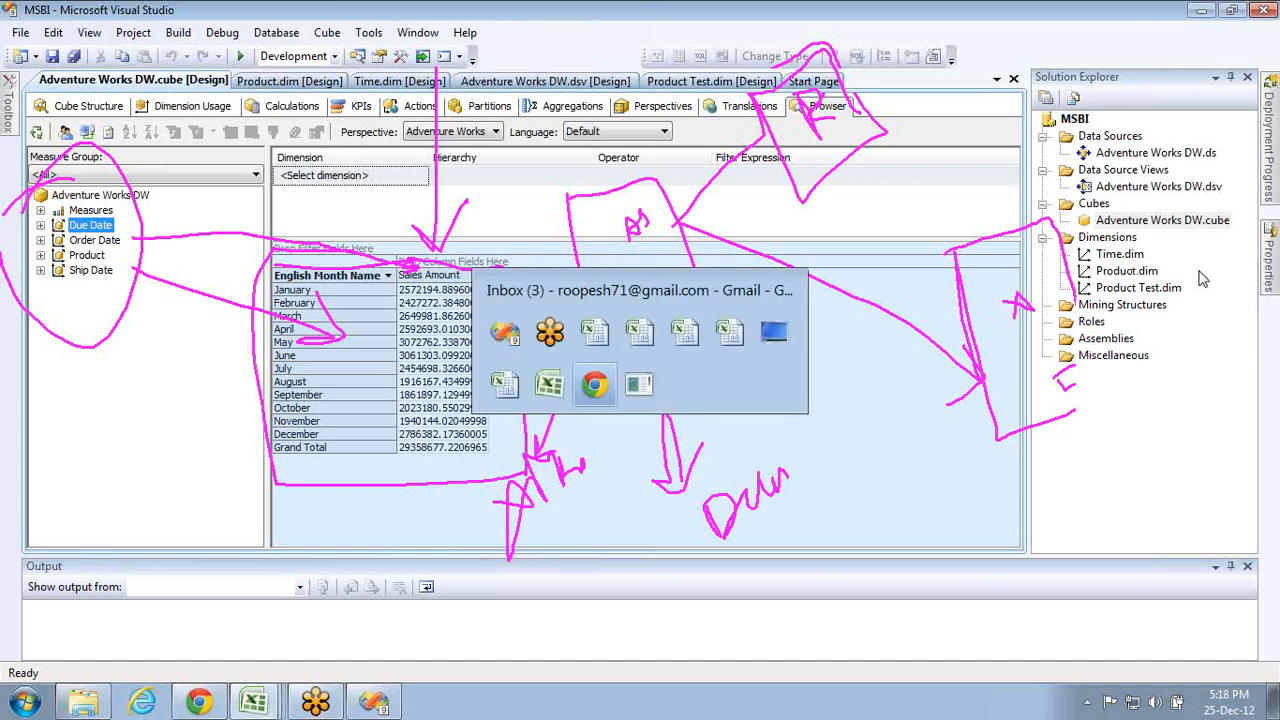
key(alt+Tab)
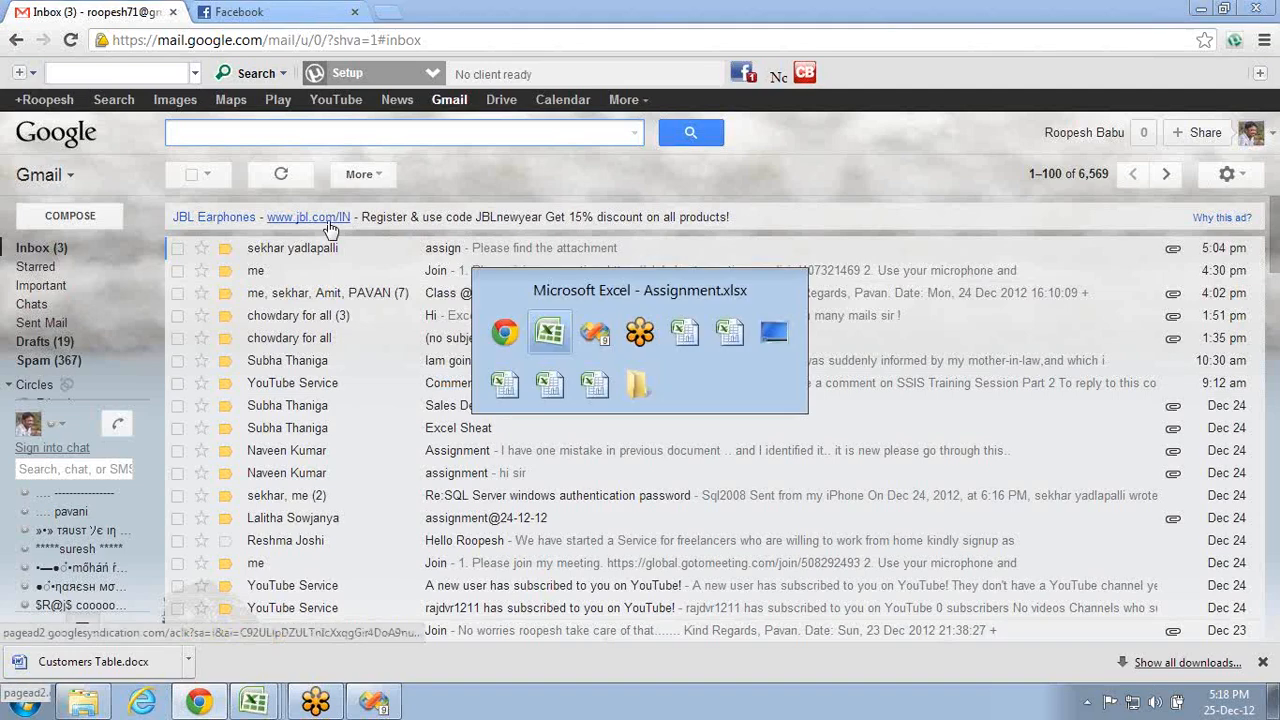
key(alt+Tab)
key(alt+Tab)
key(alt+Tab)
key(alt+Tab)
key(alt+Tab)
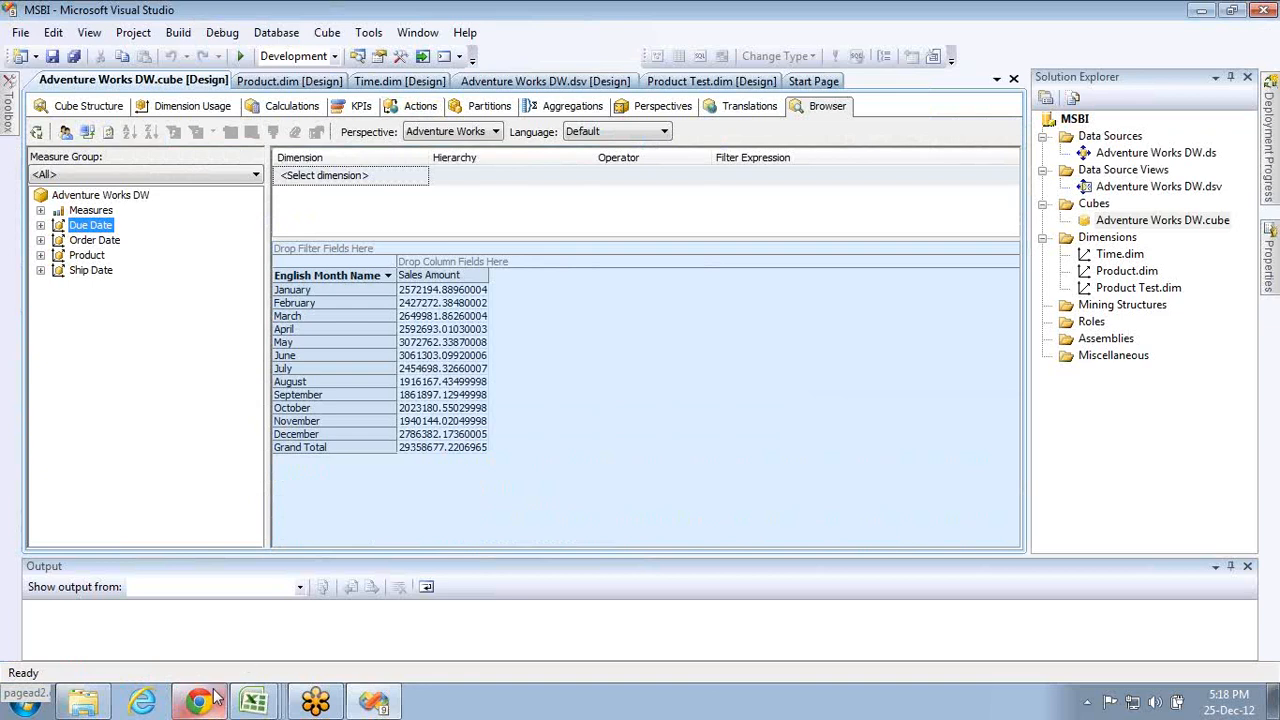
mouse_move(215, 697)
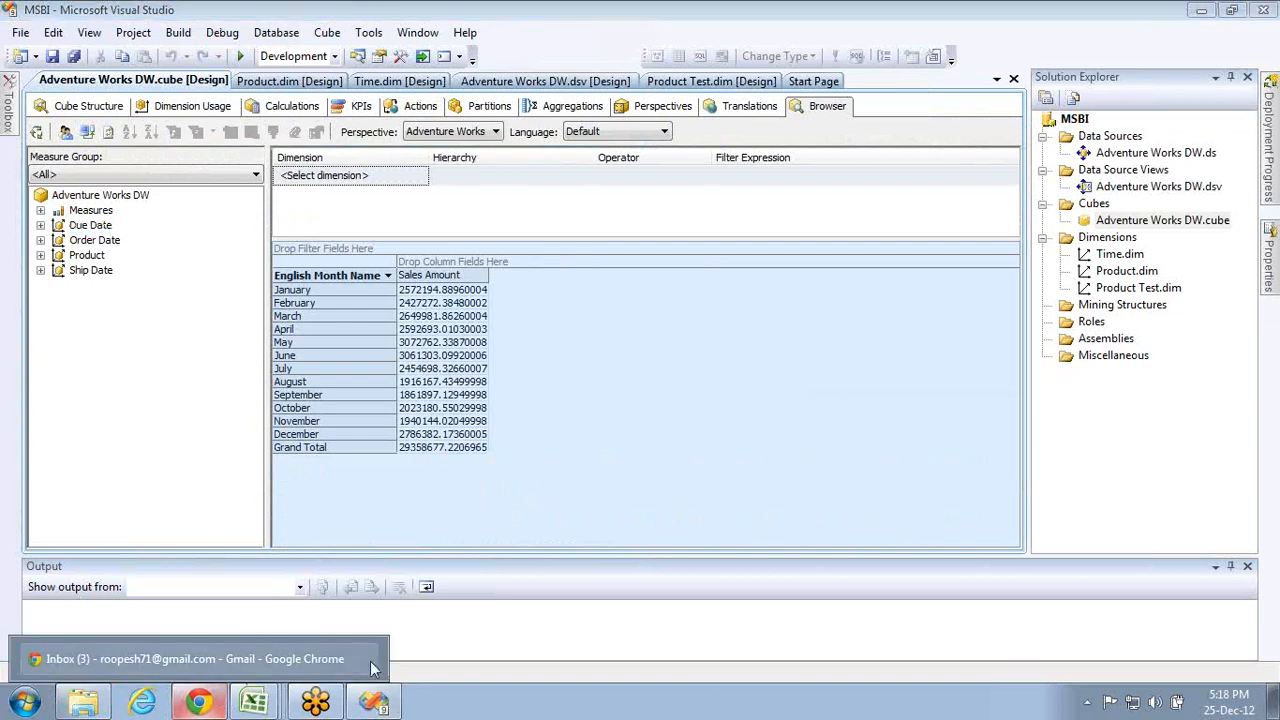
- Open Microsoft Office Excel 2007 and start importing external data from an Analysis Services cube
click(93, 196)
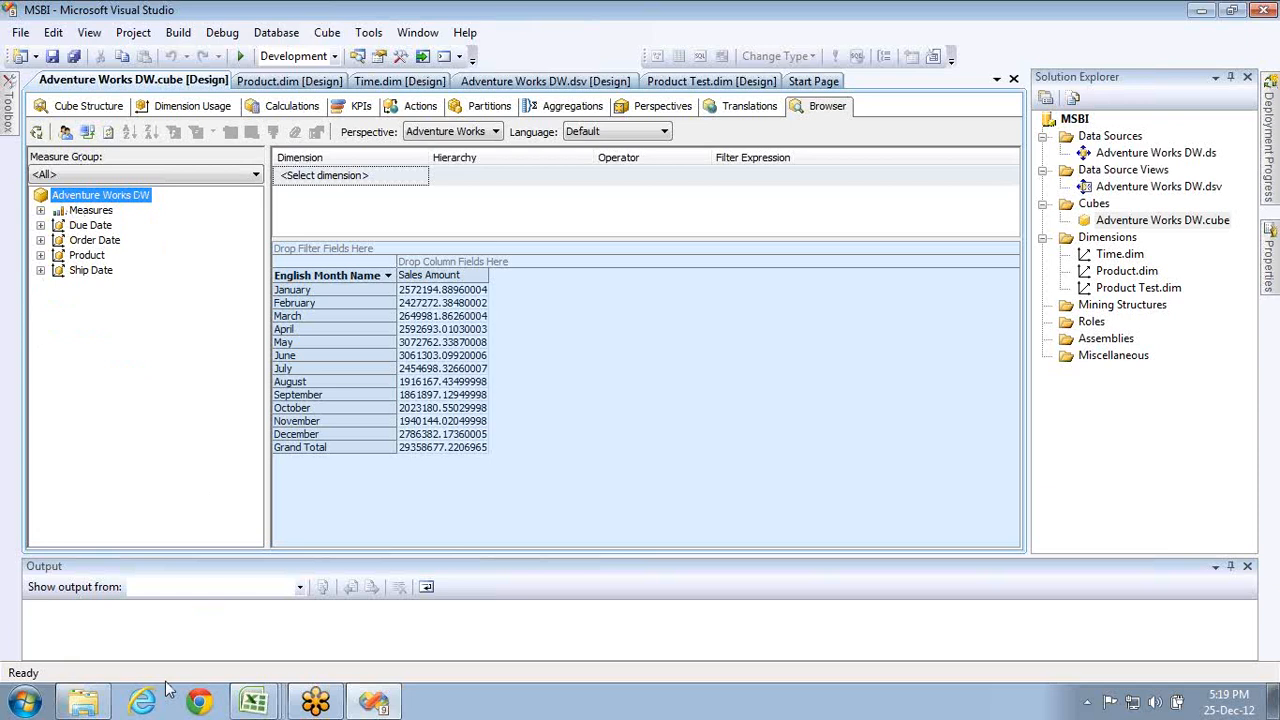
click(25, 702)
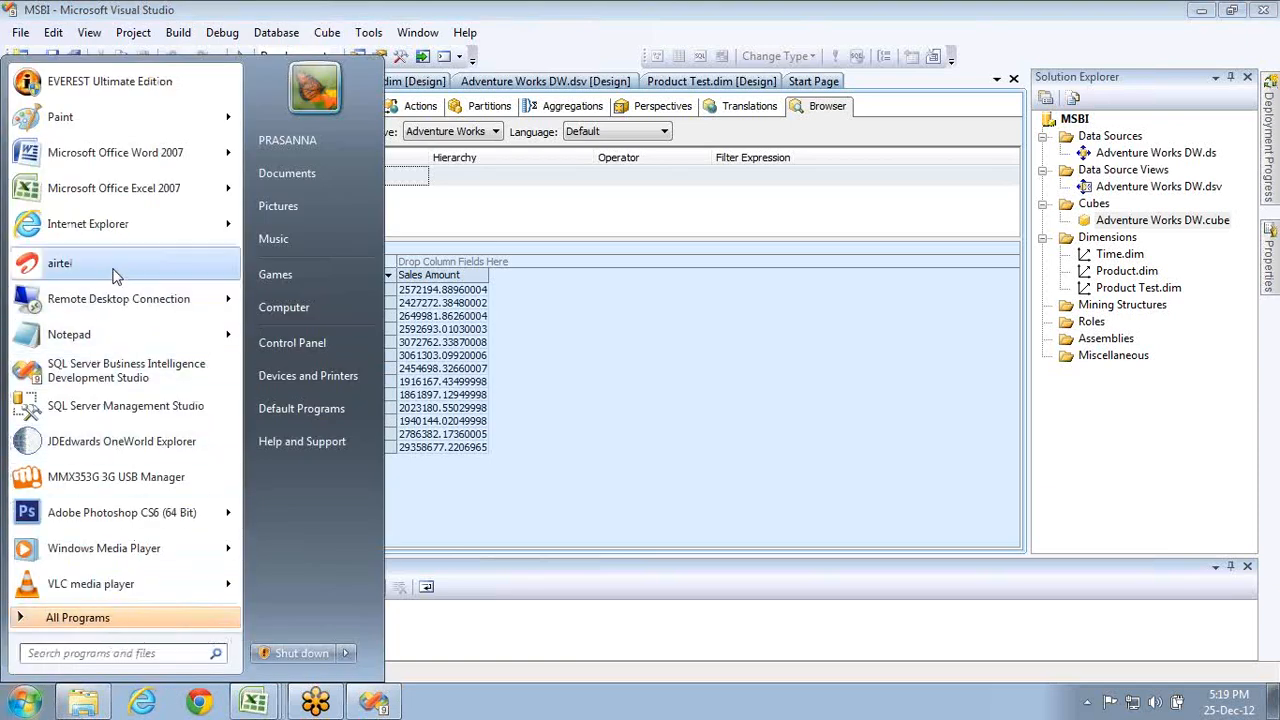
click(114, 190)
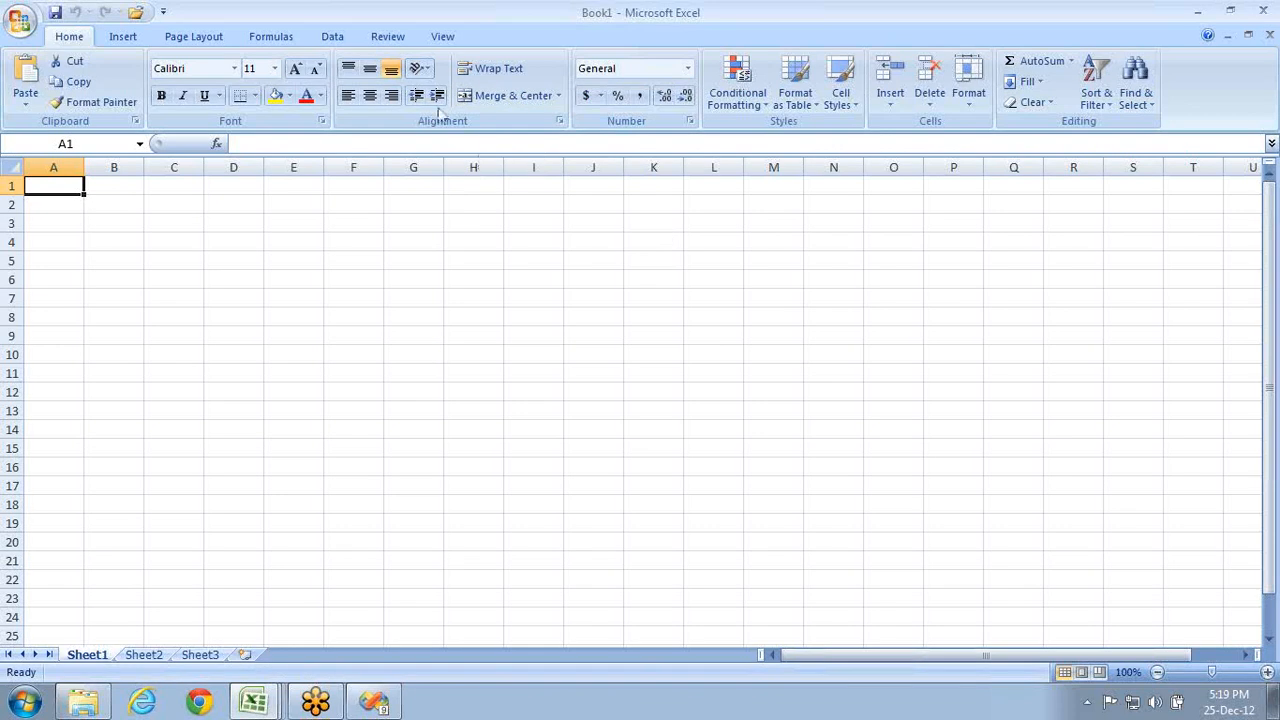
click(330, 40)
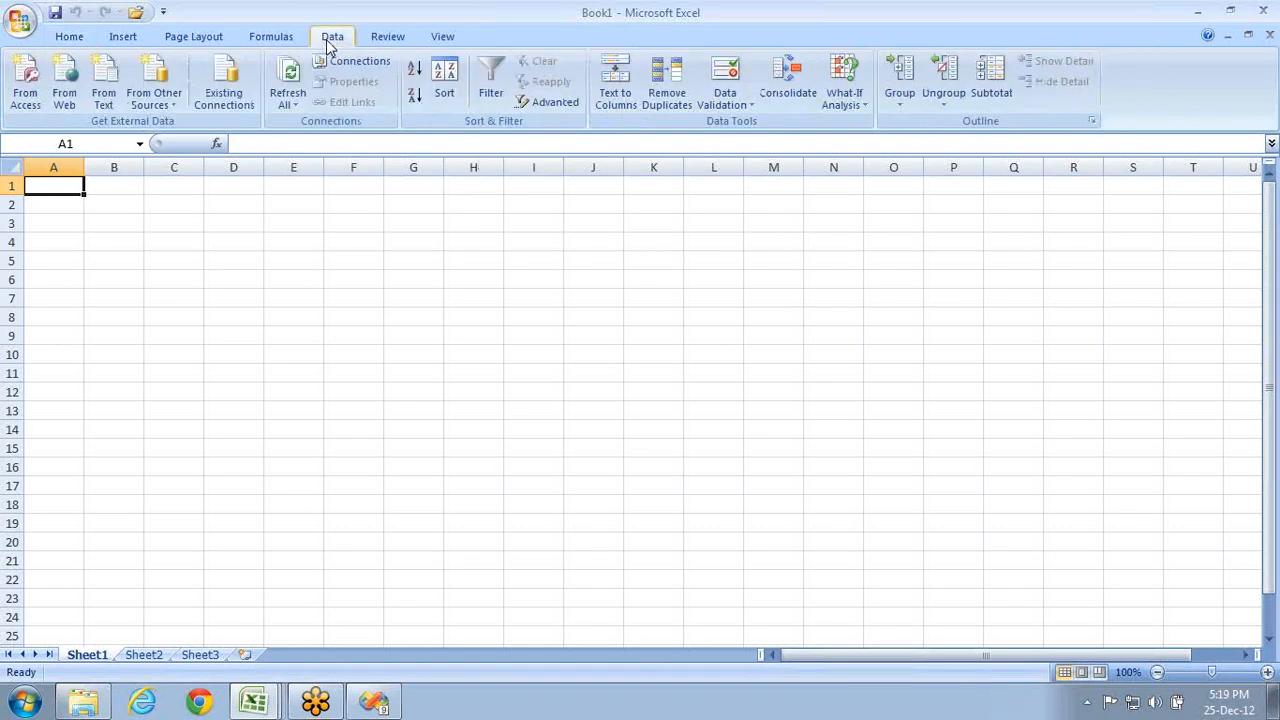
click(173, 110)
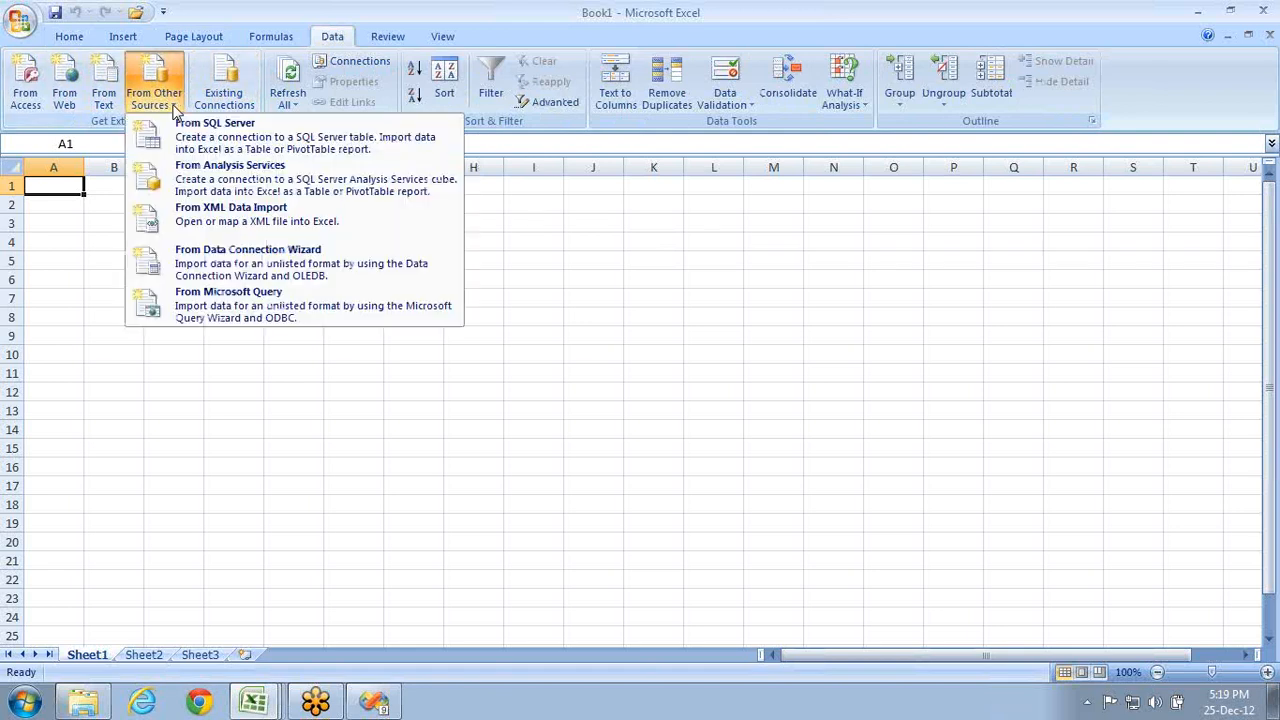
click(210, 188)
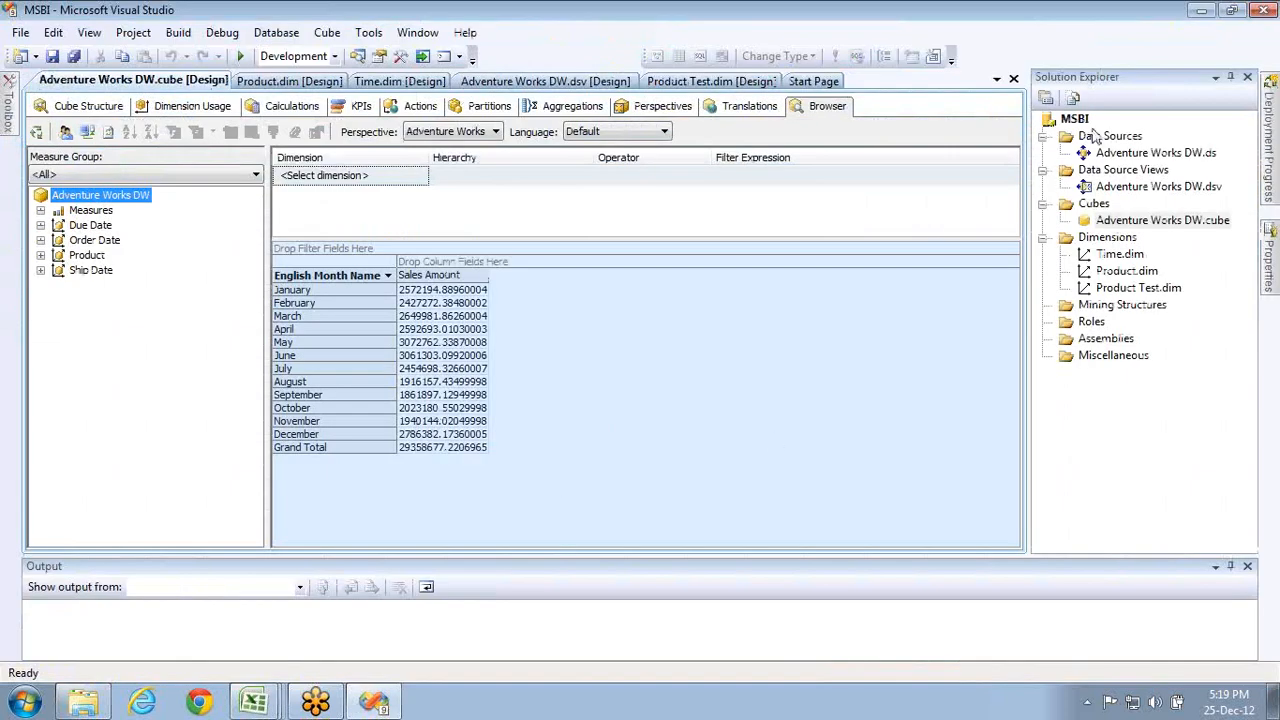
- Switch to Visual Studio and examine the target server and database in the MSBI project's deployment properties
click(1076, 119)
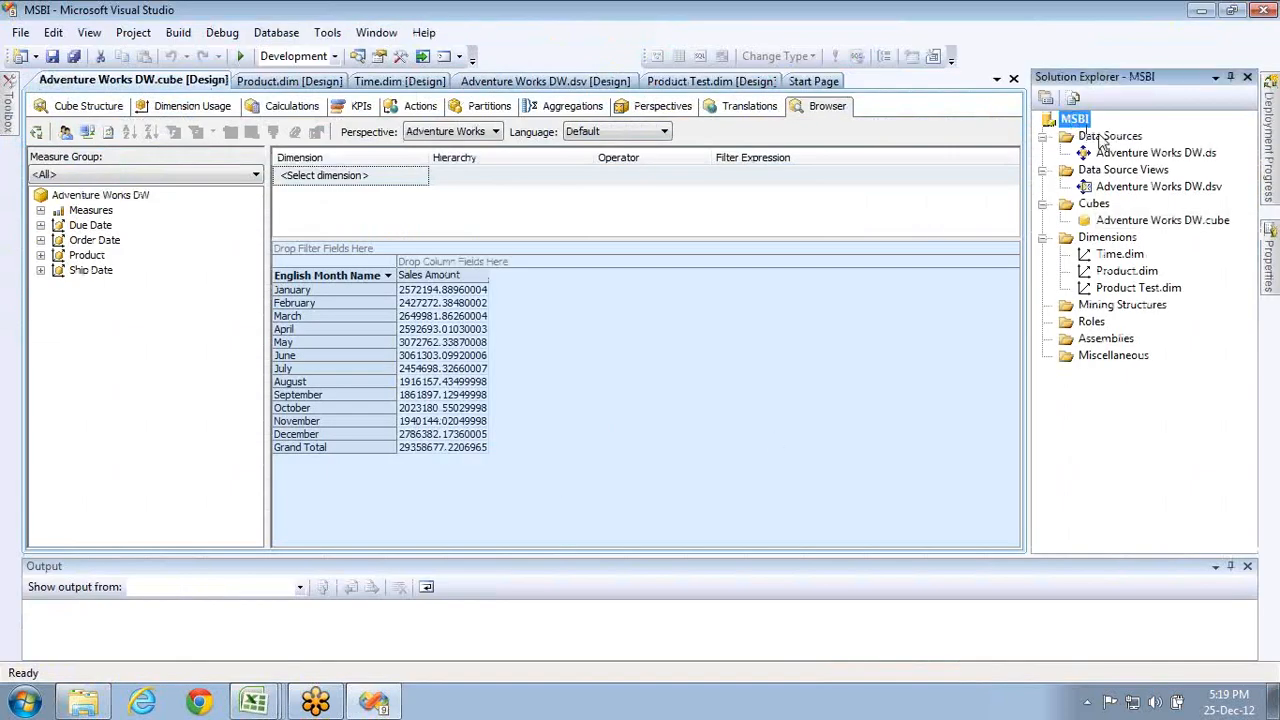
right_click(1076, 119)
click(1135, 407)
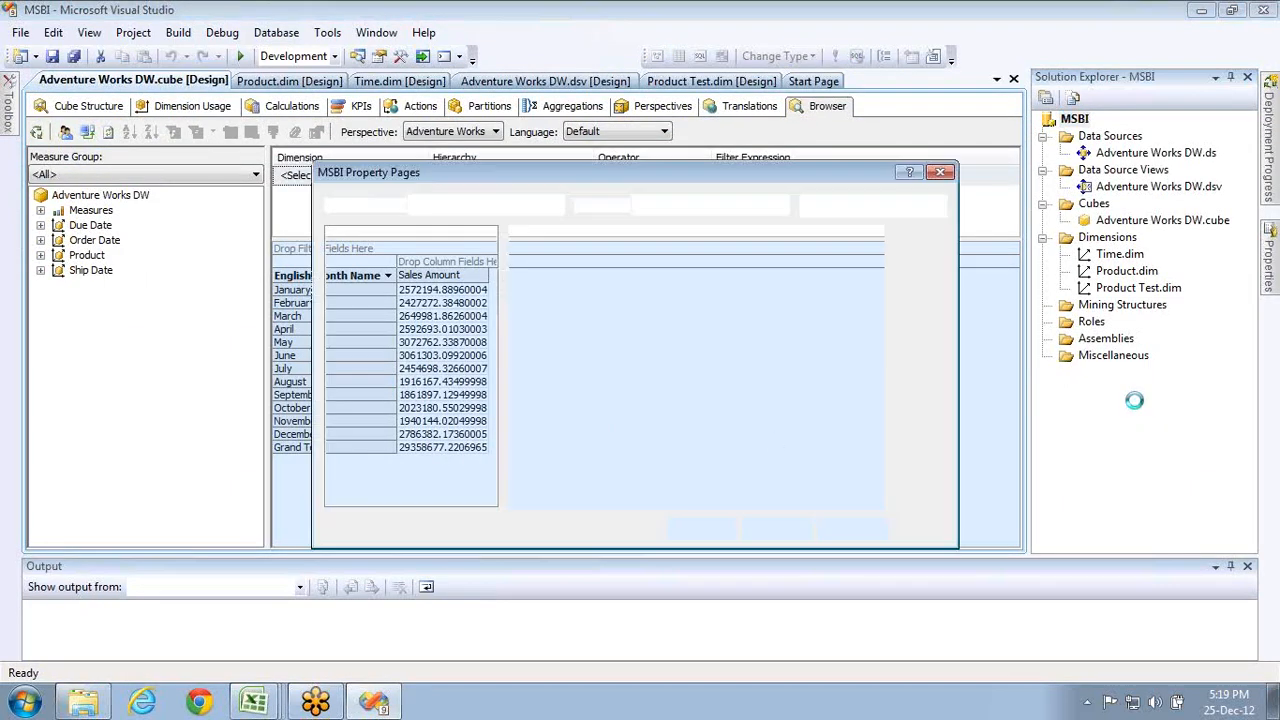
click(396, 286)
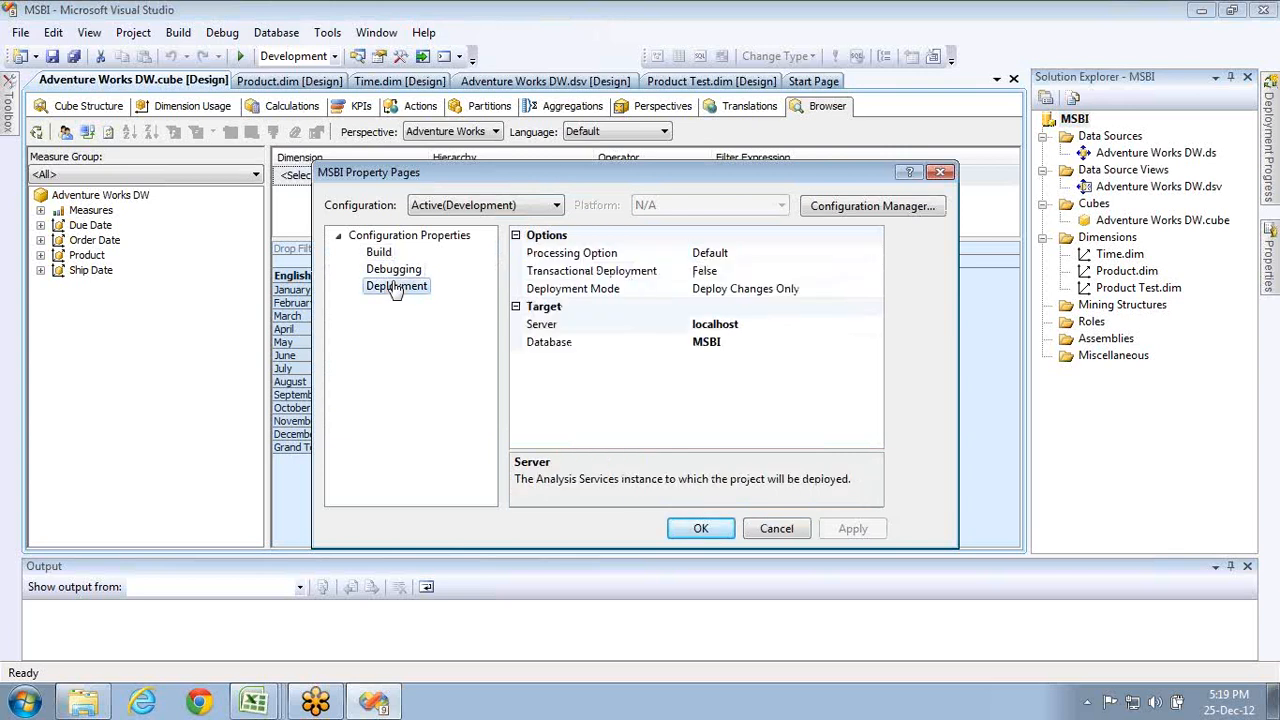
click(760, 323)
click(748, 341)
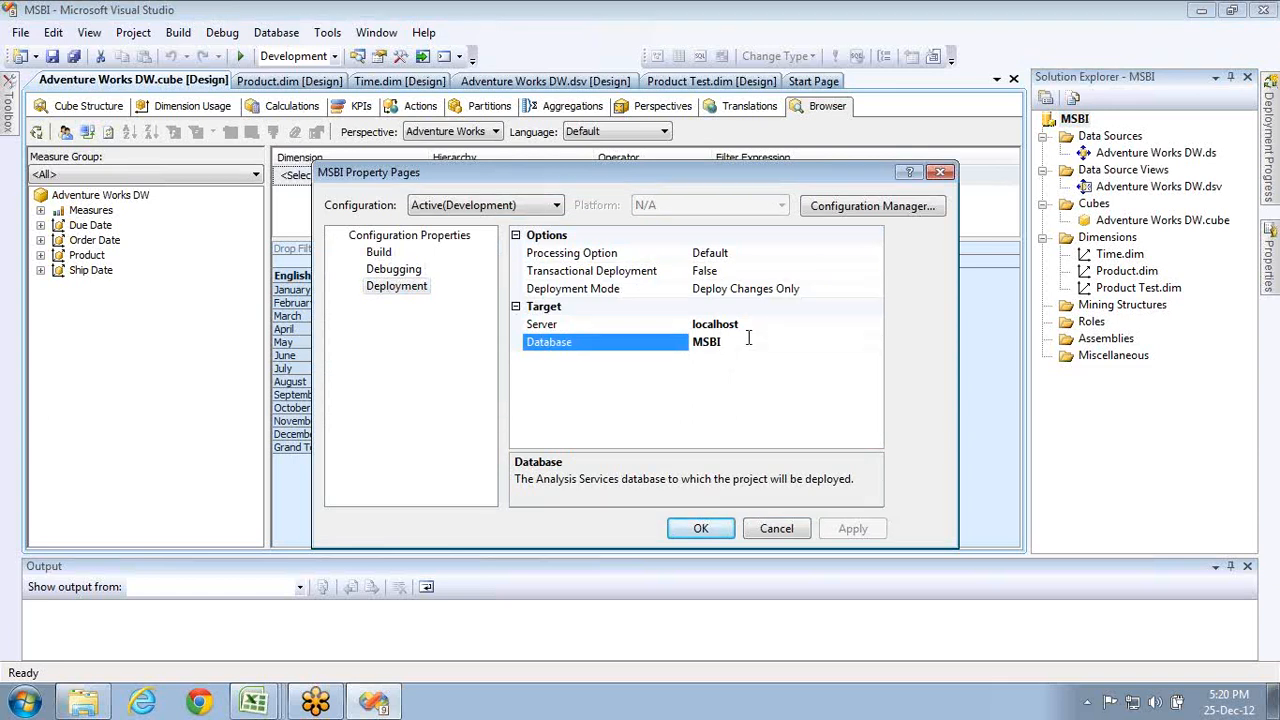
click(748, 325)
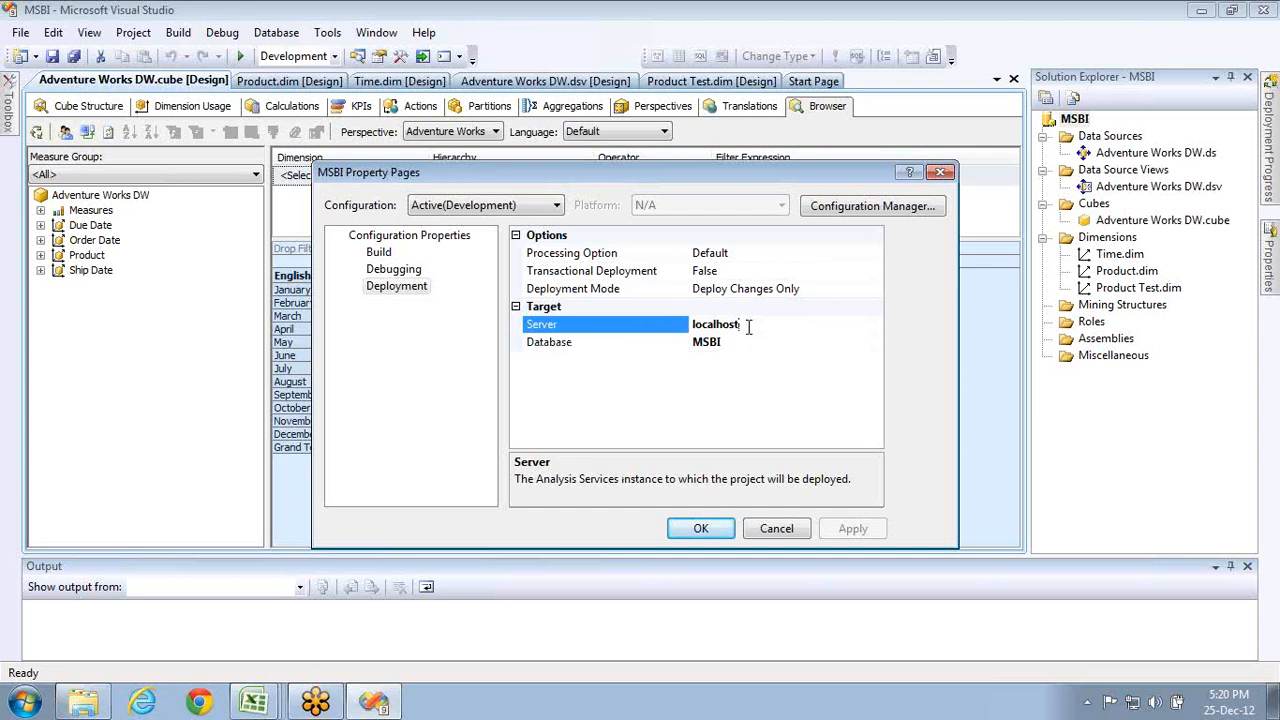
click(737, 341)
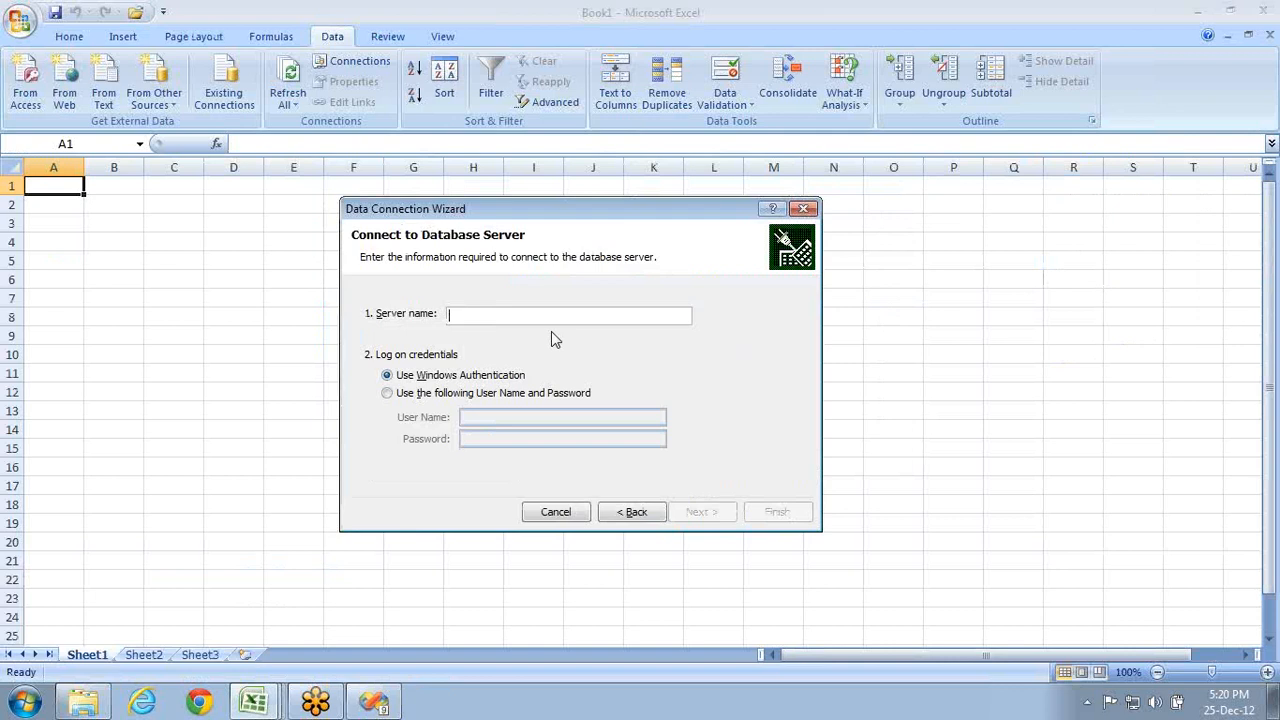
- In Excel's connection wizard, connect to server localhost with Windows Authentication and select the Adventure Works DW cube in the MSBI database
text(localhost)
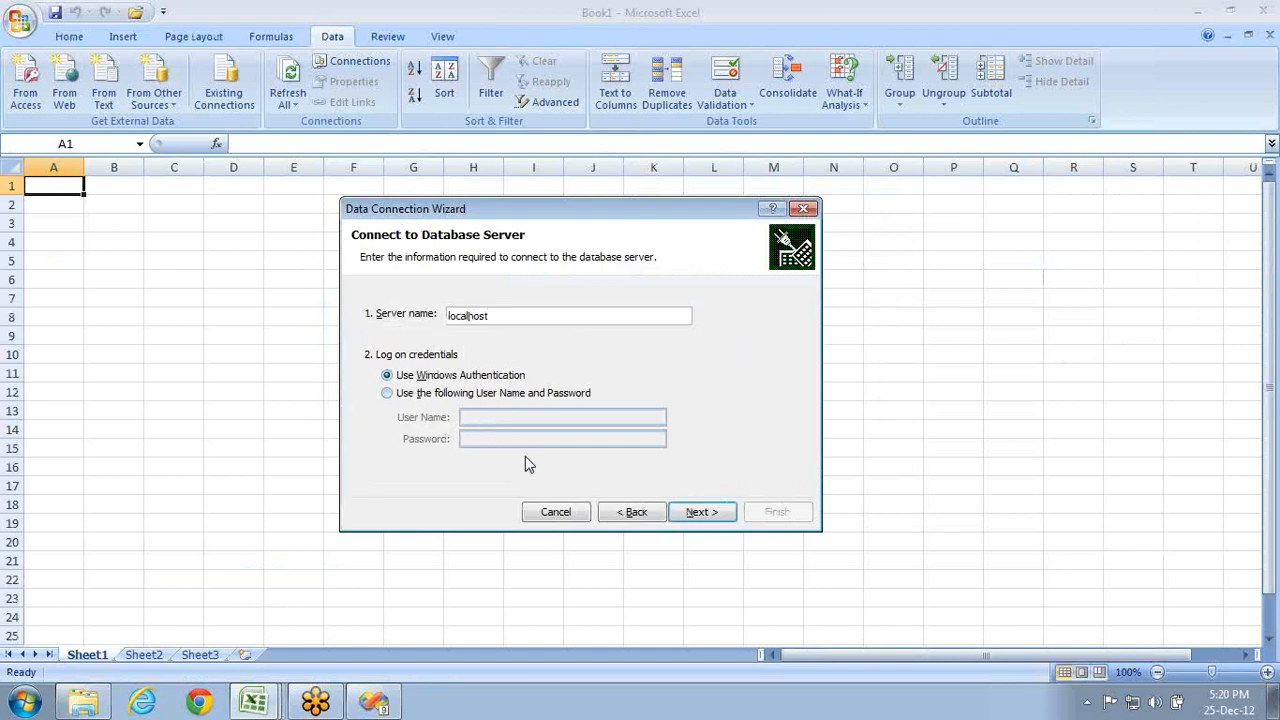
click(702, 513)
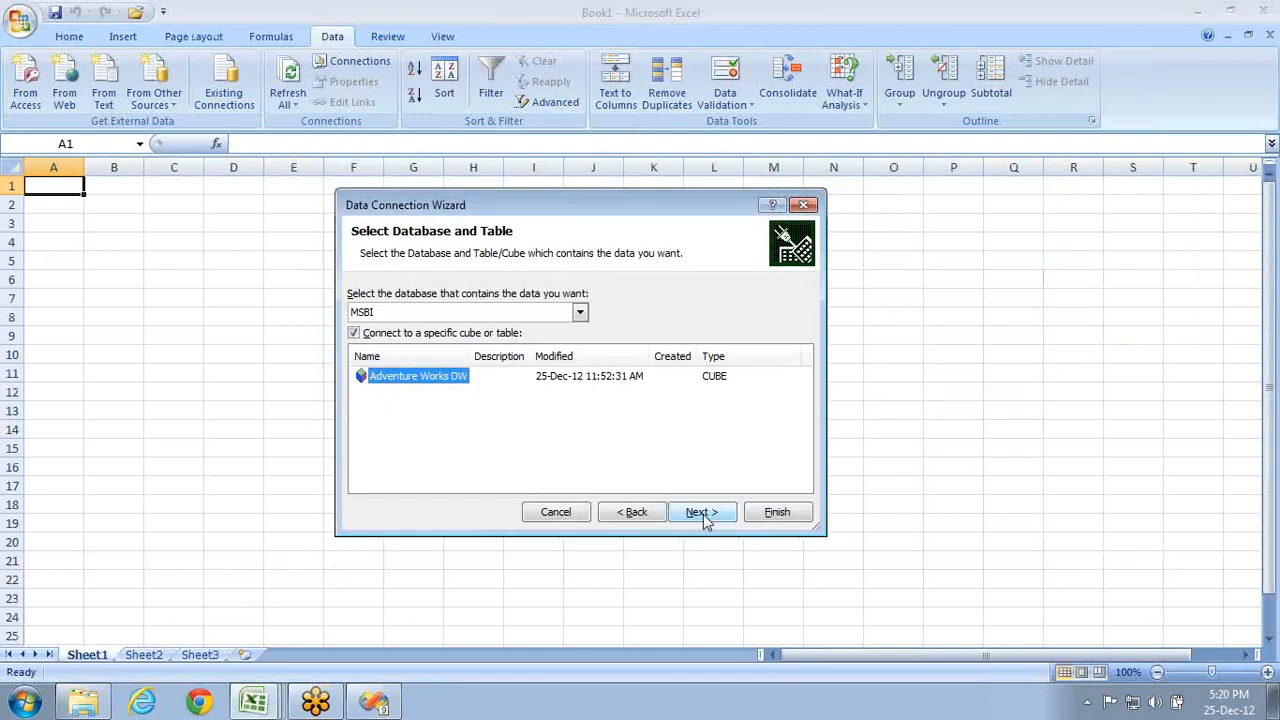
click(580, 313)
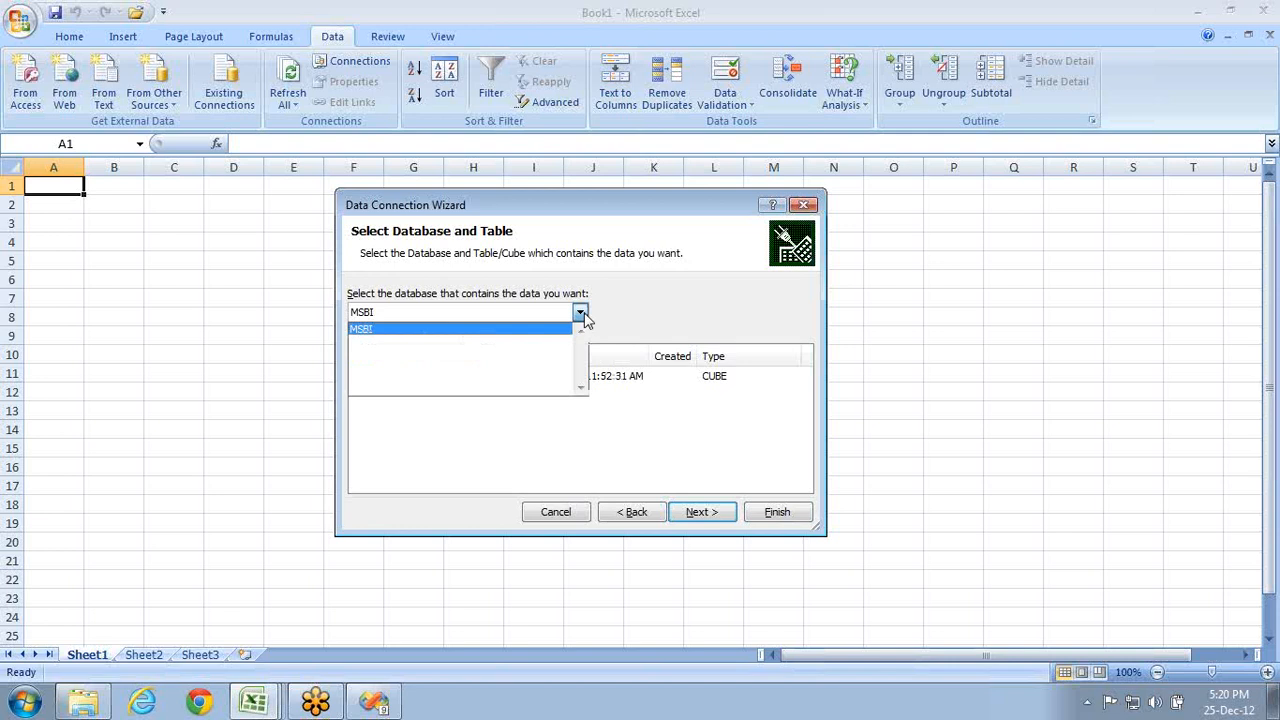
click(390, 331)
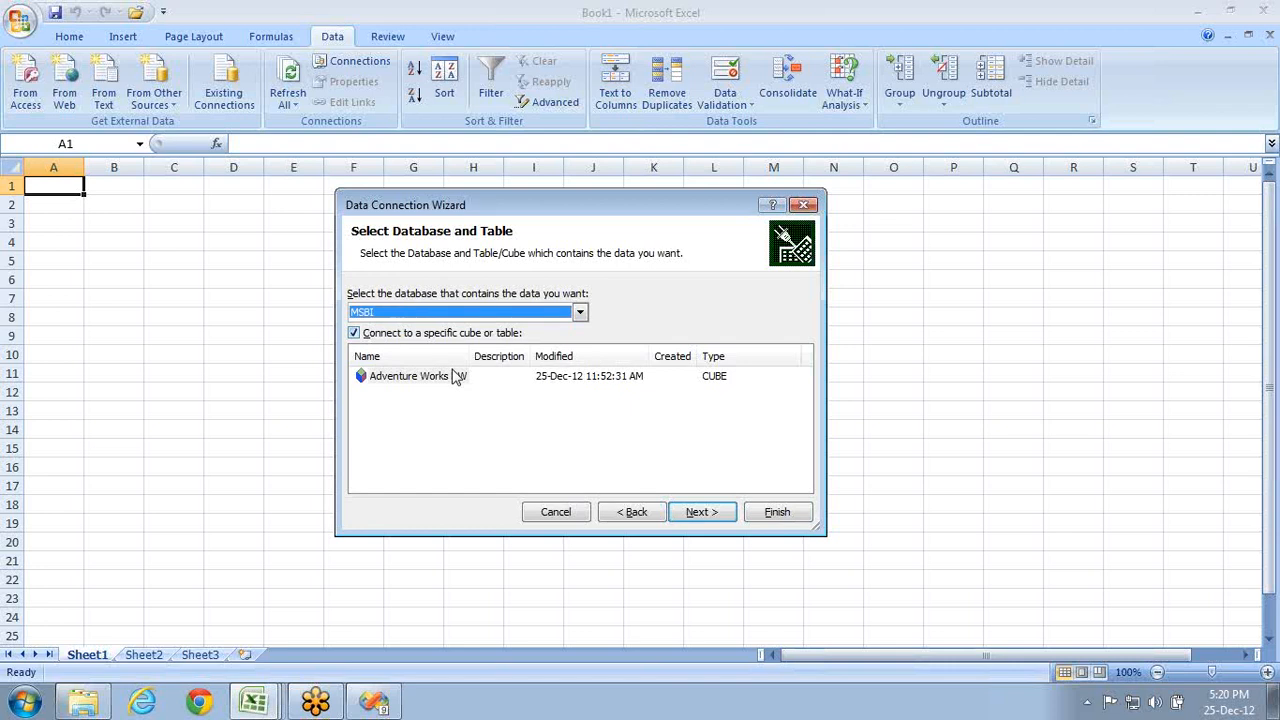
click(417, 385)
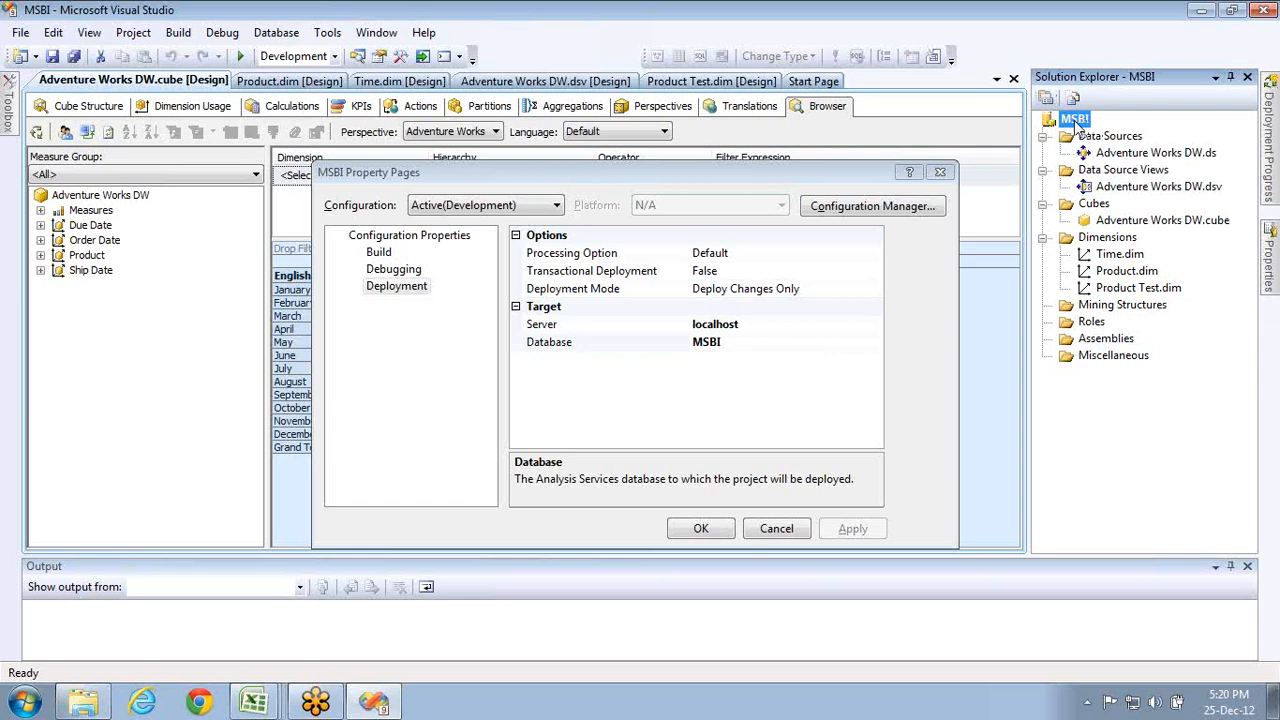
- Check the MSBI project and its Adventure Works DW cube in Visual Studio, and return to Excel's connection wizard
right_click(1075, 120)
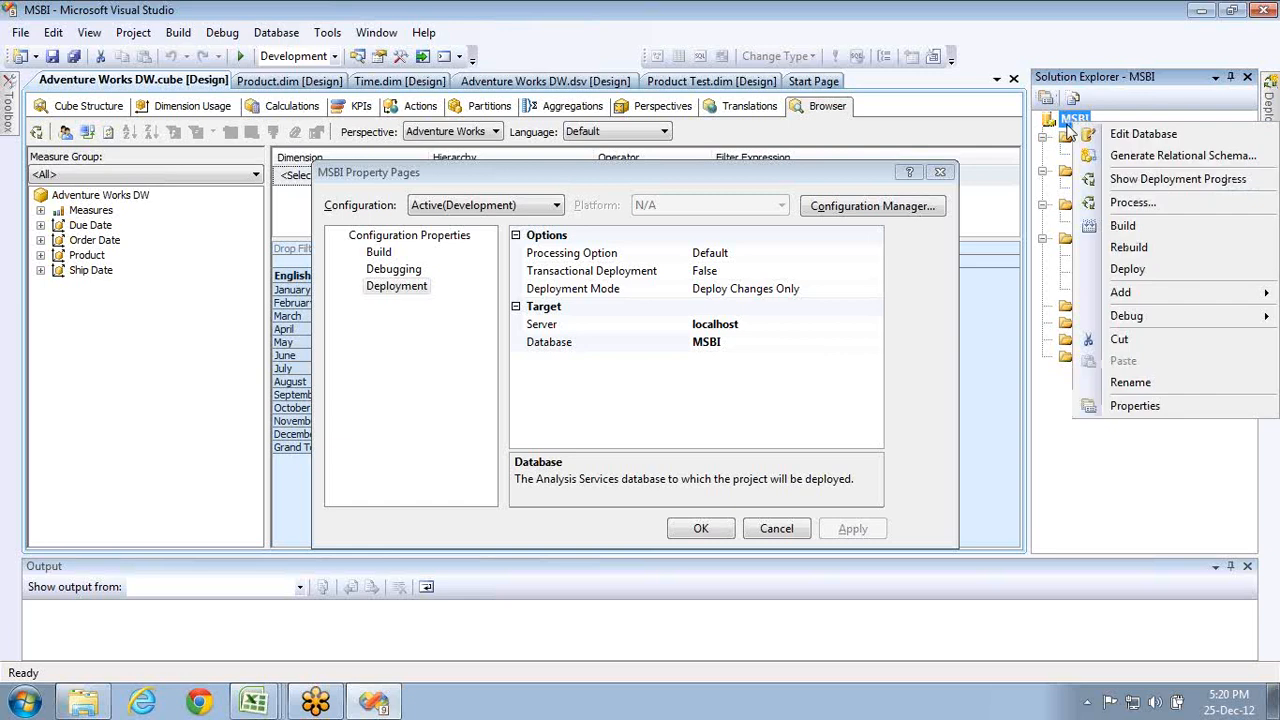
click(575, 347)
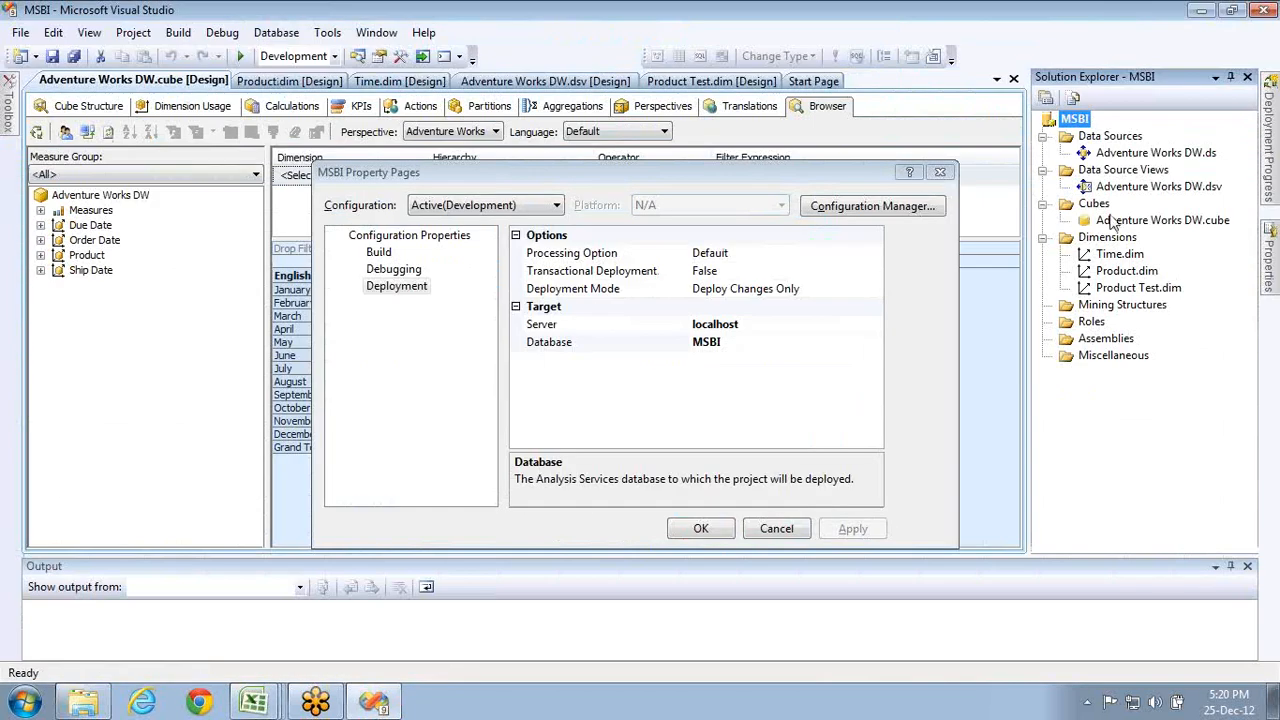
click(1118, 222)
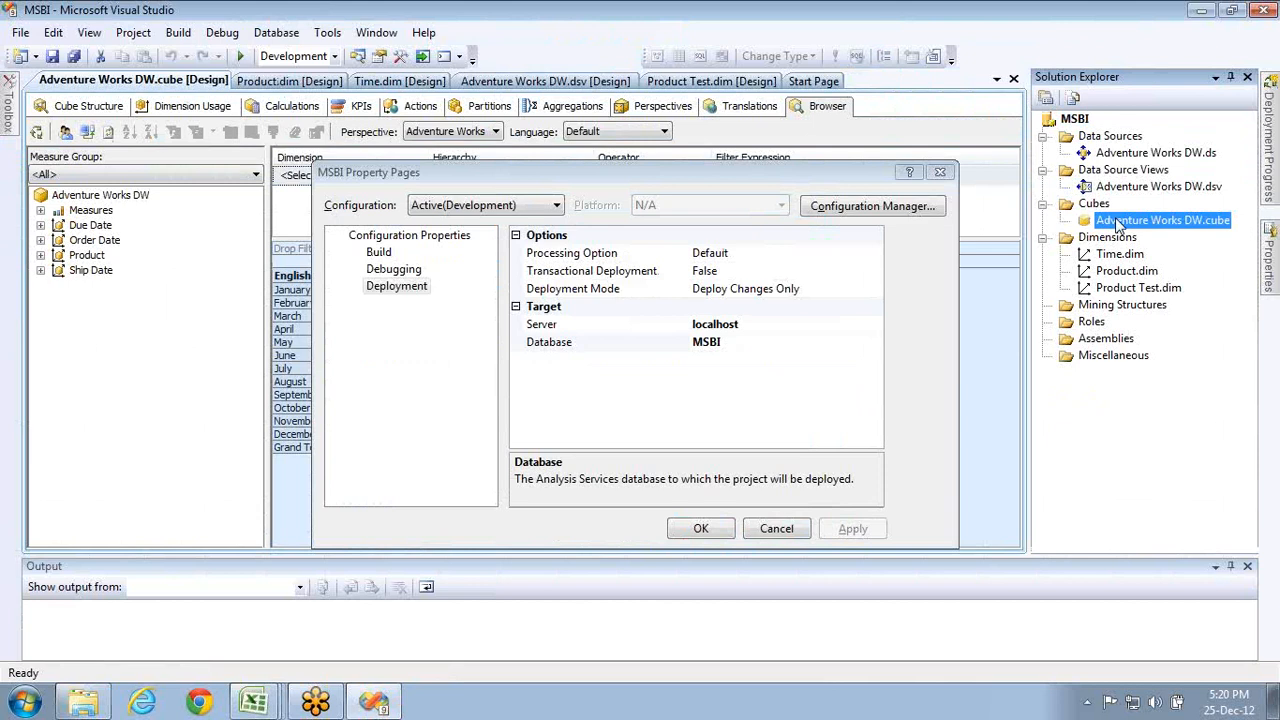
key(alt+Tab)
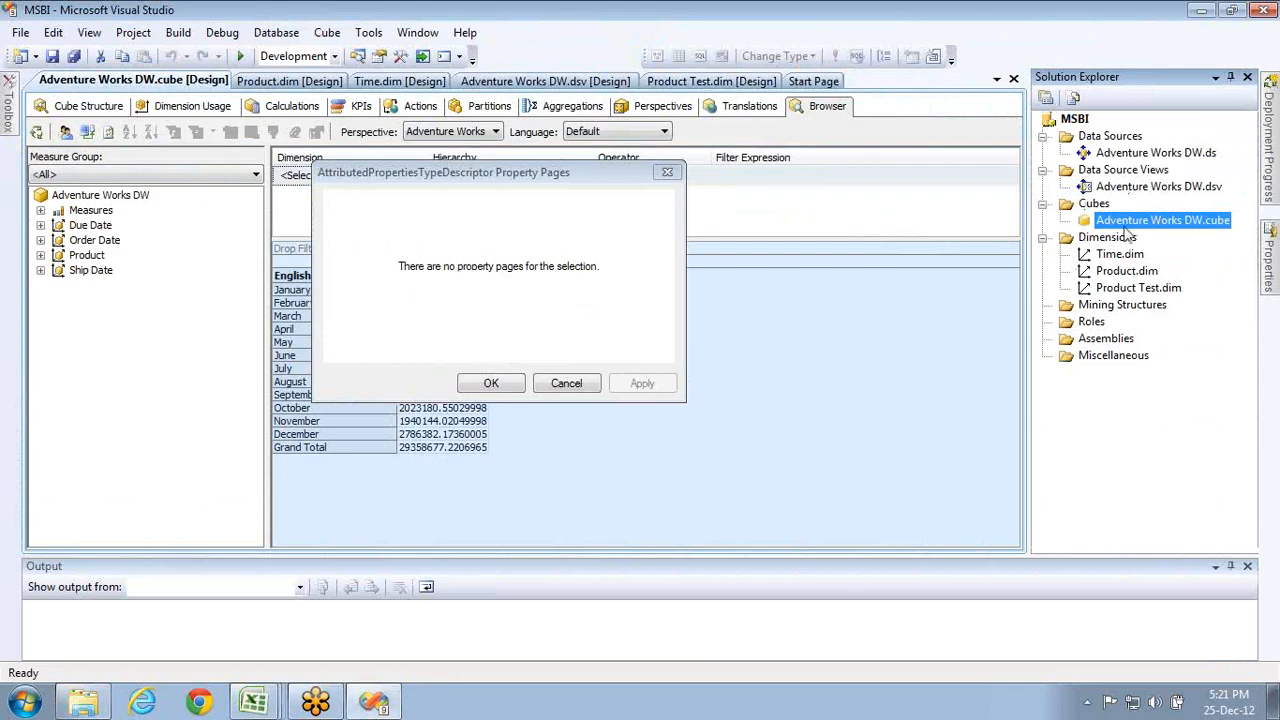
key(alt+Tab)
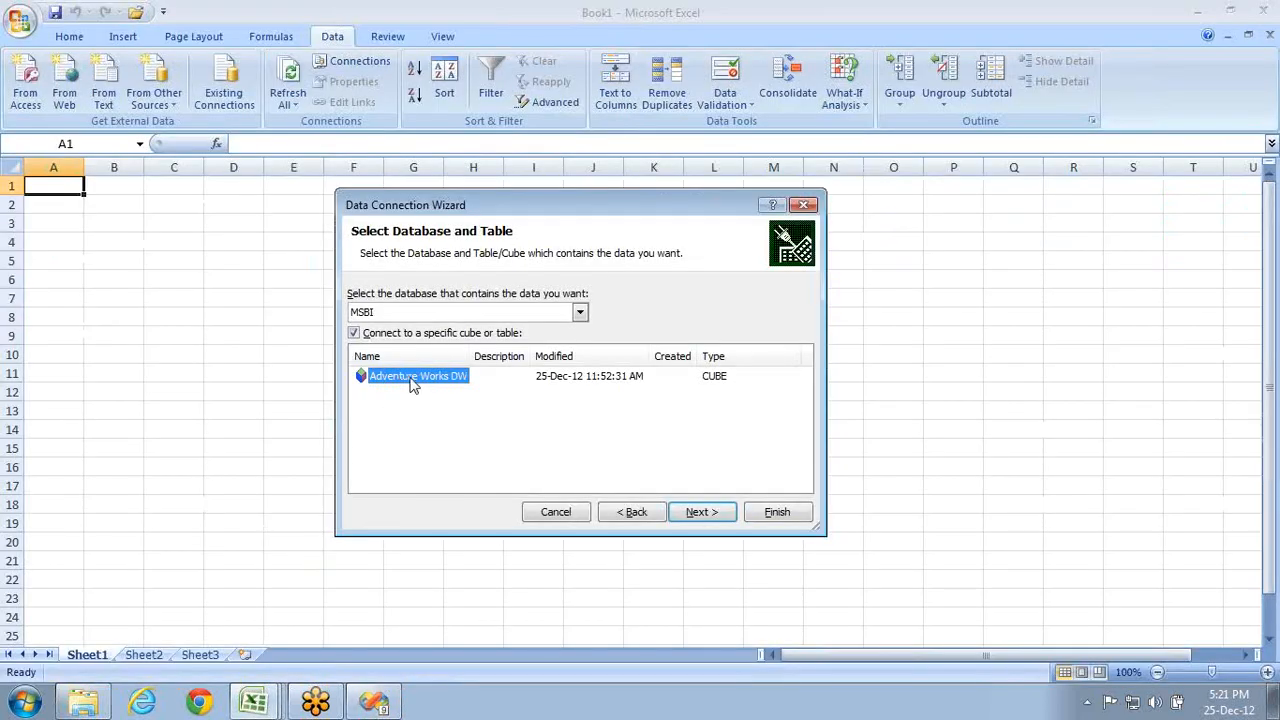
- Save the connection as localhost MSBI Adventure Works DW.odc and import it as a PivotTable report at $A$1 of the existing worksheet
click(692, 516)
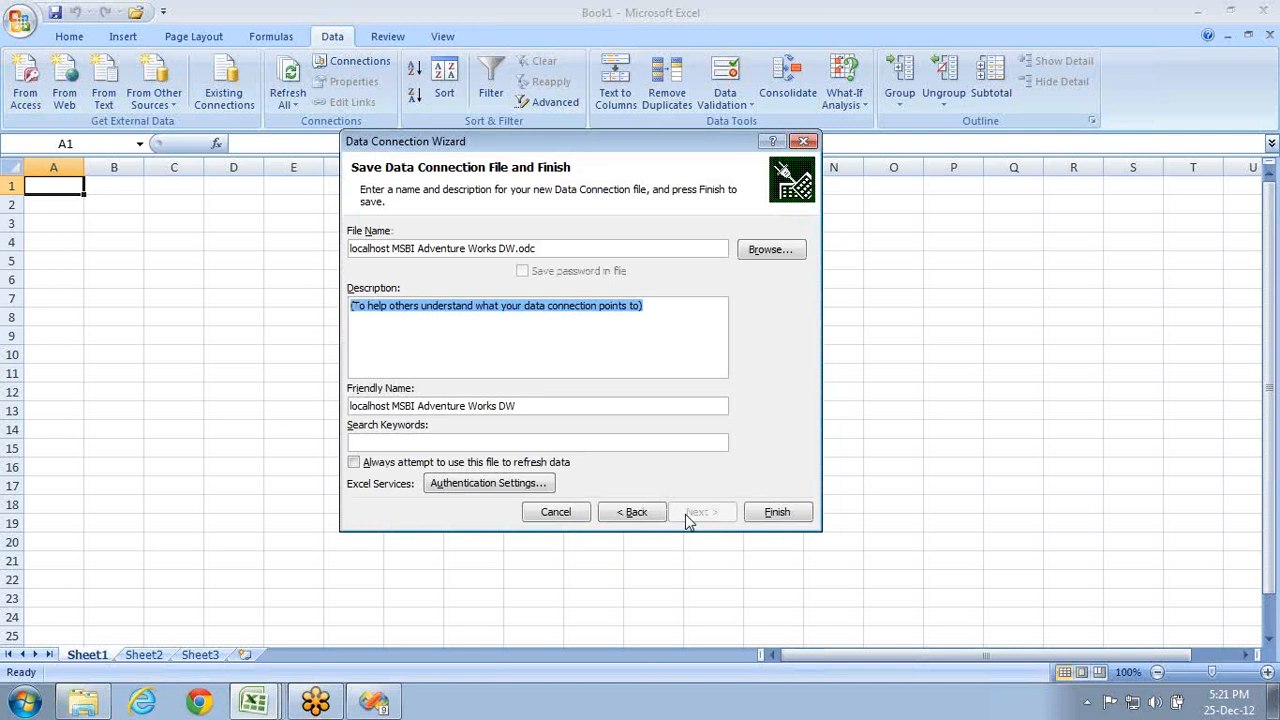
click(777, 513)
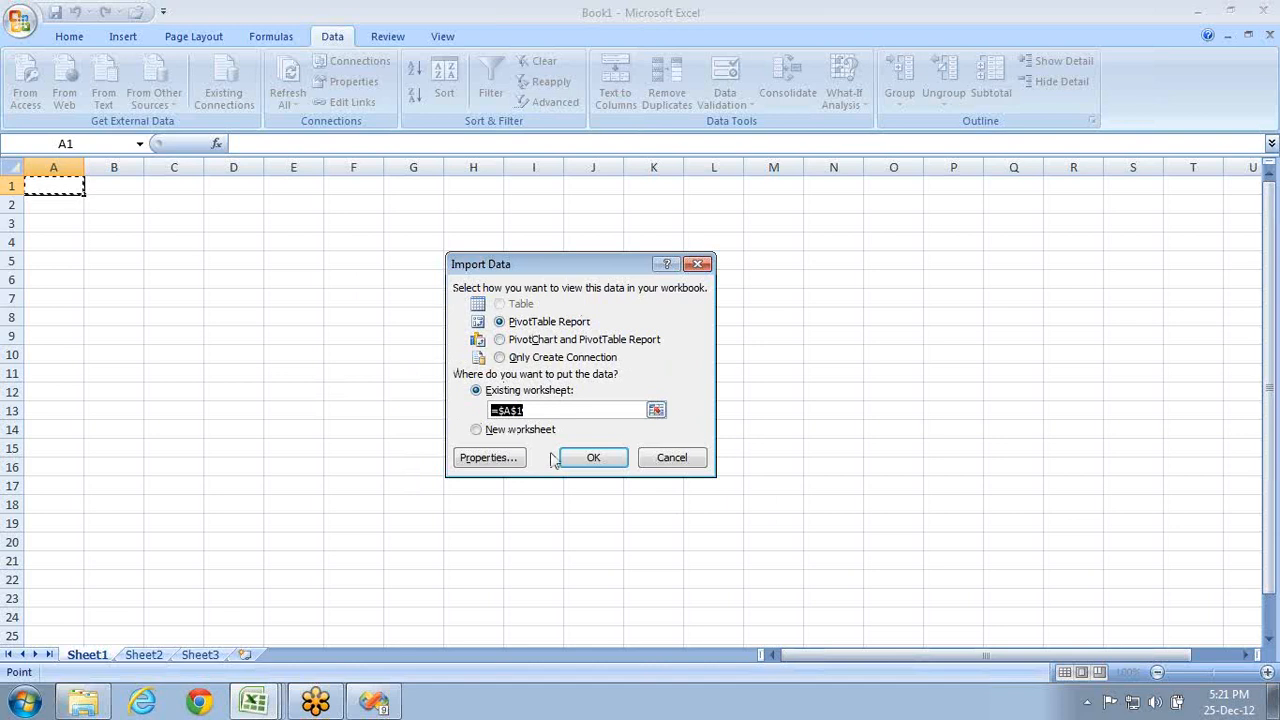
click(535, 322)
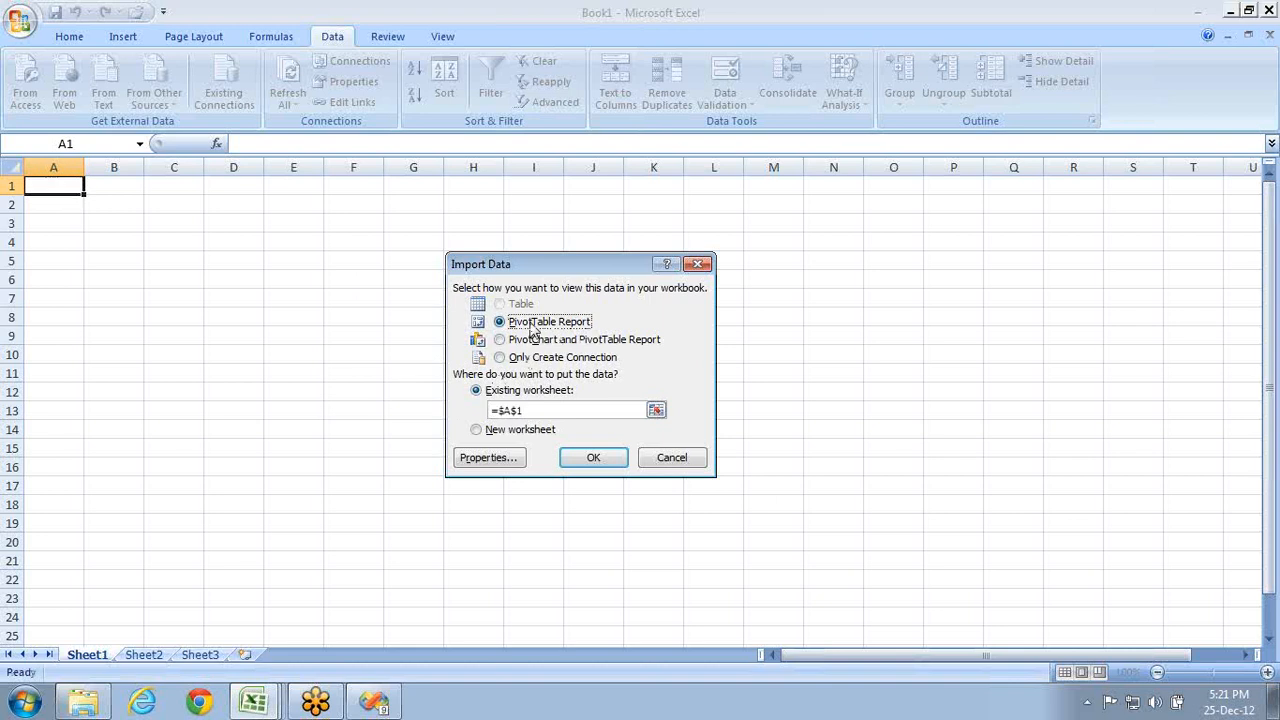
click(592, 460)
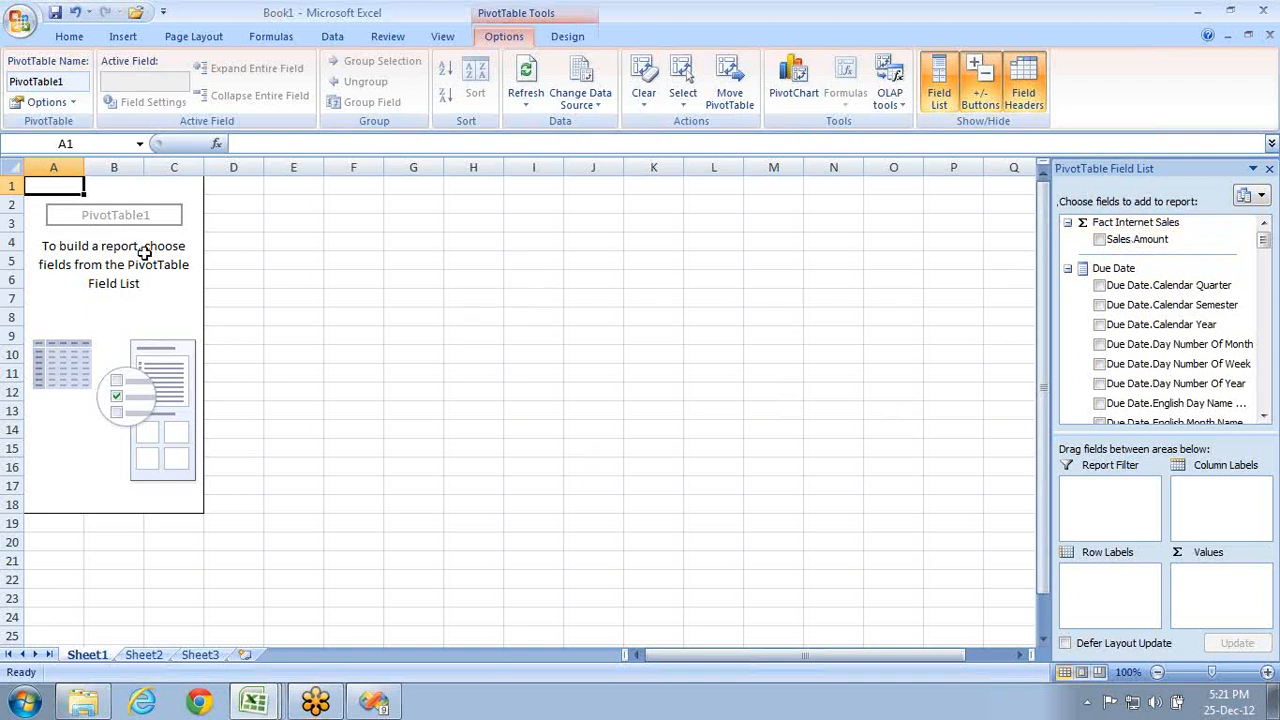
- Reselect the empty PivotTable and collapse its Fact Internet Sales, Due Date, Order Date, Product and Ship Date field groups
click(349, 320)
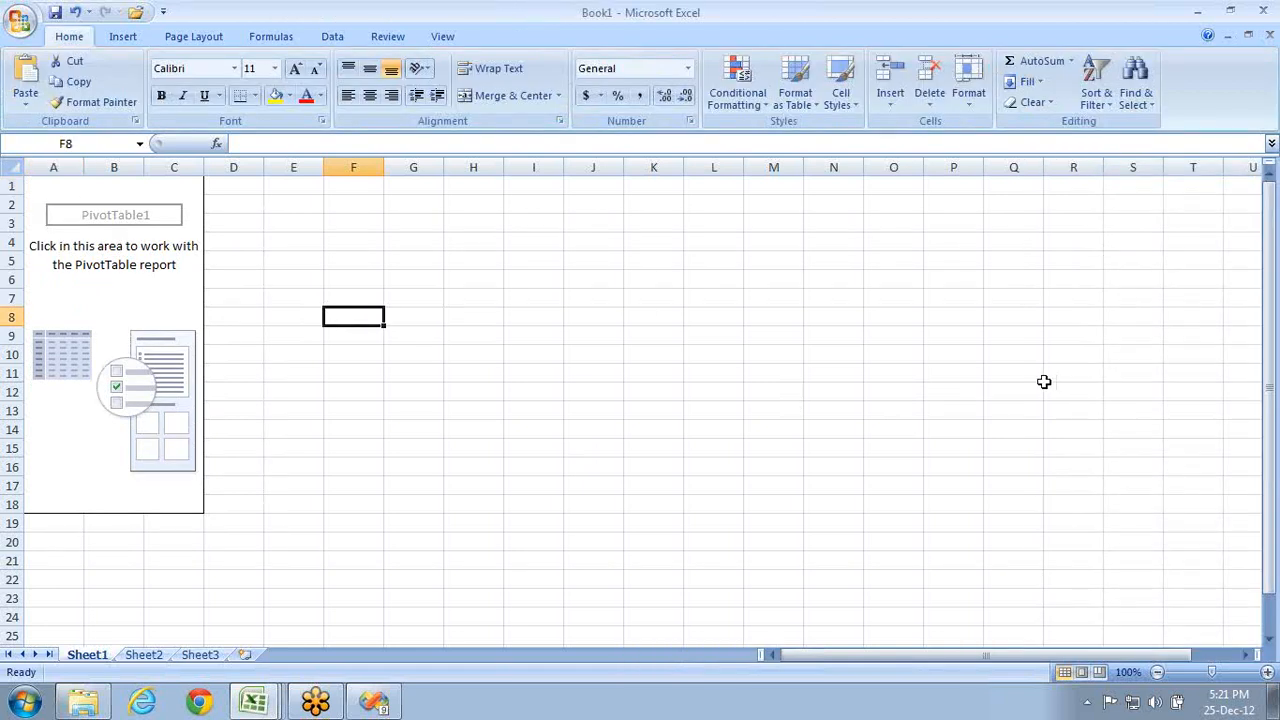
click(96, 302)
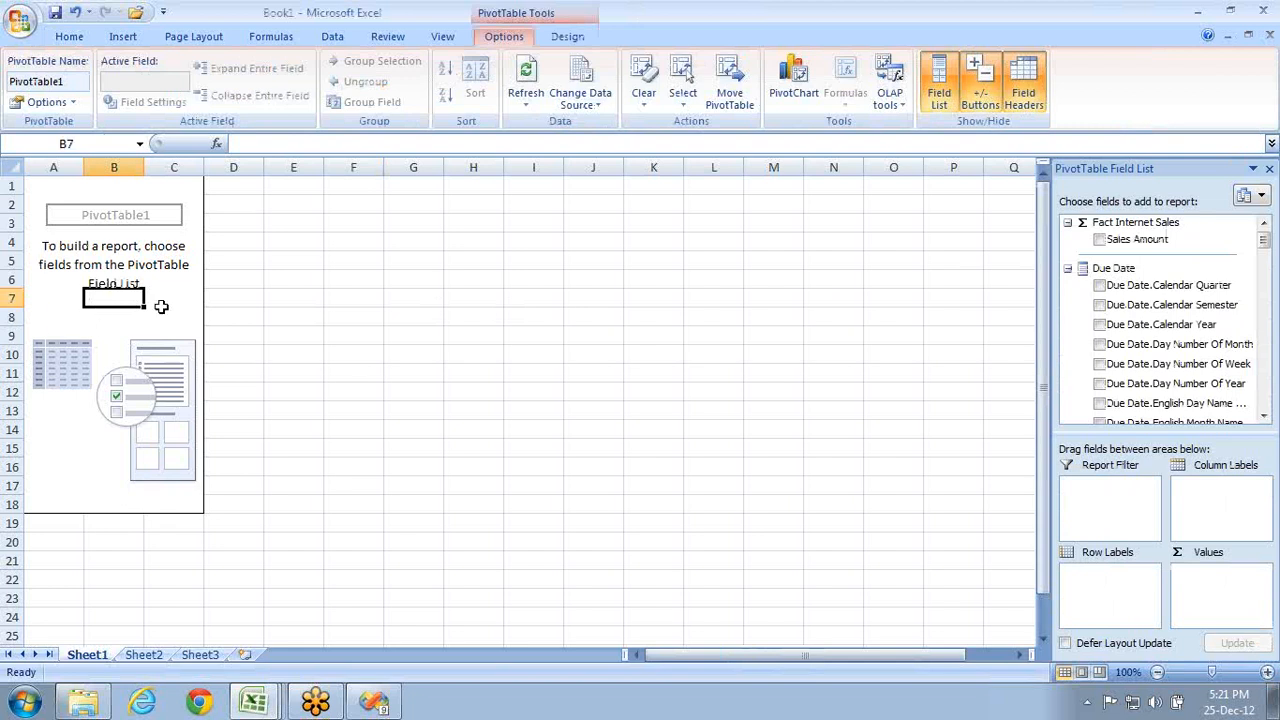
click(1068, 269)
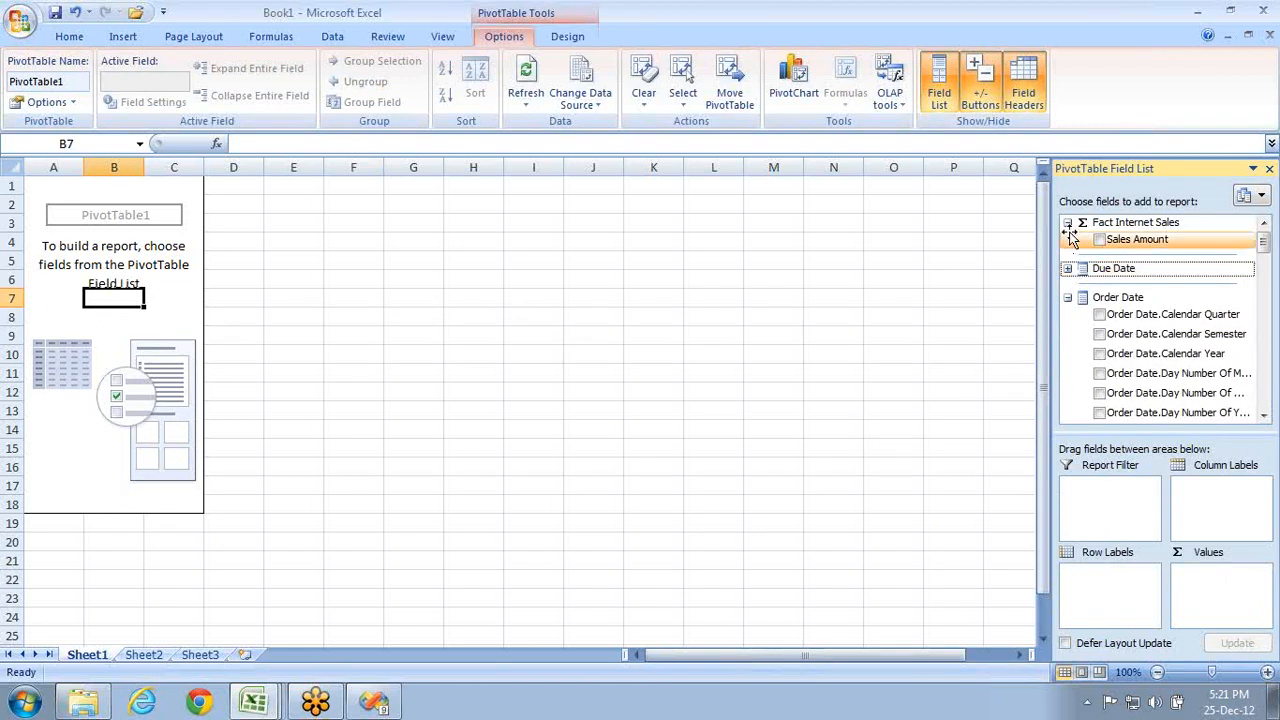
click(1068, 223)
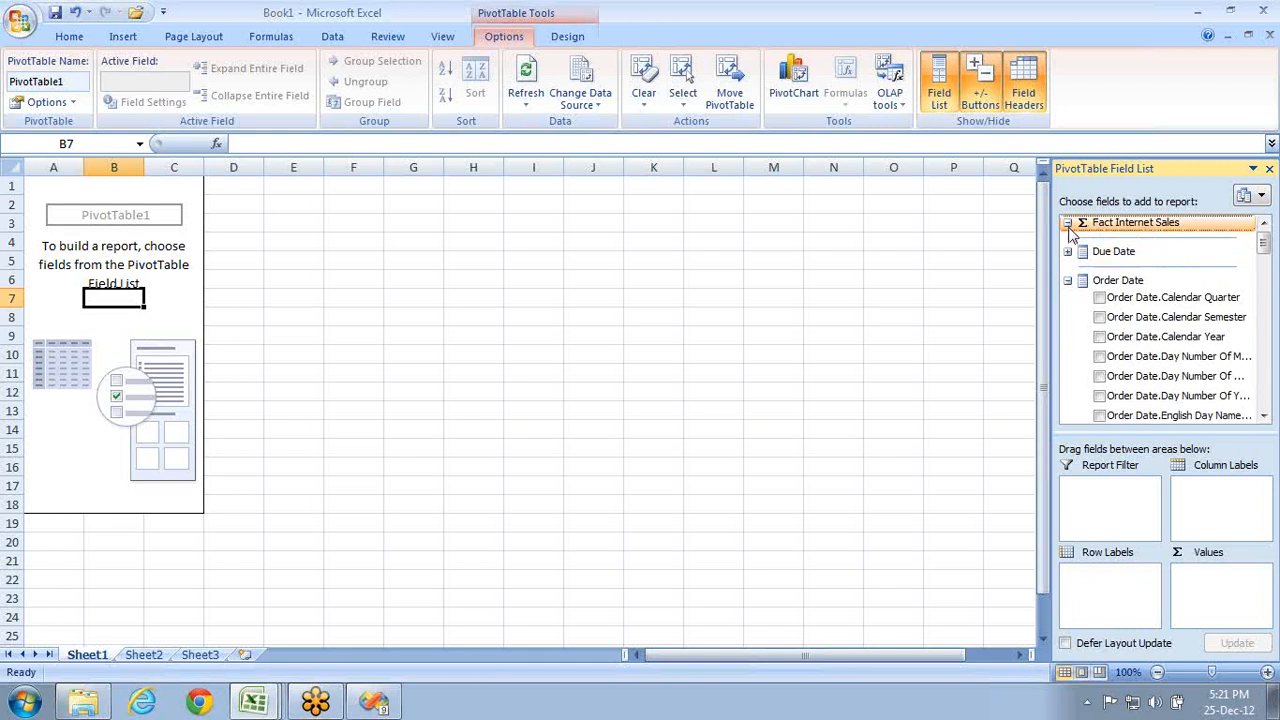
click(1068, 281)
click(1068, 310)
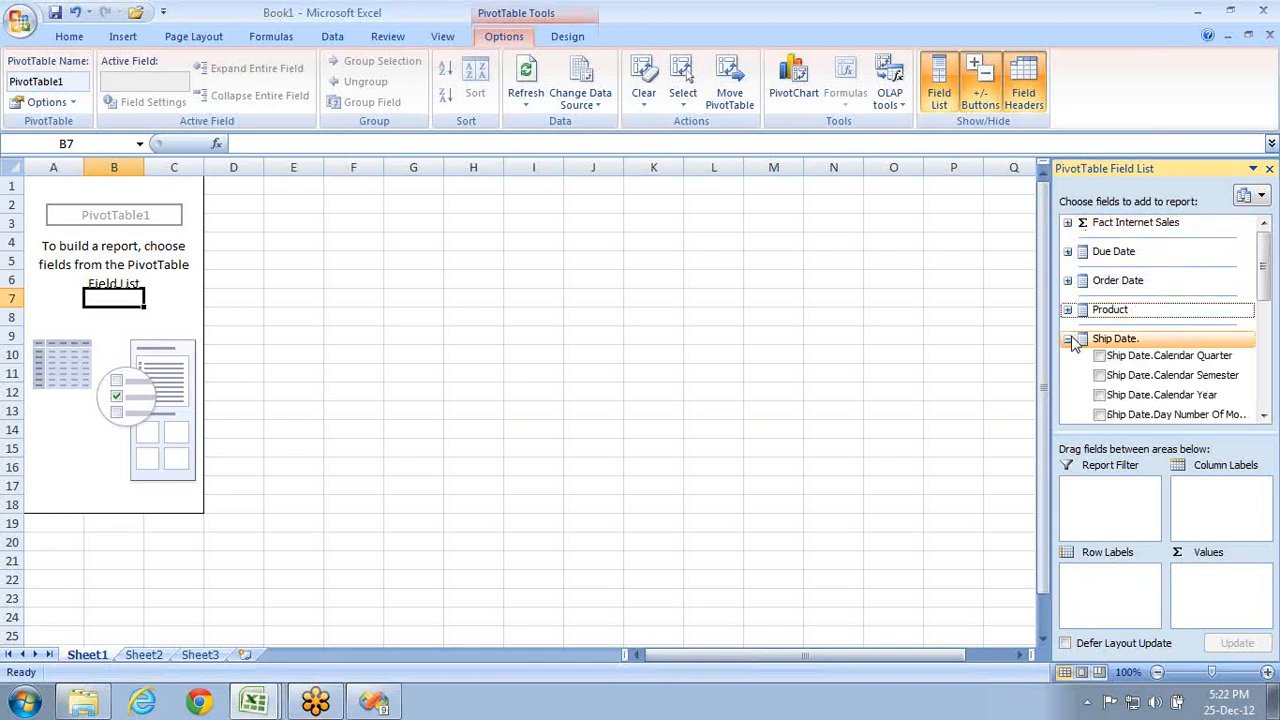
click(1068, 339)
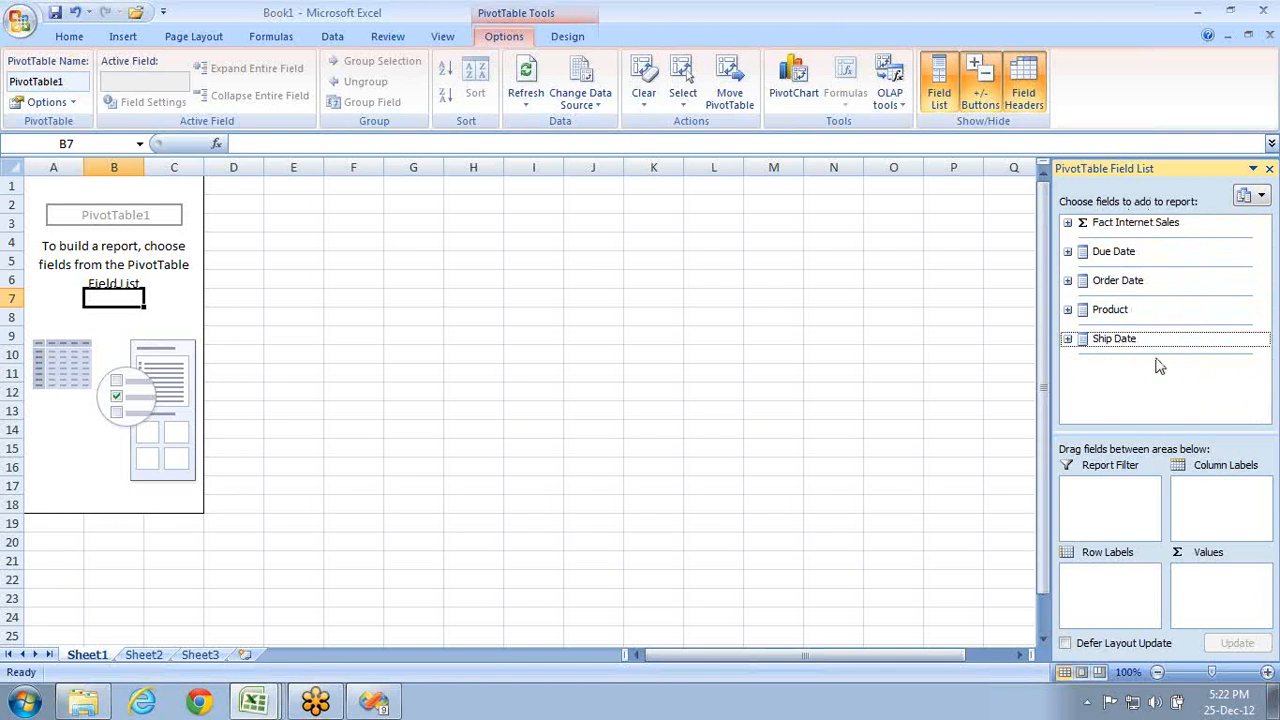
- Expand Fact Internet Sales in the PivotTable fields and compare it with the expanded Measures in Visual Studio's cube browser
click(1068, 222)
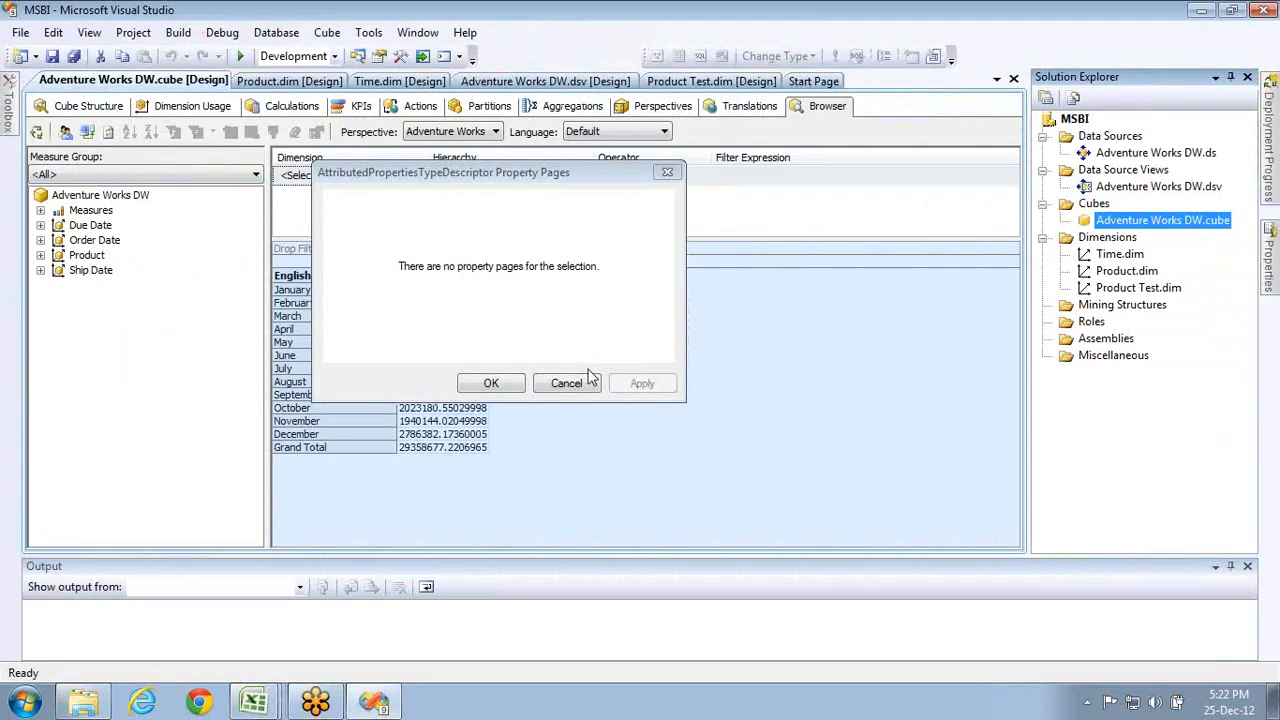
click(580, 381)
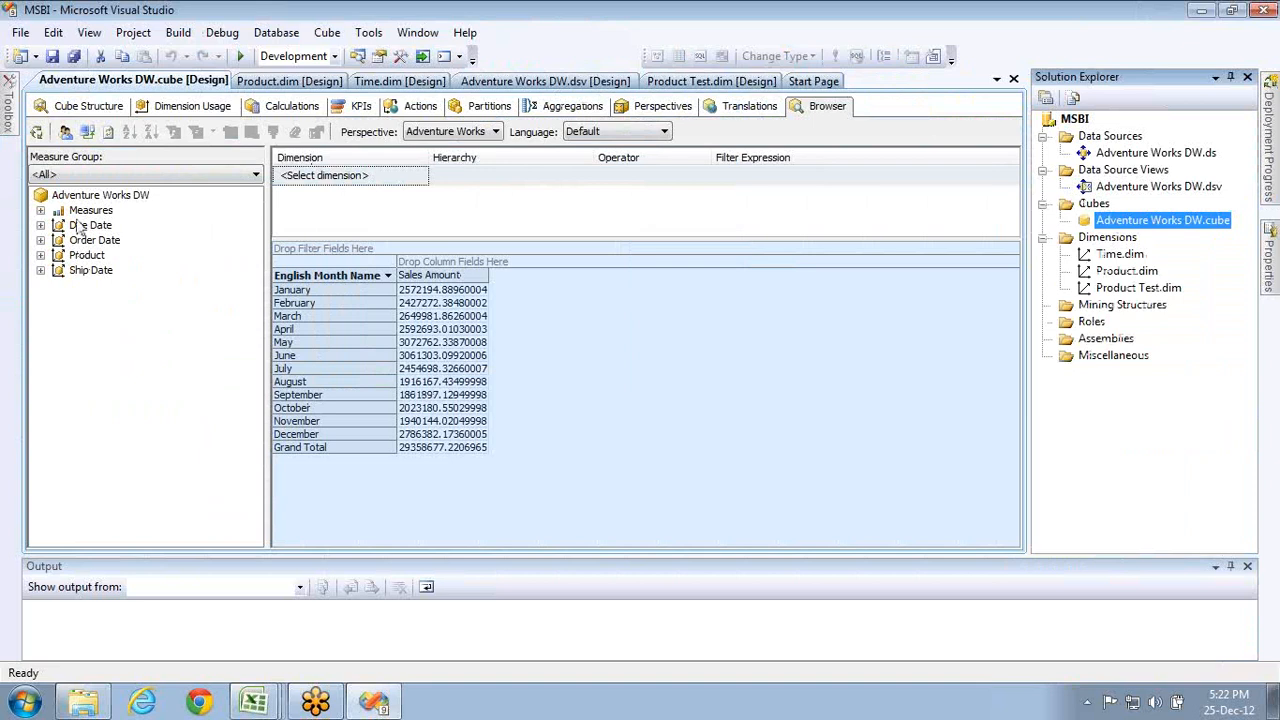
click(40, 210)
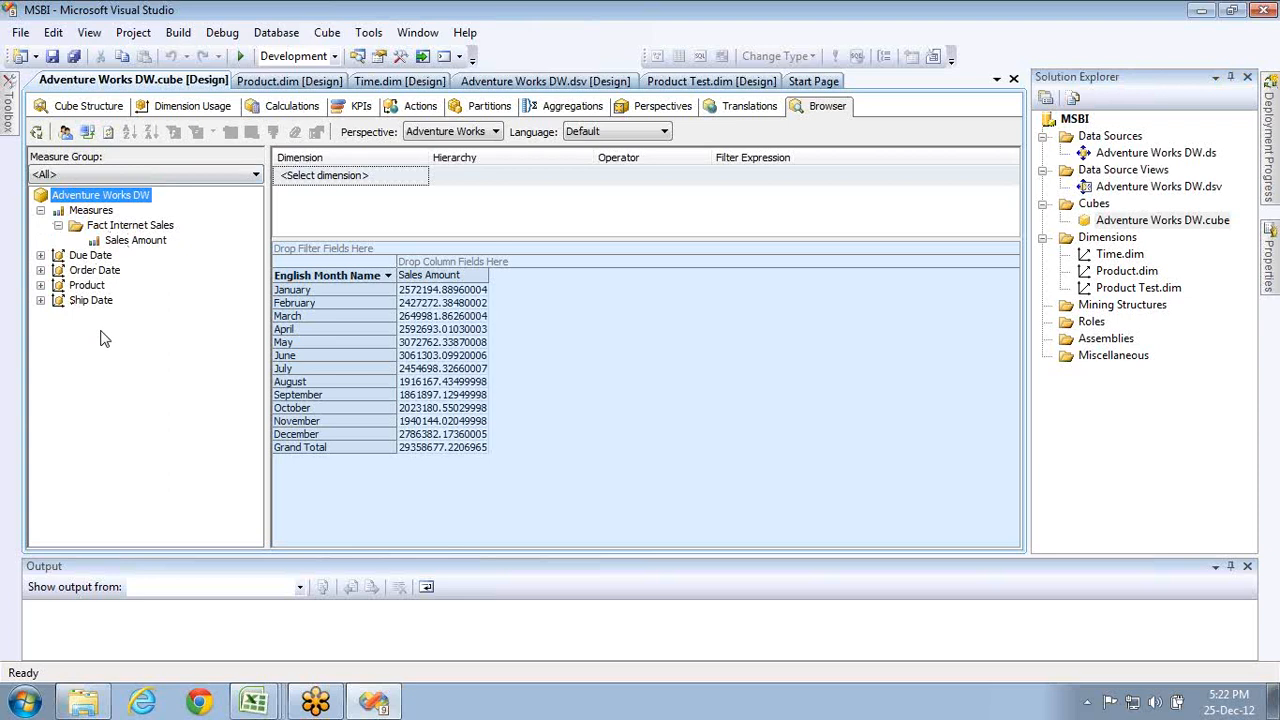
- Switch back to Visual Studio and remove English Month Name and Sales Amount from the cube browser's results grid
key(alt+Tab)
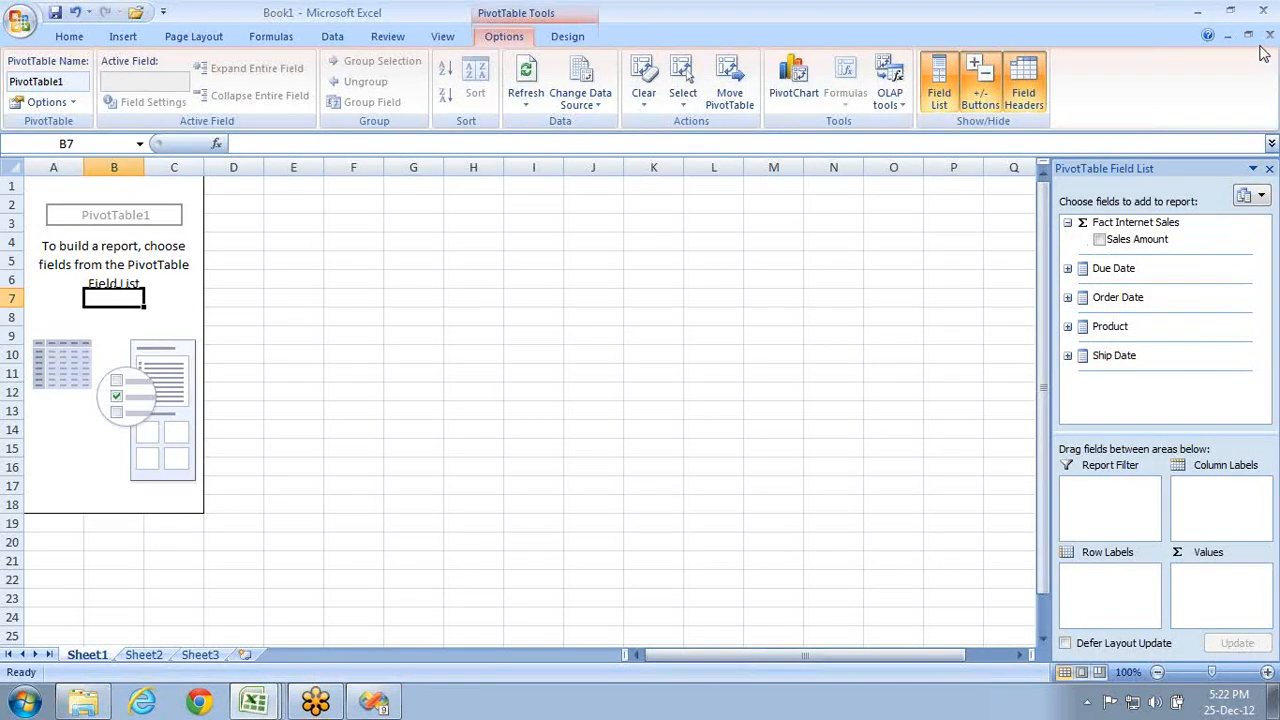
key(alt+Tab)
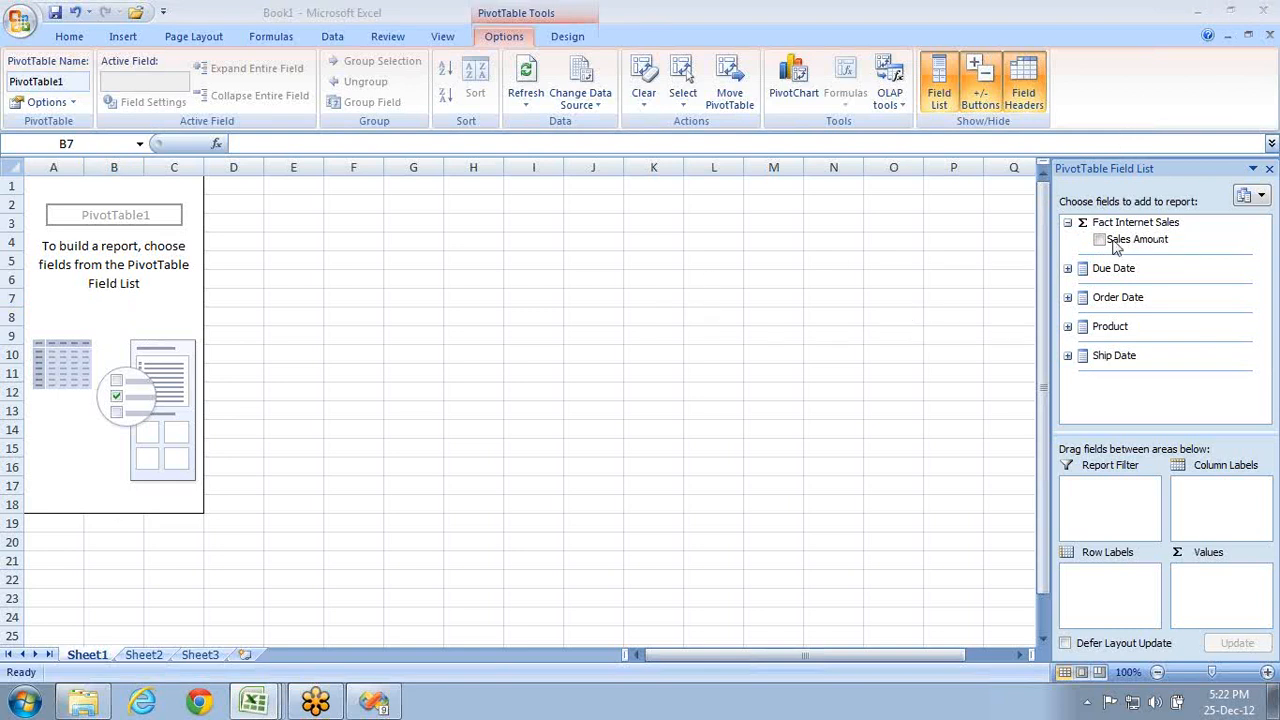
key(alt+Tab)
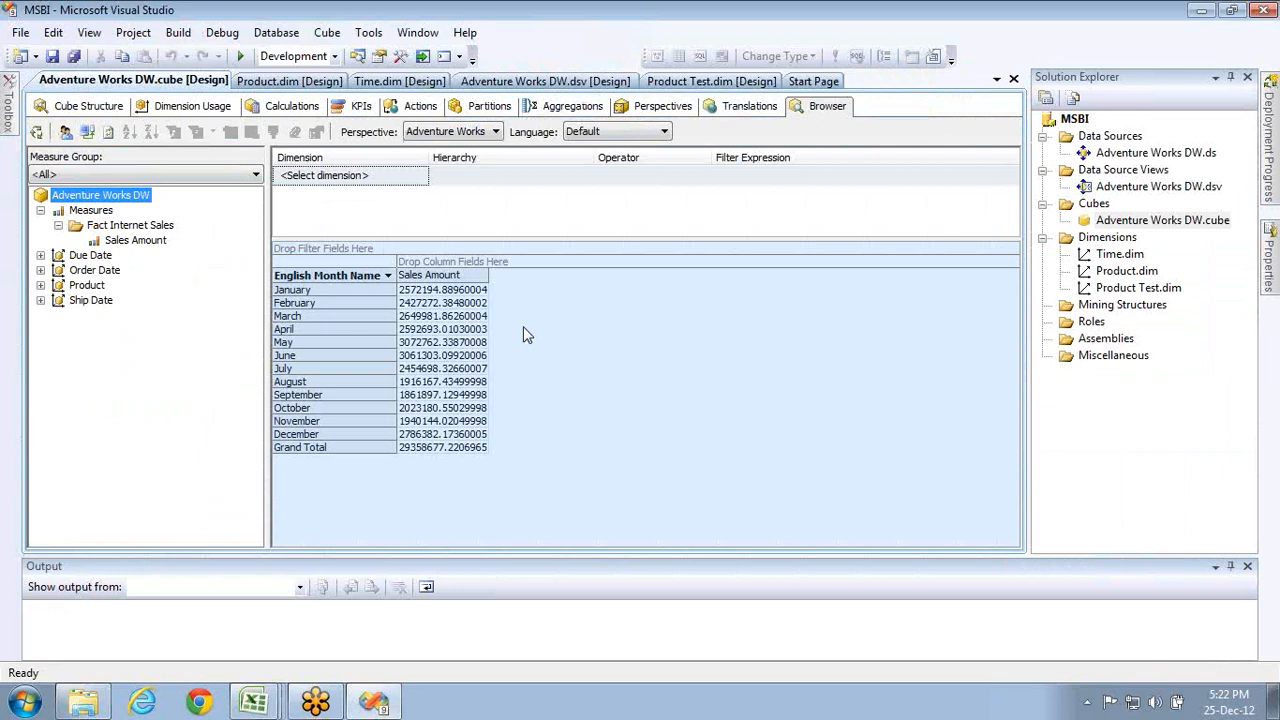
drag(306, 280, 257, 285)
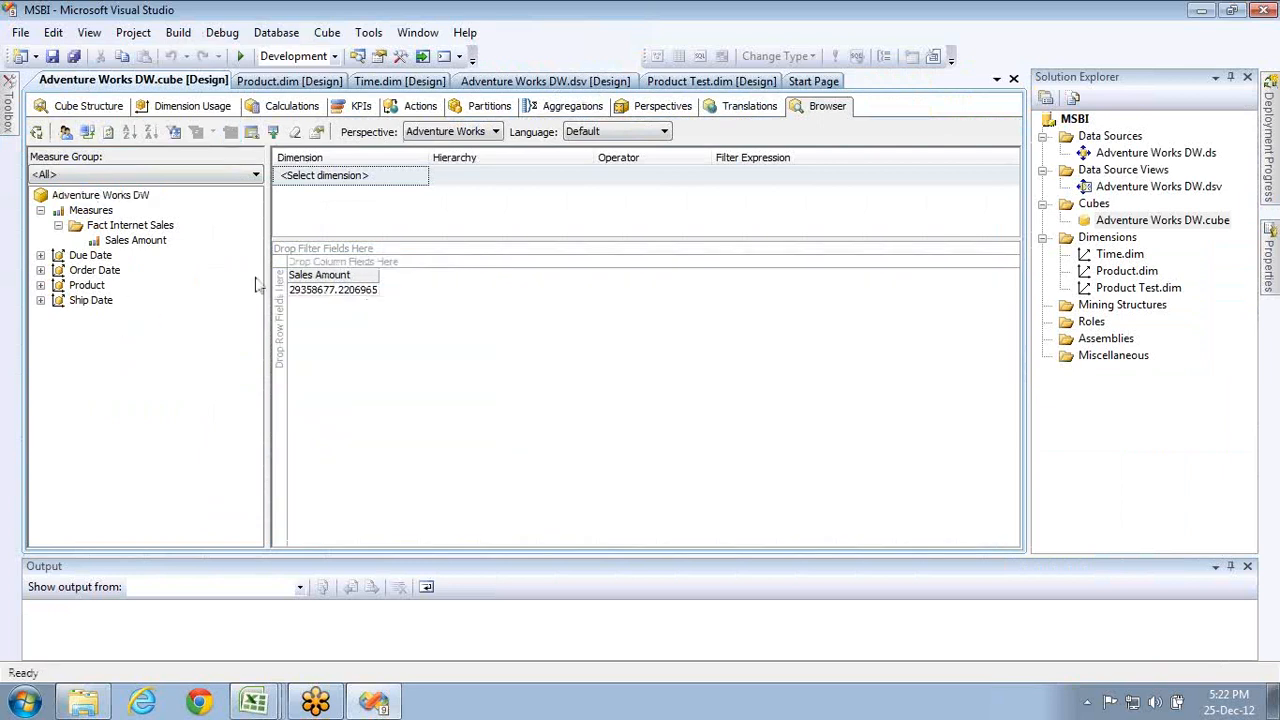
drag(334, 276, 198, 320)
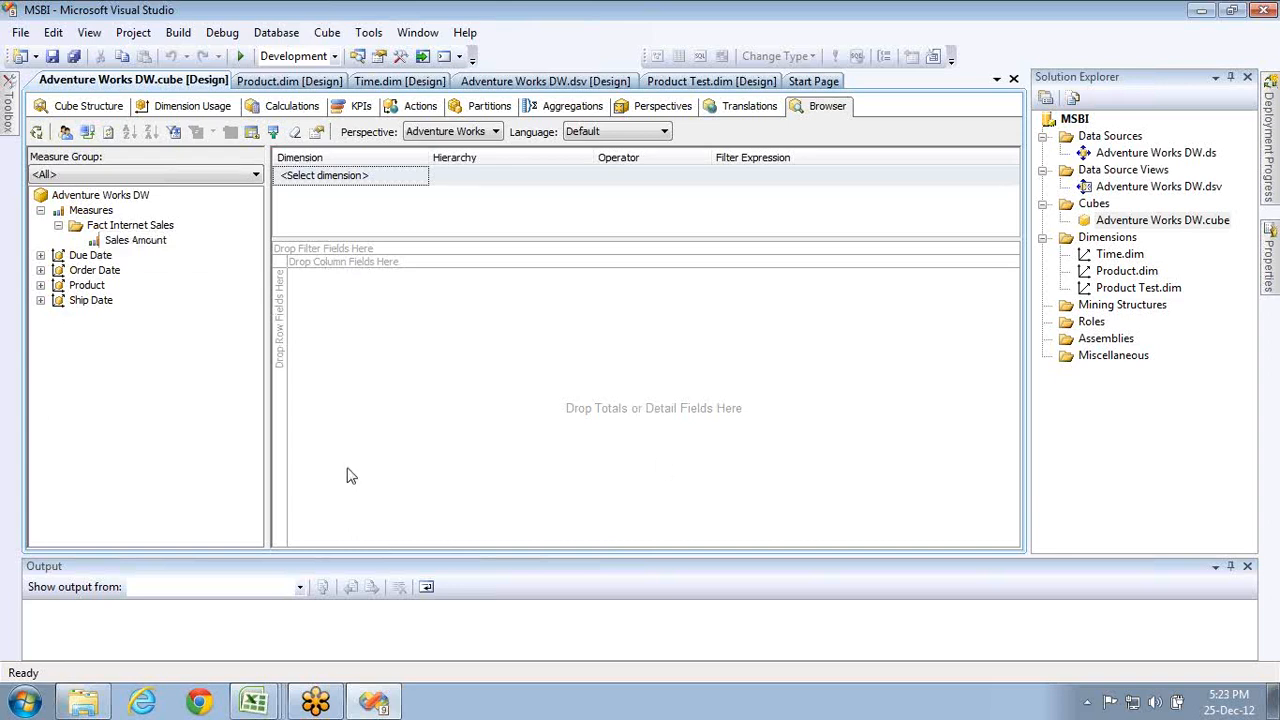
- Add Sales Amount as the total, the product's Color as rows and Class as columns in the cube browser
drag(105, 245, 360, 343)
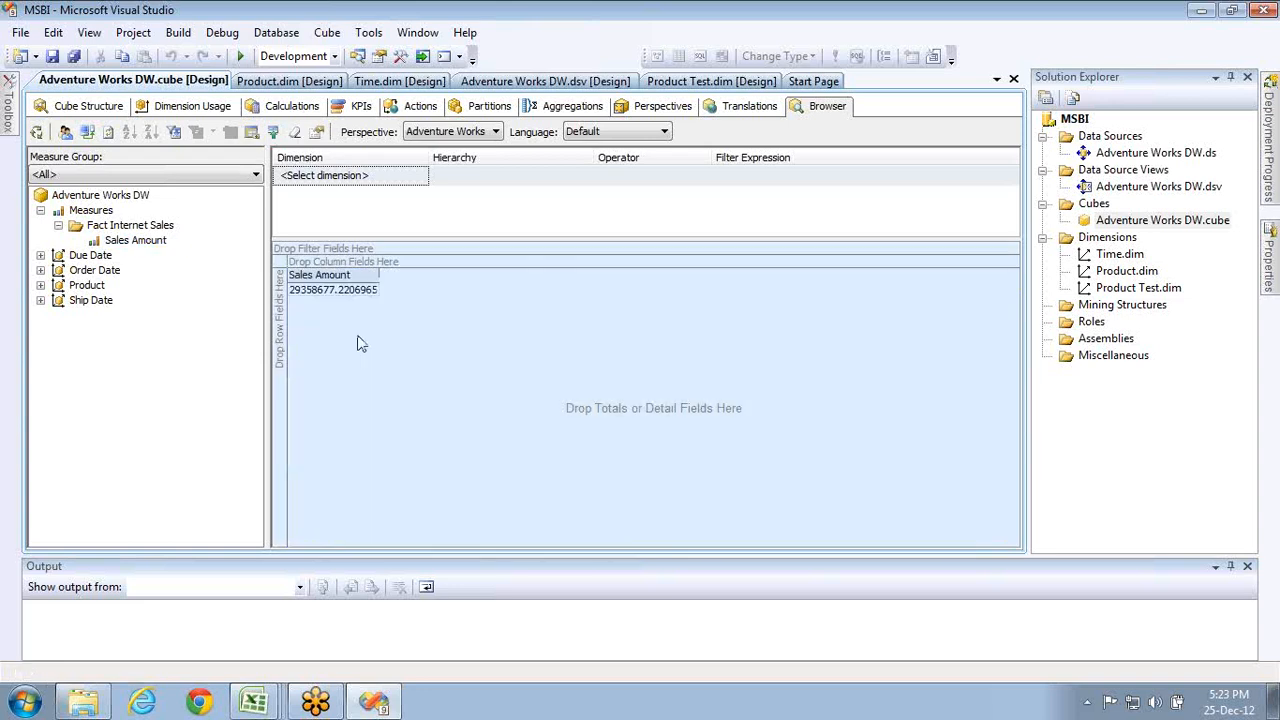
click(40, 285)
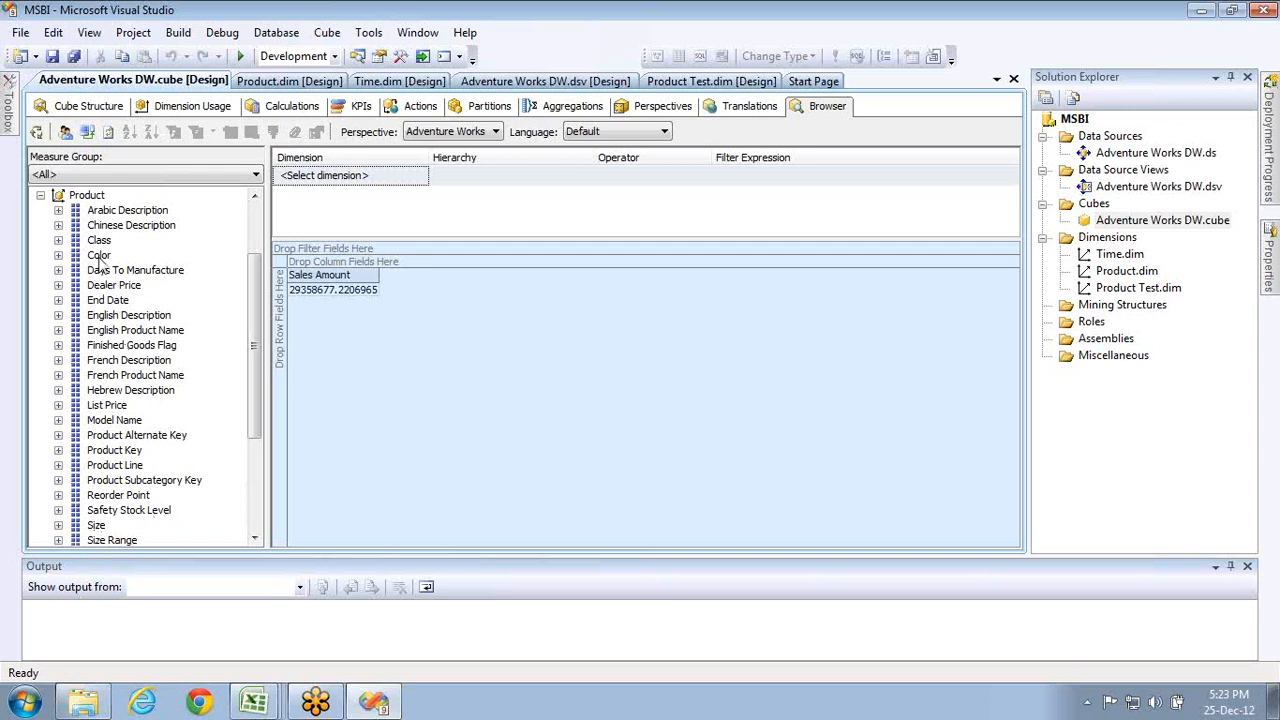
drag(100, 256, 283, 372)
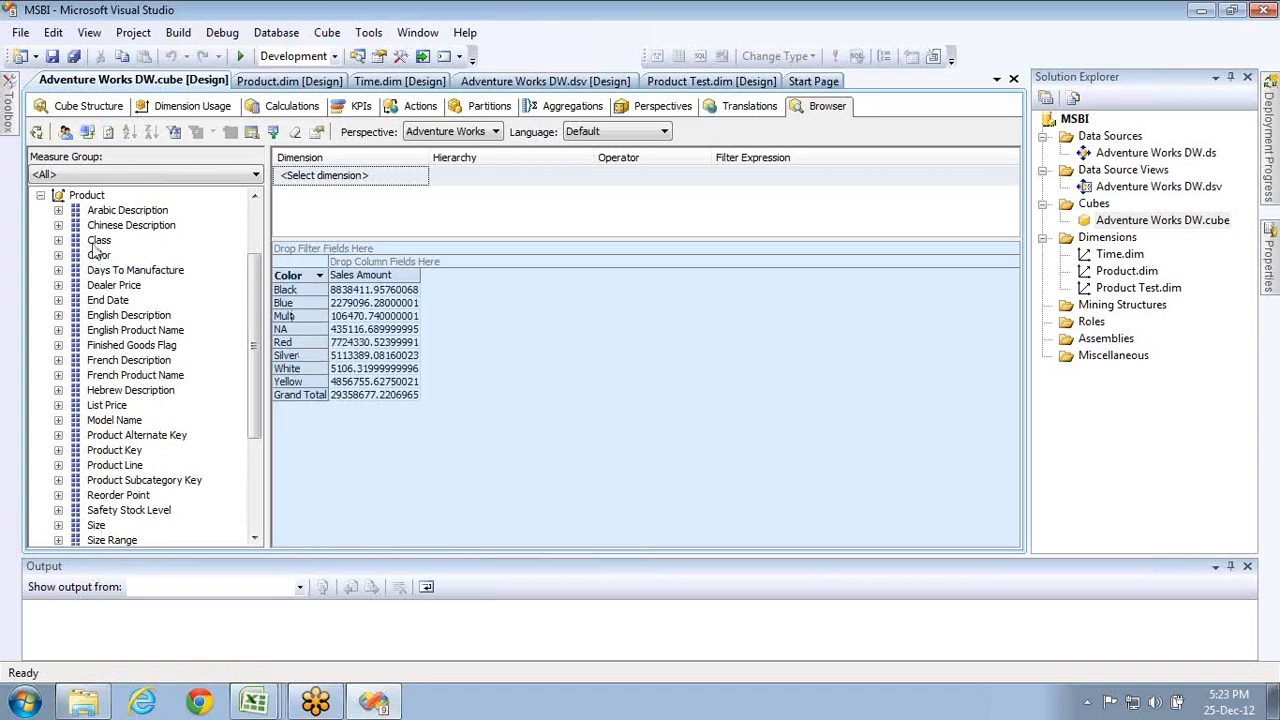
drag(99, 240, 352, 263)
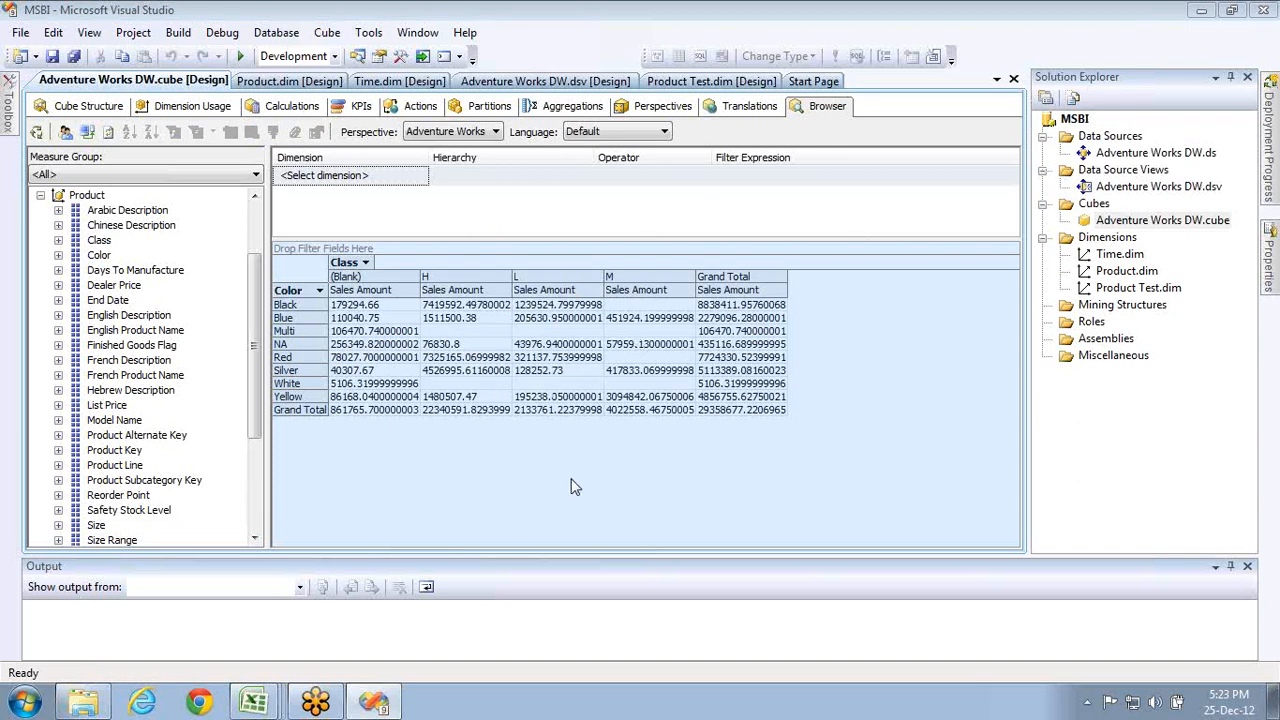
- Add English Product Name as the cube browser's filter field and limit it to Adjustable Race, AWC Logo Cap and Blade
click(359, 250)
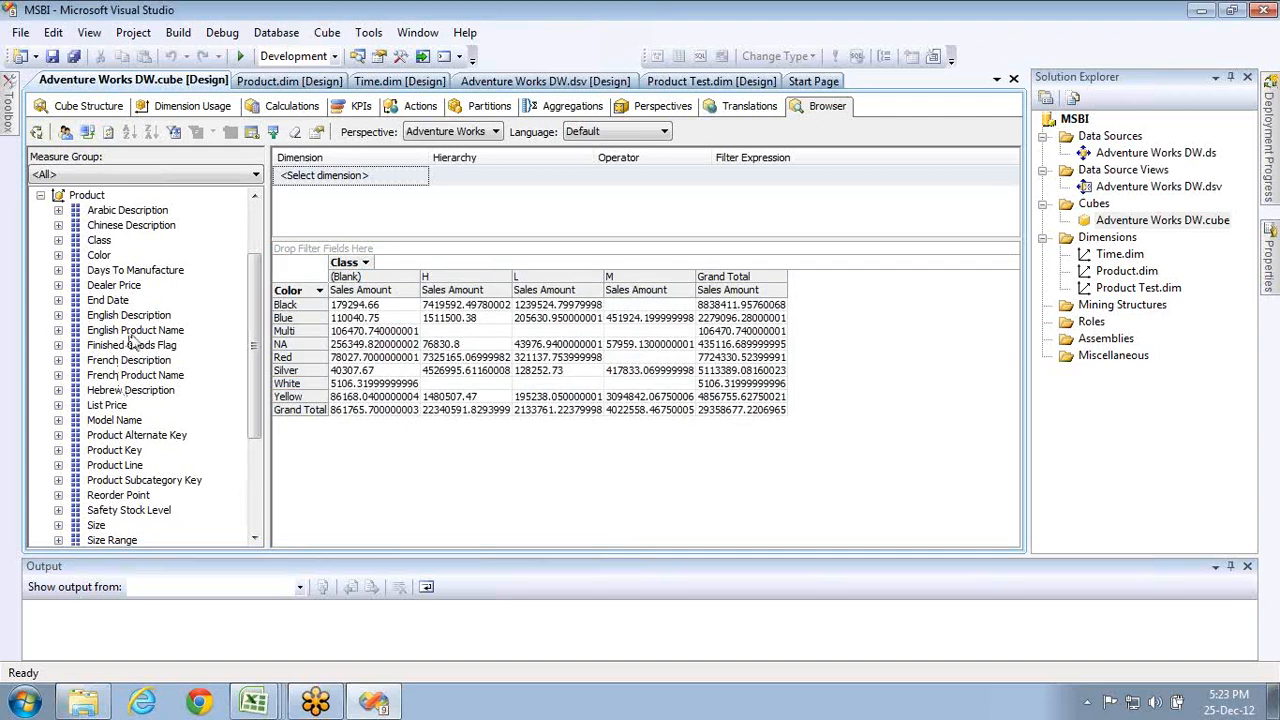
drag(130, 338, 310, 252)
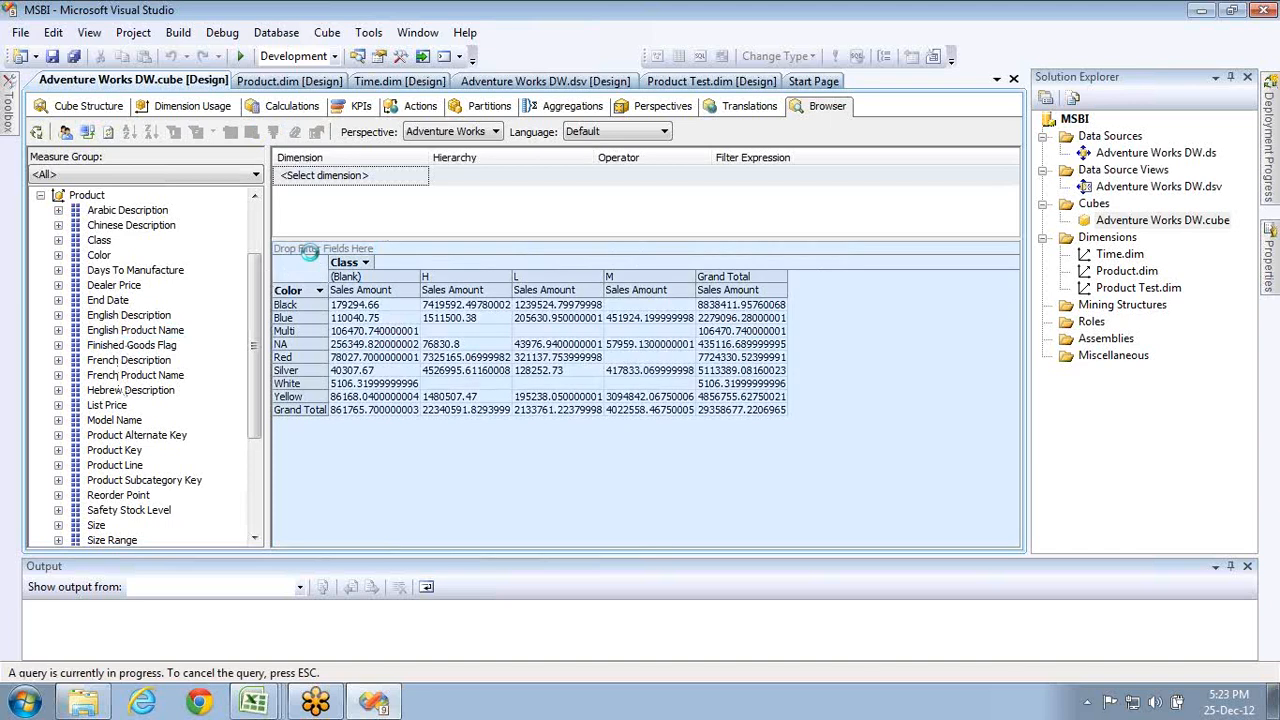
click(395, 249)
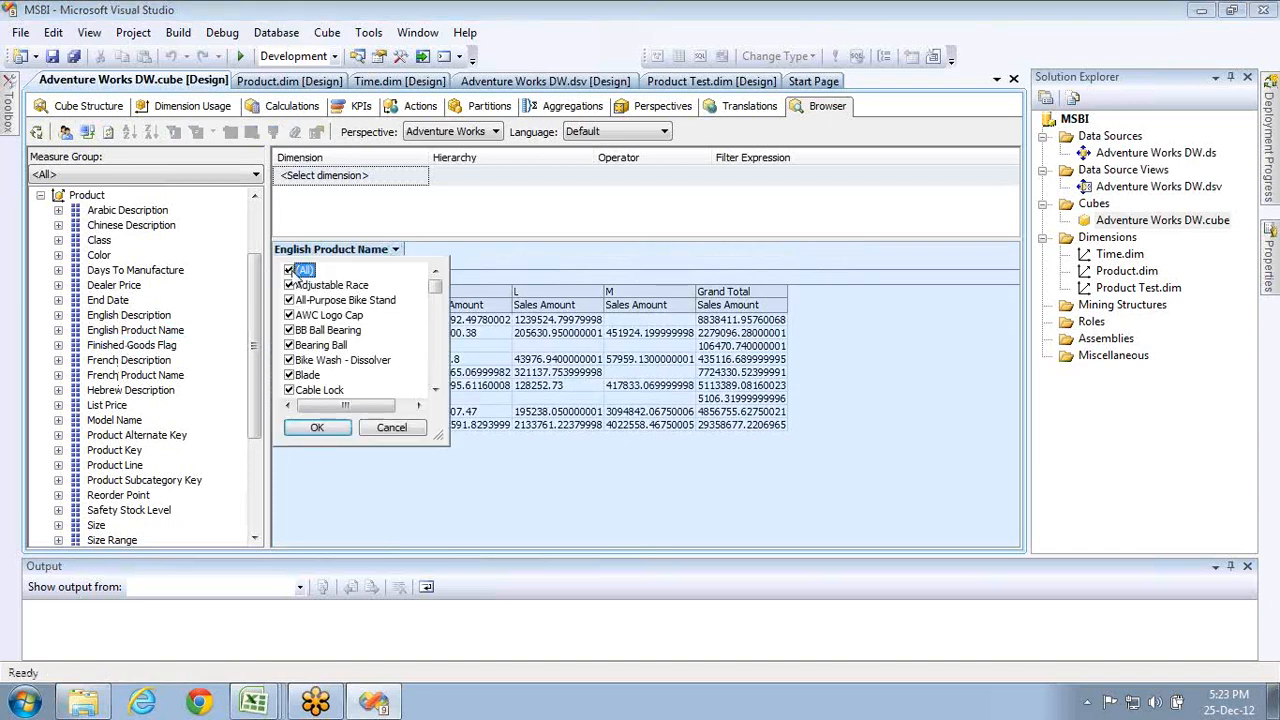
click(289, 270)
click(289, 285)
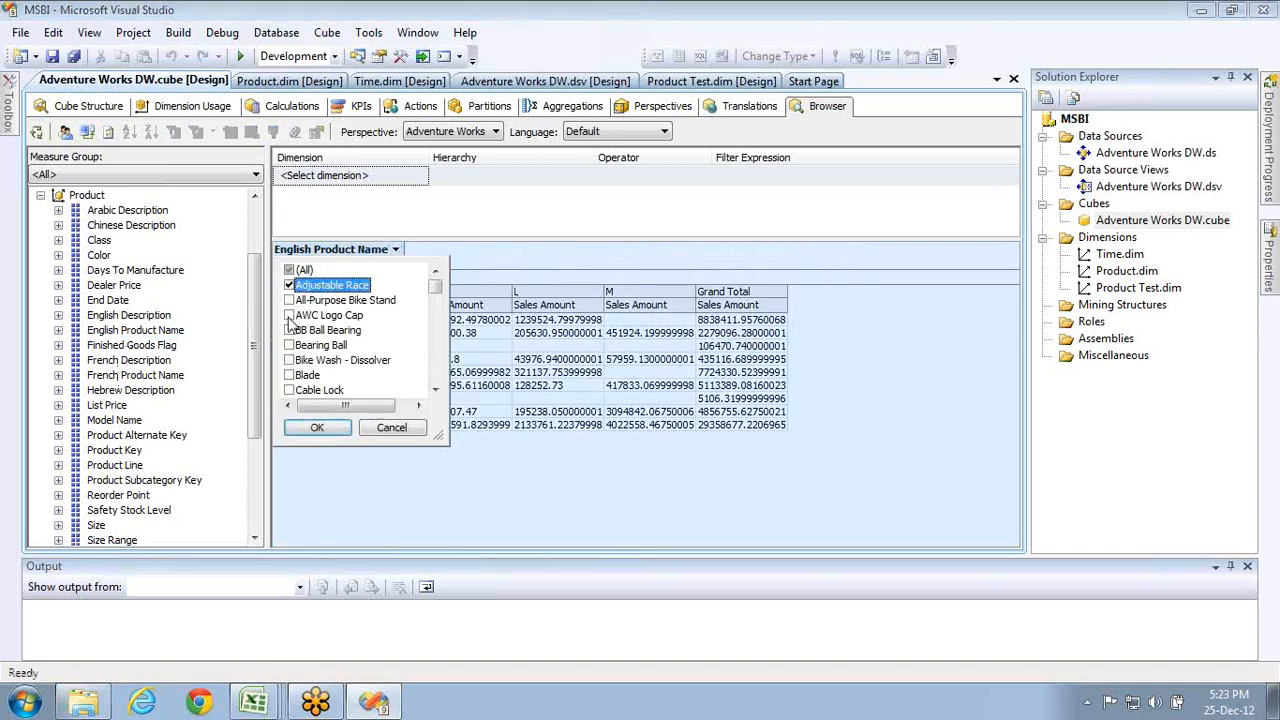
click(289, 315)
click(289, 375)
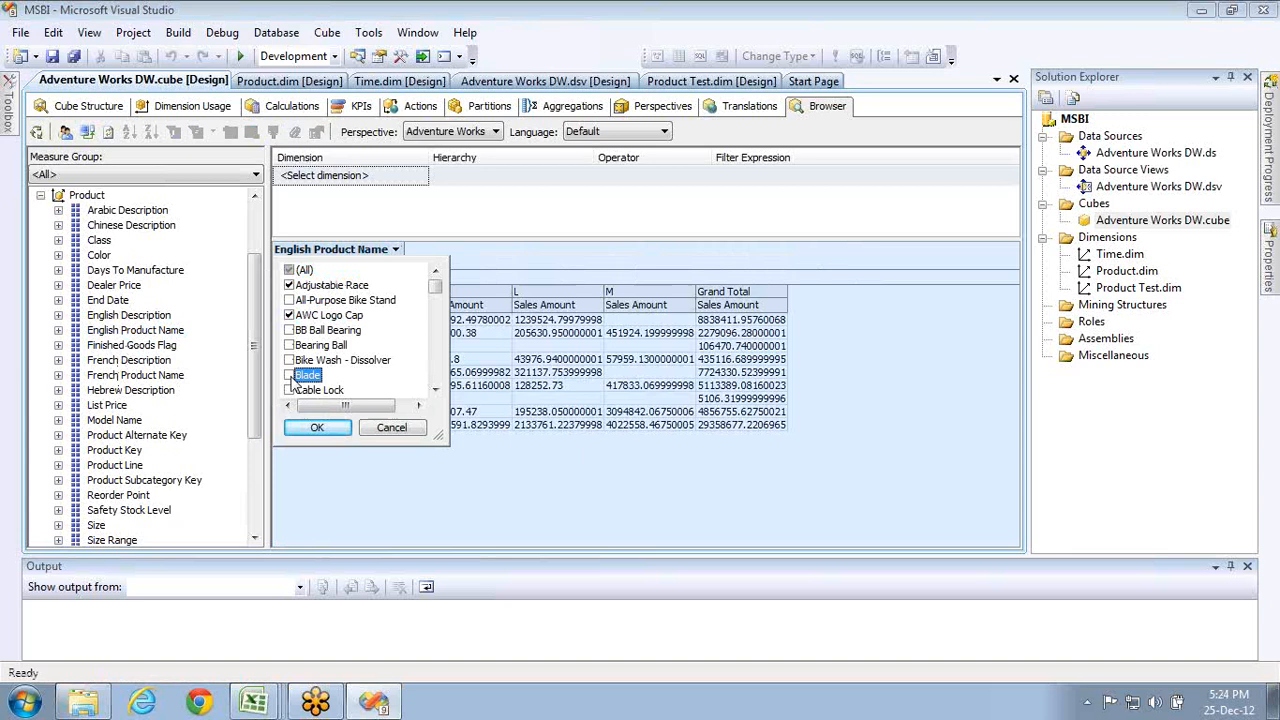
click(317, 428)
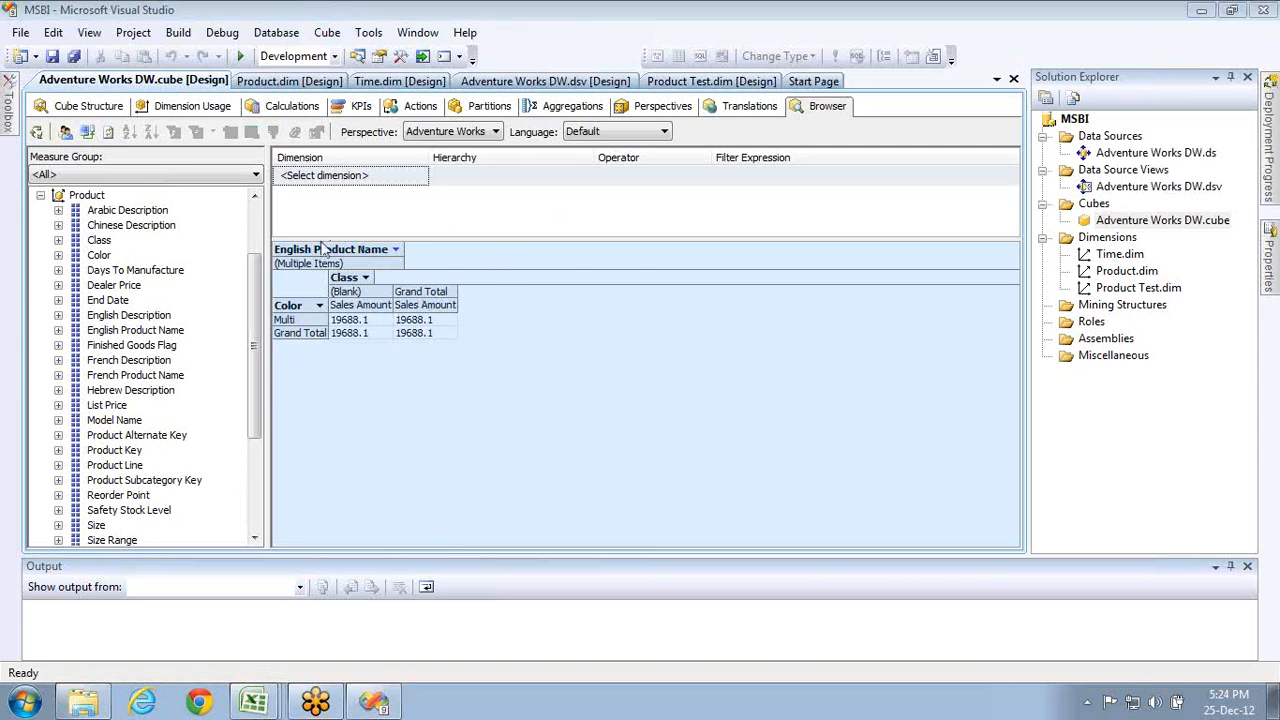
- Inspect the Multi row, the (Blank) class column and their Sales Amount cell in the filtered cube browser
mouse_move(345, 260)
click(298, 320)
click(377, 293)
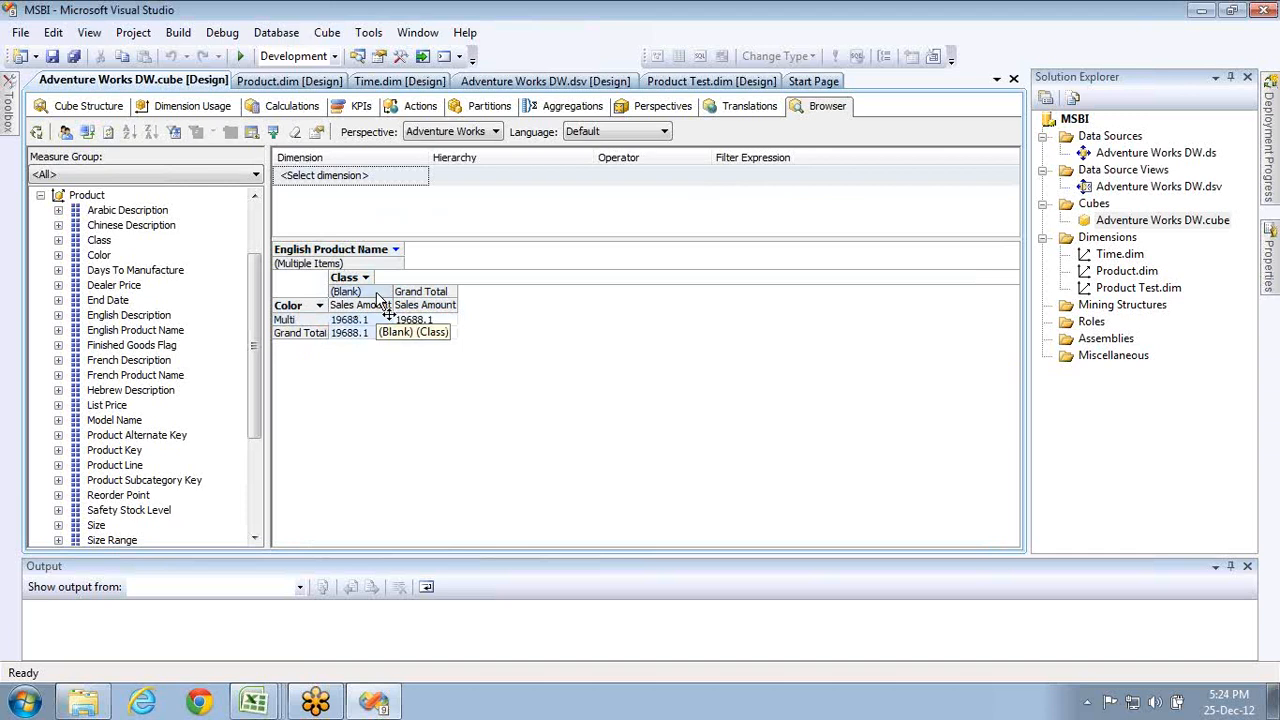
click(352, 318)
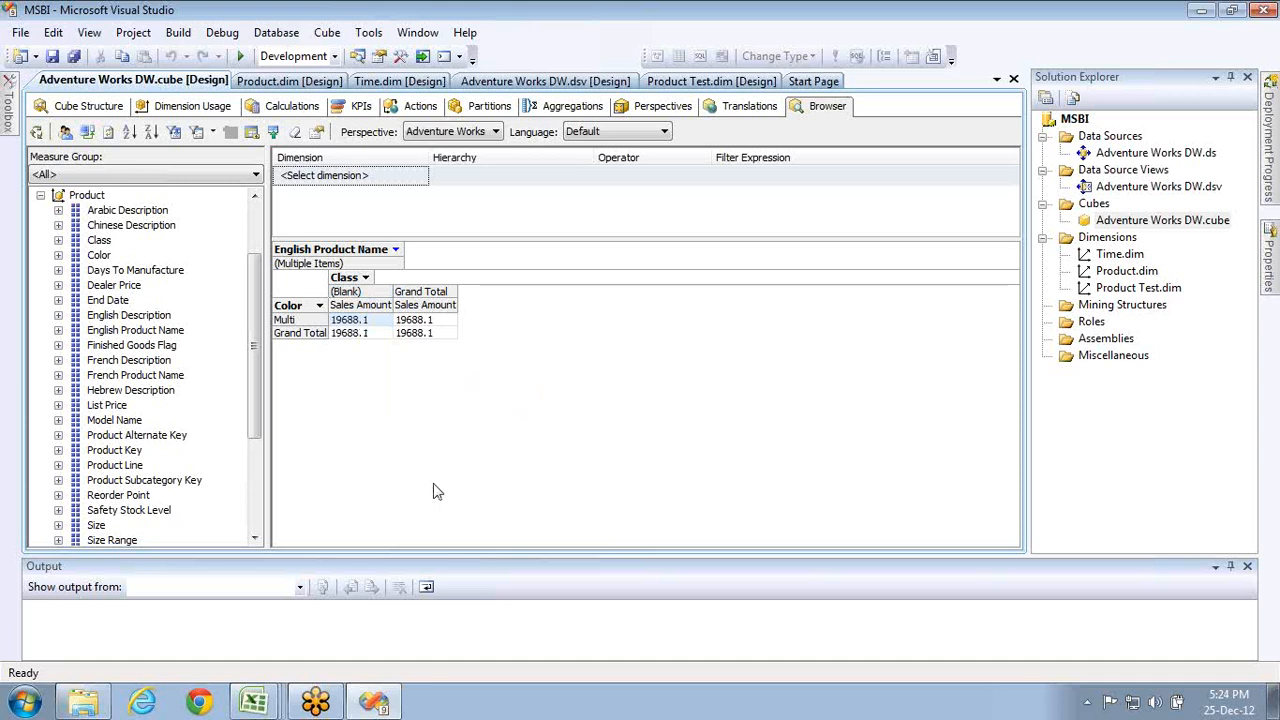
- Check the Report Filter area in Excel's PivotTable fields, return to Visual Studio and clear the cube browser's results
key(alt+Tab)
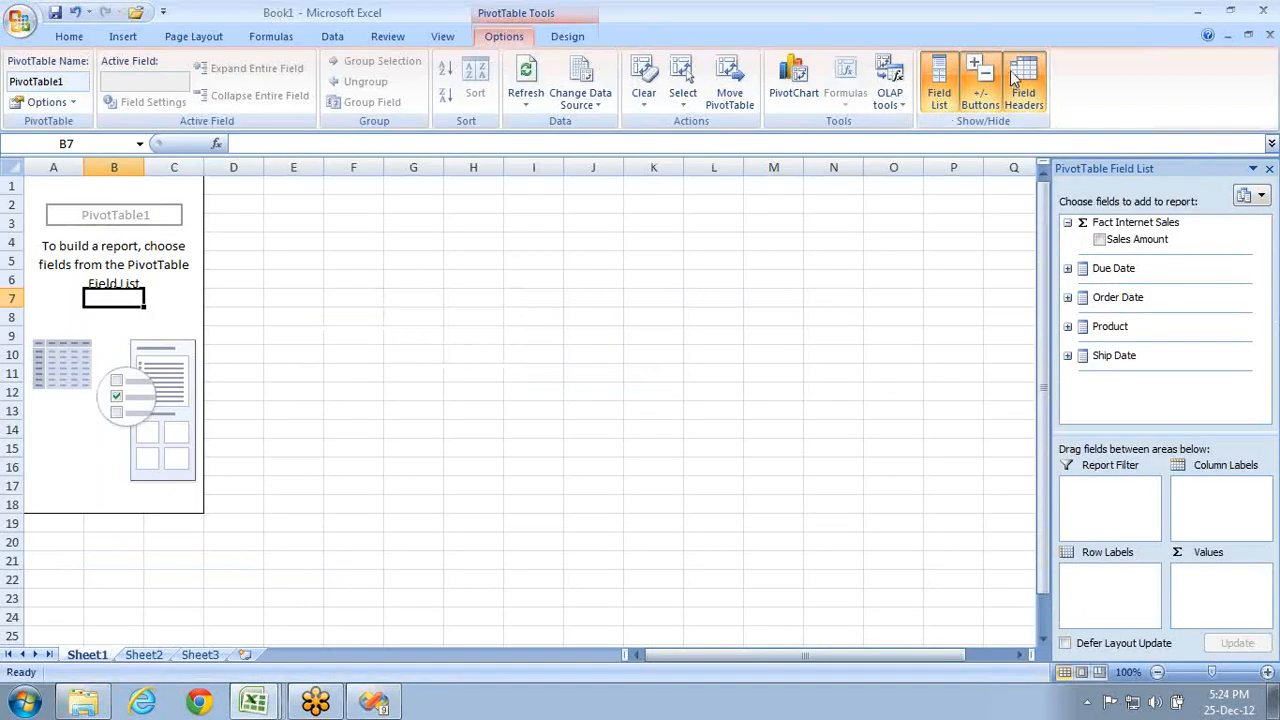
key(alt+Tab)
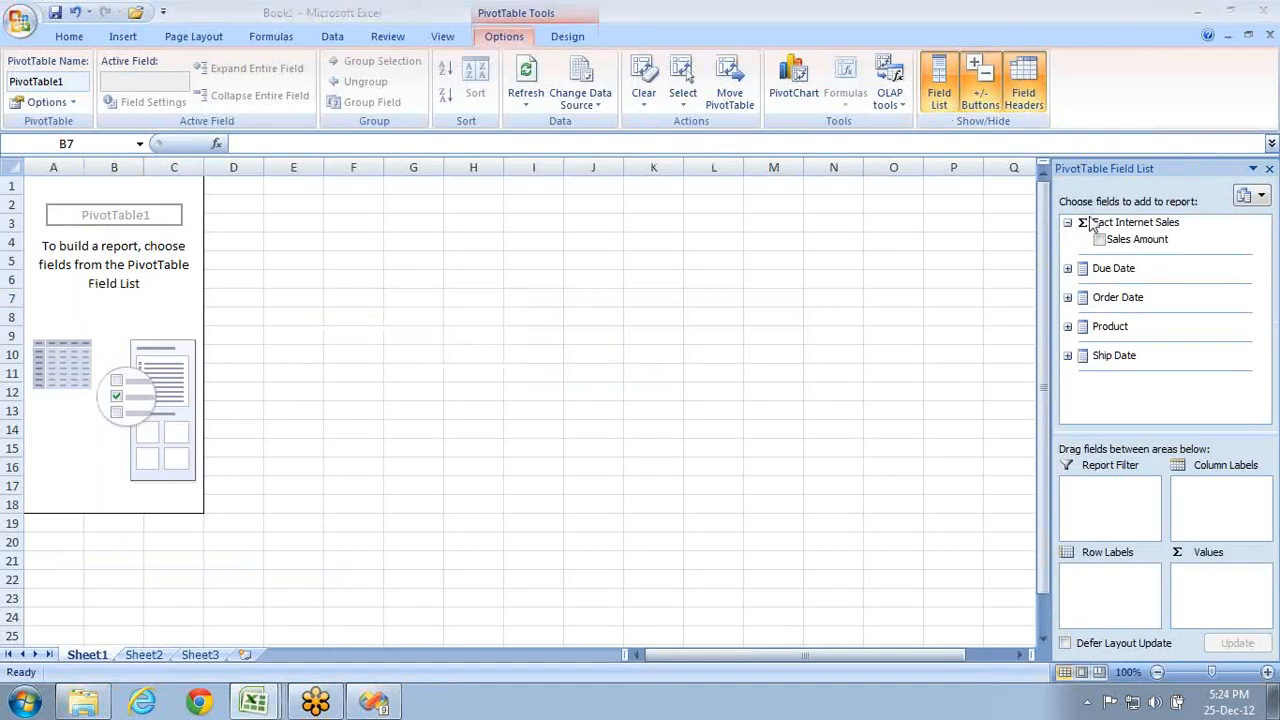
click(1121, 516)
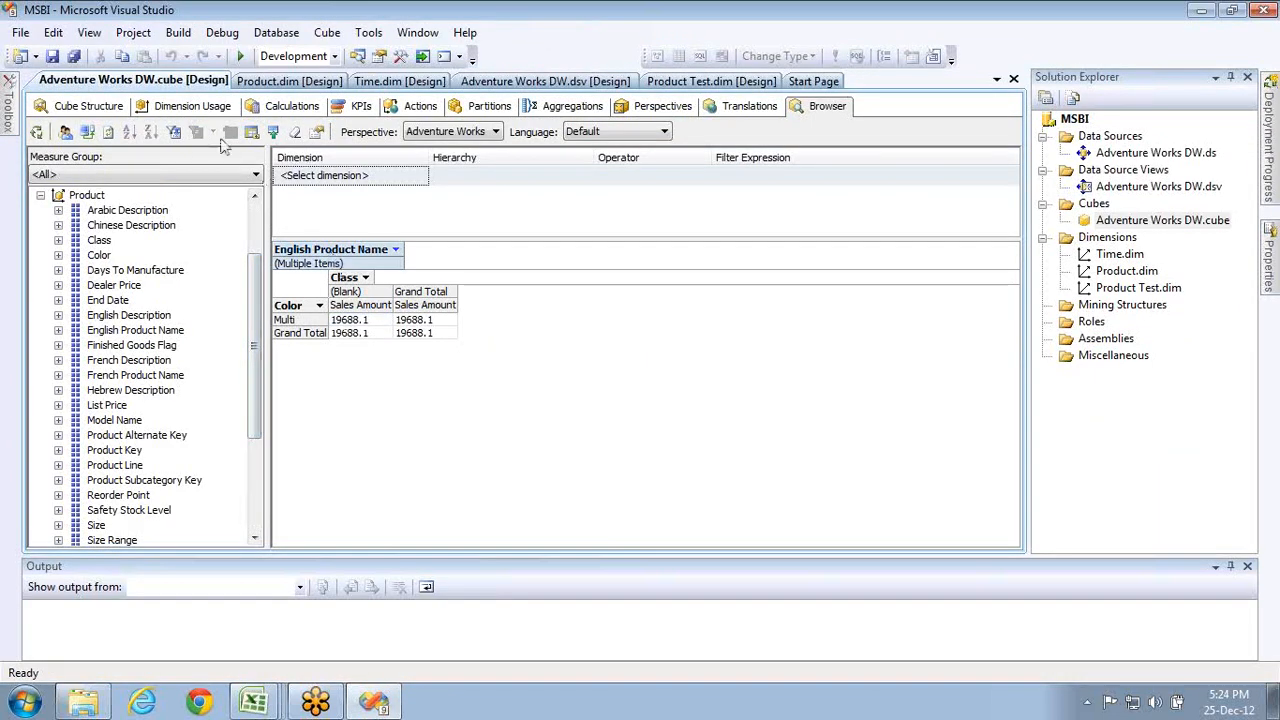
click(296, 134)
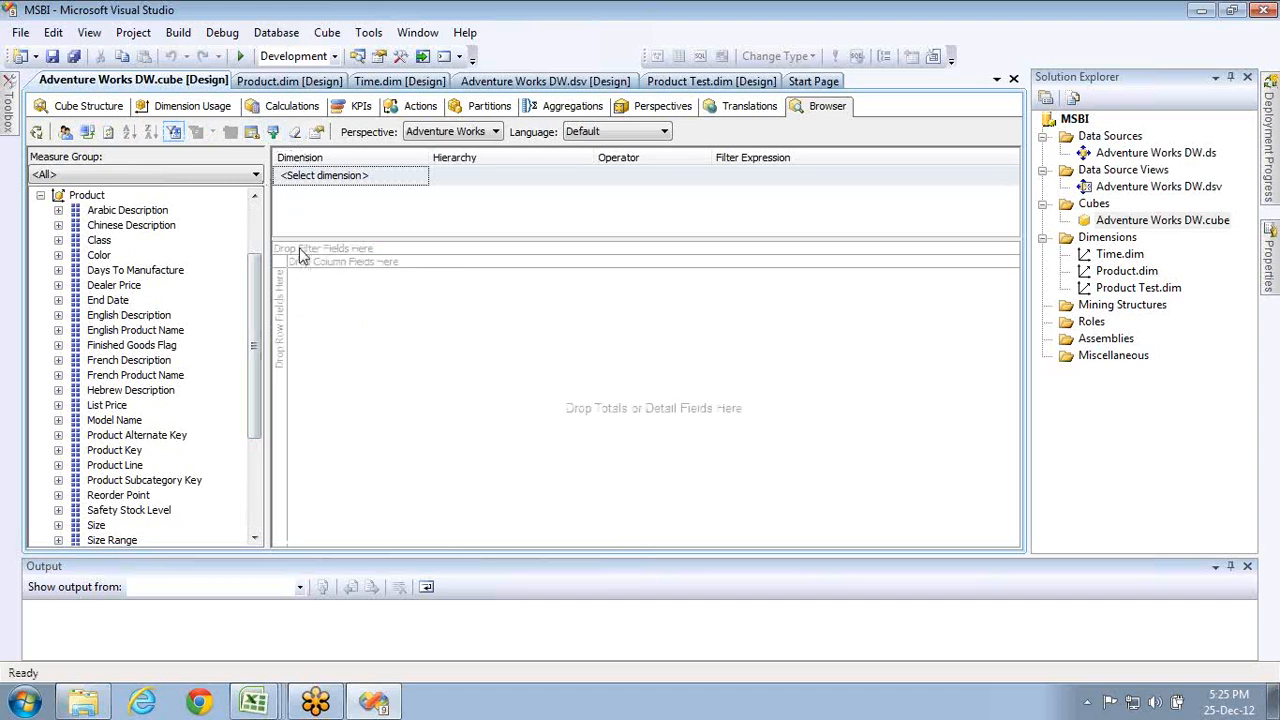
- Compare the cube browser's filter, column and row drop zones with the PivotTable layout areas in Excel
key(alt+Tab)
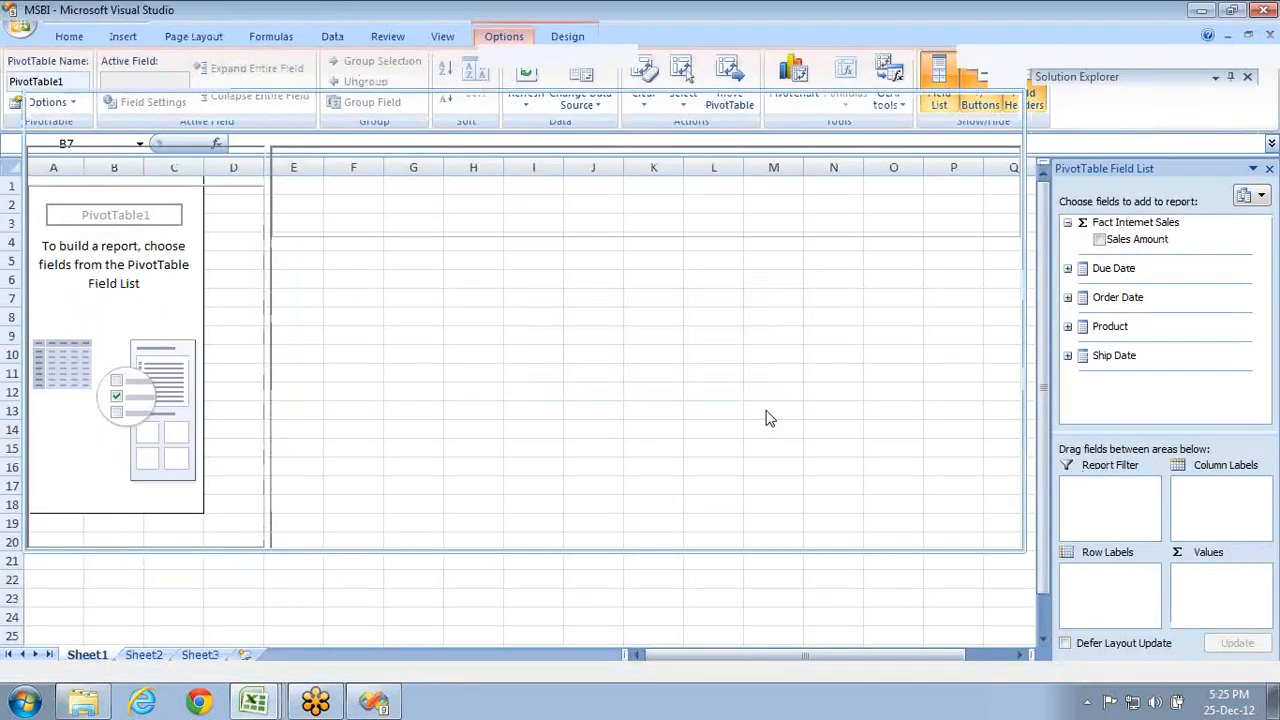
key(alt+Tab)
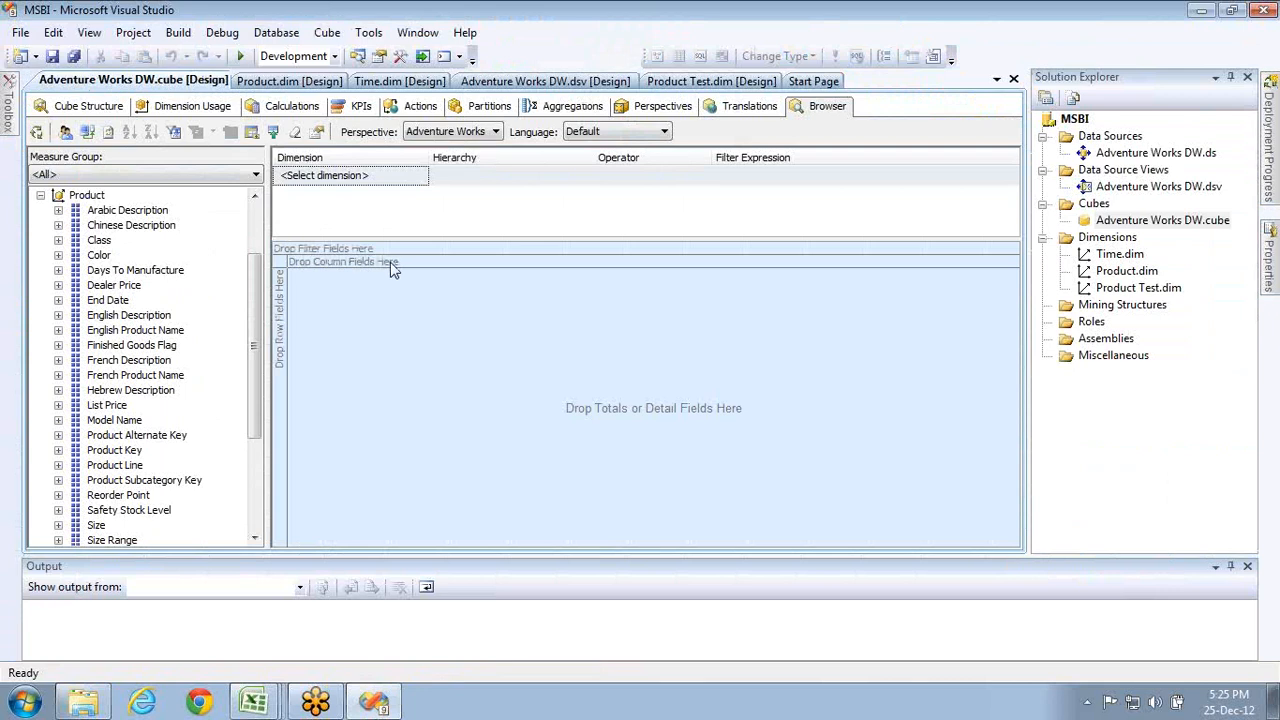
key(alt+Tab)
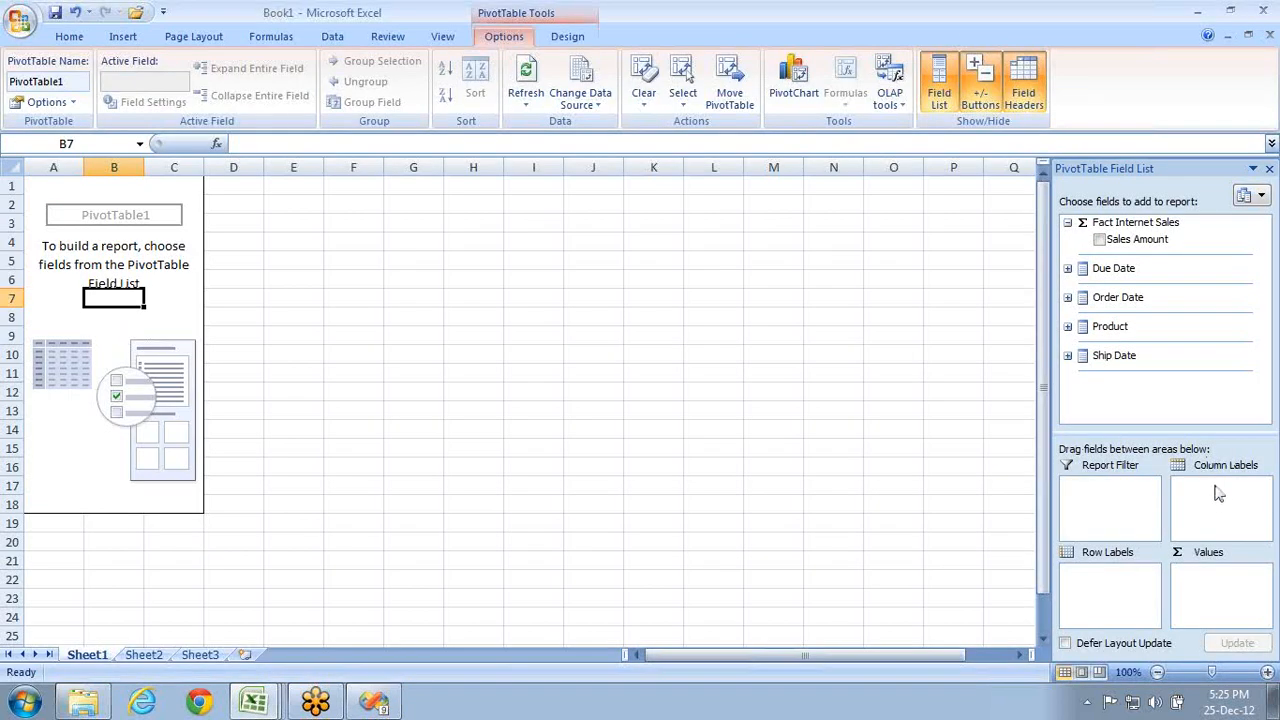
key(alt+Tab)
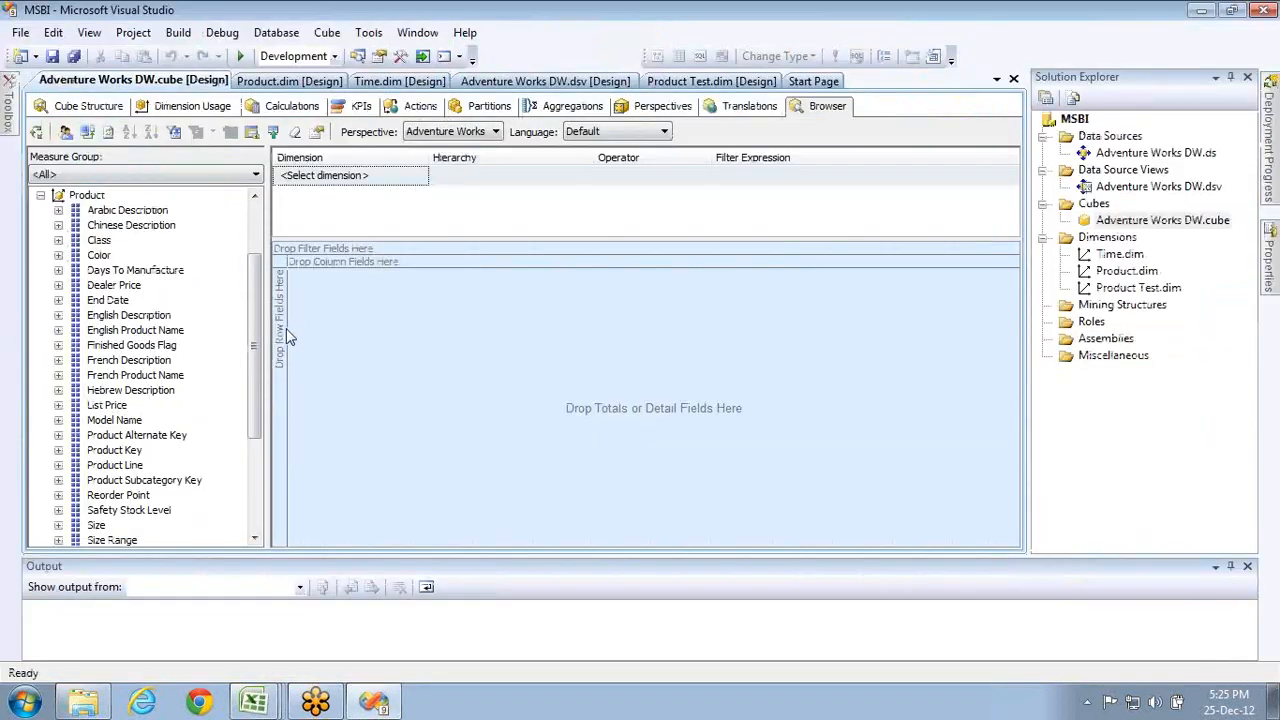
key(alt+Tab)
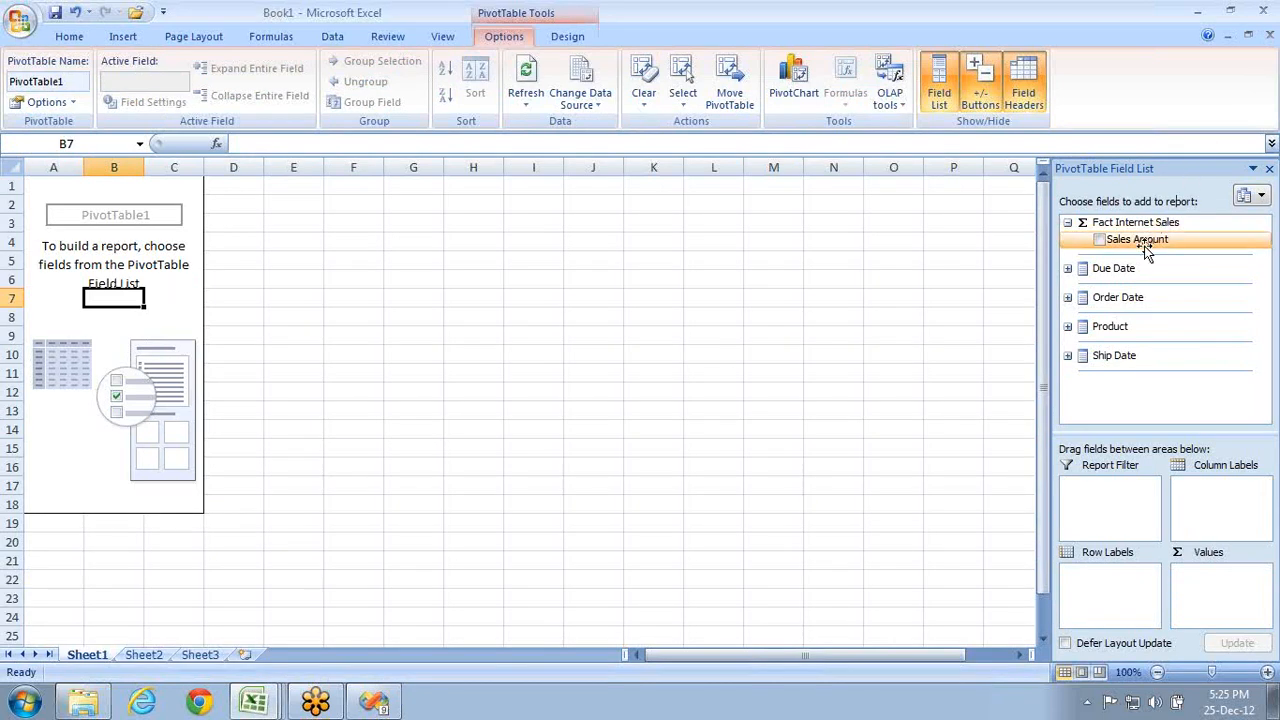
- Build the PivotTable with Sales Amount as values, the product's Color as row labels and Class as column labels
drag(1147, 250, 1225, 582)
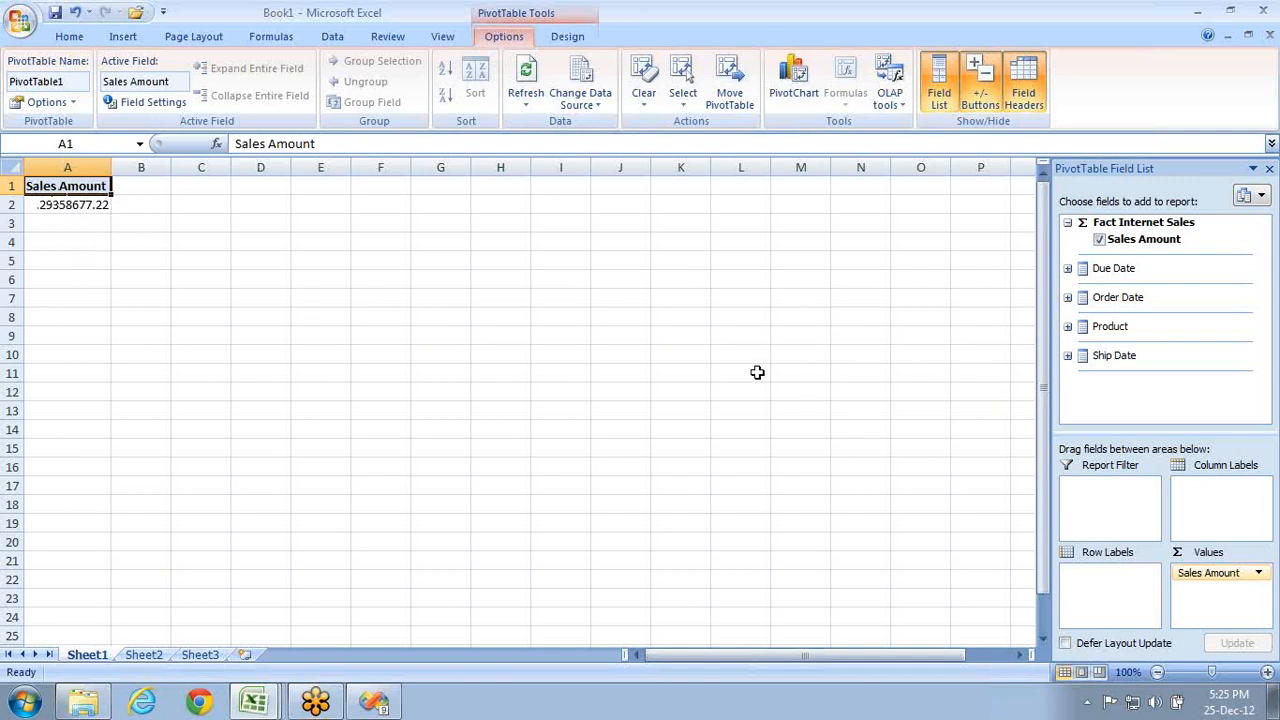
click(1067, 326)
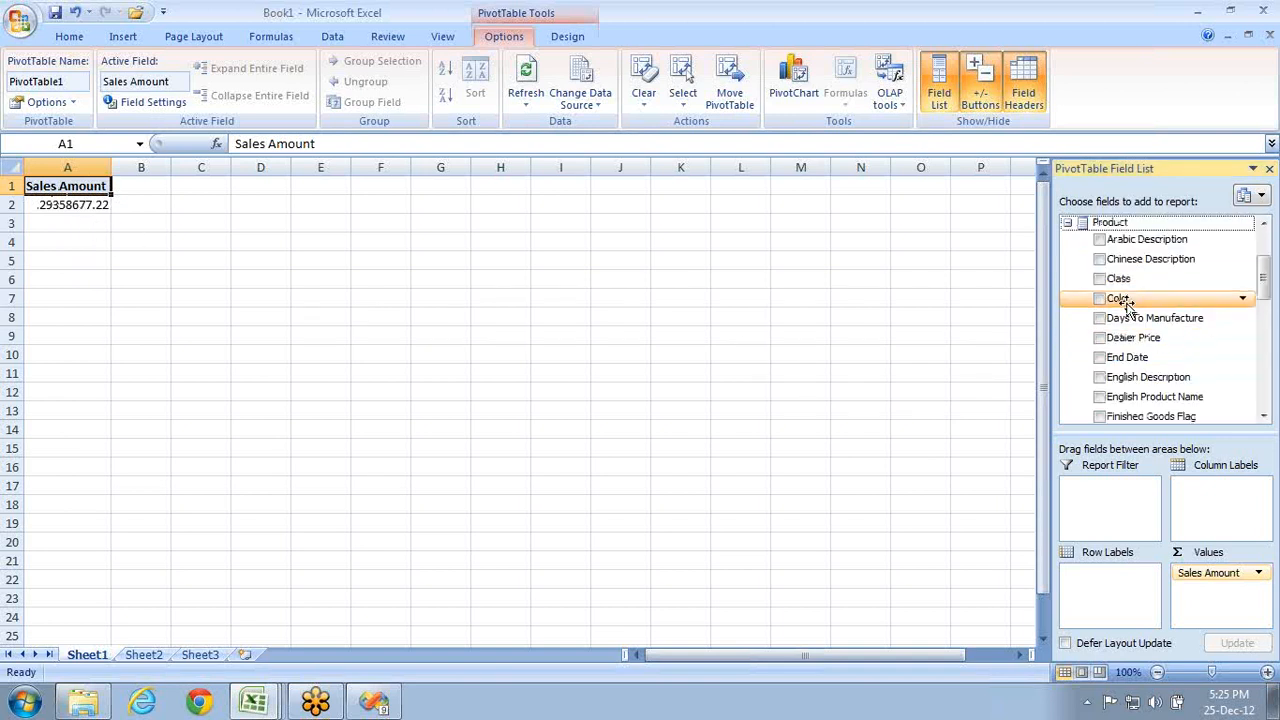
drag(1120, 298, 1108, 602)
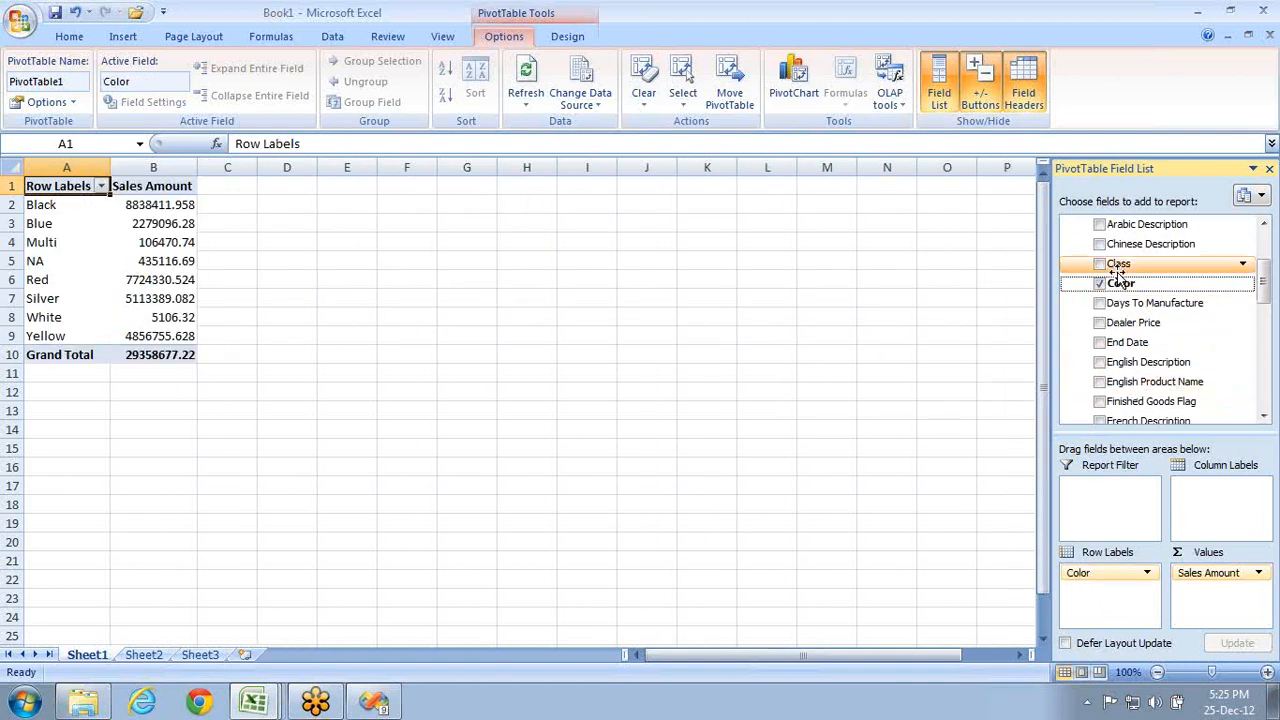
drag(1118, 268, 1214, 513)
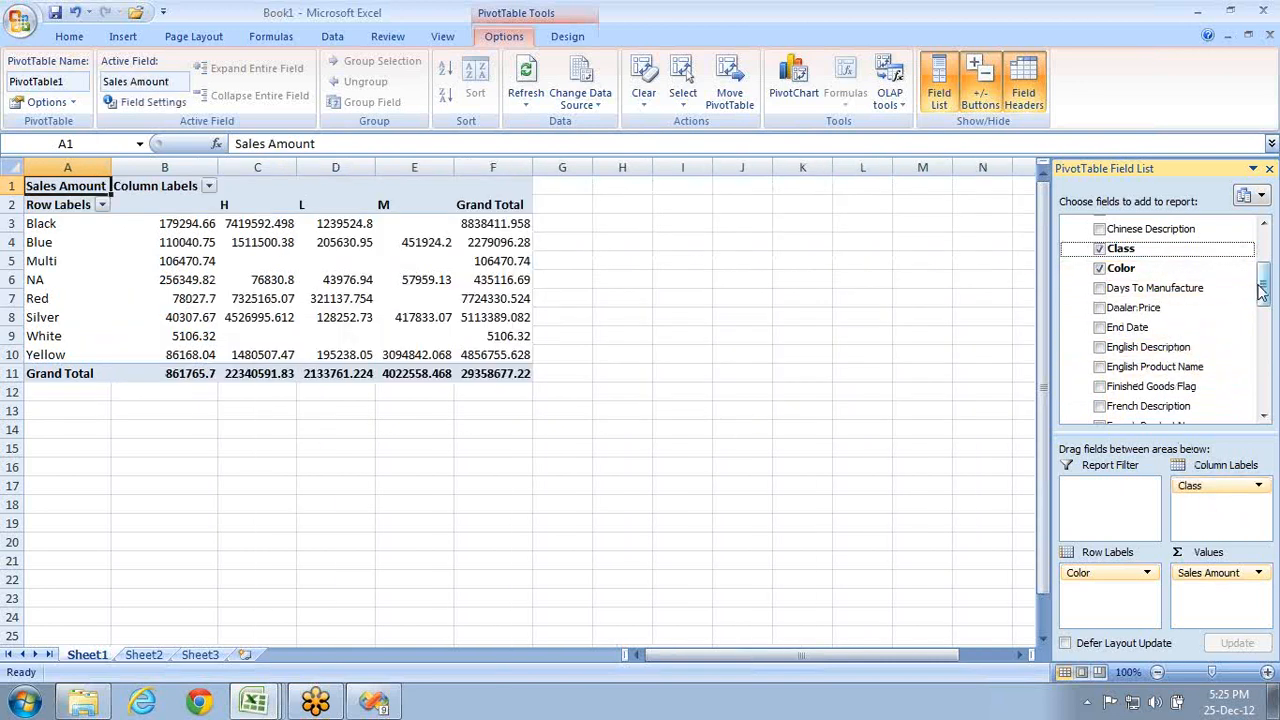
- Add English Product Name as the PivotTable's report filter, restrict it to AWC Logo Cap and check the Multi value
drag(1172, 367, 1094, 502)
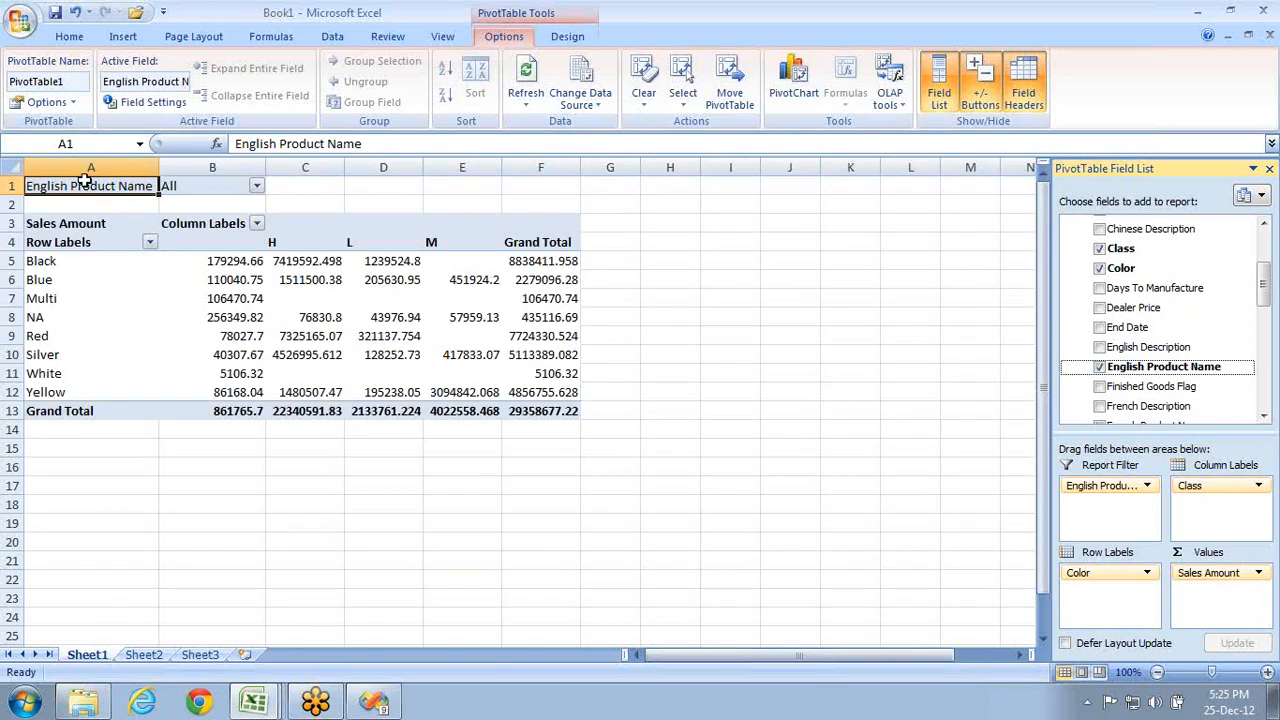
click(256, 187)
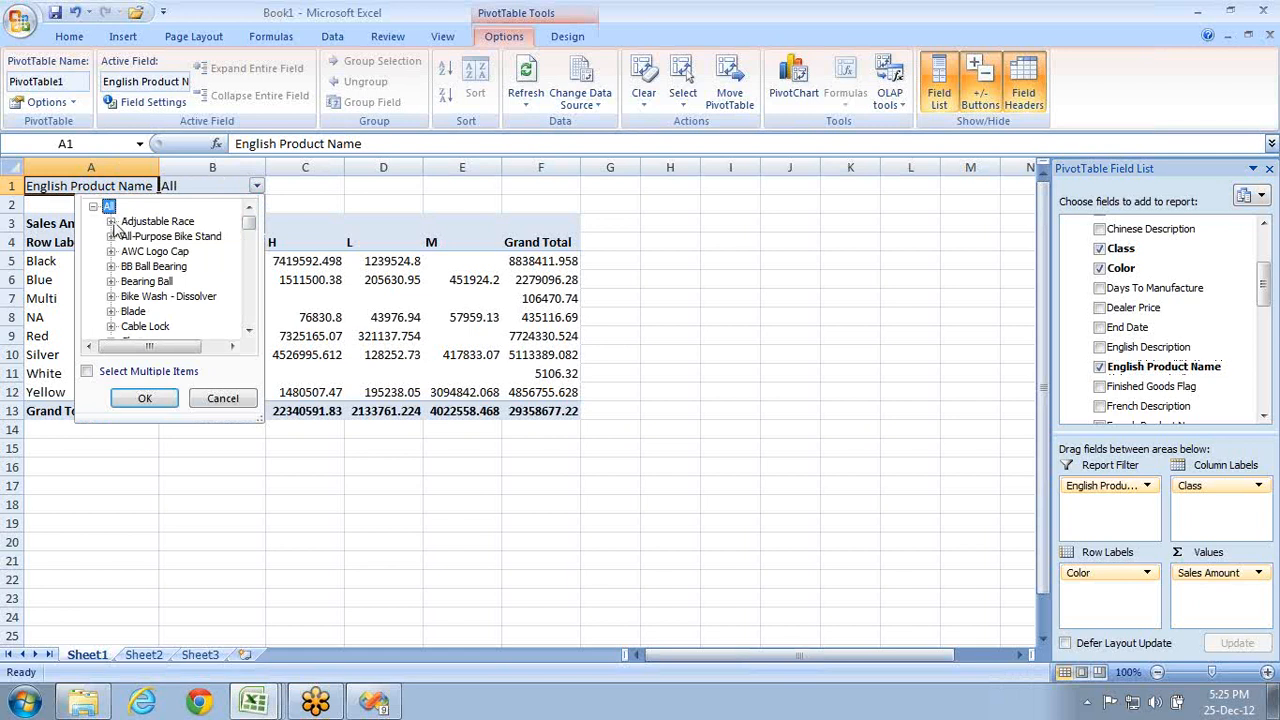
click(139, 252)
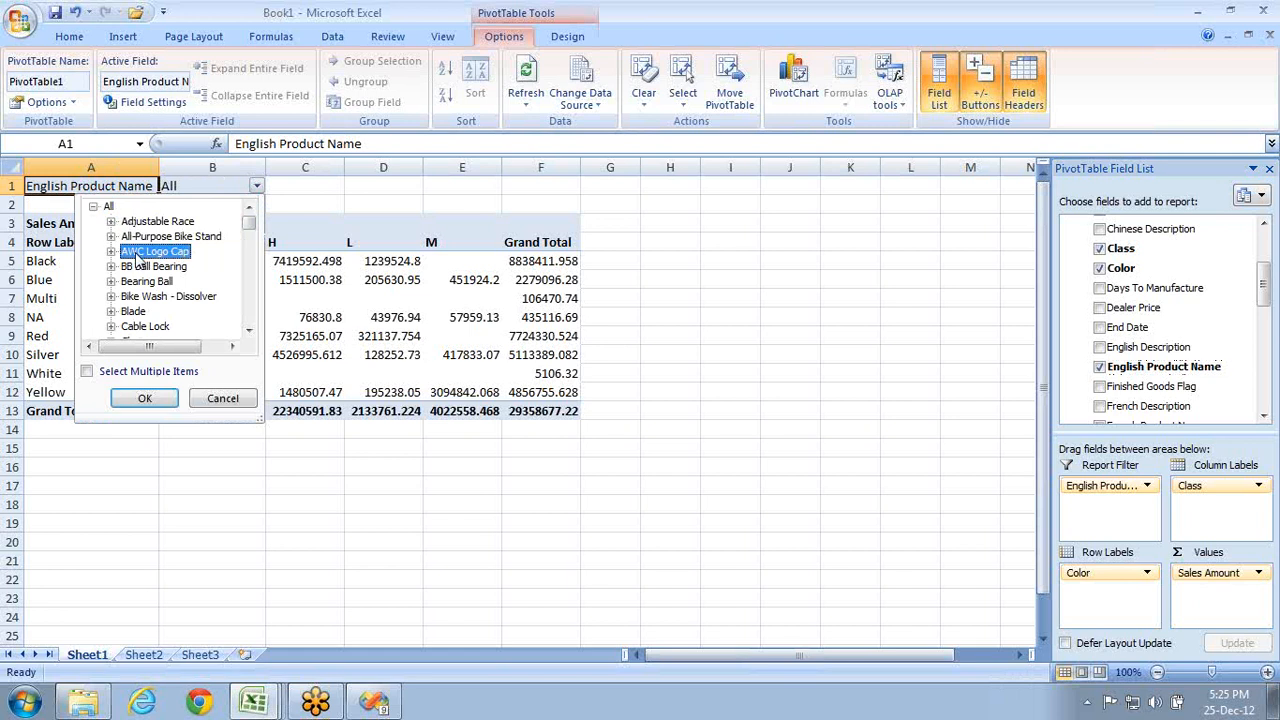
click(145, 398)
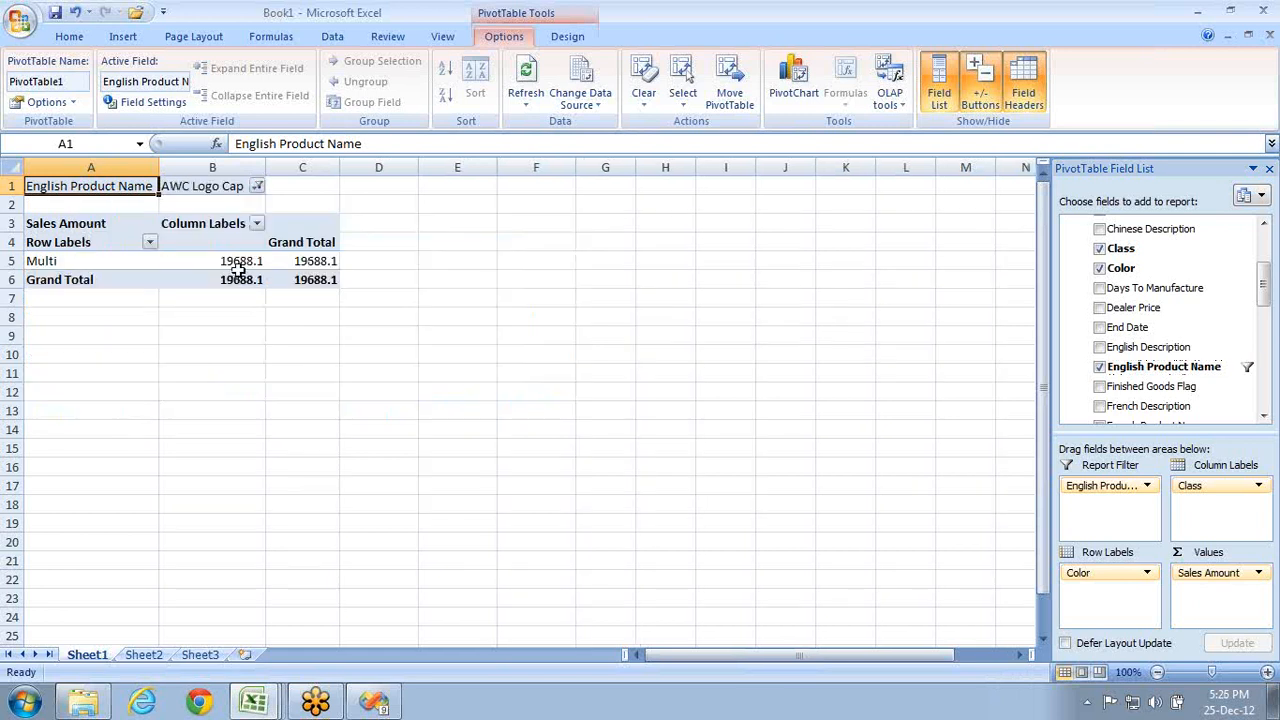
mouse_move(237, 262)
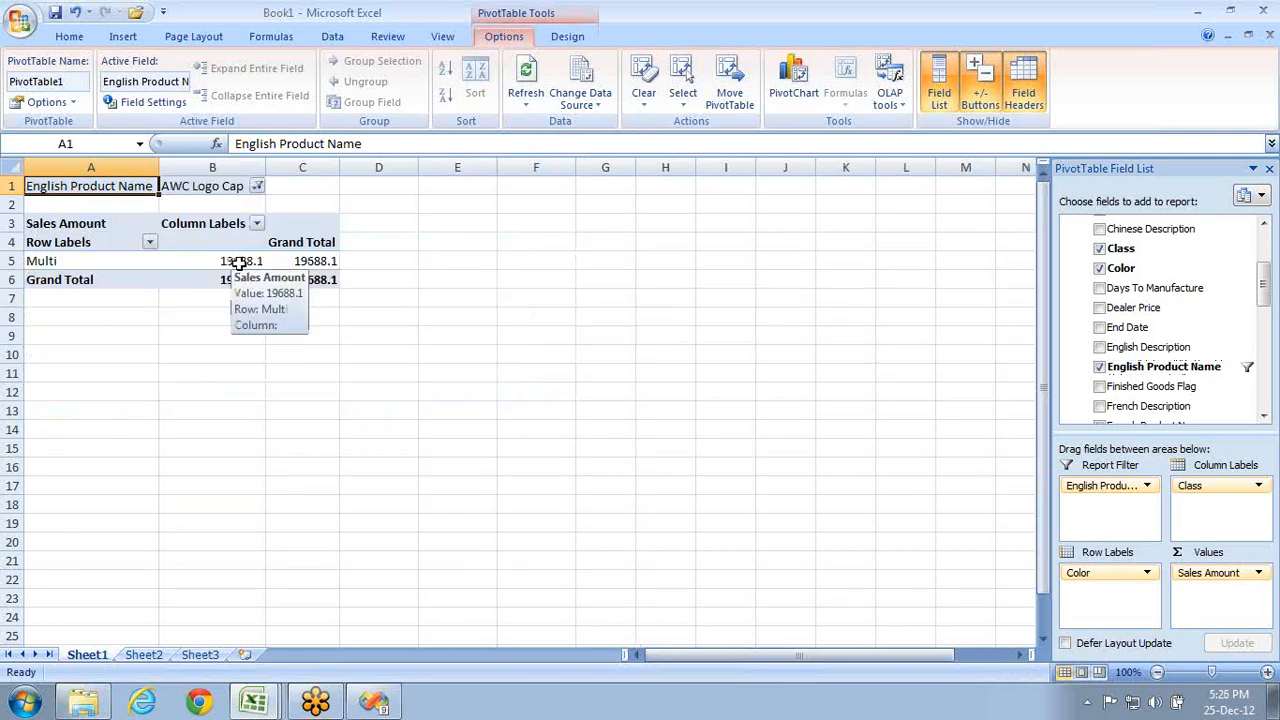
- Set the English Product Name report filter to Chain and to Cone-Shaped Race, one product at a time
click(257, 186)
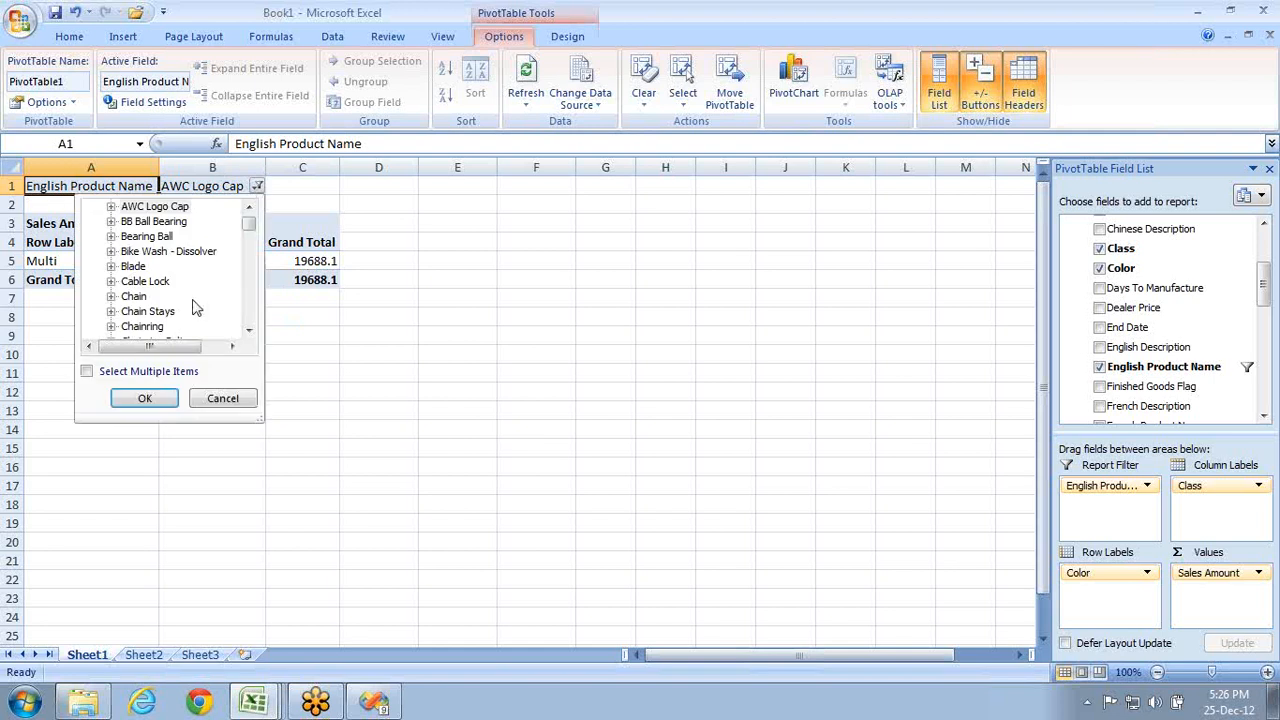
click(135, 297)
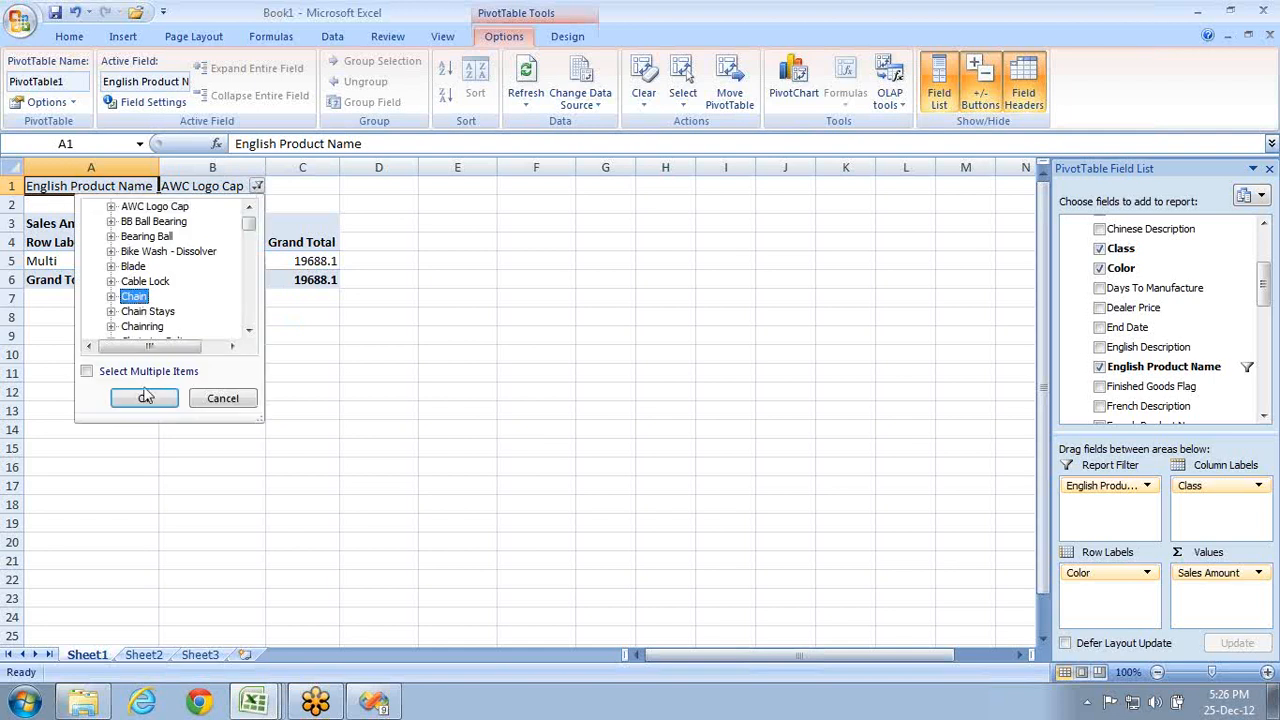
click(145, 398)
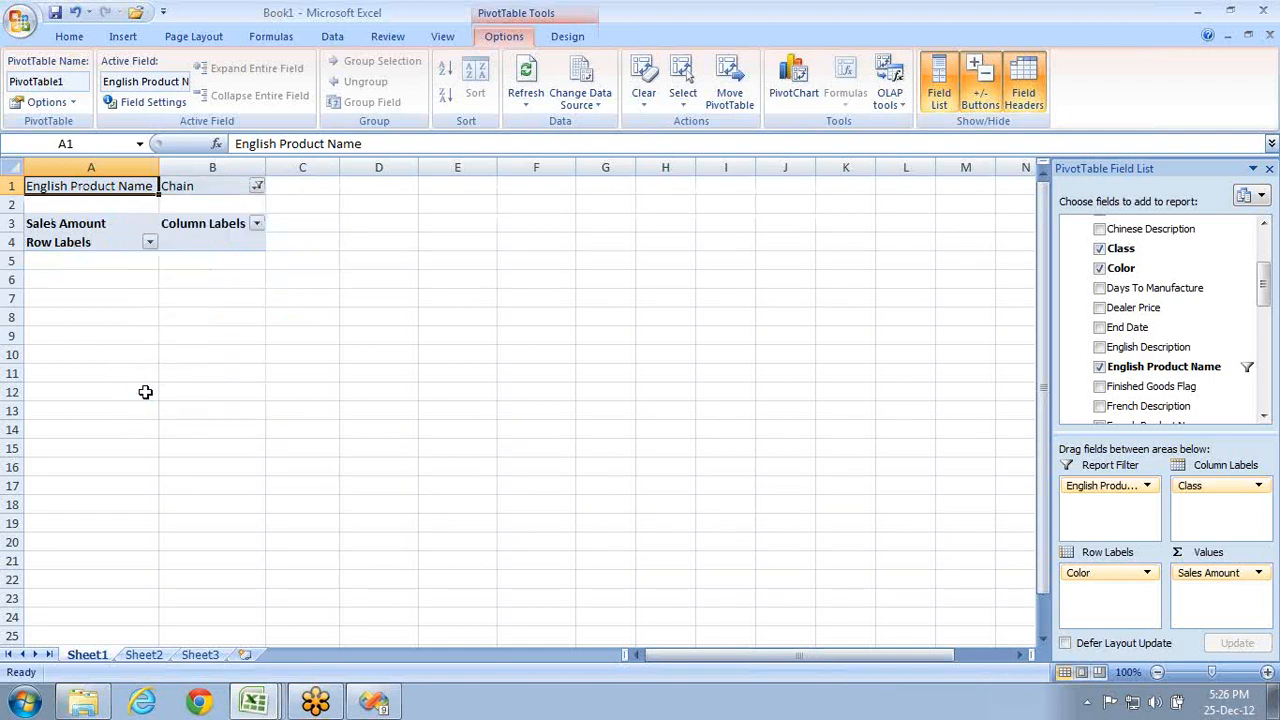
click(257, 187)
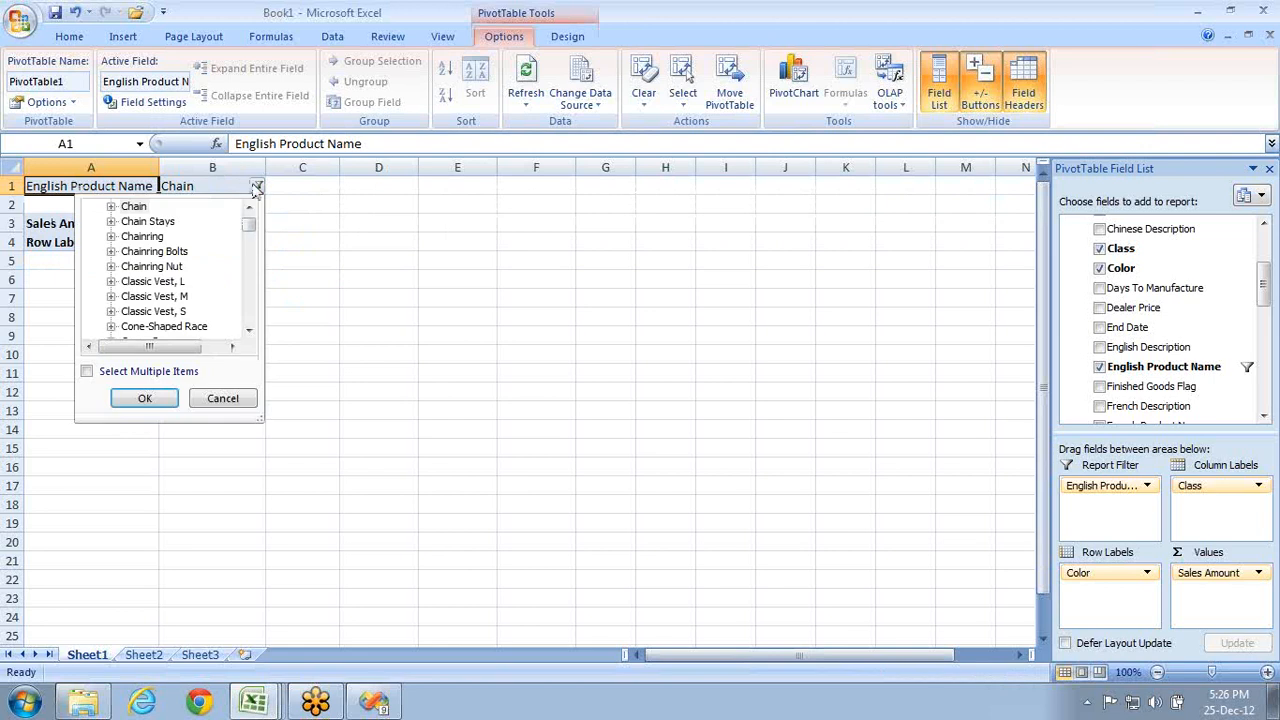
click(252, 284)
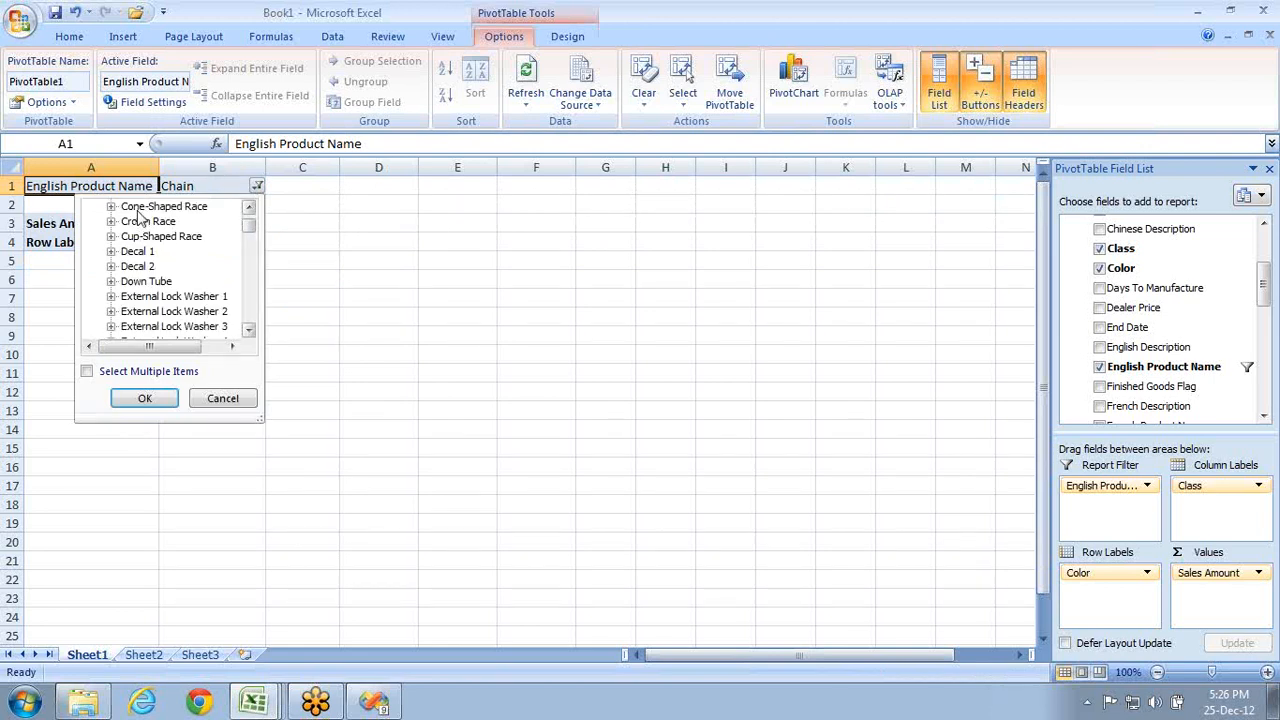
click(145, 207)
click(142, 397)
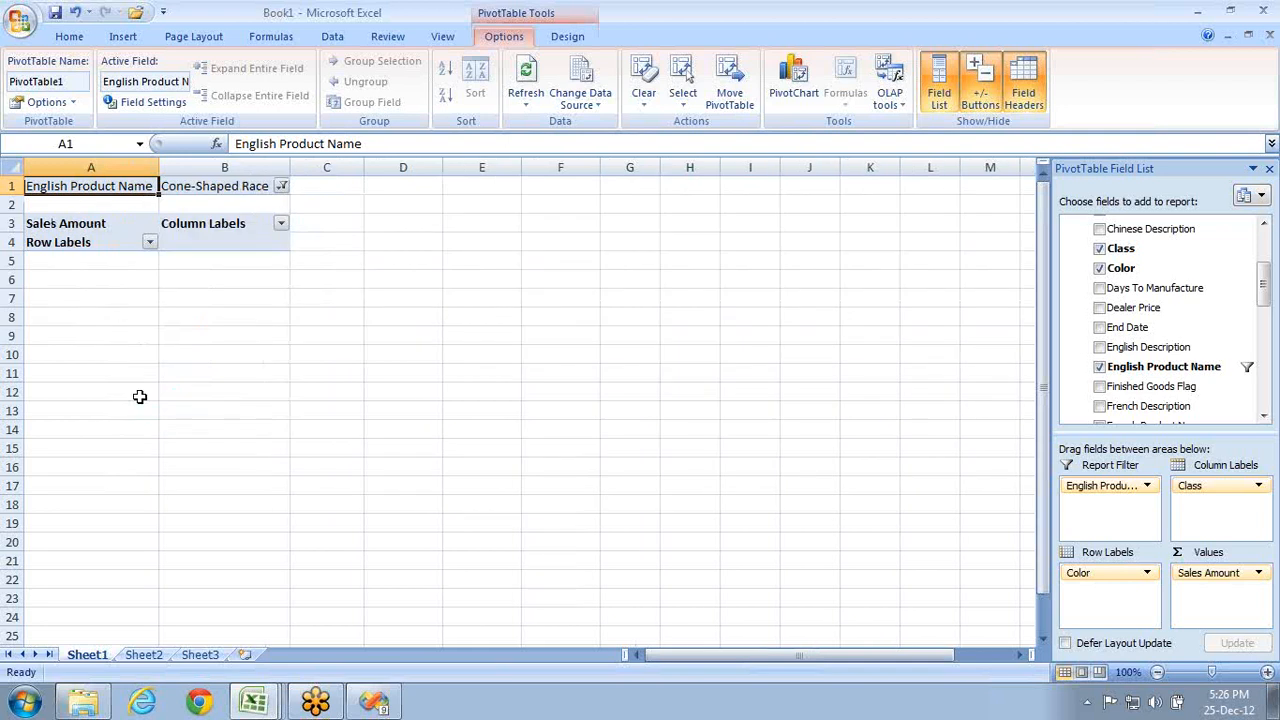
- Allow multiple items in the report filter and add Crown Race, Decal 2, External Lock Washer 2 and Flat Washer 1 to Cone-Shaped Race
click(282, 187)
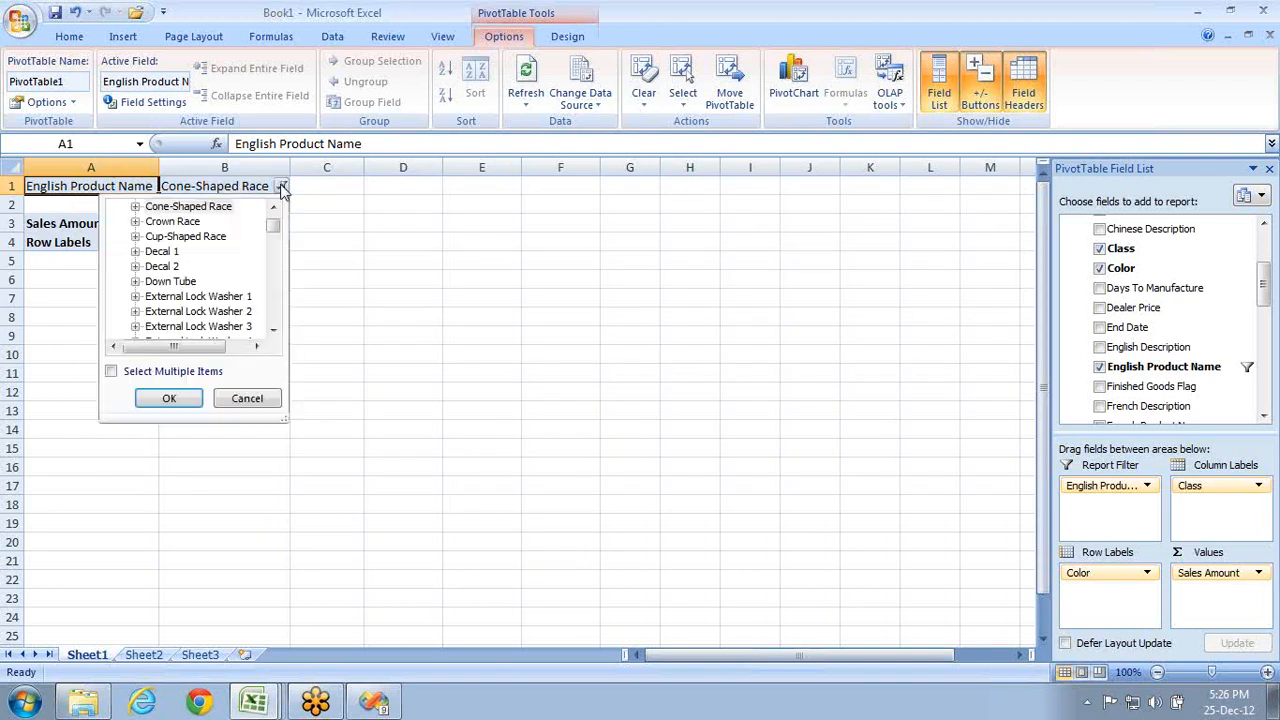
click(111, 371)
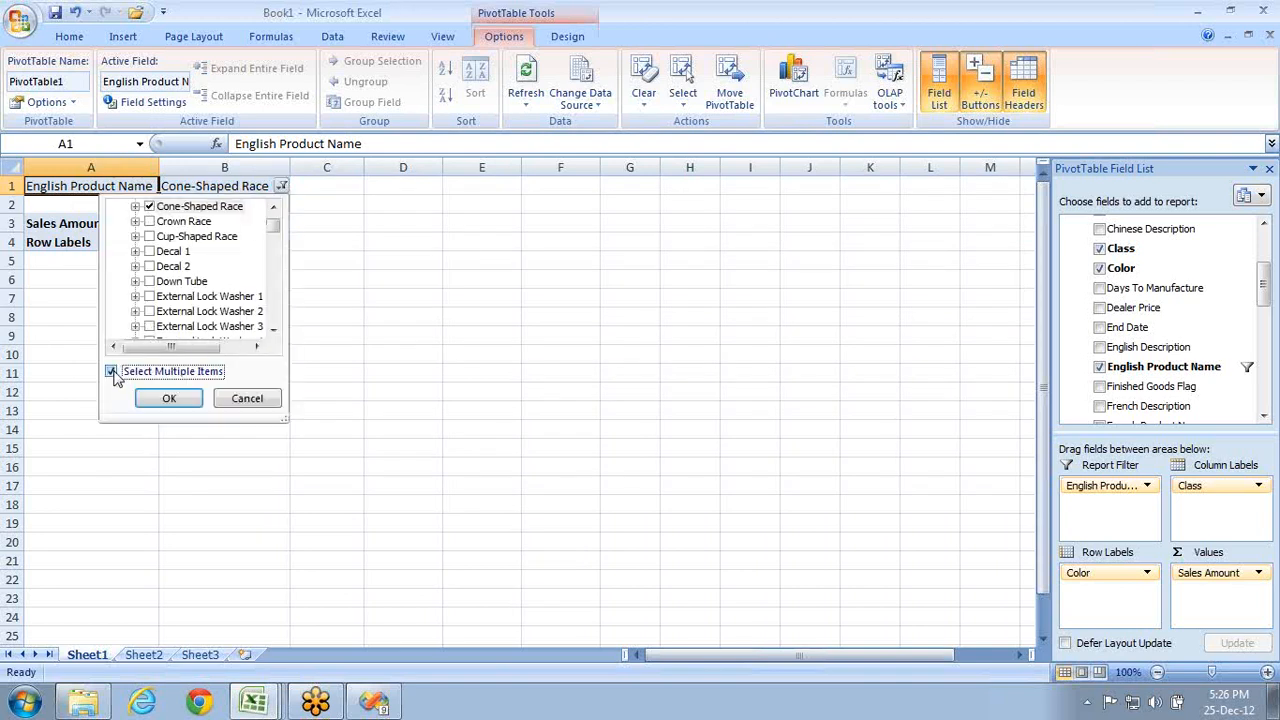
click(151, 221)
click(150, 266)
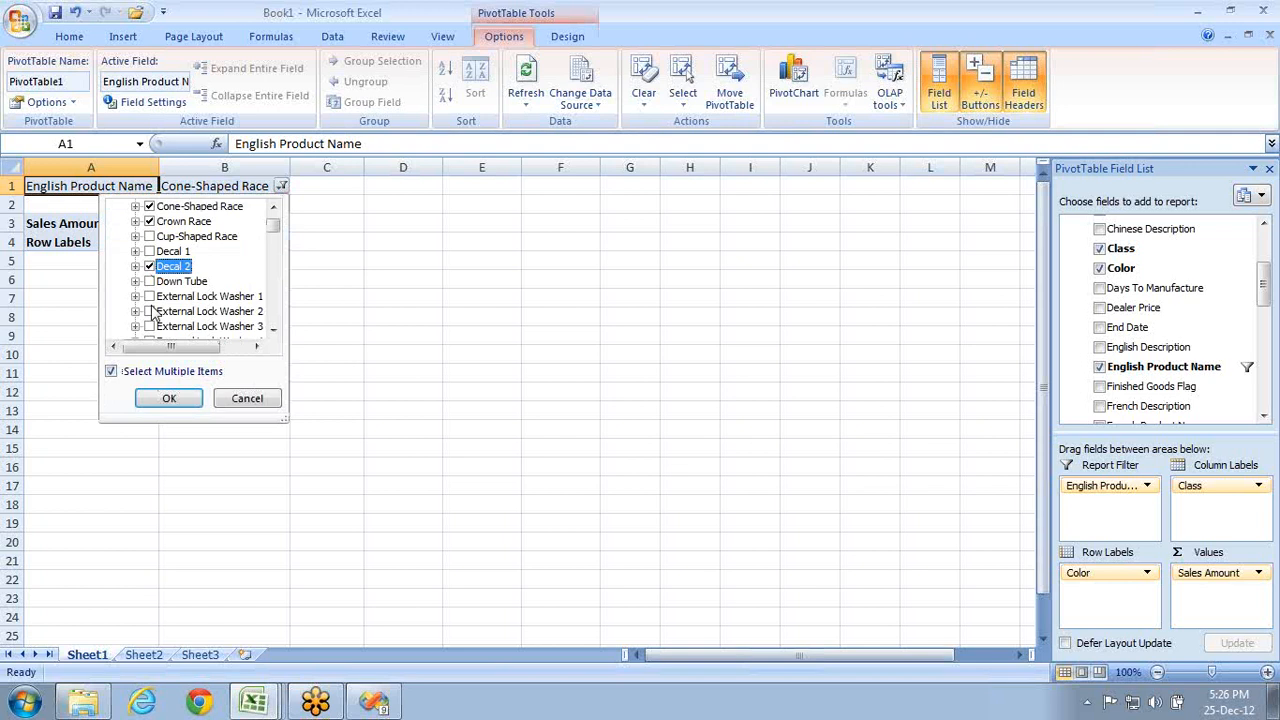
click(150, 311)
scroll(150, 311, down, 2)
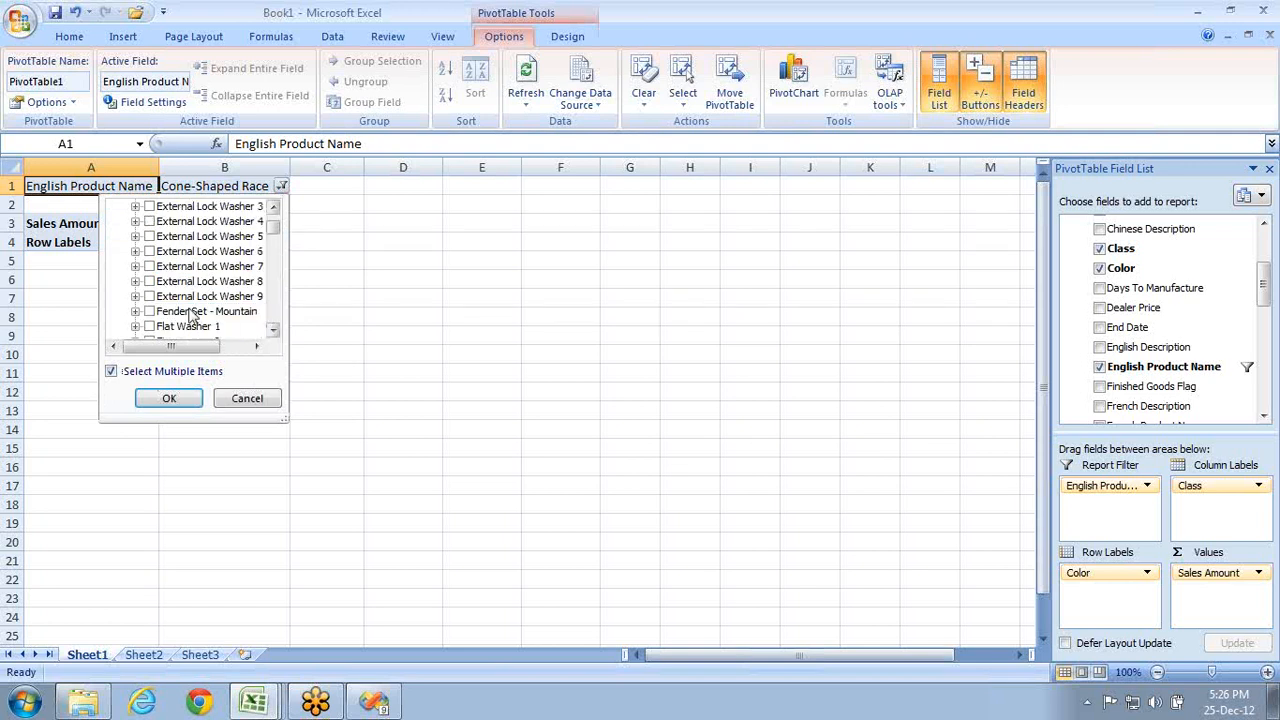
click(150, 326)
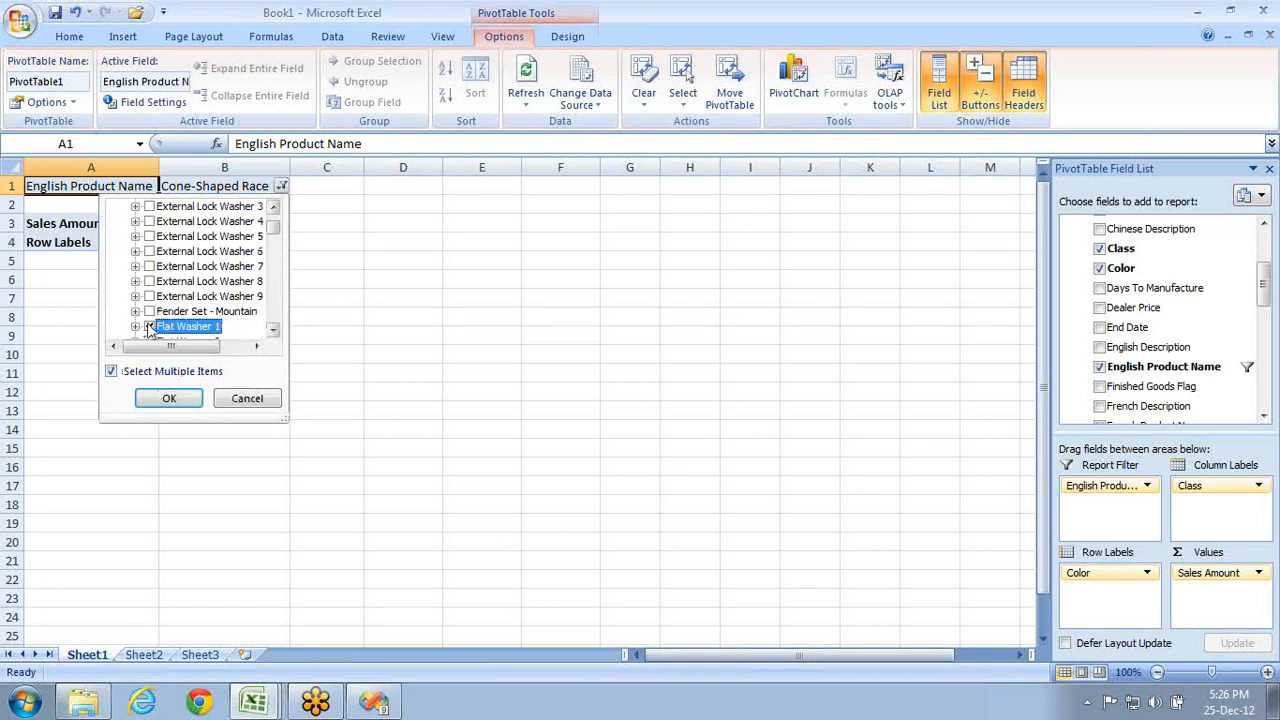
click(170, 400)
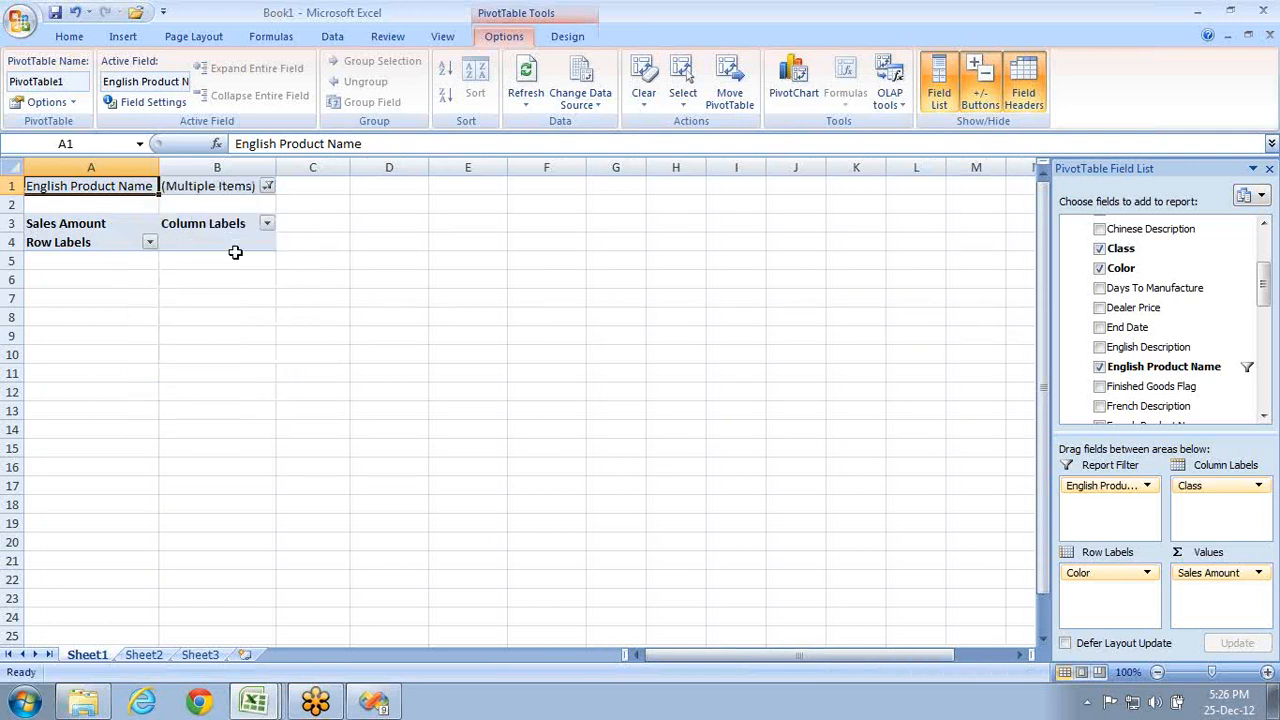
- Reset the English Product Name report filter to All products
click(266, 188)
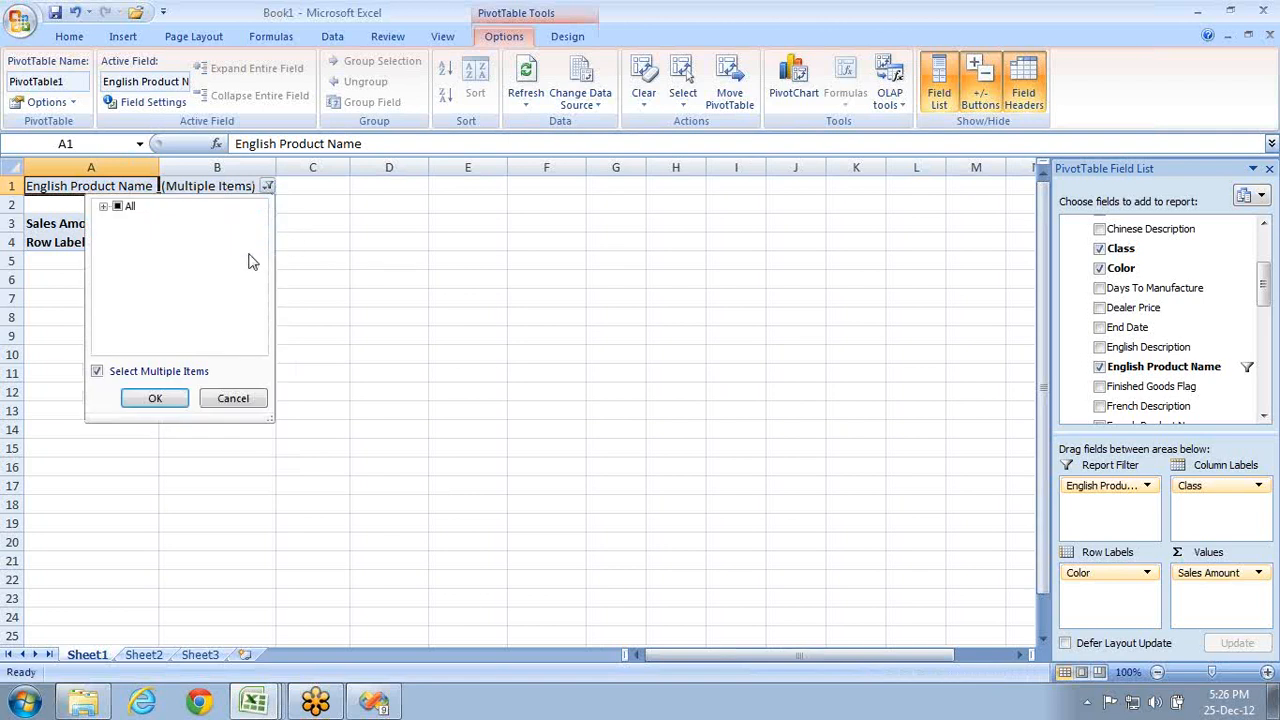
click(104, 208)
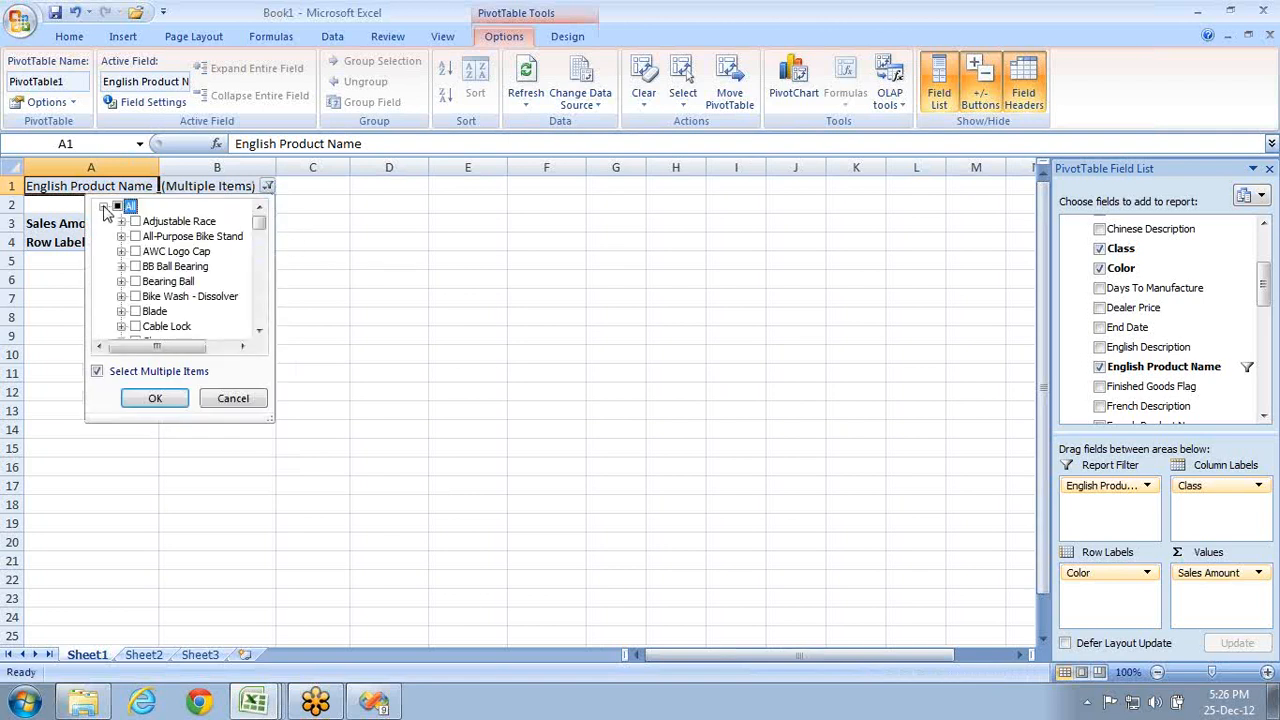
click(118, 207)
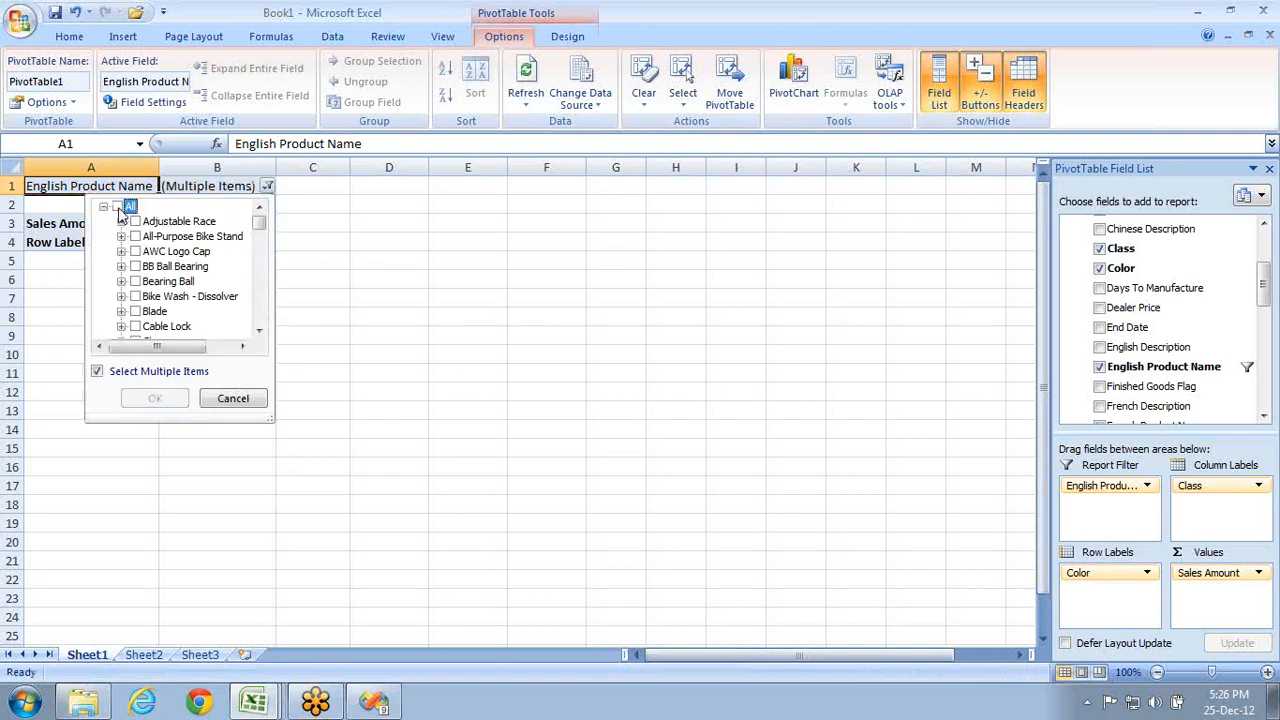
click(118, 208)
click(158, 398)
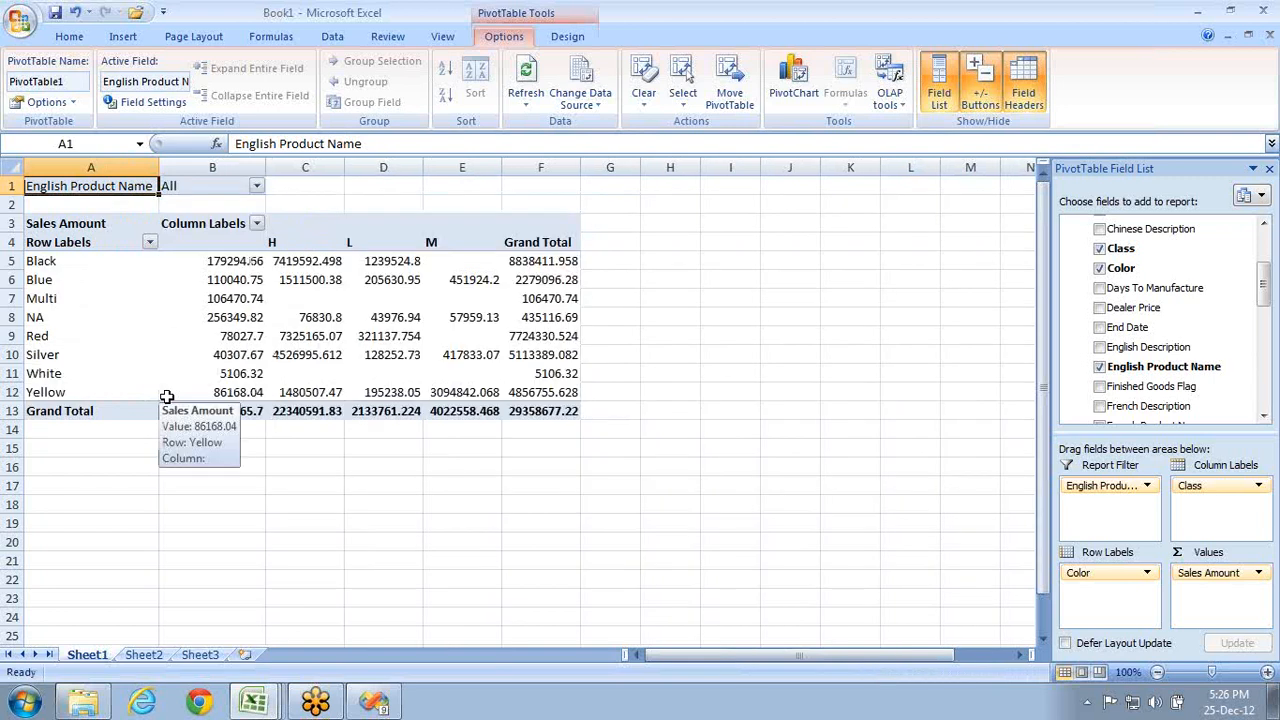
- Insert a clustered column PivotChart from the PivotTable, view its report filter choices and close the chart's filter pane
click(789, 262)
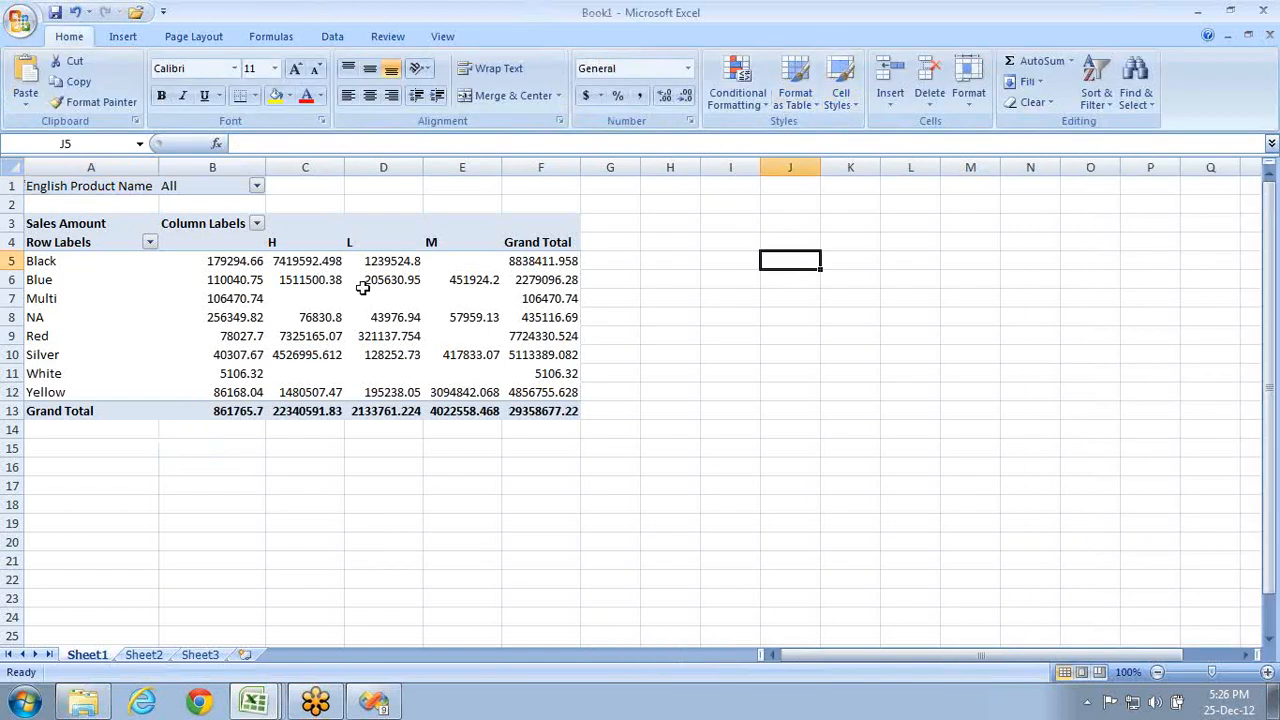
click(364, 286)
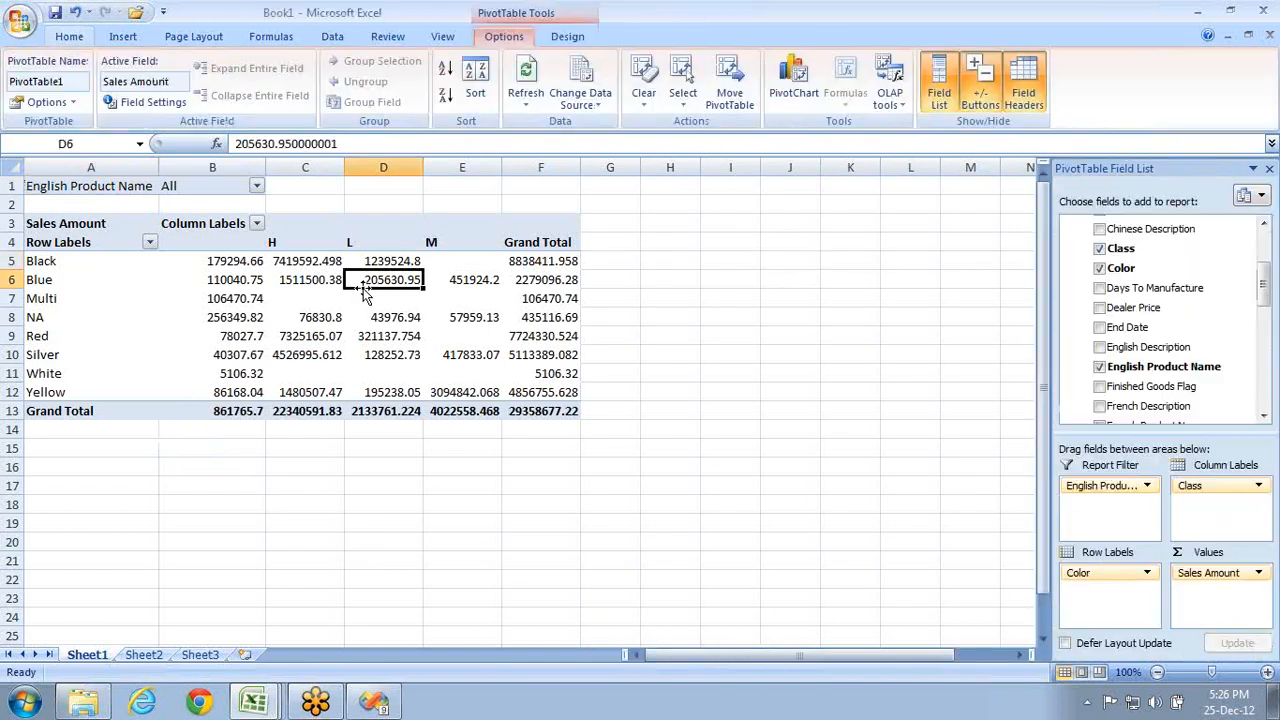
click(1272, 38)
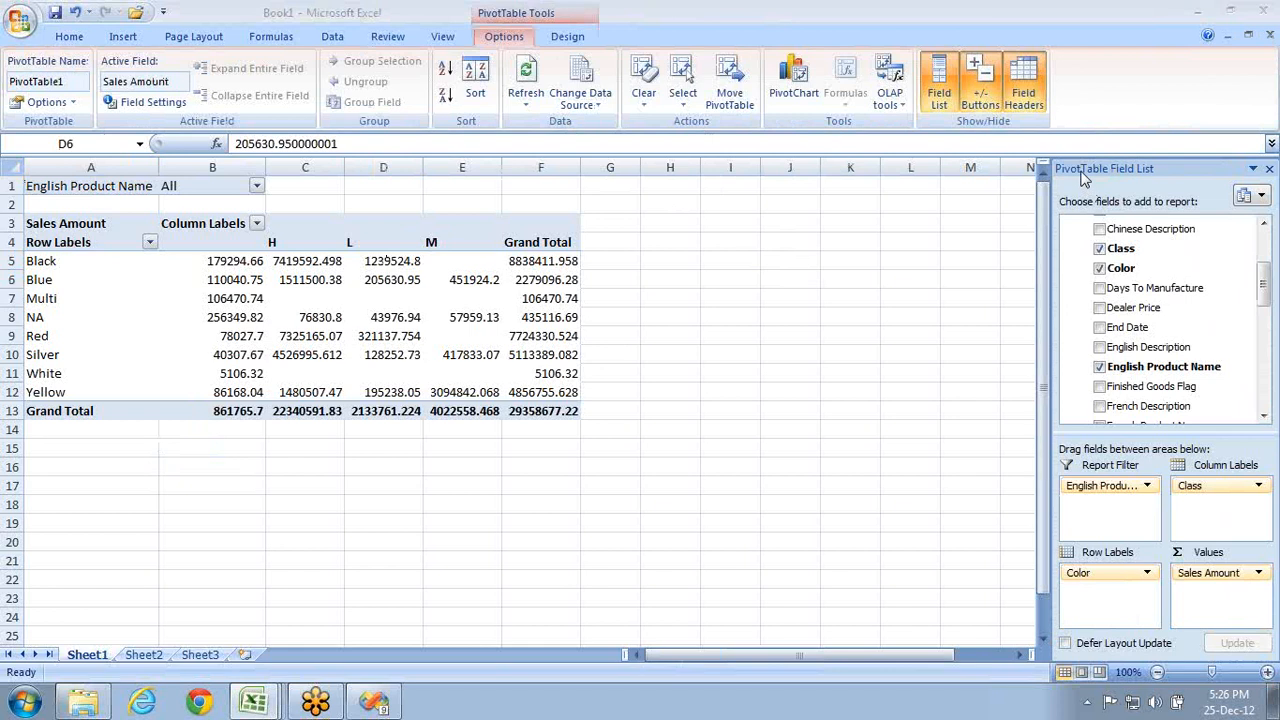
key(alt+F1)
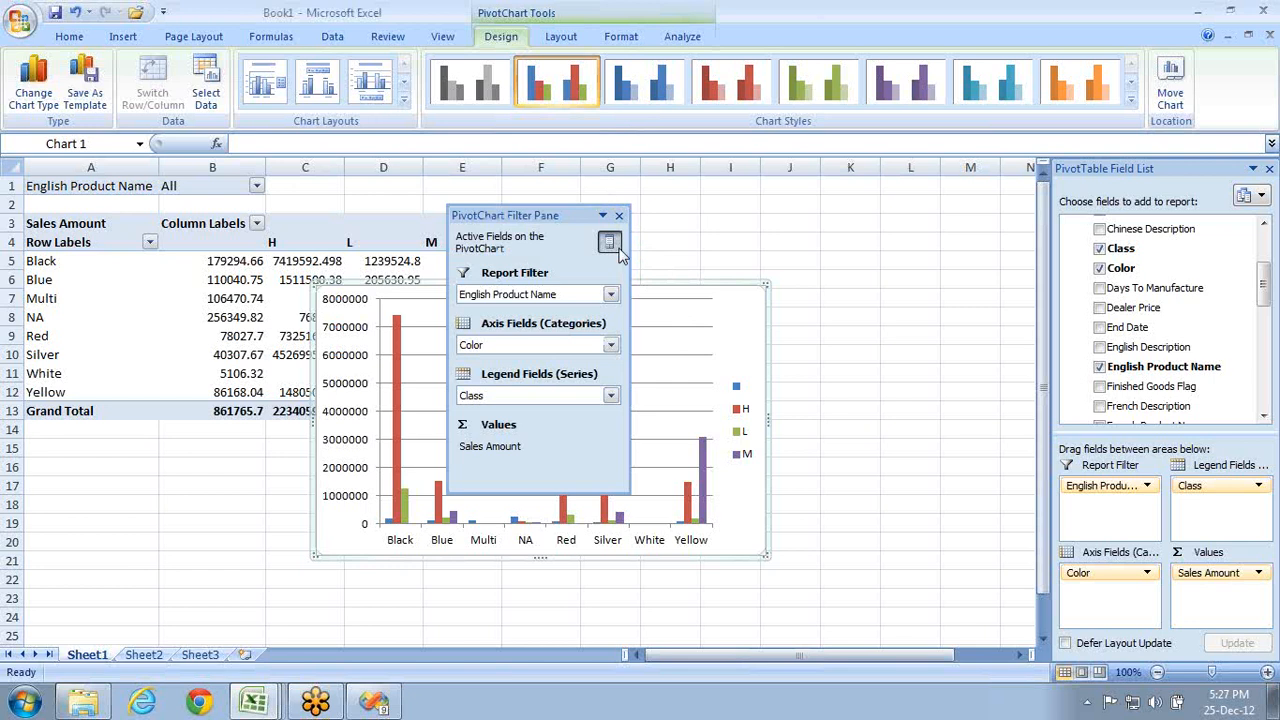
click(611, 294)
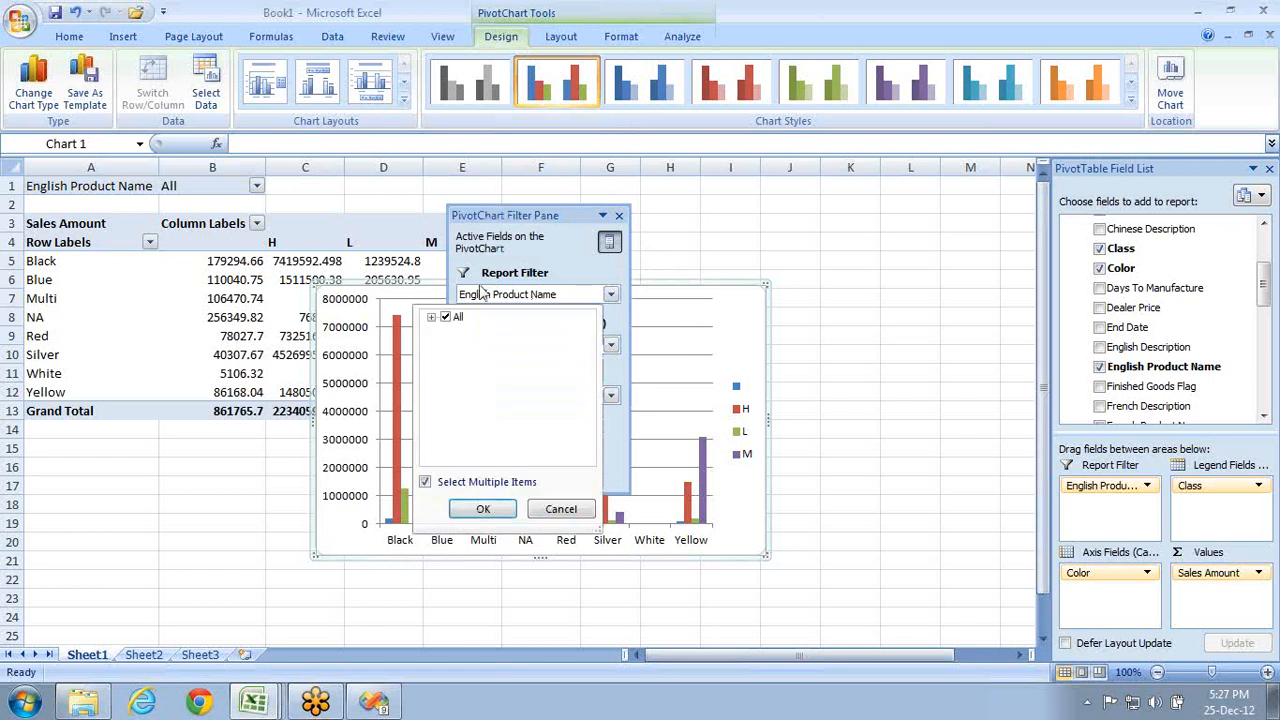
click(1108, 605)
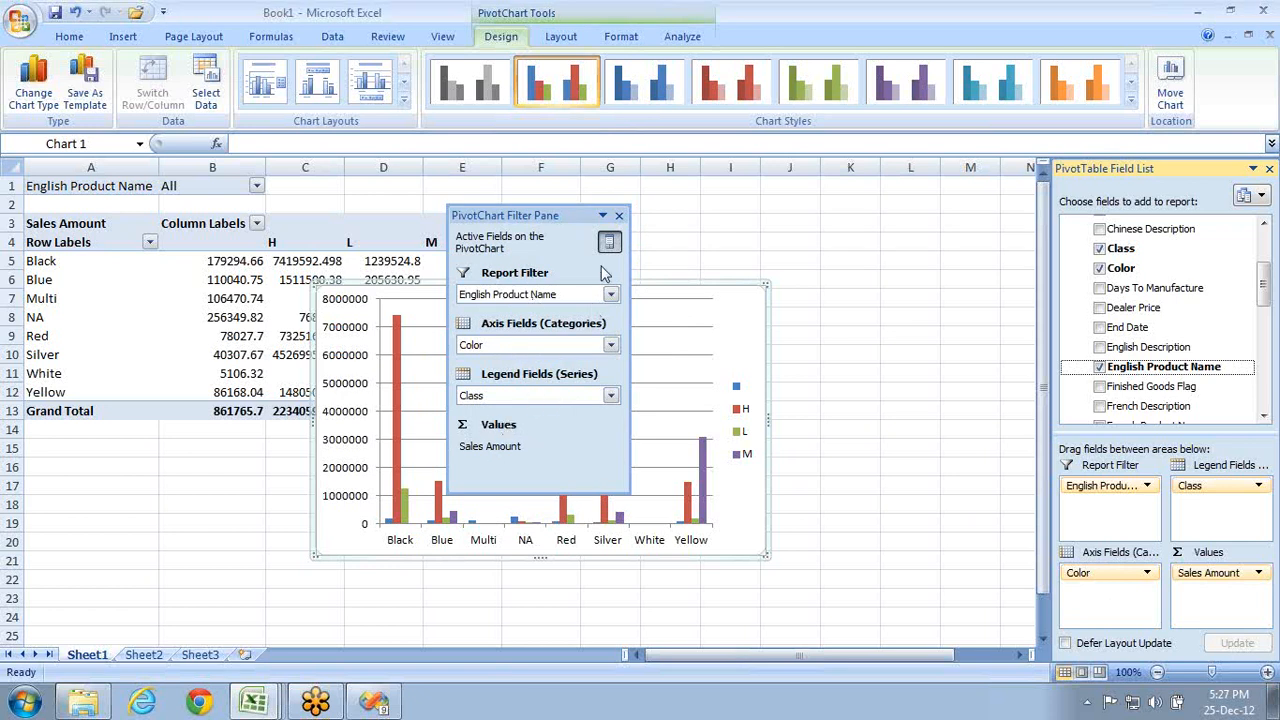
click(619, 216)
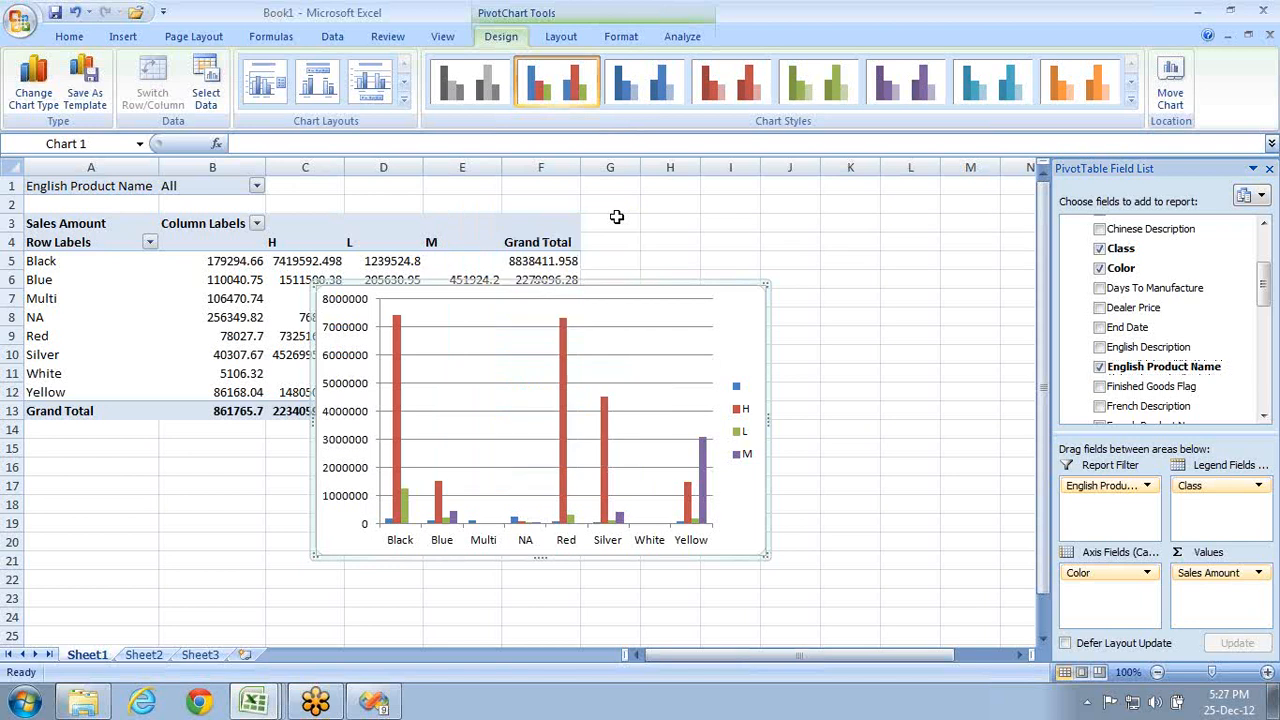
- Change the PivotChart's type to 3-D Pyramid in the Column category
right_click(615, 393)
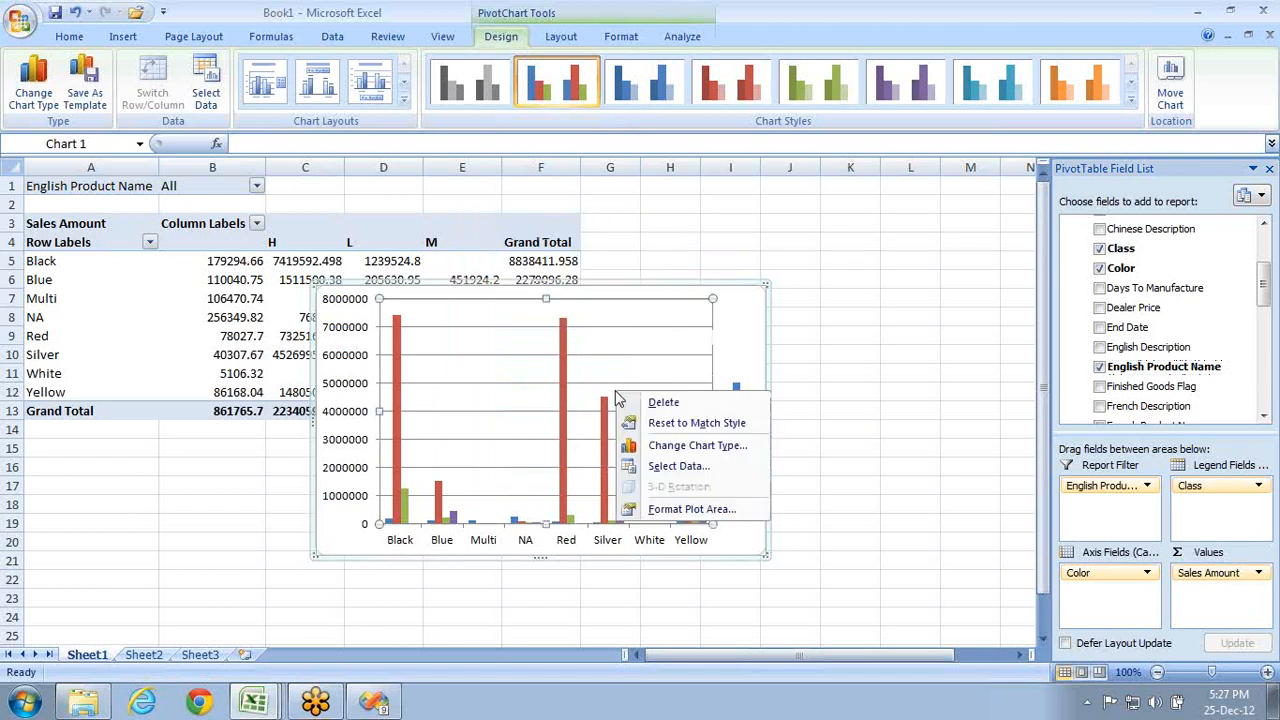
click(675, 446)
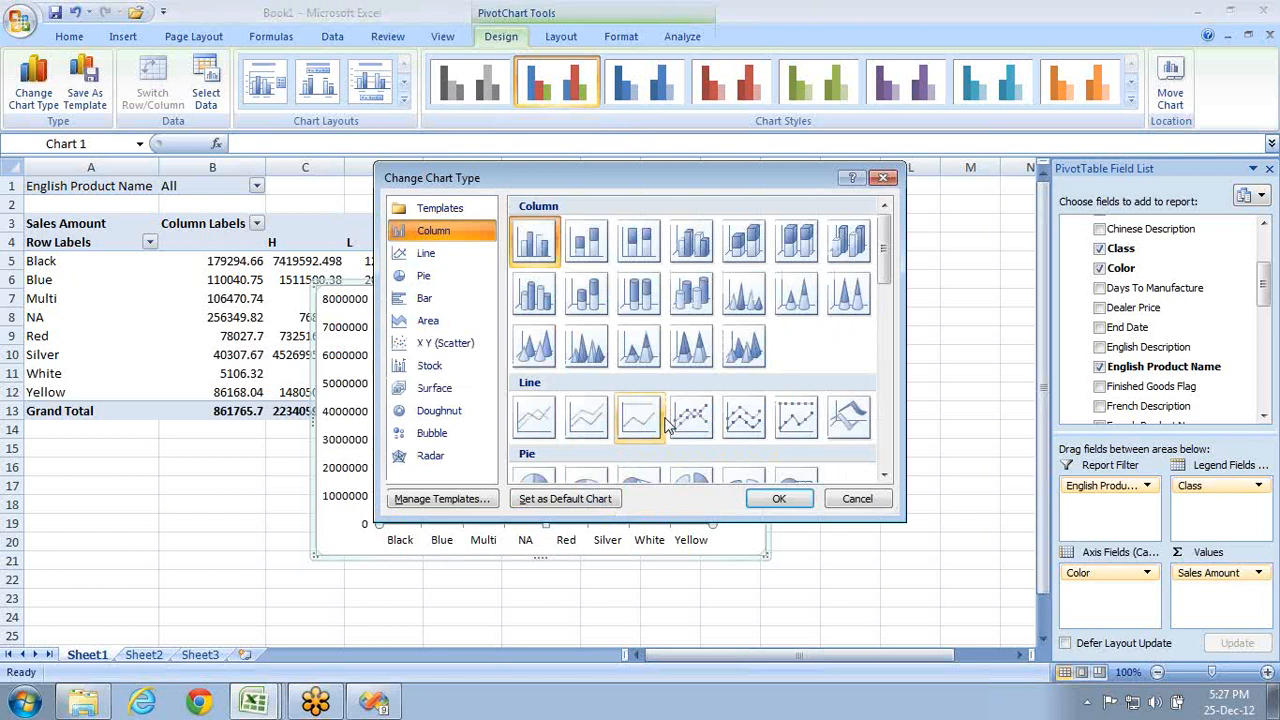
click(745, 350)
double_click(745, 350)
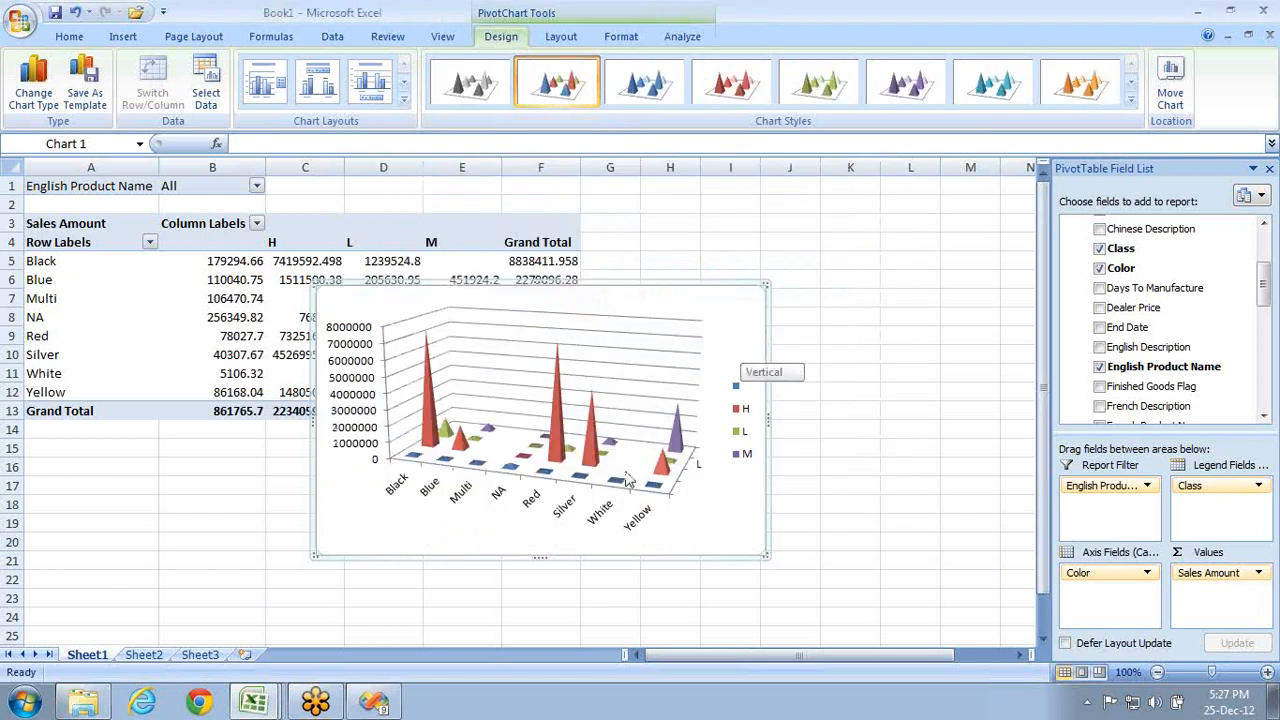
- Delete the gridlines from the pyramid PivotChart and deselect the chart
right_click(503, 393)
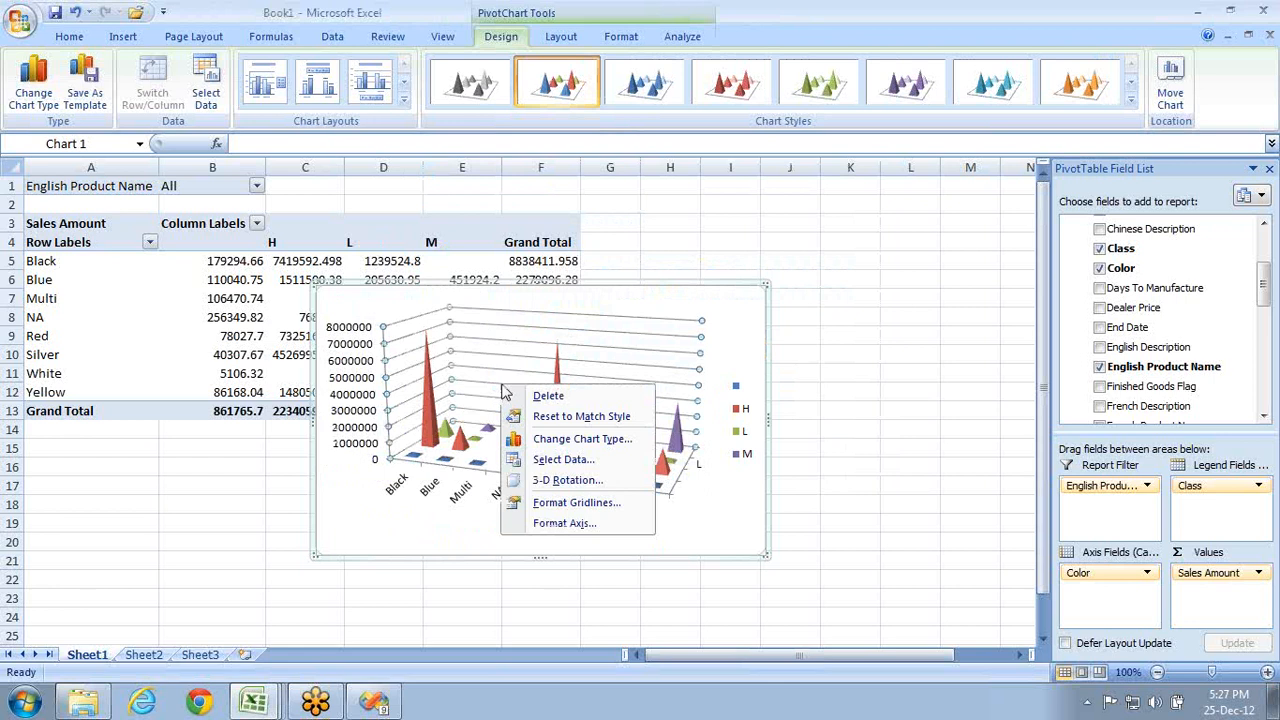
click(555, 396)
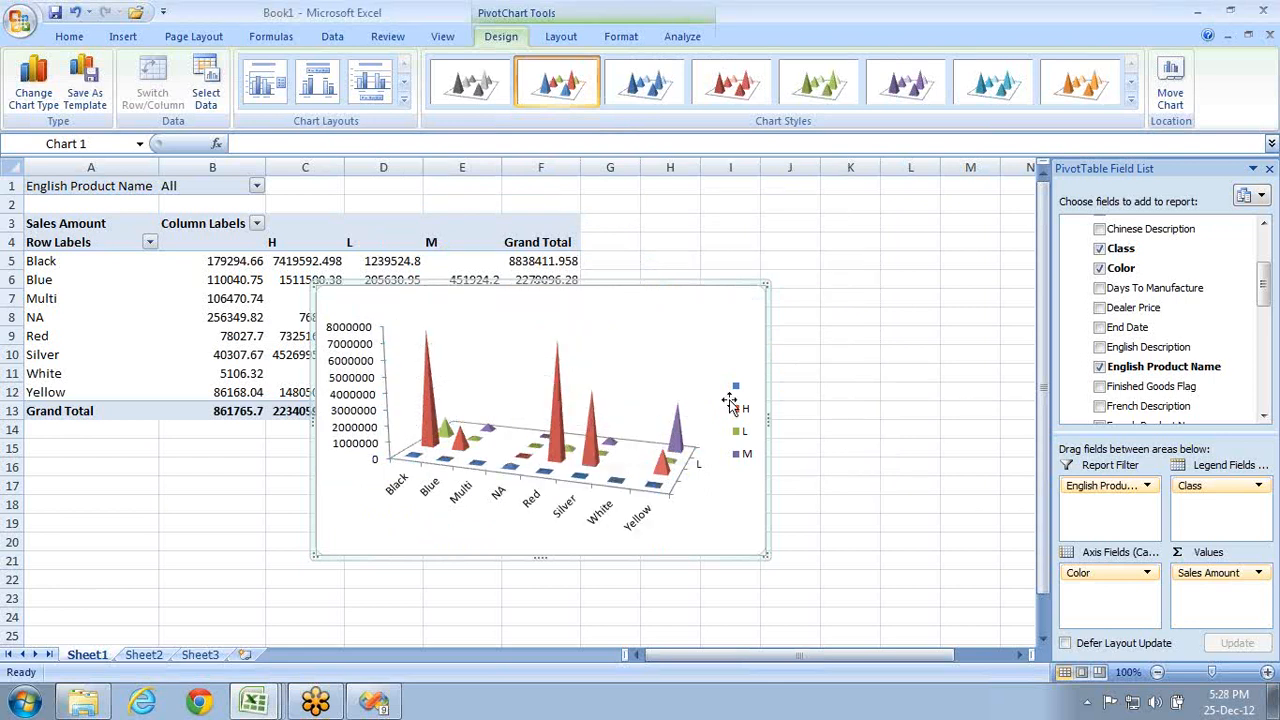
click(918, 392)
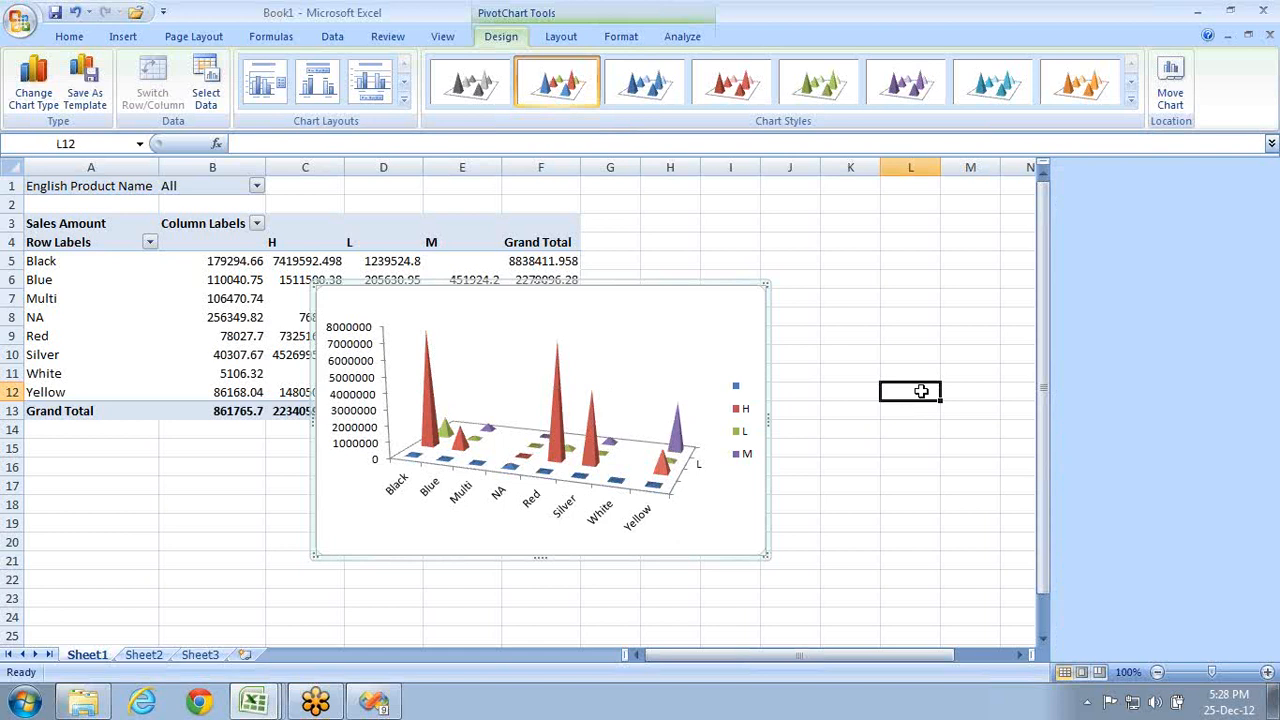
- Delete the PivotChart from Sheet1, keeping only the PivotTable
click(706, 313)
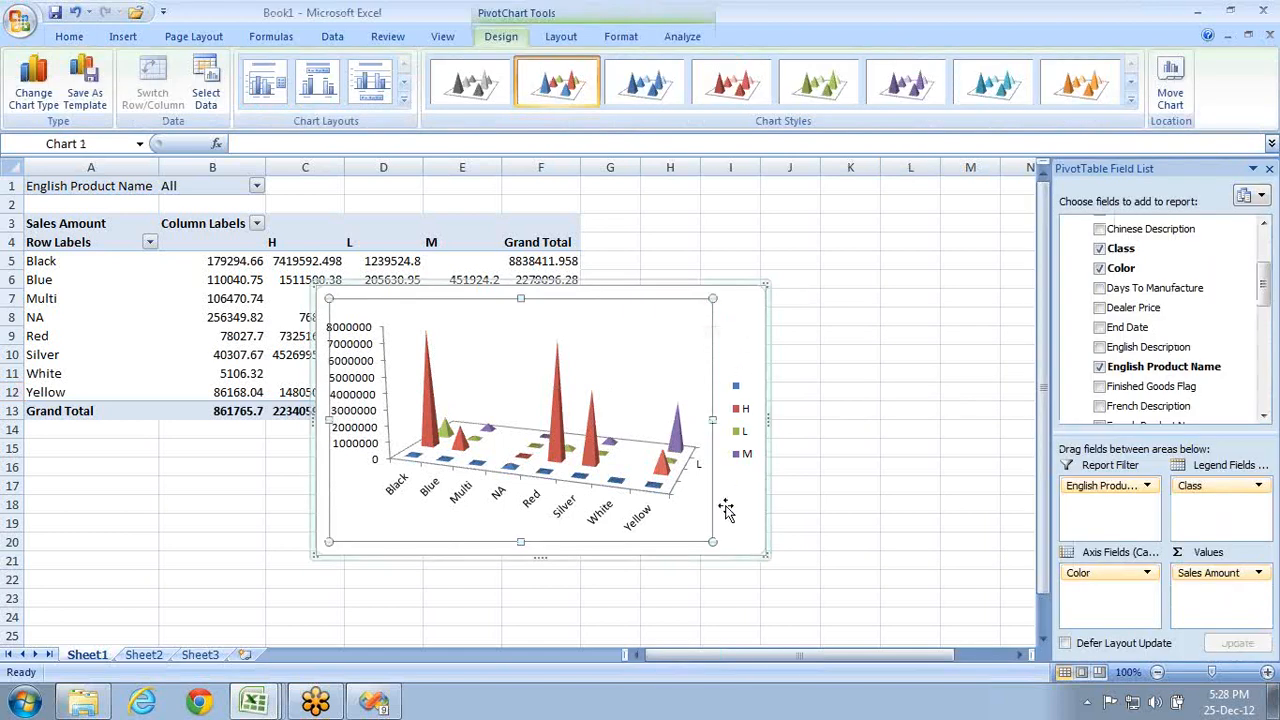
click(1062, 178)
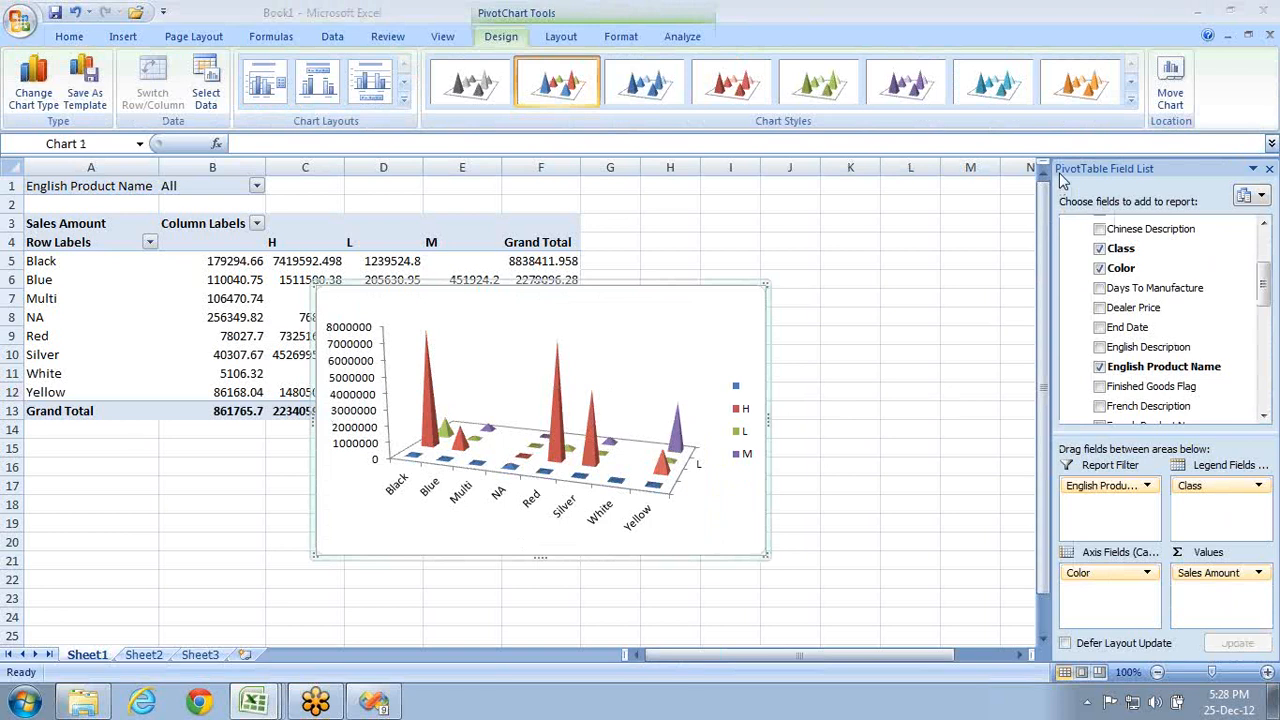
key(Delete)
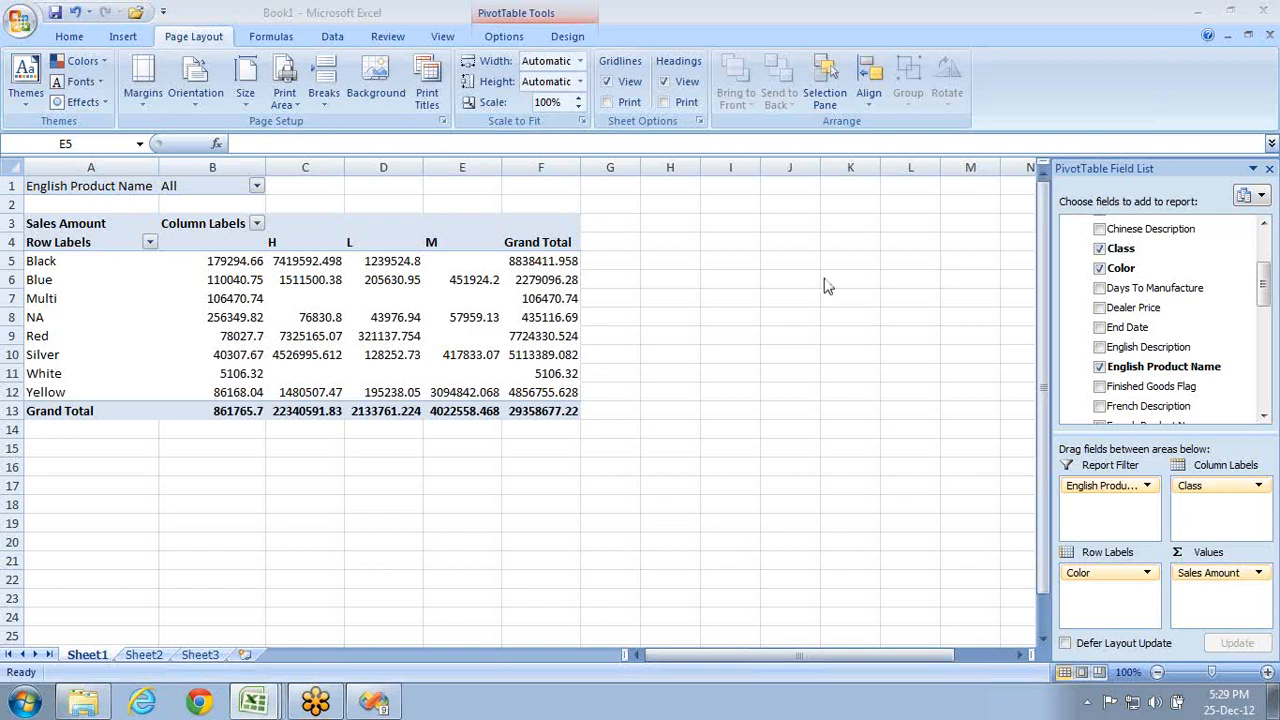
- Switch to Visual Studio and view the Adventure Works DW cube's partitions and perspectives
key(alt+Tab)
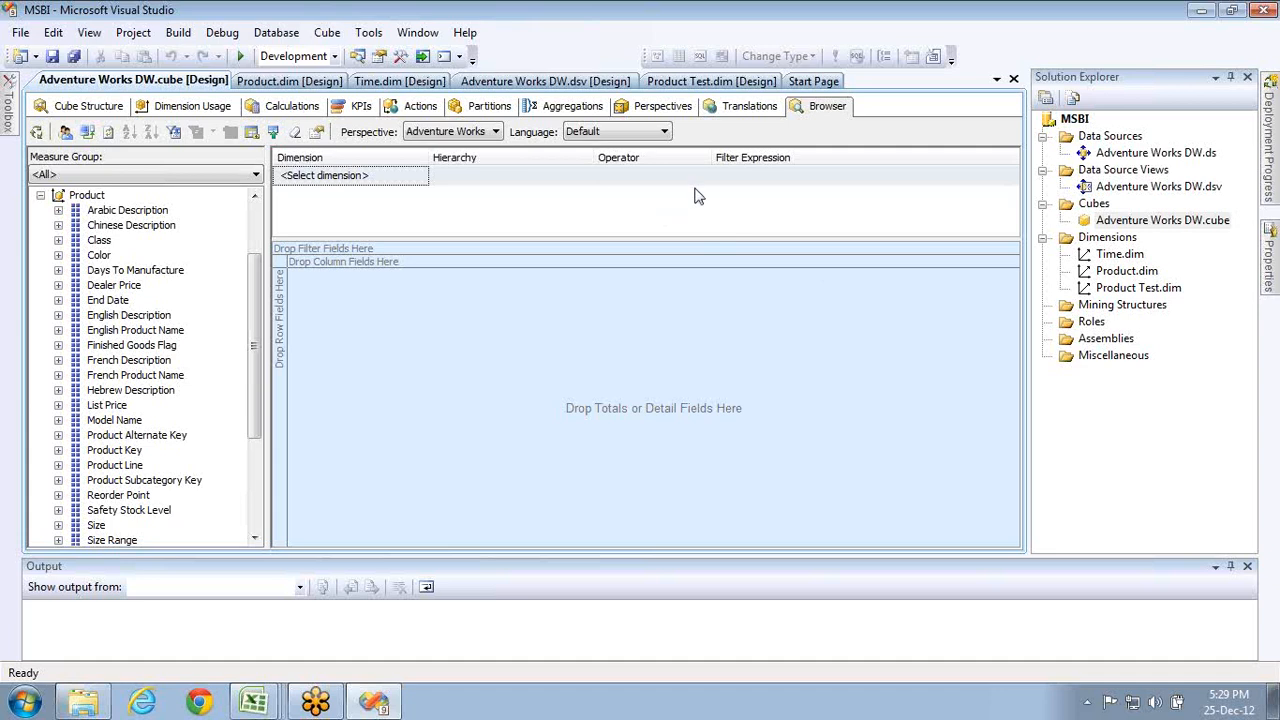
click(480, 107)
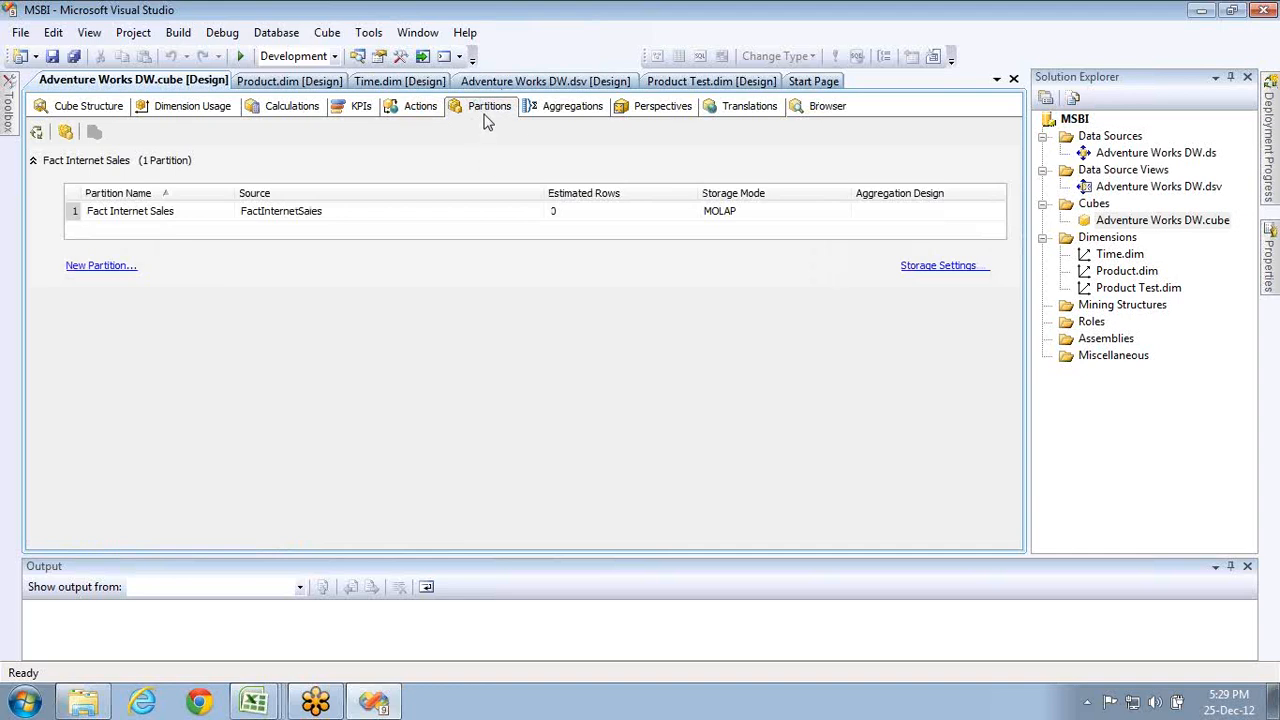
click(679, 108)
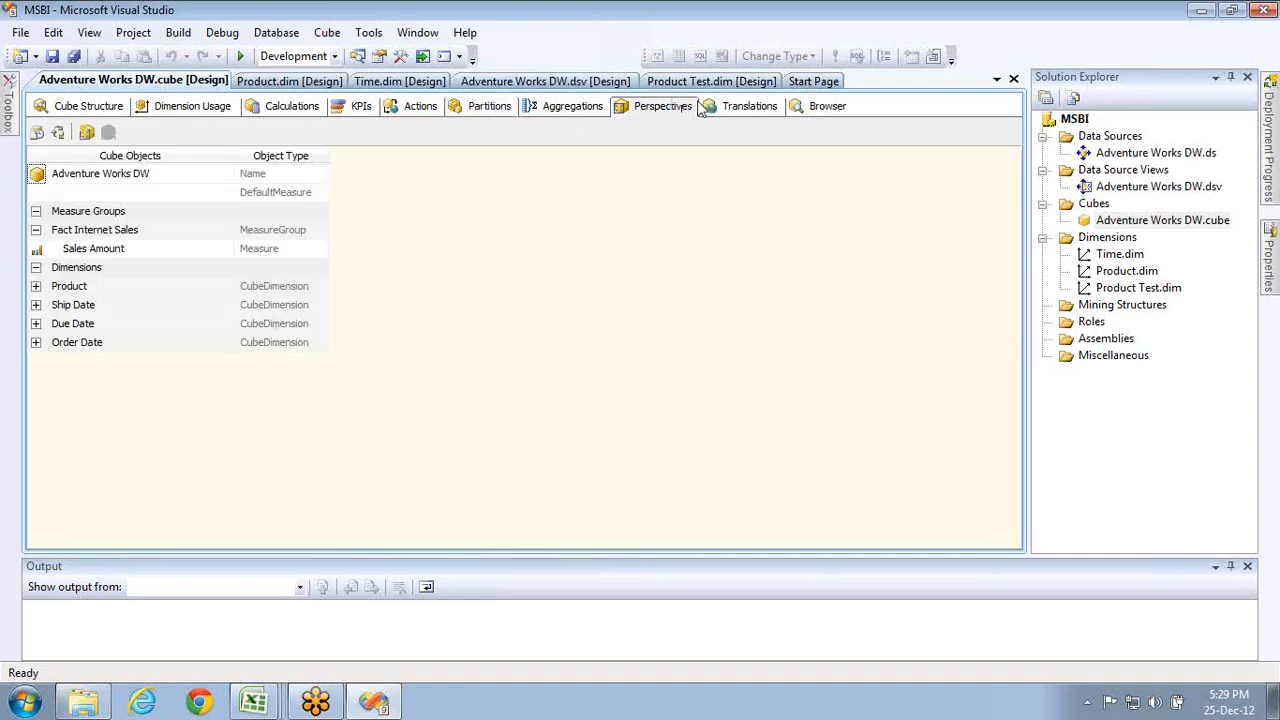
- View the Adventure Works DW cube's translations, then return to its perspectives
click(703, 115)
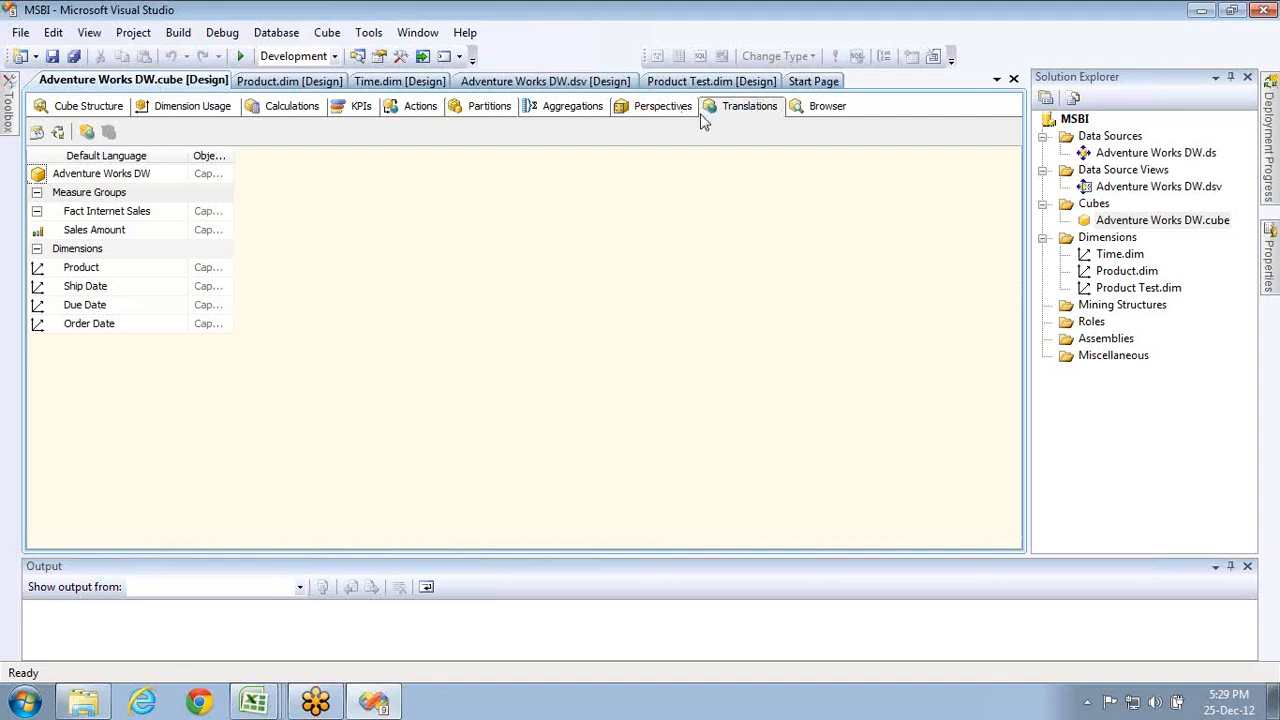
click(645, 112)
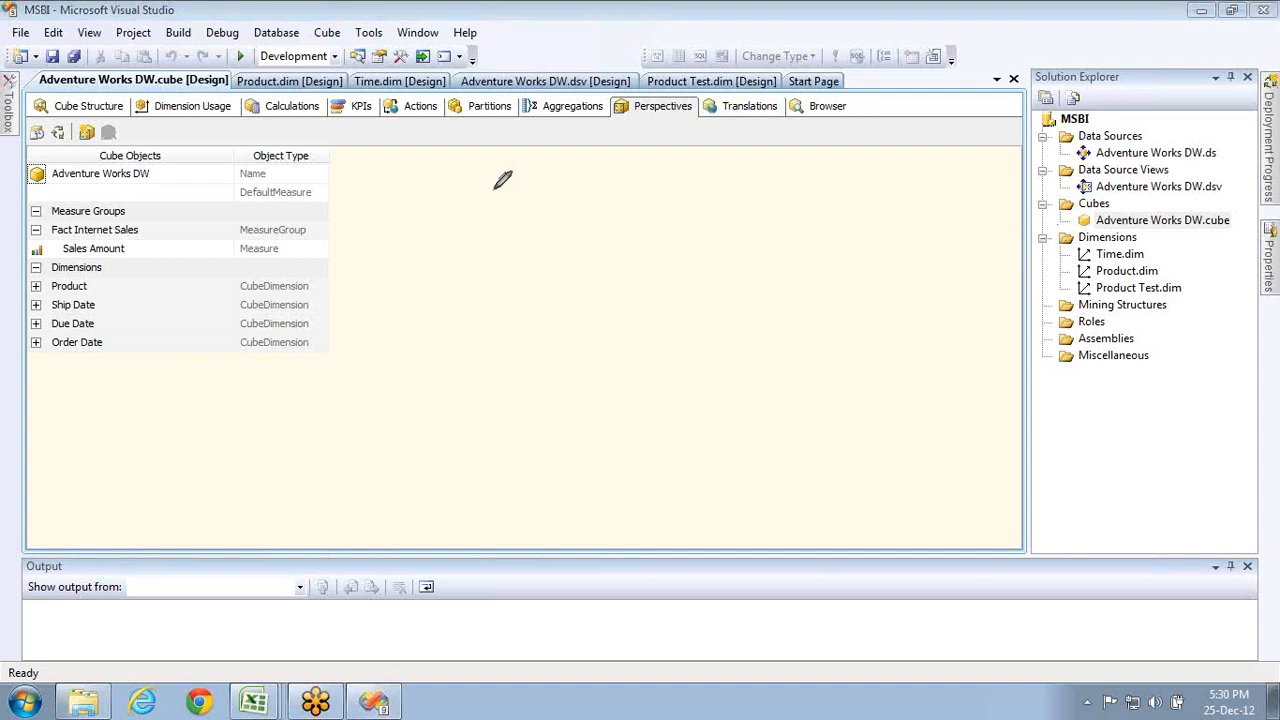
mouse_move(494, 189)
mouse_down()
mouse_move(618, 465)
mouse_move(910, 175)
mouse_move(702, 137)
mouse_move(484, 166)
mouse_up()
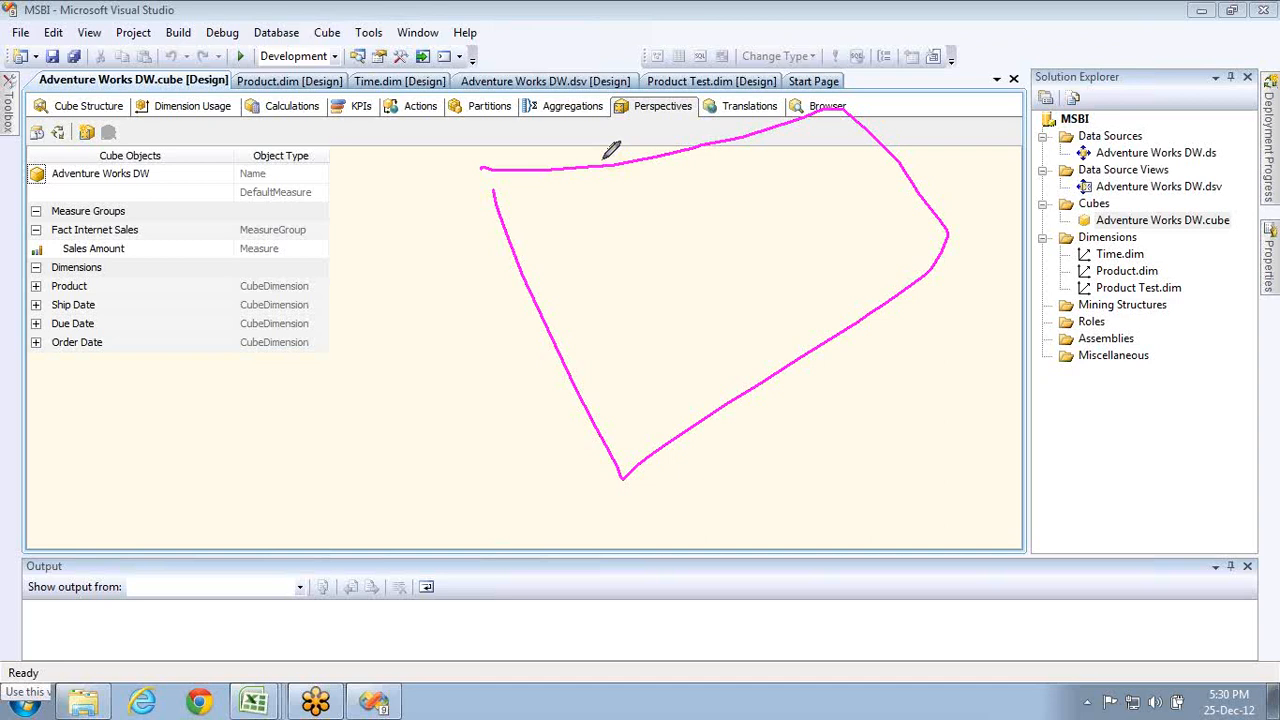
drag(603, 160, 823, 650)
drag(604, 288, 436, 405)
mouse_move(447, 335)
mouse_down()
mouse_move(434, 420)
mouse_move(495, 443)
mouse_up()
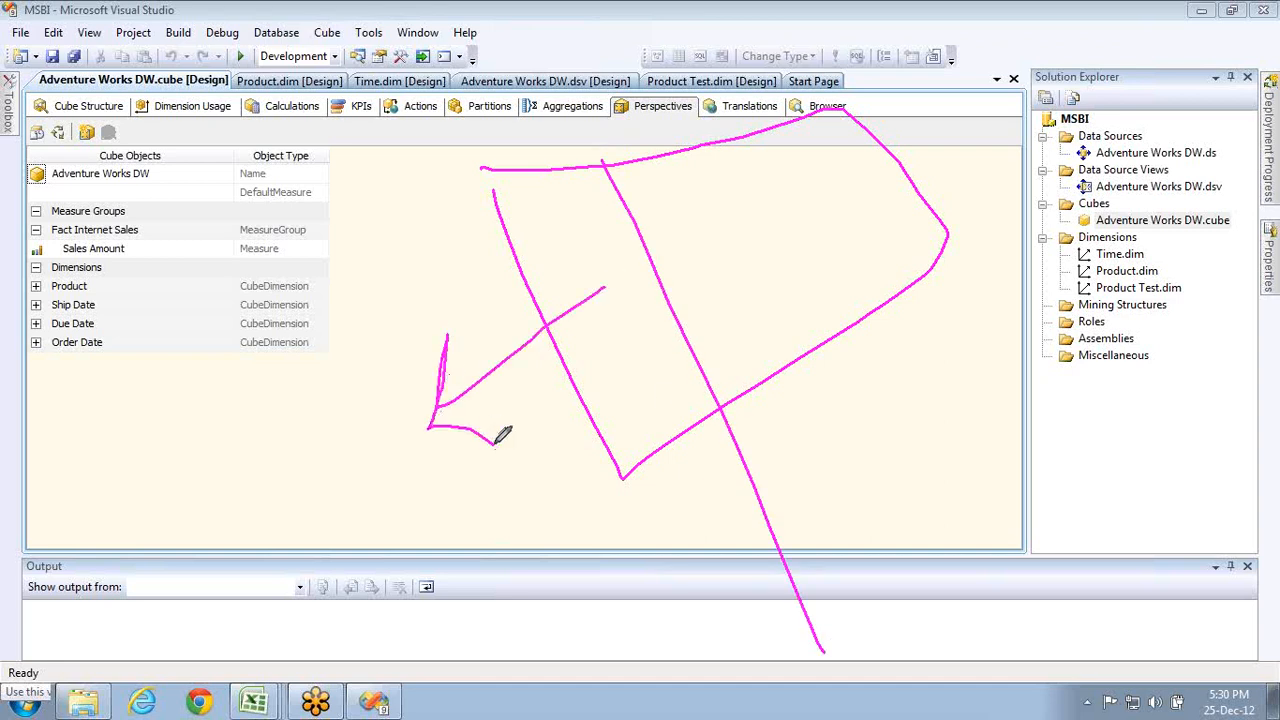
mouse_move(697, 247)
mouse_down()
mouse_move(686, 20)
mouse_move(730, 45)
mouse_up()
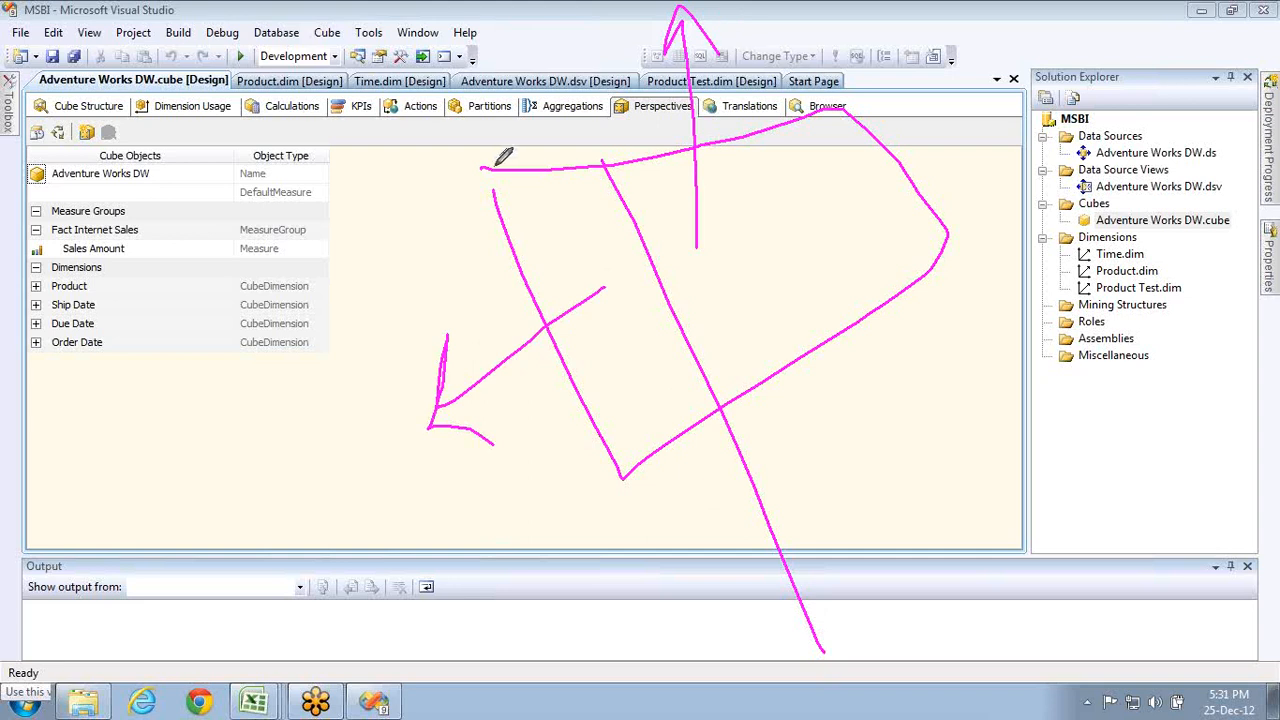
drag(482, 168, 490, 206)
mouse_move(494, 126)
mouse_down()
mouse_move(540, 188)
mouse_move(545, 170)
mouse_up()
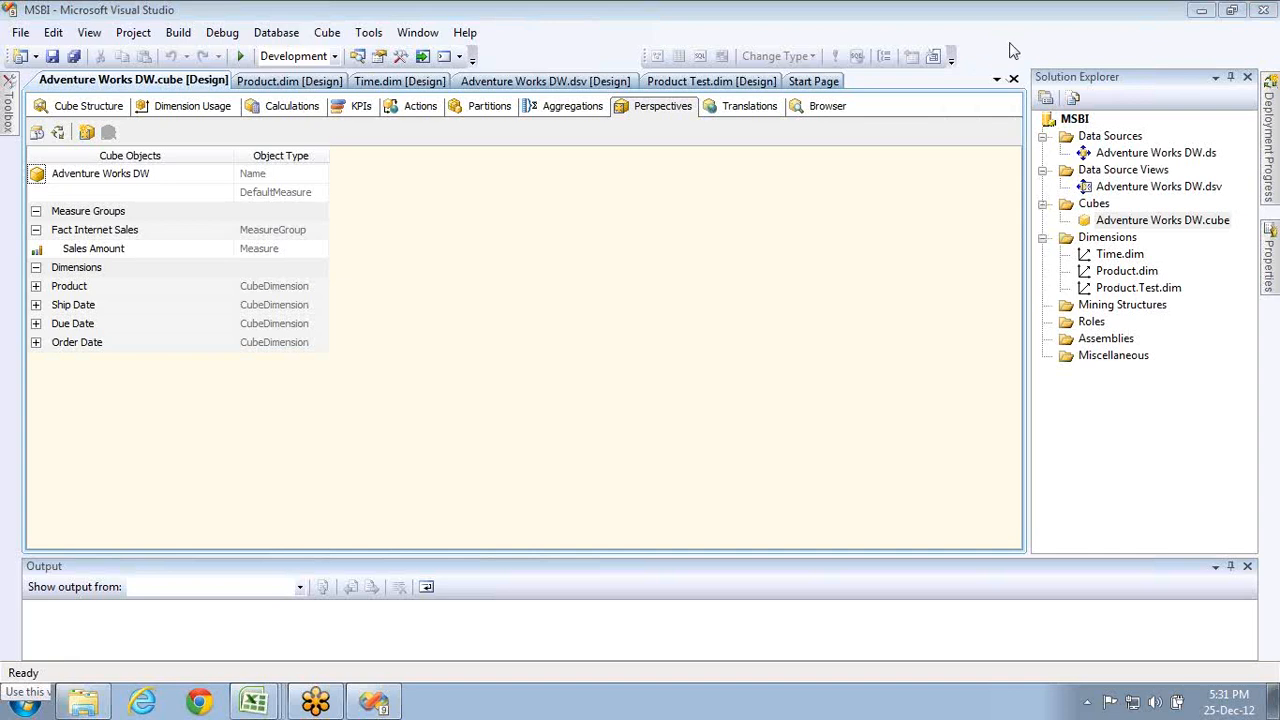
- Create a new dimension from the existing DimCurrency table in the Adventure Works DW data source view, including all available attributes
right_click(1100, 240)
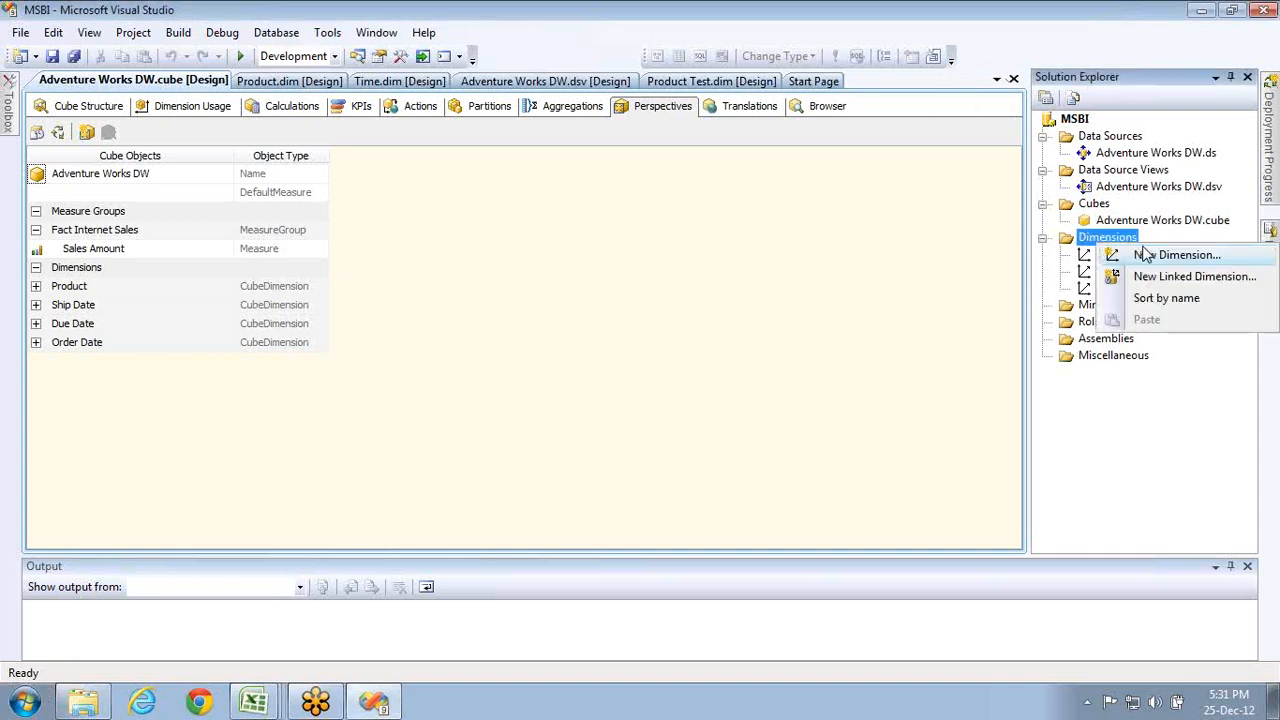
click(1115, 255)
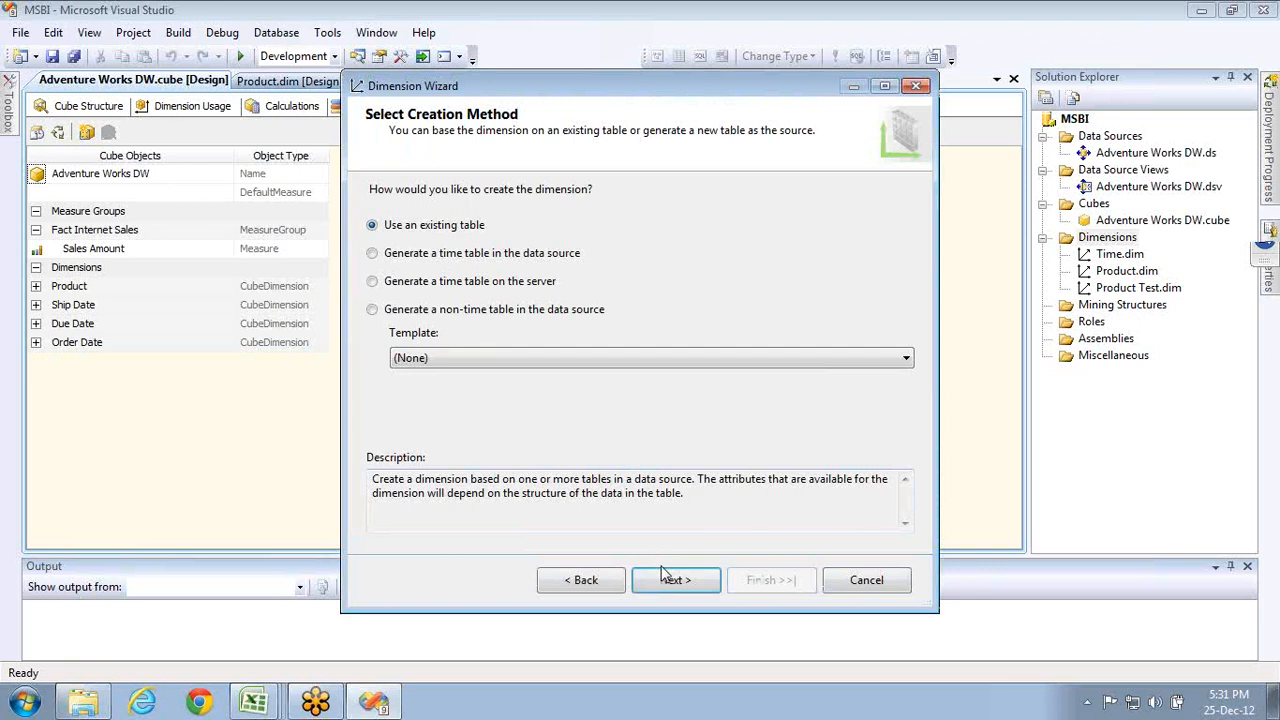
click(663, 575)
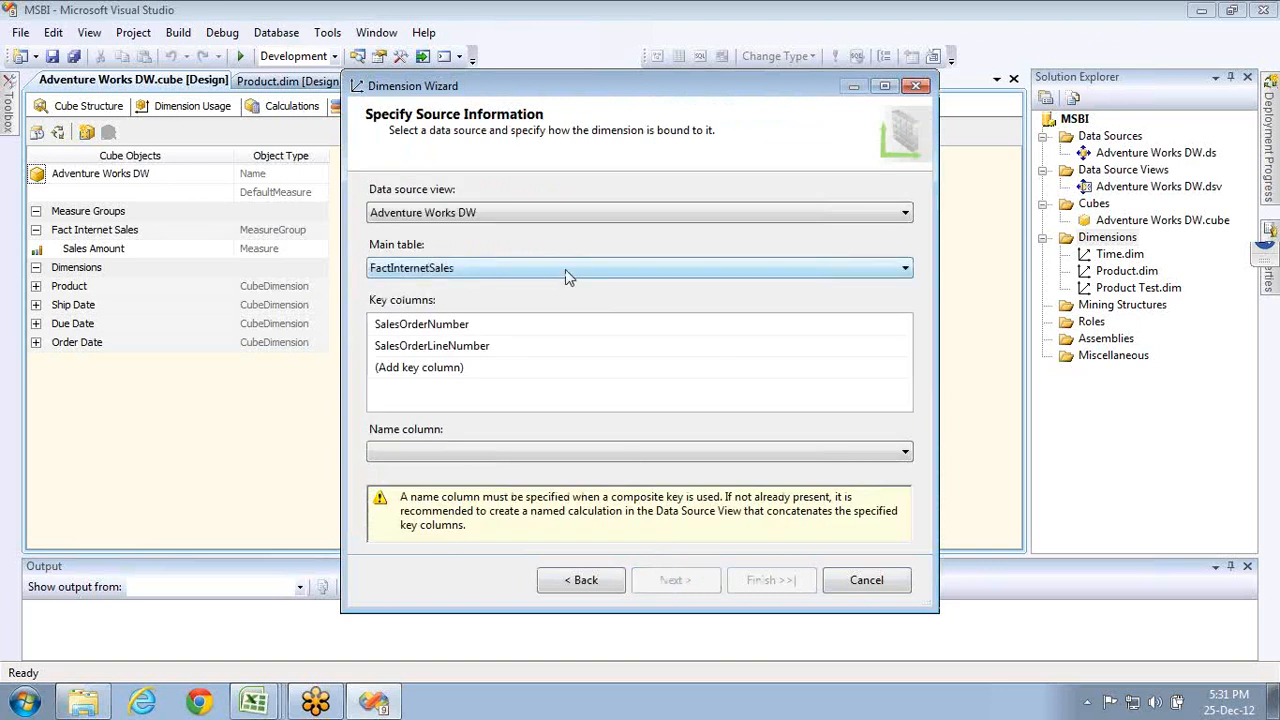
click(565, 269)
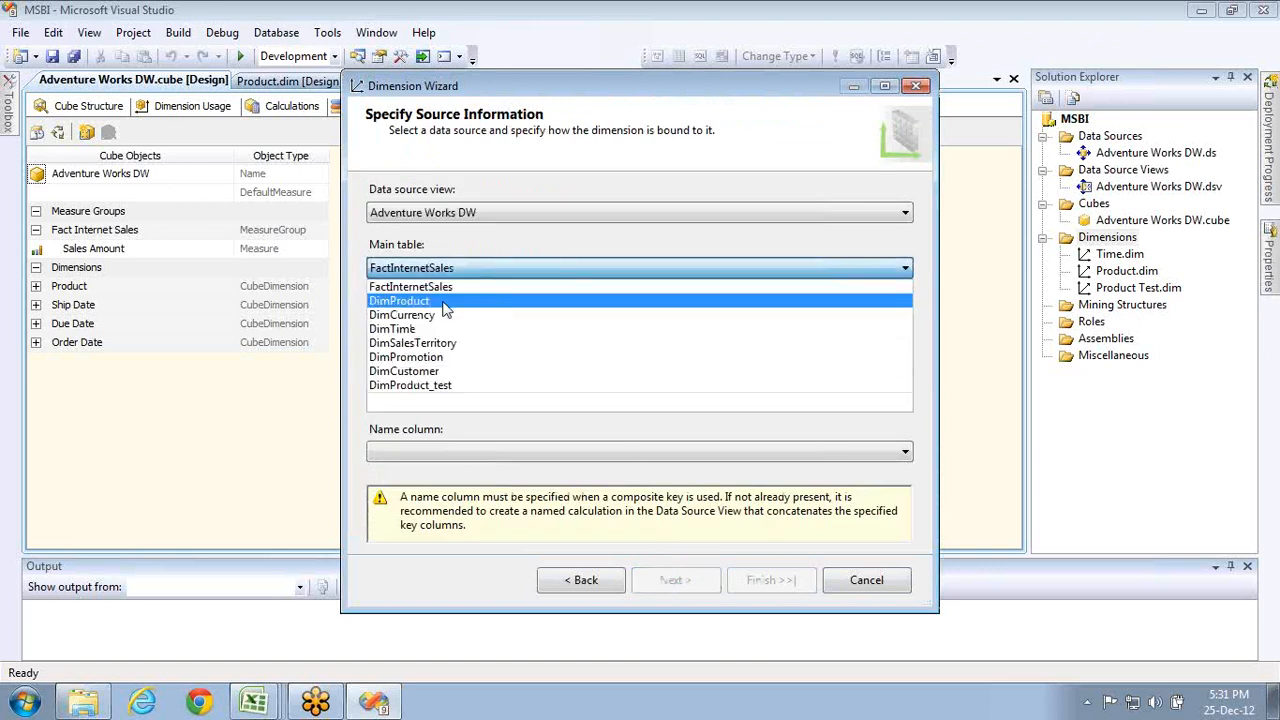
click(445, 316)
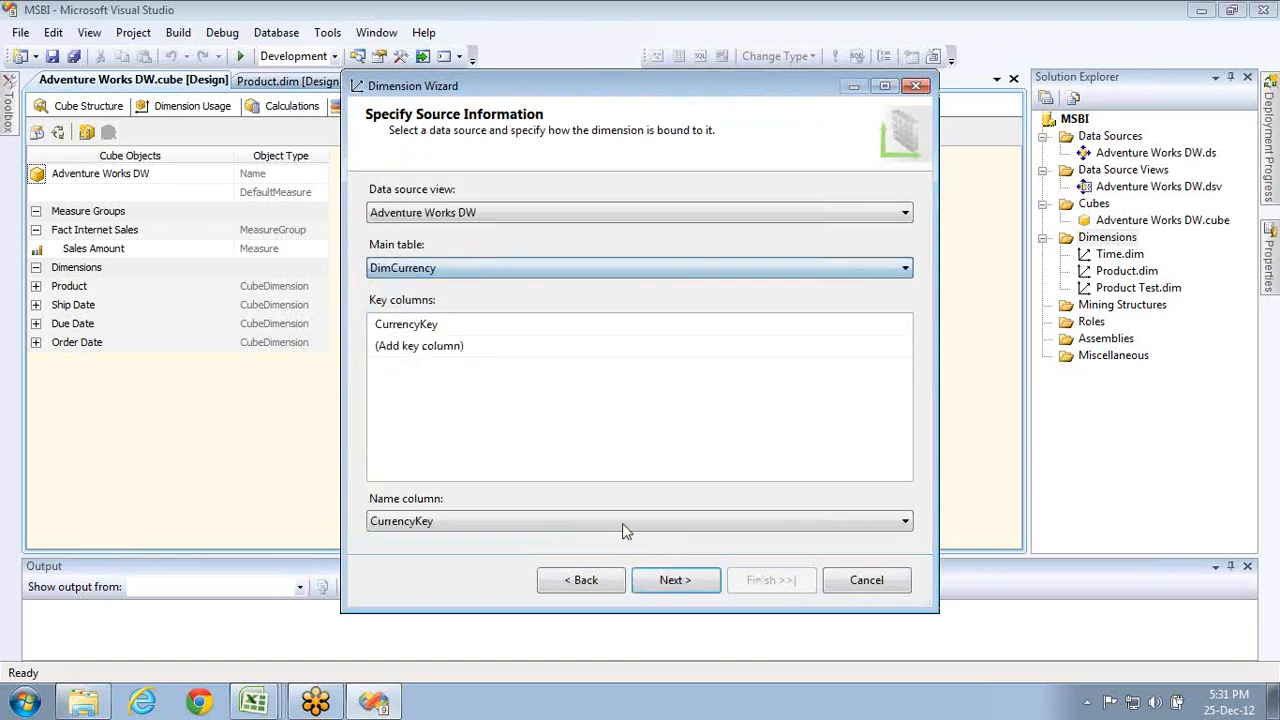
click(672, 580)
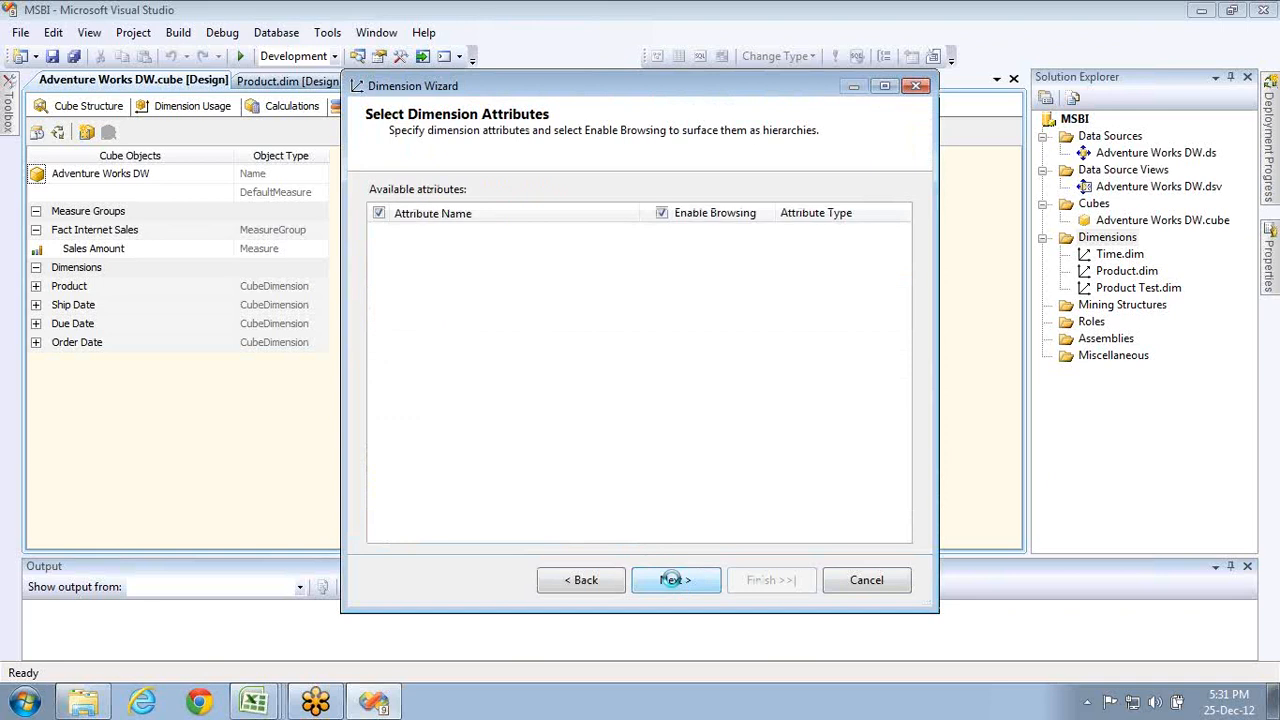
click(379, 213)
click(665, 578)
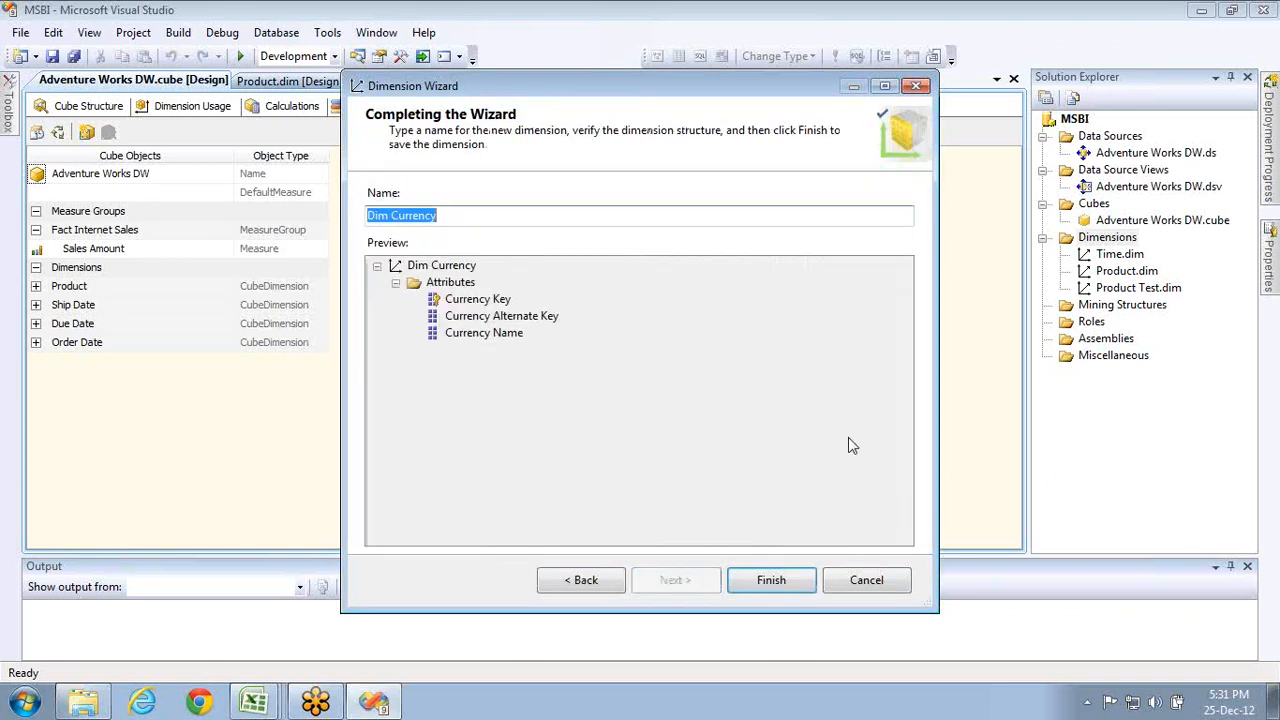
click(760, 582)
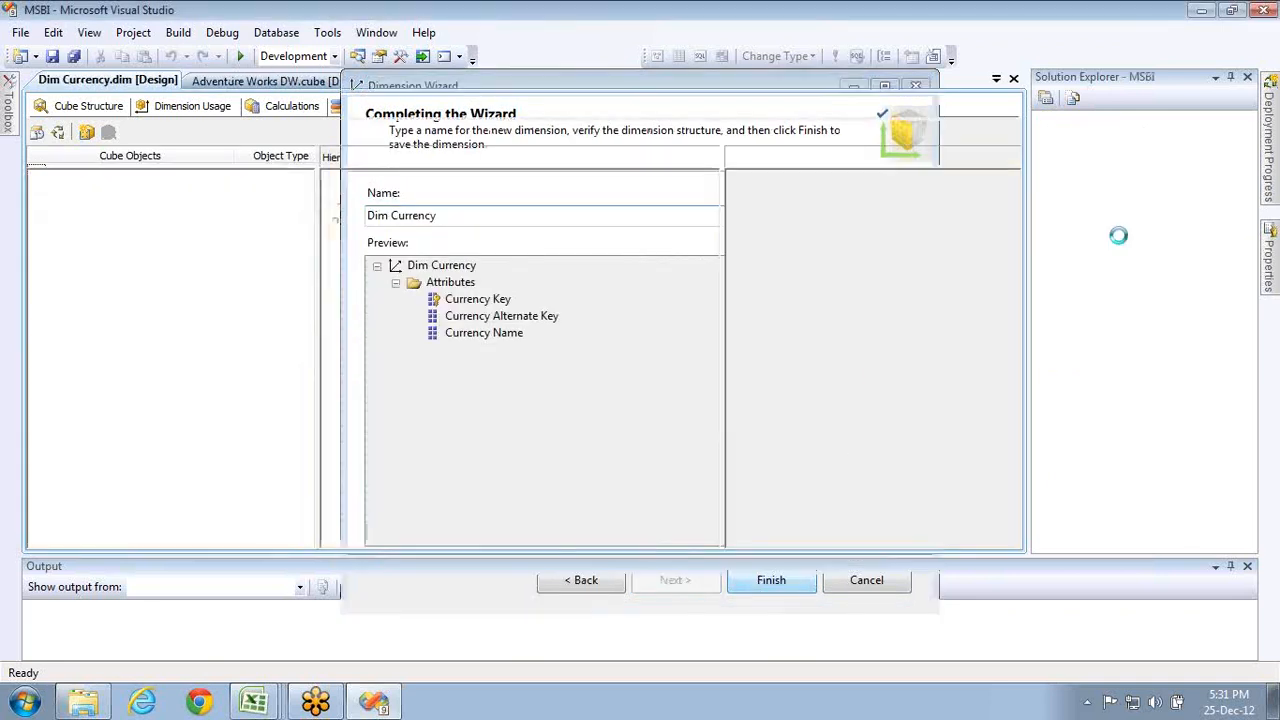
- Create a new dimension from the existing DimSalesTerritory table, including all available attributes with browsing enabled
right_click(1102, 238)
click(1141, 250)
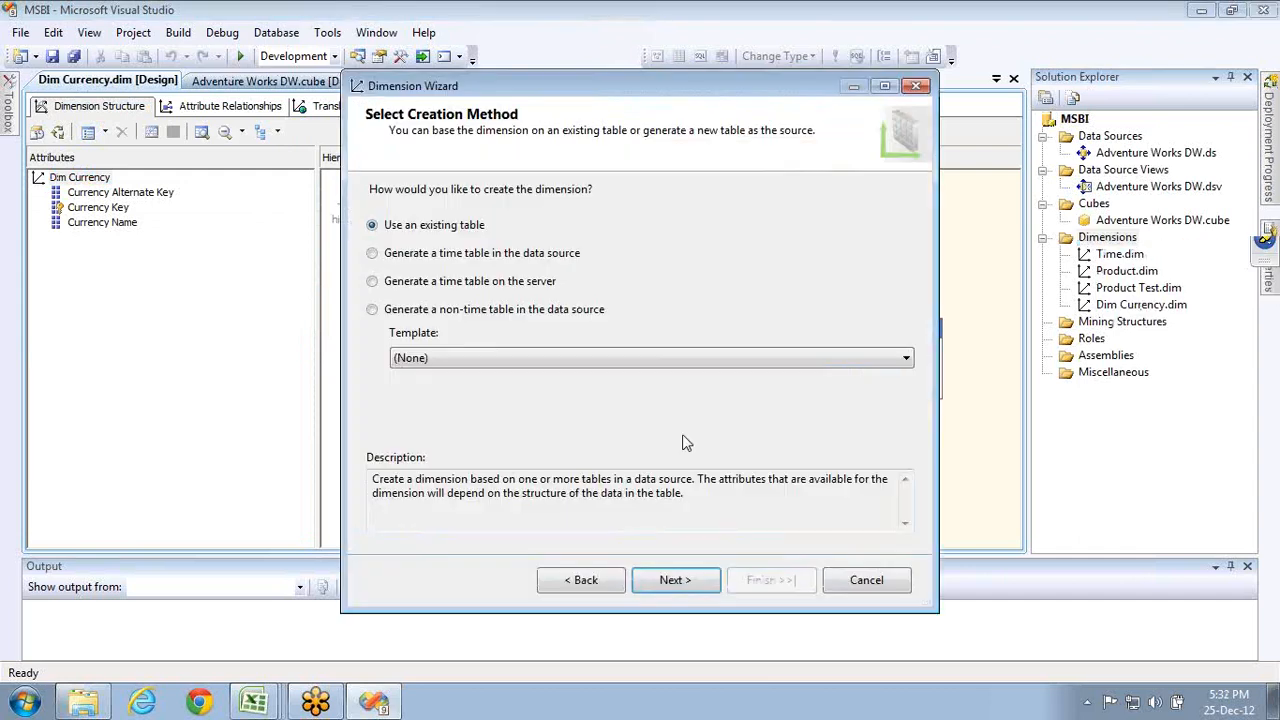
click(676, 580)
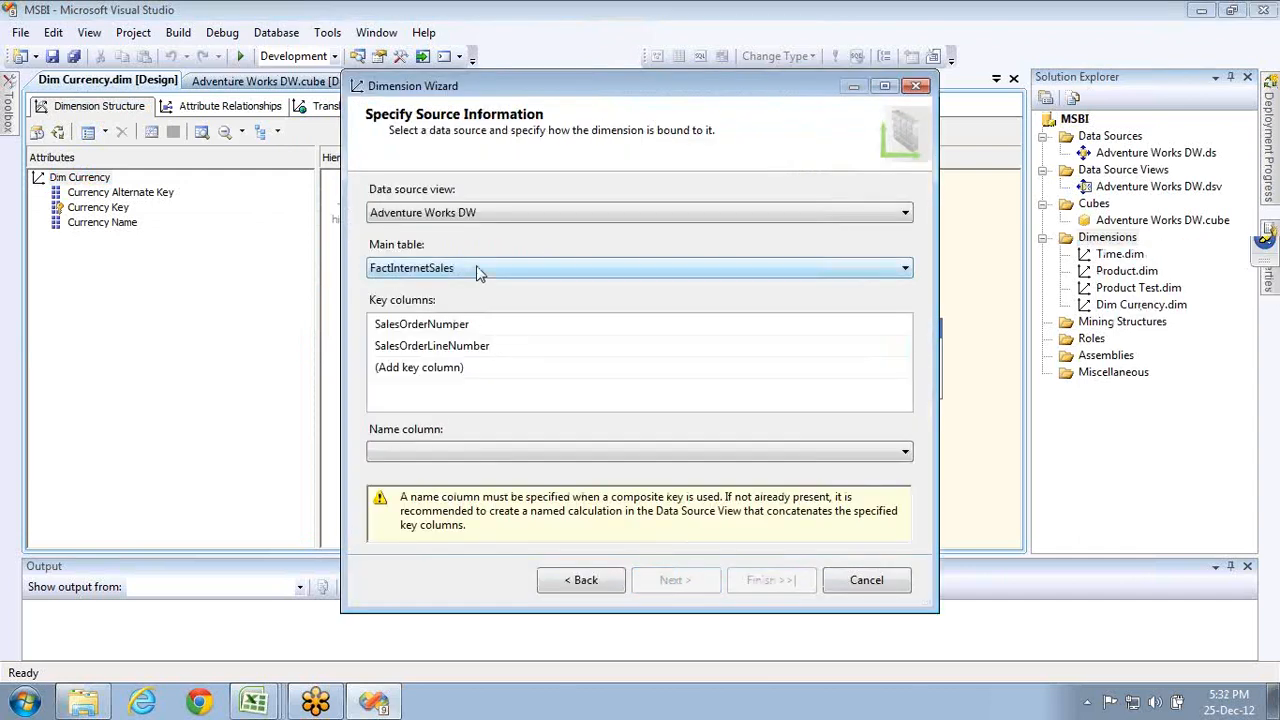
click(477, 272)
click(435, 342)
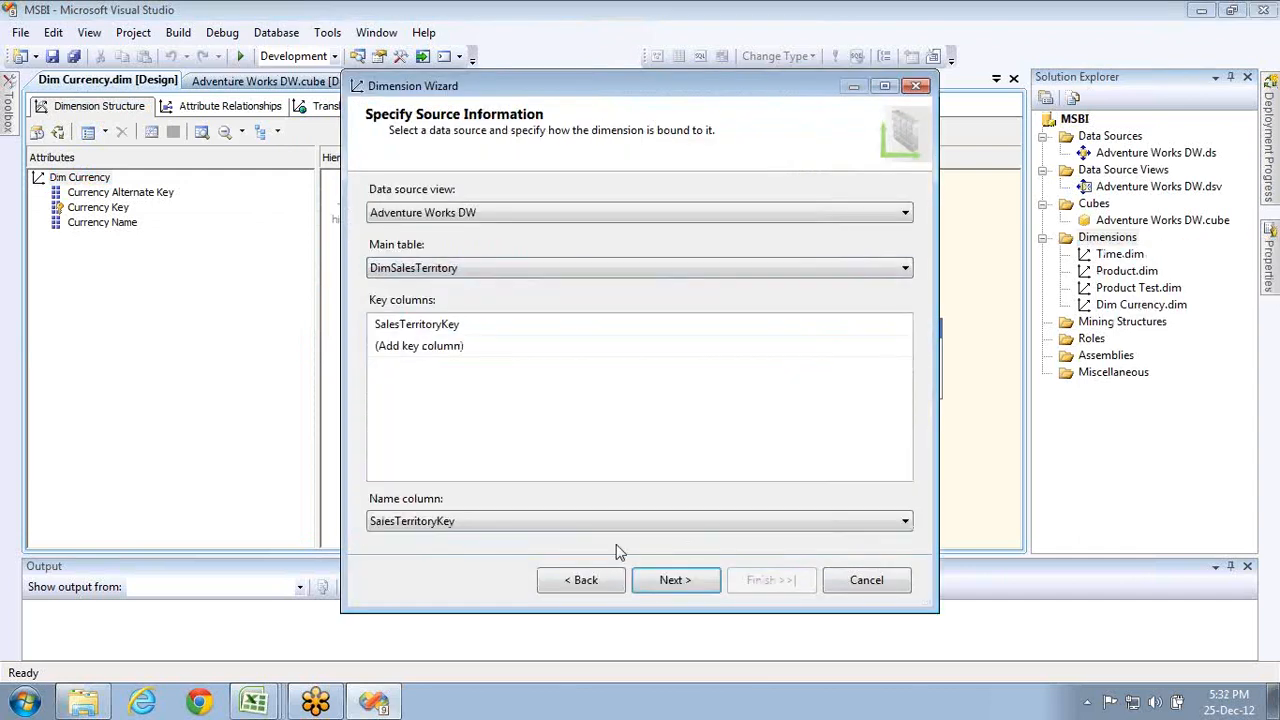
click(673, 580)
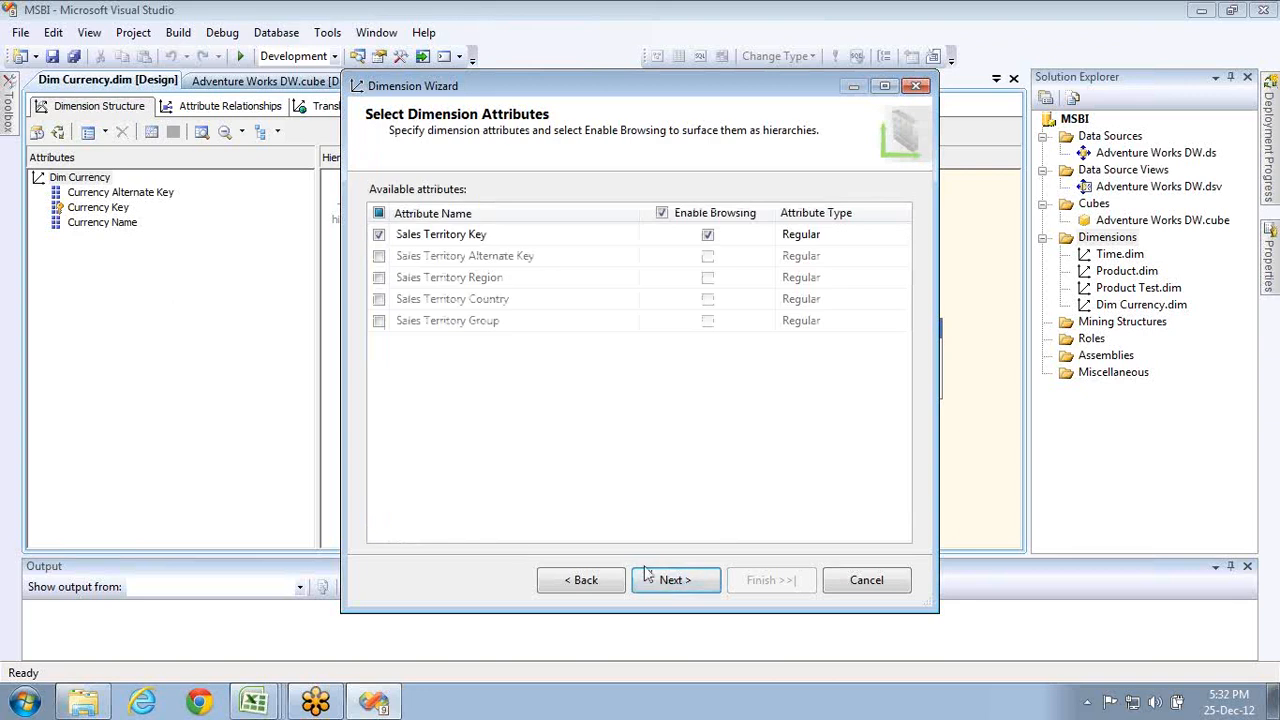
click(379, 213)
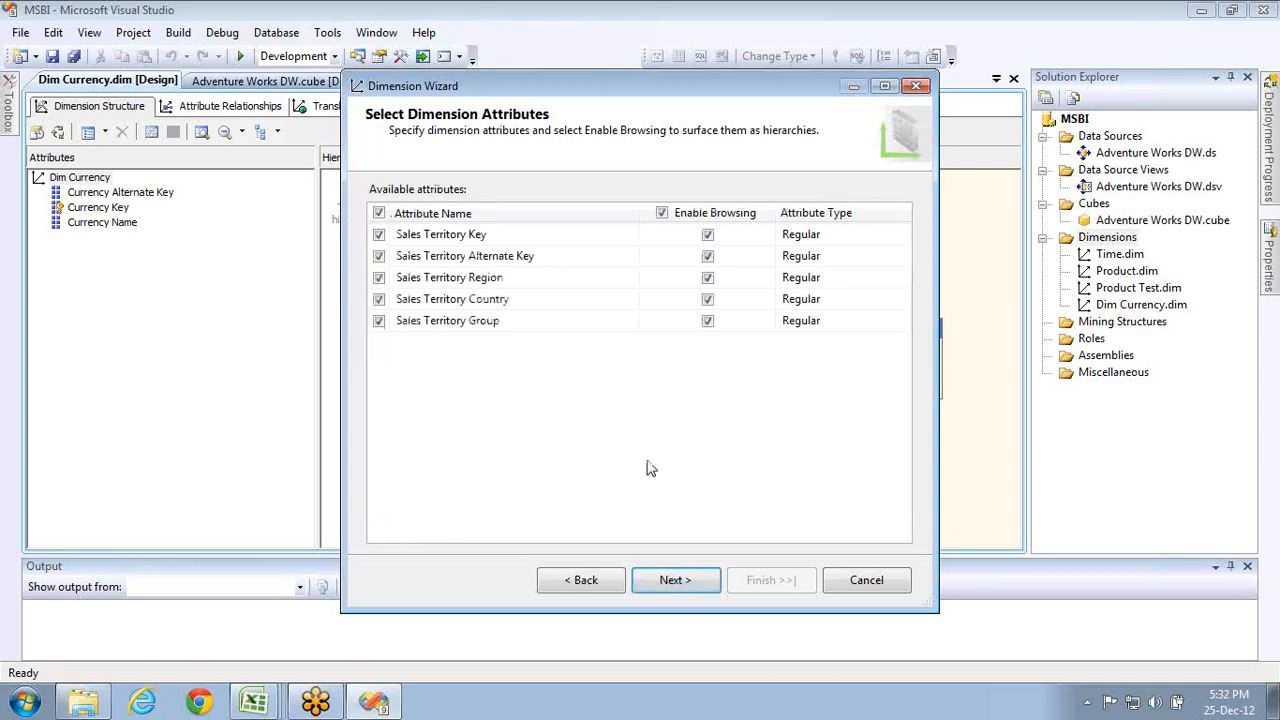
click(675, 578)
click(764, 578)
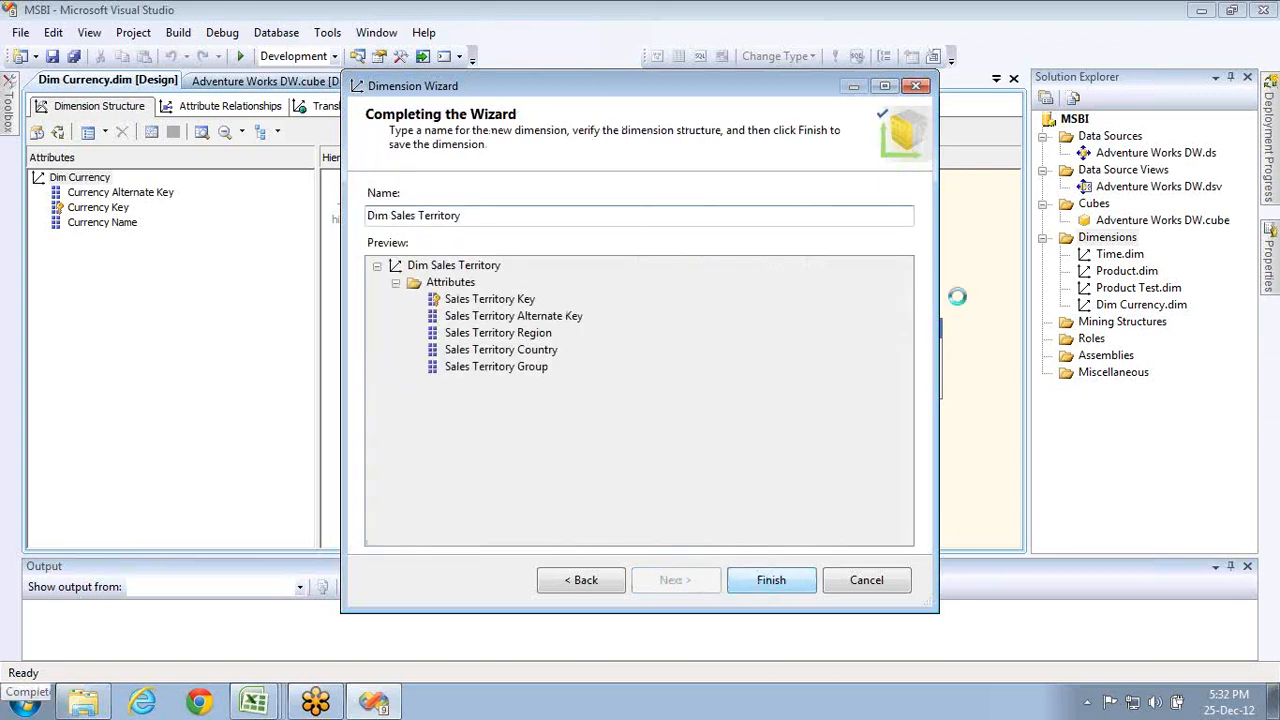
right_click(1104, 238)
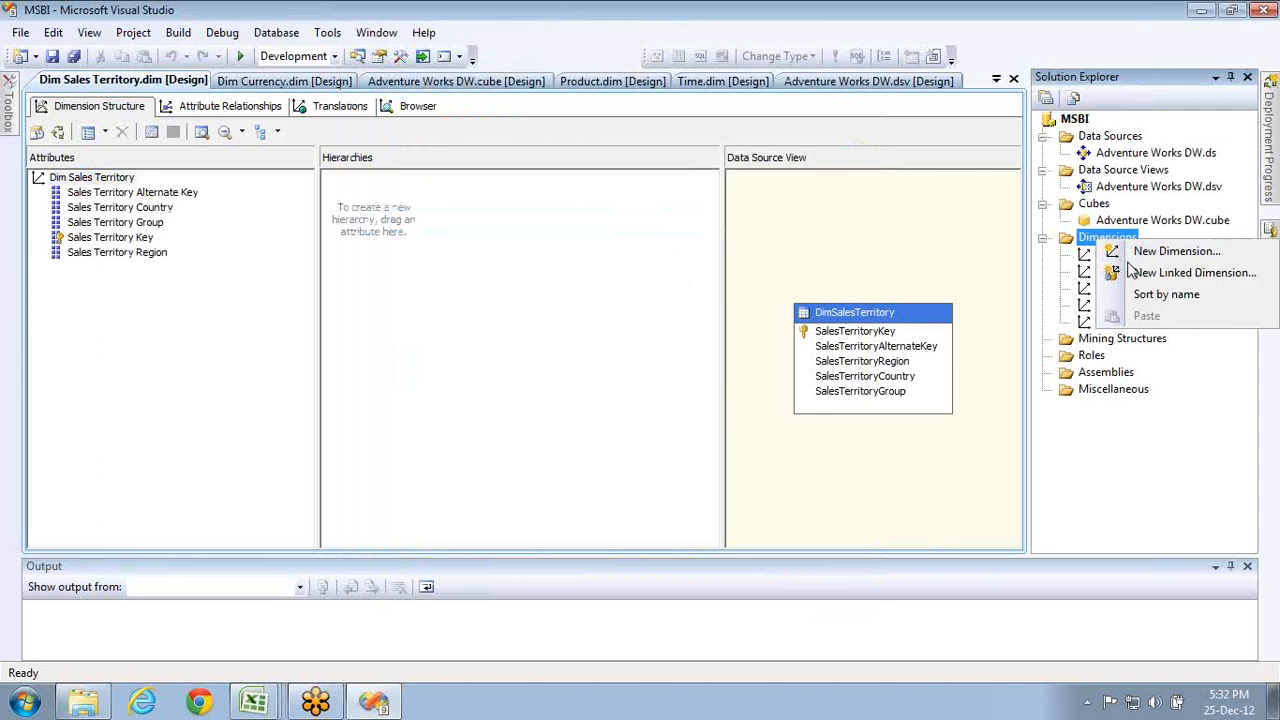
click(1130, 272)
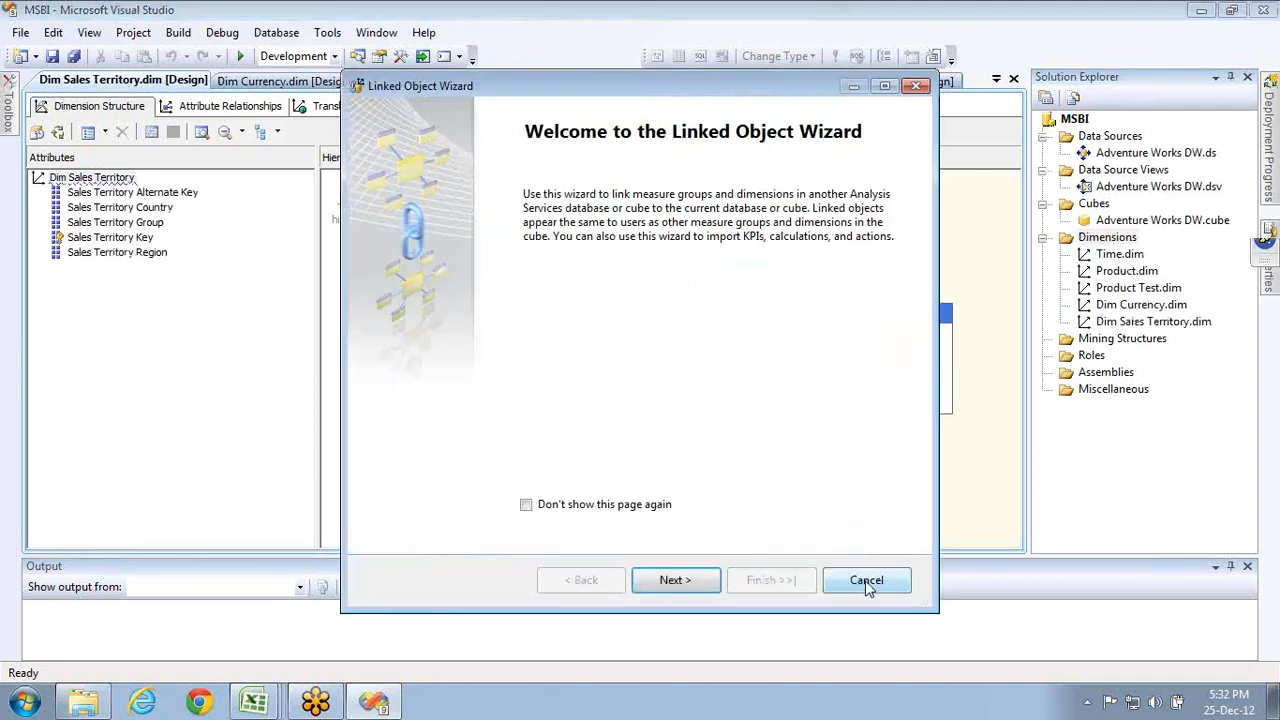
click(866, 581)
- Create a new dimension from the existing DimCustomer table, including all available attributes with browsing enabled
right_click(1108, 242)
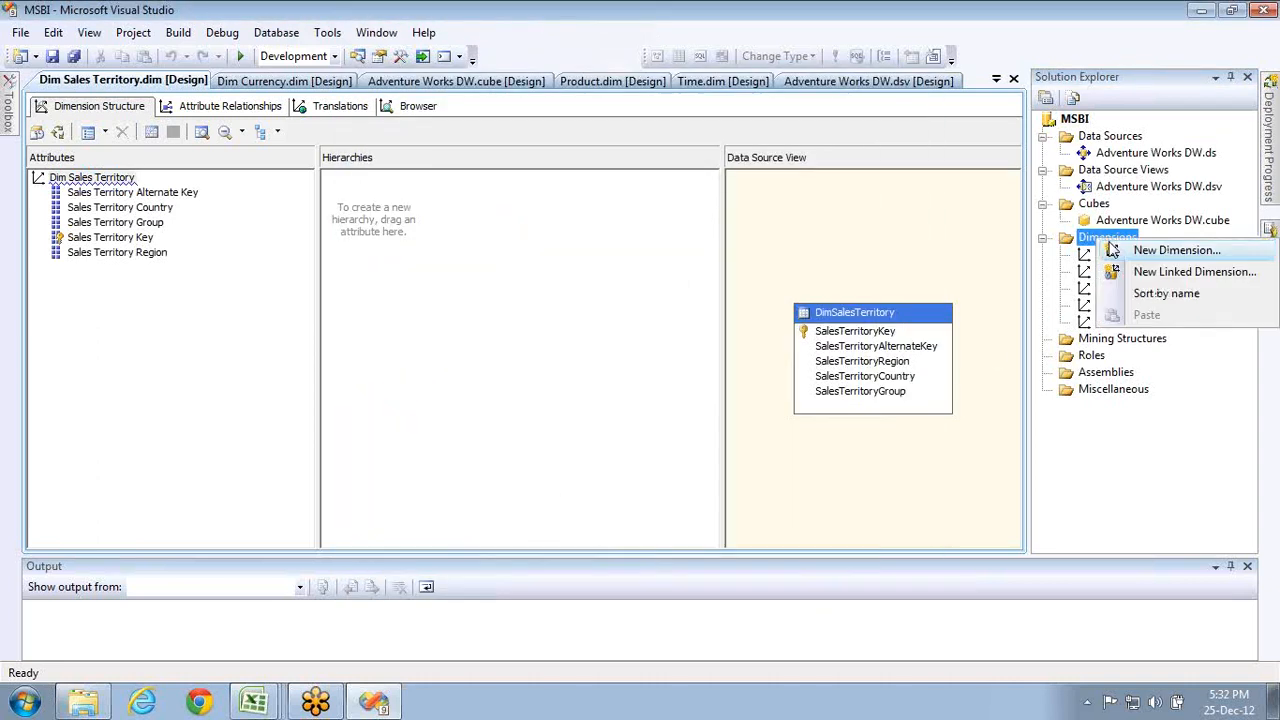
click(1130, 252)
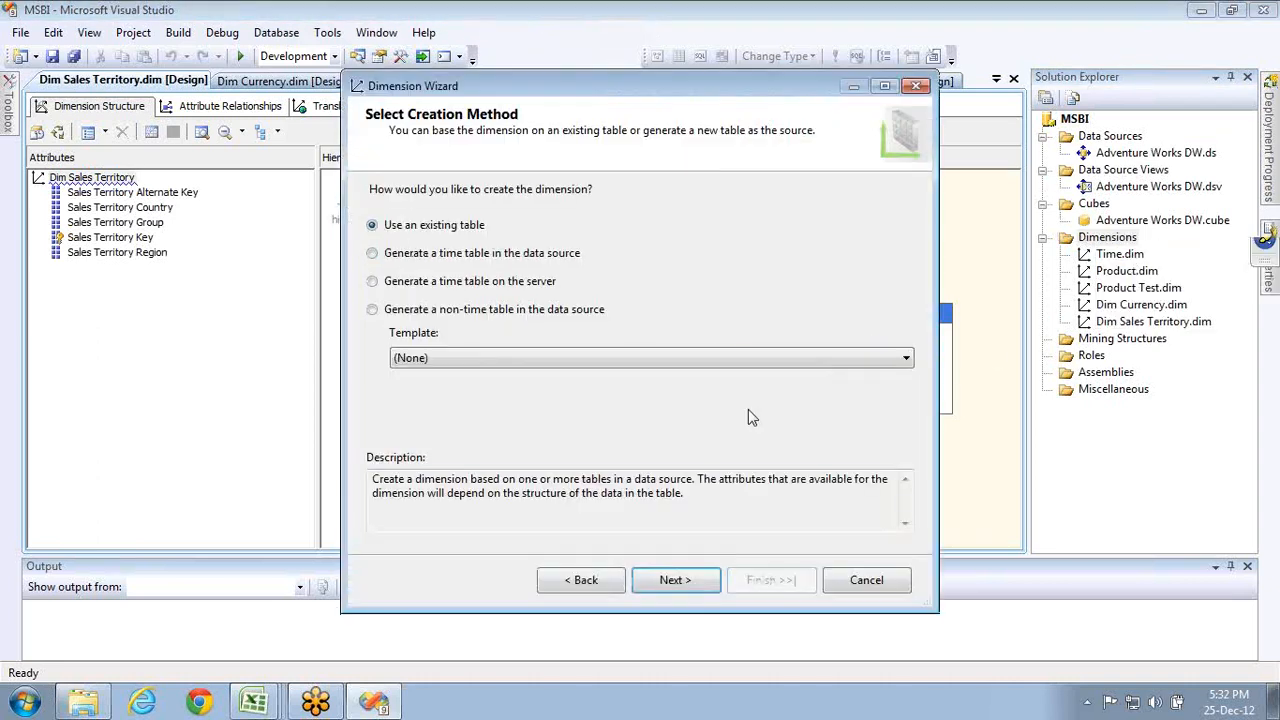
click(674, 580)
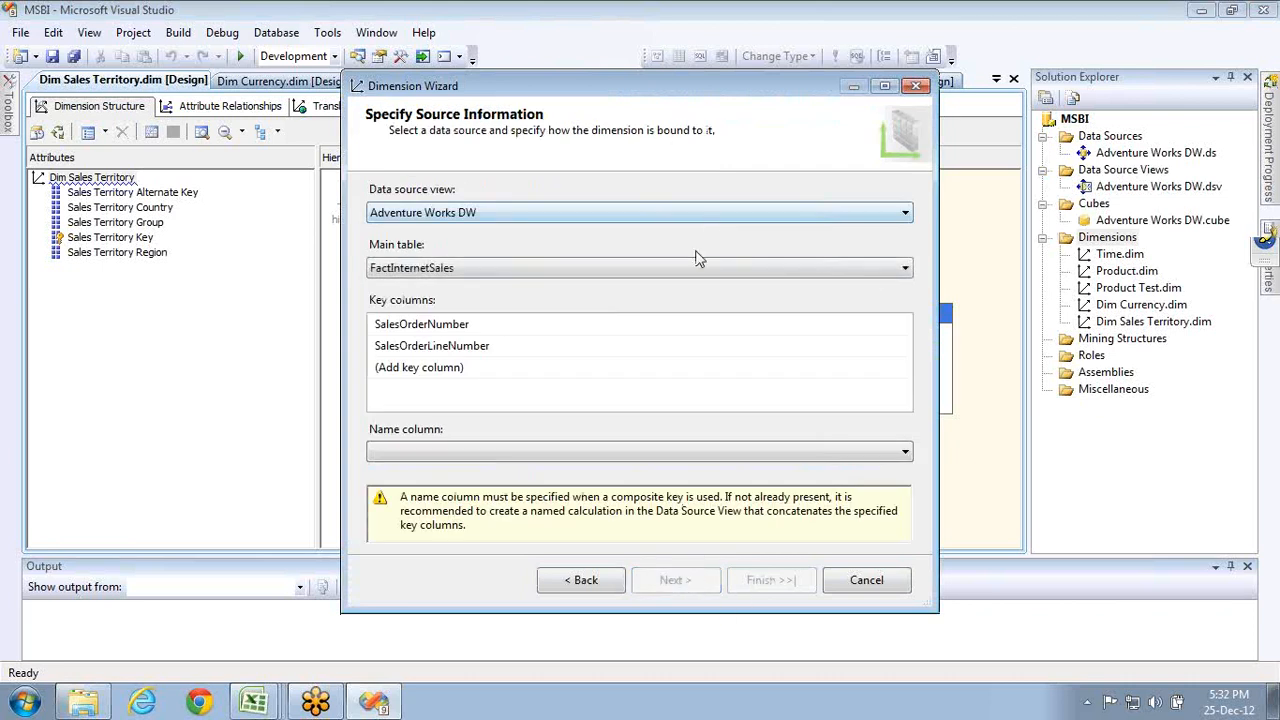
click(695, 270)
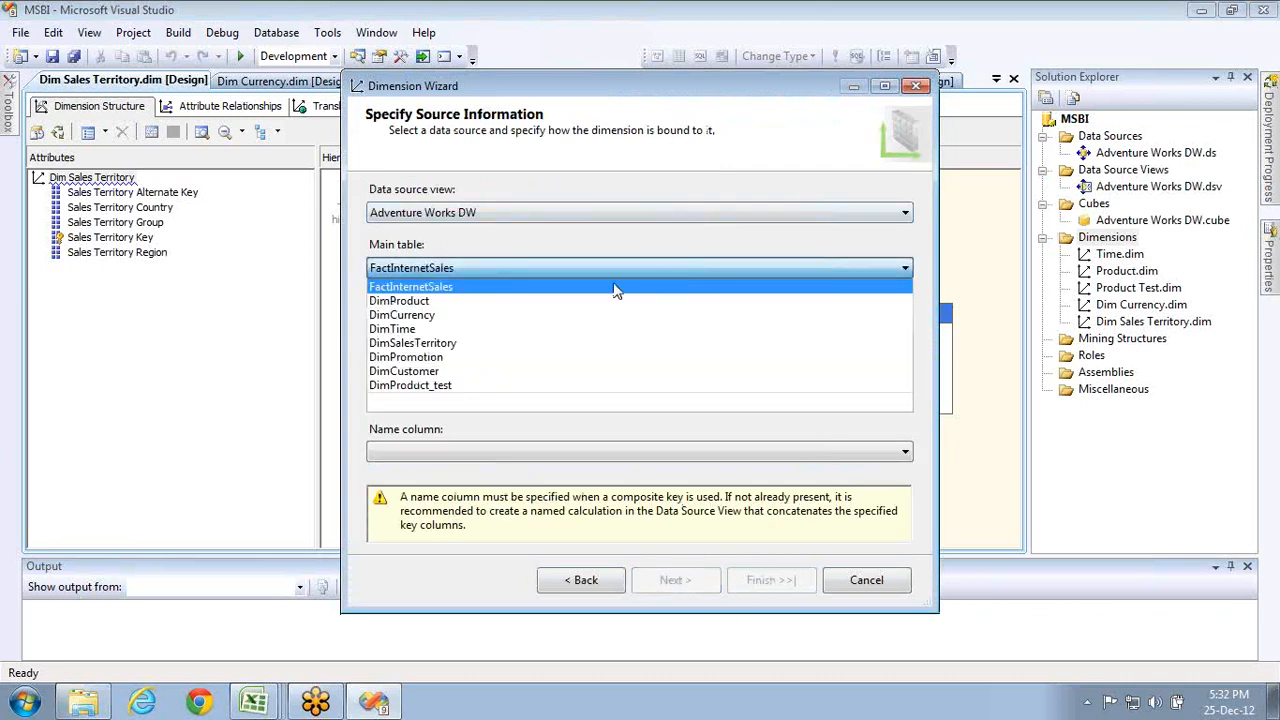
click(527, 373)
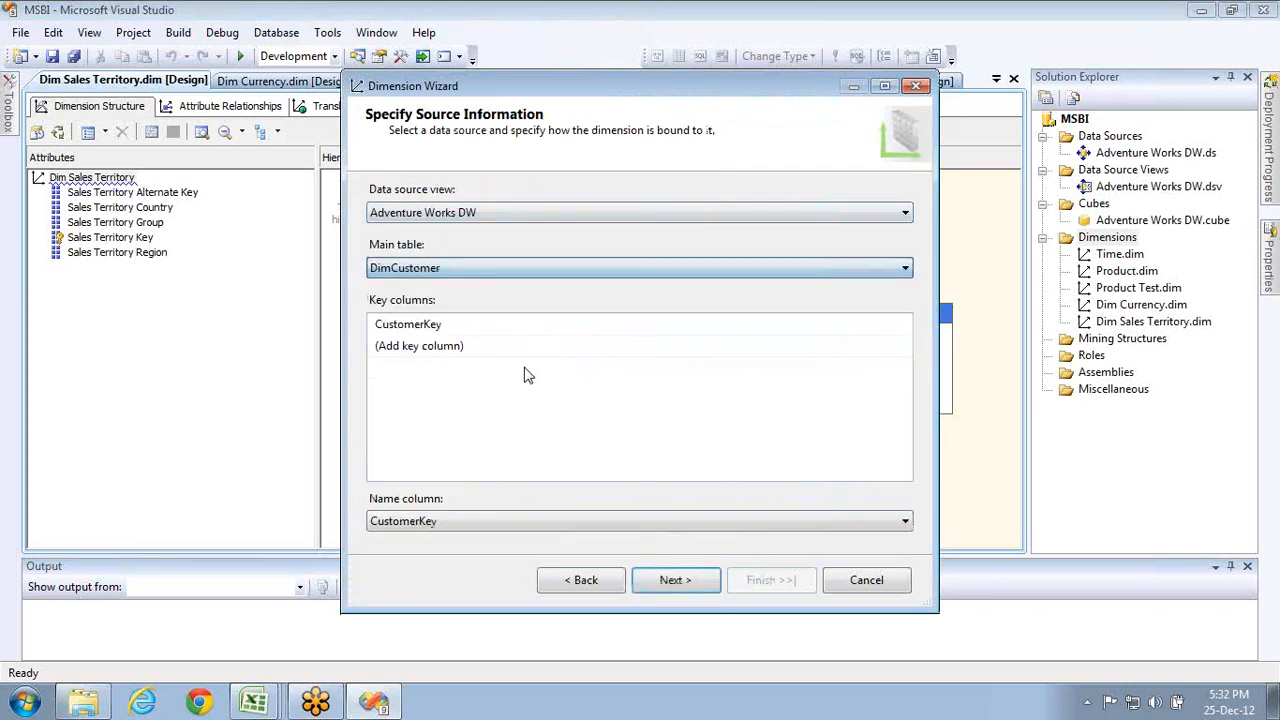
click(672, 581)
click(379, 213)
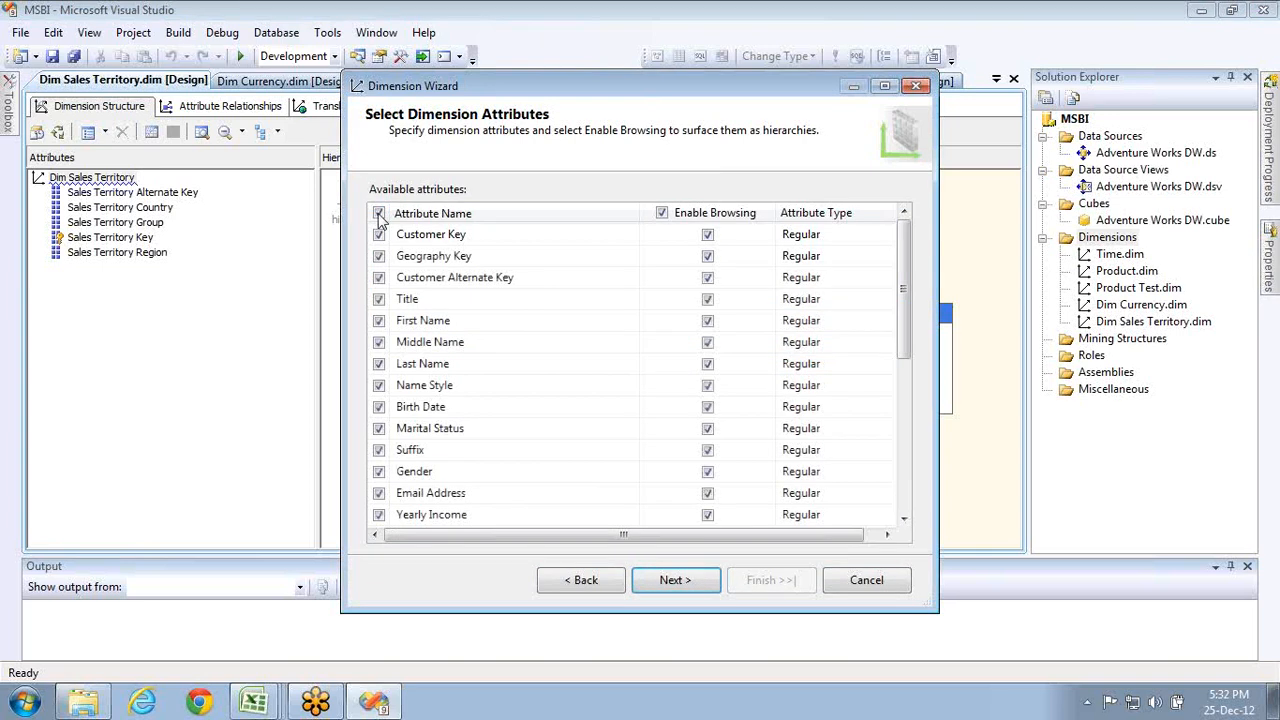
click(672, 580)
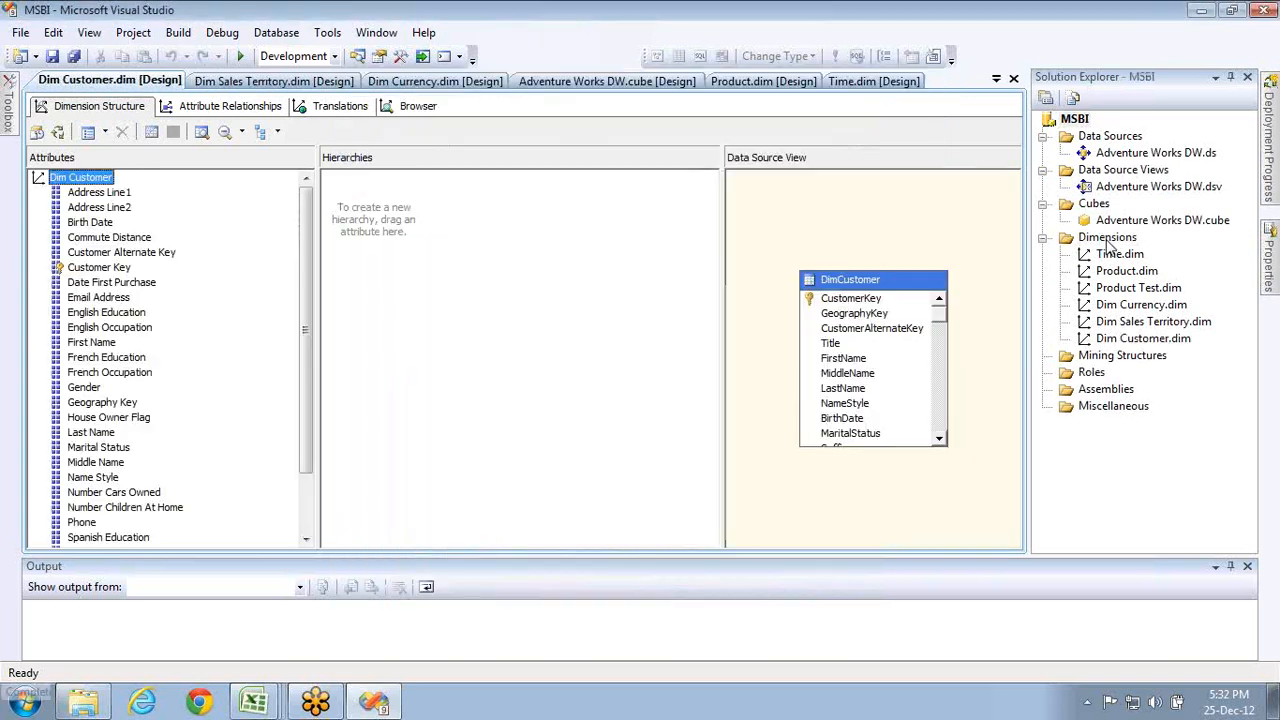
- Create a new dimension from the existing DimPromotion table, including all available attributes with browsing enabled
right_click(1107, 242)
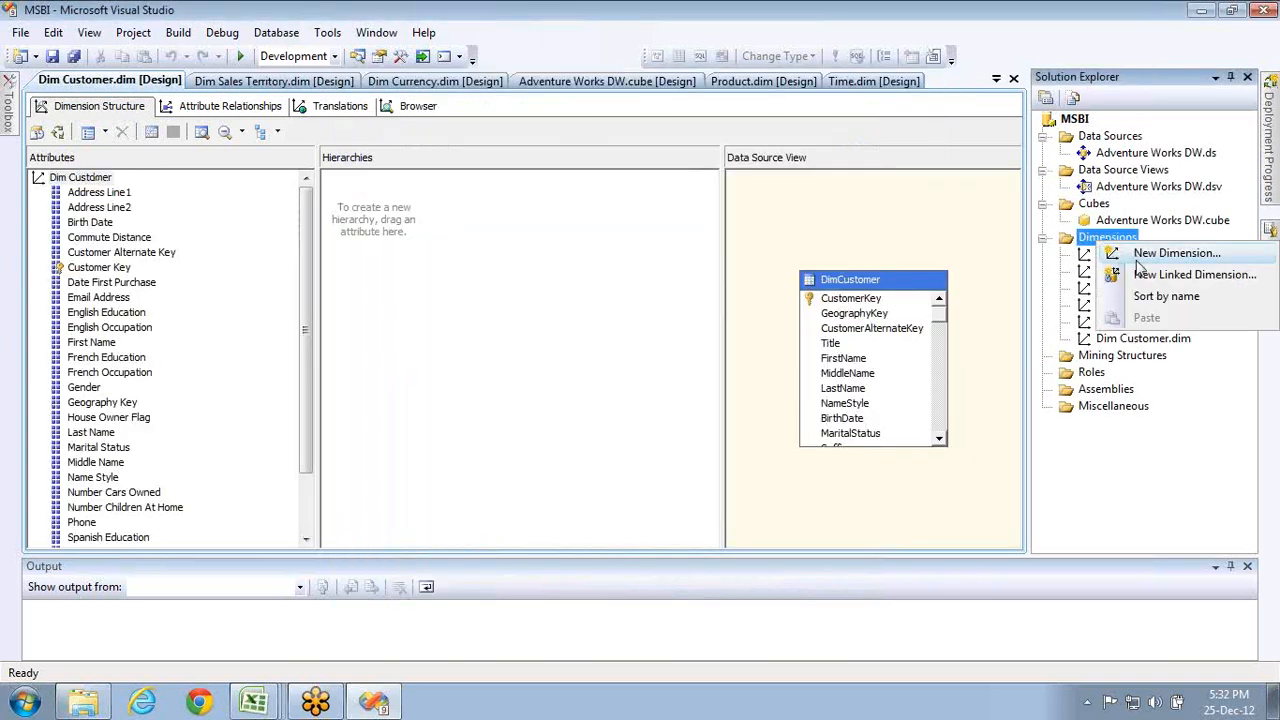
click(1137, 259)
click(674, 580)
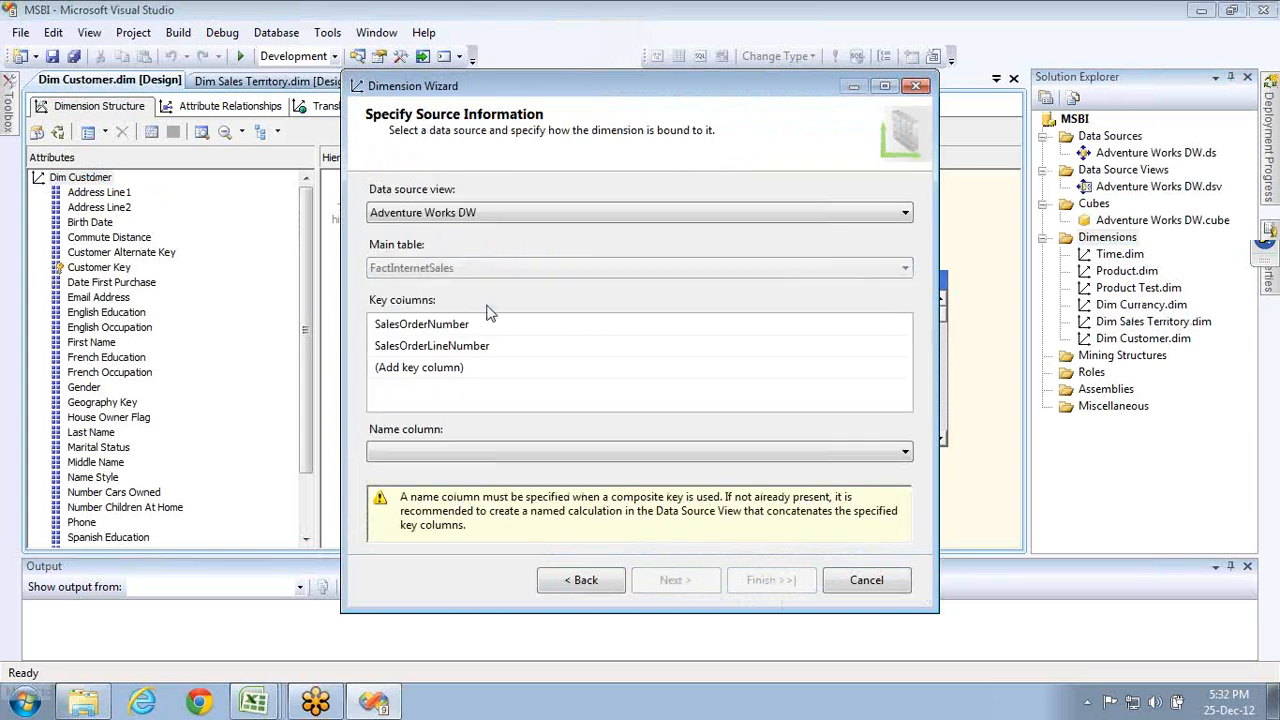
click(478, 268)
click(471, 365)
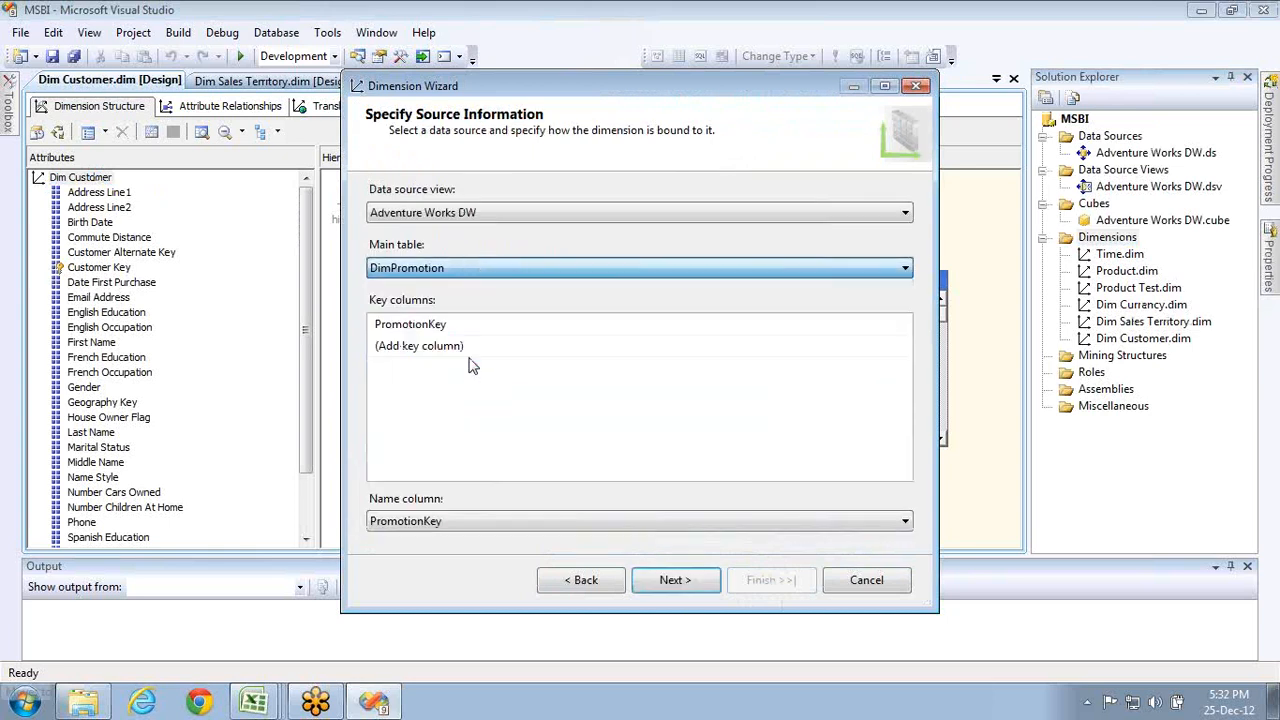
click(670, 580)
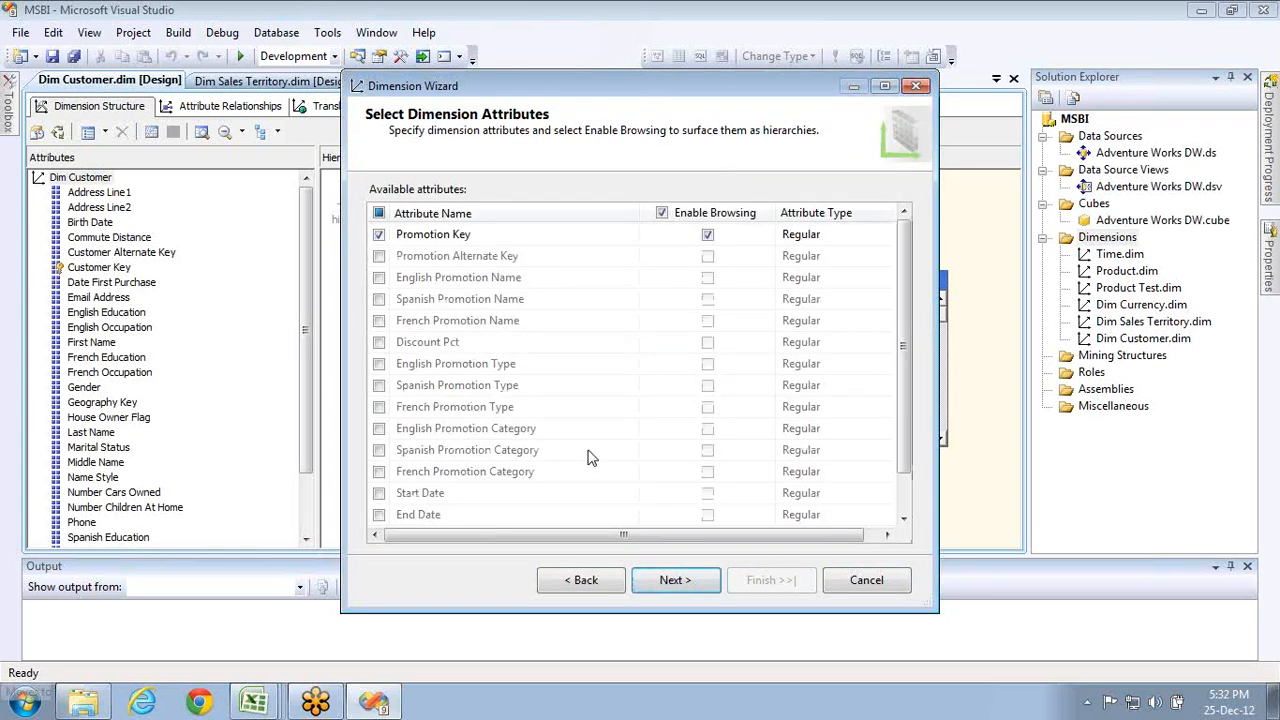
click(379, 213)
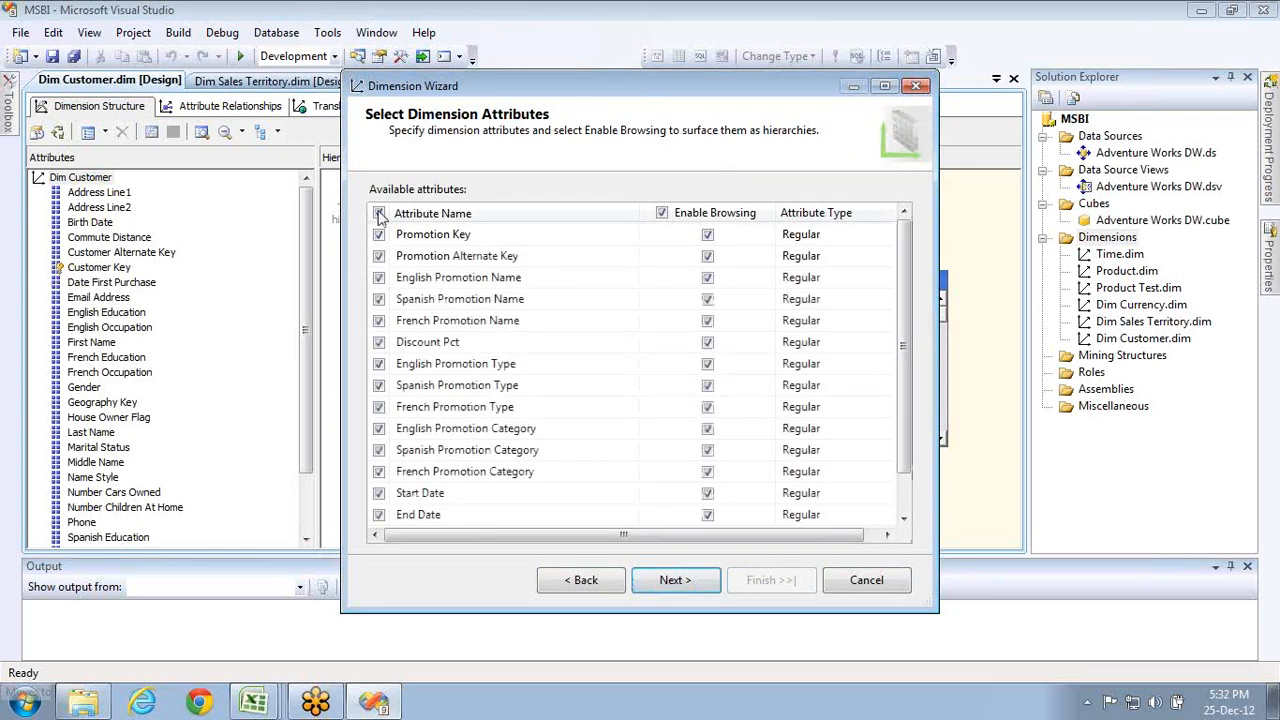
click(688, 580)
click(767, 582)
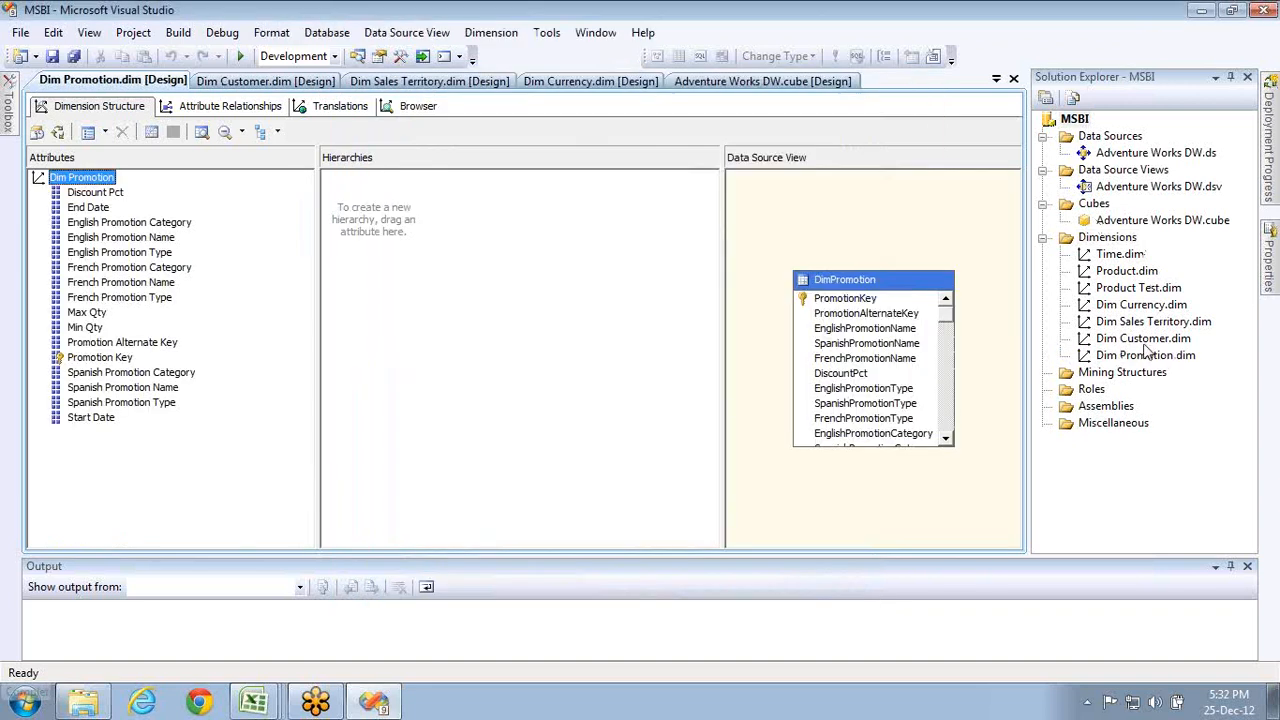
- Add the Dim Currency, Dim Customer, Dim Promotion, Dim Sales Territory and Product Test dimensions to the Adventure Works DW cube
double_click(1122, 222)
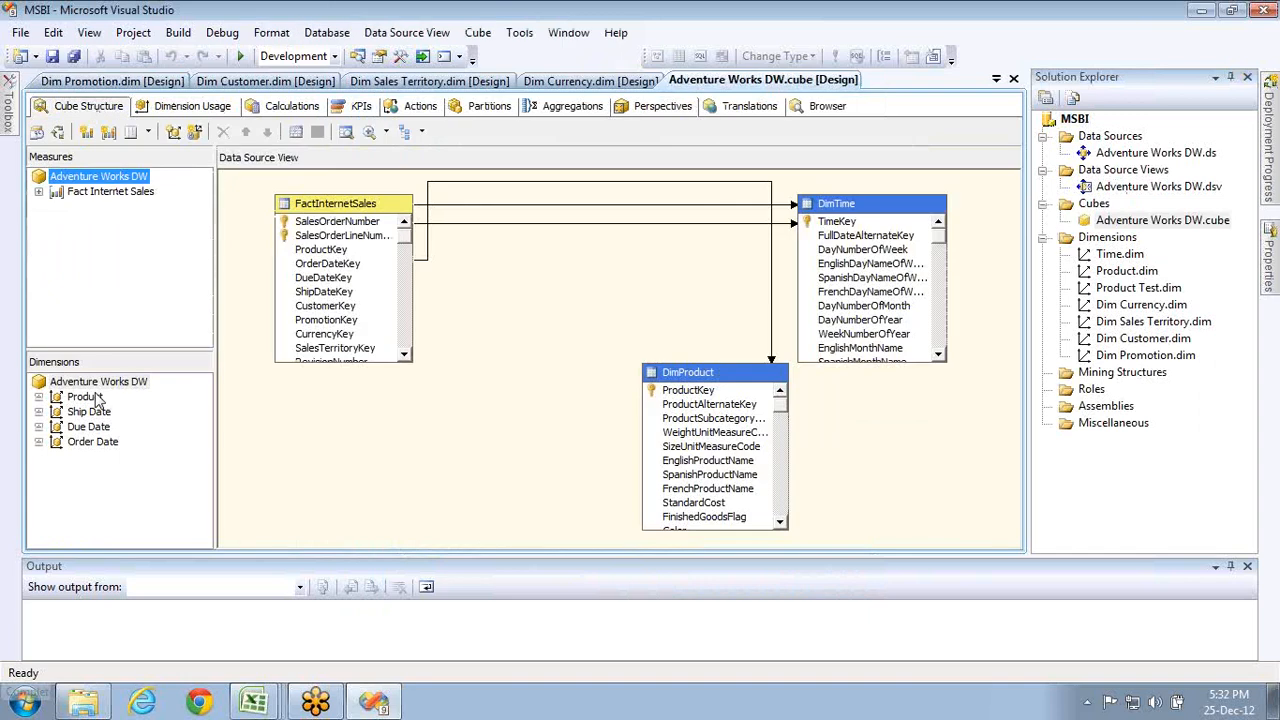
right_click(95, 382)
click(125, 395)
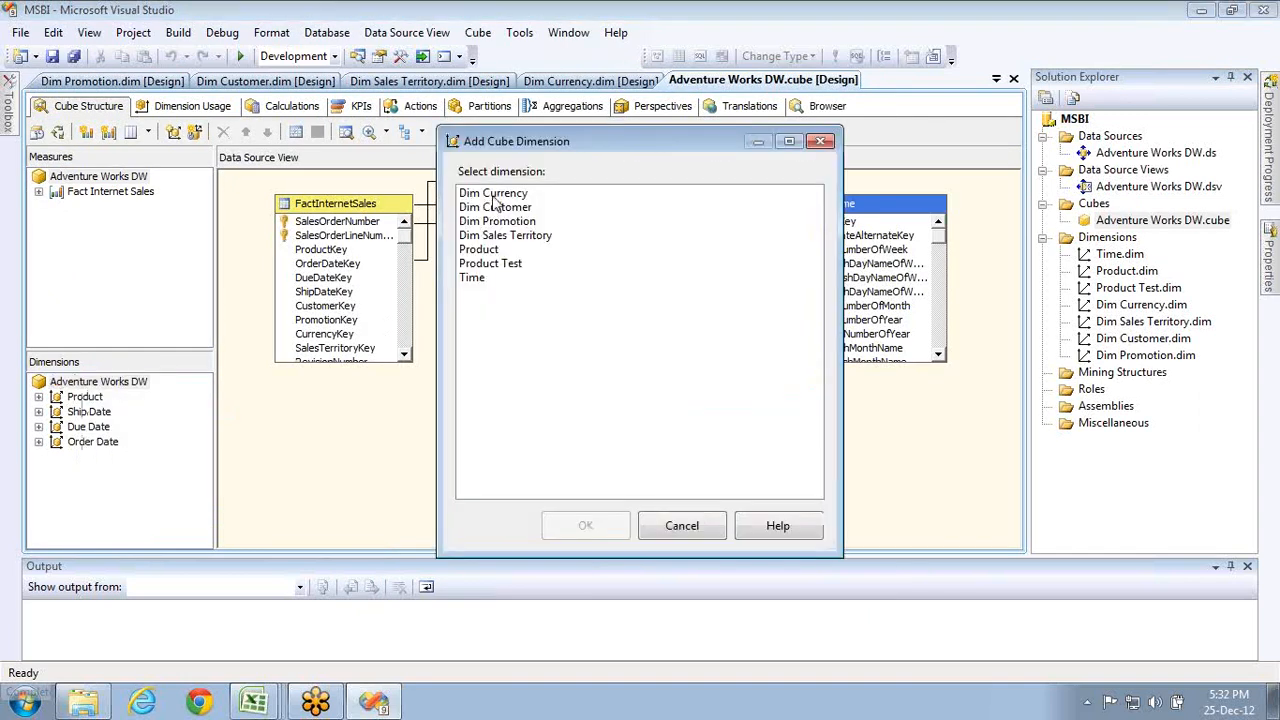
click(493, 199)
ctrl+click(496, 208)
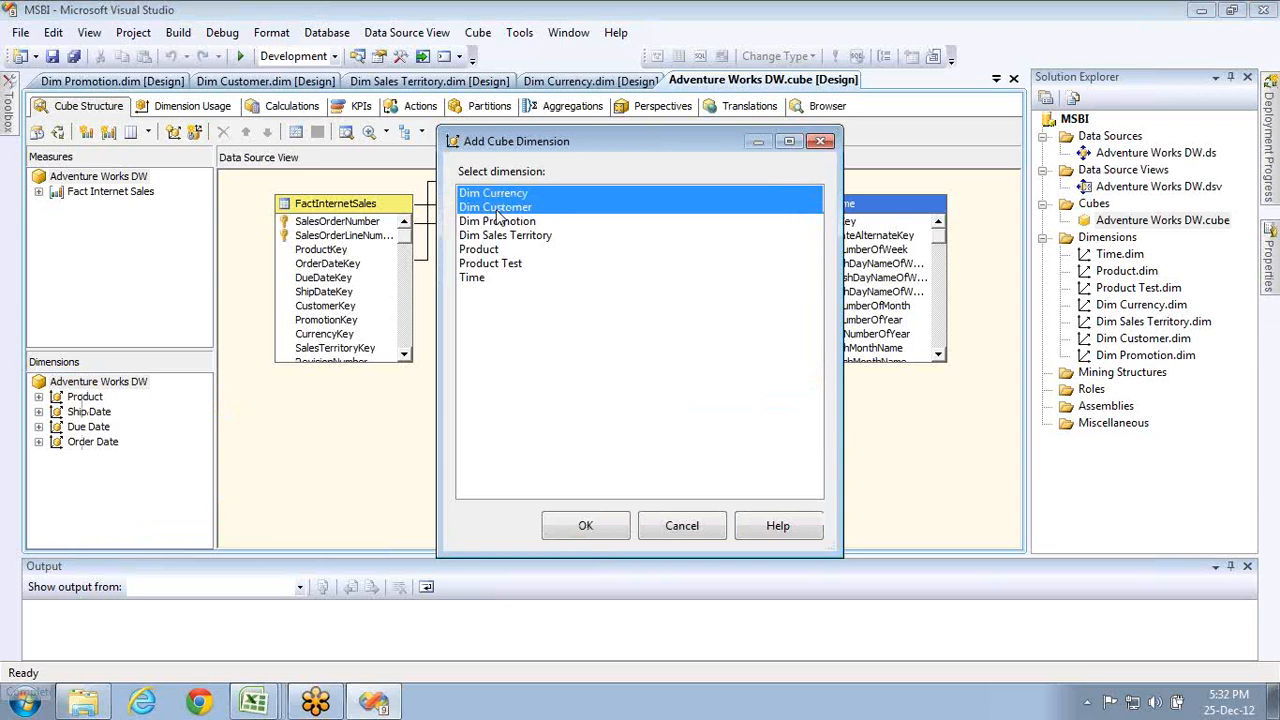
ctrl+click(505, 221)
ctrl+click(508, 235)
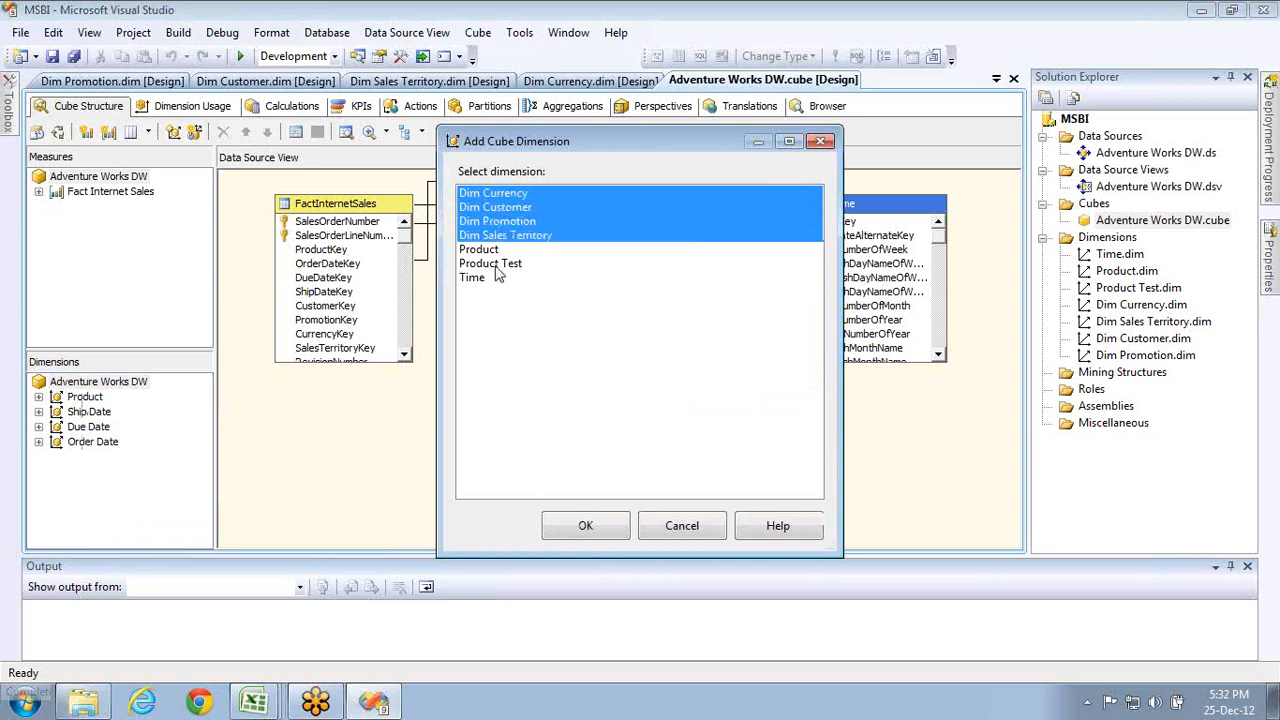
ctrl+click(498, 264)
click(586, 525)
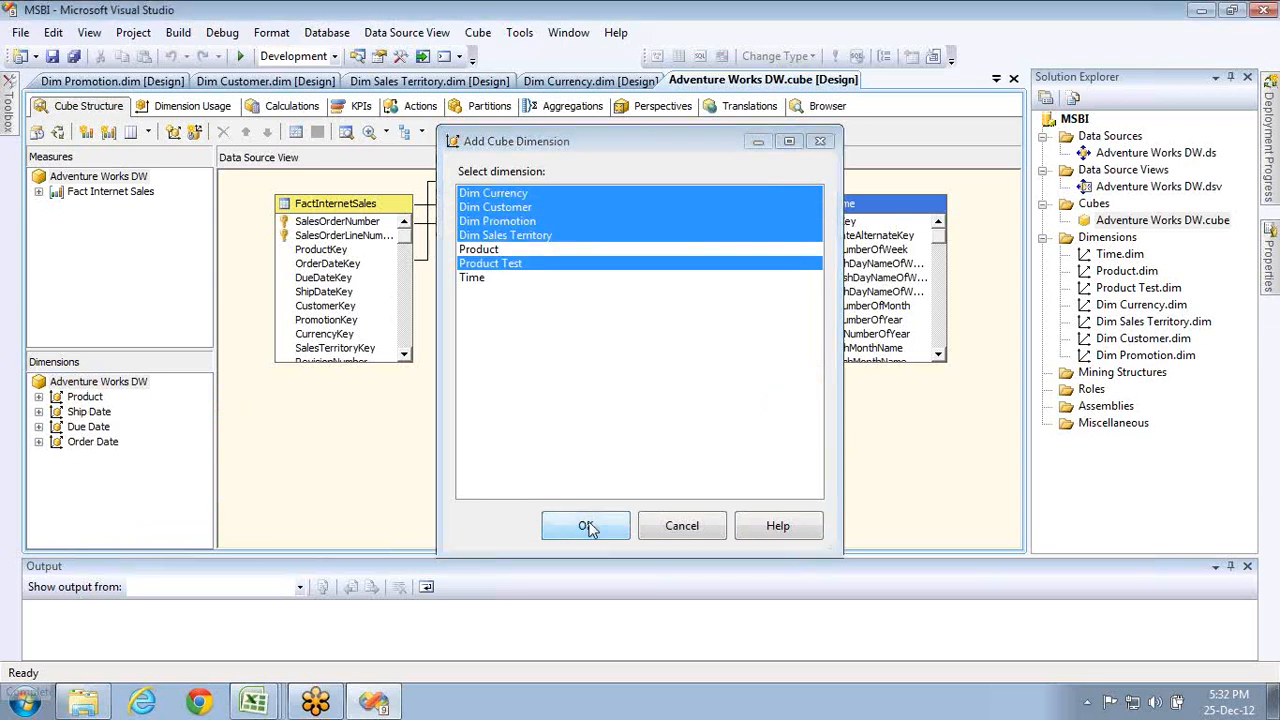
click(193, 110)
click(88, 106)
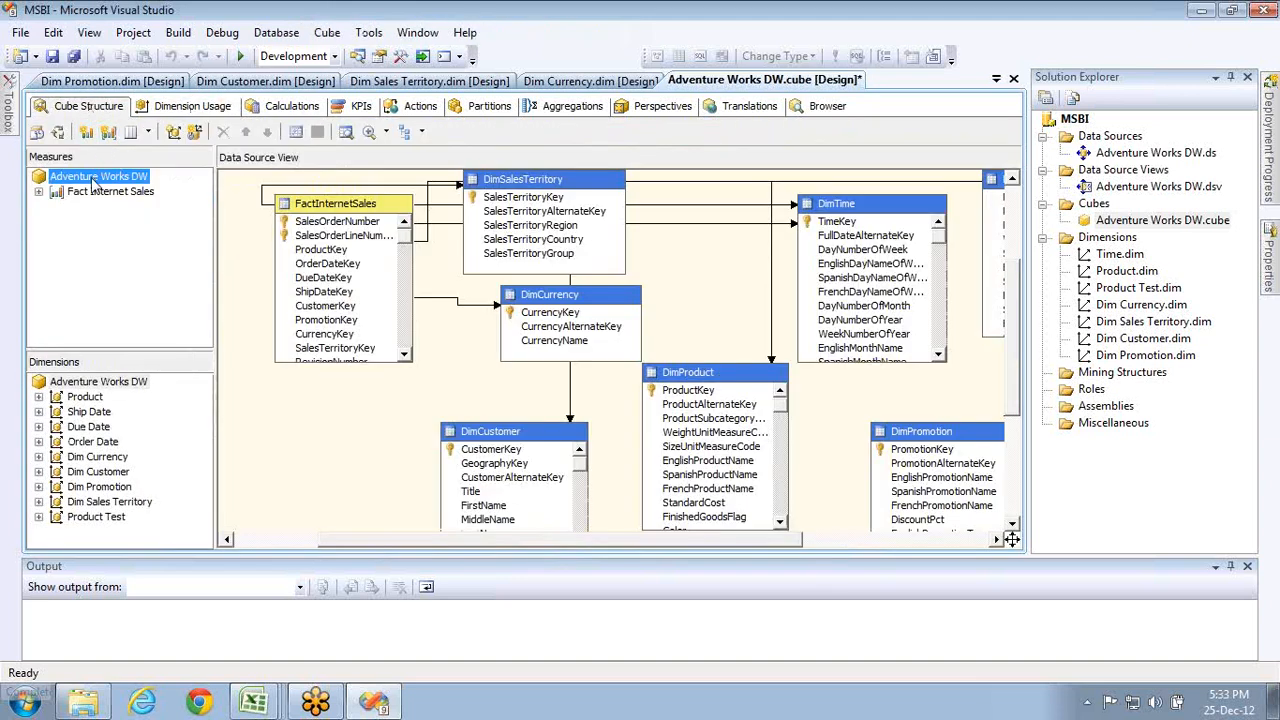
right_click(93, 184)
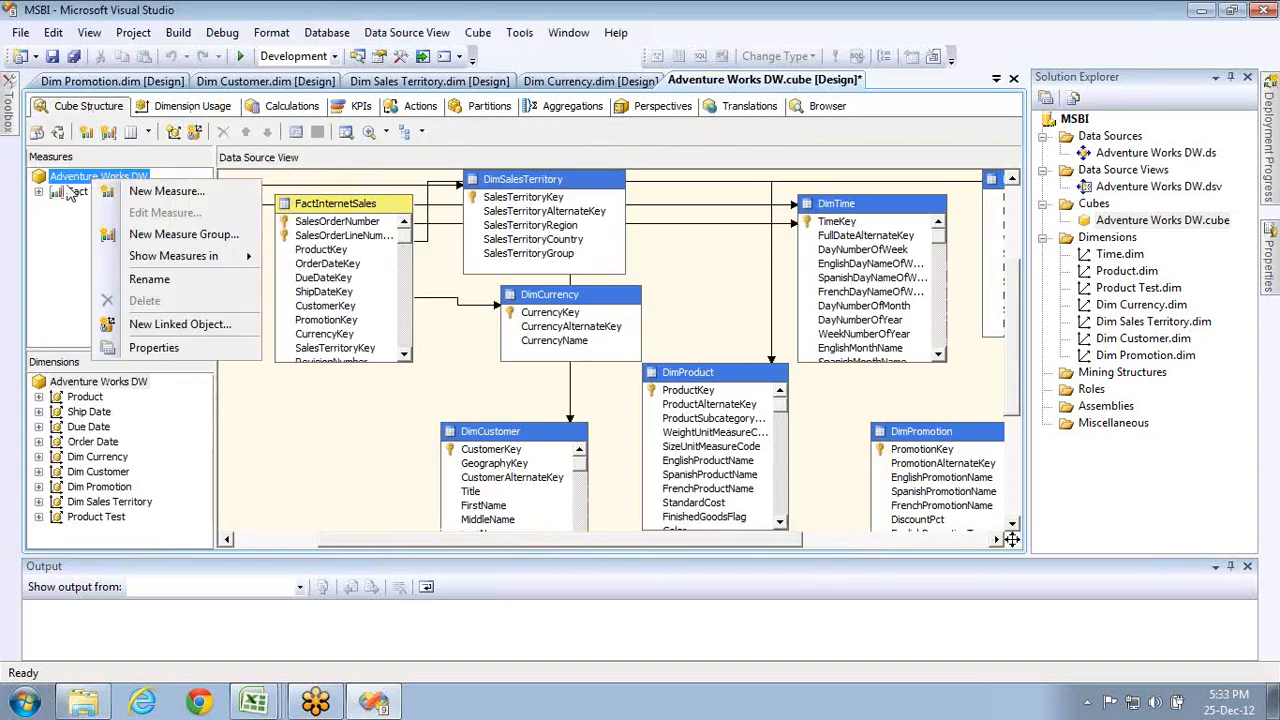
click(147, 238)
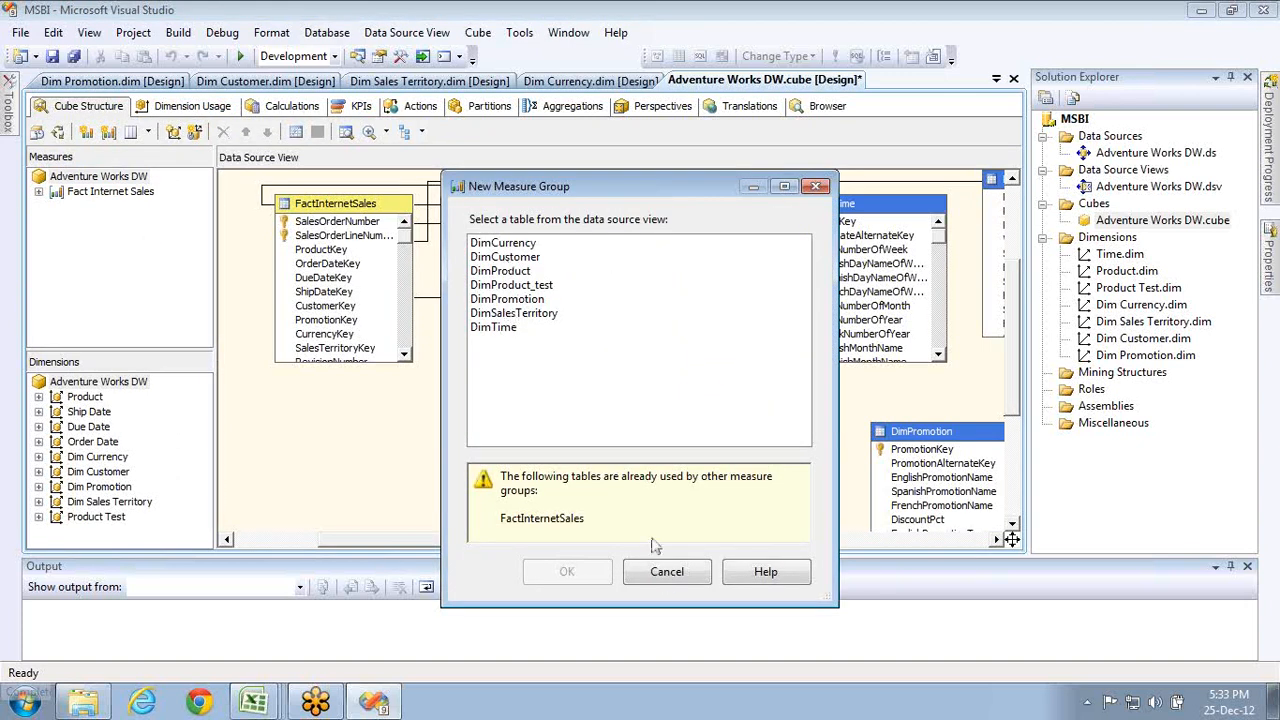
click(667, 574)
- Delete the Fact Internet Sales measure group and recreate it from the FactInternetSales table
click(110, 192)
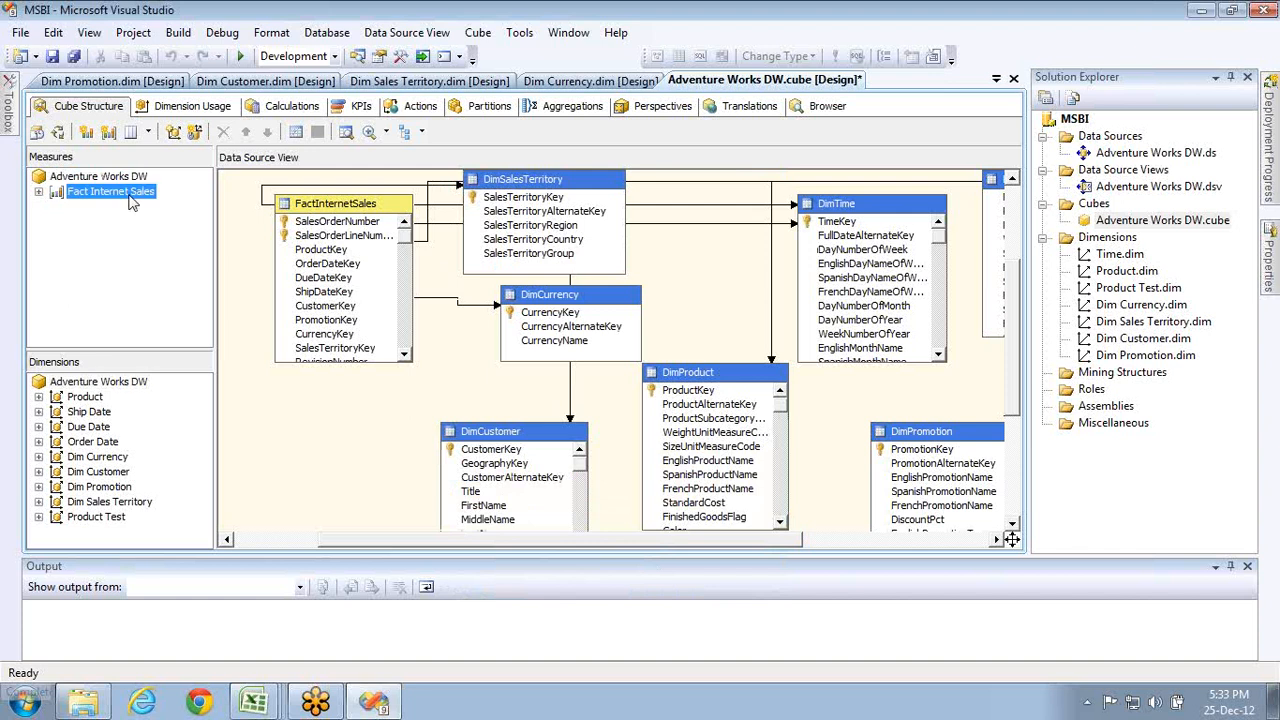
key(Delete)
key(Return)
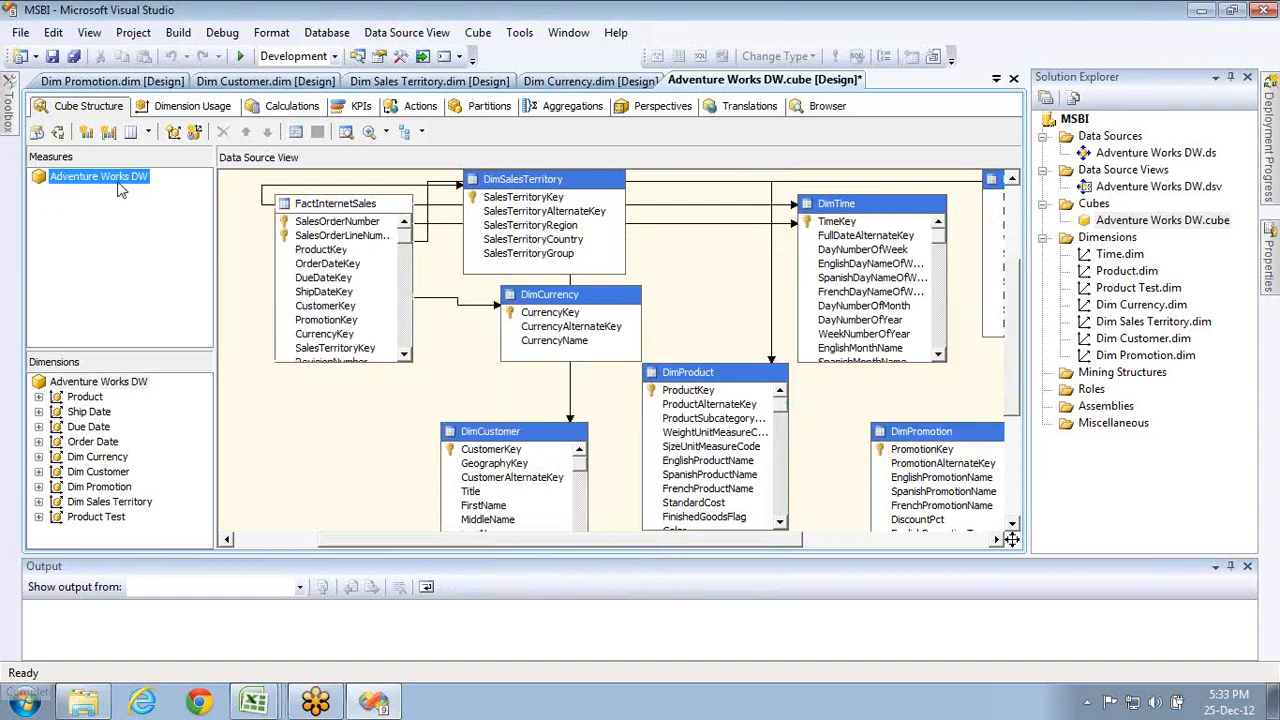
right_click(118, 190)
click(178, 238)
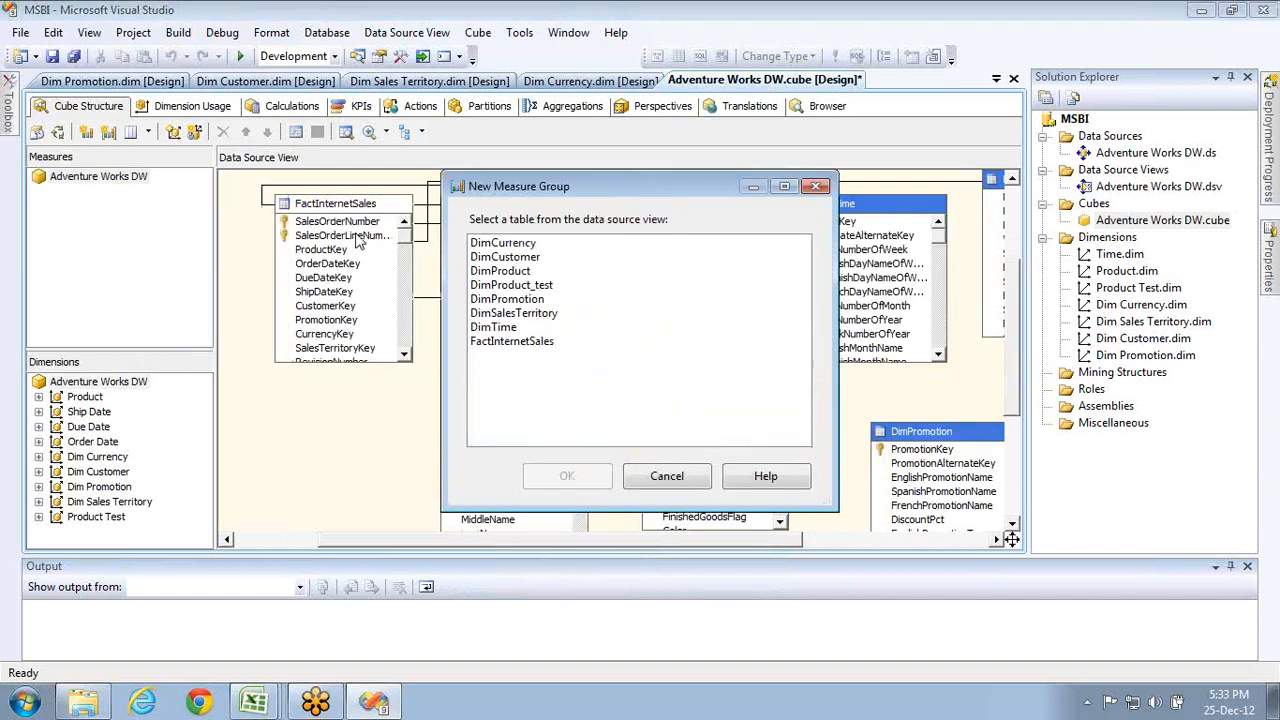
double_click(505, 341)
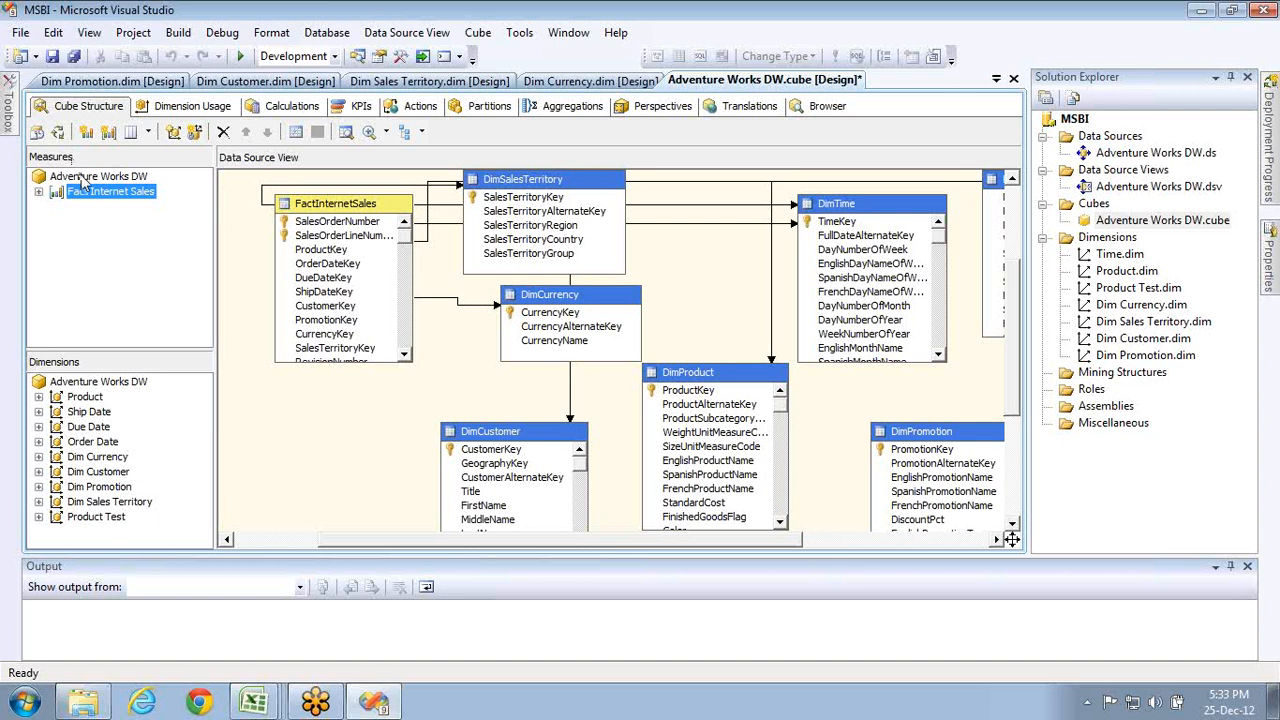
- Add a new measure group to the cube based on the DimProduct table
click(85, 177)
right_click(85, 177)
click(165, 233)
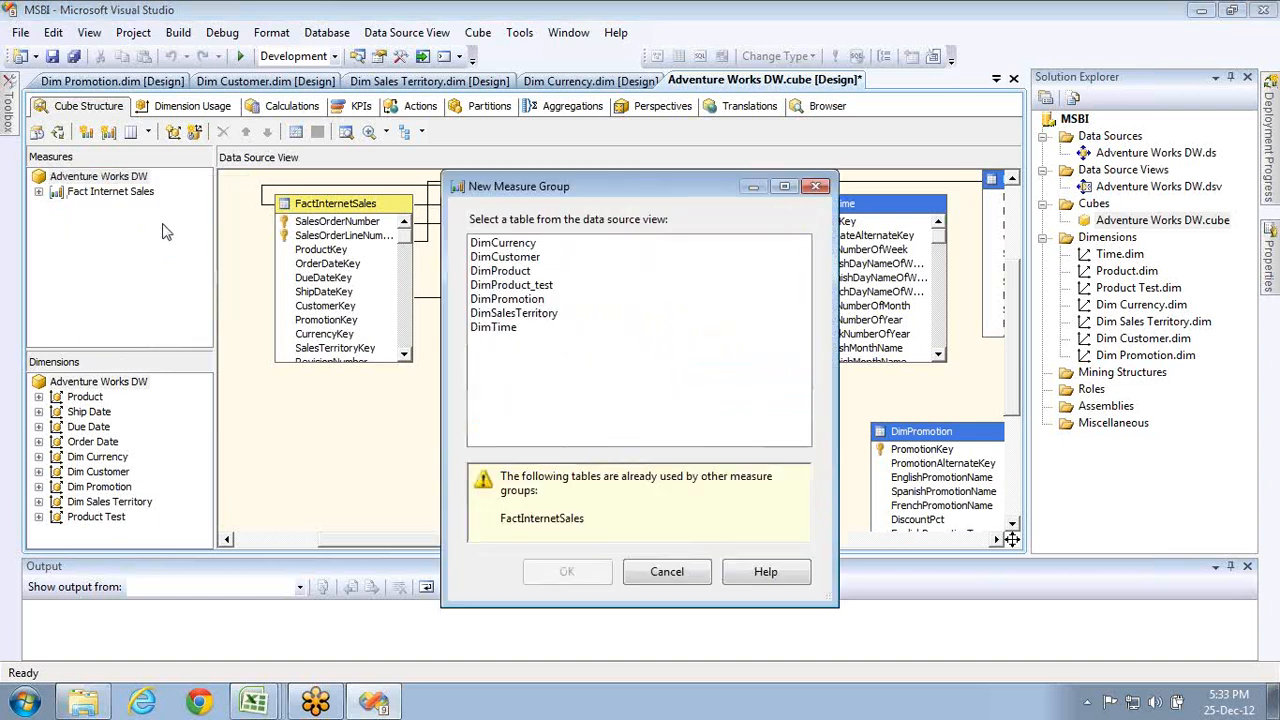
double_click(515, 272)
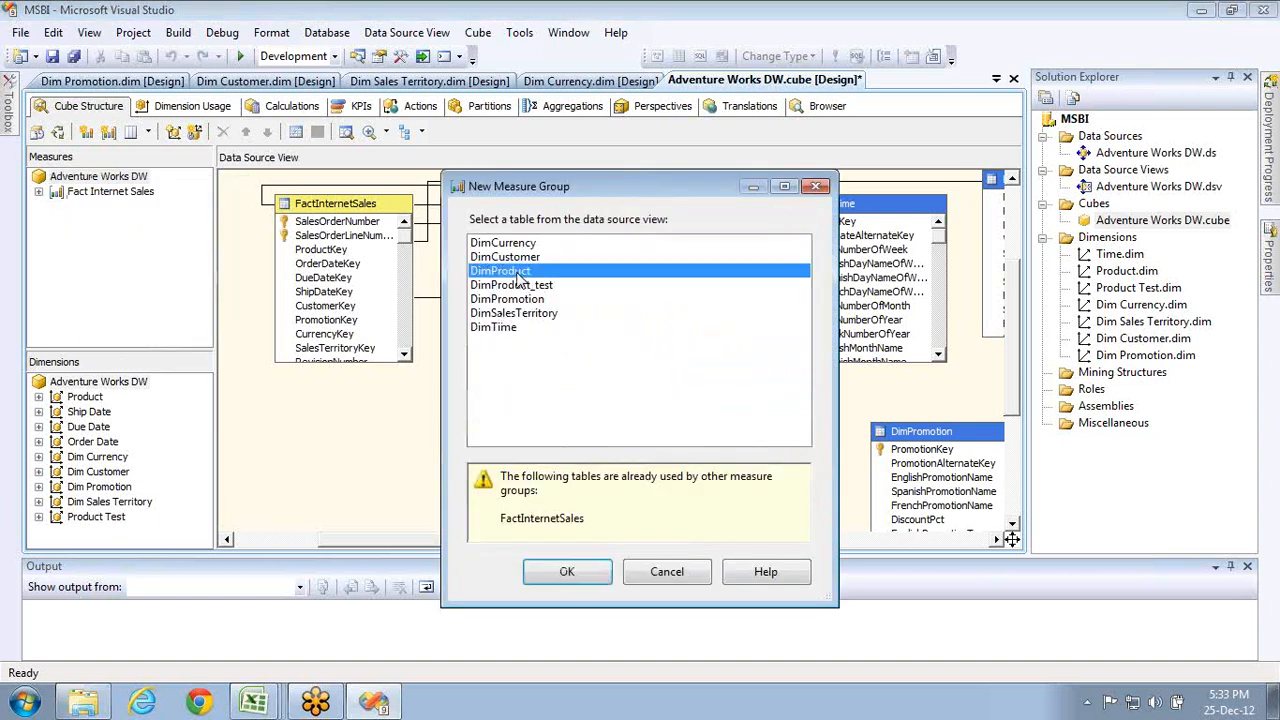
- Reprocess the Adventure Works DW cube from its browser with Process Full, building and deploying the project first
click(822, 108)
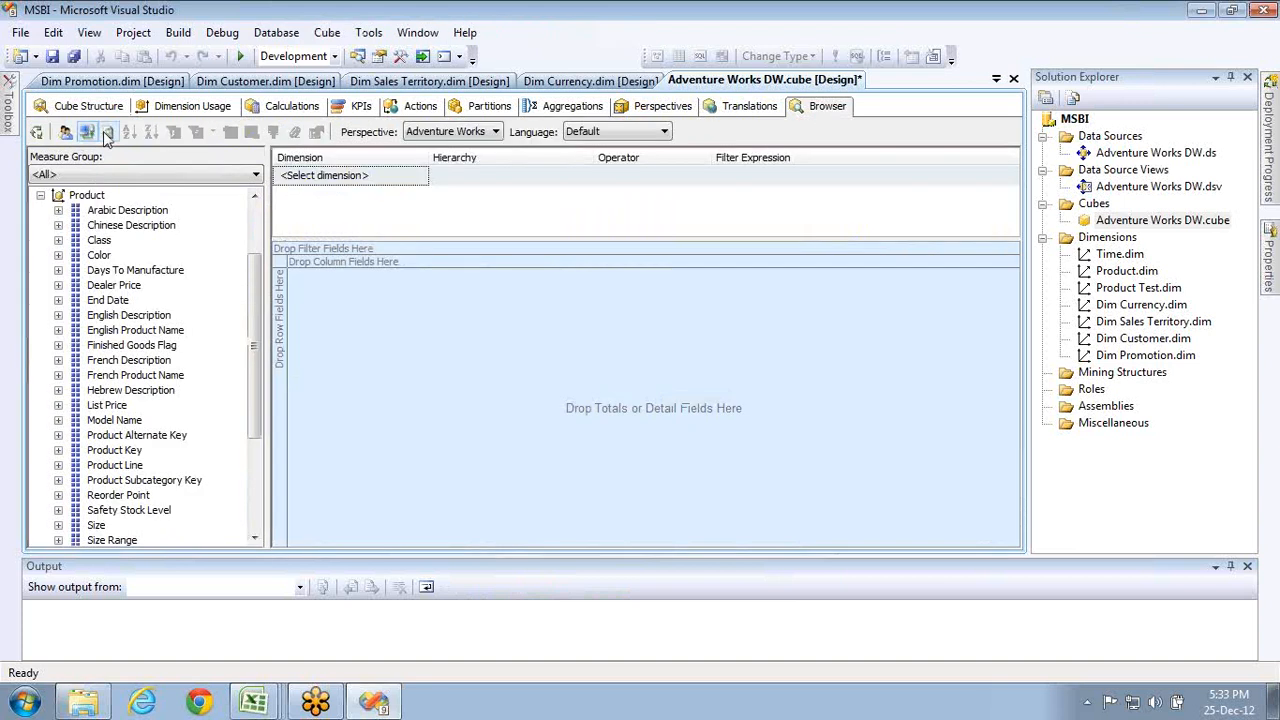
click(38, 133)
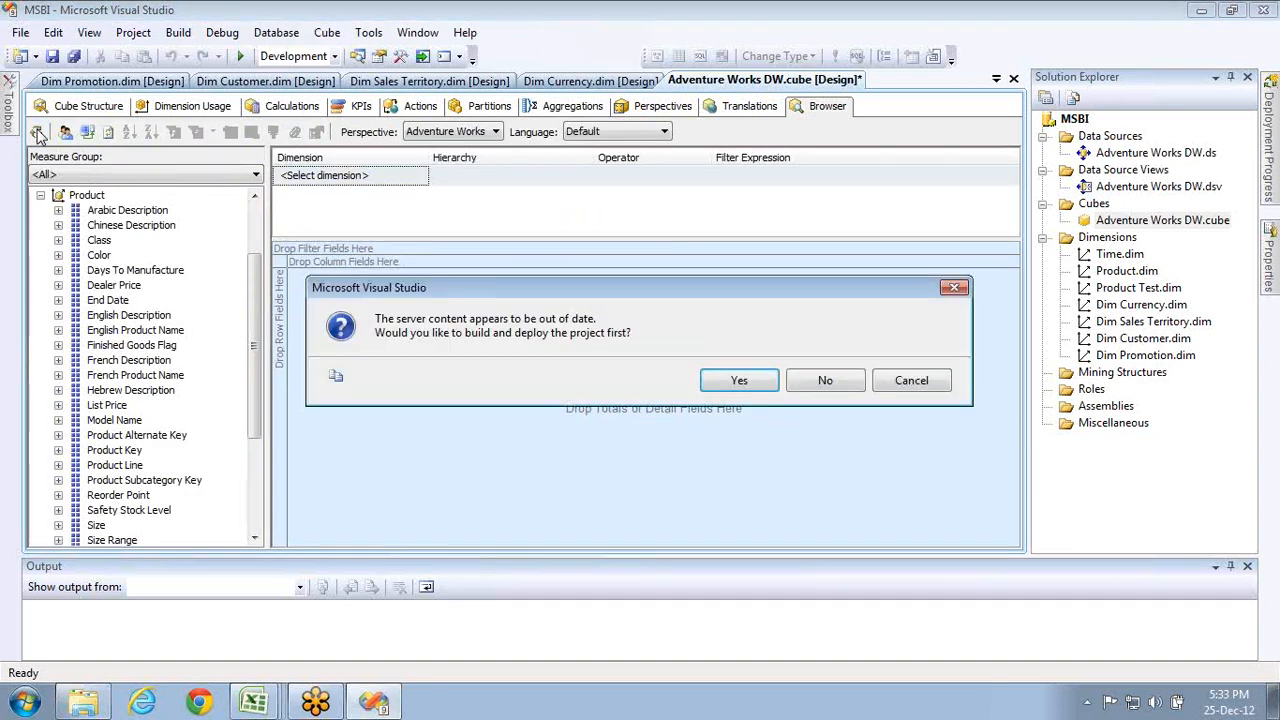
key(Return)
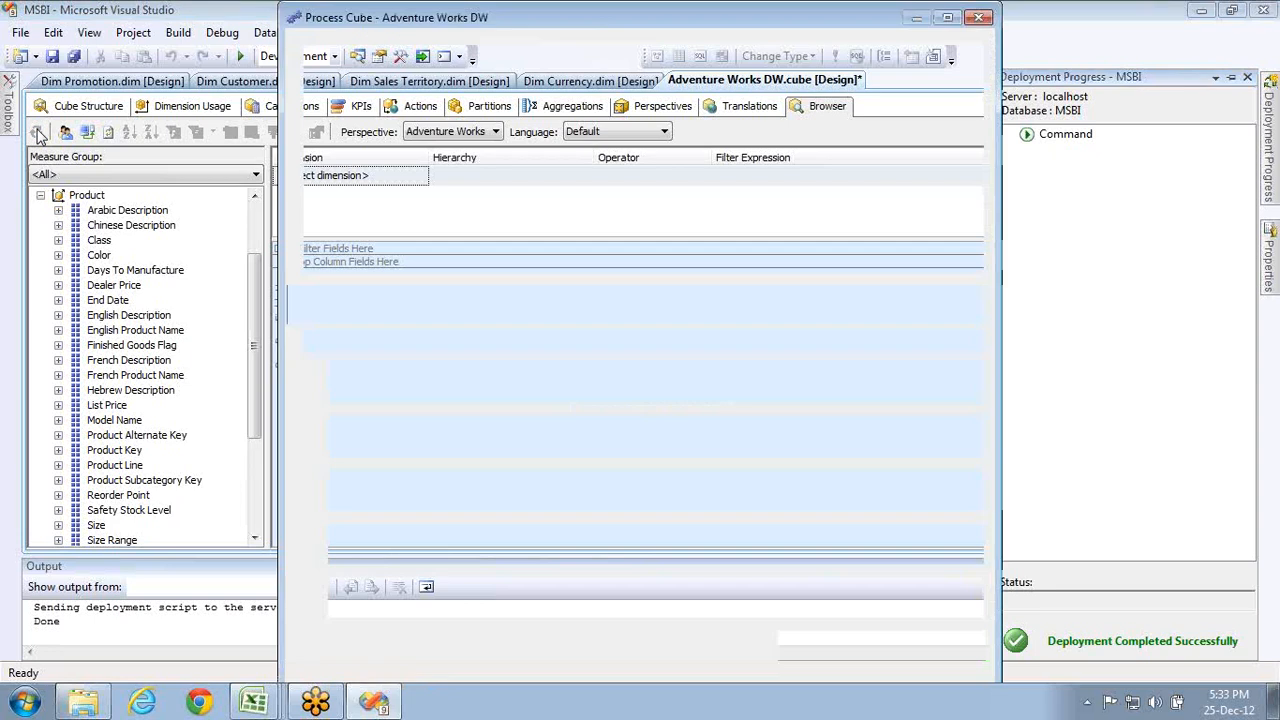
key(Return)
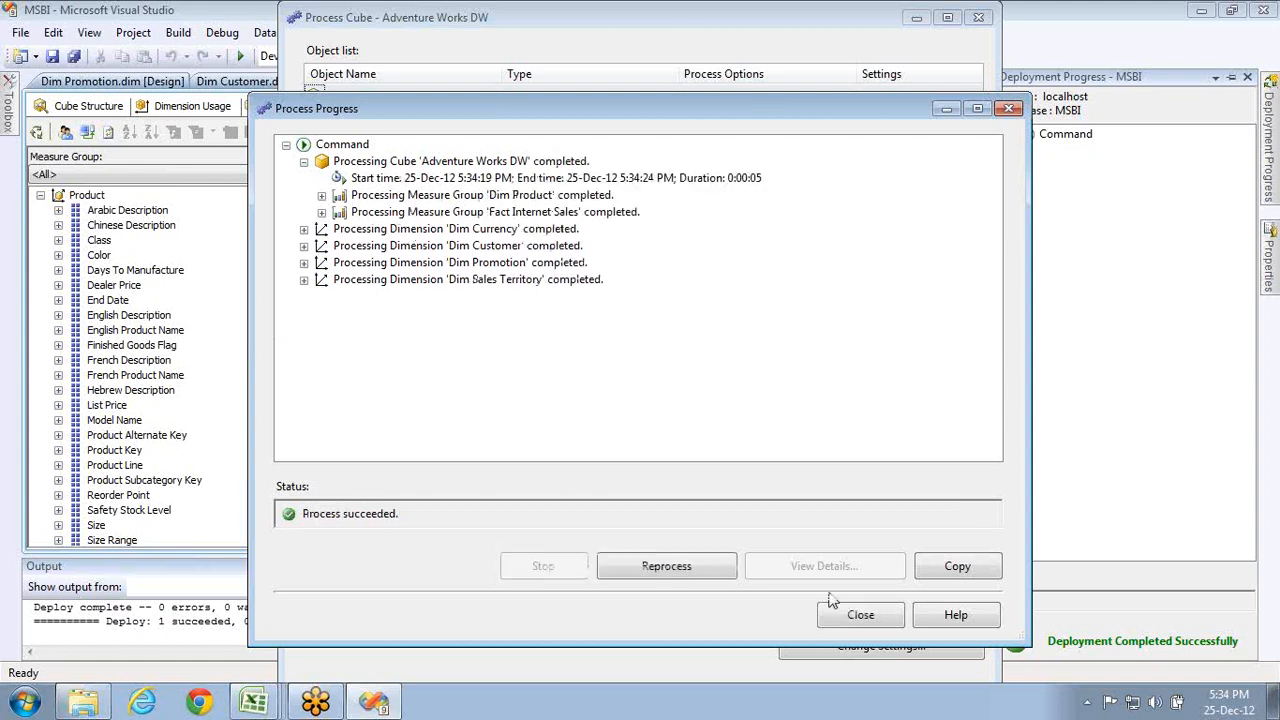
click(860, 615)
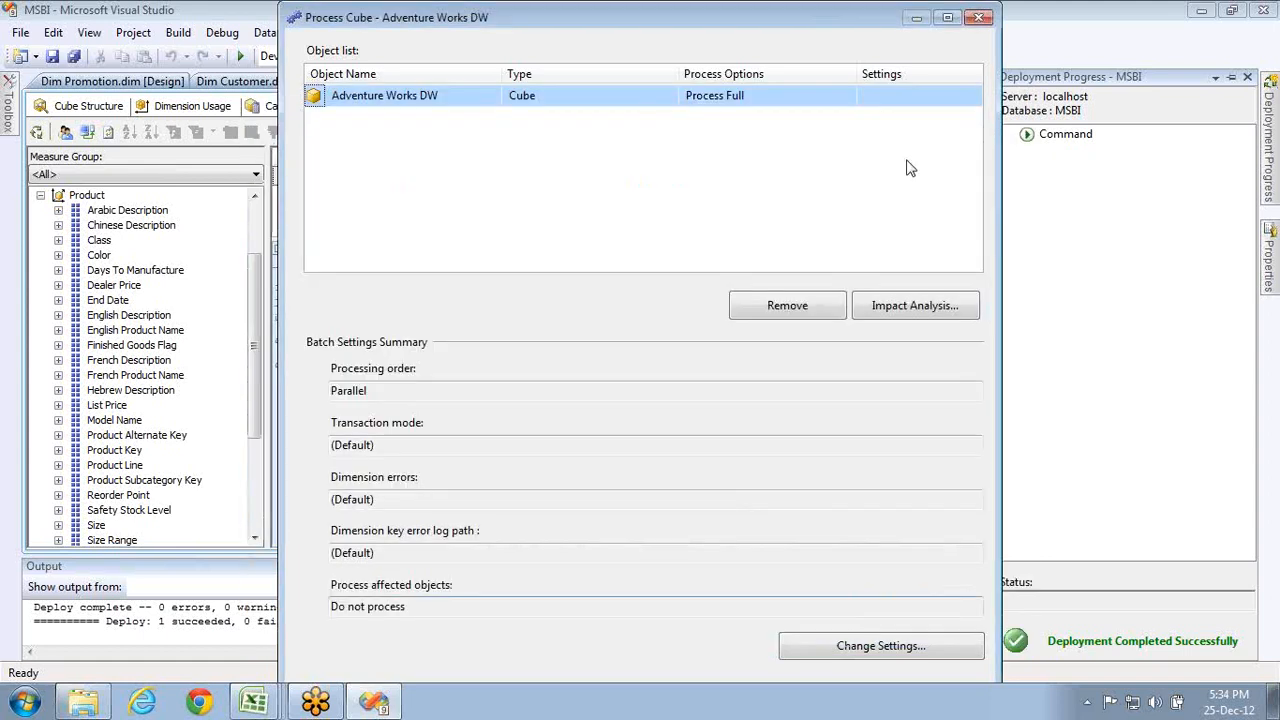
click(977, 19)
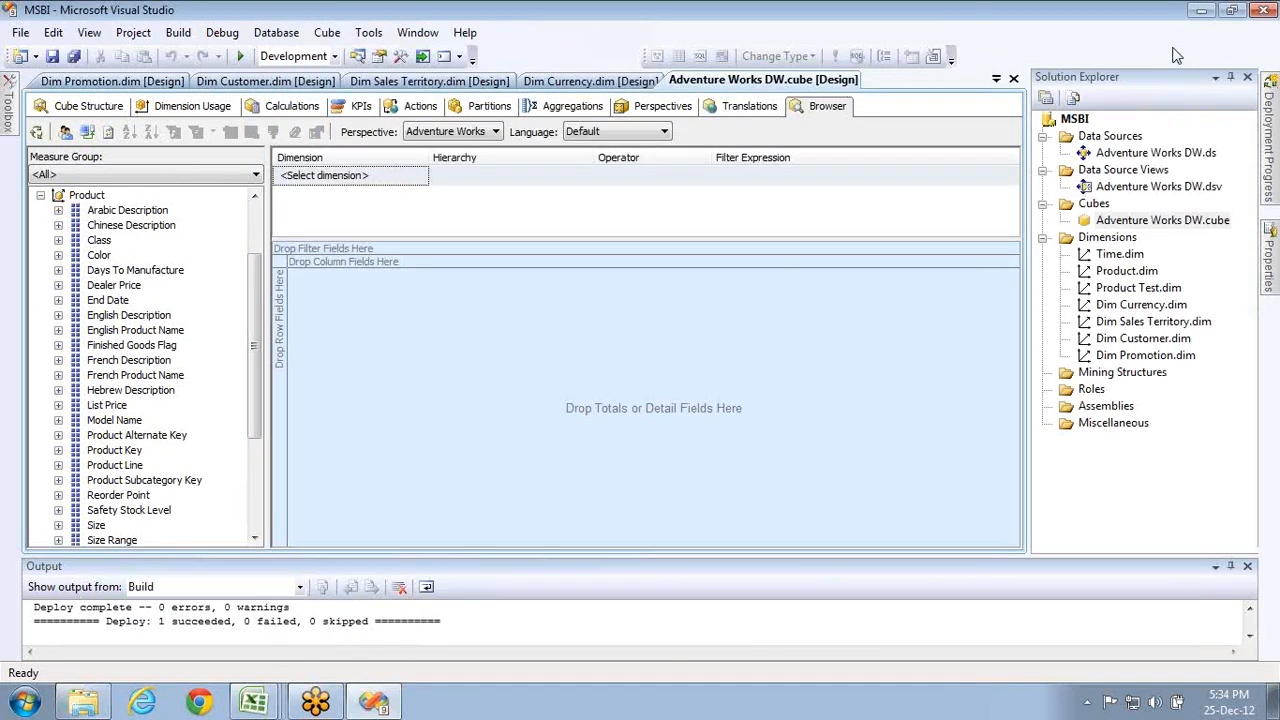
- Examine the cube objects available for perspectives, collapsing the measure groups and the attribute lists of the added dimensions
click(757, 113)
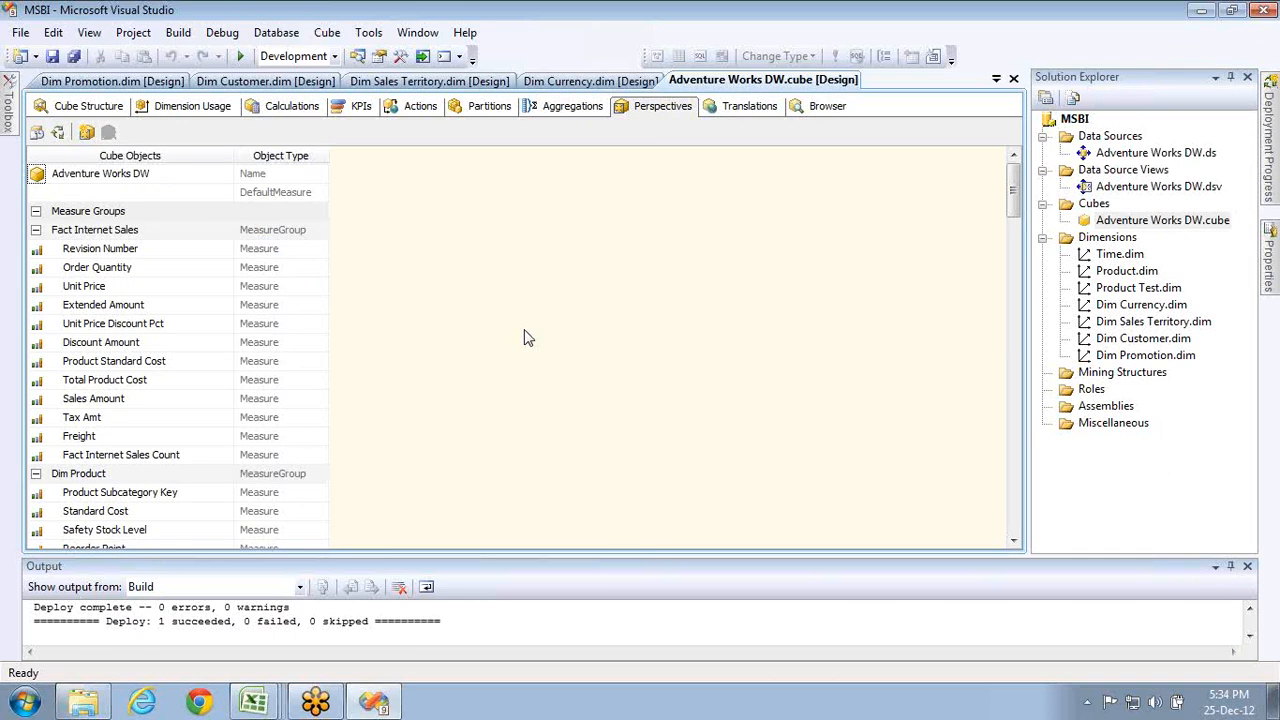
click(36, 229)
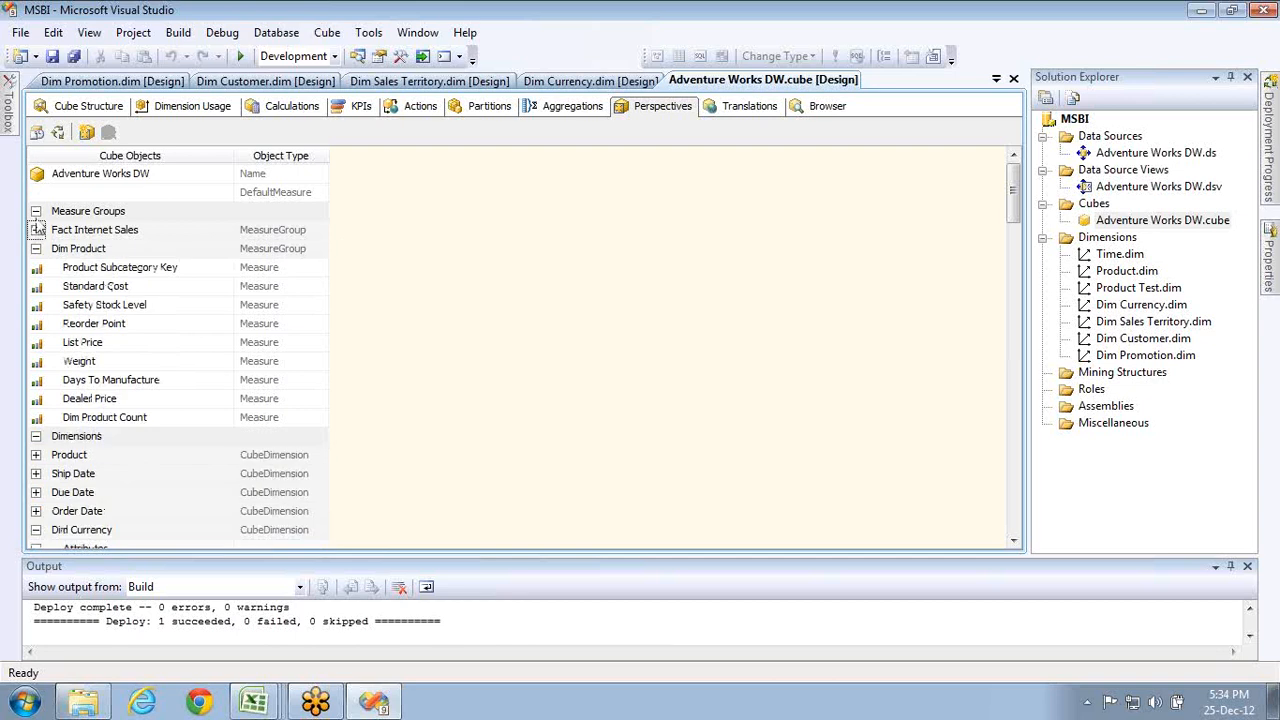
click(36, 211)
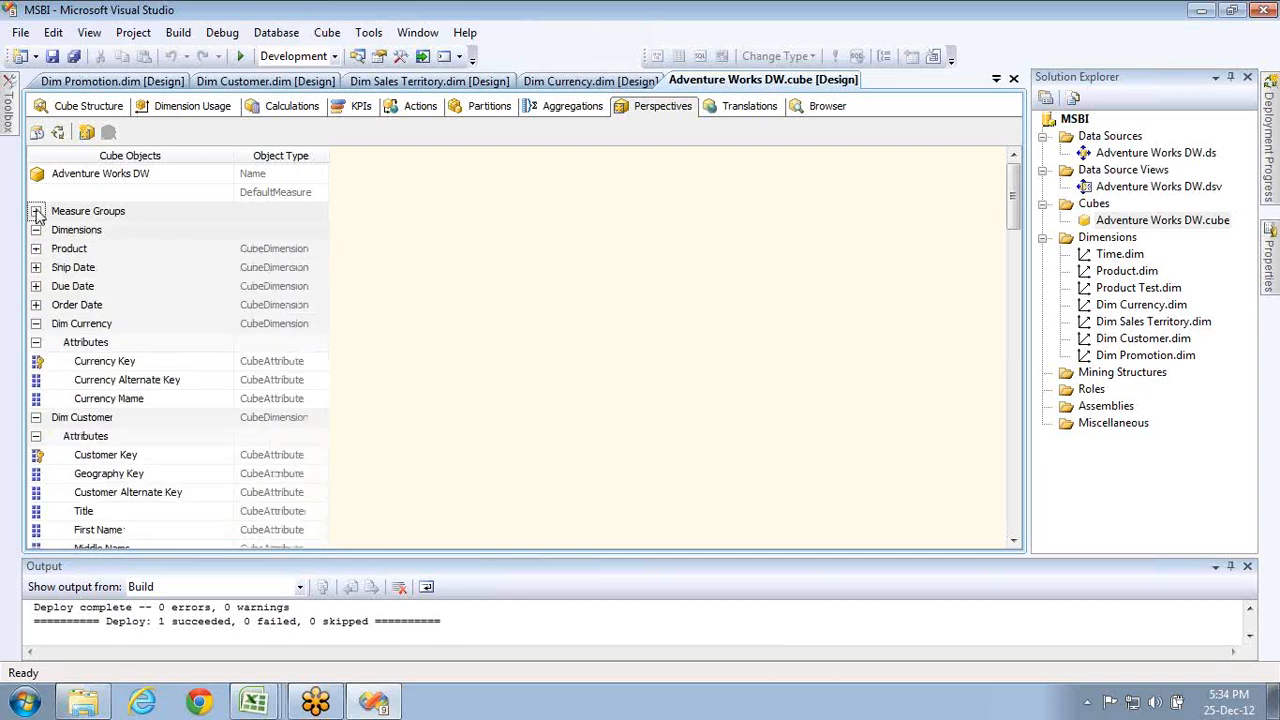
click(36, 342)
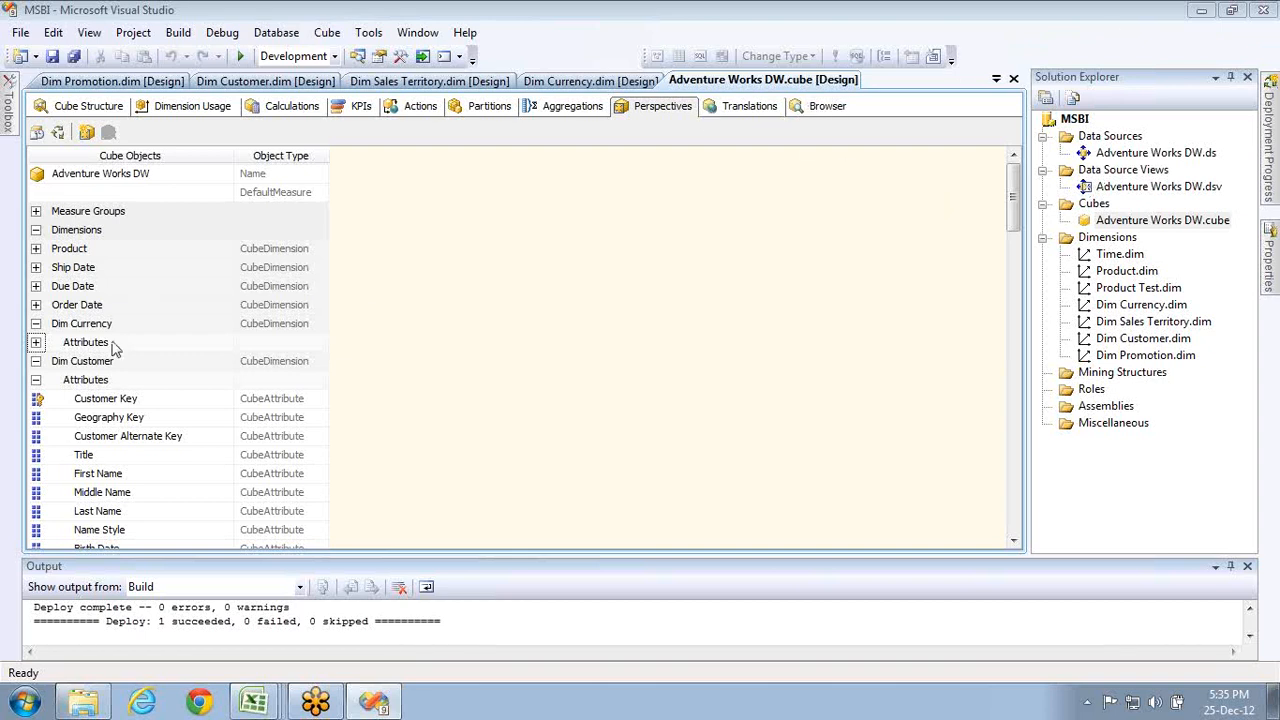
click(36, 381)
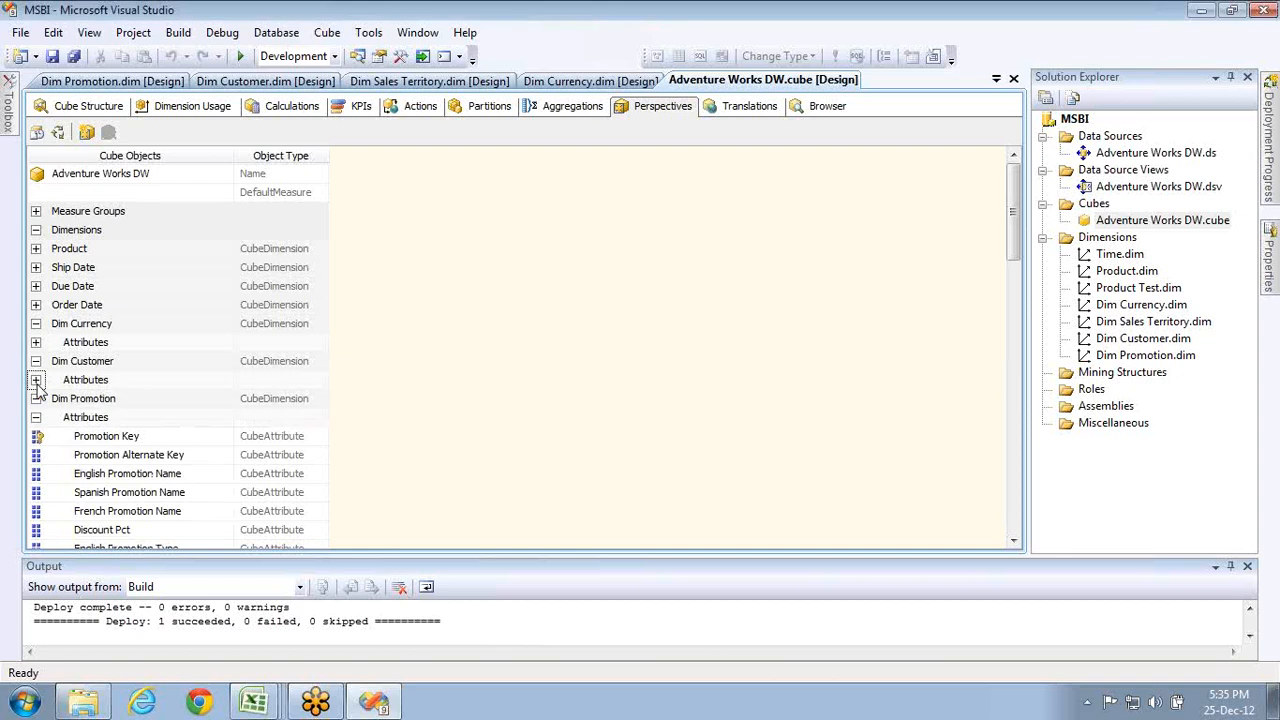
click(36, 418)
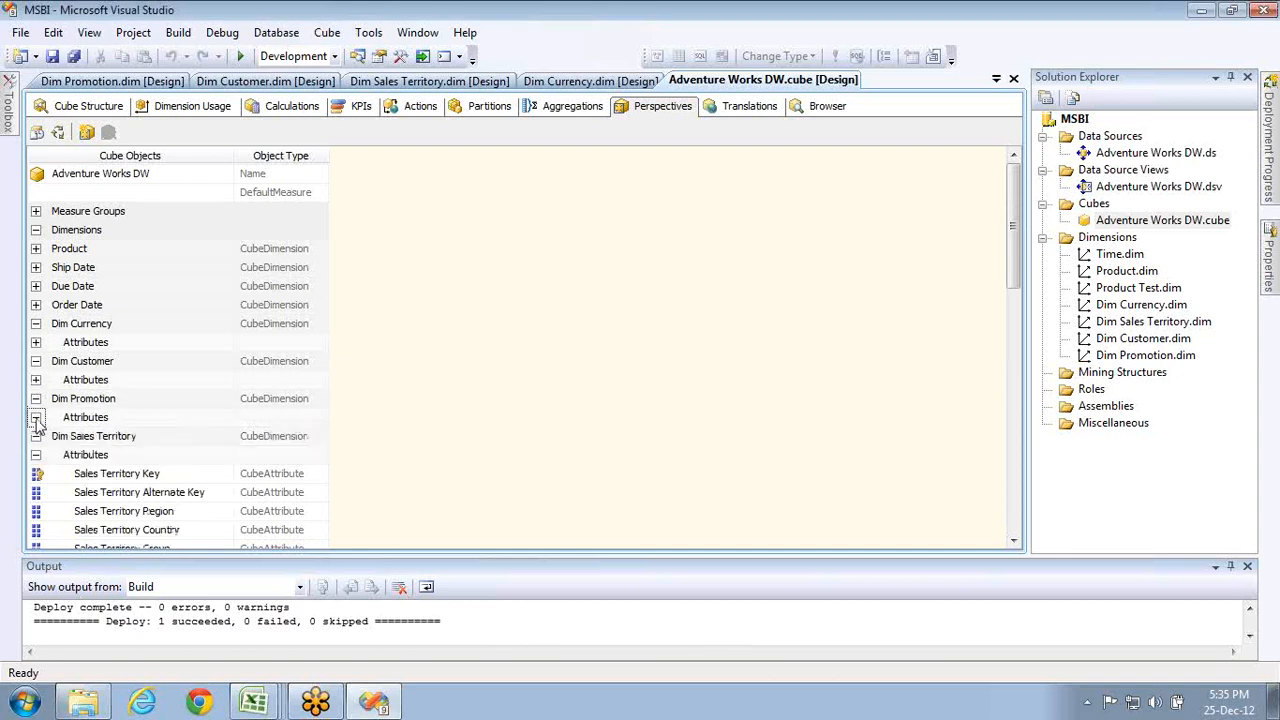
click(36, 455)
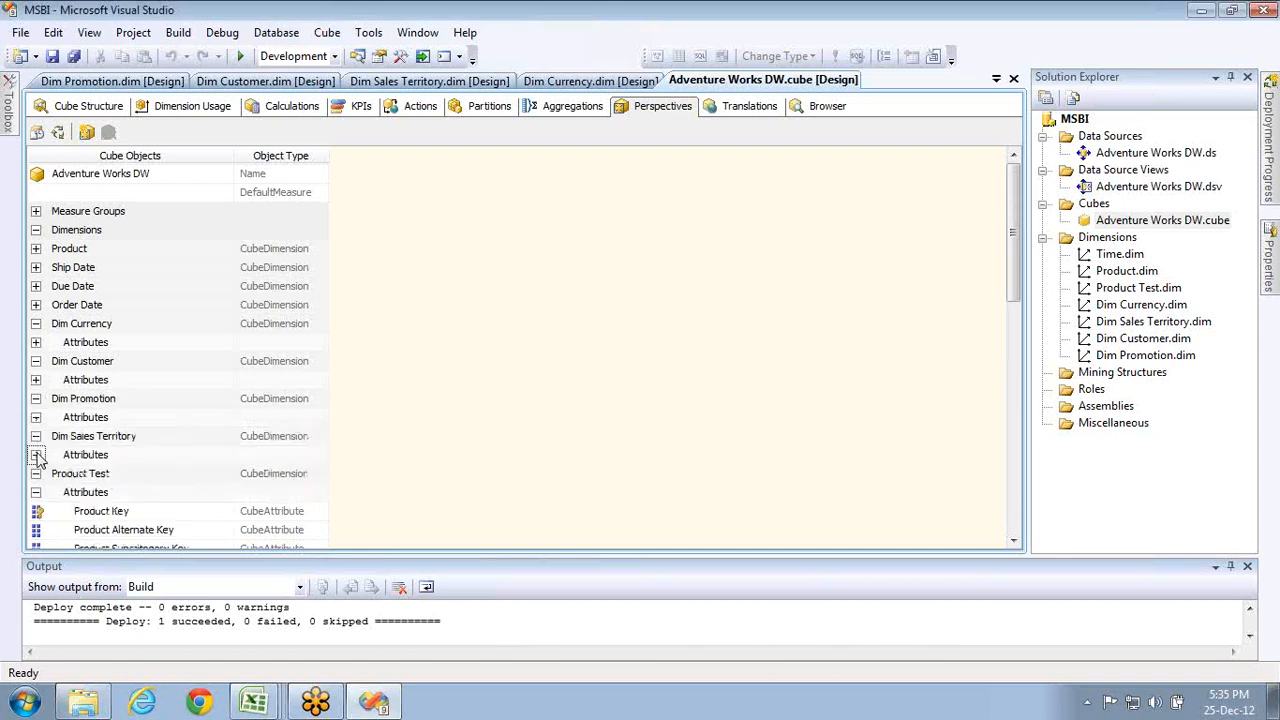
click(36, 492)
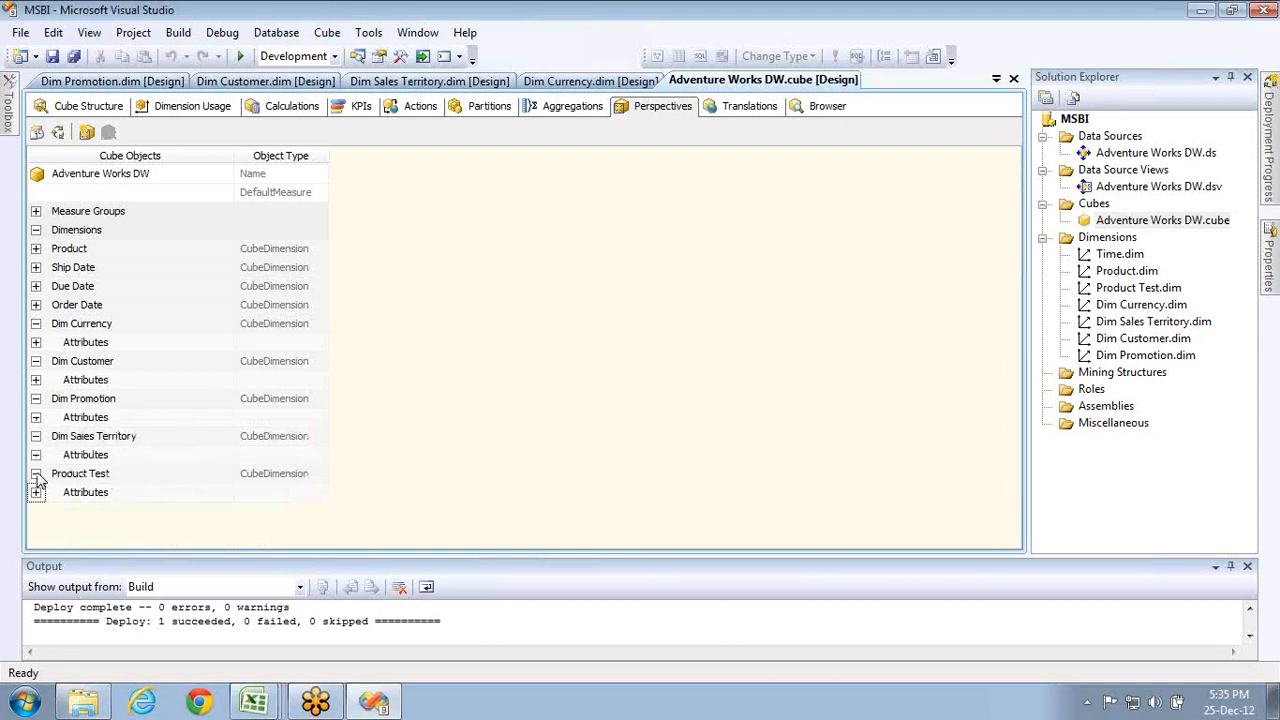
click(36, 473)
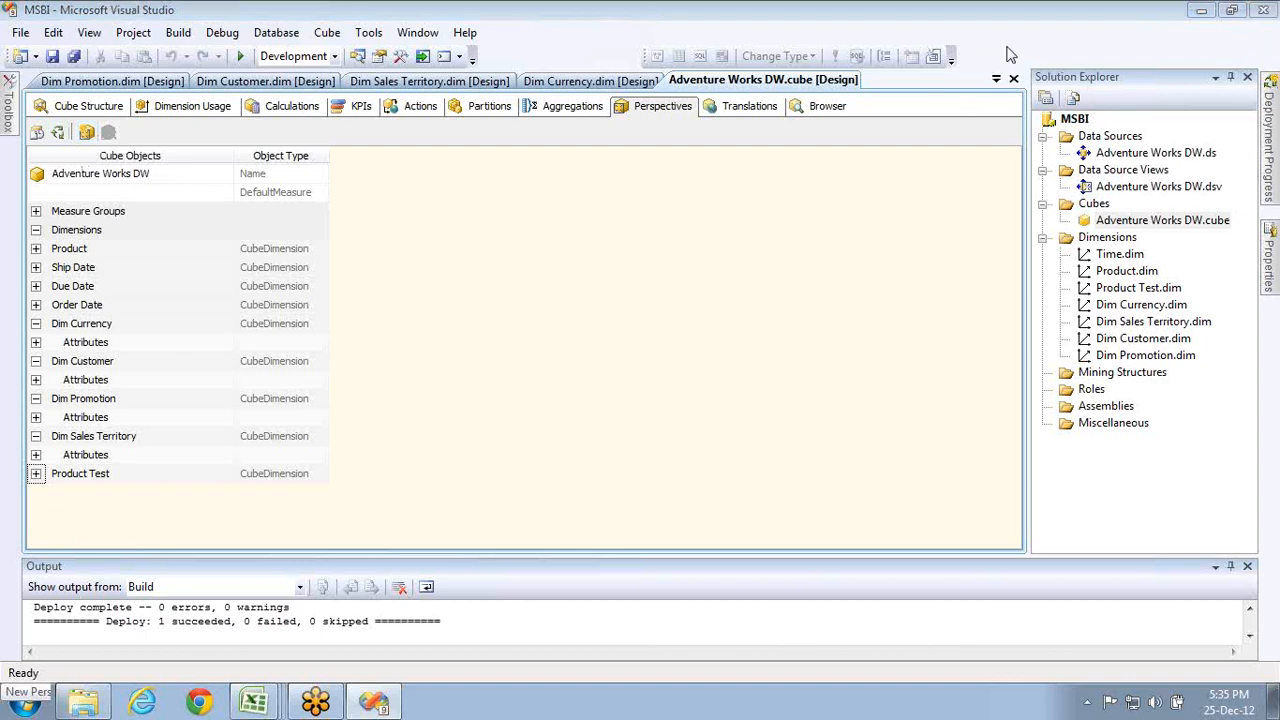
- Create a new perspective for the cube and name it with the intended person's first name
click(87, 134)
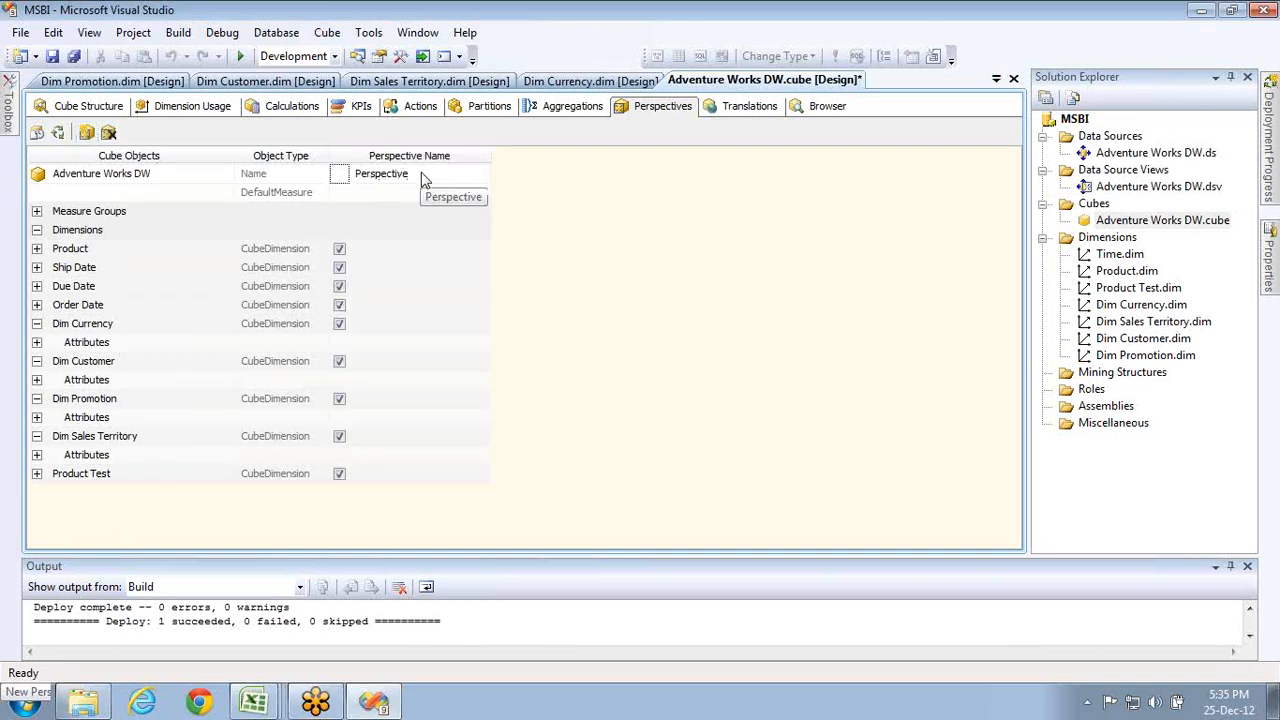
click(422, 175)
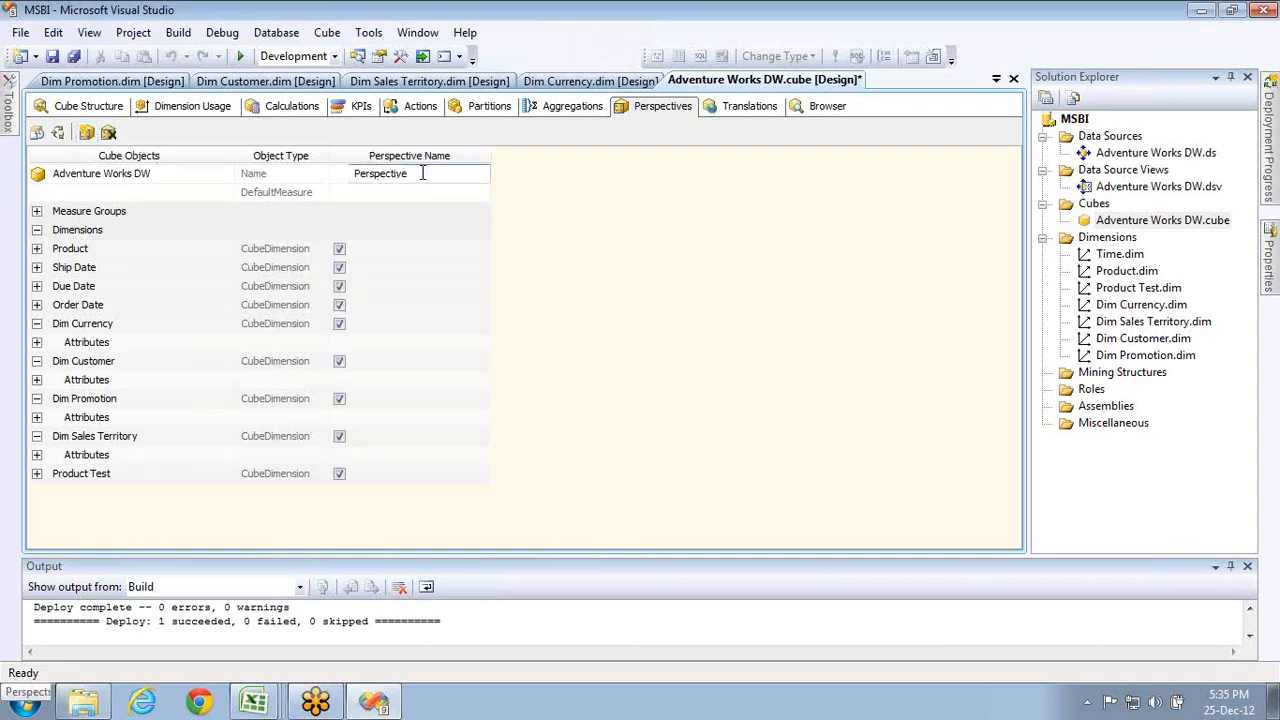
double_click(422, 173)
text(Vincent)
- Exclude the Product dimension from the new perspective and check its attributes before collapsing them again
click(339, 248)
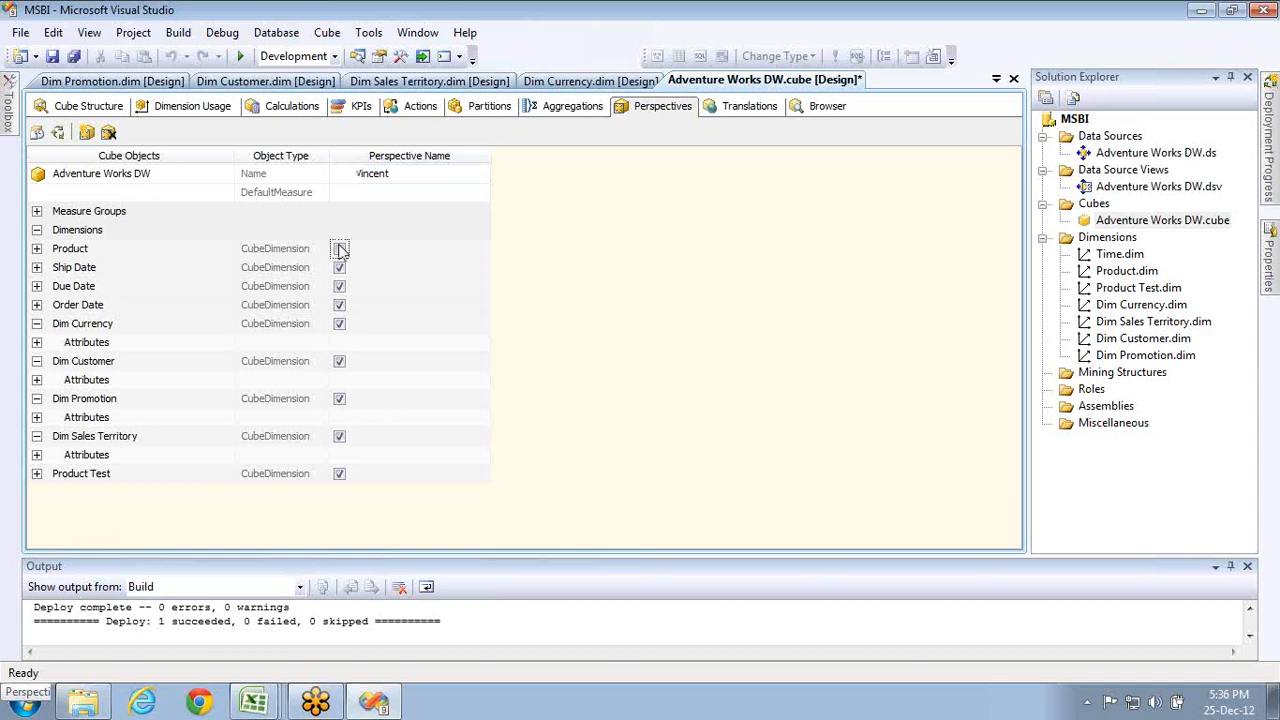
click(37, 248)
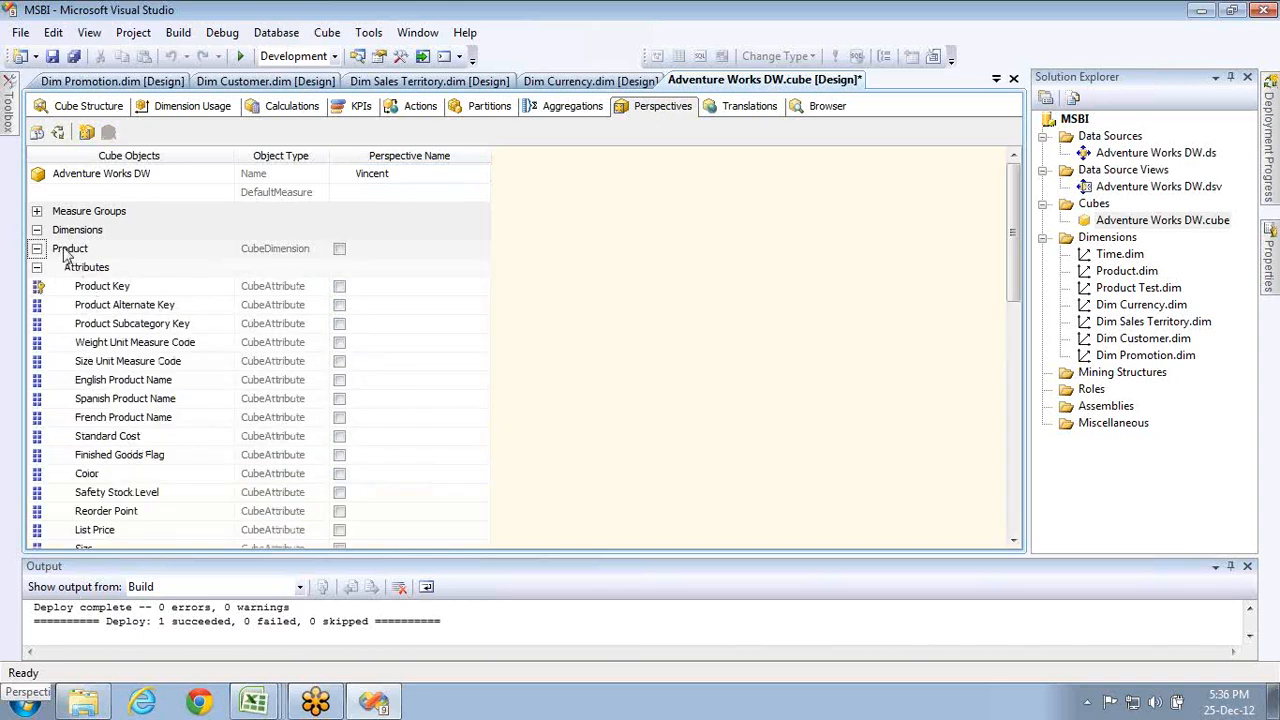
click(37, 267)
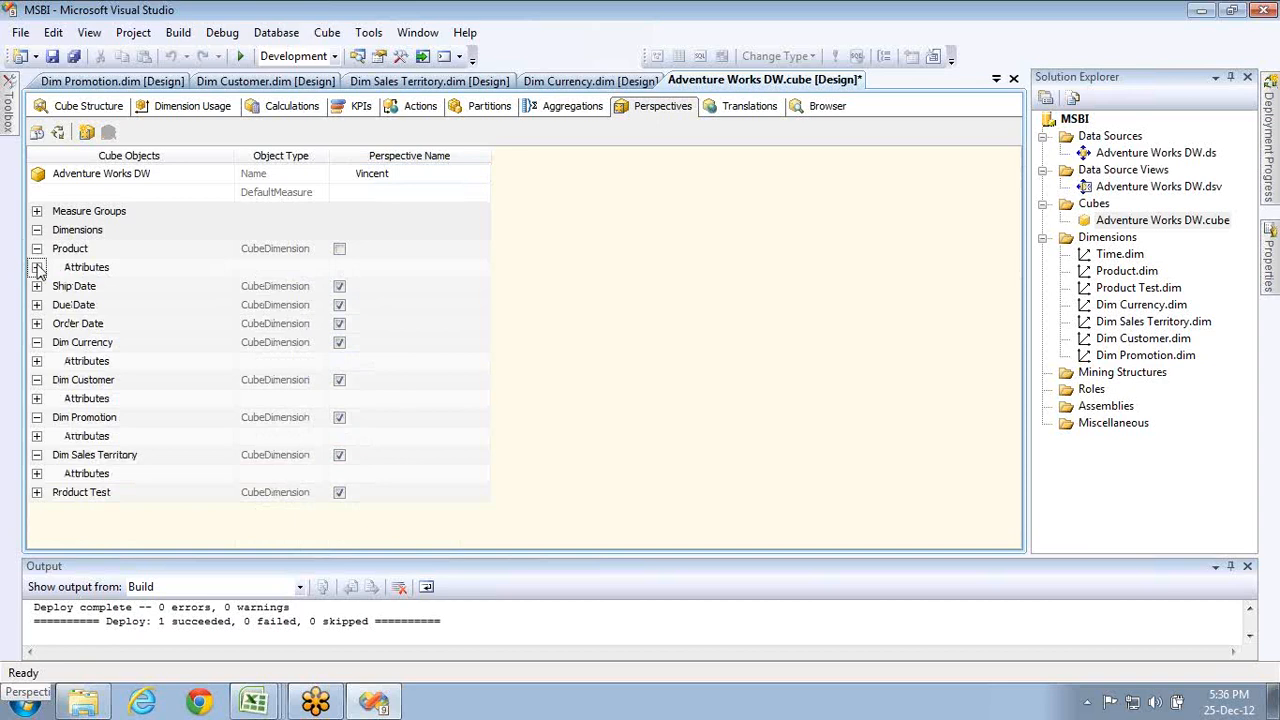
click(37, 249)
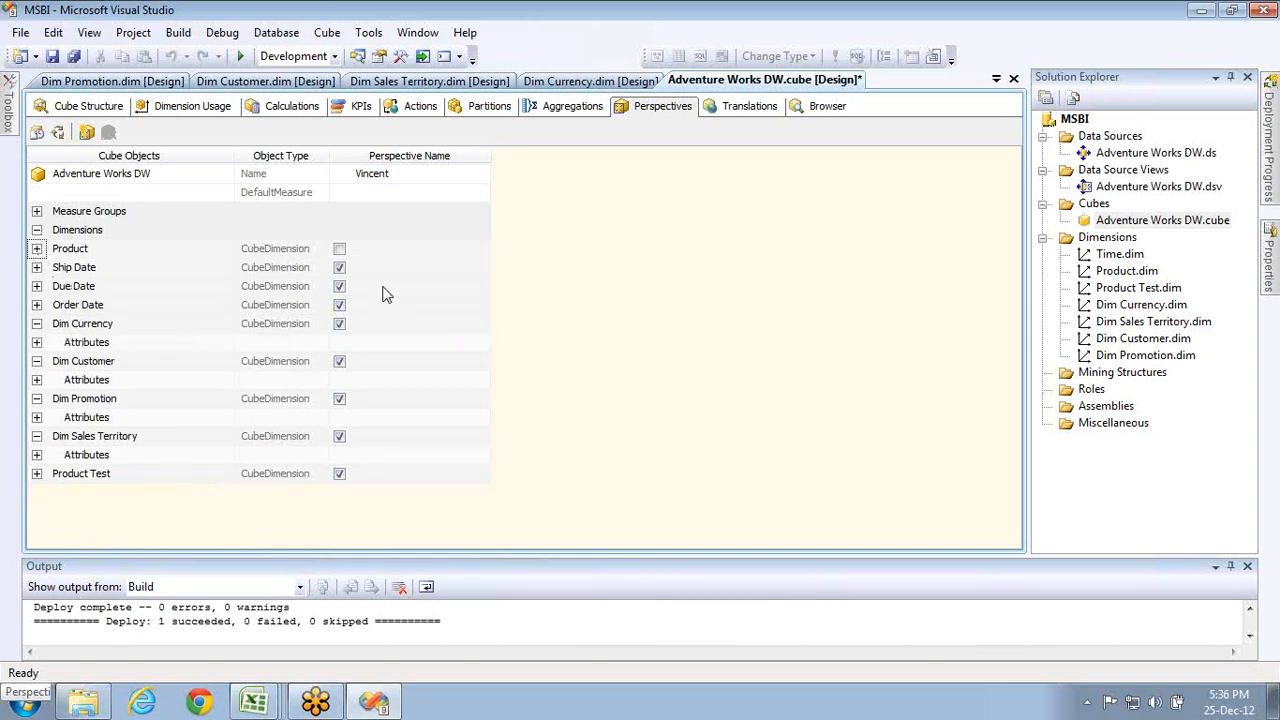
- Exclude Ship Date, Due Date, Order Date, Dim Currency, Dim Promotion, Dim Sales Territory and Product Test from the perspective, leaving Dim Customer included
click(339, 268)
click(340, 286)
click(340, 306)
click(340, 324)
click(341, 400)
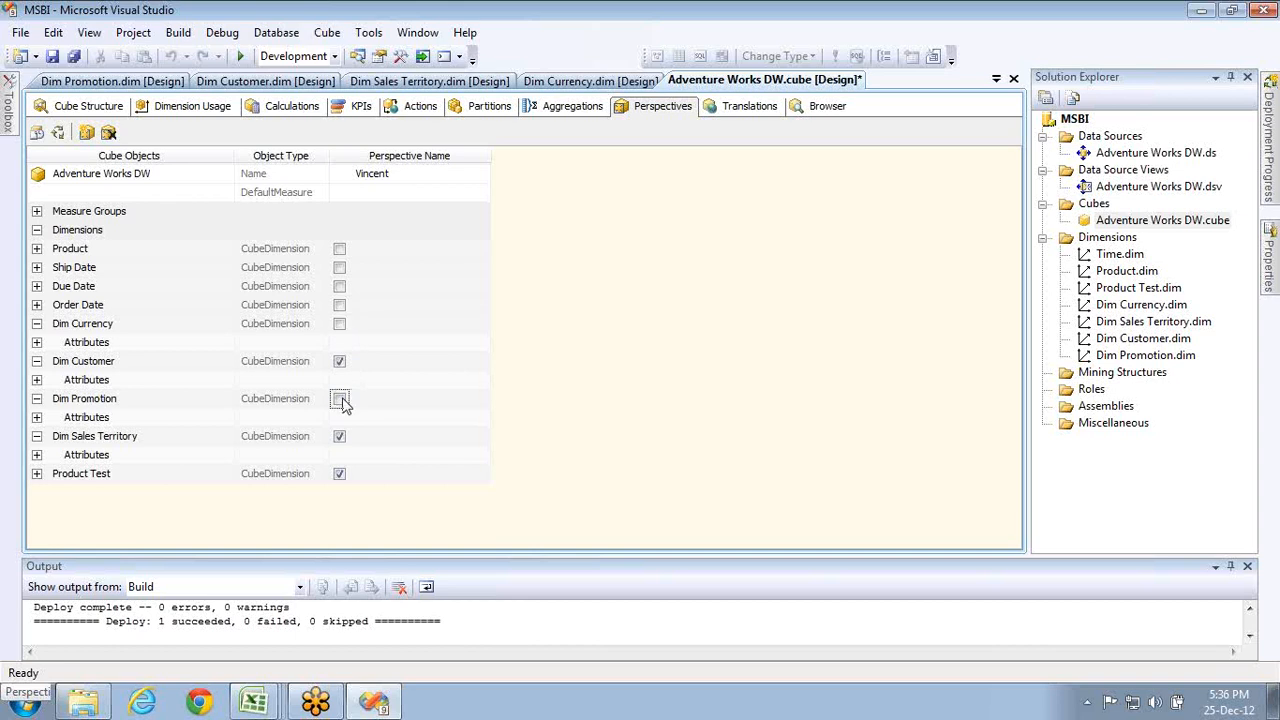
click(340, 437)
click(340, 475)
- Exclude Dim Customer's Geography Key, Customer Alternate Key, Name Style, Birth Date, Marital Status, Suffix and Email Address attributes from the perspective
click(37, 380)
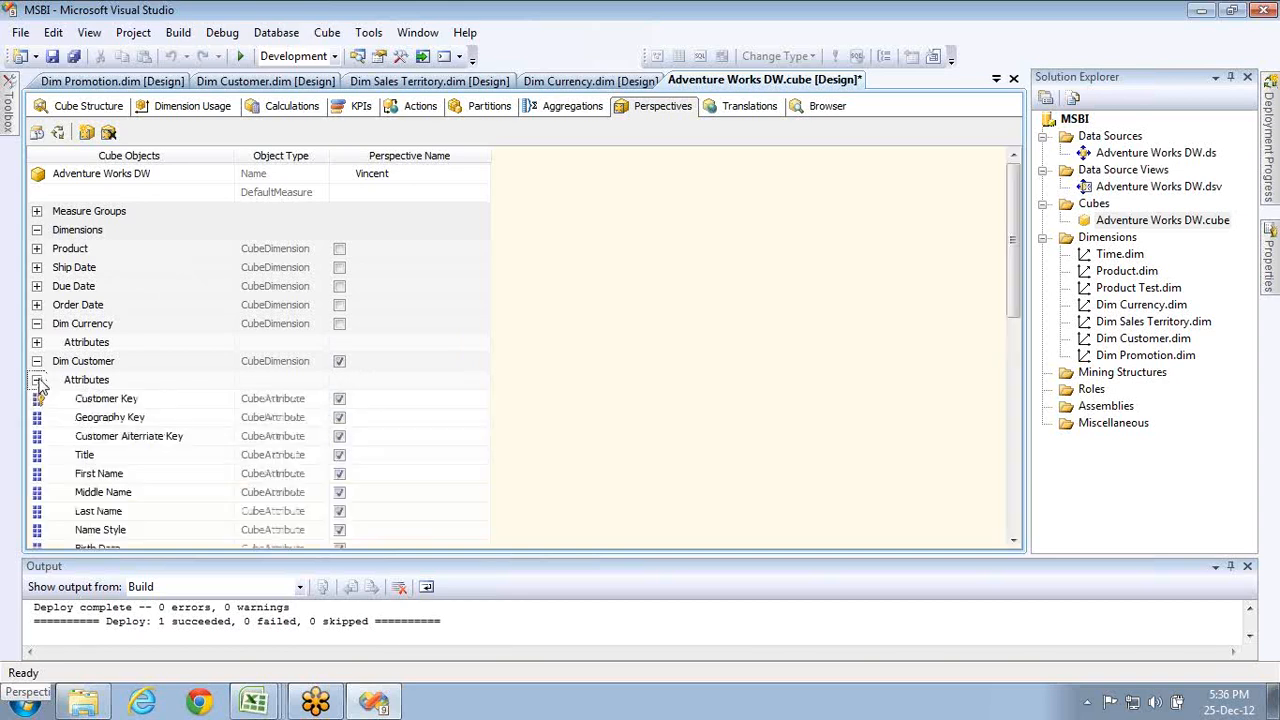
click(340, 418)
click(340, 437)
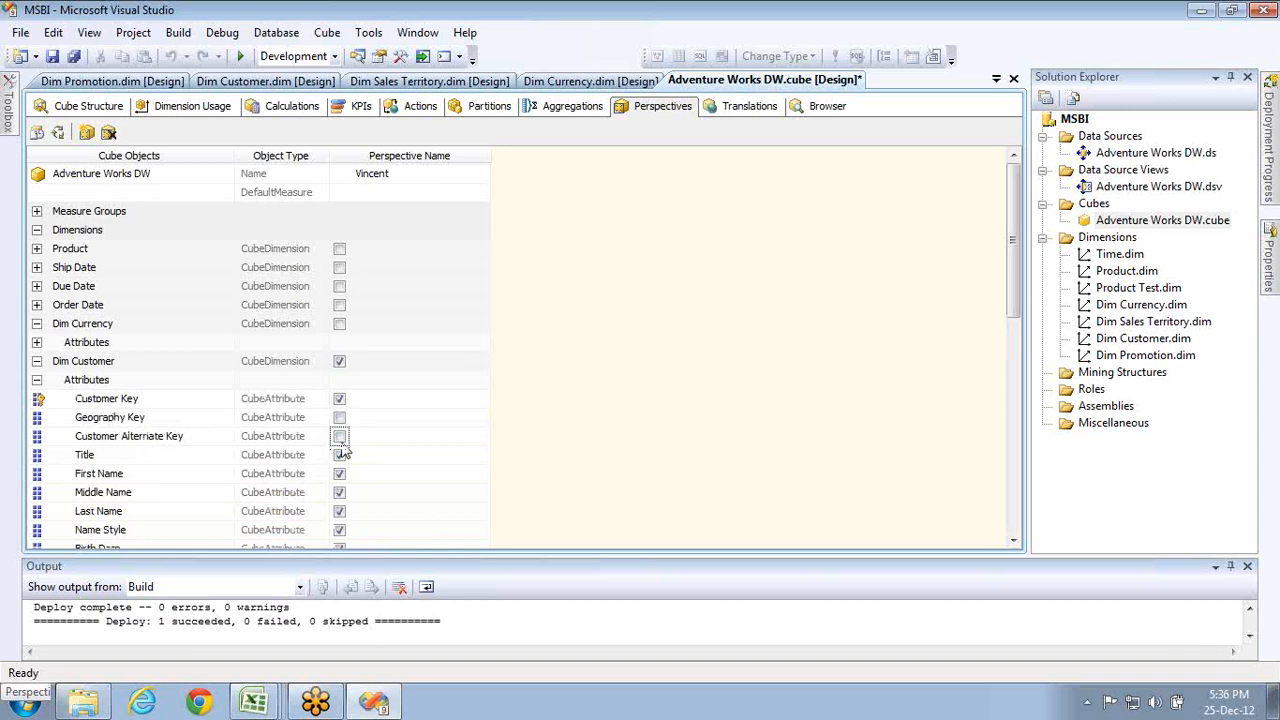
click(340, 530)
click(1013, 541)
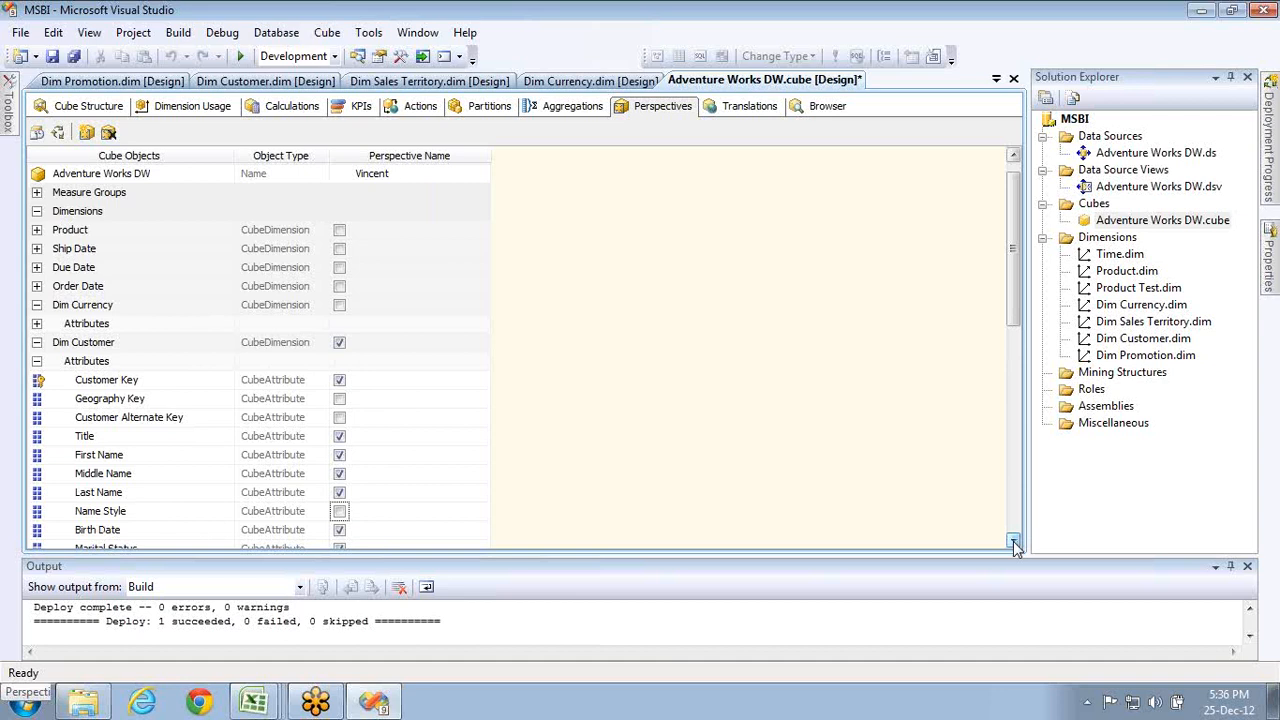
double_click(1013, 541)
double_click(1013, 541)
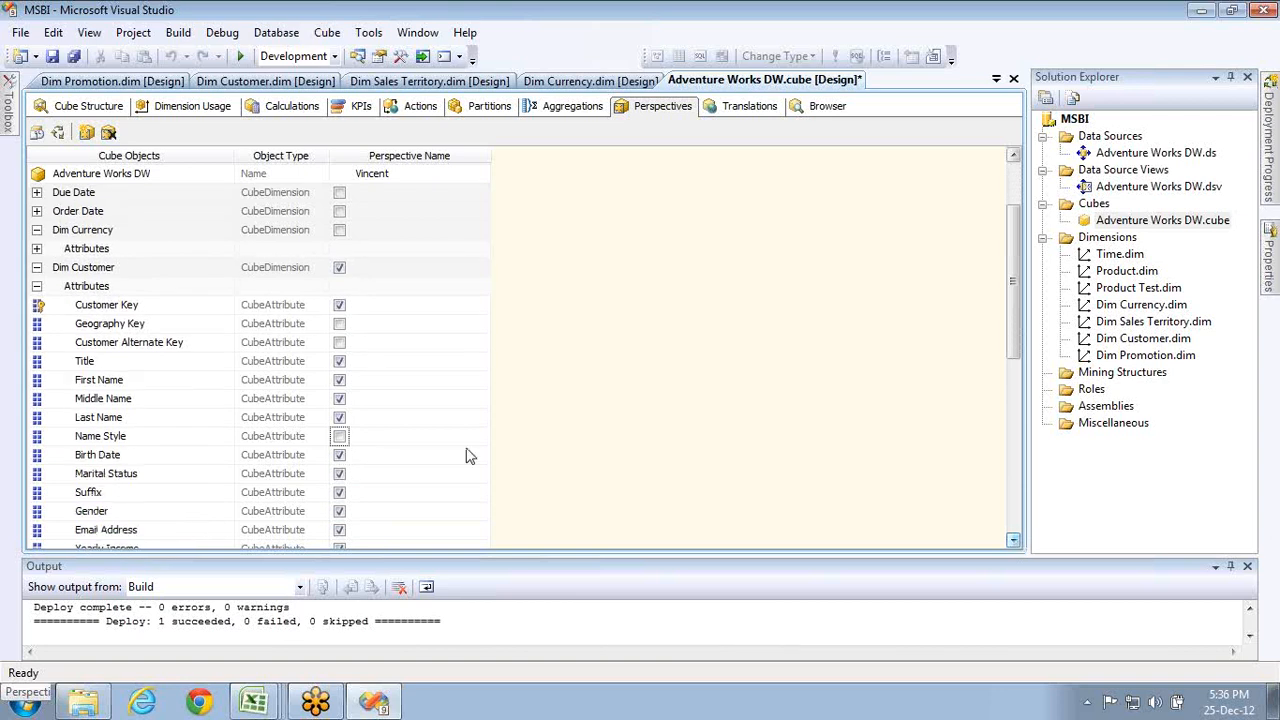
click(340, 457)
click(340, 477)
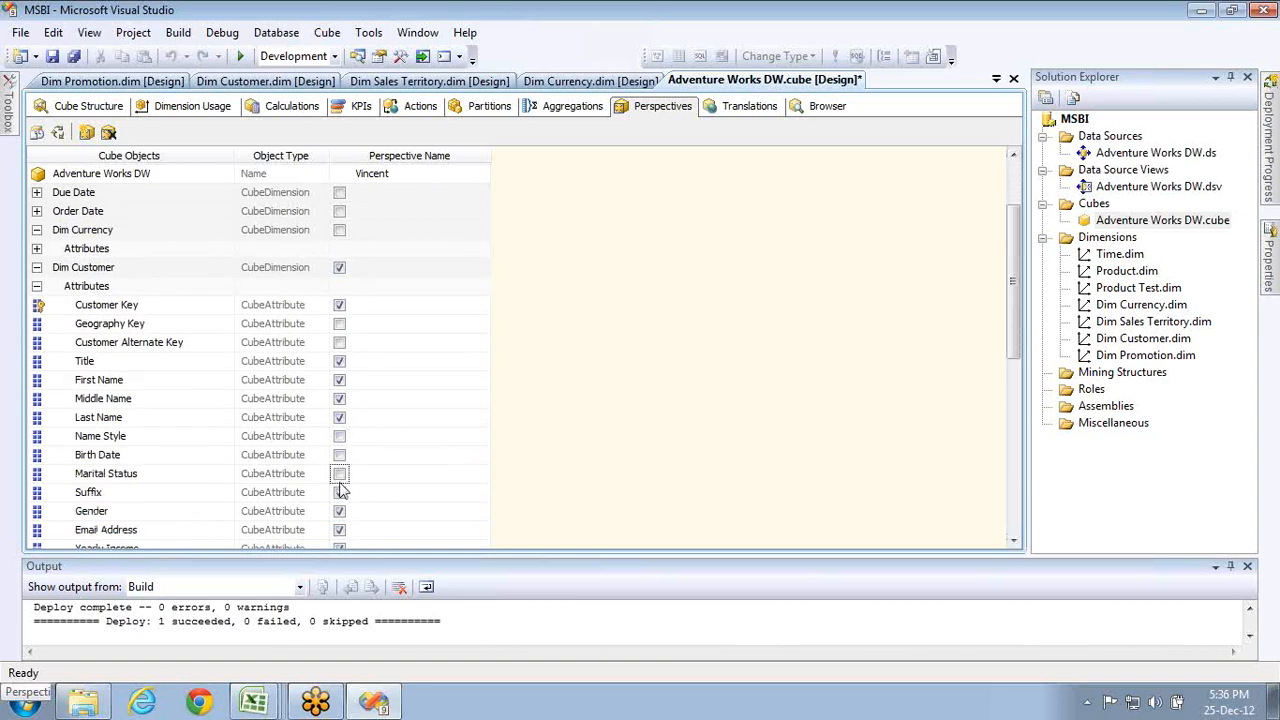
click(340, 492)
click(340, 530)
click(37, 286)
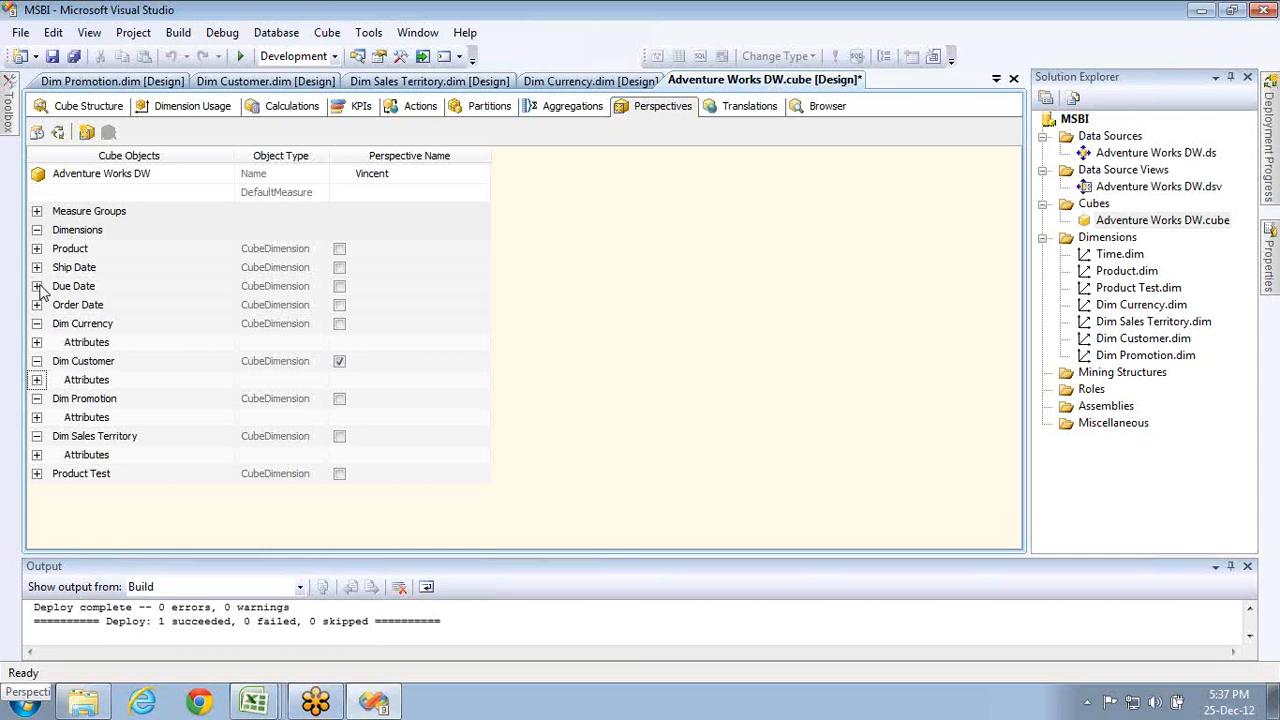
- Recheck Dim Customer's attributes, exclude and re-include the whole dimension in the perspective, and collapse it
click(37, 381)
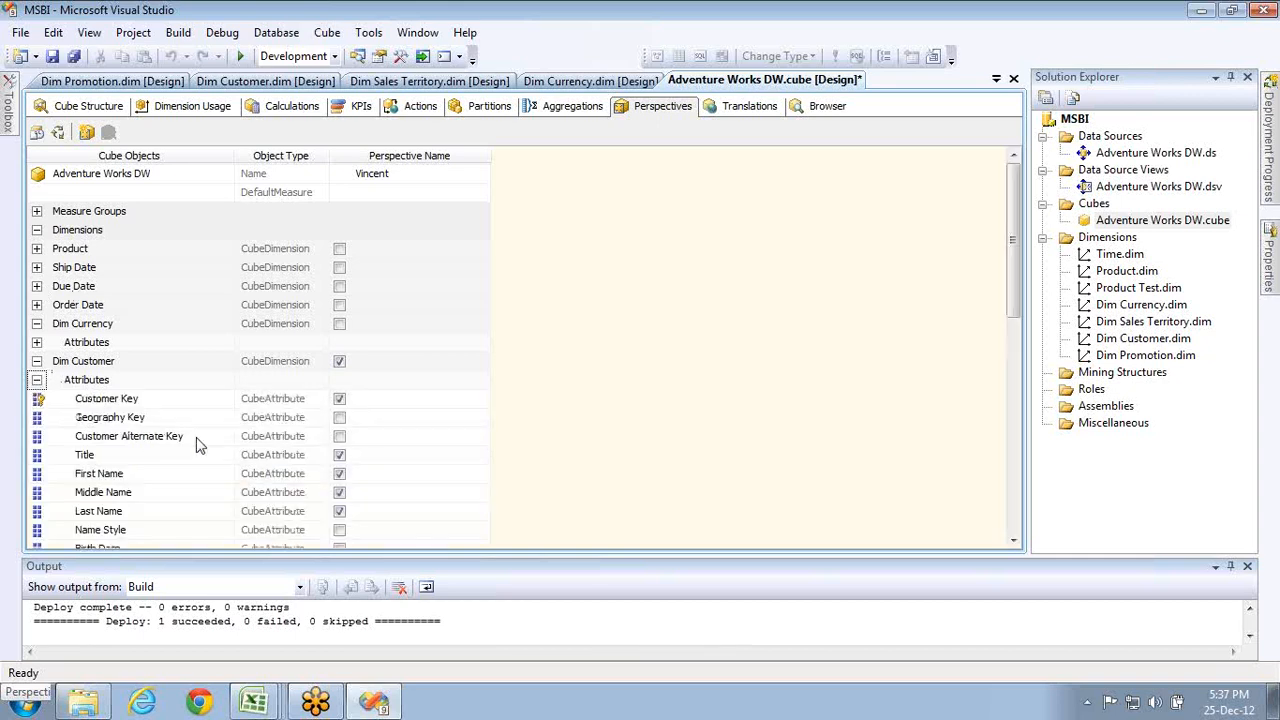
click(340, 362)
click(340, 362)
click(37, 362)
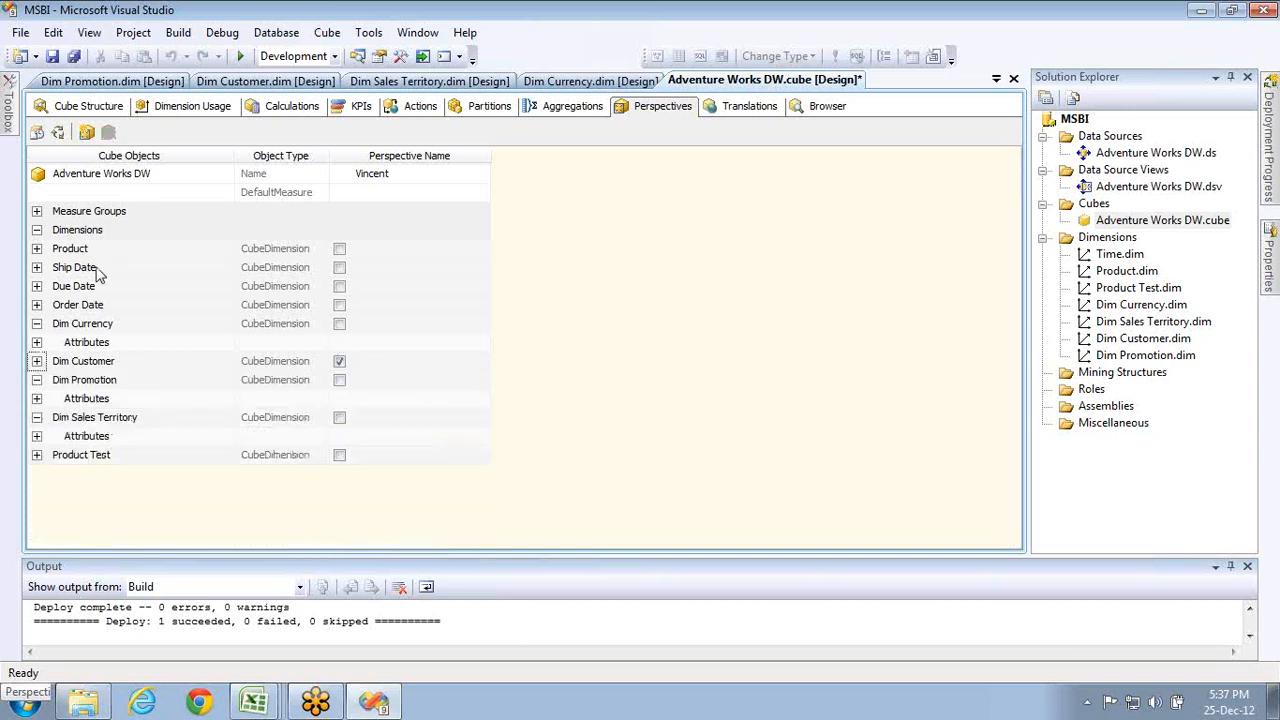
- Exclude the Dim Product measure group from the perspective and limit Fact Internet Sales to the Sales Amount and Tax Amt measures
click(37, 211)
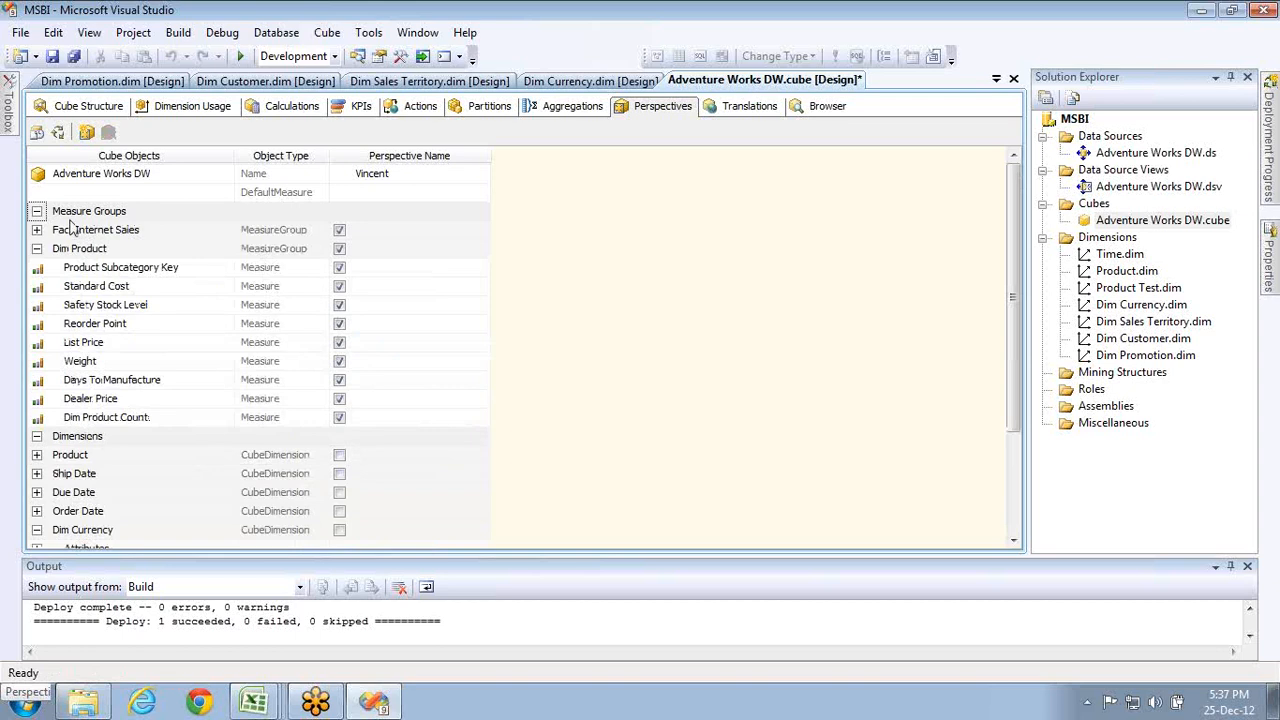
click(339, 249)
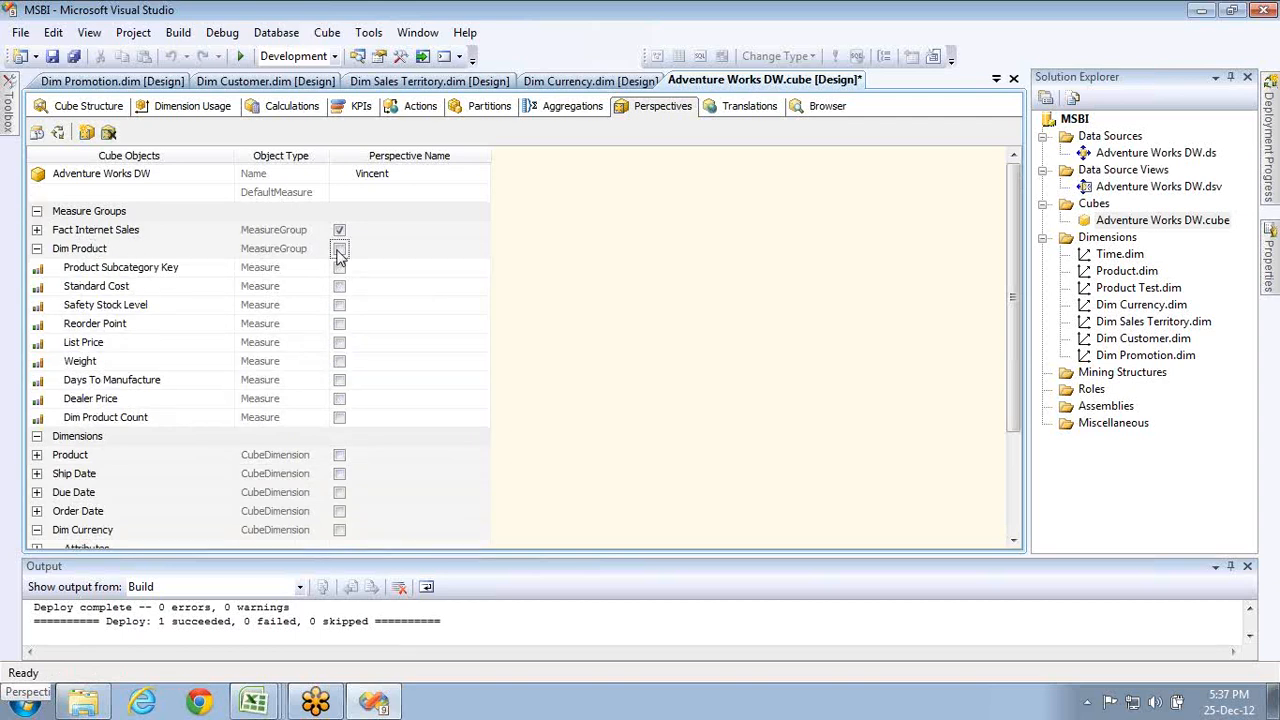
click(37, 230)
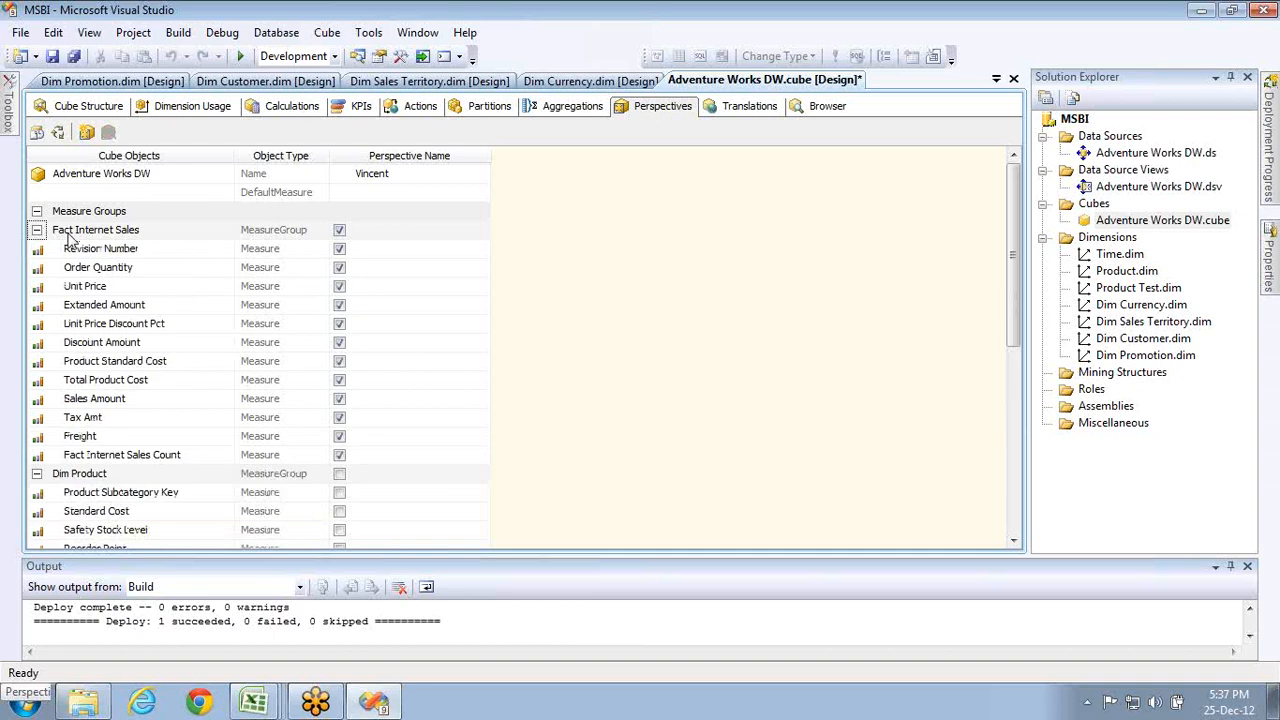
click(339, 230)
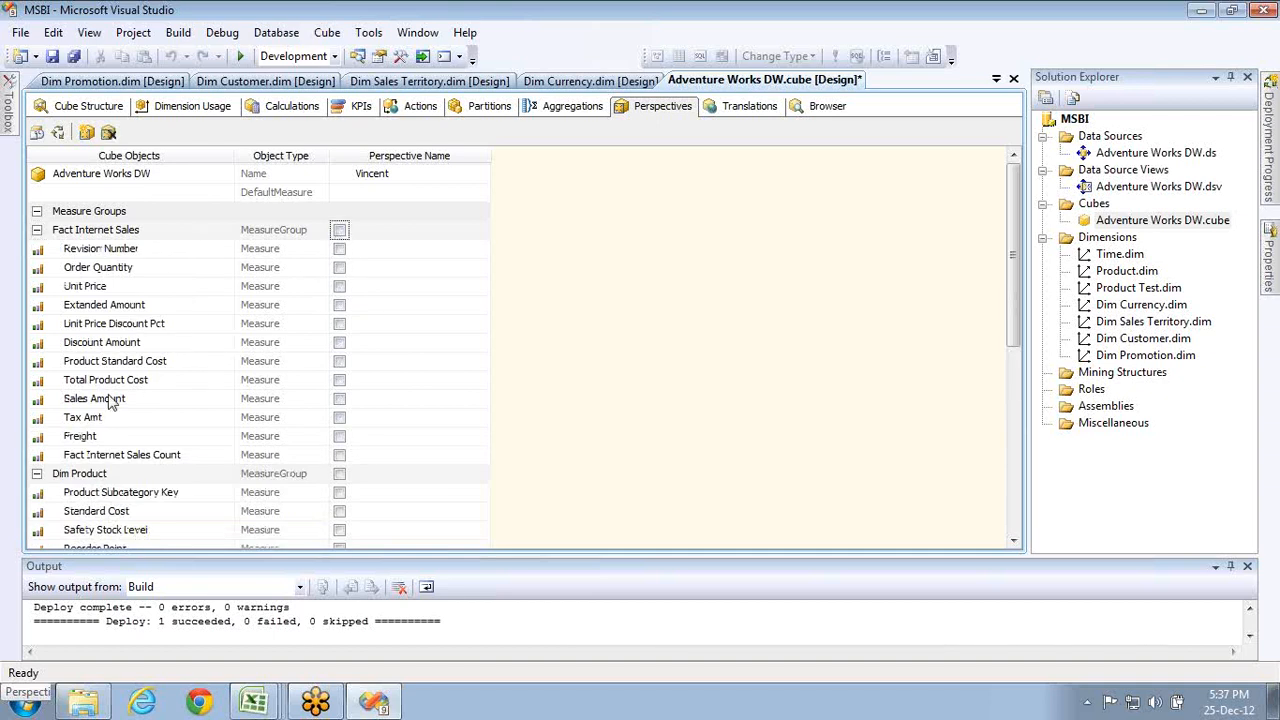
click(338, 400)
click(339, 418)
- Build and deploy the project, overwriting the MSBI database, and close the Process Cube dialog without running it along with the deployment progress
click(58, 134)
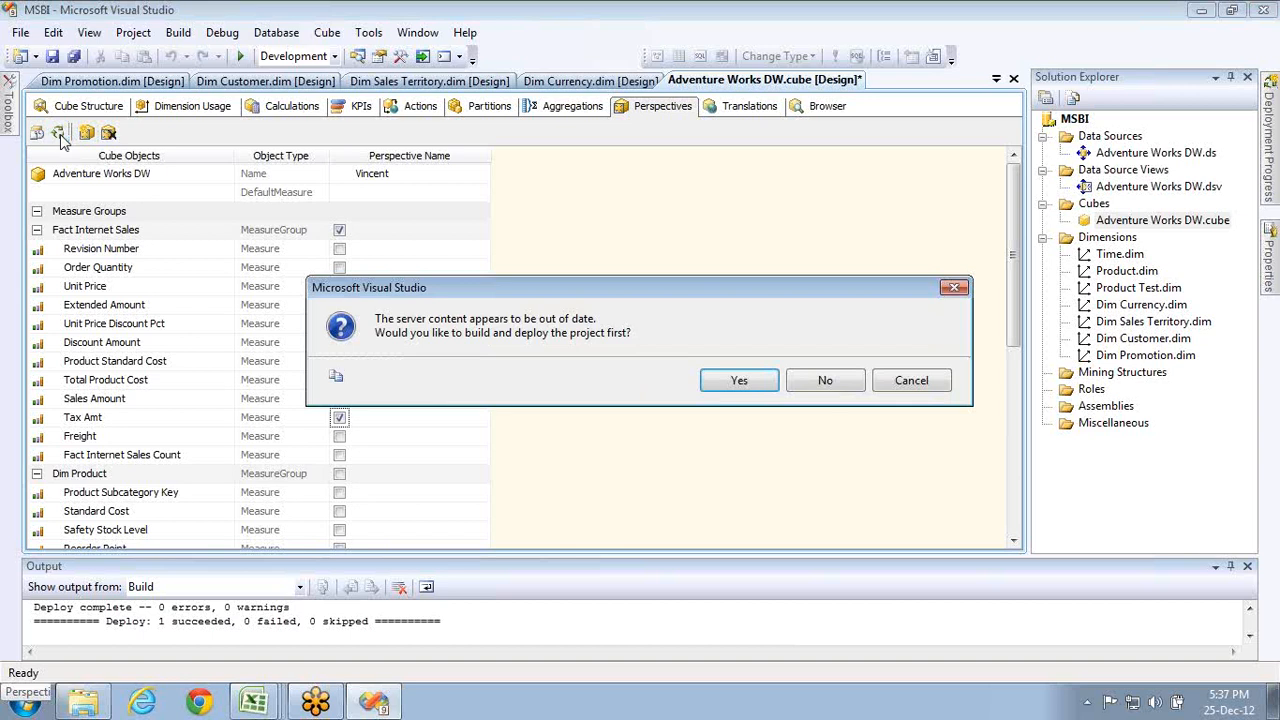
key(Return)
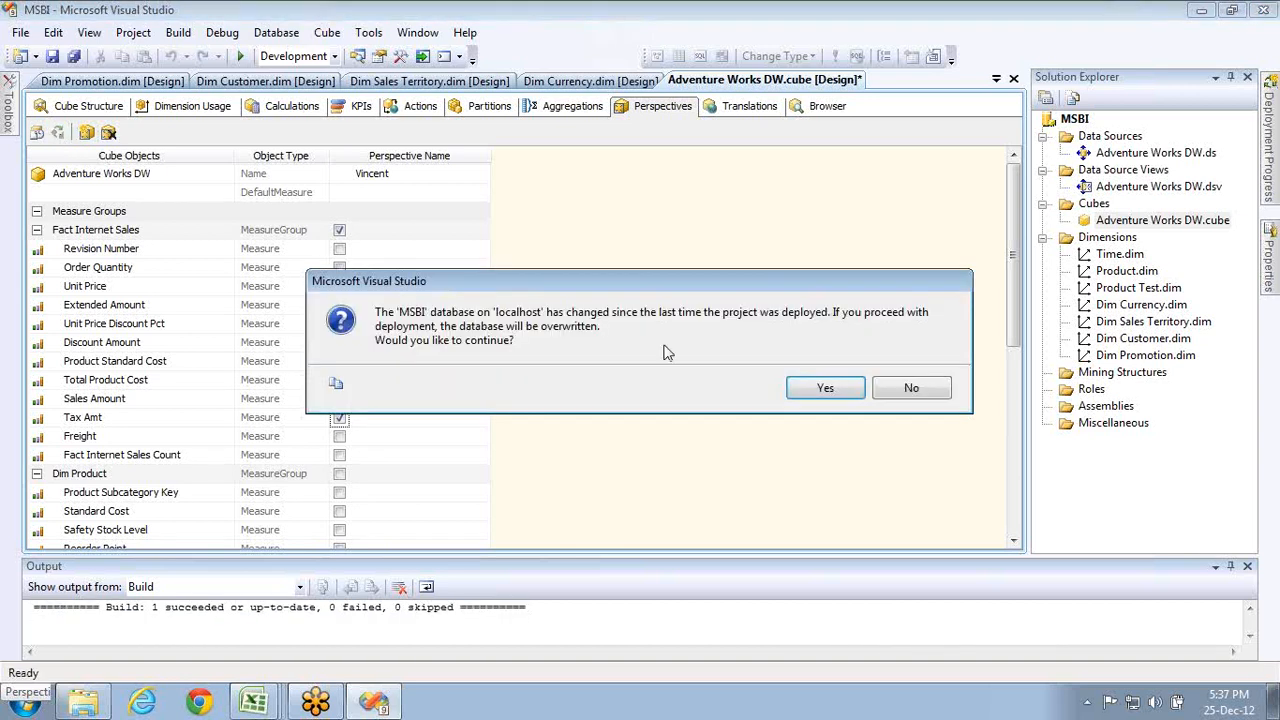
click(860, 390)
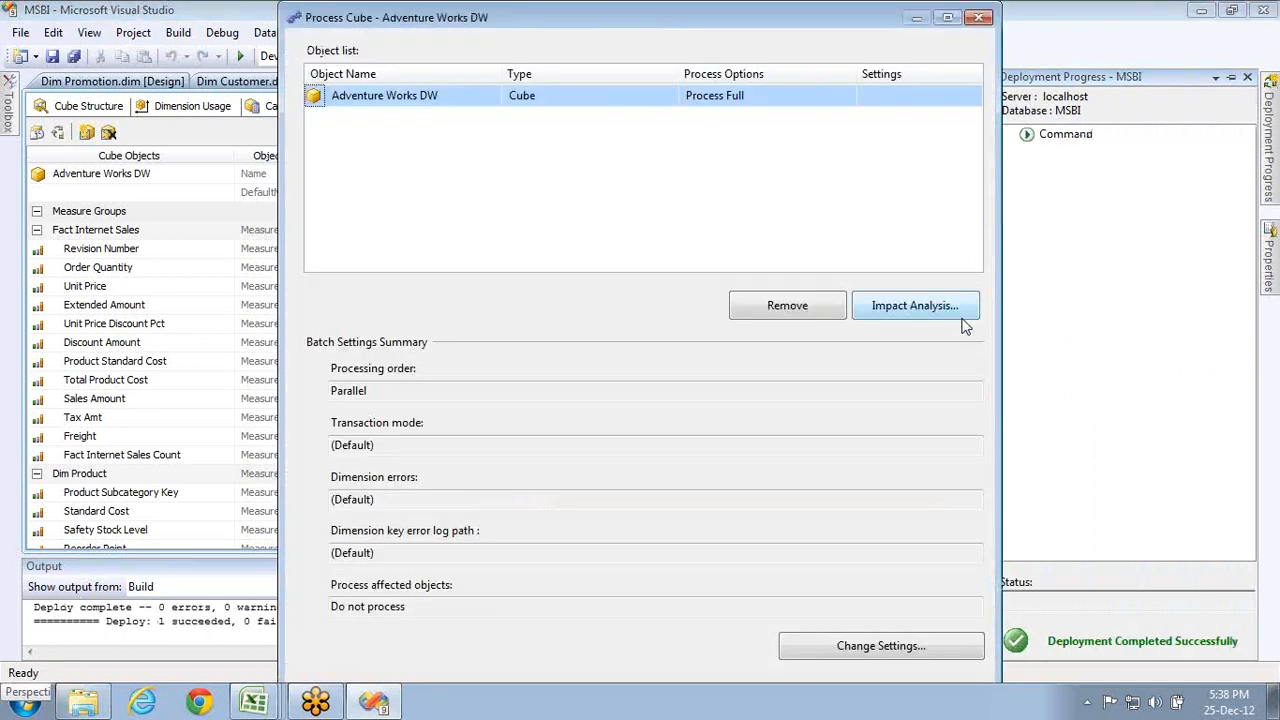
click(979, 17)
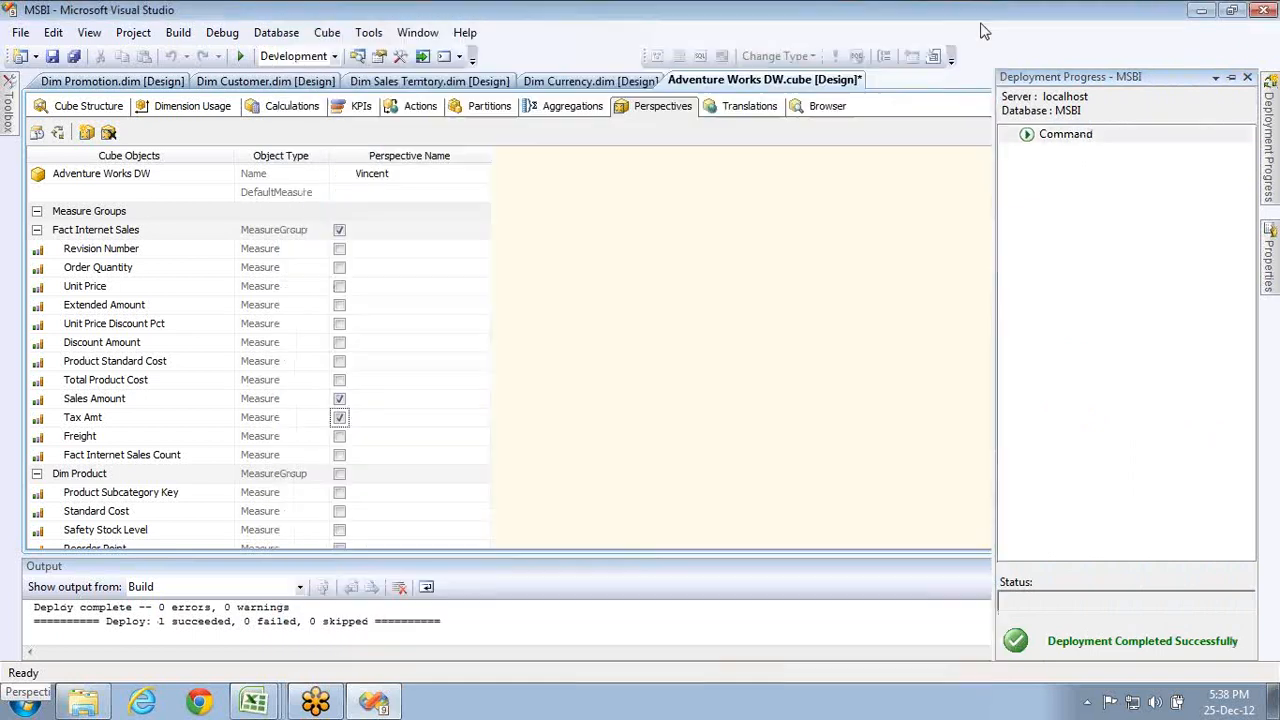
click(1247, 78)
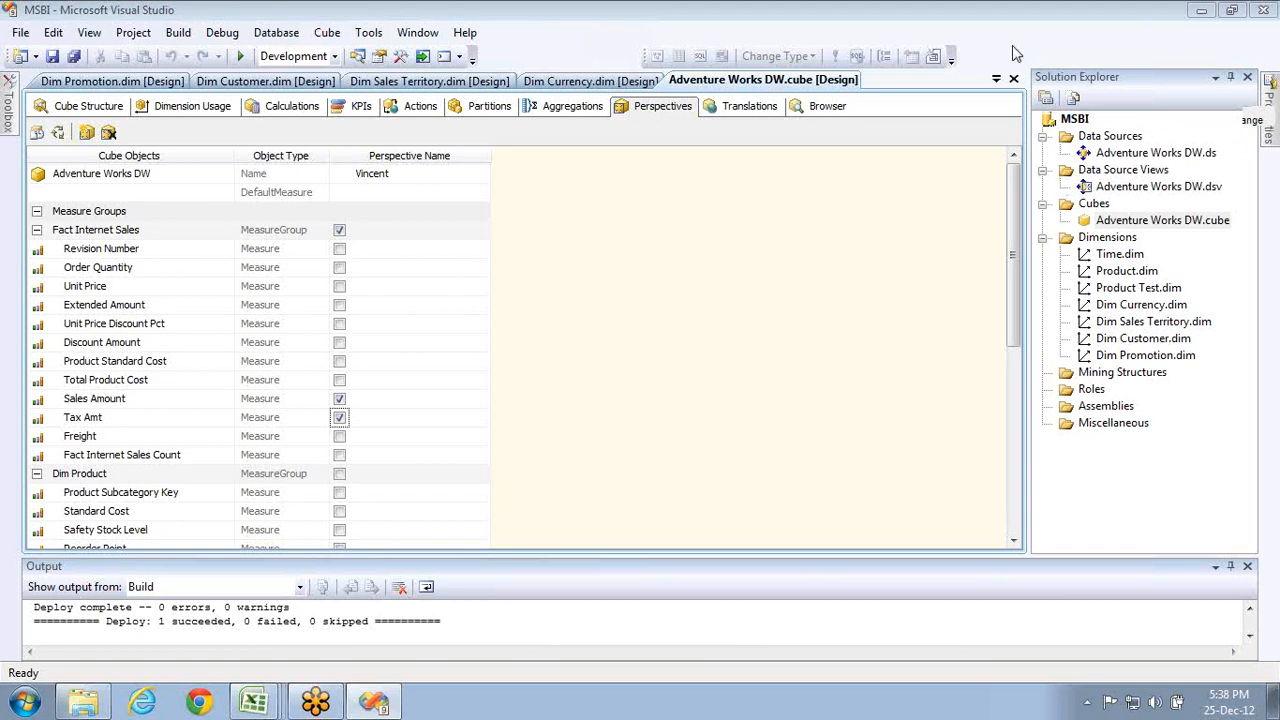
- Reconnect the cube browser to the server and open the list of perspectives available for browsing
click(826, 107)
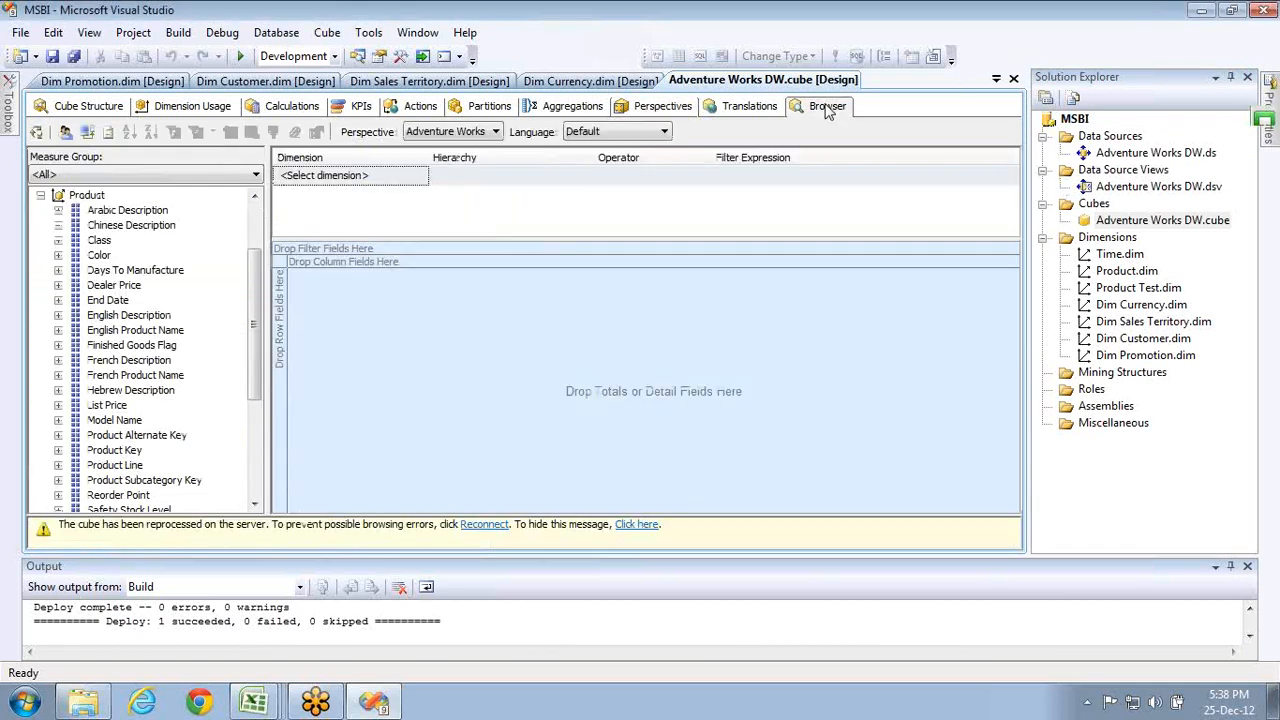
click(86, 131)
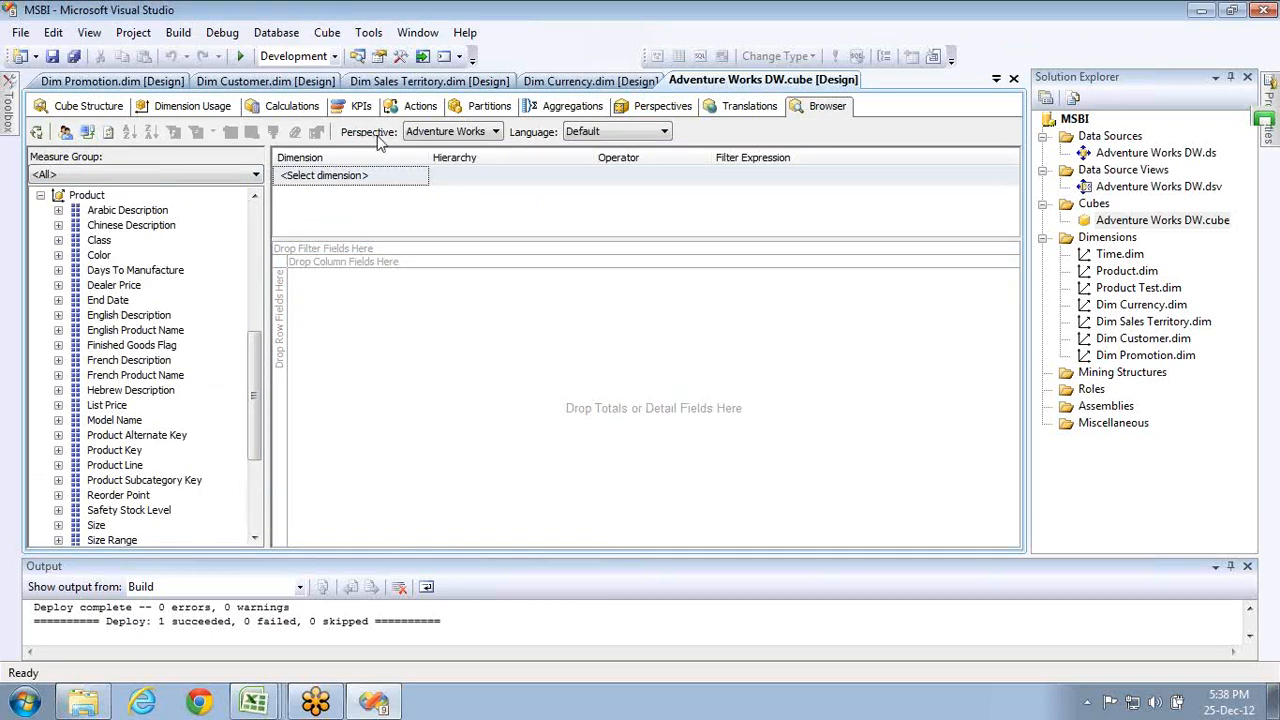
click(455, 132)
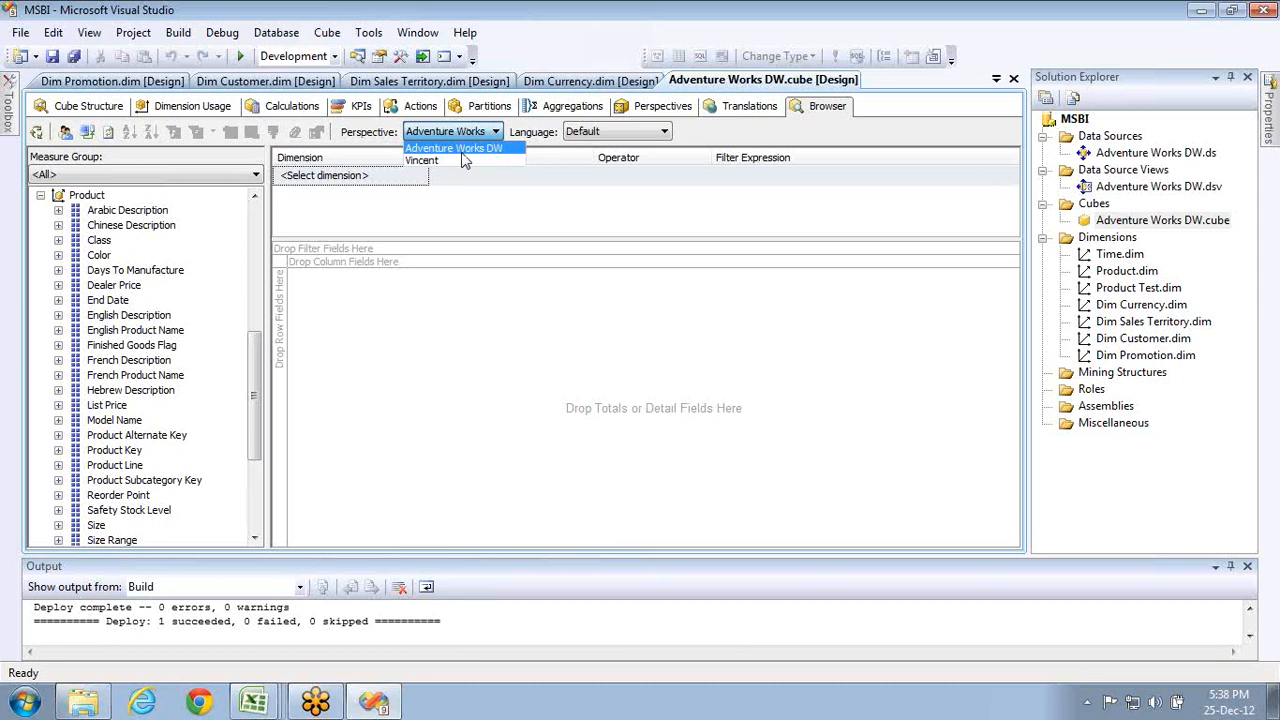
- Examine the custom perspective's included measure groups and measures in the cube's Perspectives view
click(1260, 55)
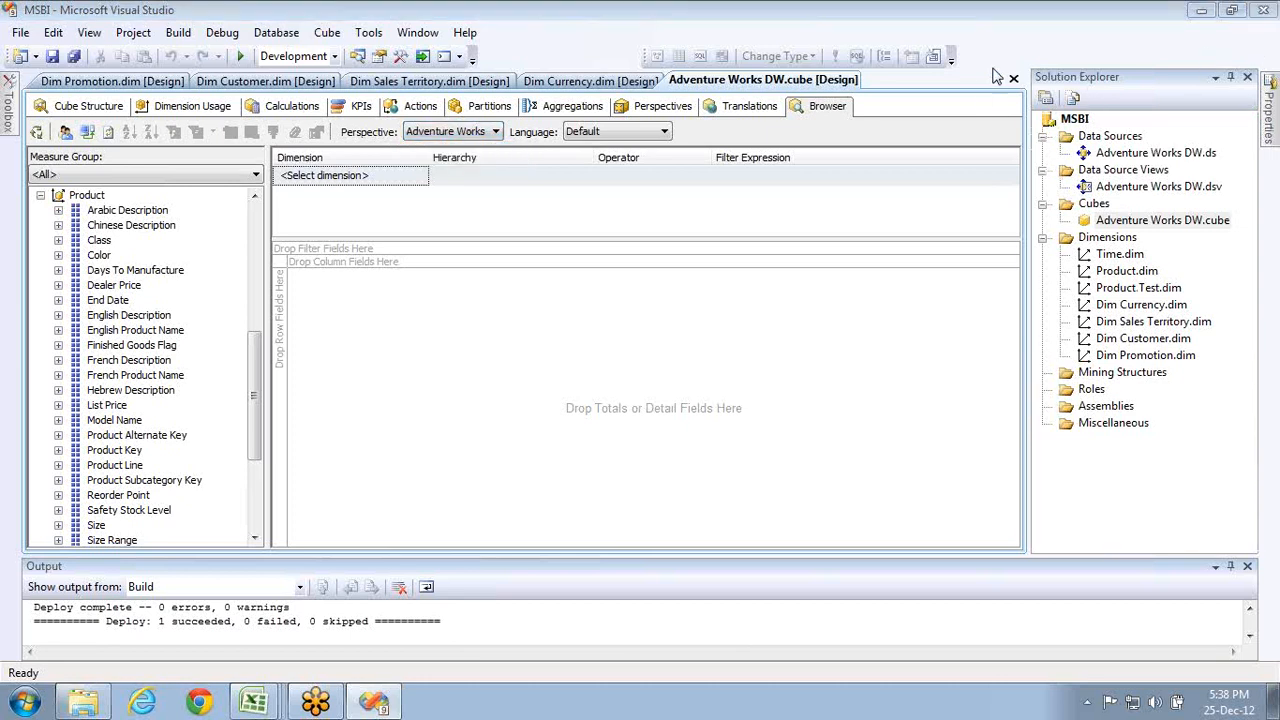
click(463, 137)
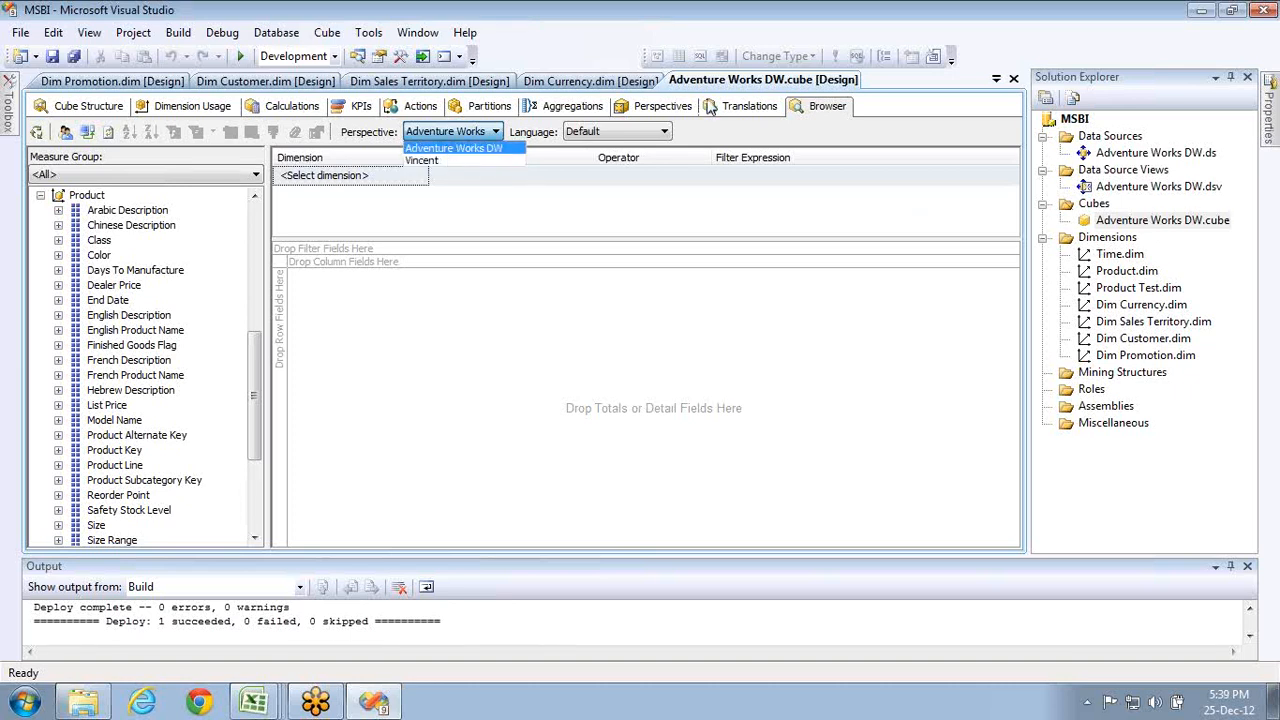
click(672, 113)
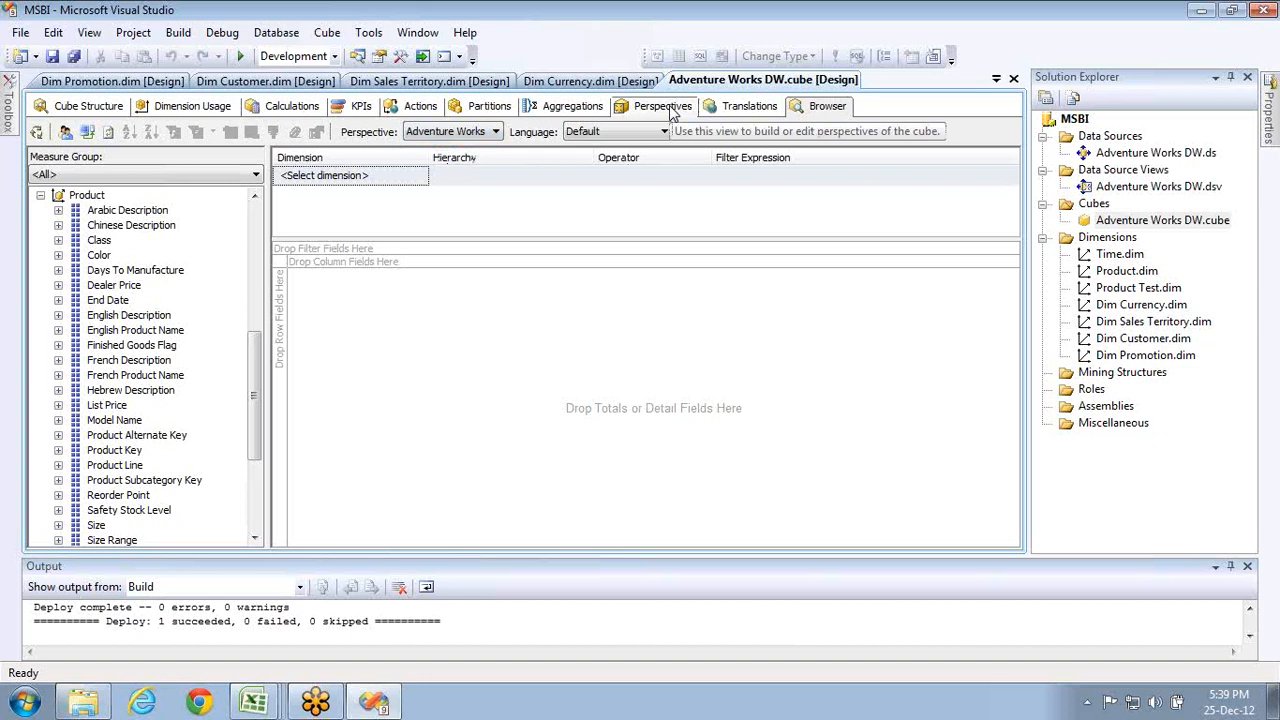
click(672, 110)
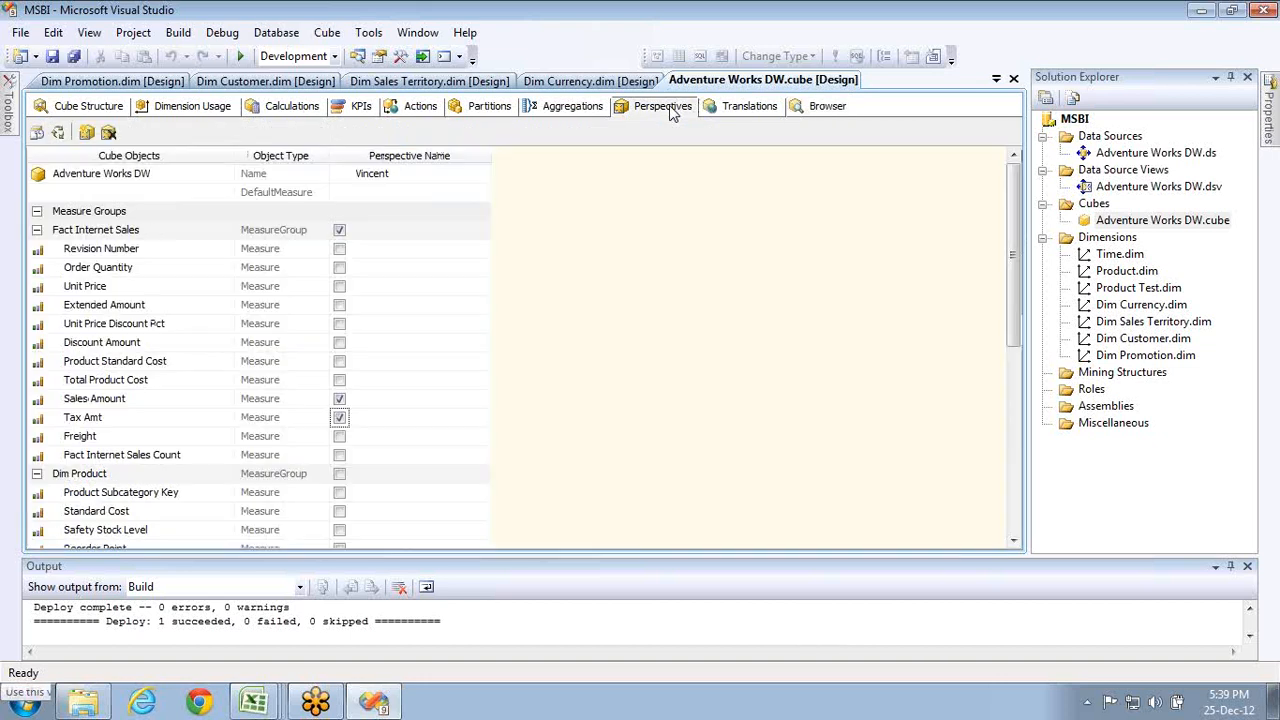
click(102, 174)
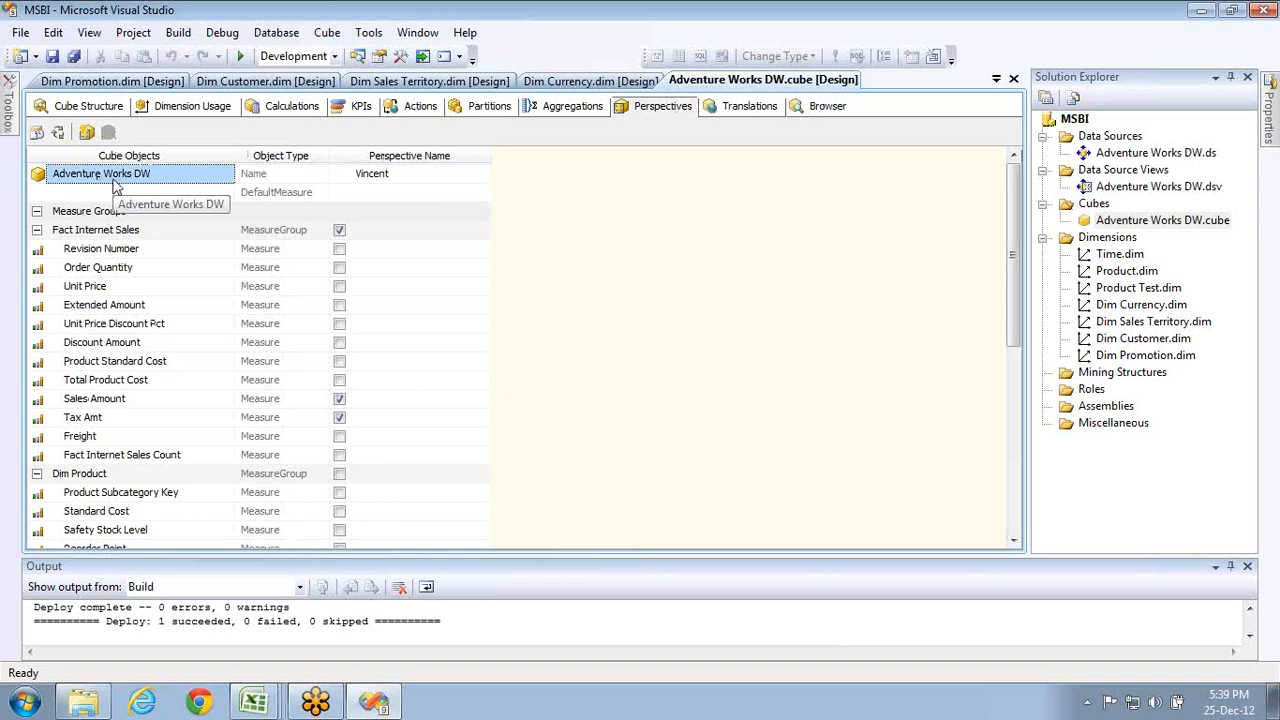
click(1267, 51)
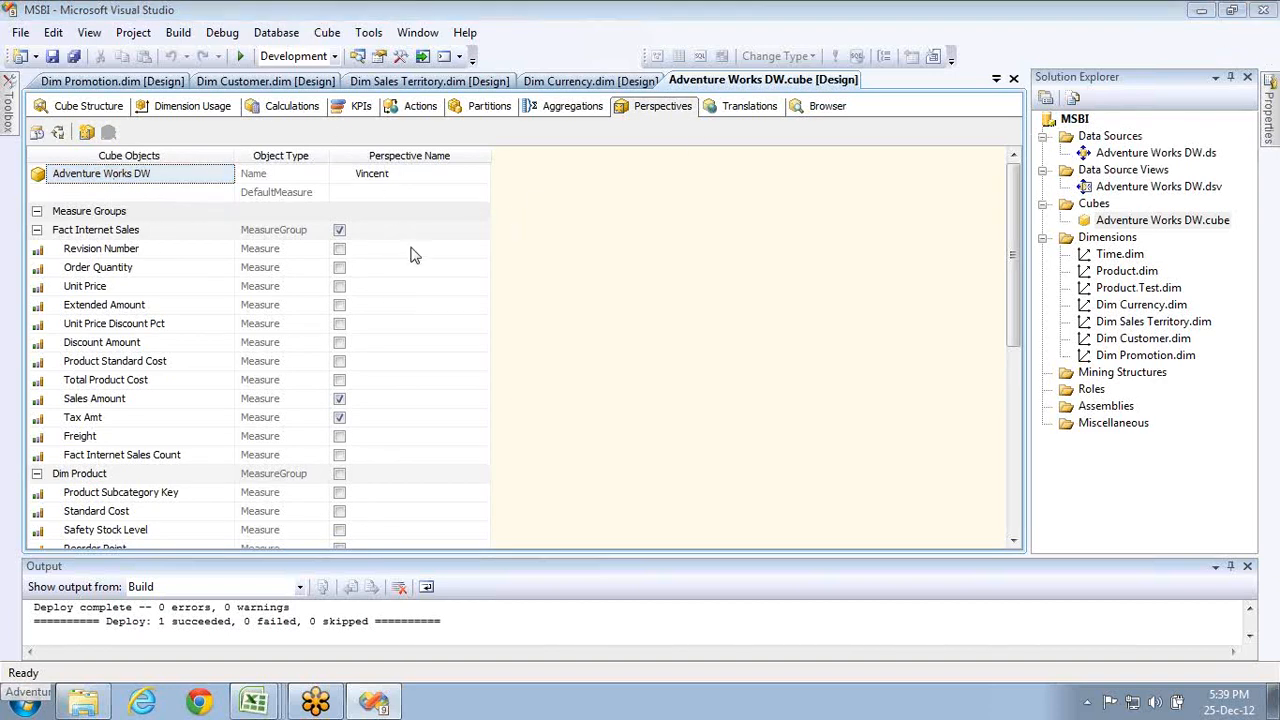
- Return to browsing the Adventure Works DW cube and collapse the Product dimension and the Fact Internet Sales measures
click(820, 114)
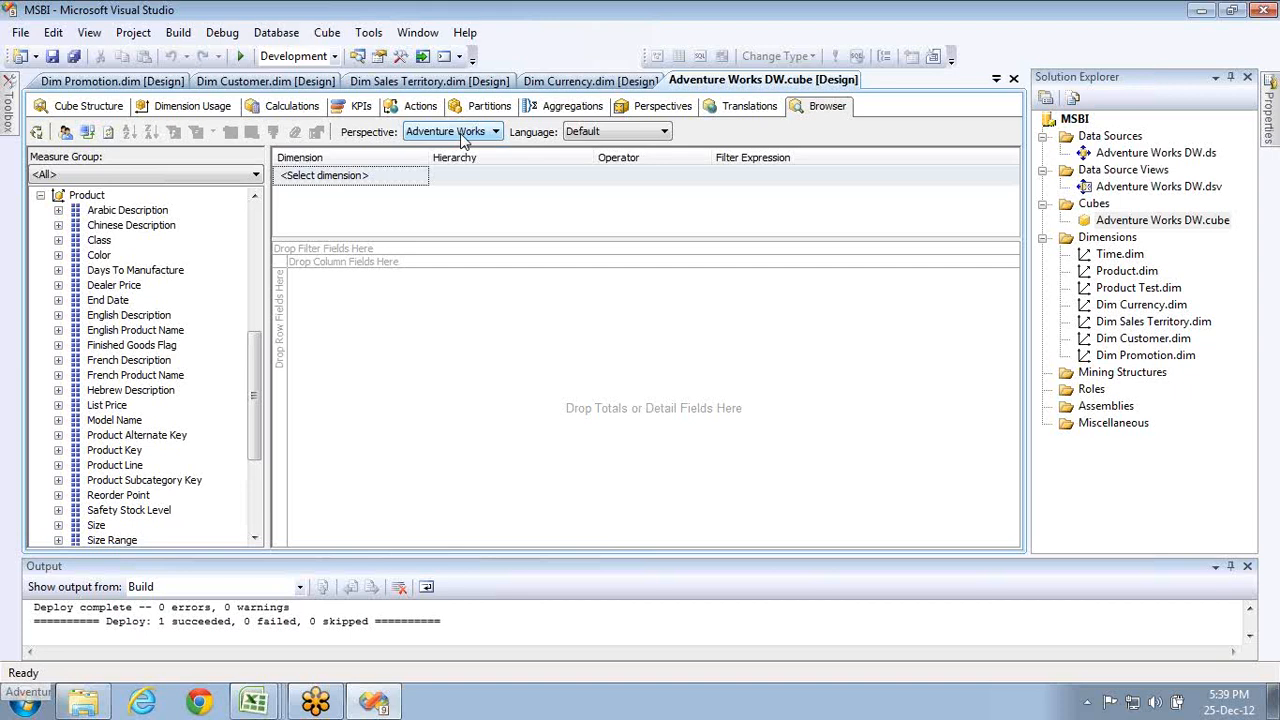
click(40, 195)
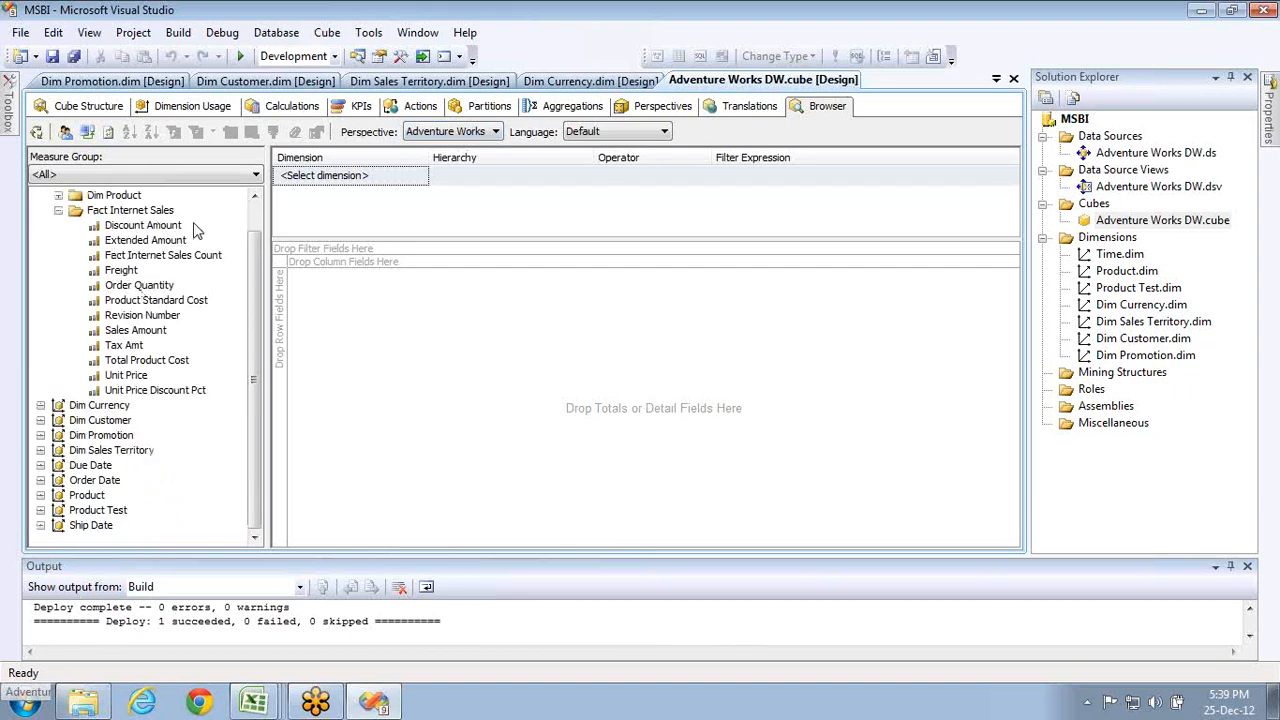
drag(255, 241, 255, 214)
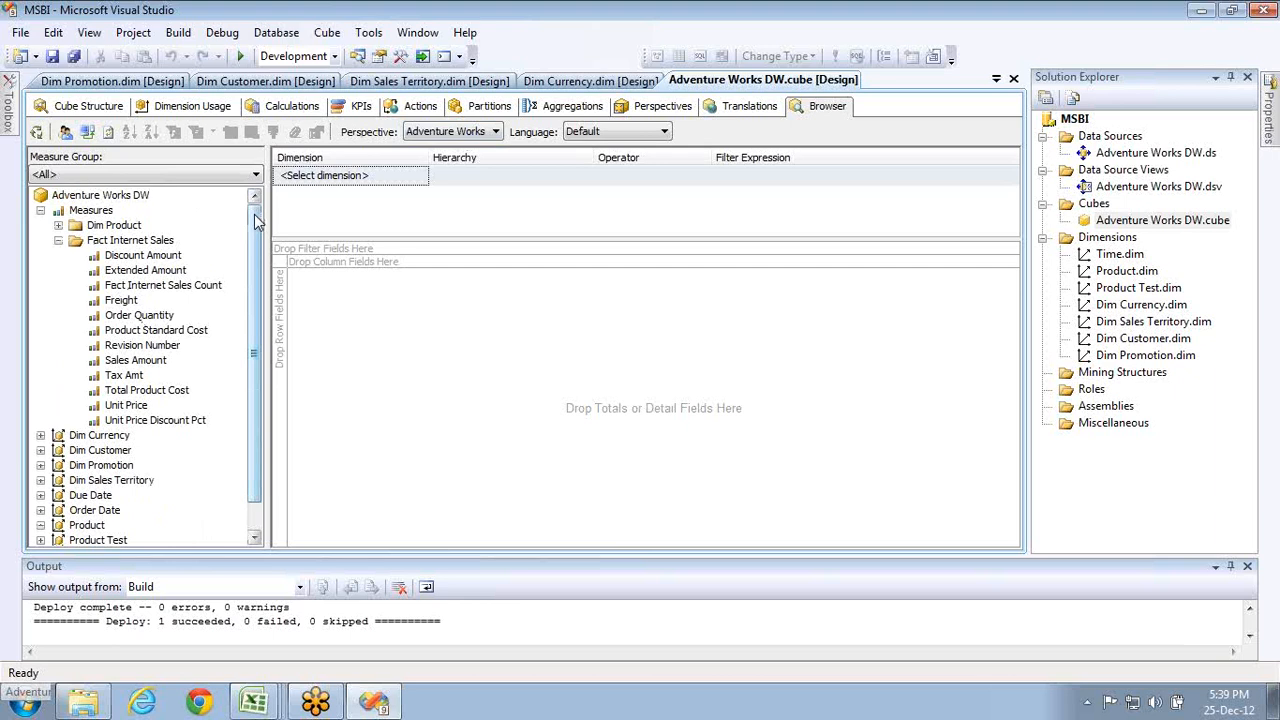
click(58, 241)
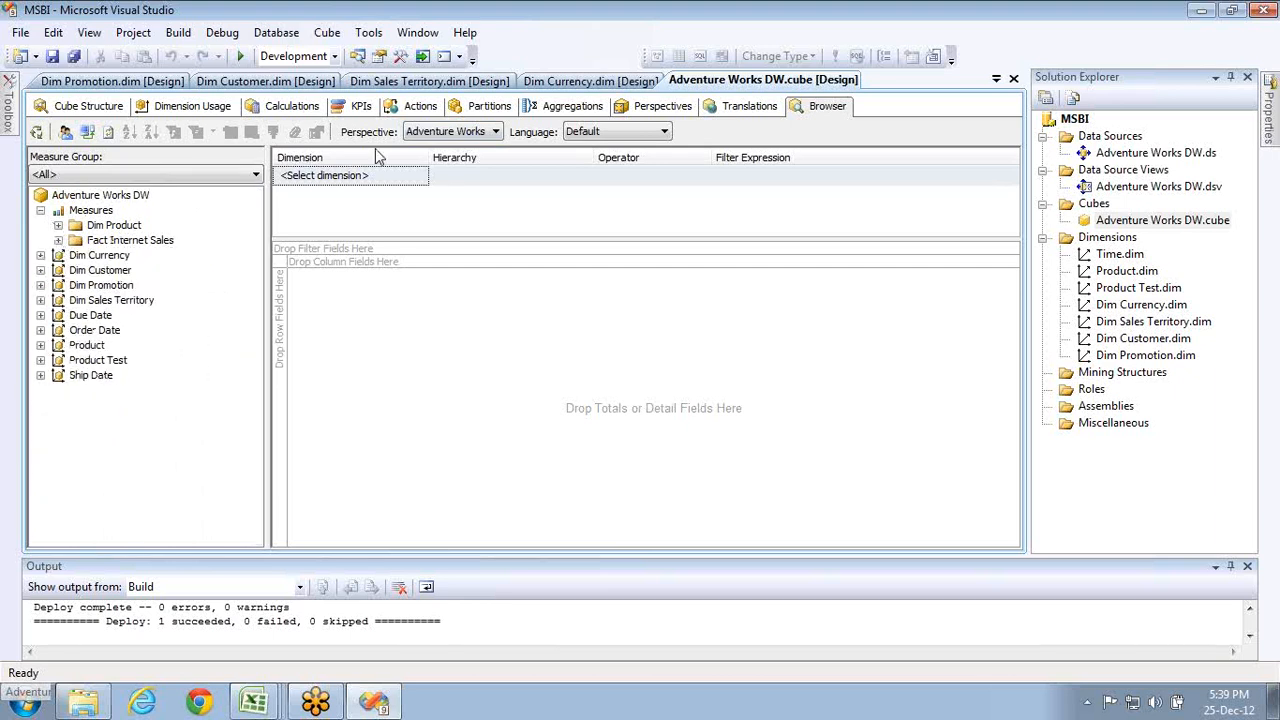
- Browse the cube through the custom perspective and expand its Fact Internet Sales measures and Dim Customer attributes
click(443, 132)
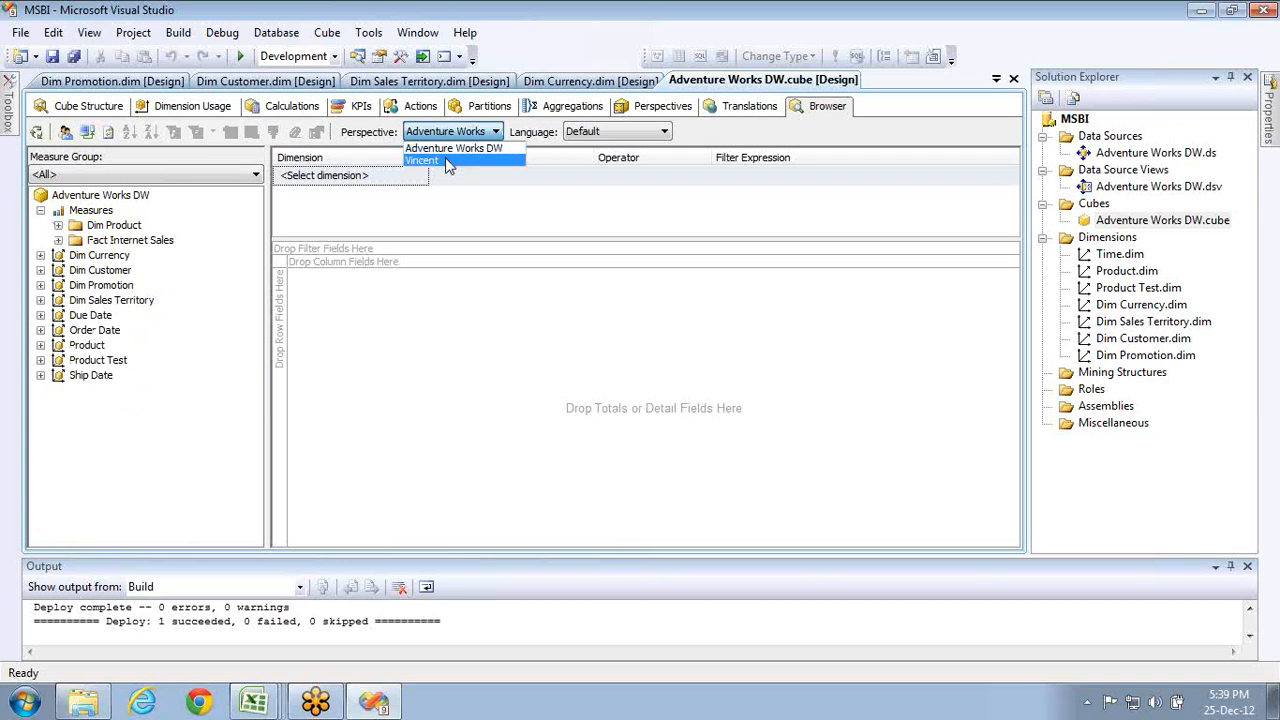
click(447, 162)
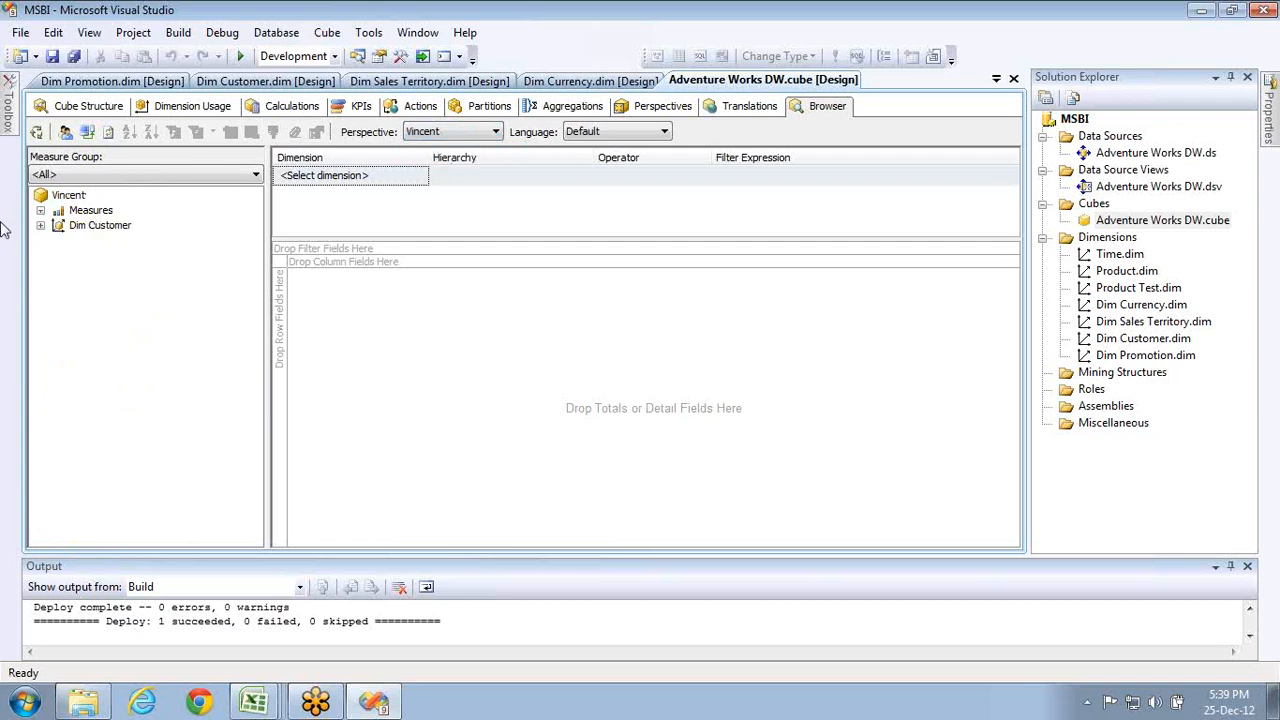
click(40, 211)
click(59, 226)
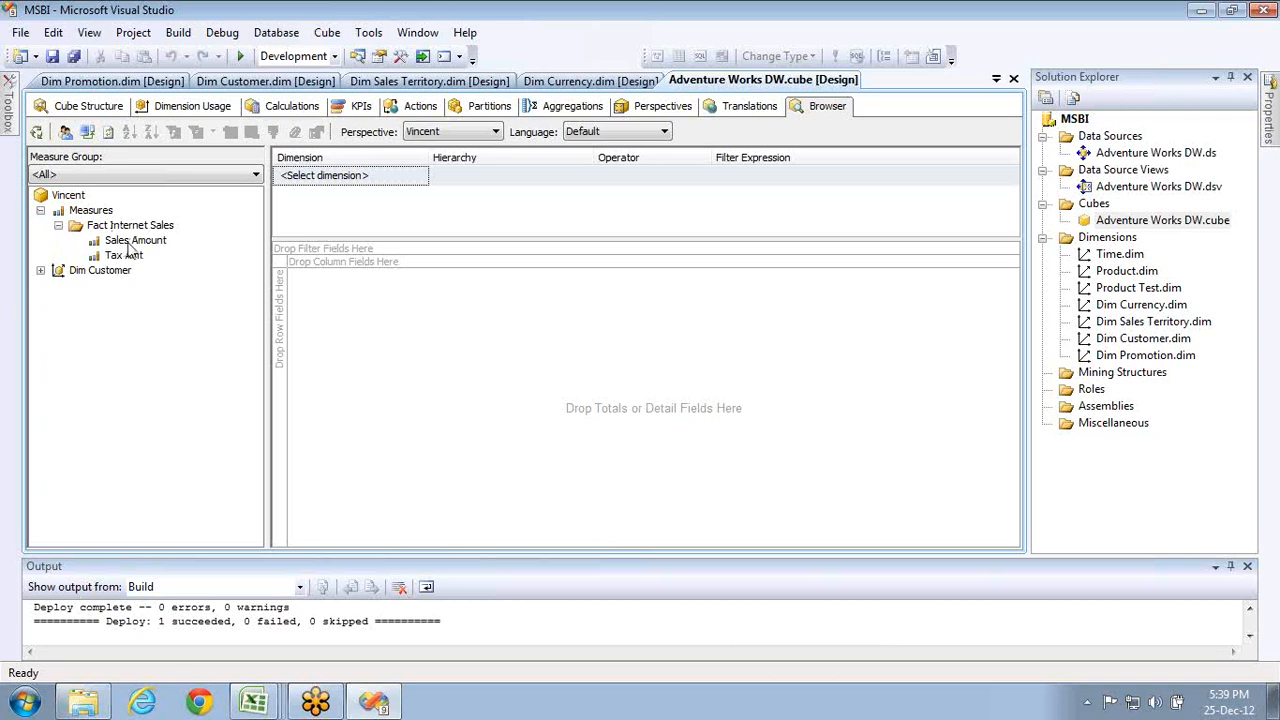
click(40, 270)
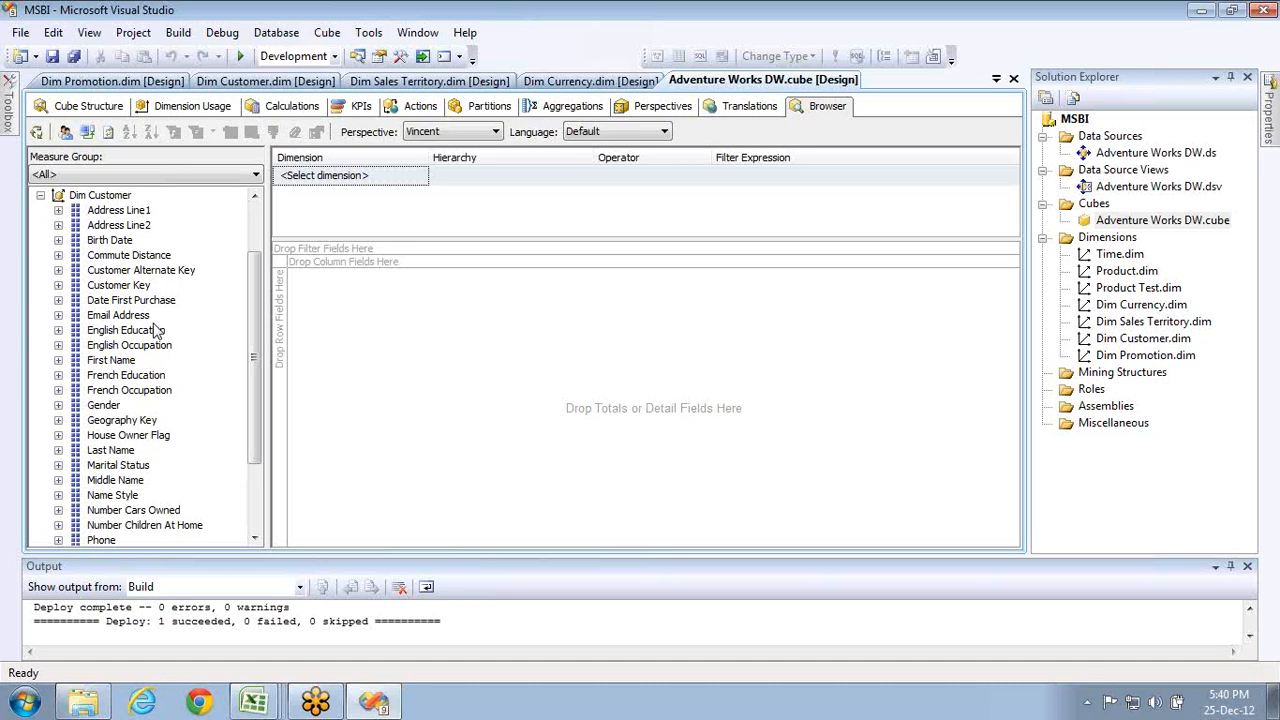
- Switch to Excel and, on Sheet2, start an Analysis Services data connection to server localhost using Windows Authentication
key(alt+Tab)
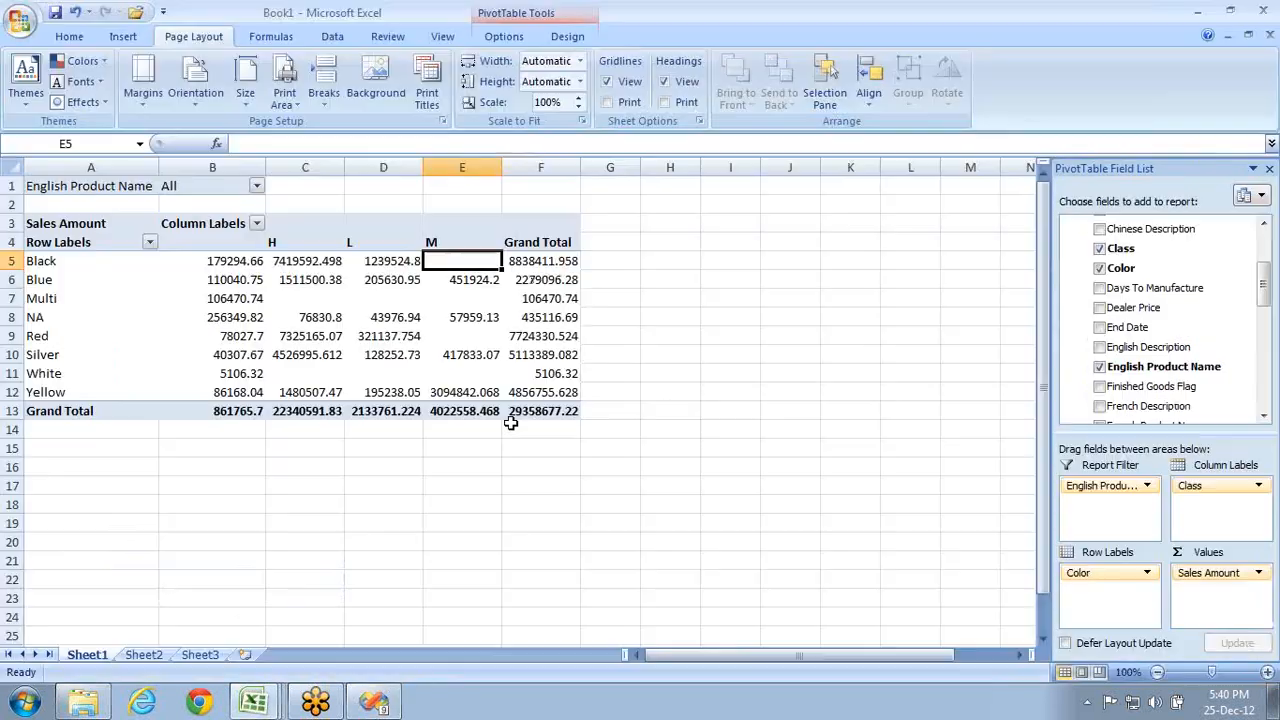
click(138, 655)
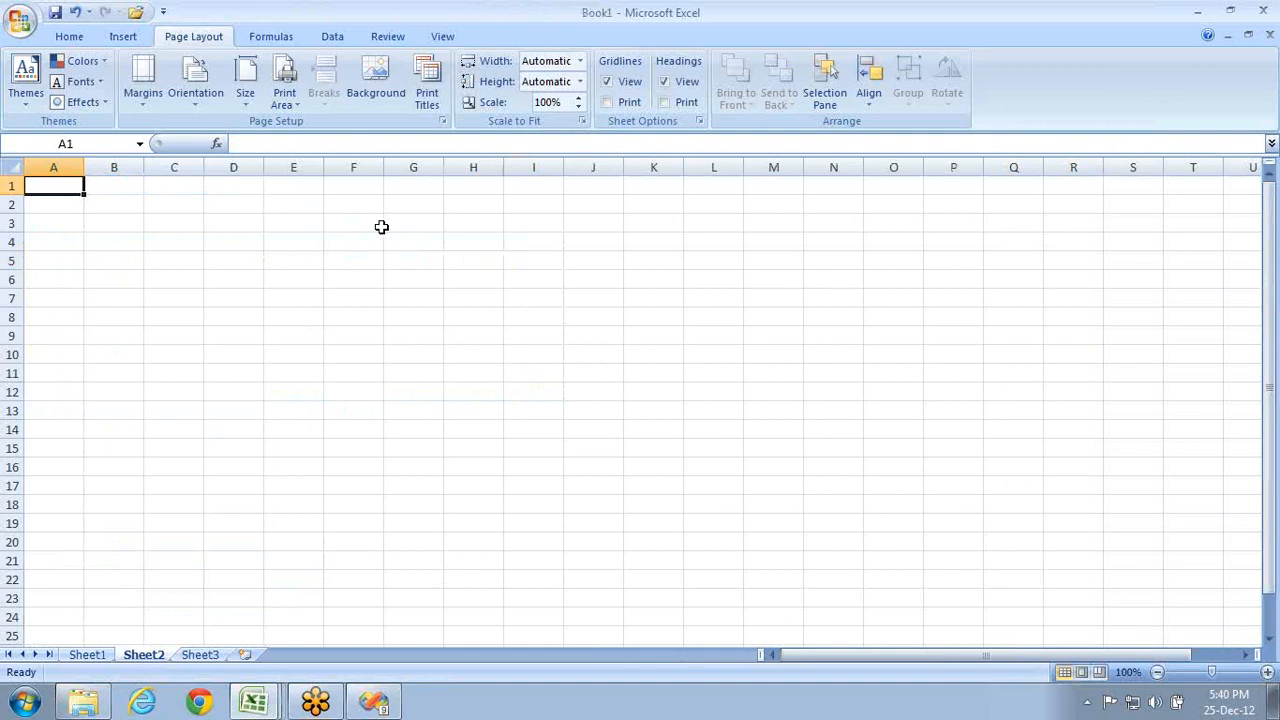
click(336, 37)
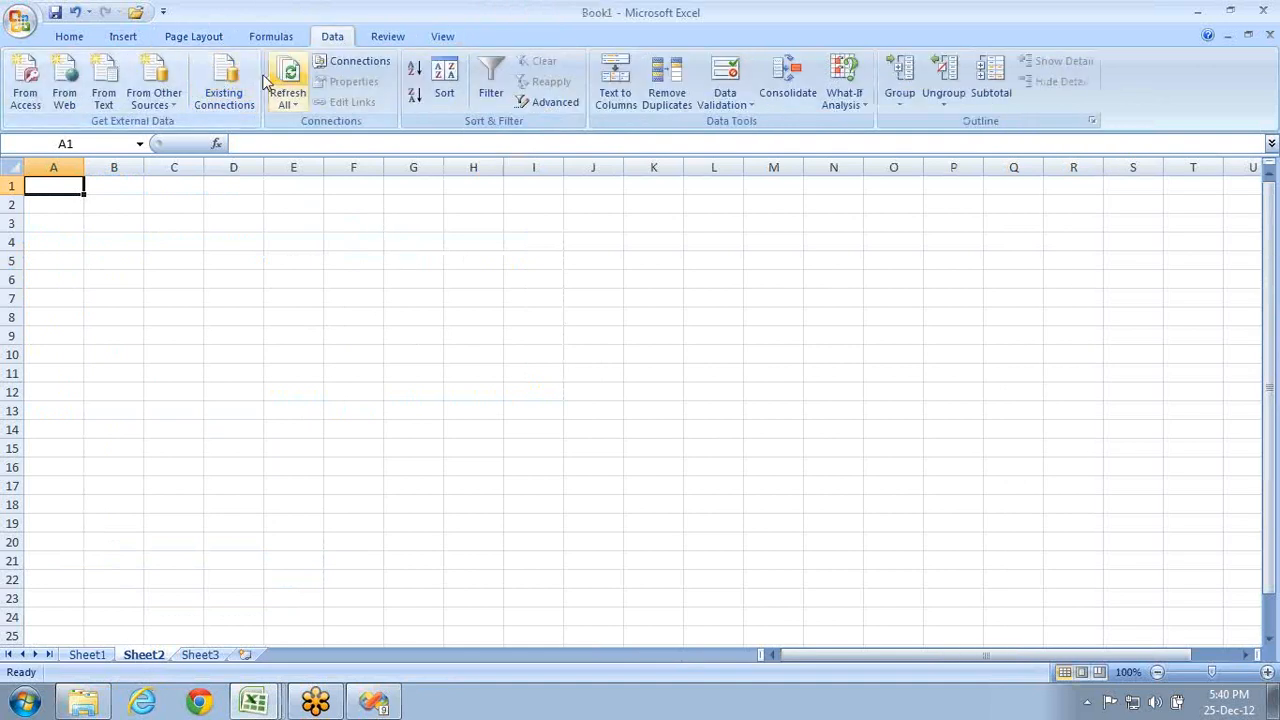
click(151, 104)
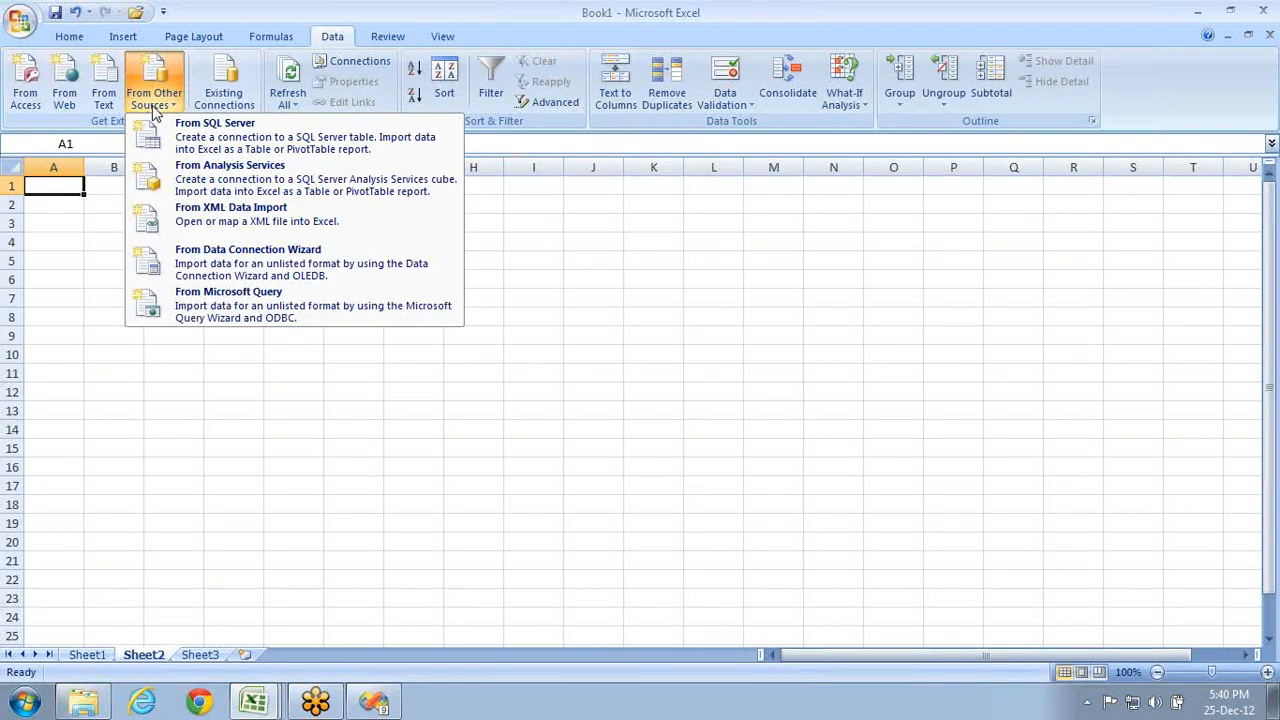
click(228, 185)
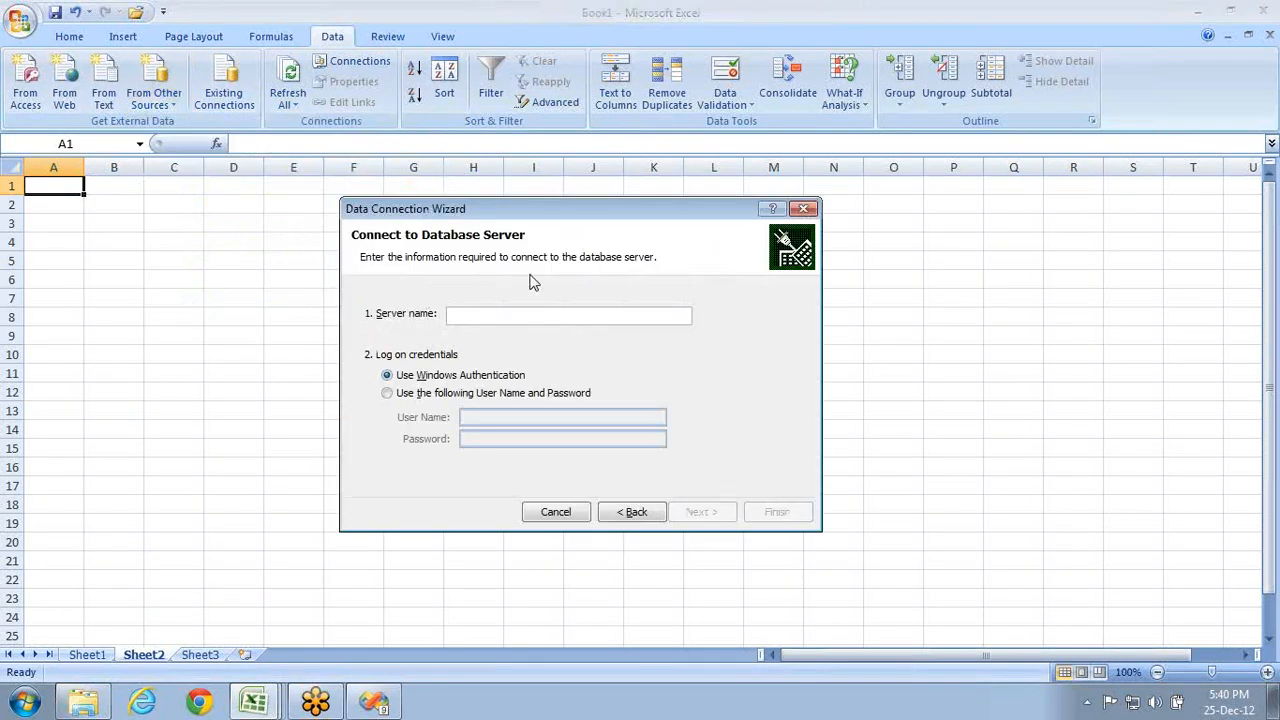
text(localhost)
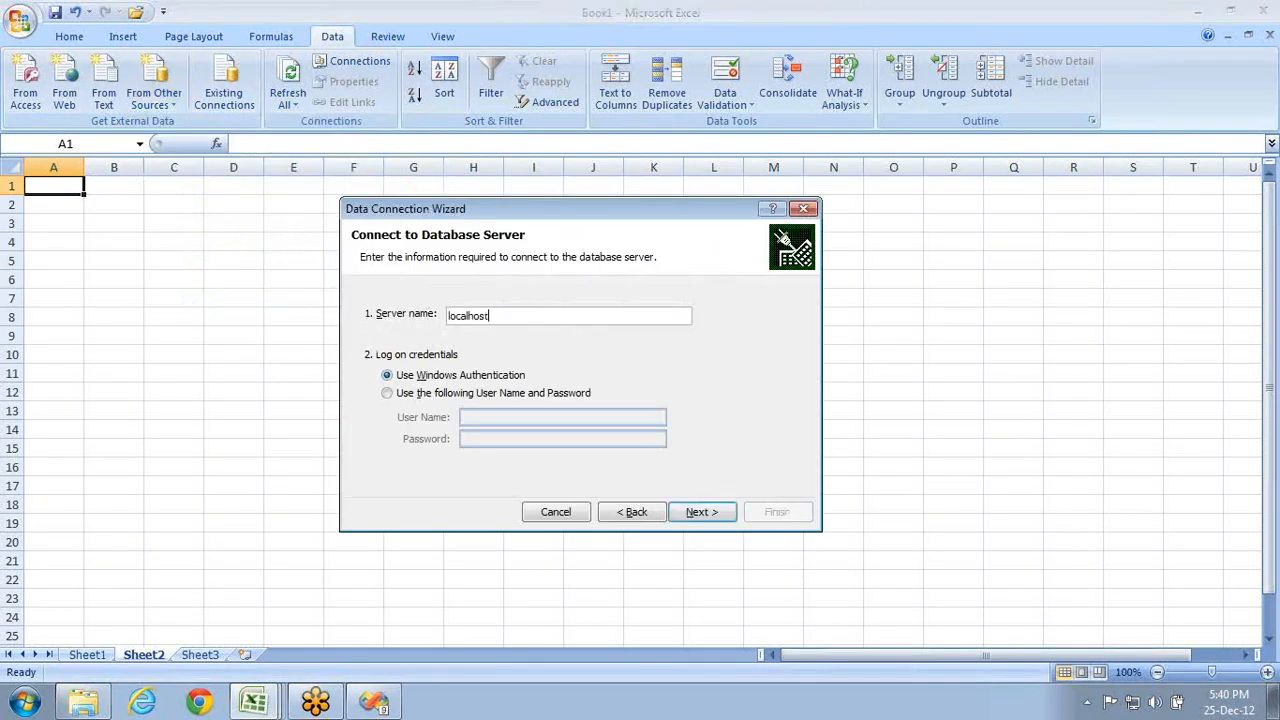
click(702, 512)
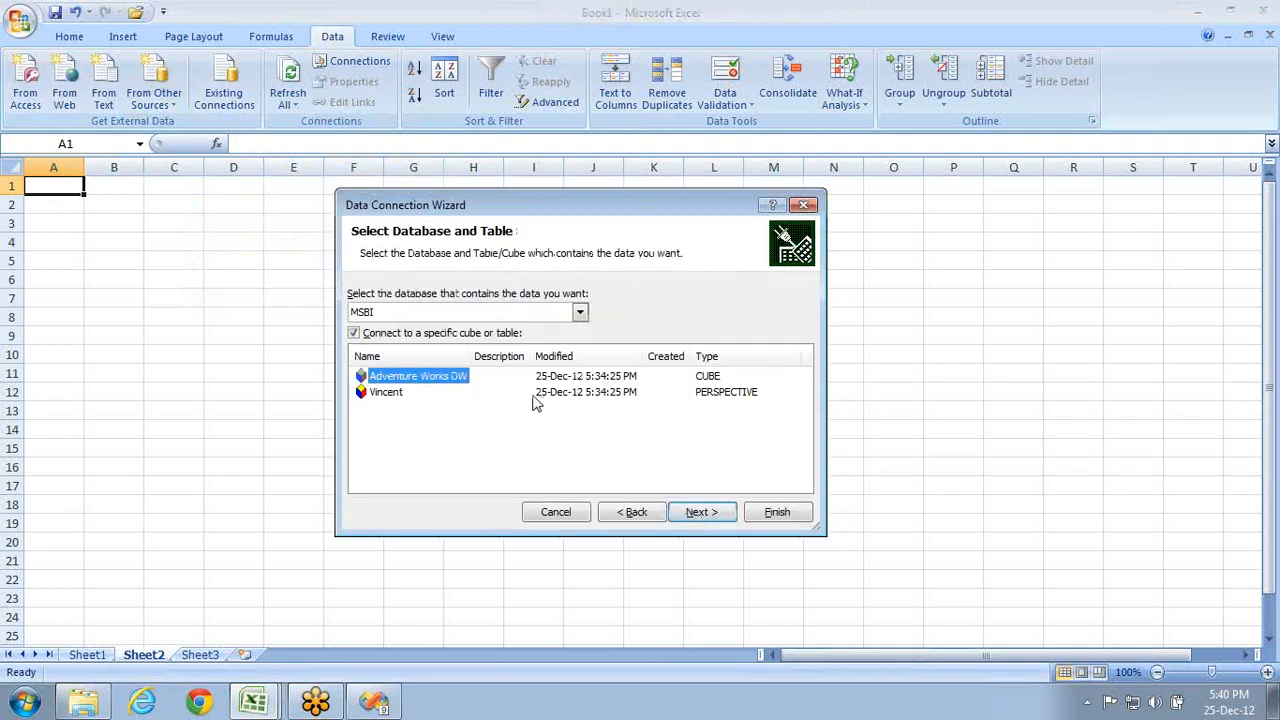
- Choose the MSBI database and its custom perspective, rather than the full cube, as the data to connect to
click(472, 314)
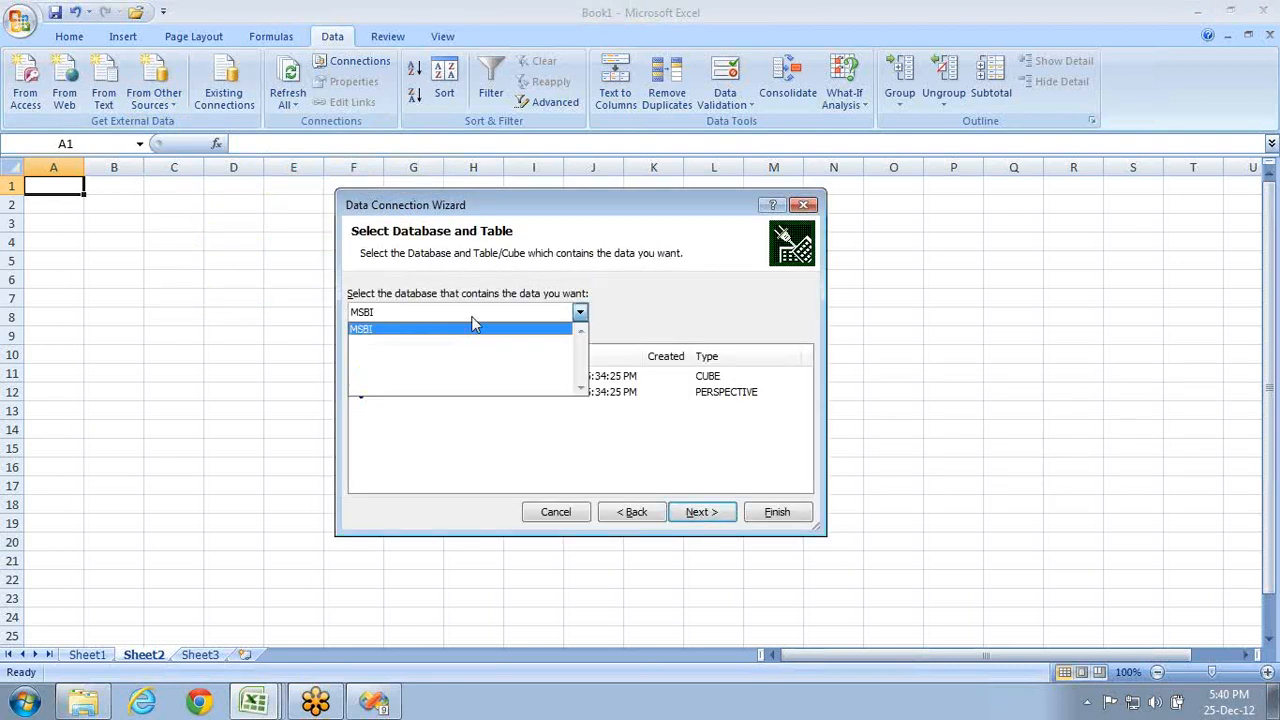
click(387, 313)
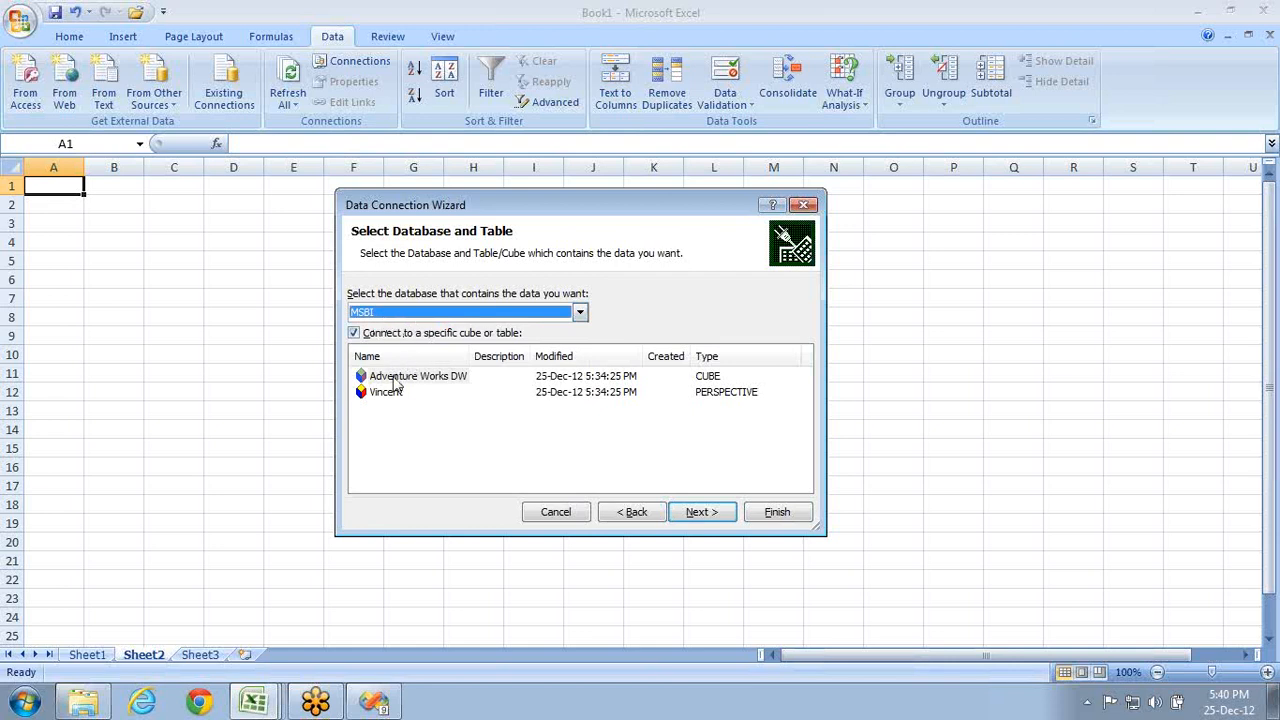
click(397, 379)
click(394, 394)
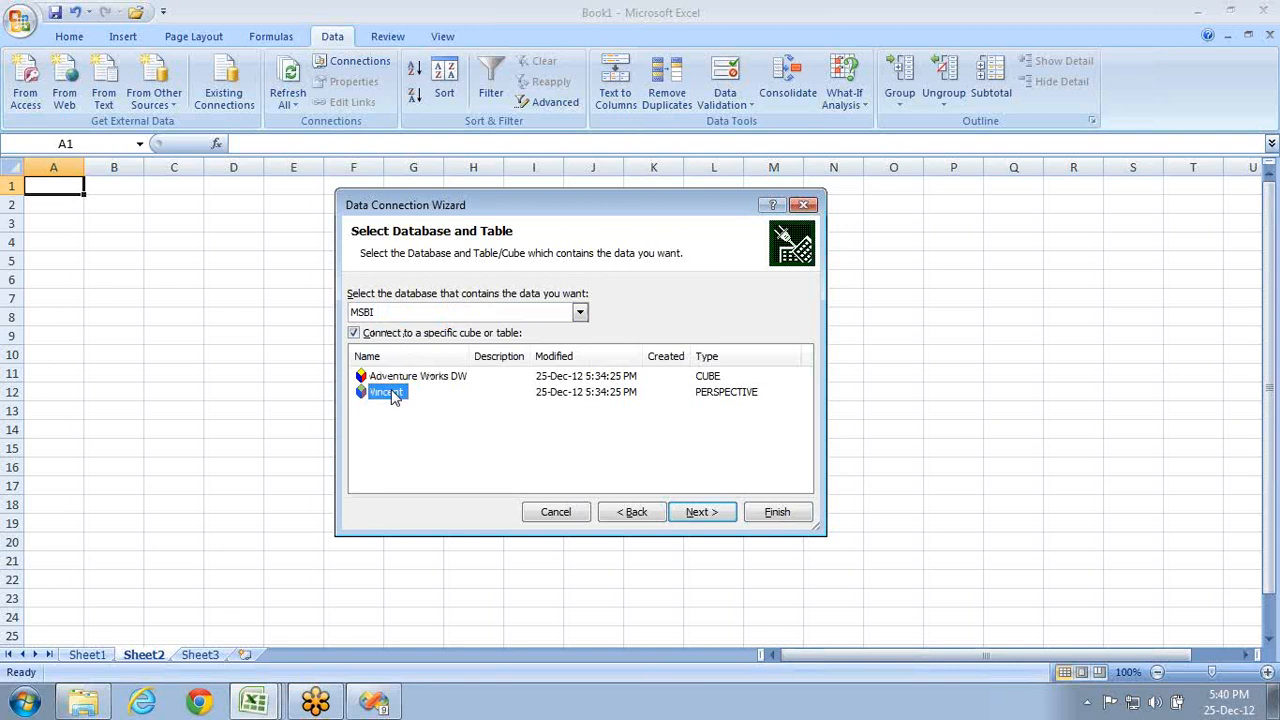
click(700, 512)
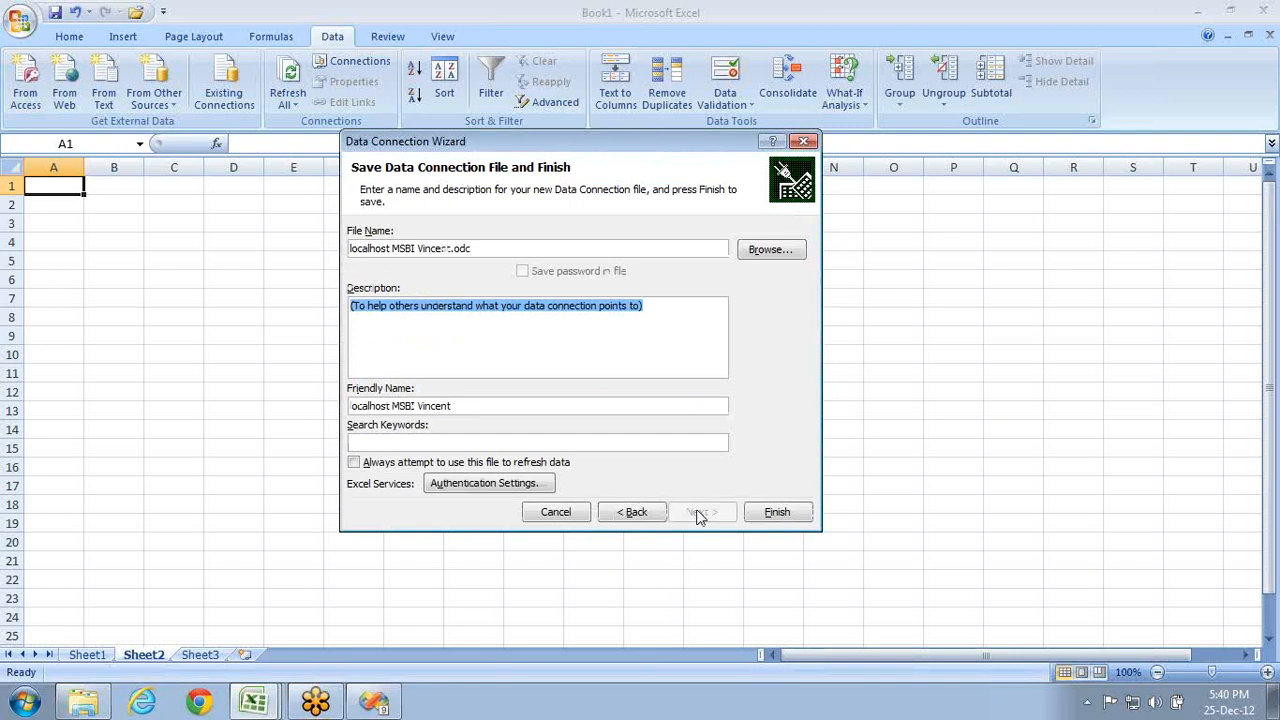
- Finish the data connection and import it as a PivotChart and PivotTable report at cell A1 of the existing worksheet
click(768, 512)
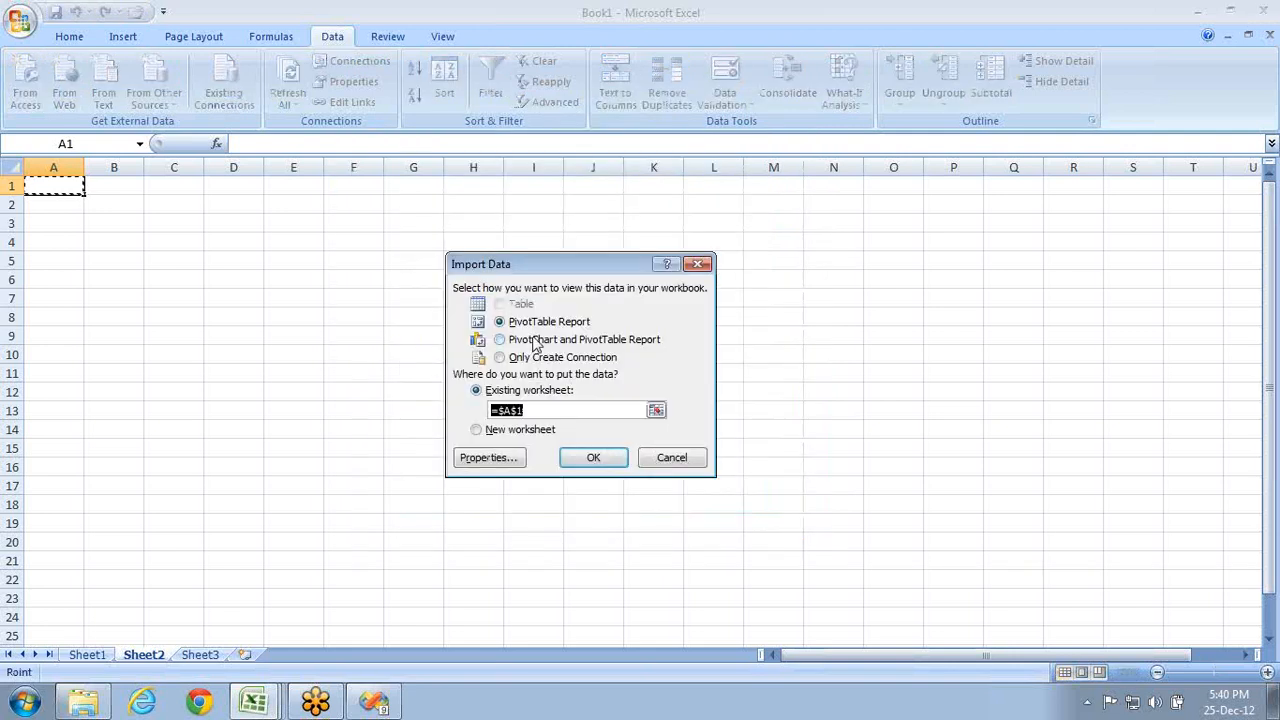
click(535, 340)
click(592, 459)
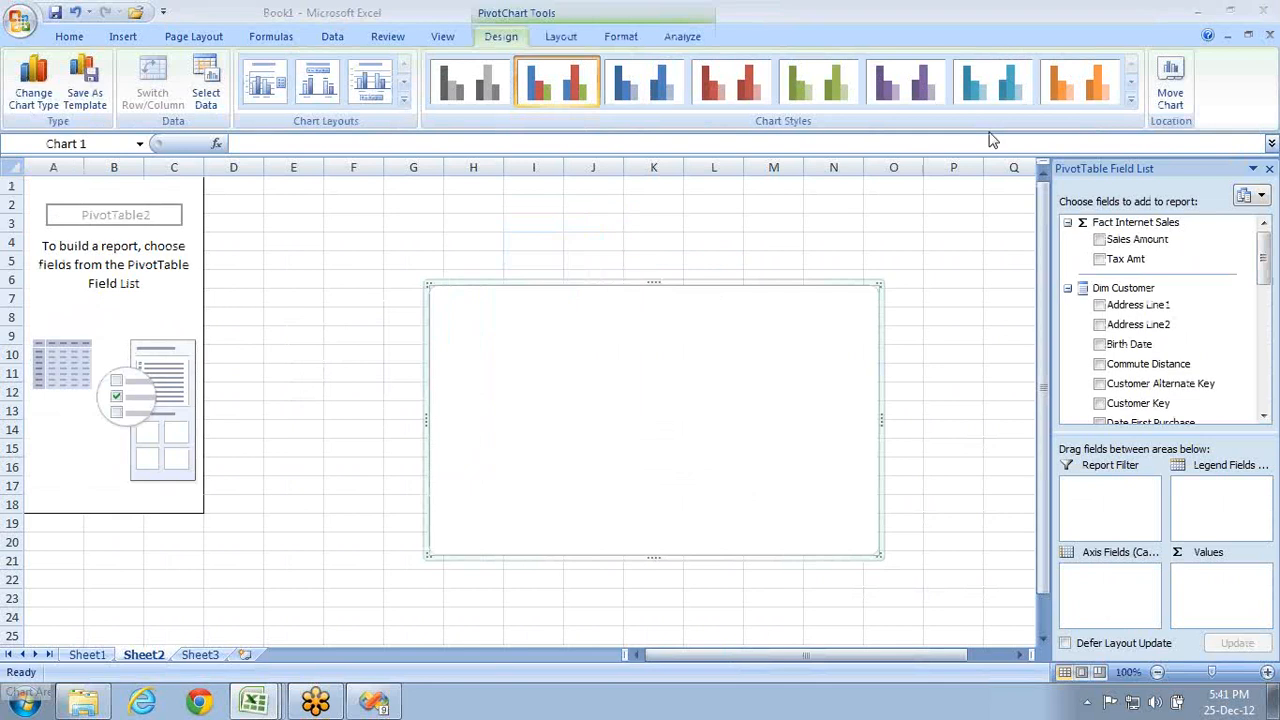
- Add Tax Amt as the report's value and the customers' First Name as its axis field
click(1100, 259)
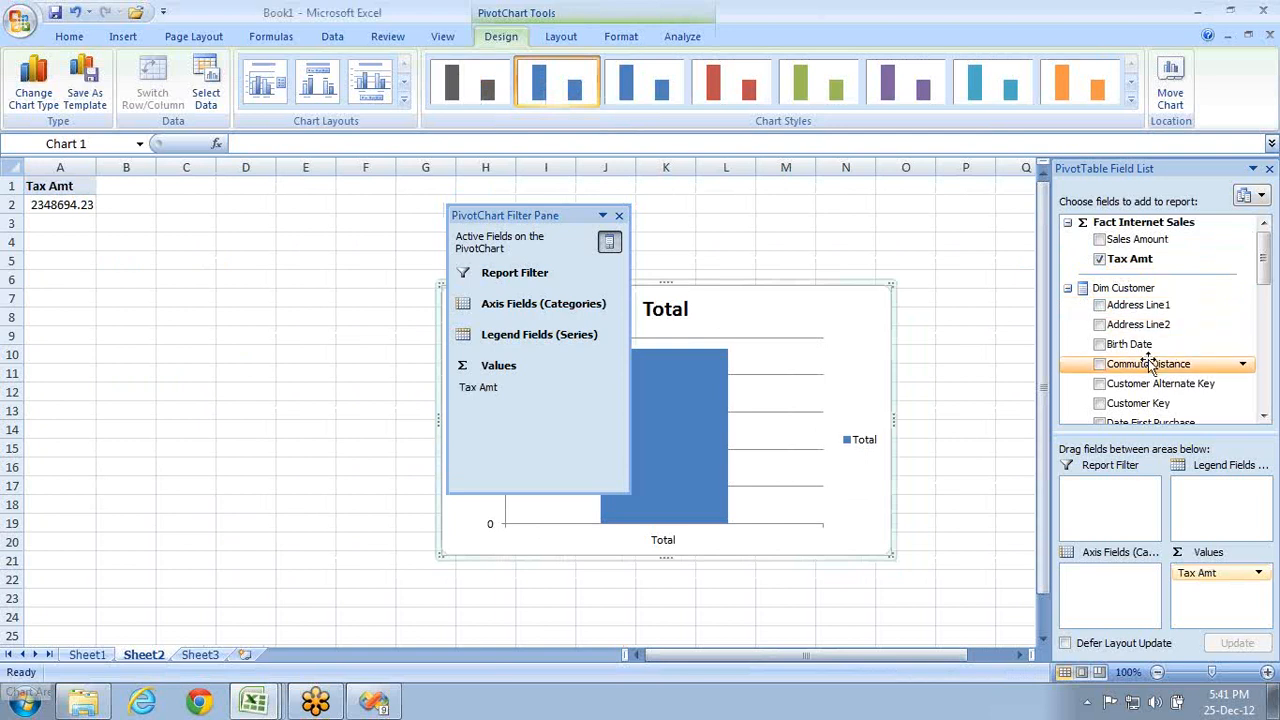
click(1263, 416)
click(1263, 416)
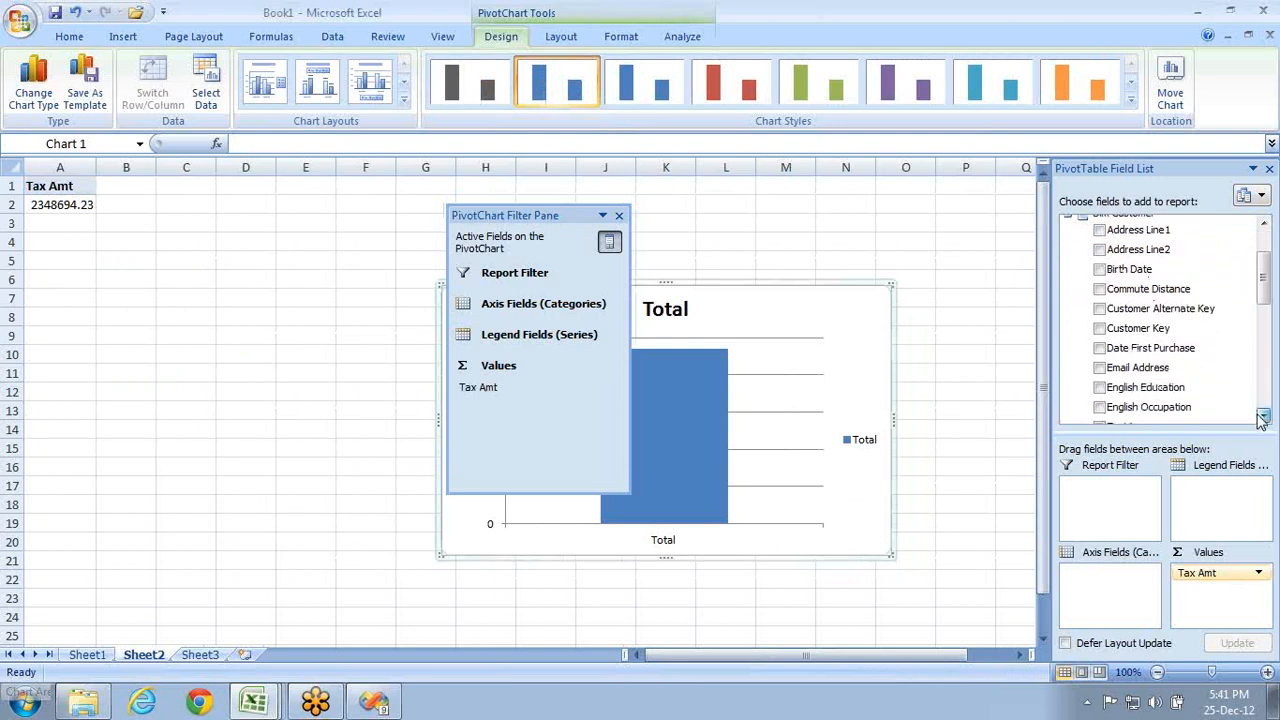
click(1263, 416)
click(1263, 417)
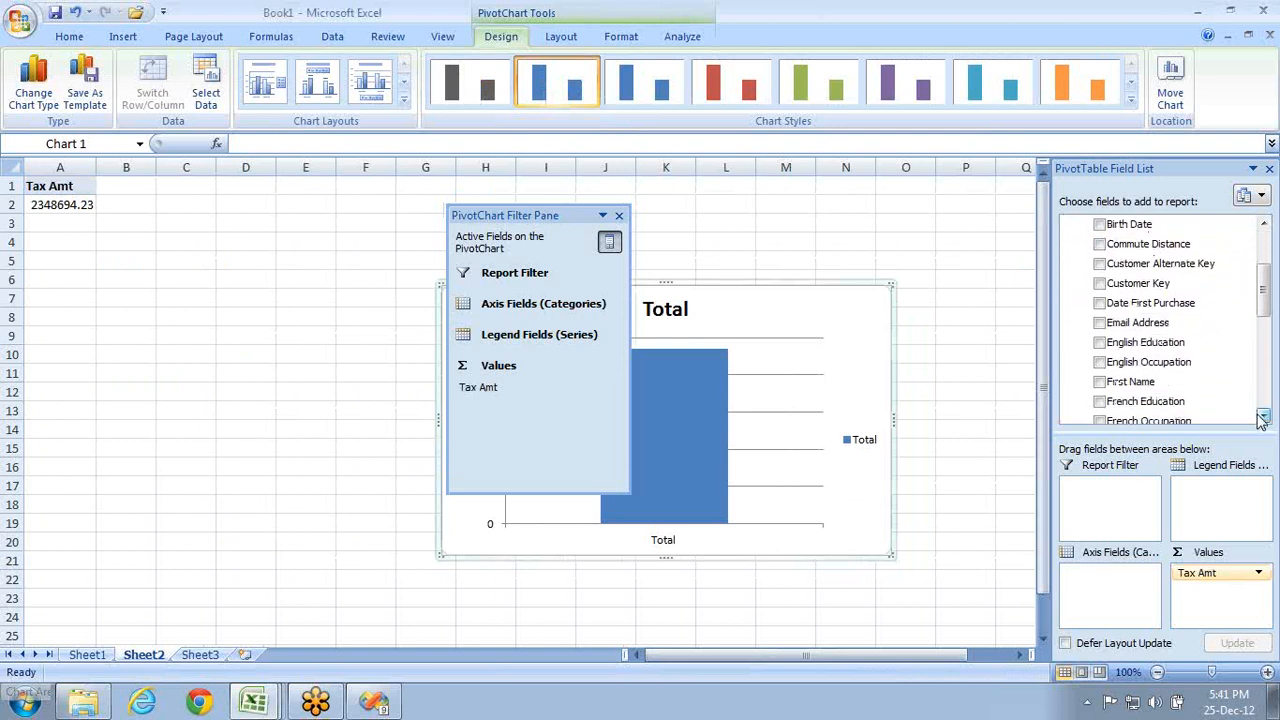
click(1099, 382)
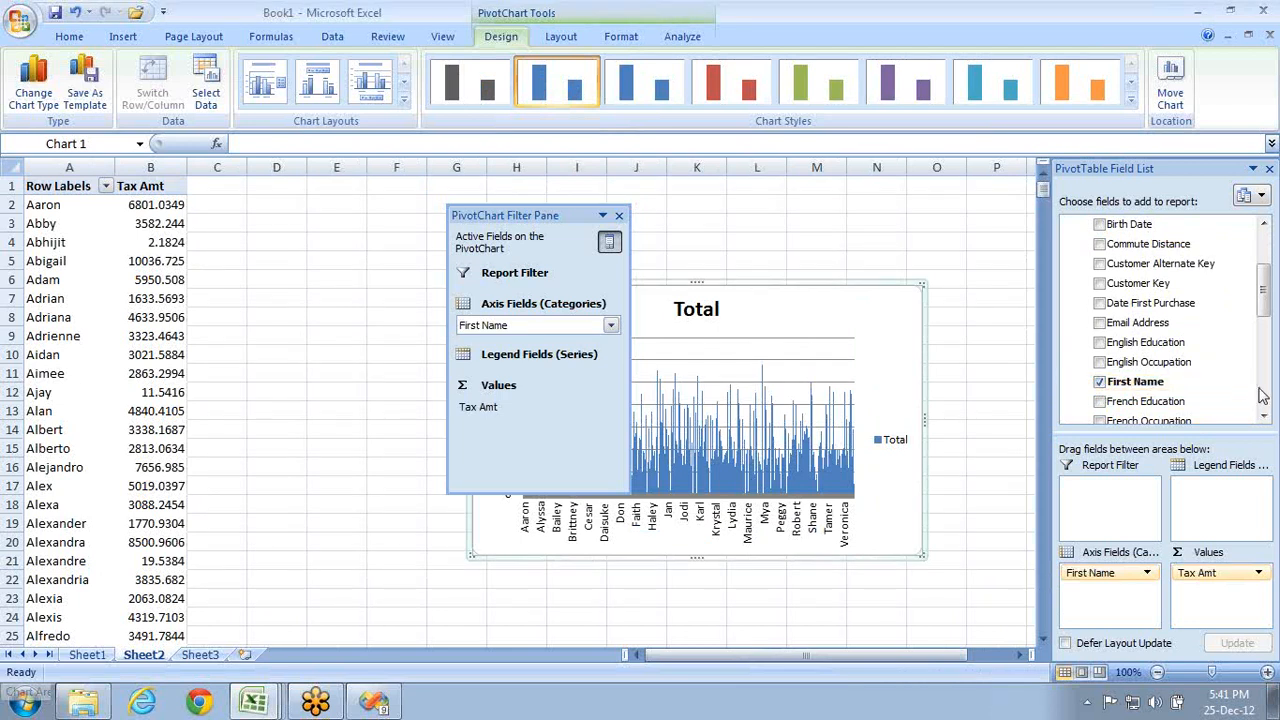
- Add Gender to the PivotChart's legend fields to split the tax amounts by gender
scroll(1150, 350, down, 3)
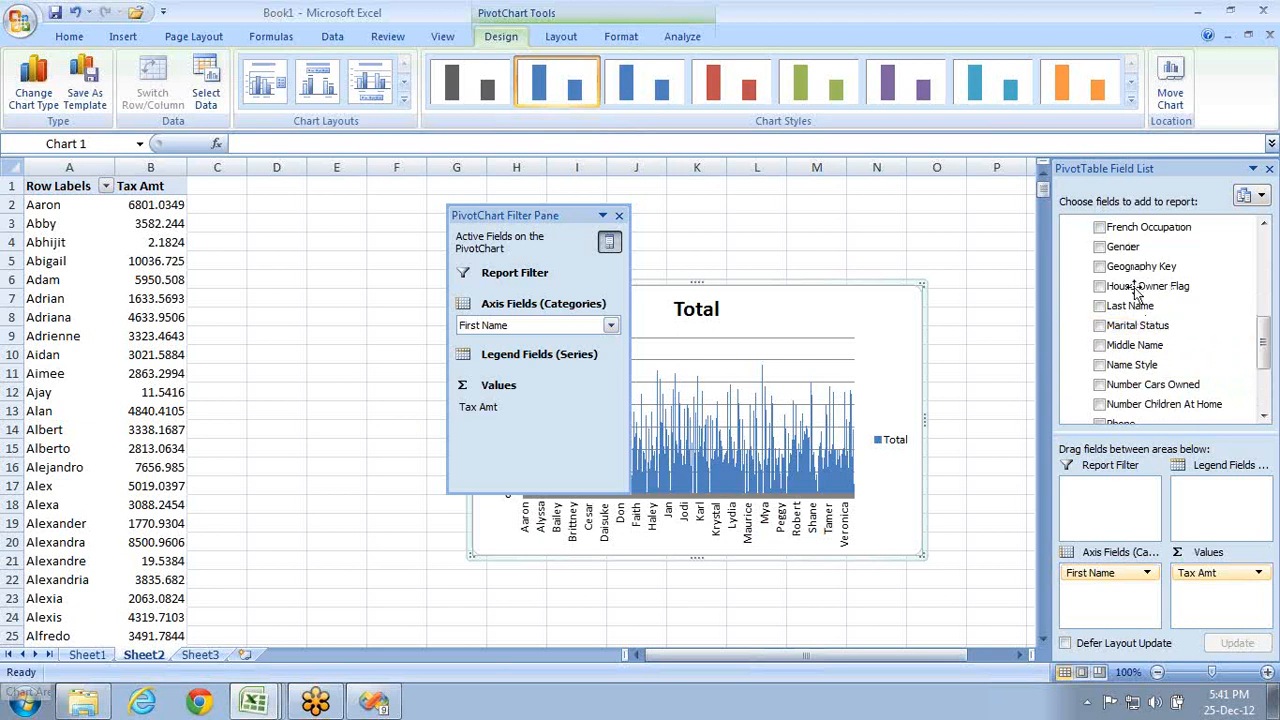
drag(1130, 255, 1205, 500)
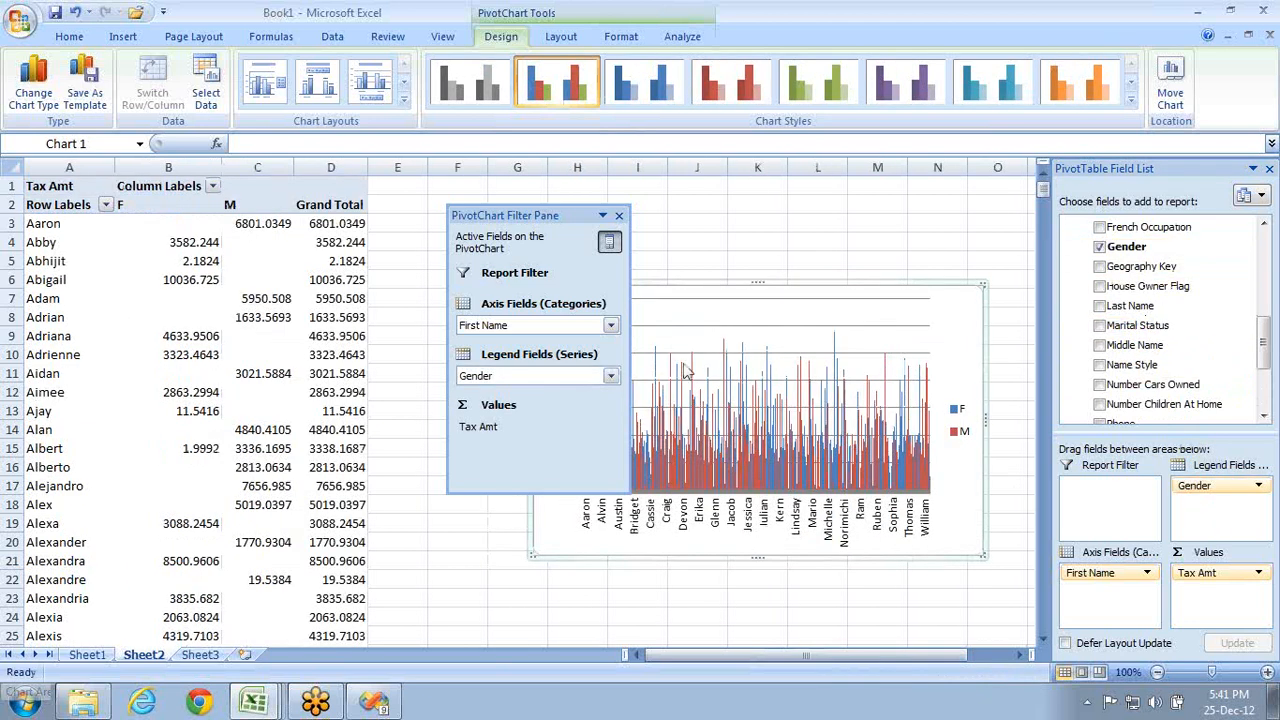
mouse_move(745, 418)
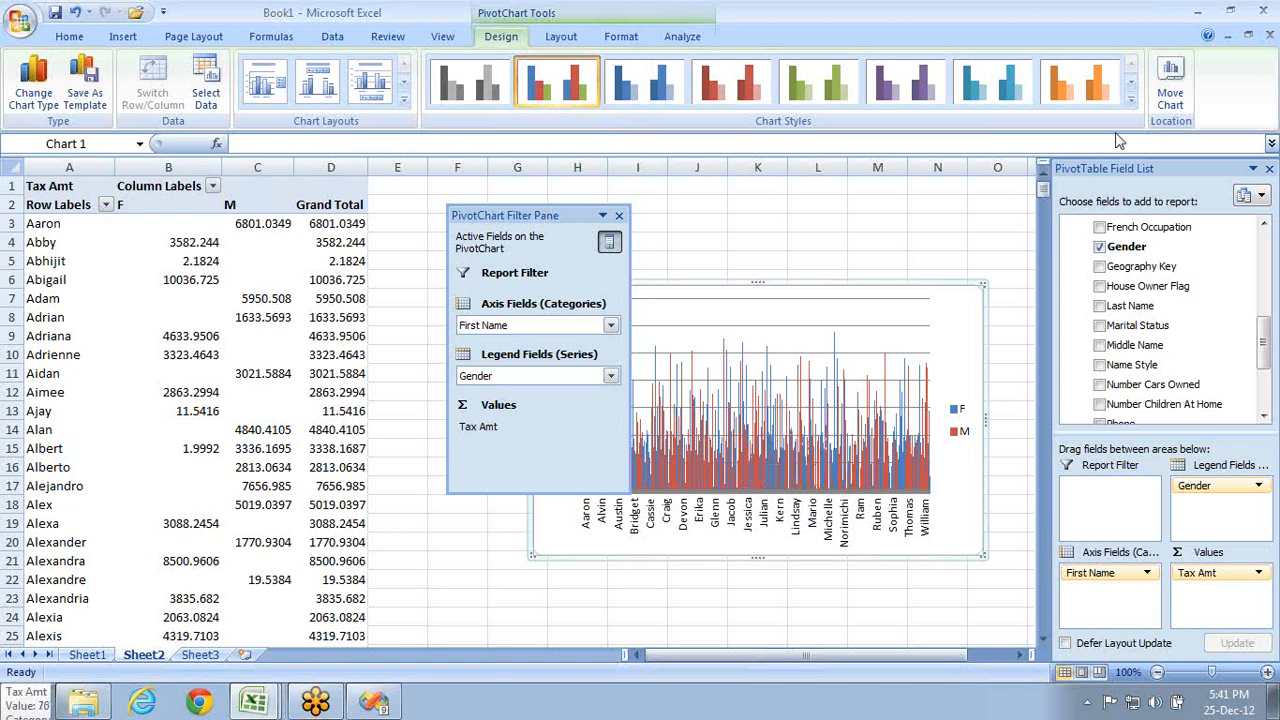
click(1271, 54)
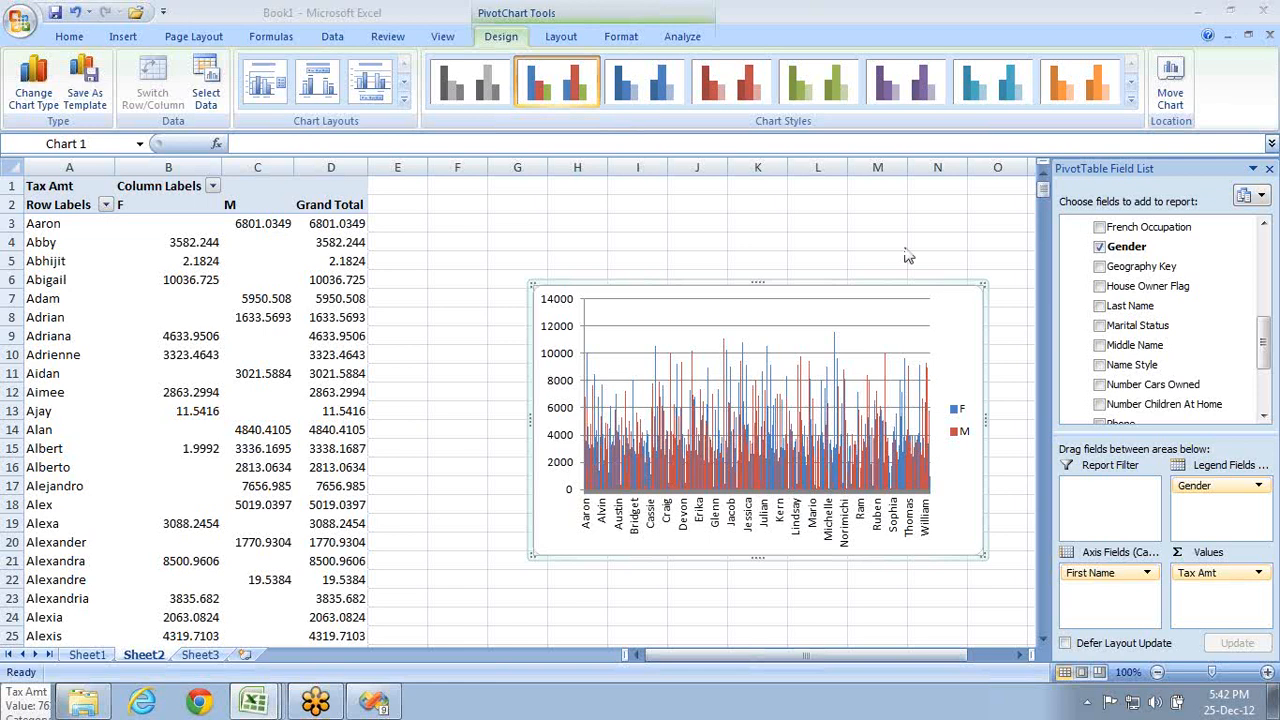
- Switch to Visual Studio and add a second perspective named kjvgkzd to the Adventure Works DW cube
key(alt+Tab)
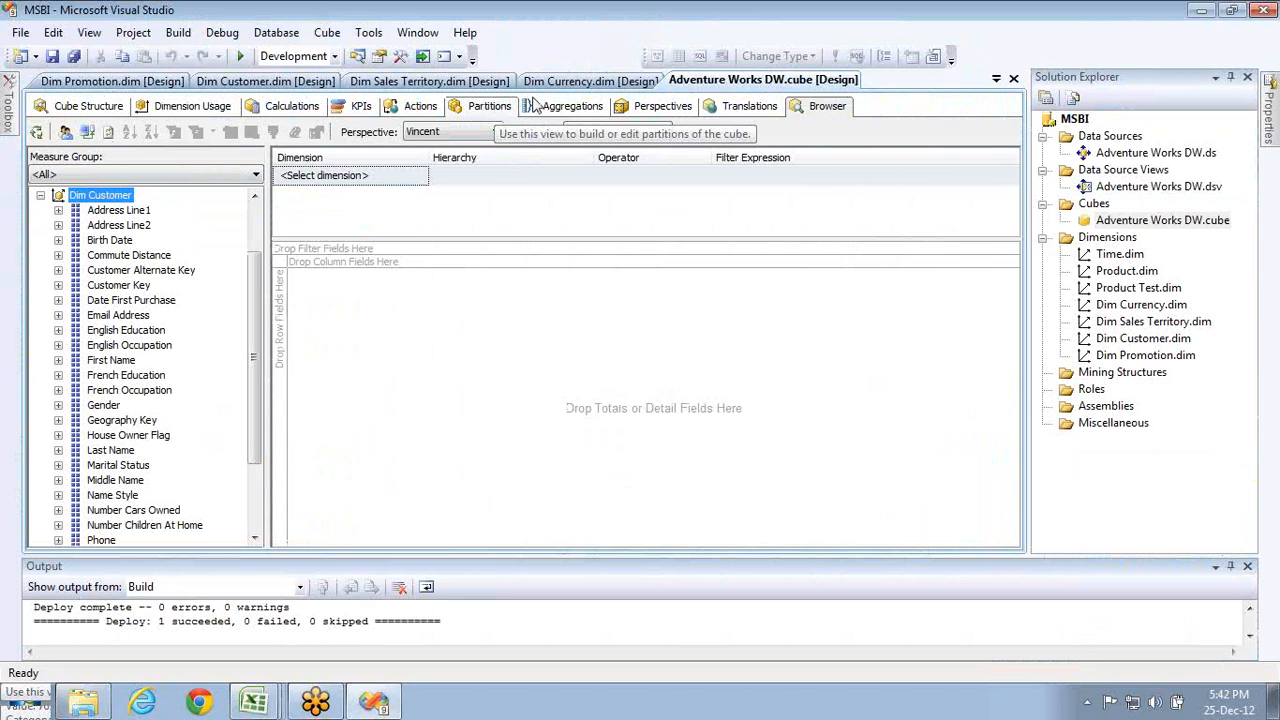
click(648, 111)
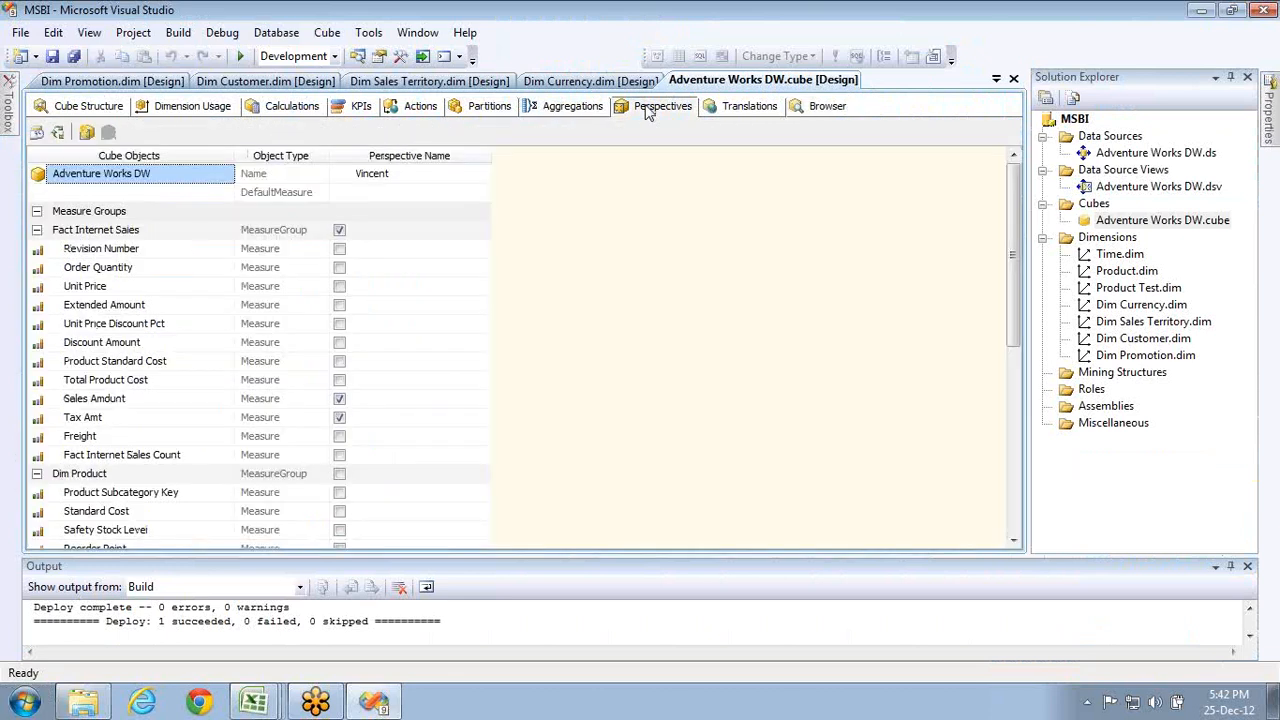
click(87, 133)
click(577, 174)
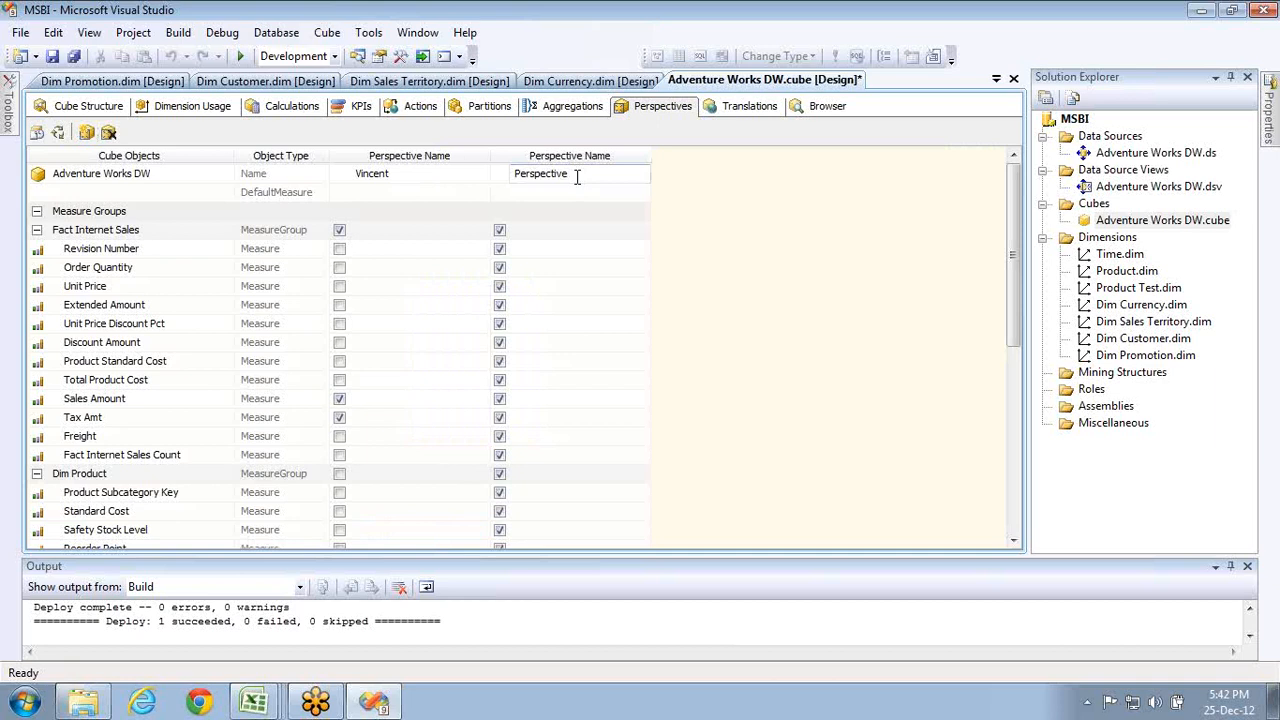
double_click(577, 177)
text(kjvgkzd)
- Exclude the Fact Internet Sales measure group from the kjvgkzd perspective and delete that perspective
click(499, 231)
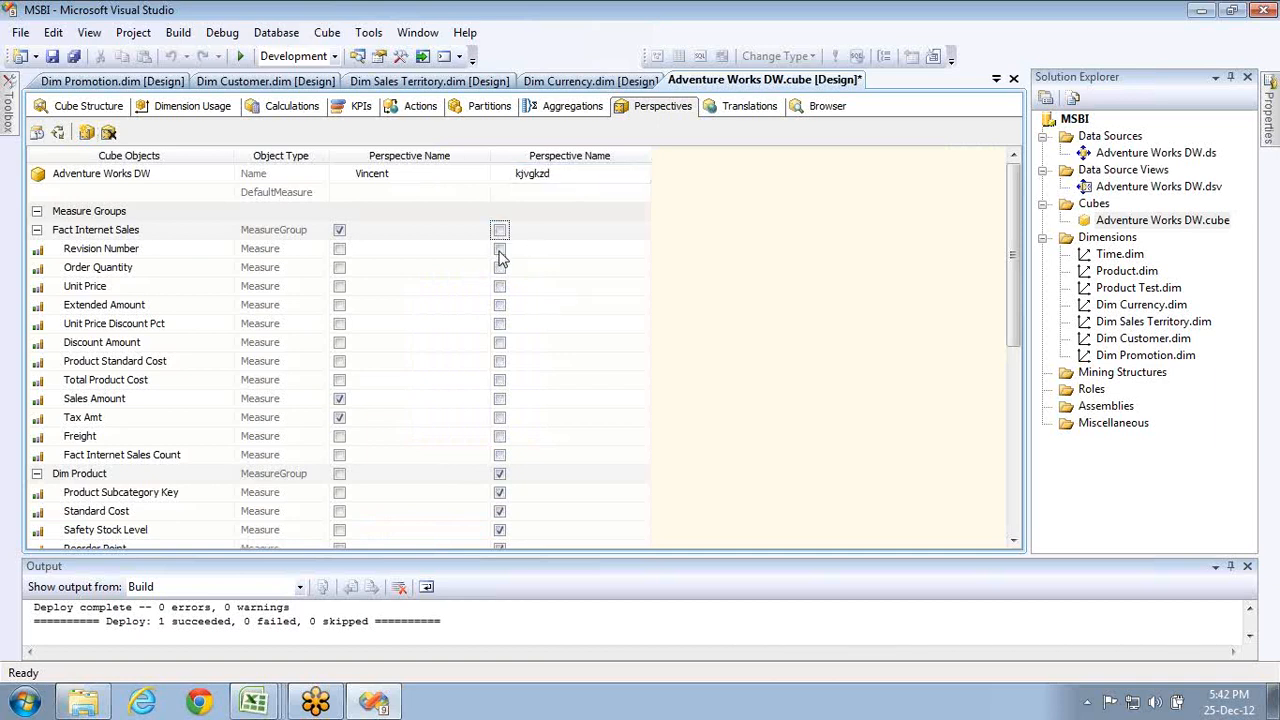
click(500, 474)
click(500, 474)
click(570, 188)
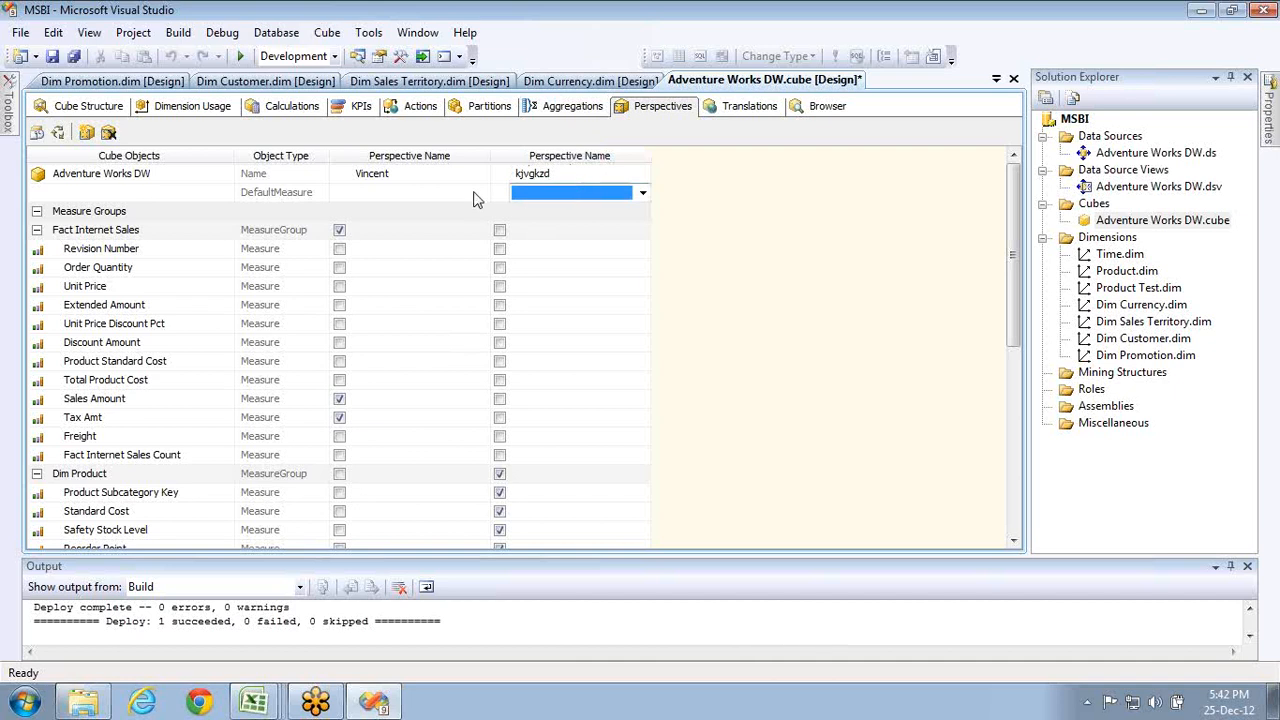
click(108, 135)
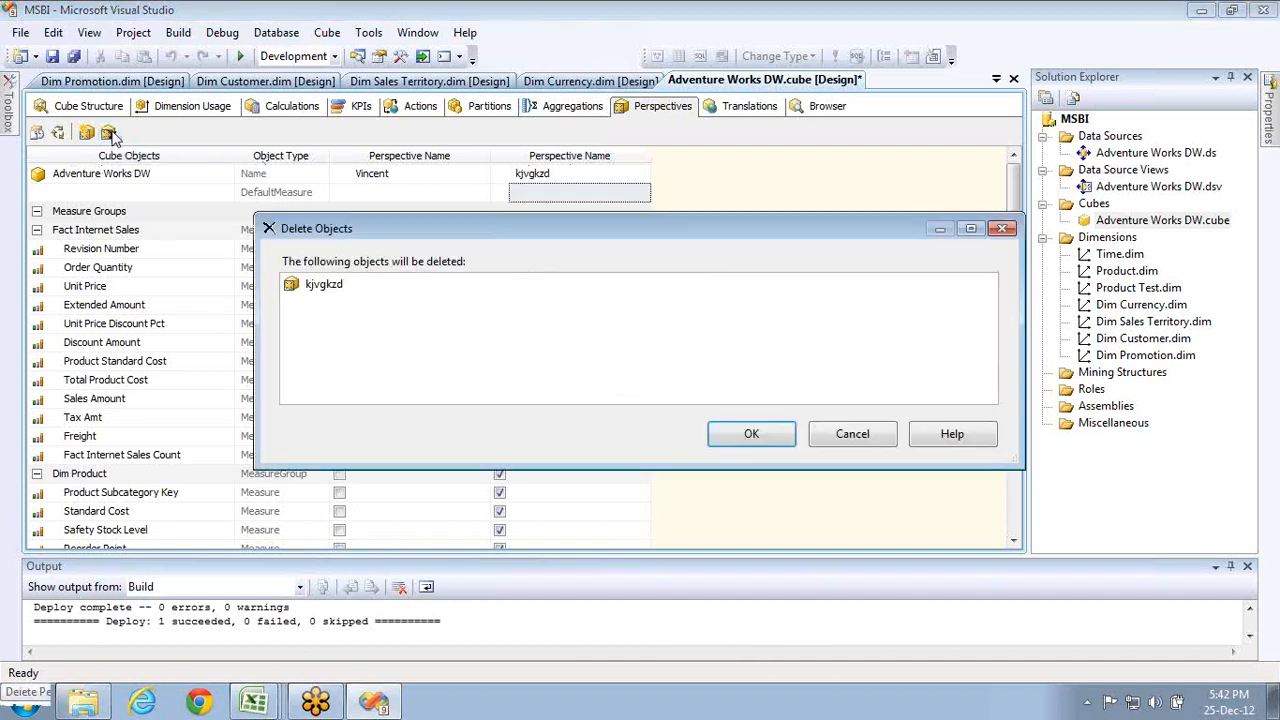
click(735, 433)
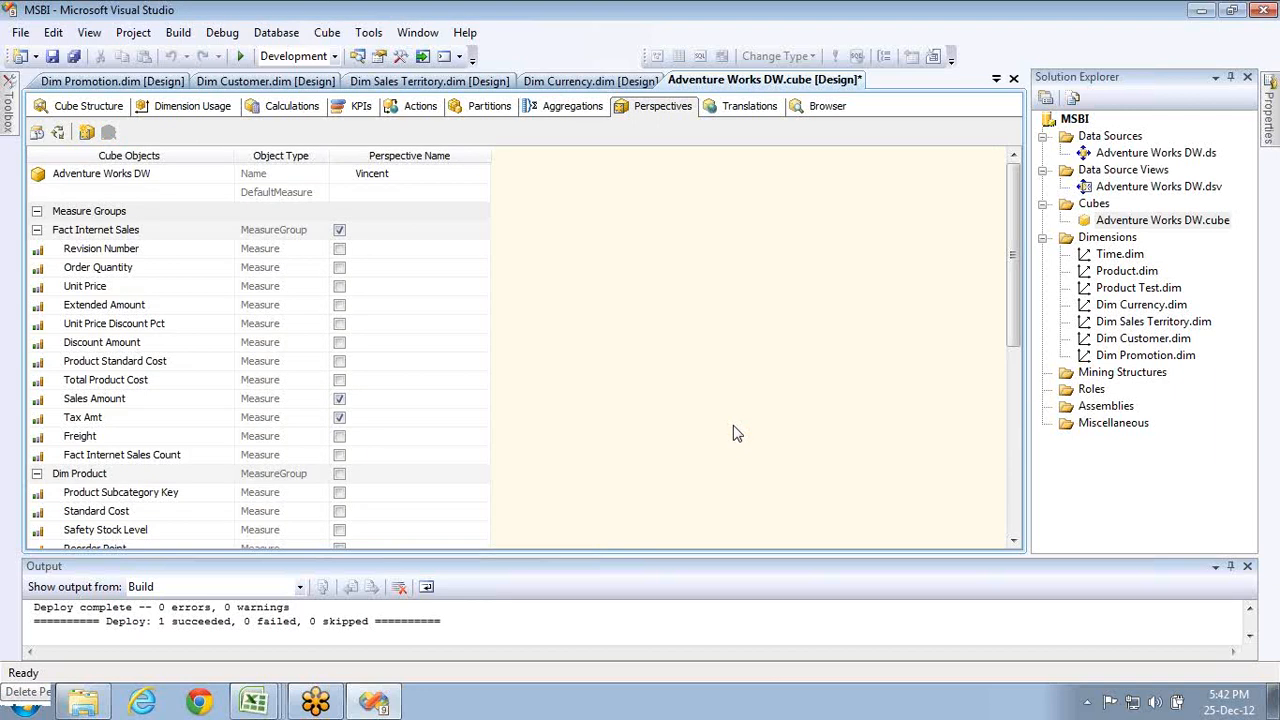
- Set the cube browser's perspective to Adventure Works DW to view the full cube's measures and dimensions
click(736, 110)
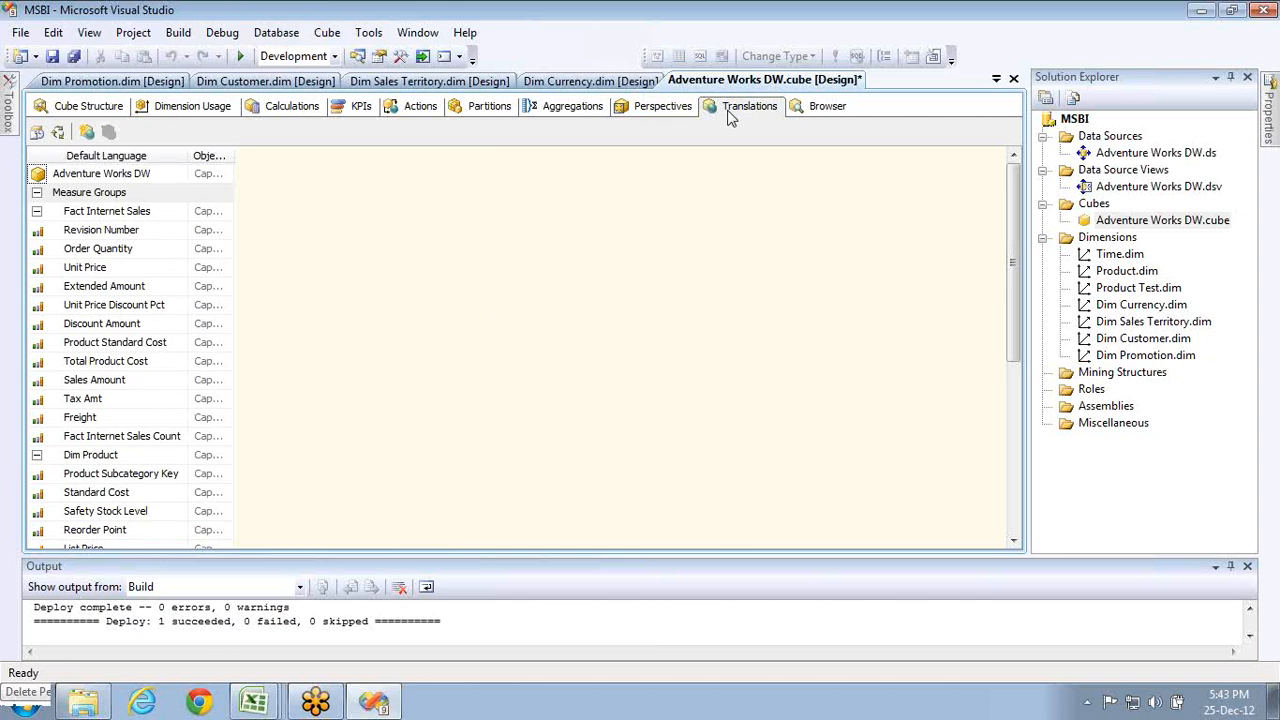
click(827, 106)
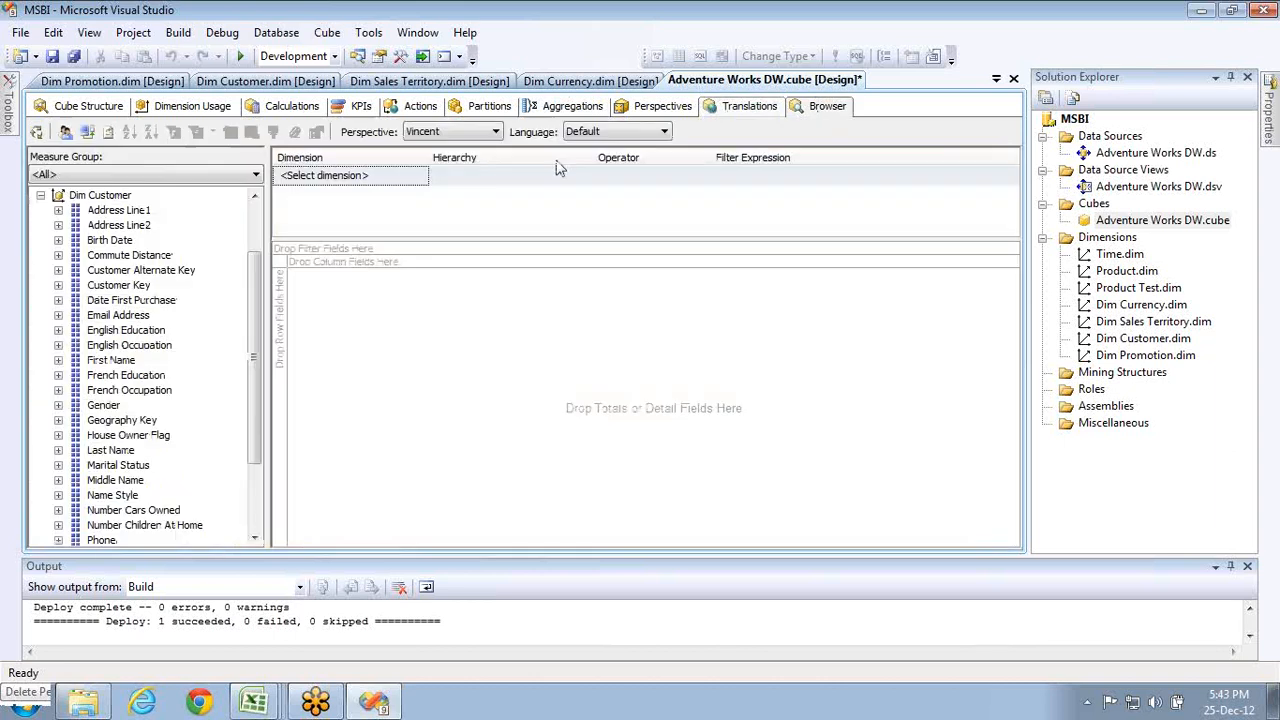
click(471, 131)
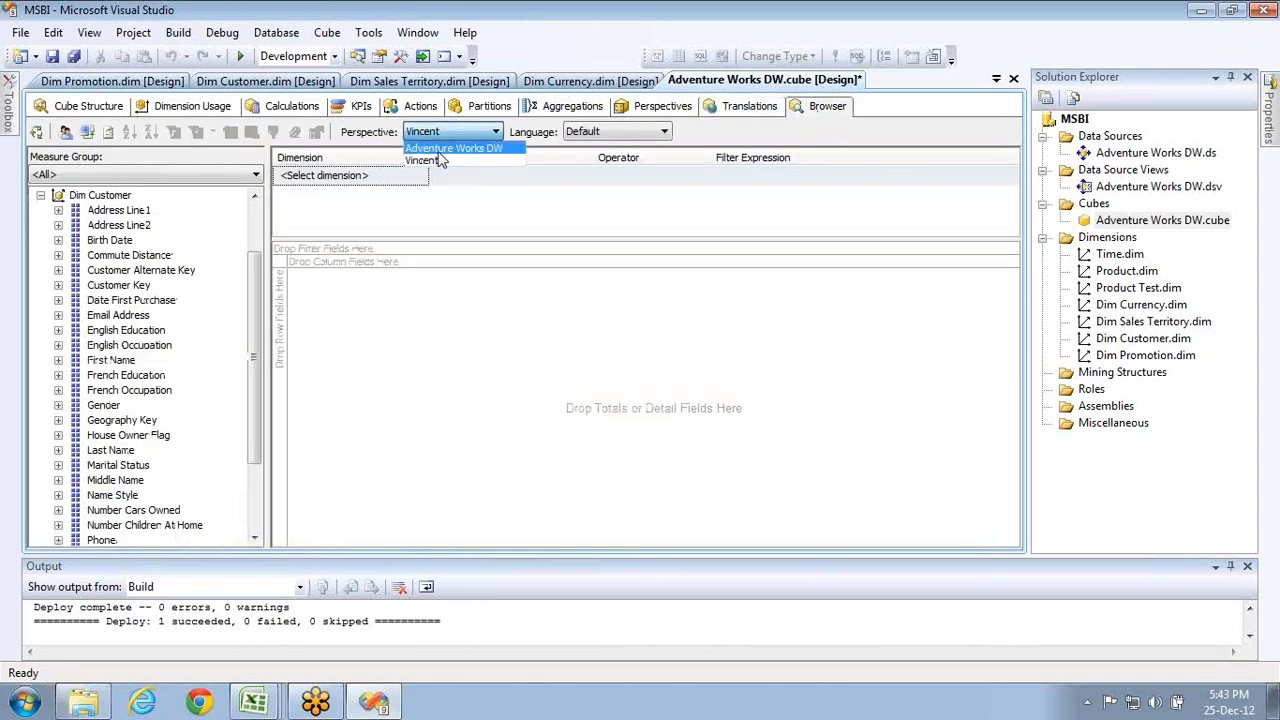
click(445, 149)
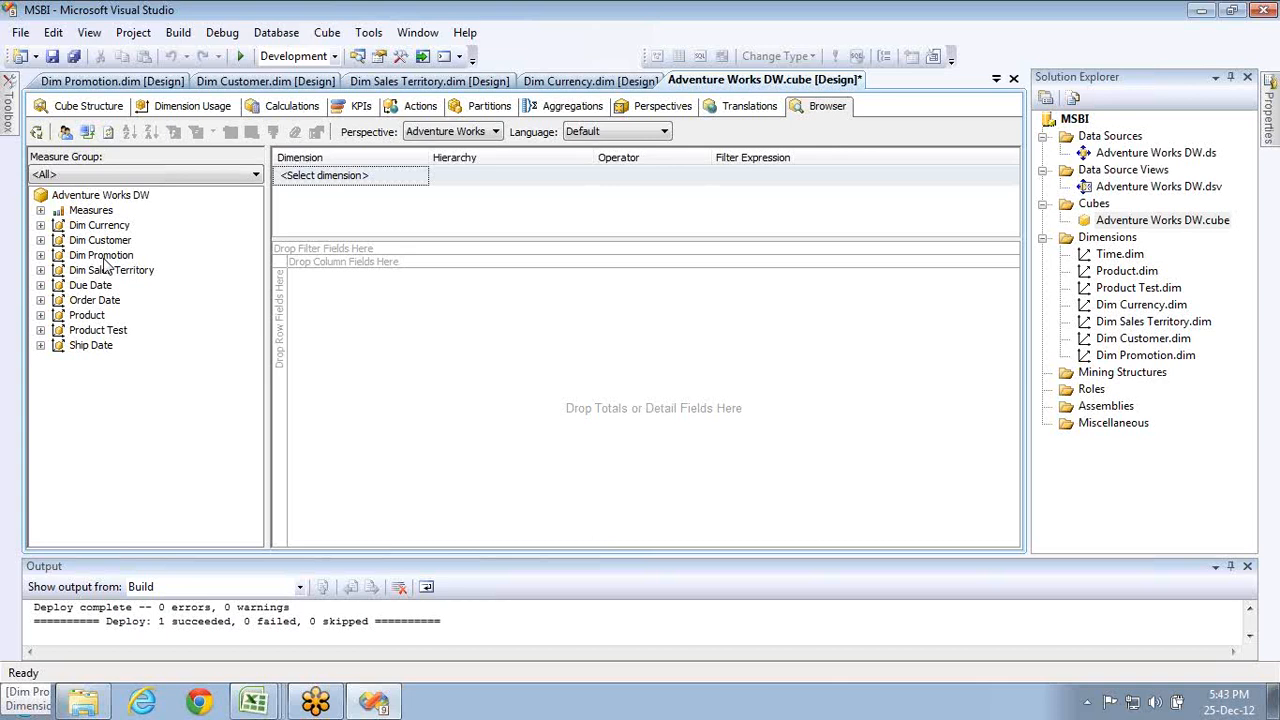
- Add a Russian (Russia) translation to the cube and widen the translation and Object Type columns
click(732, 108)
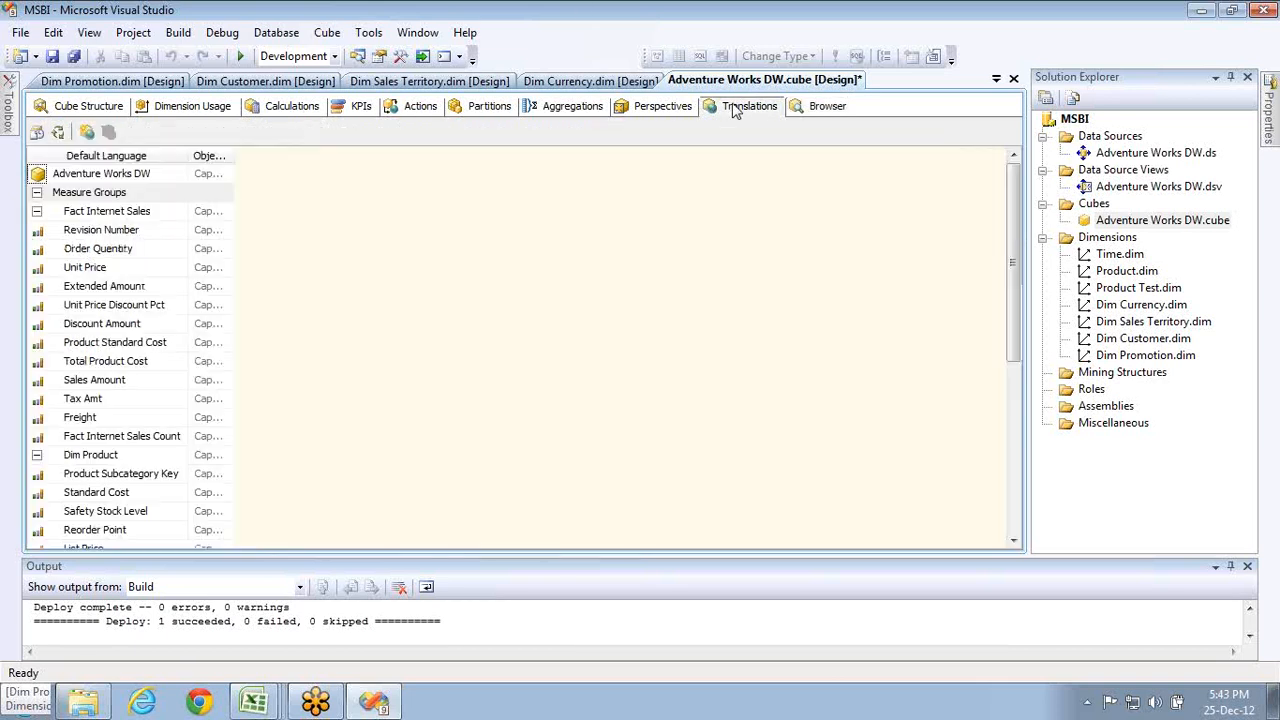
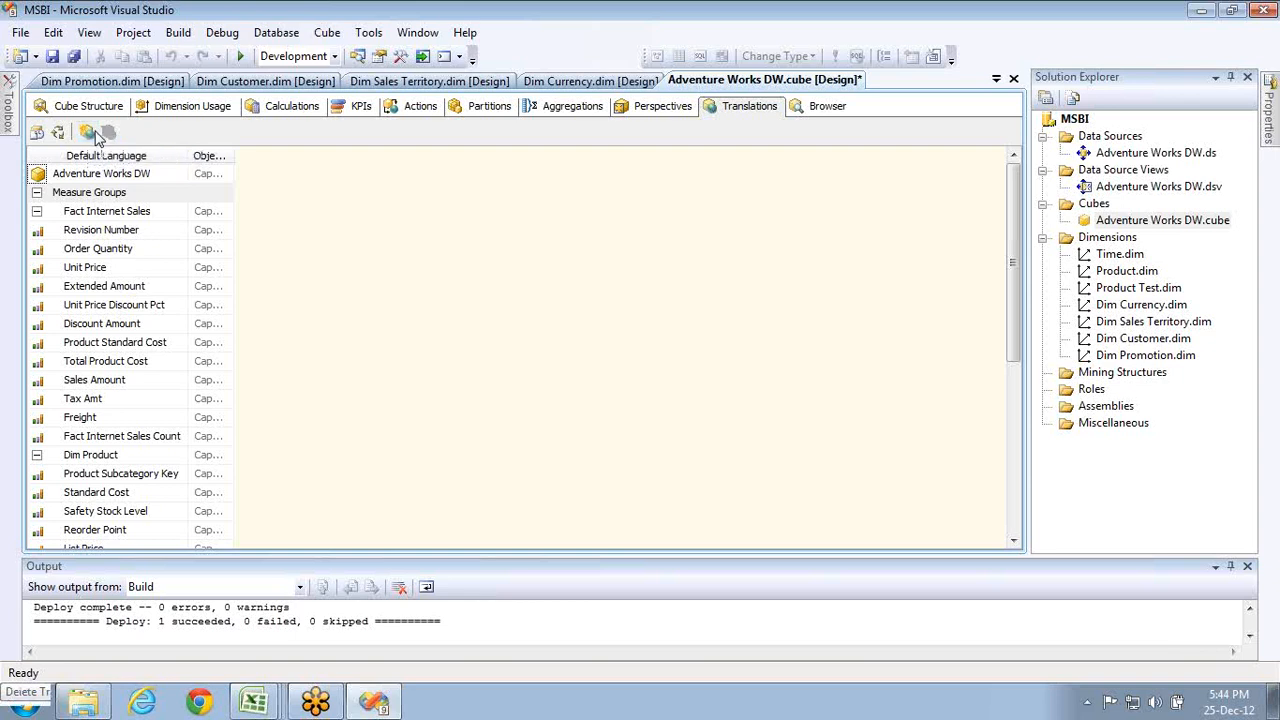
click(86, 134)
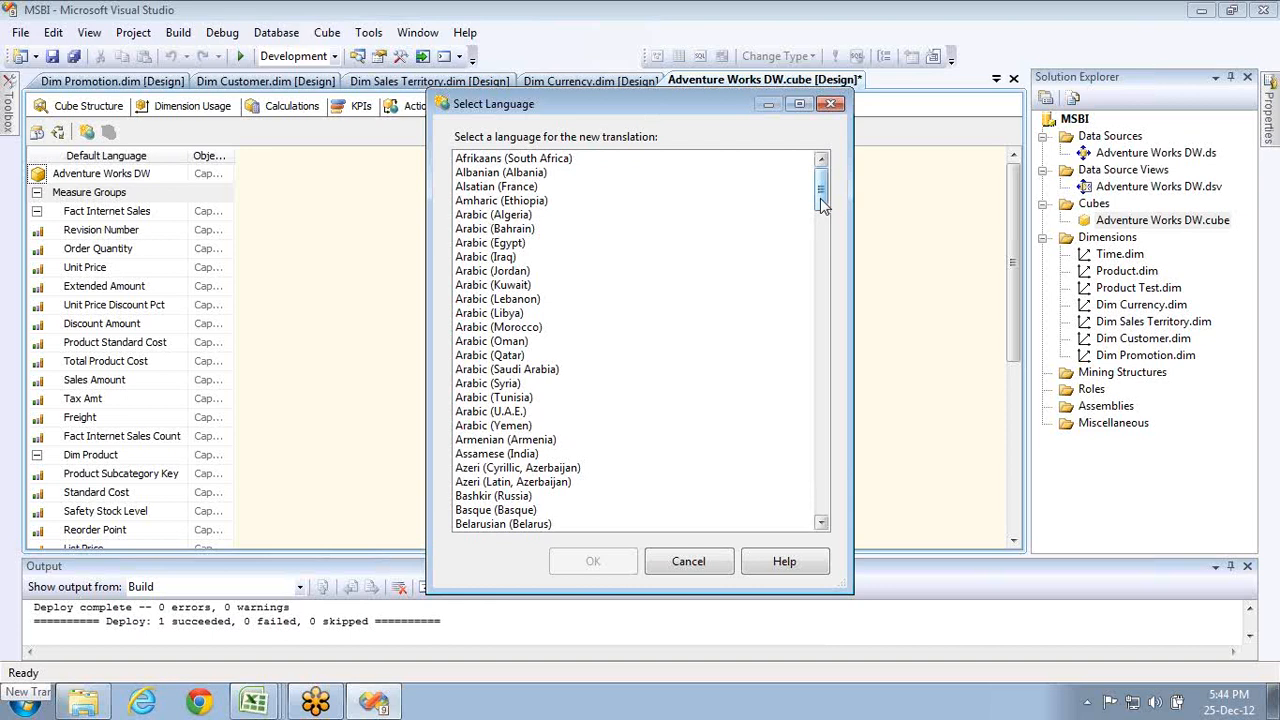
drag(820, 205, 838, 414)
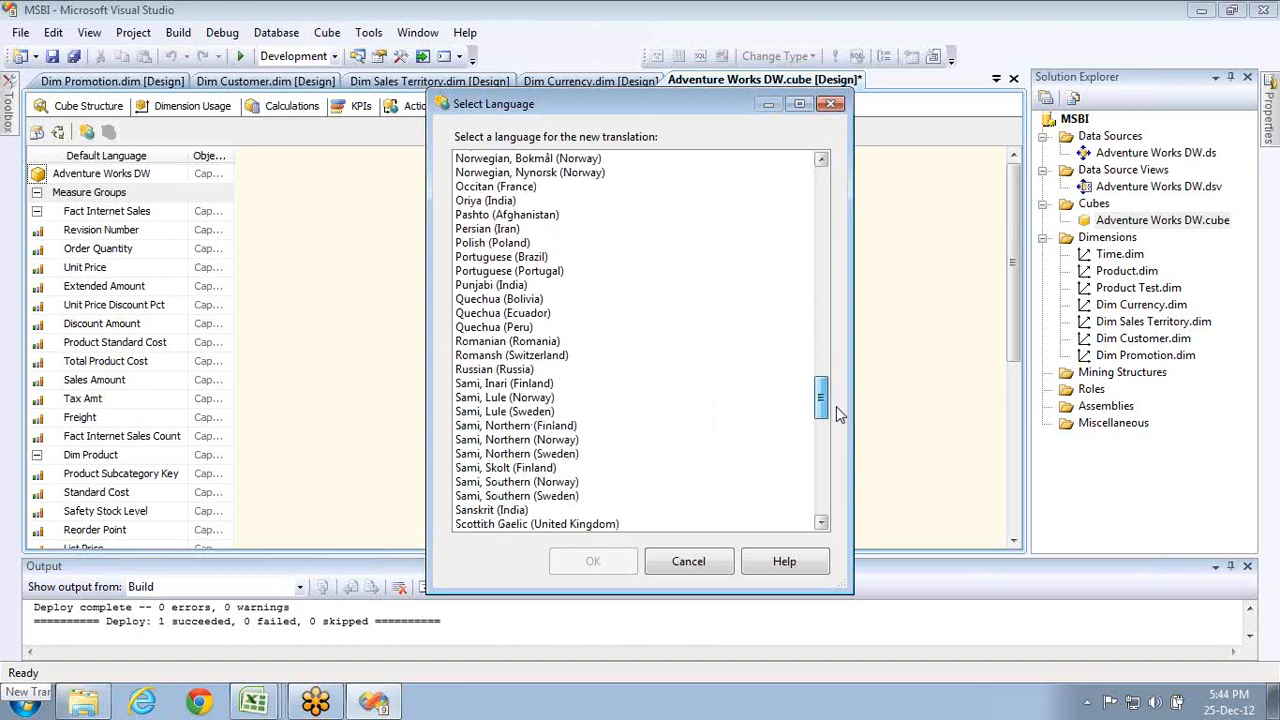
double_click(515, 370)
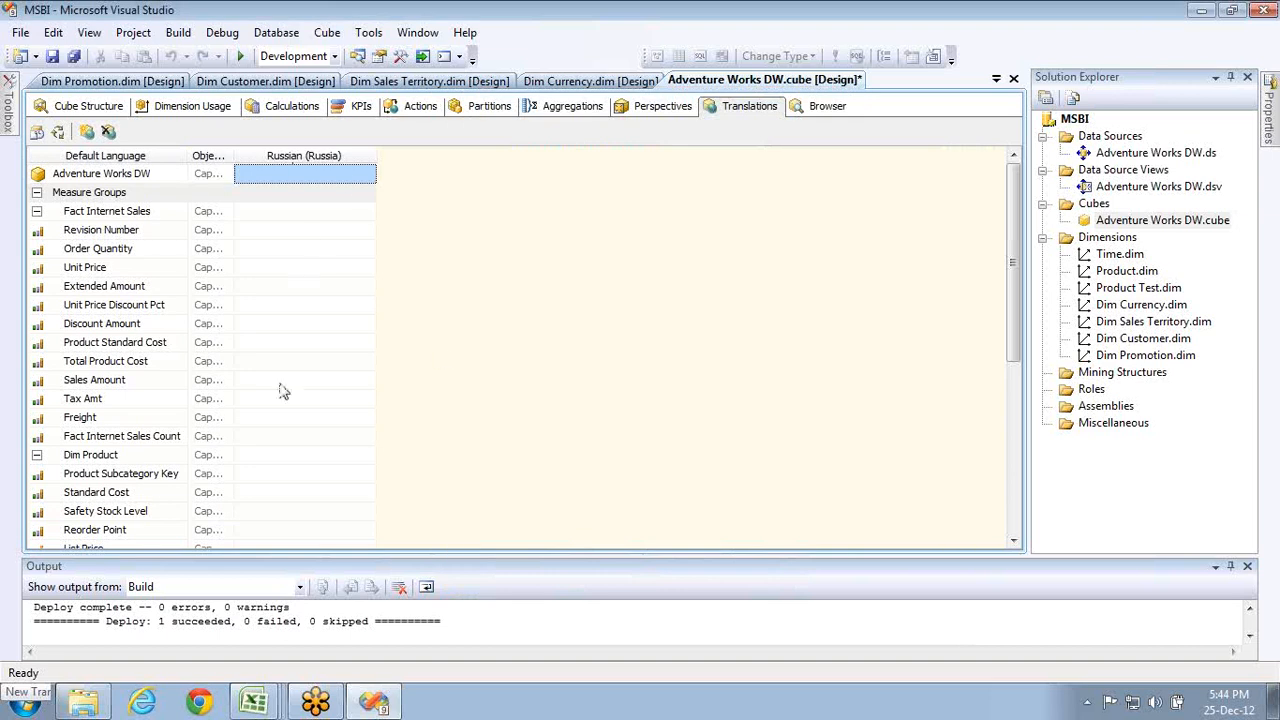
drag(376, 148, 428, 150)
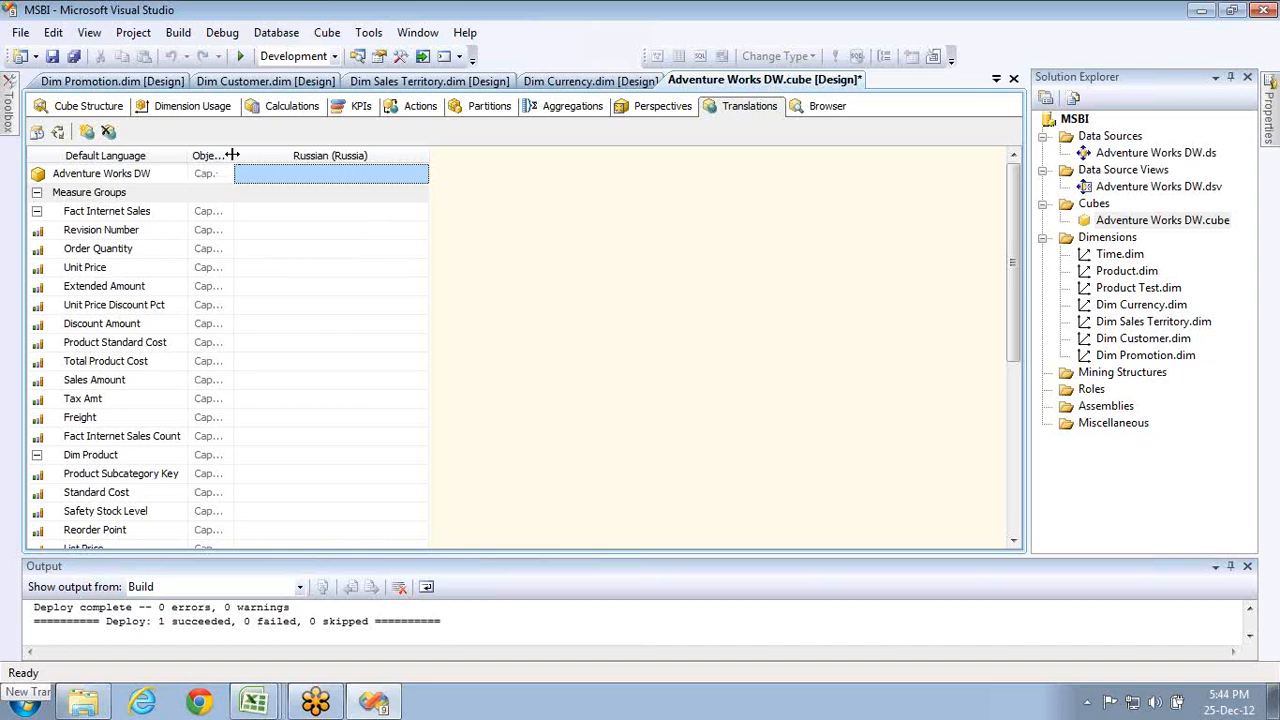
drag(233, 155, 291, 155)
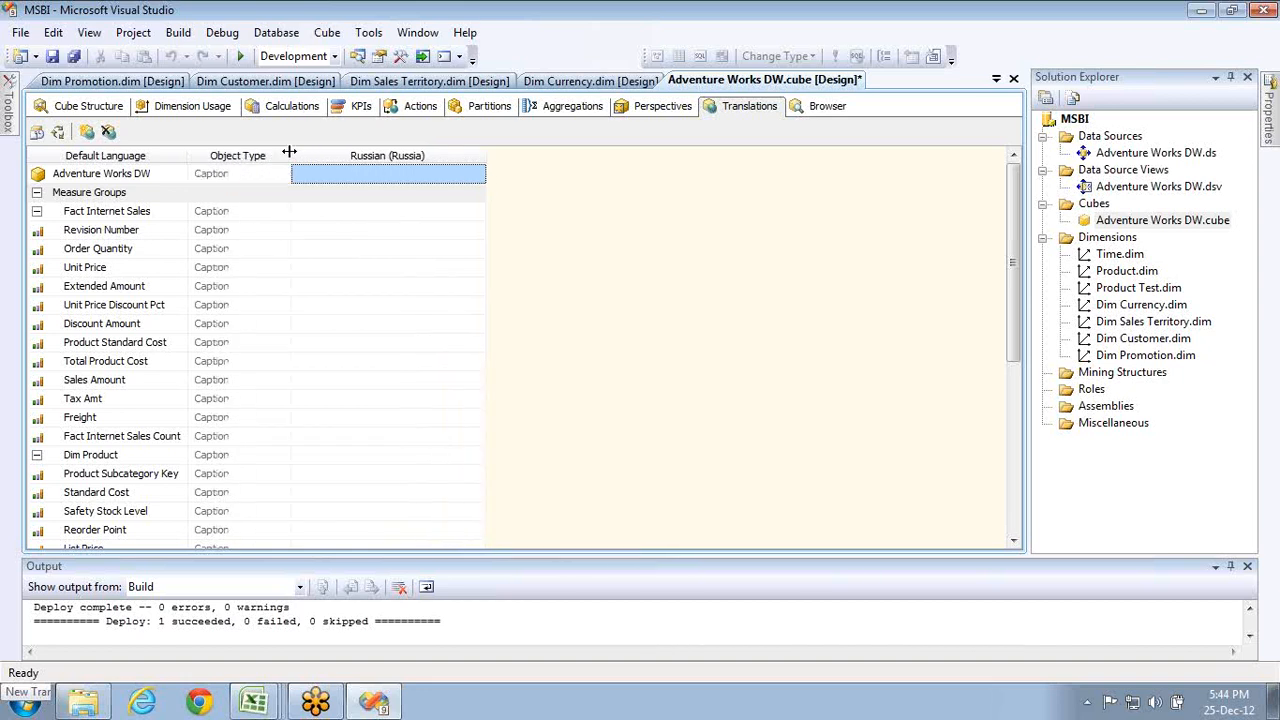
- Open the Russian caption of the Adventure Works DW cube for editing
click(411, 173)
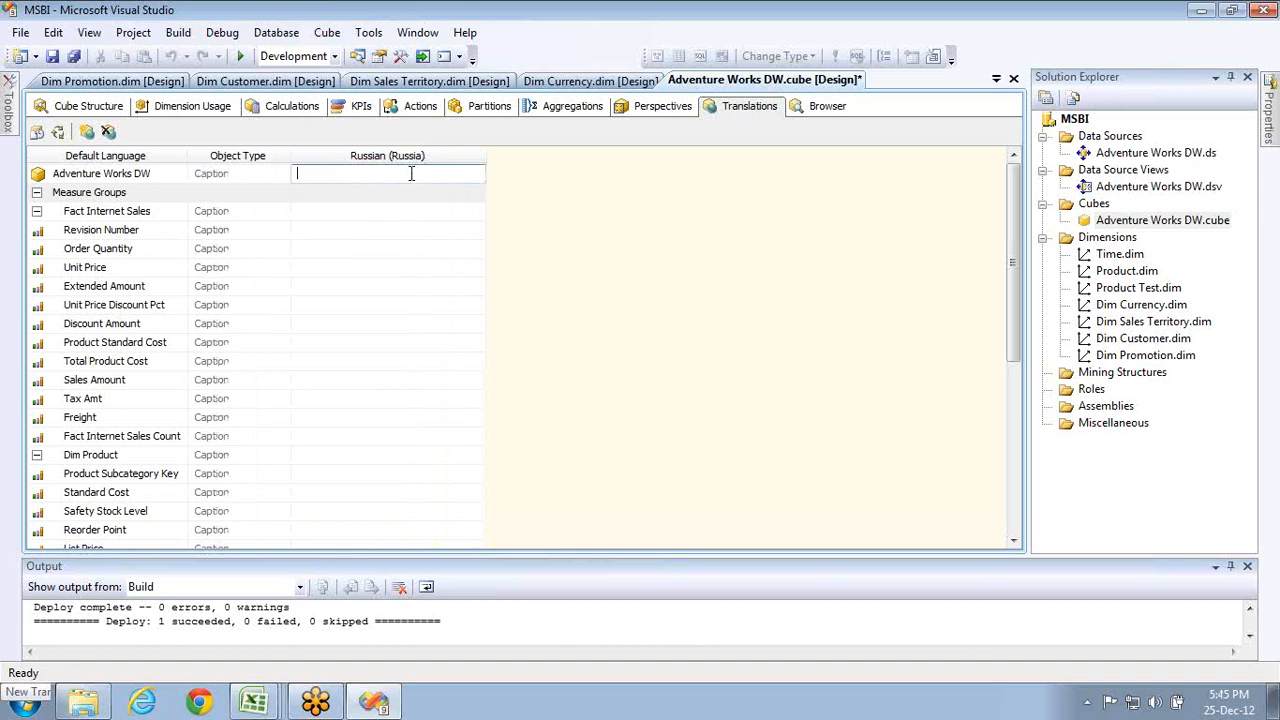
click(155, 176)
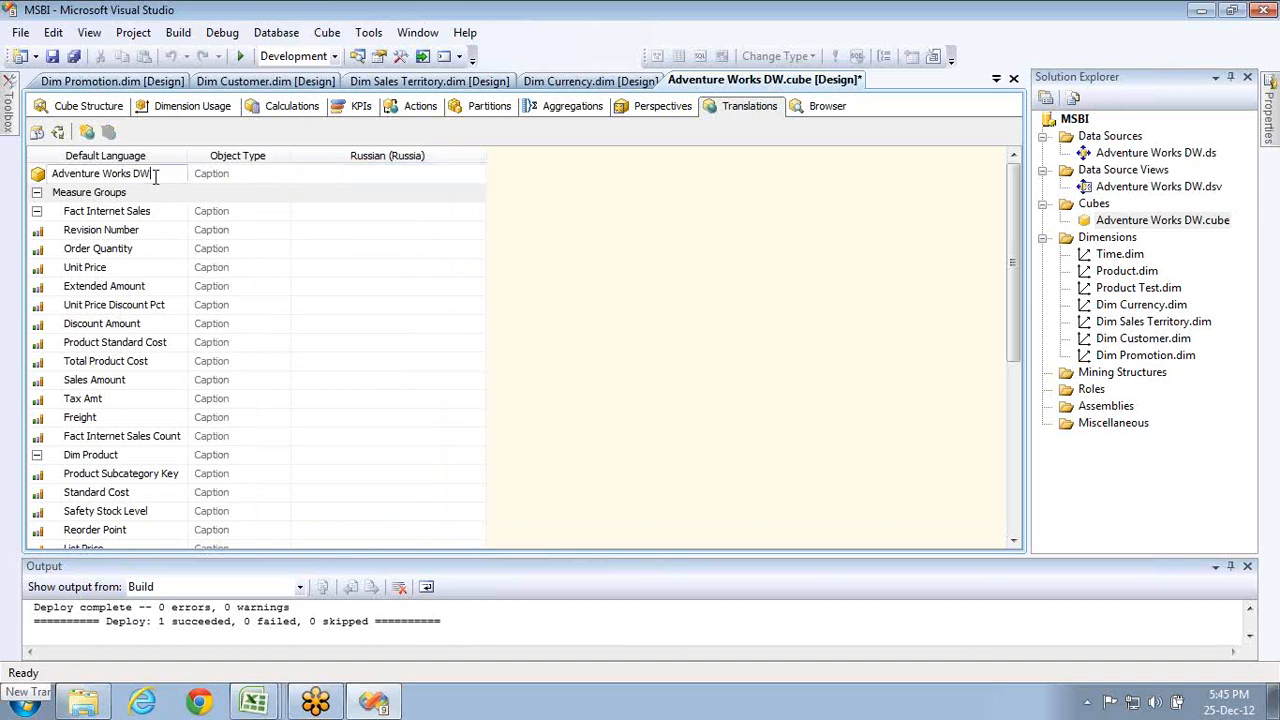
key(ctrl+a)
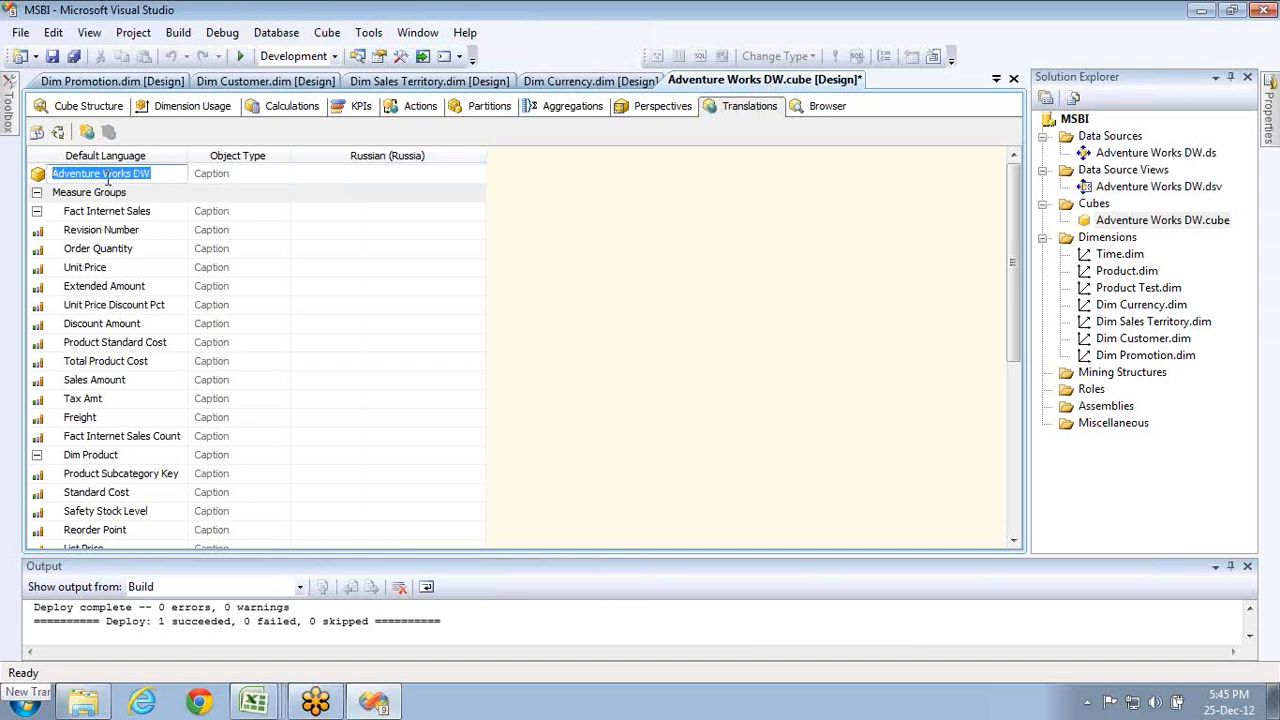
click(352, 176)
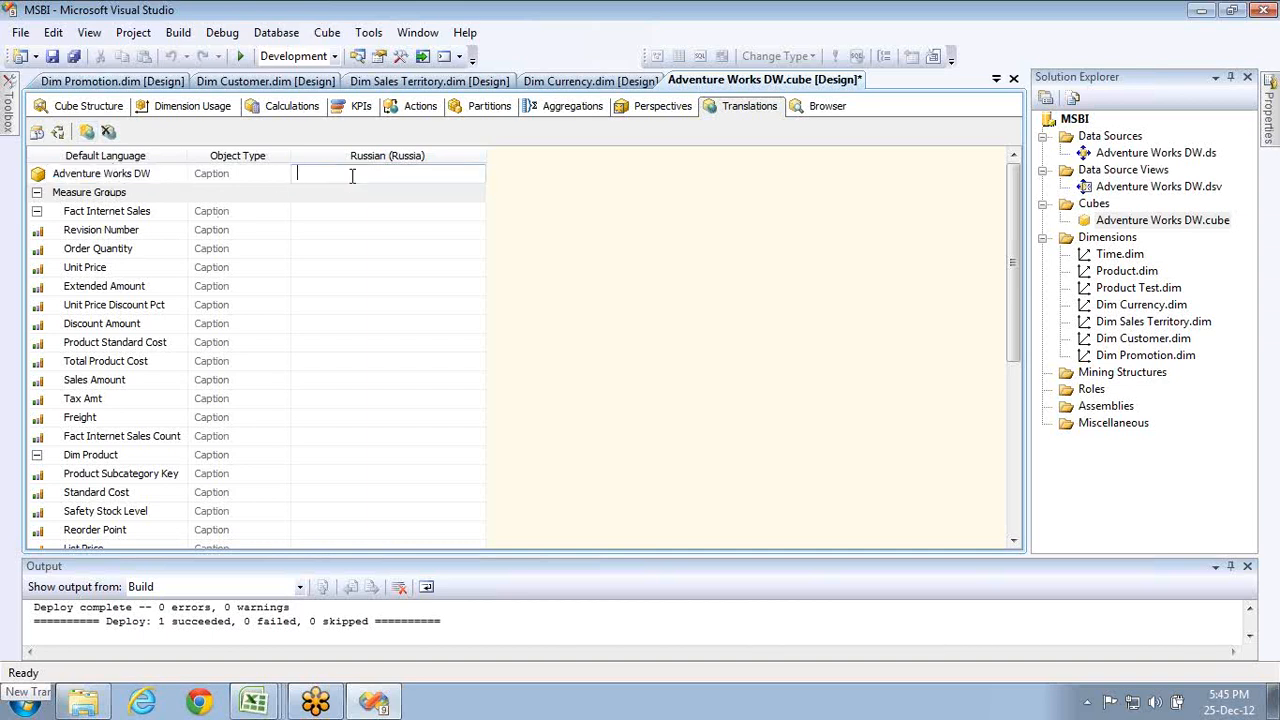
- Switch to Chrome, dismiss the page translation offer and open Google Translate from the Google home page
click(198, 705)
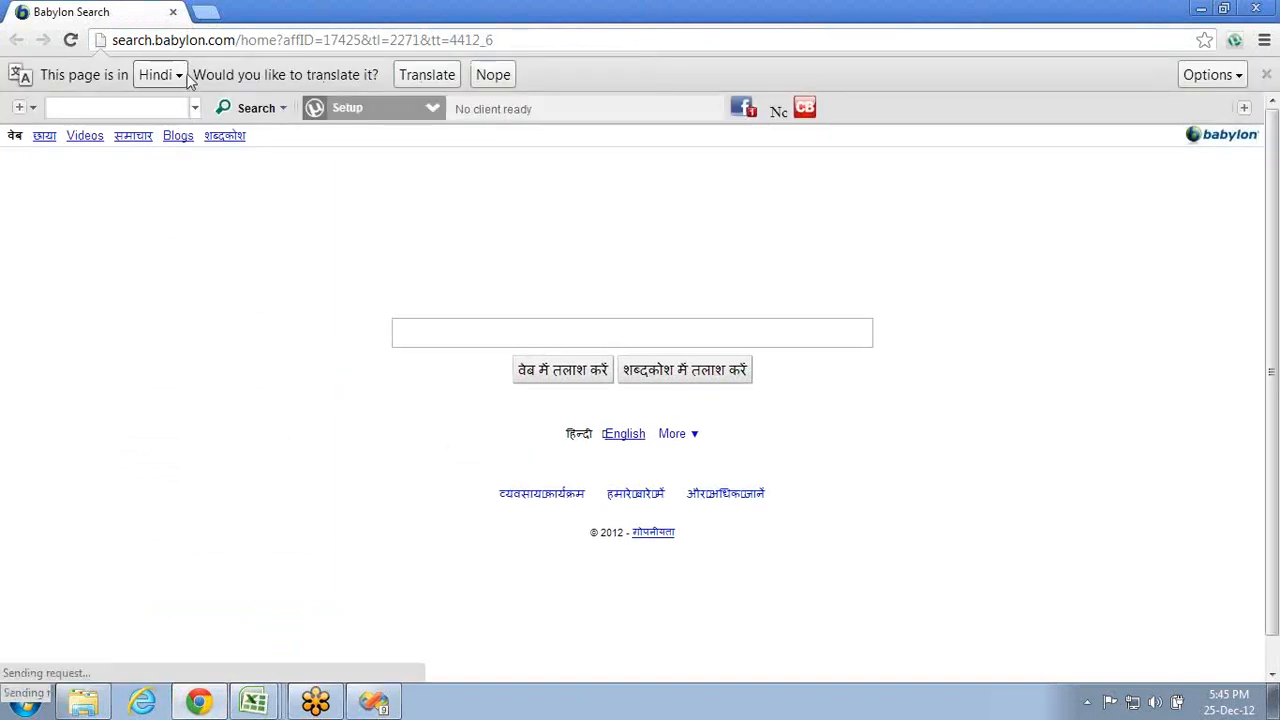
click(493, 74)
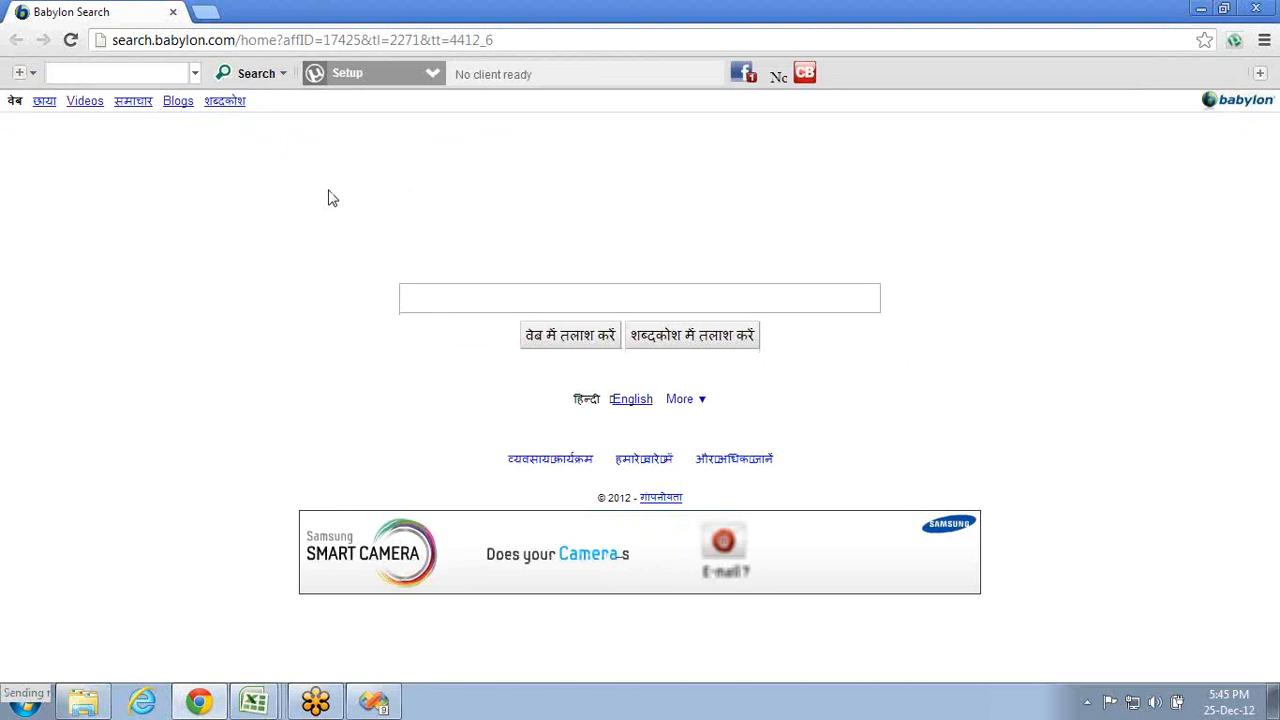
click(349, 40)
text(goo)
key(Return)
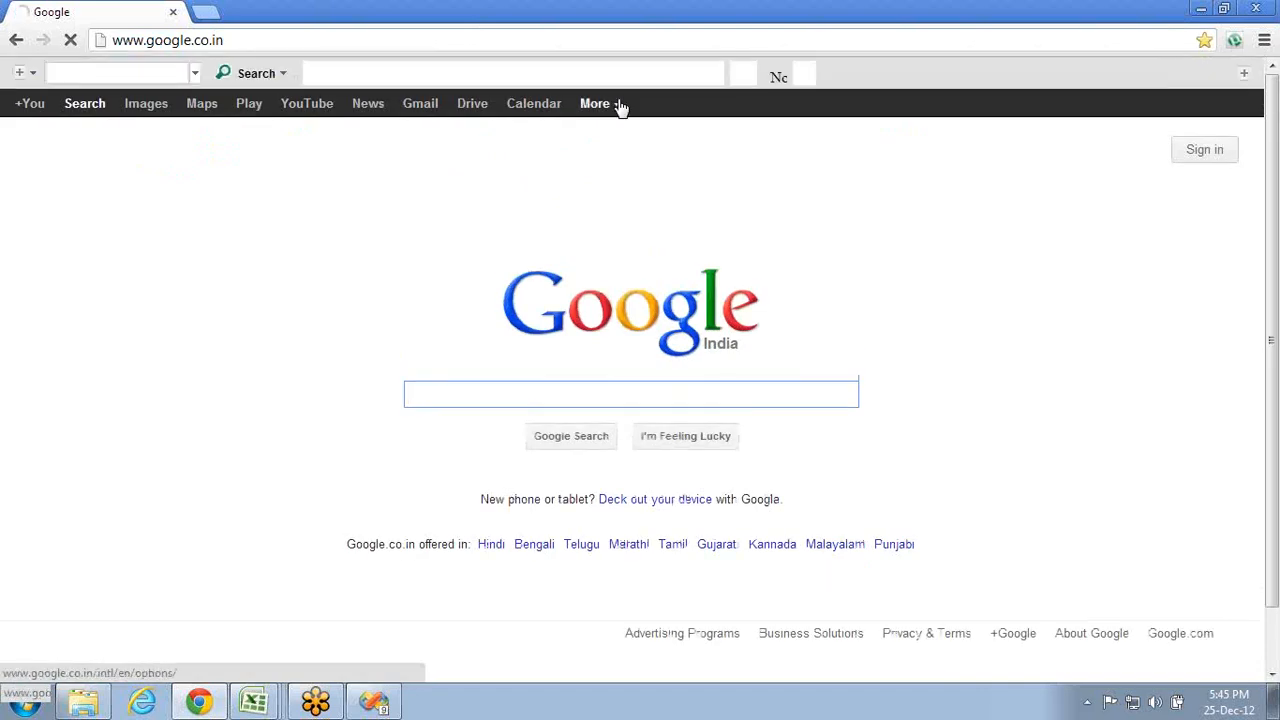
click(620, 104)
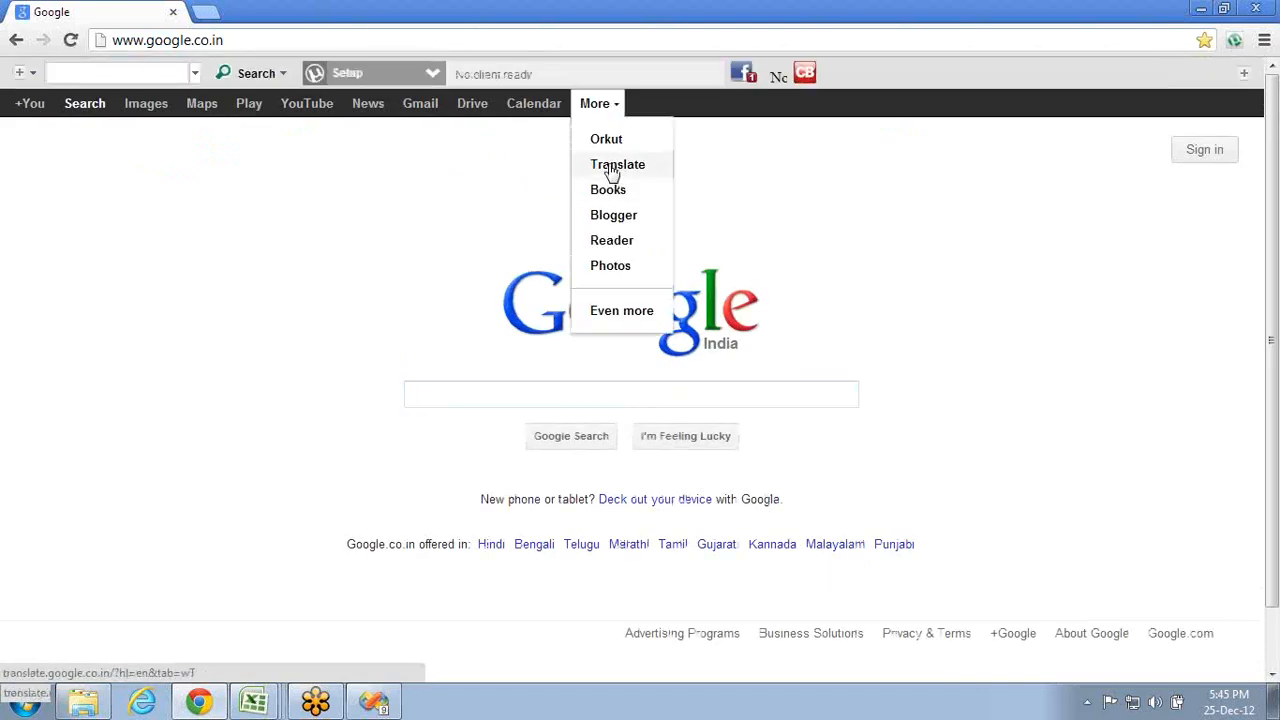
click(613, 172)
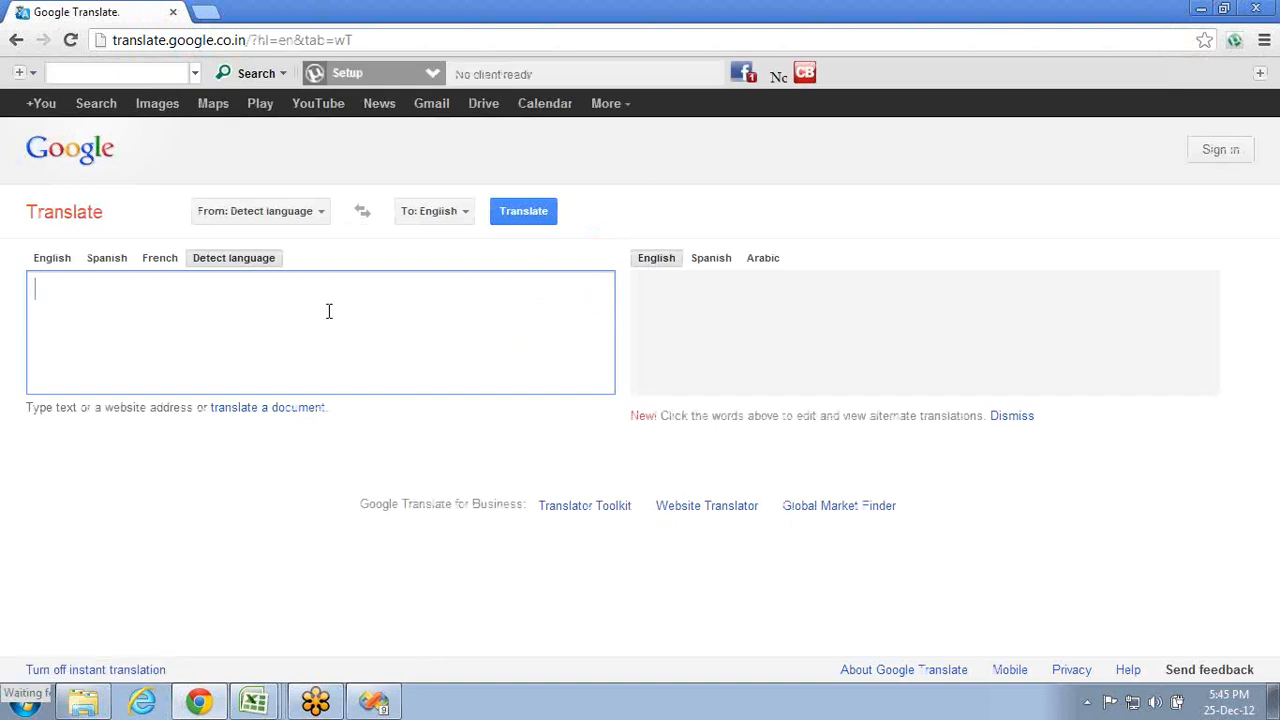
- Copy the cube caption Adventure Works DW from Visual Studio into Google Translate as the source text
key(alt+Tab)
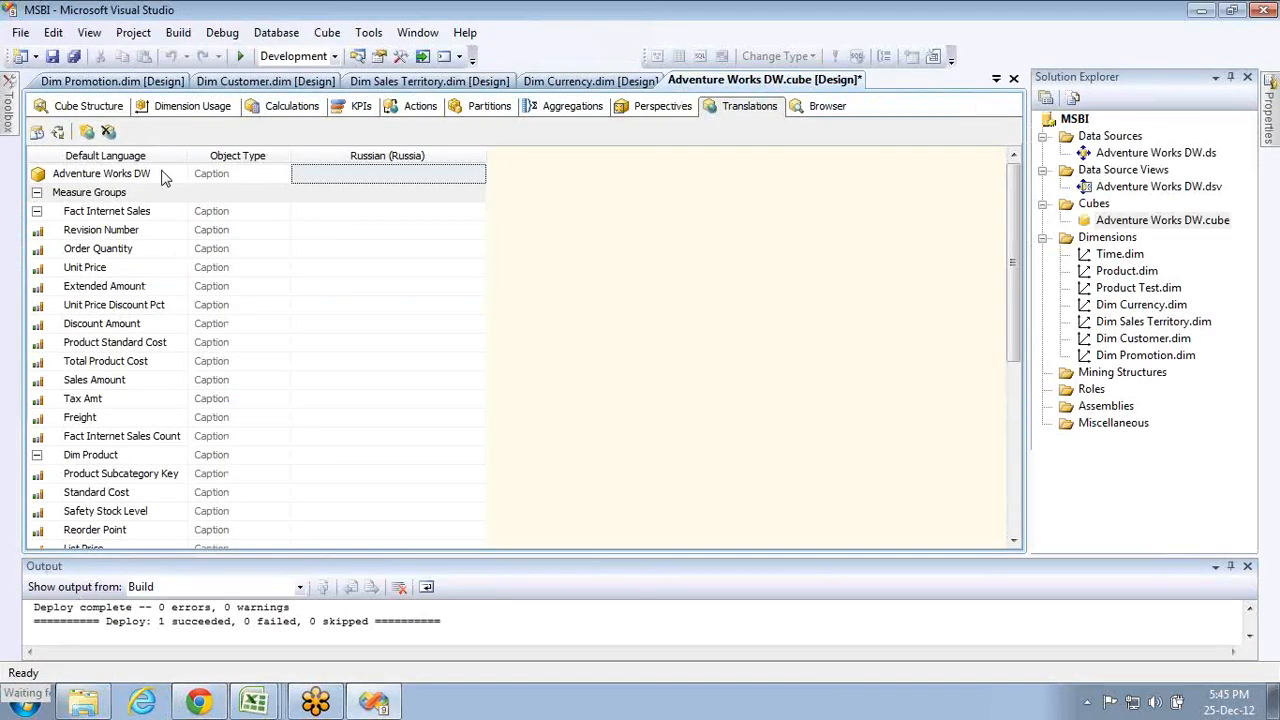
click(161, 174)
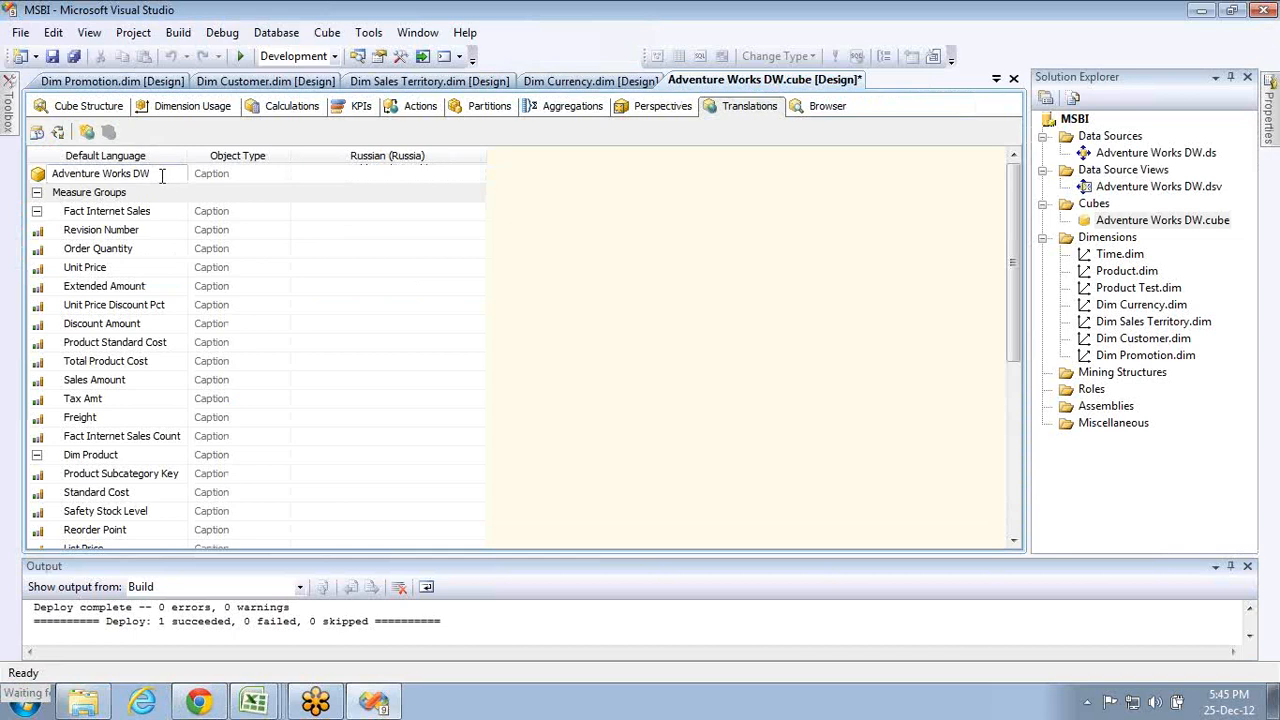
key(ctrl+a)
key(ctrl+c)
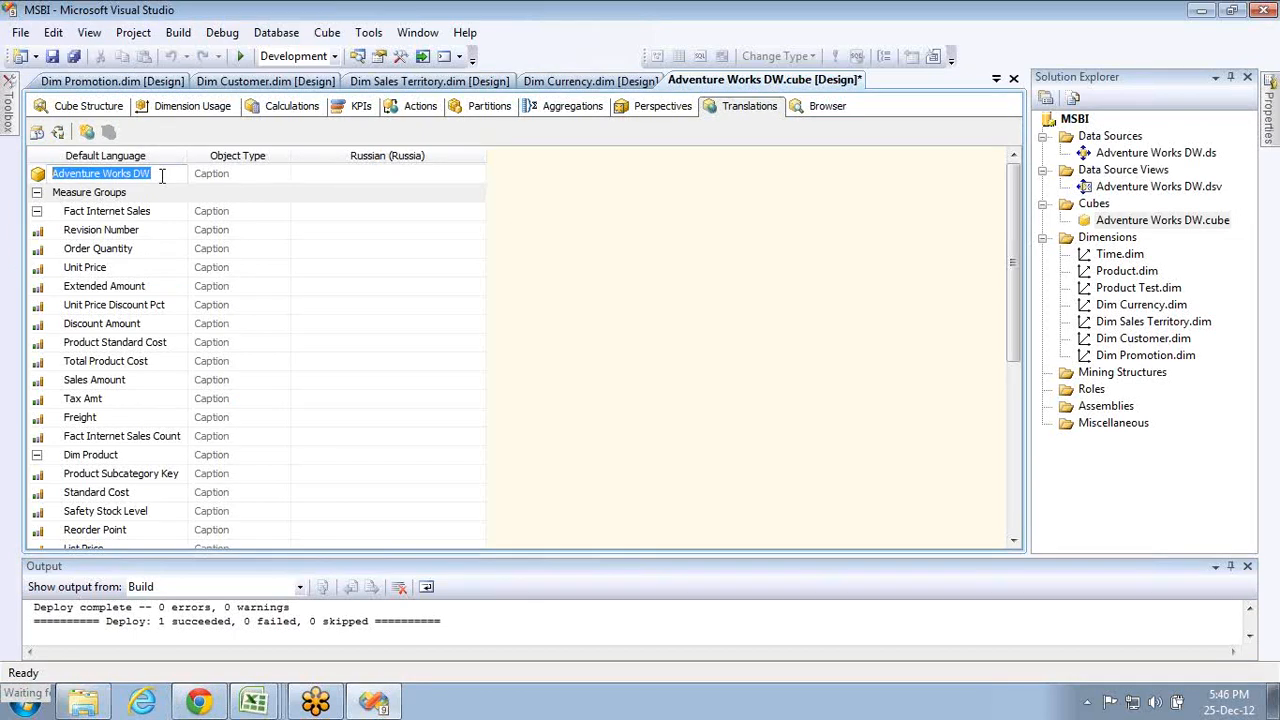
key(alt+Tab)
key(ctrl+v)
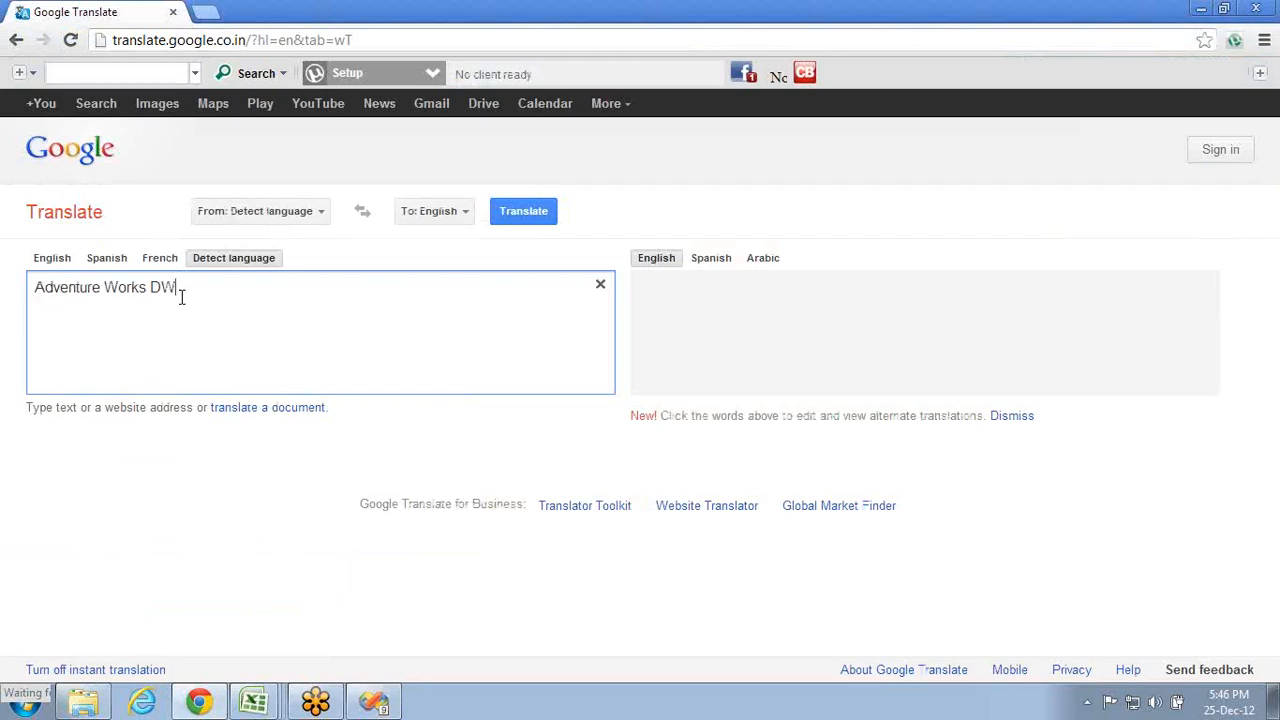
- Translate Adventure Works DW into Russian and show the alternative translations of the result
click(475, 216)
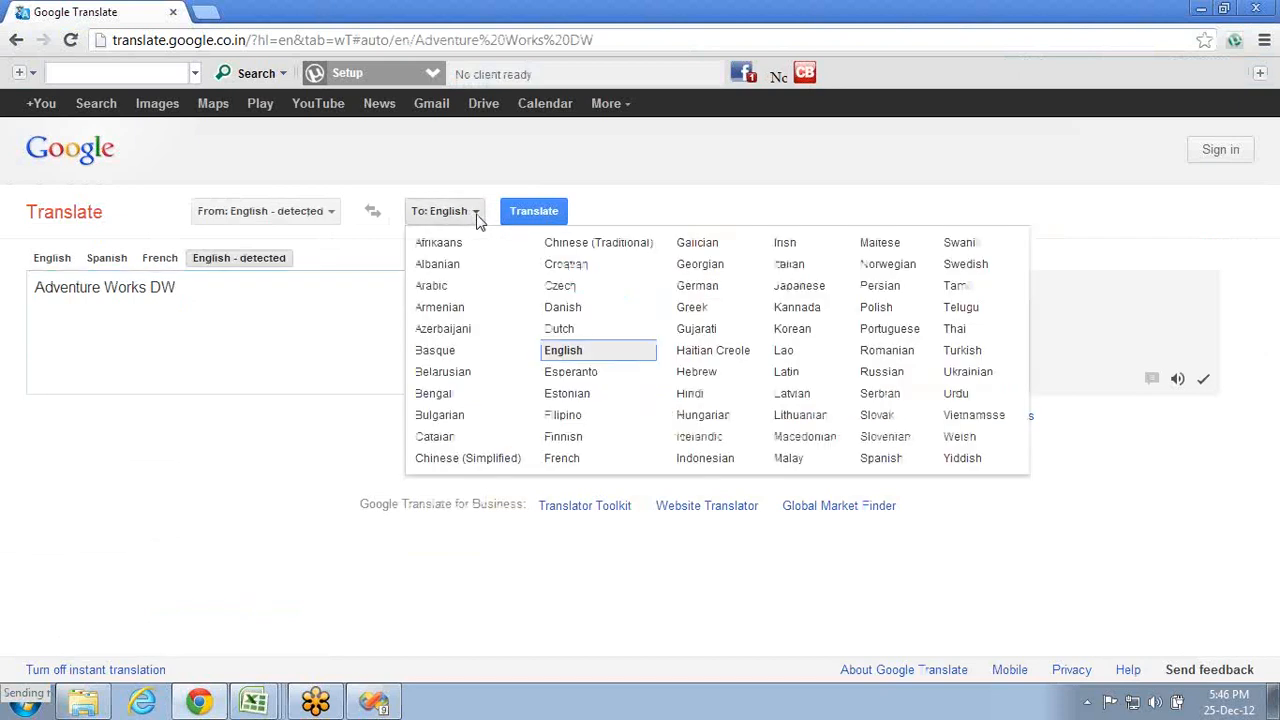
click(890, 374)
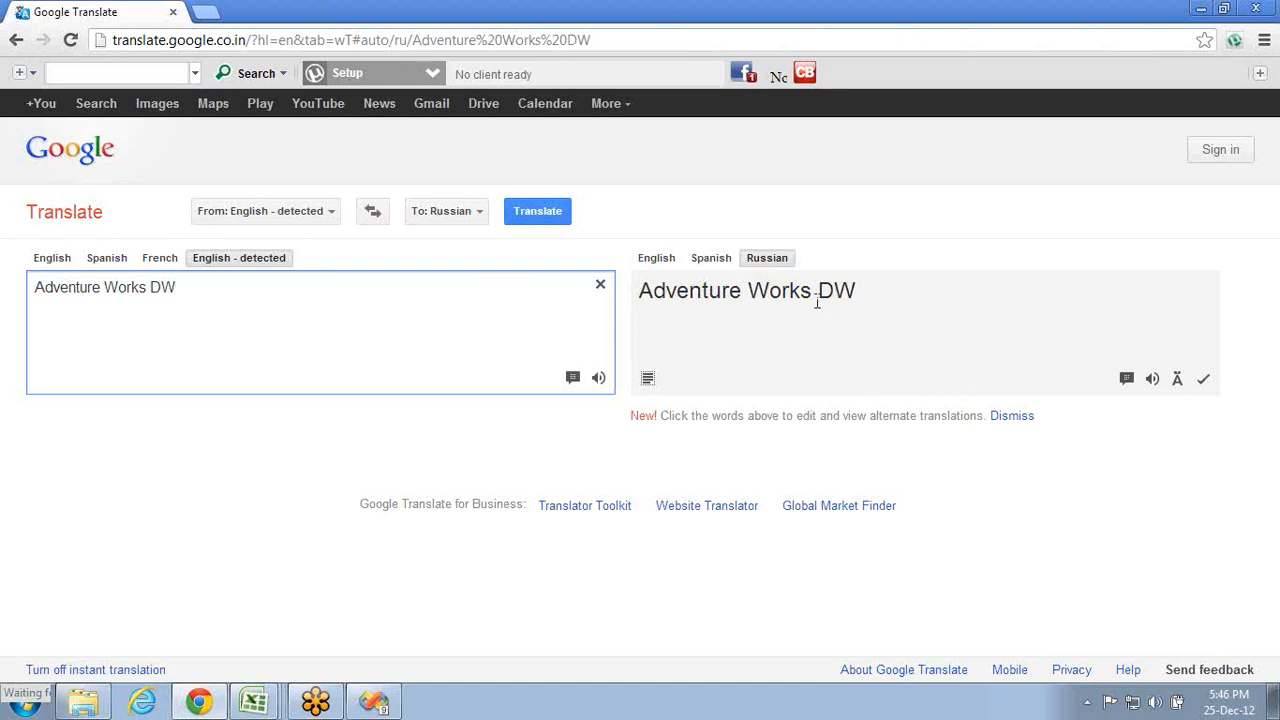
click(550, 214)
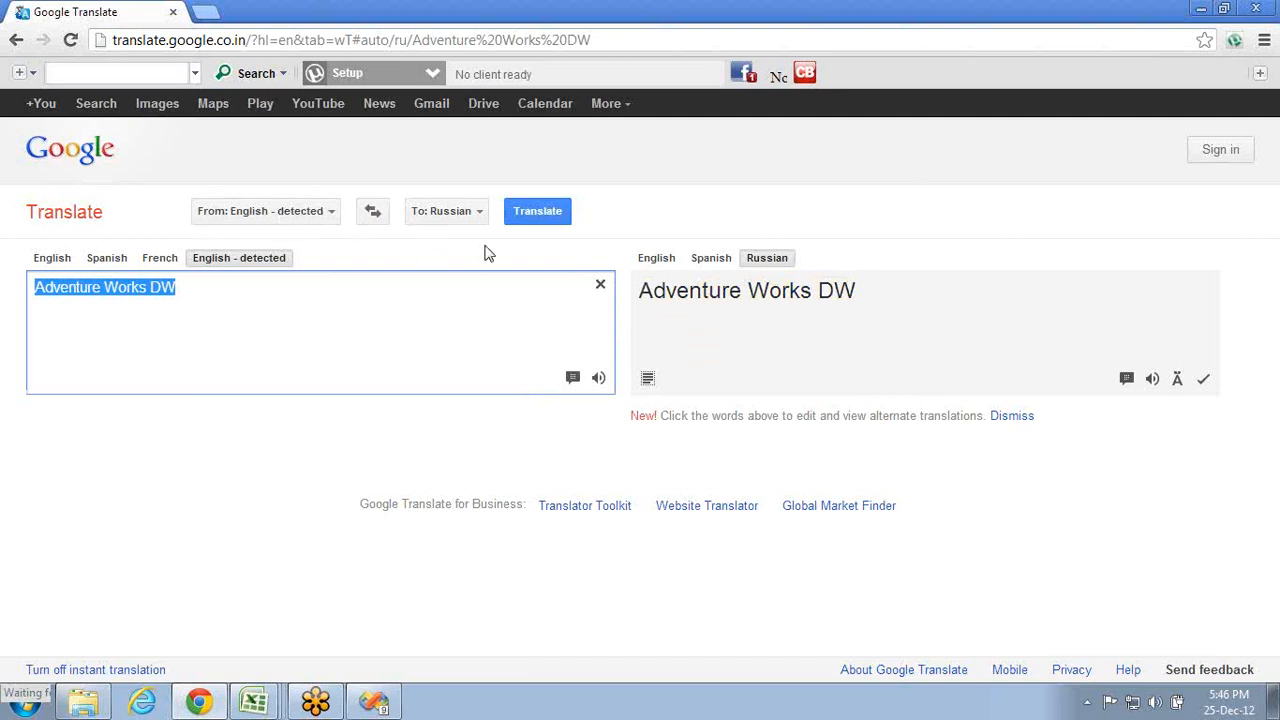
click(772, 291)
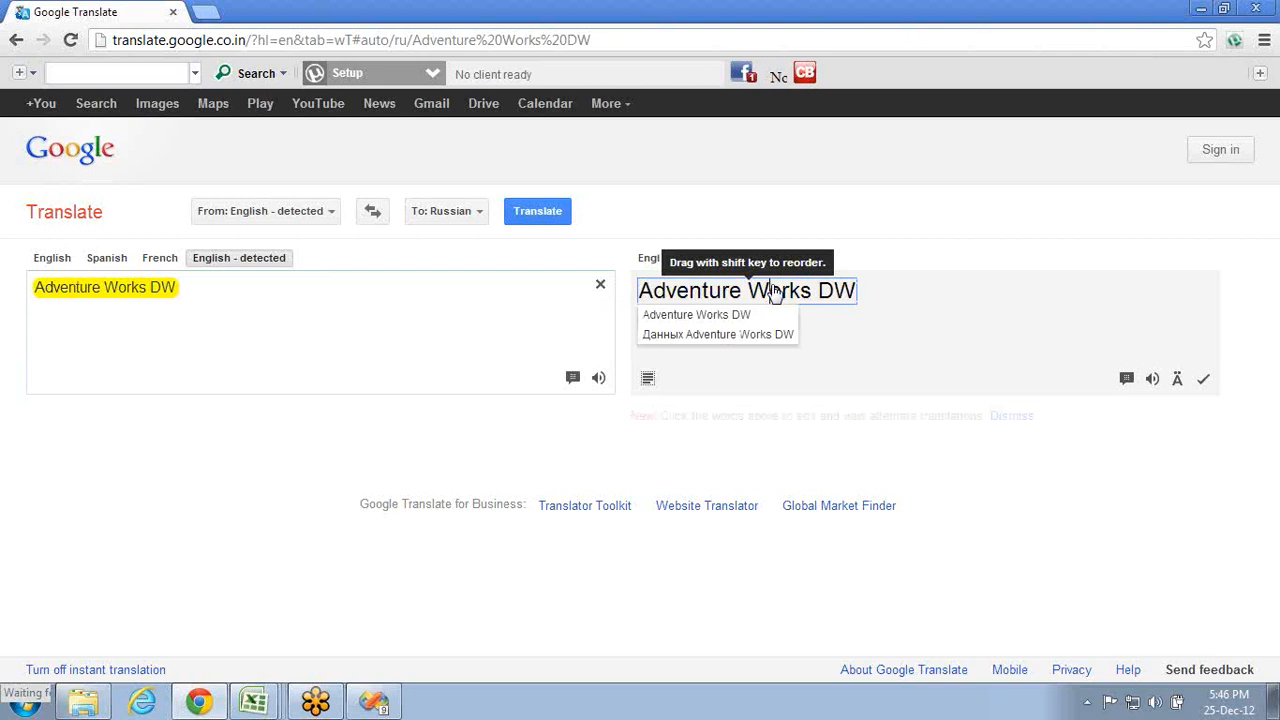
- Choose the alternative translation Данных Adventure Works DW and copy it into the cube's Russian caption in Visual Studio
click(744, 336)
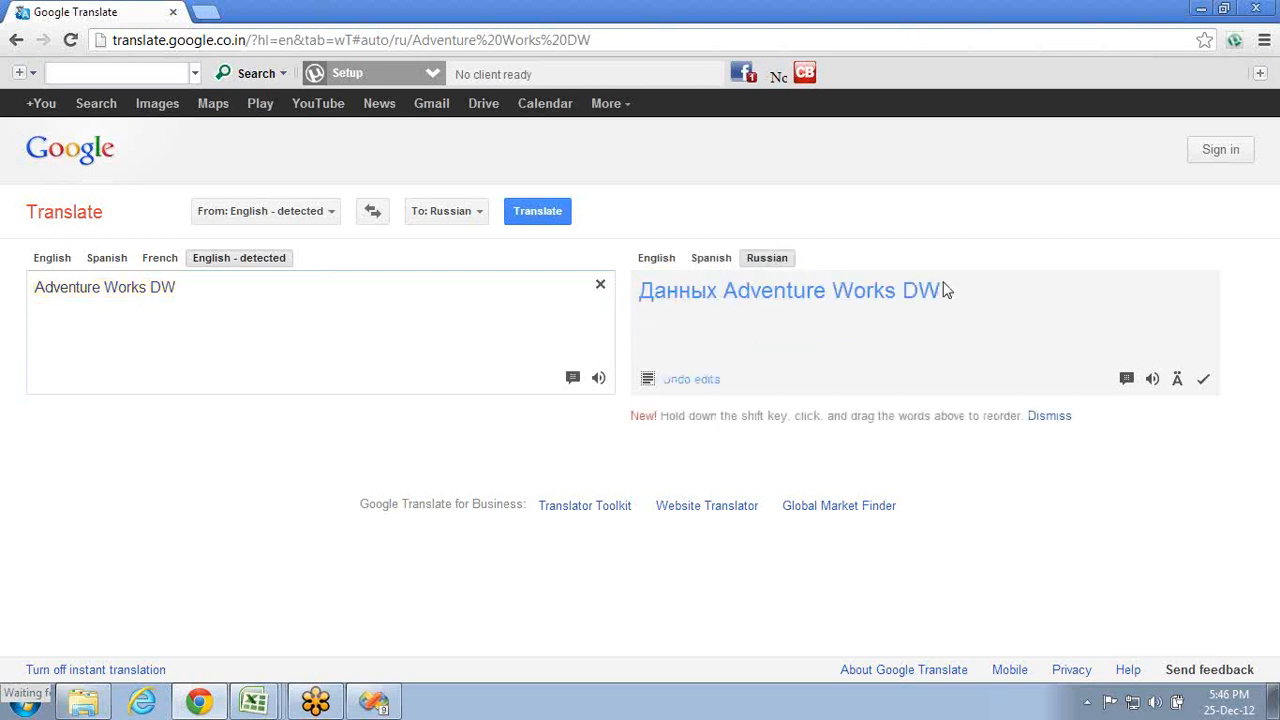
drag(945, 290, 648, 315)
key(ctrl+c)
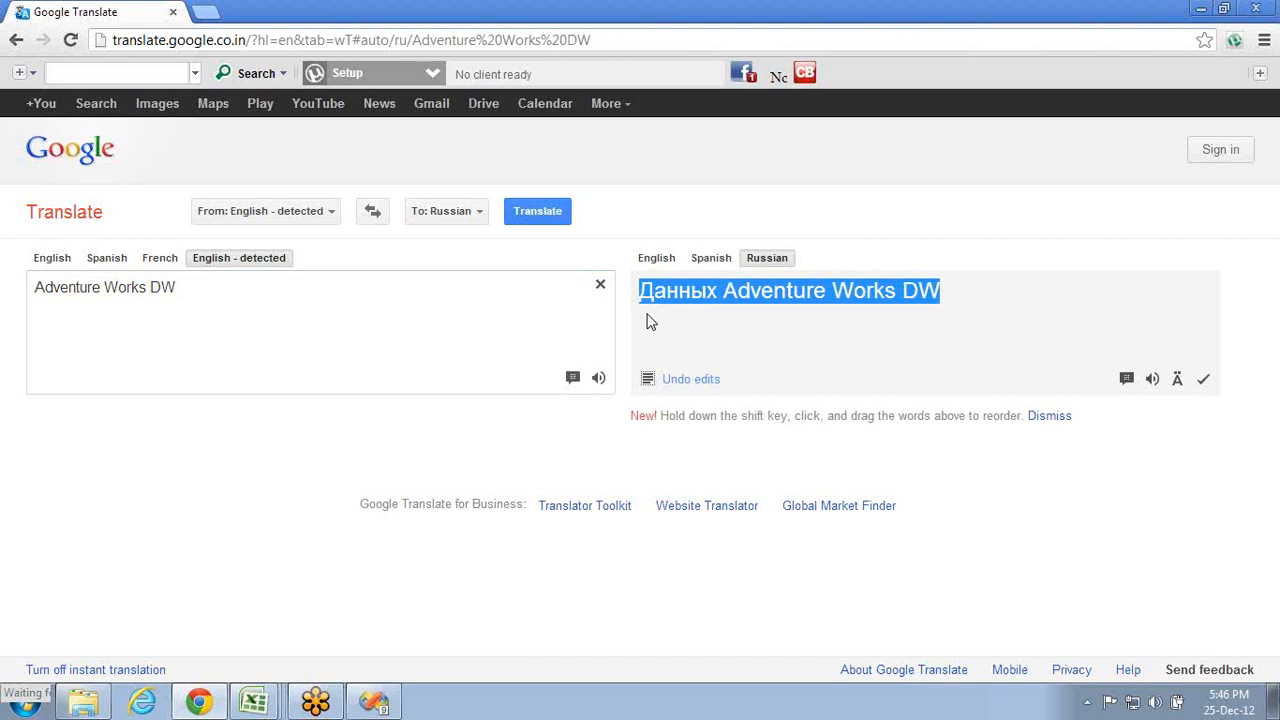
key(alt+Tab)
click(383, 171)
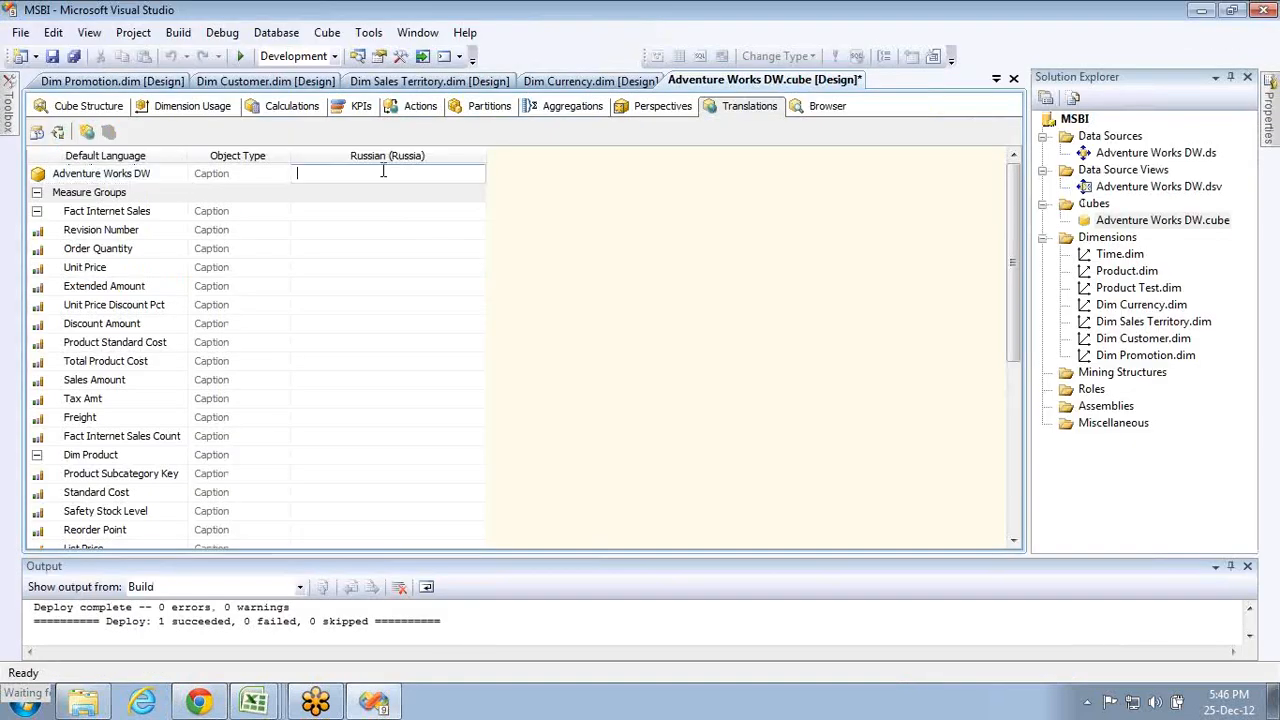
key(ctrl+v)
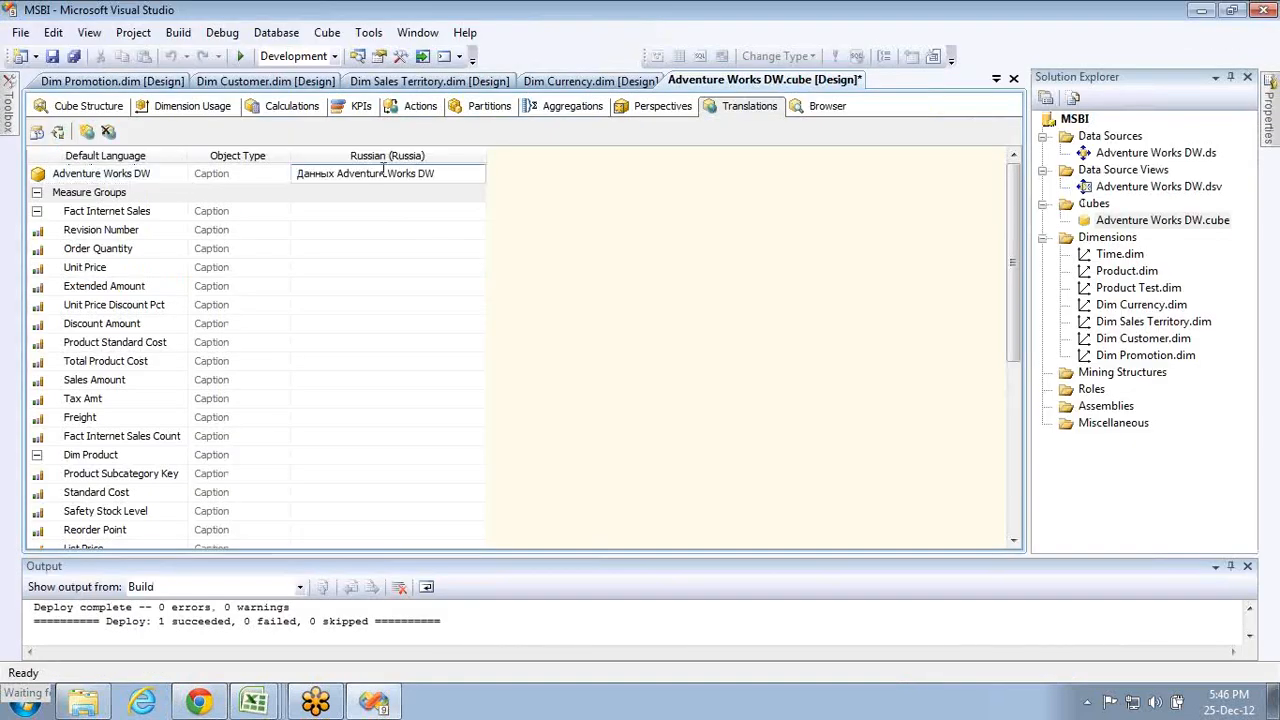
- Copy the measure group name Fact Internet Sales into Google Translate in Chrome, replacing the source text
double_click(162, 211)
key(ctrl+c)
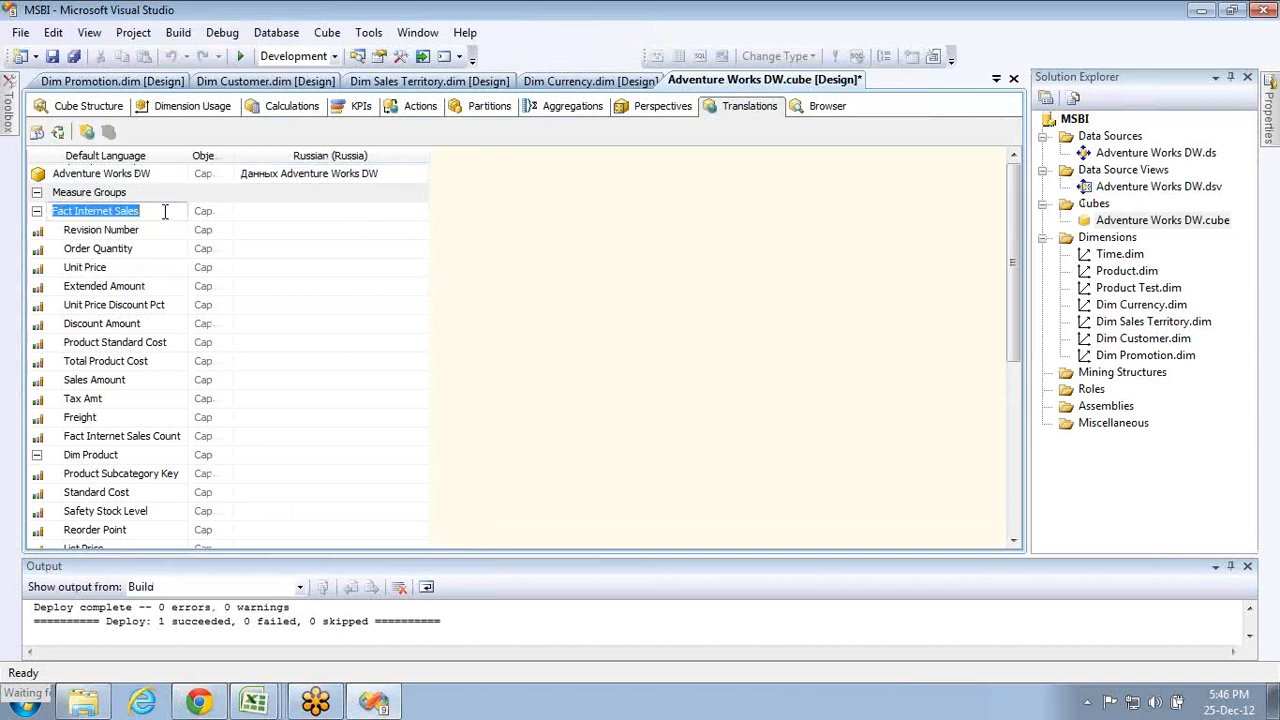
key(alt+Tab)
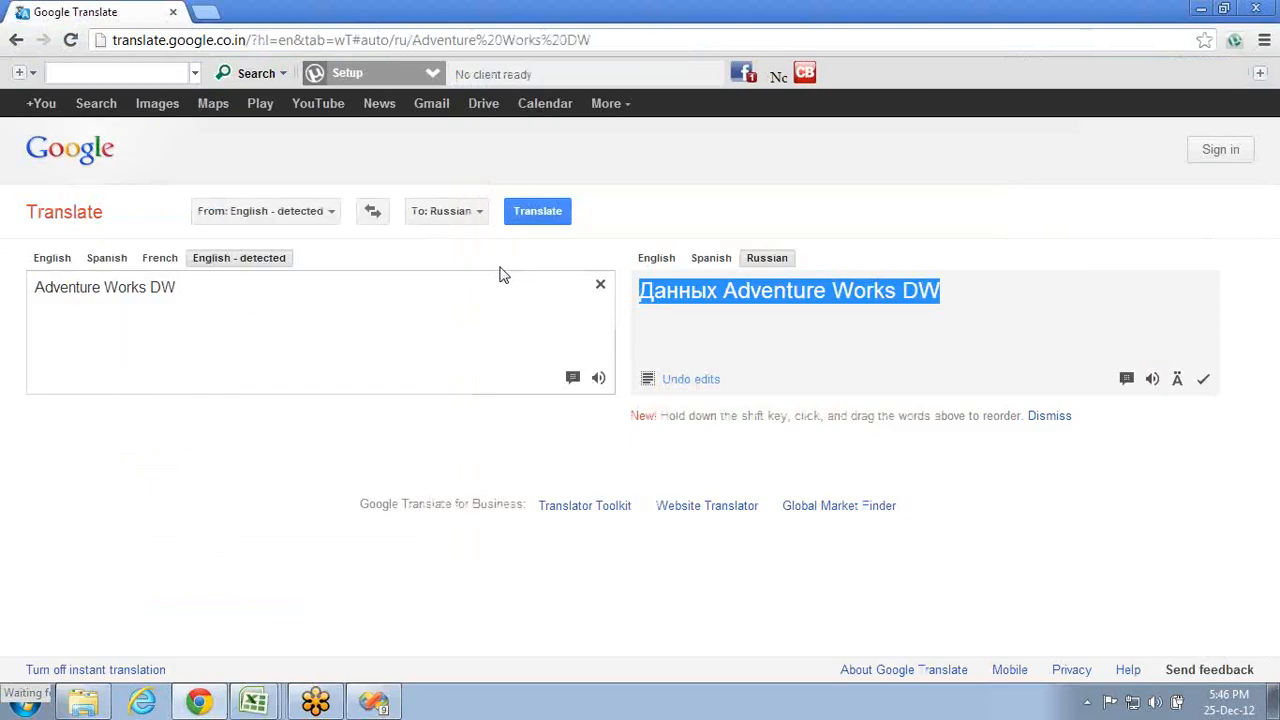
click(378, 290)
key(ctrl+a)
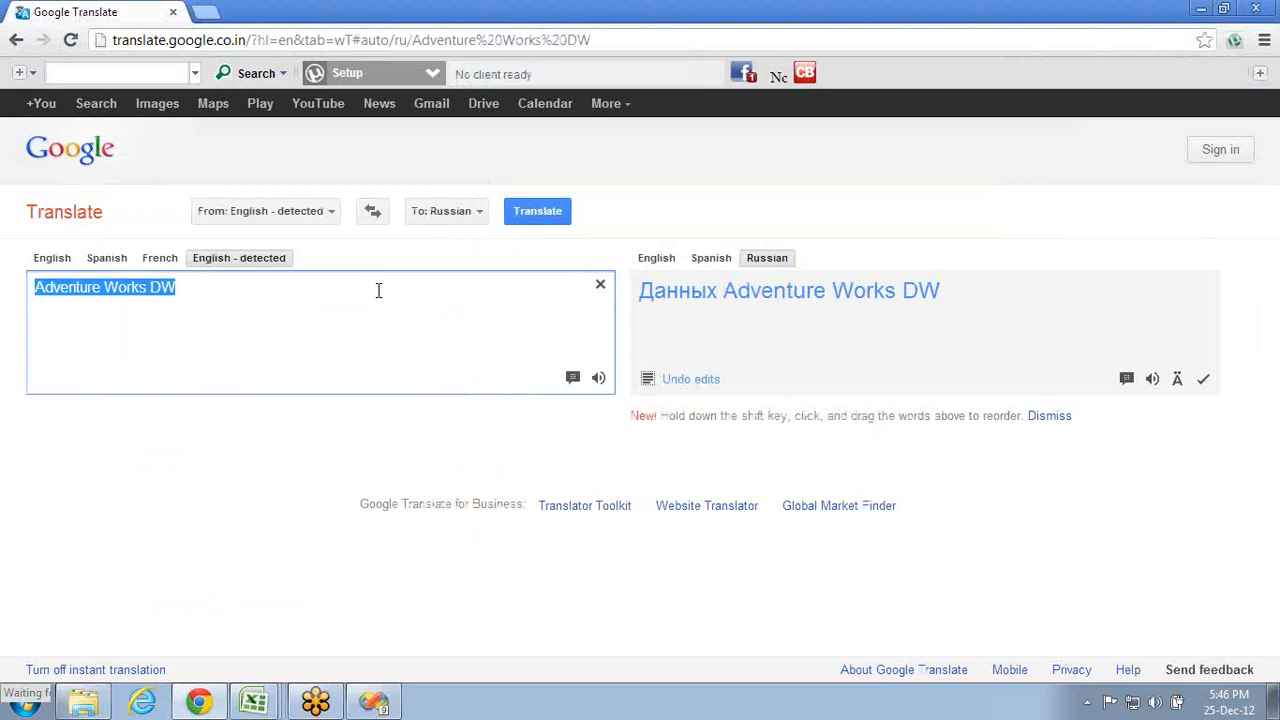
key(ctrl+v)
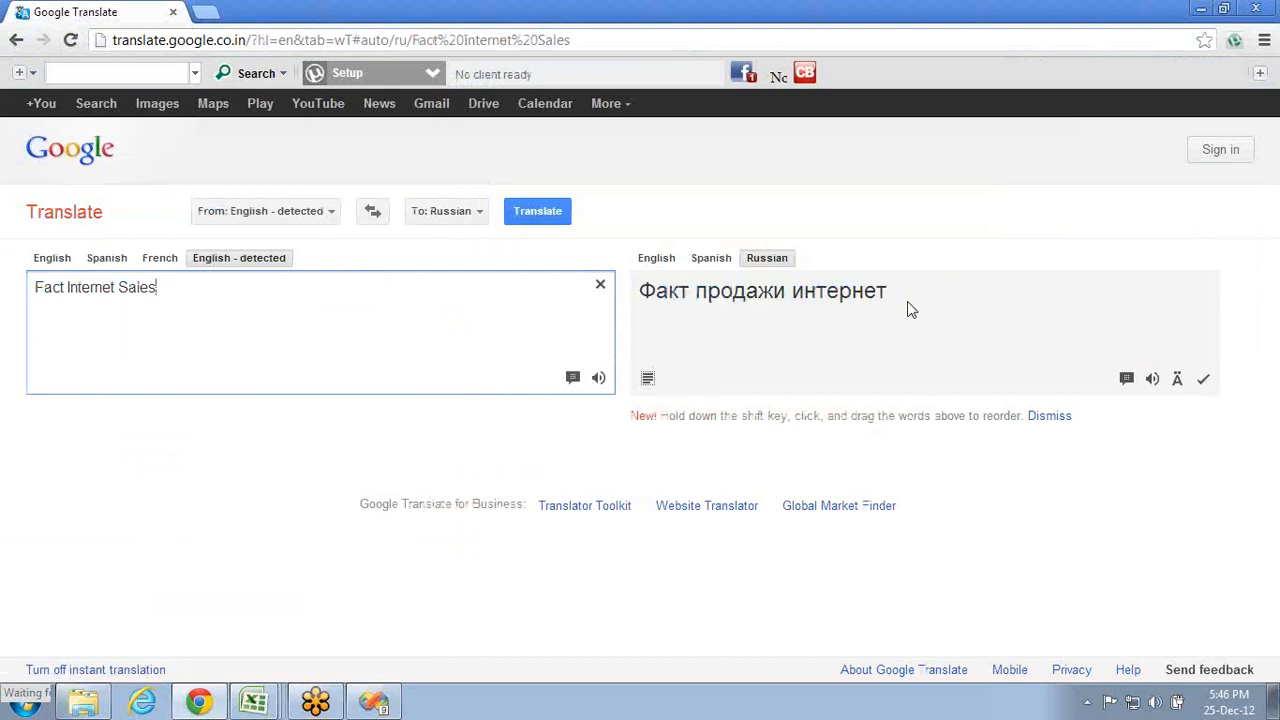
- Copy the translation Факт продажи интернет into the Russian caption of the Fact Internet Sales measure group in Visual Studio
drag(894, 294, 641, 318)
key(ctrl+c)
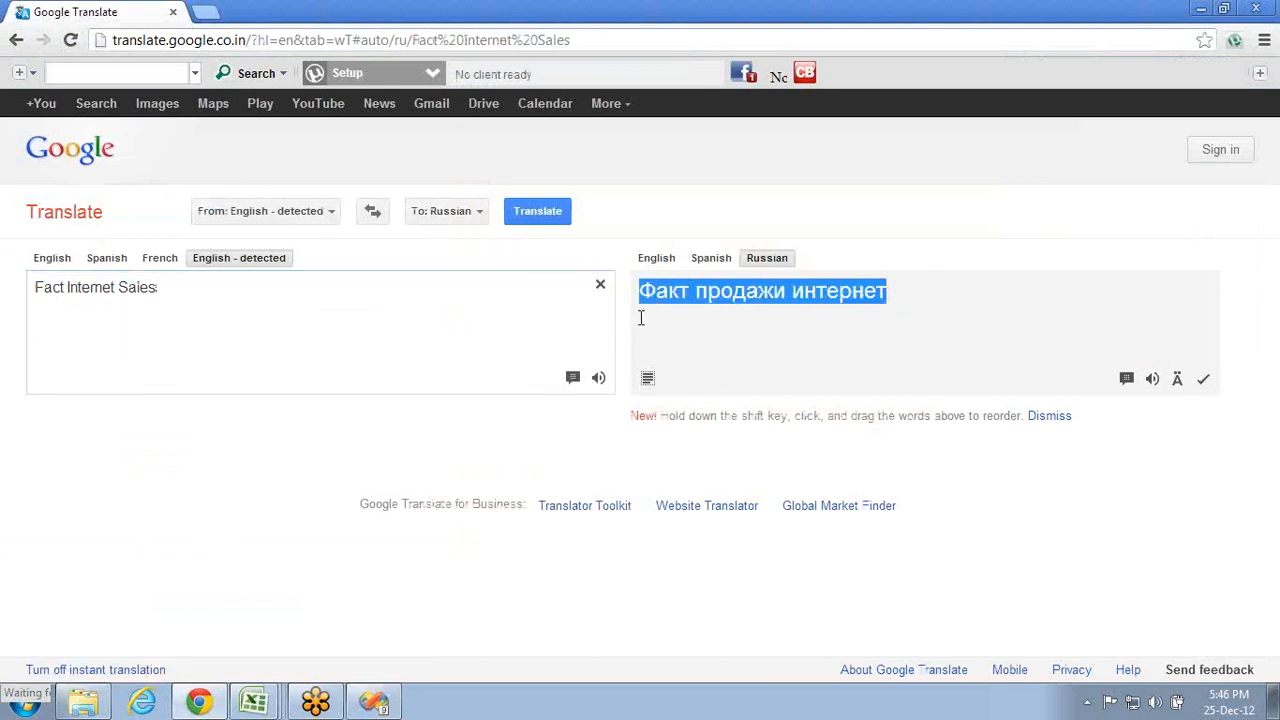
key(alt+Tab)
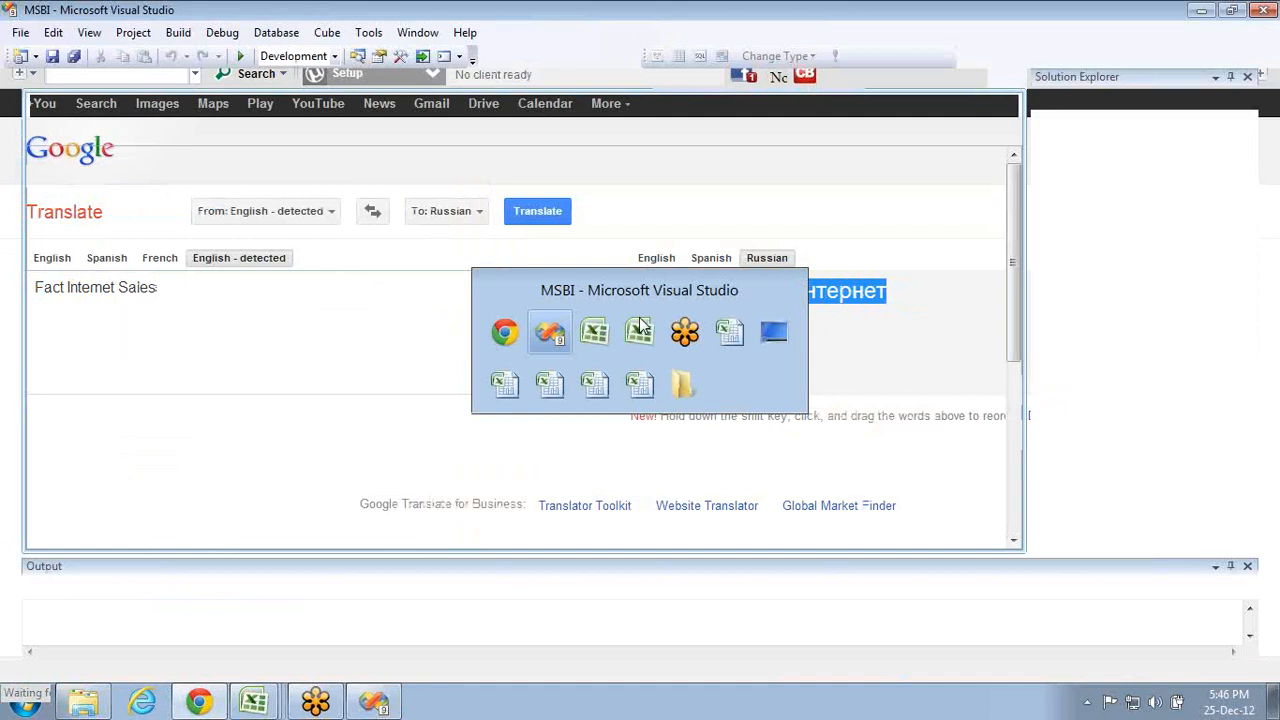
click(337, 211)
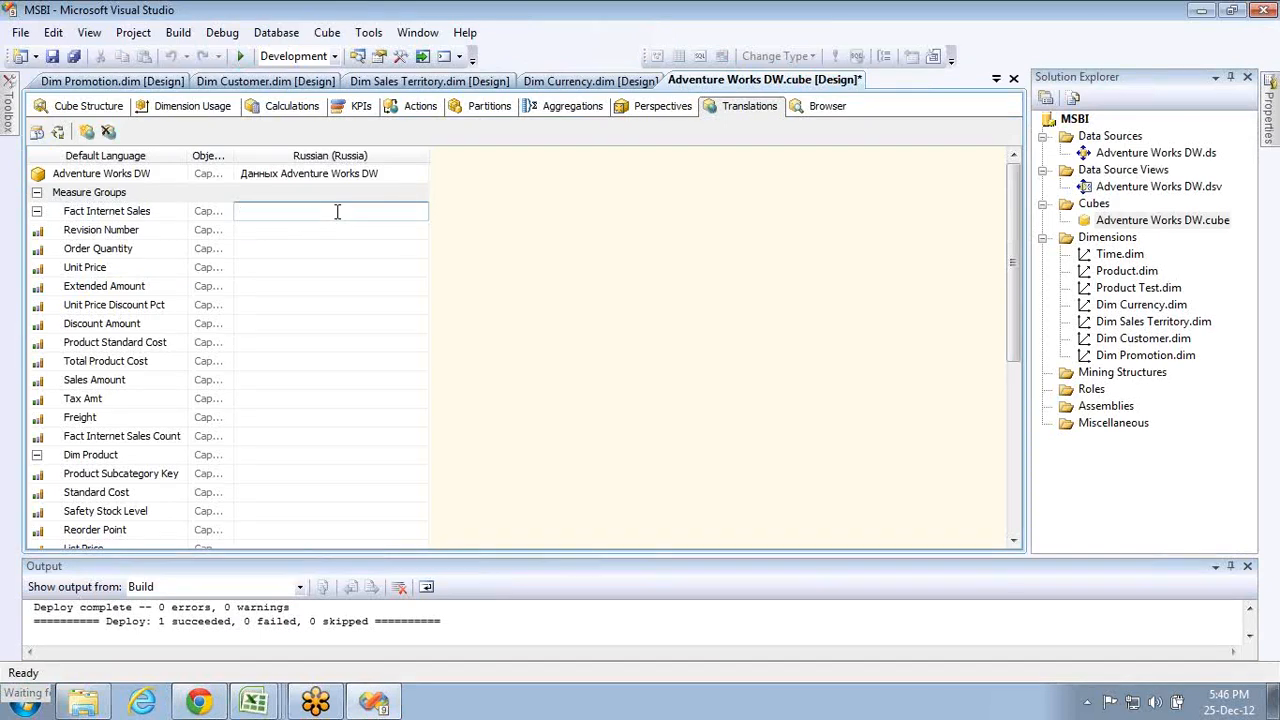
key(ctrl+v)
- Copy the measure name Revision Number into Google Translate in Chrome, replacing the source text
click(159, 233)
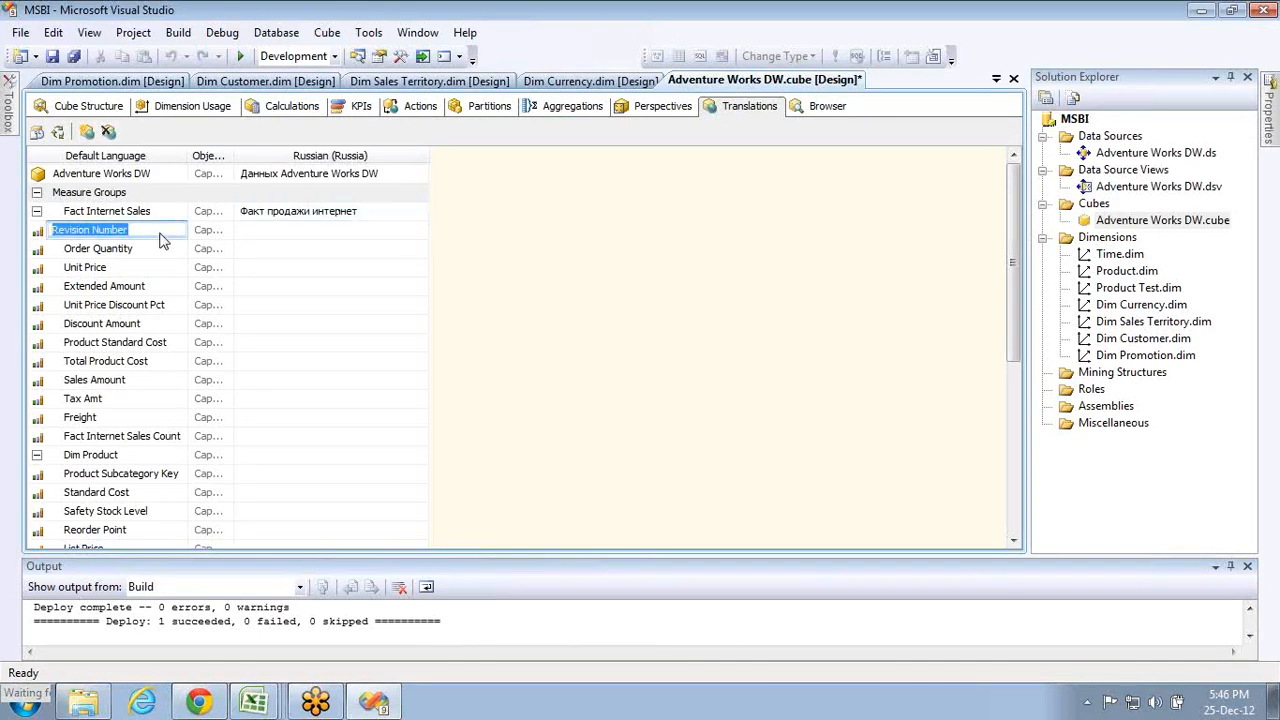
click(160, 233)
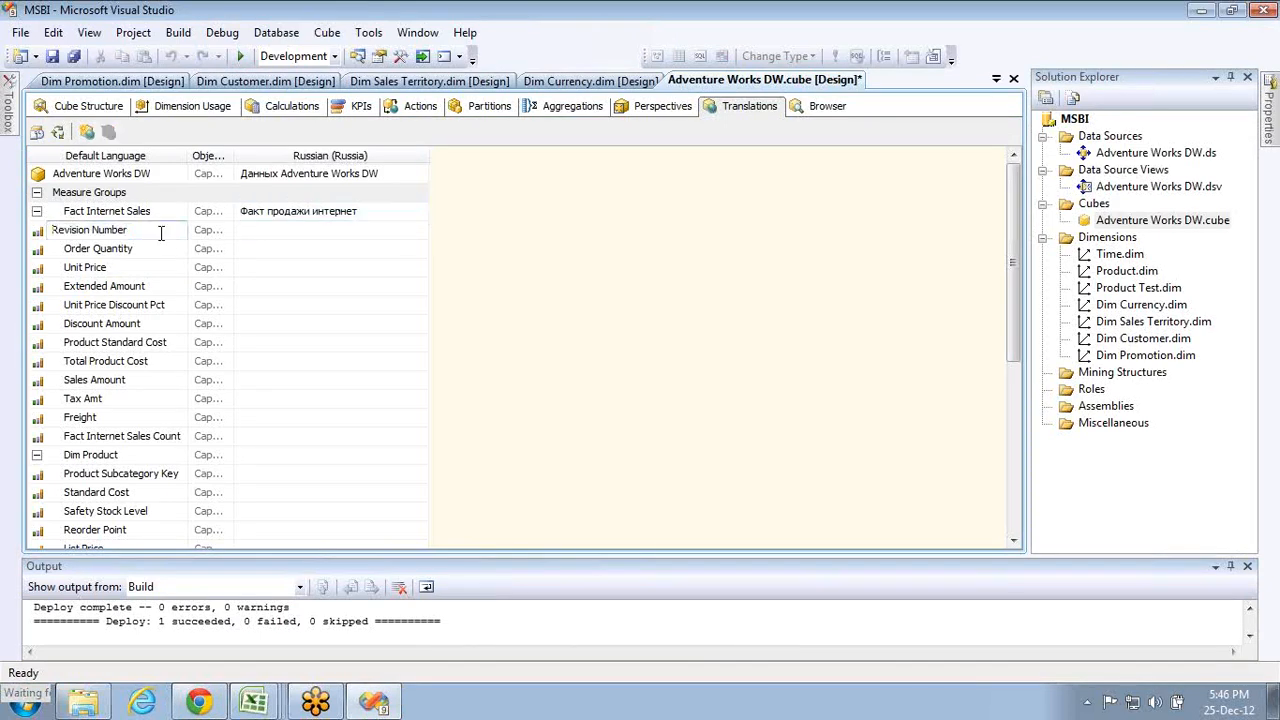
key(ctrl+a)
key(ctrl+c)
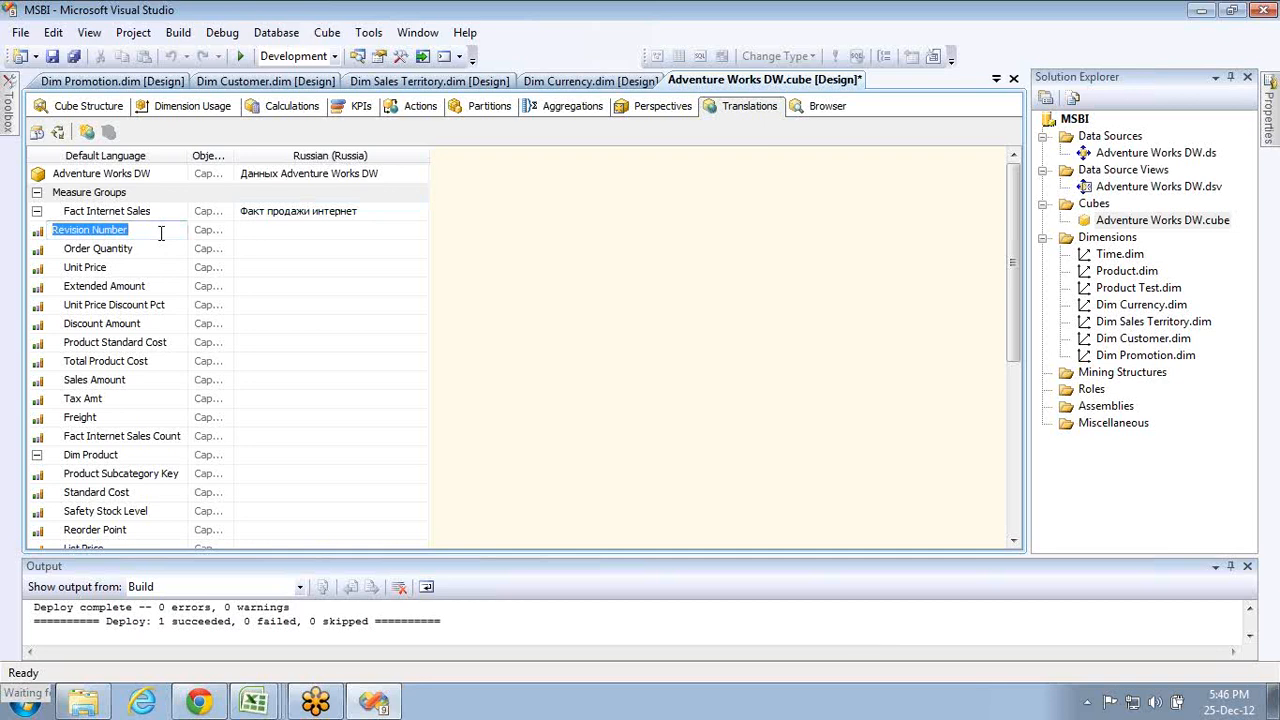
key(alt+Tab)
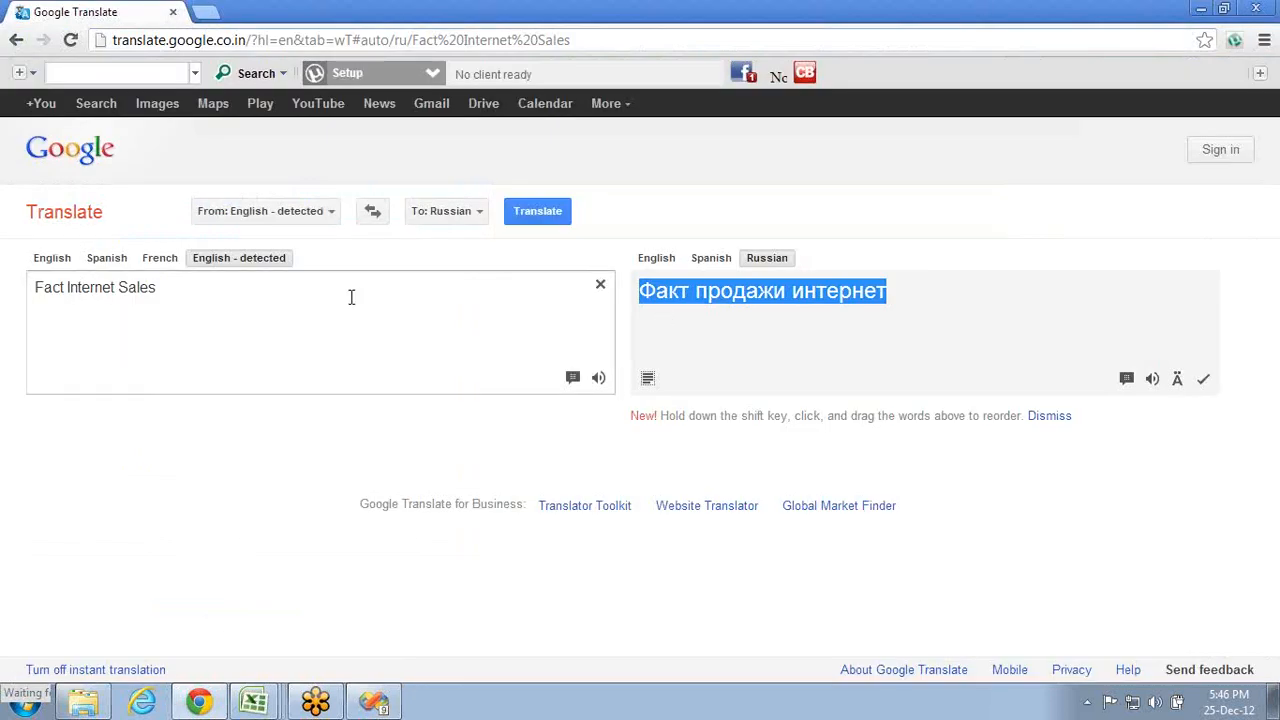
click(351, 297)
key(ctrl+a)
key(ctrl+v)
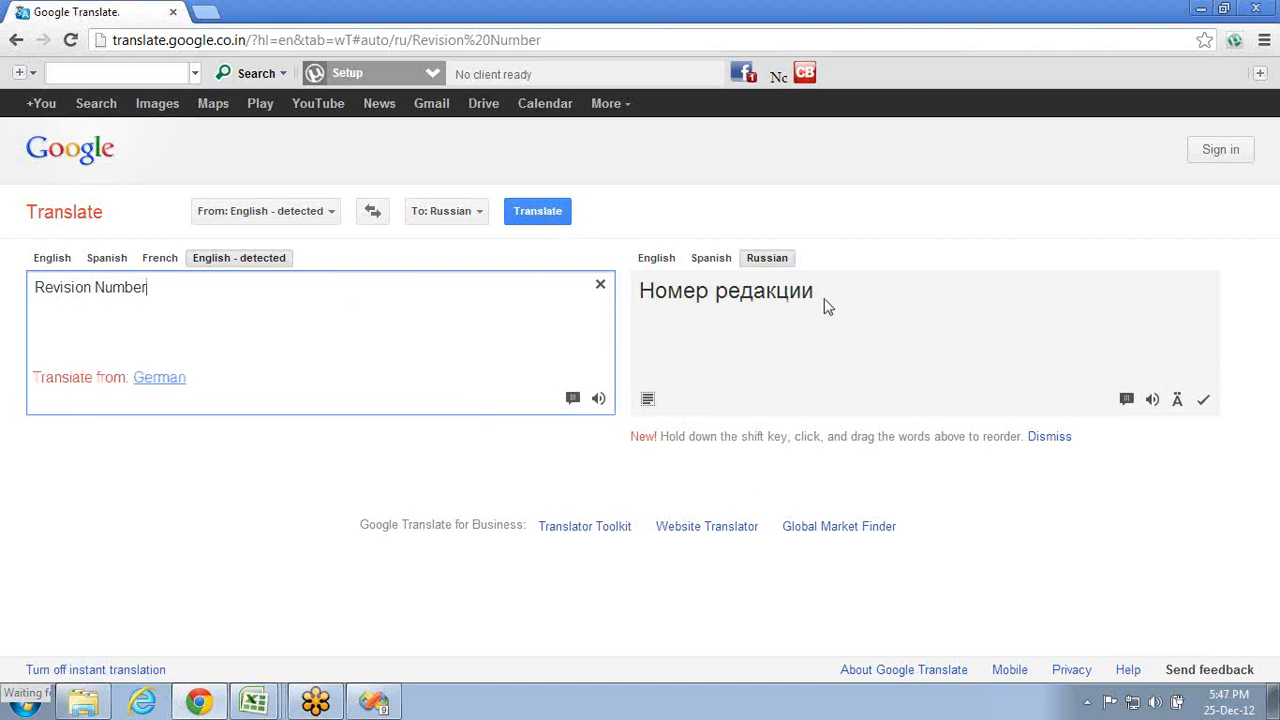
- Copy the translation Номер редакции into the Russian caption of the Revision Number measure in Visual Studio
drag(826, 303, 642, 305)
key(ctrl+c)
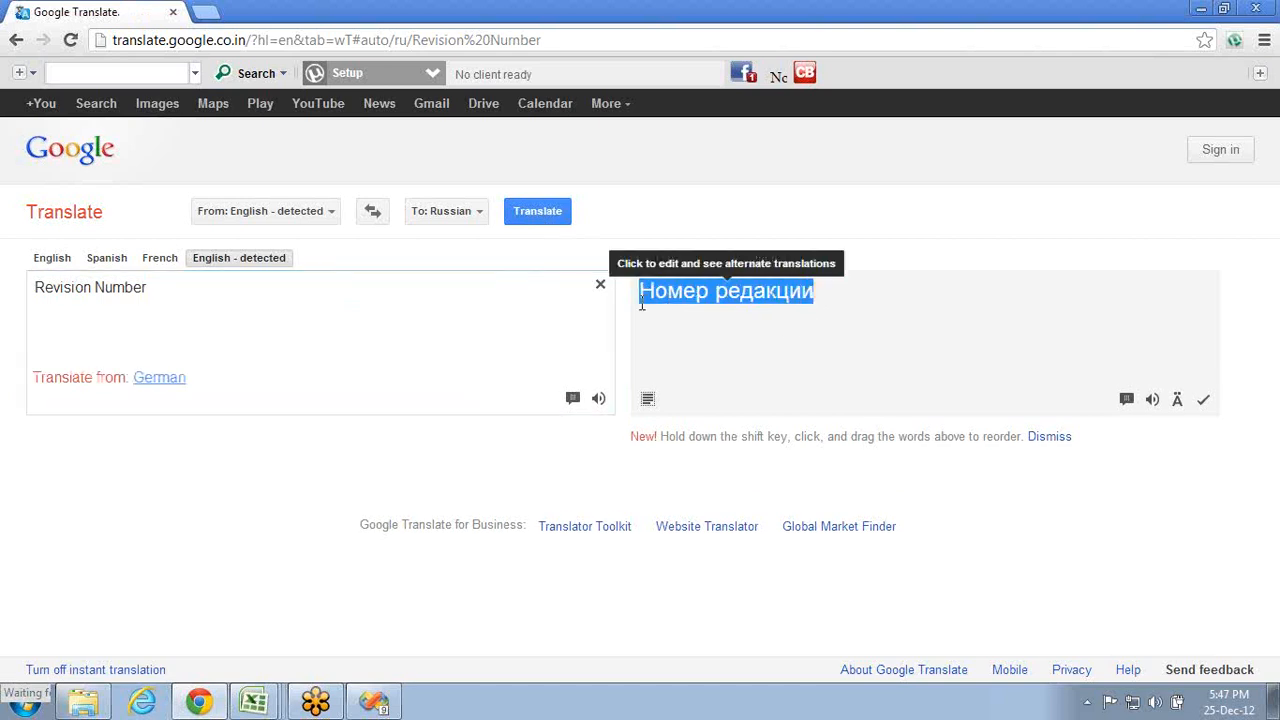
key(alt+Tab)
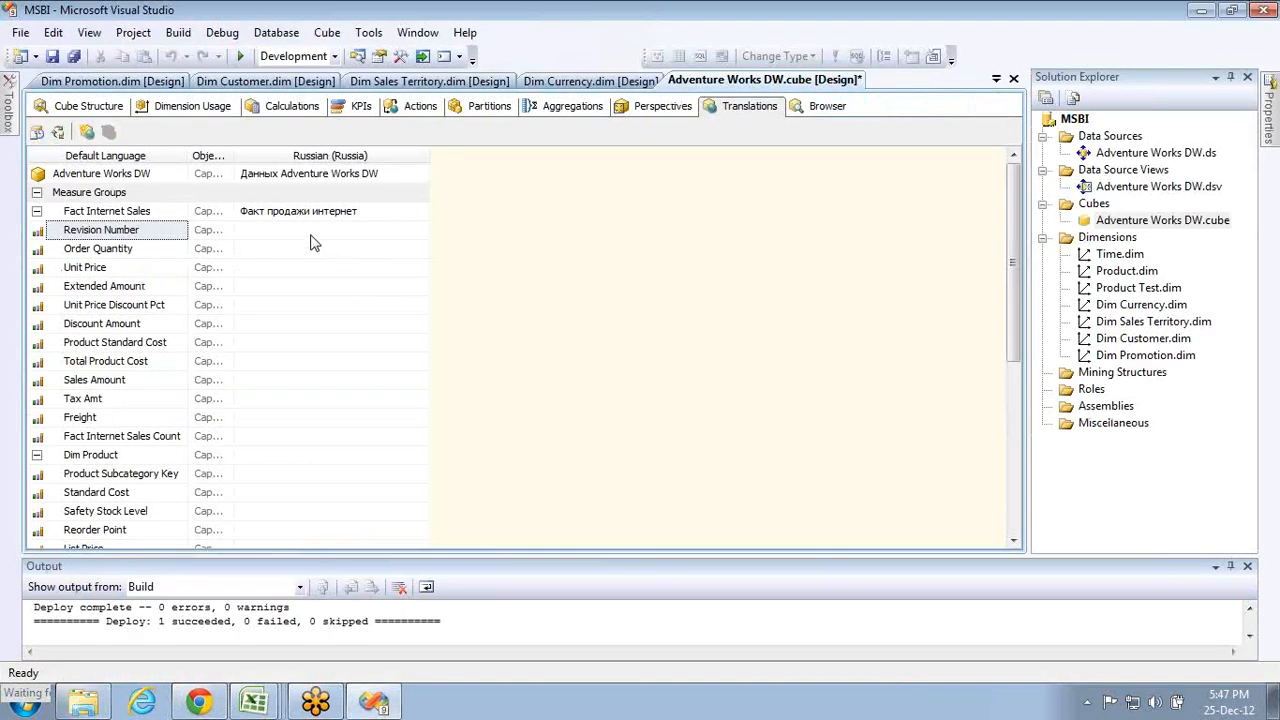
click(312, 230)
key(ctrl+v)
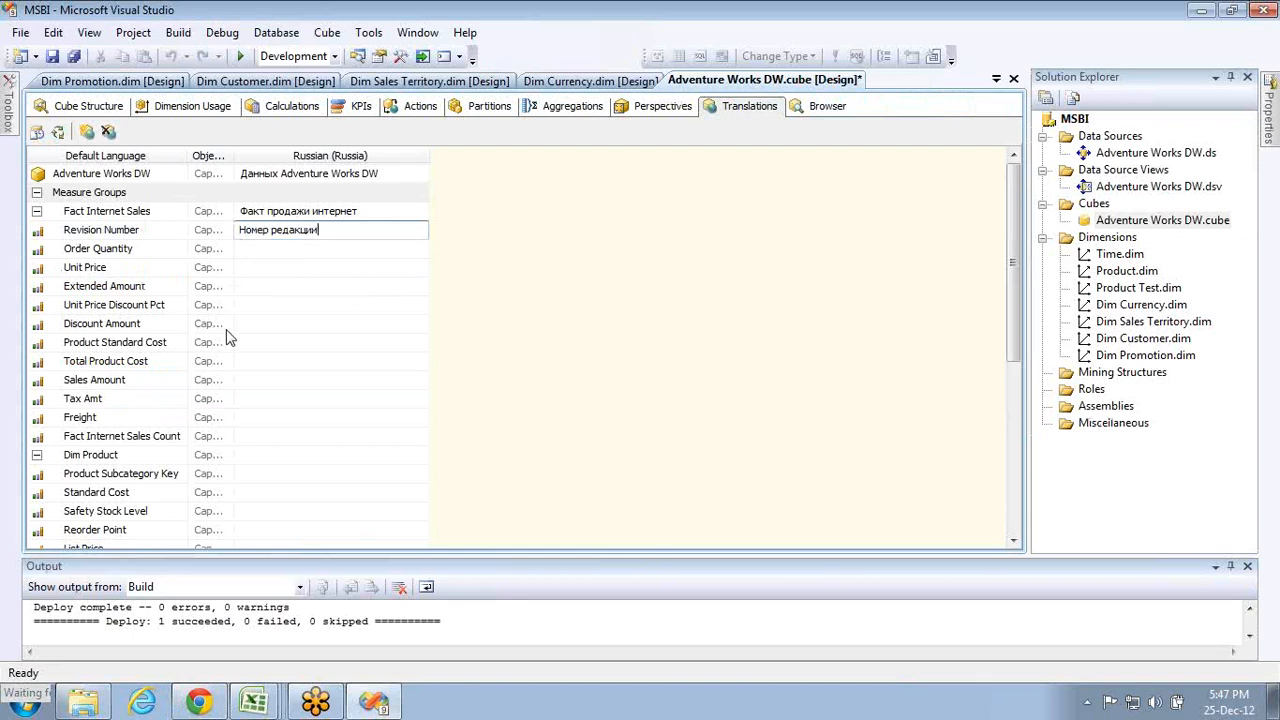
- Translate the measure name Sales Amount into Russian with Google Translate in Chrome, replacing the source text
click(142, 379)
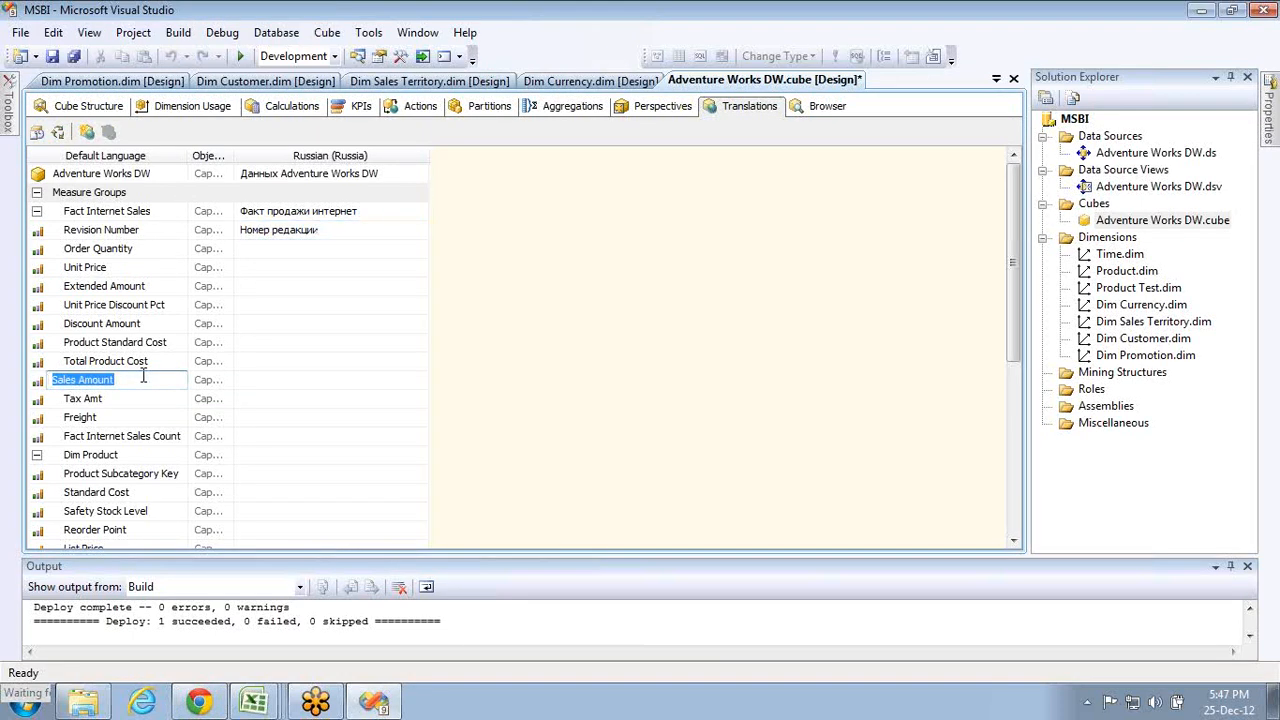
key(alt+Tab)
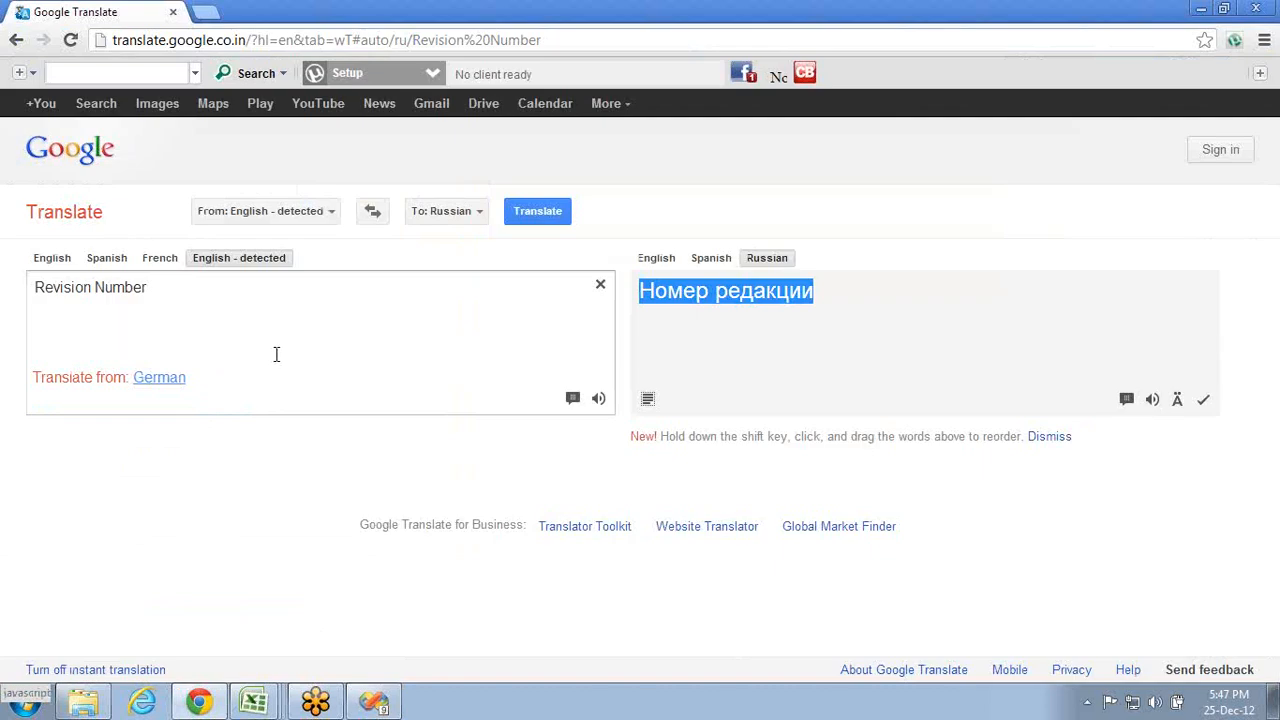
click(274, 353)
key(ctrl+a)
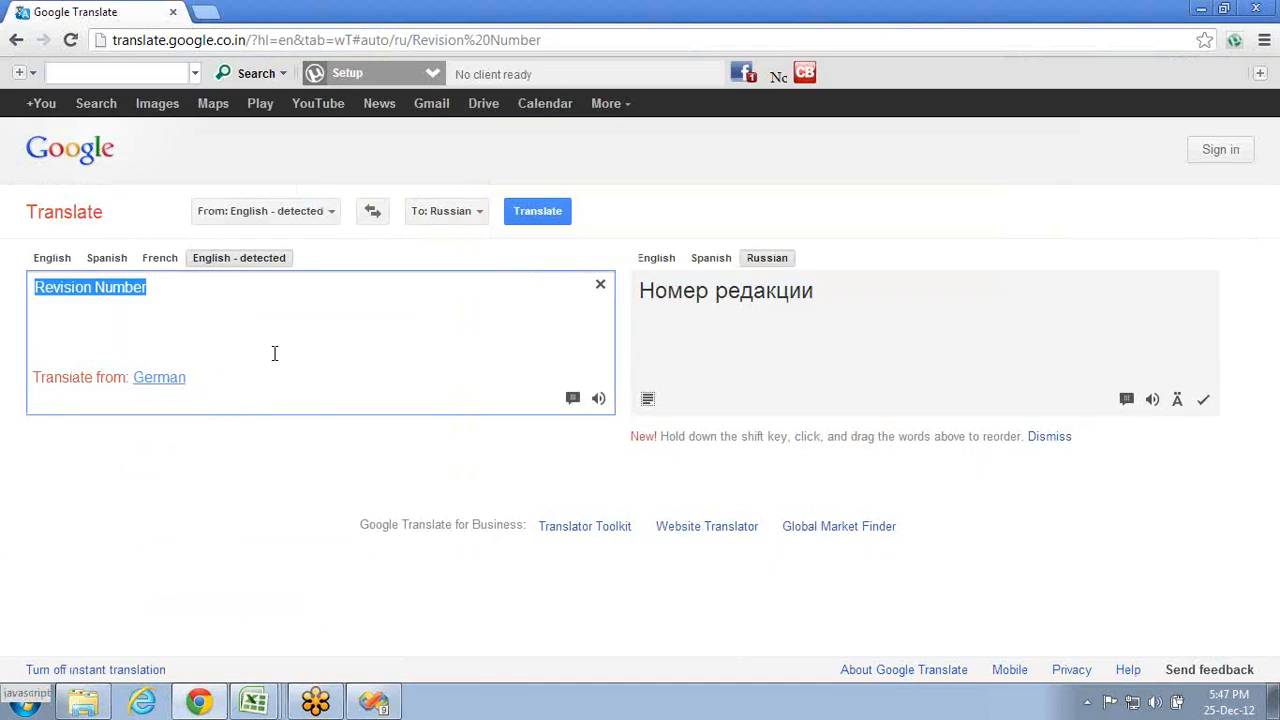
text(Sales Amount)
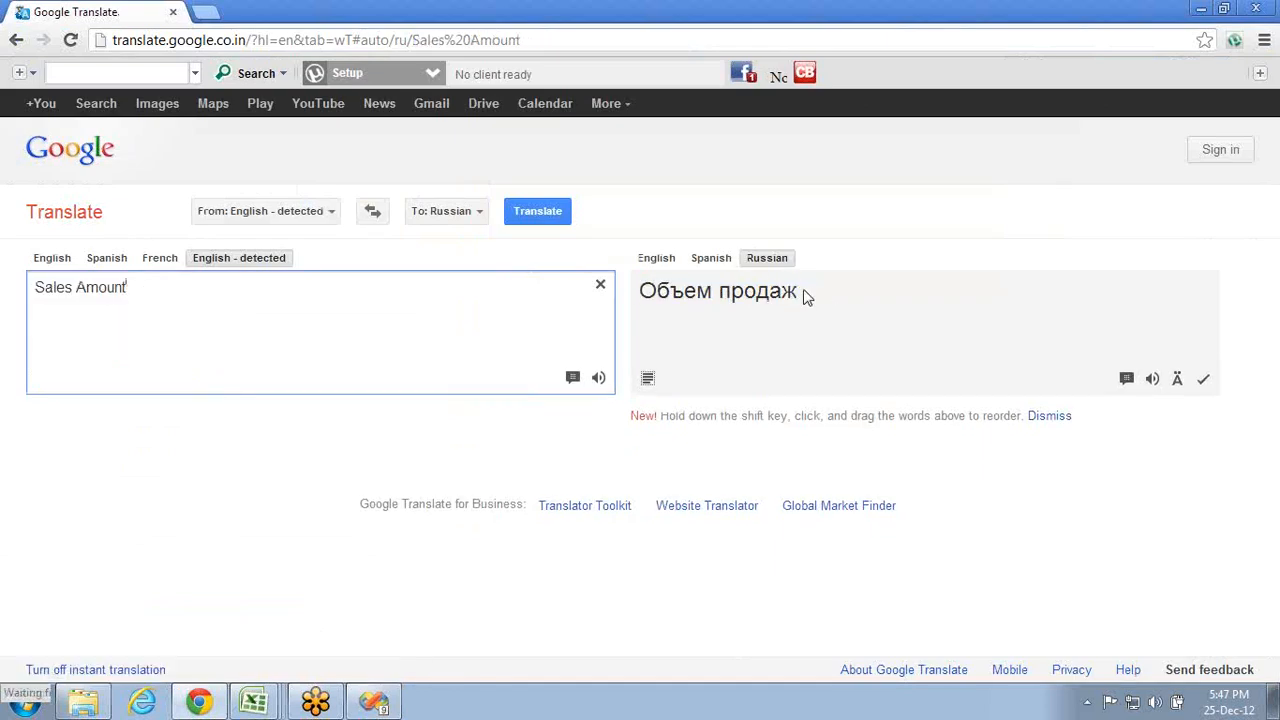
- Copy the translation Объем продаж into the Russian caption of the Sales Amount measure in Visual Studio
drag(806, 295, 636, 297)
key(ctrl+c)
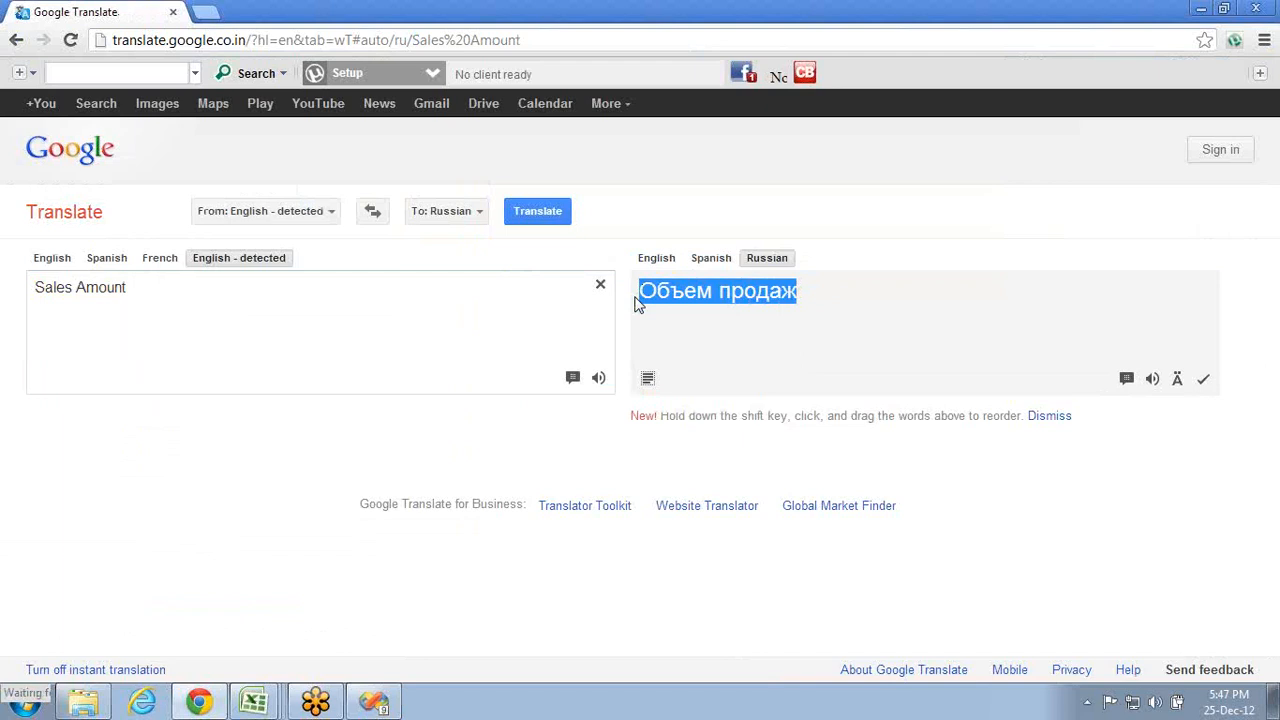
key(alt+Tab)
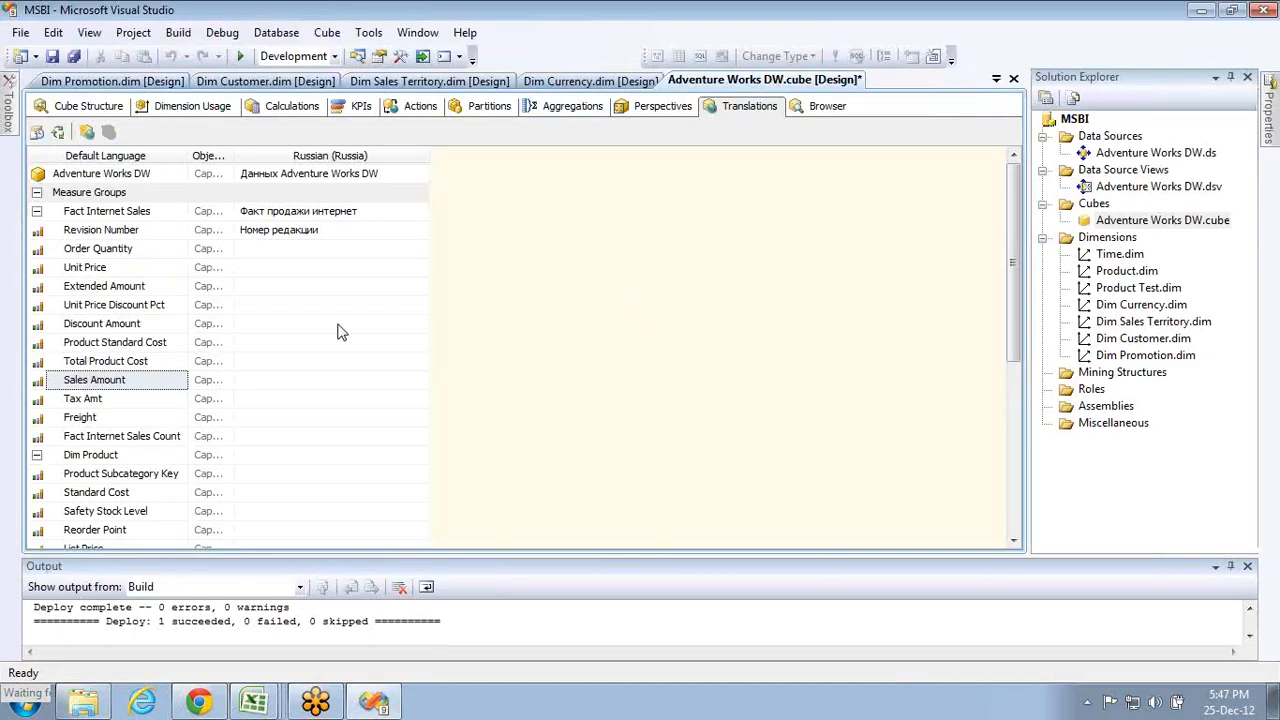
click(302, 383)
key(ctrl+v)
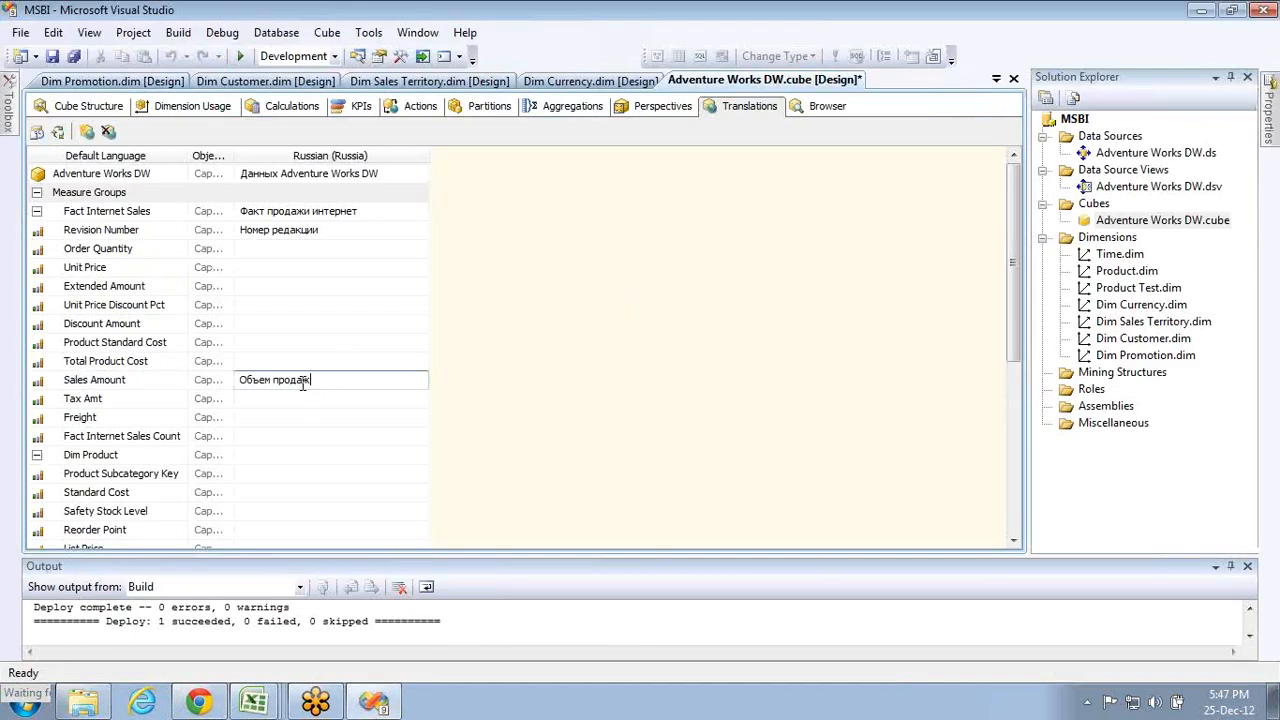
- Copy the measure name Tax Amt into Google Translate in Chrome, replacing the source text
click(159, 400)
key(ctrl+c)
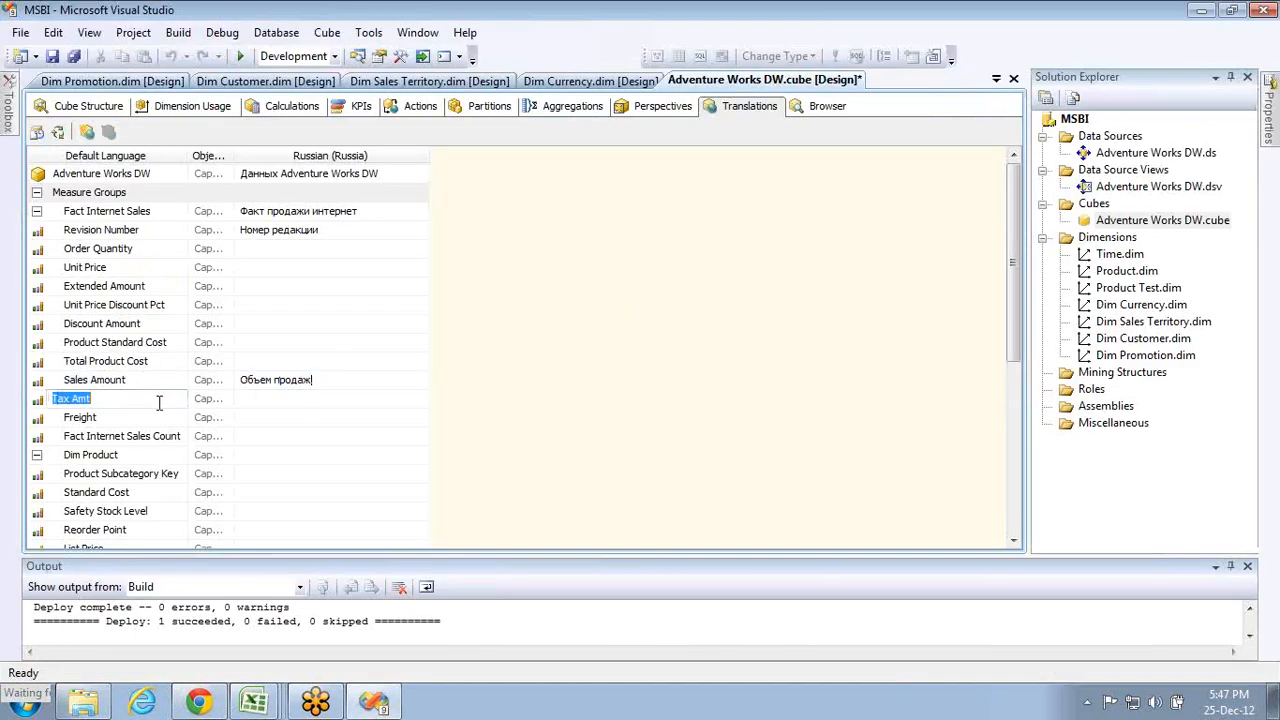
key(alt+Tab)
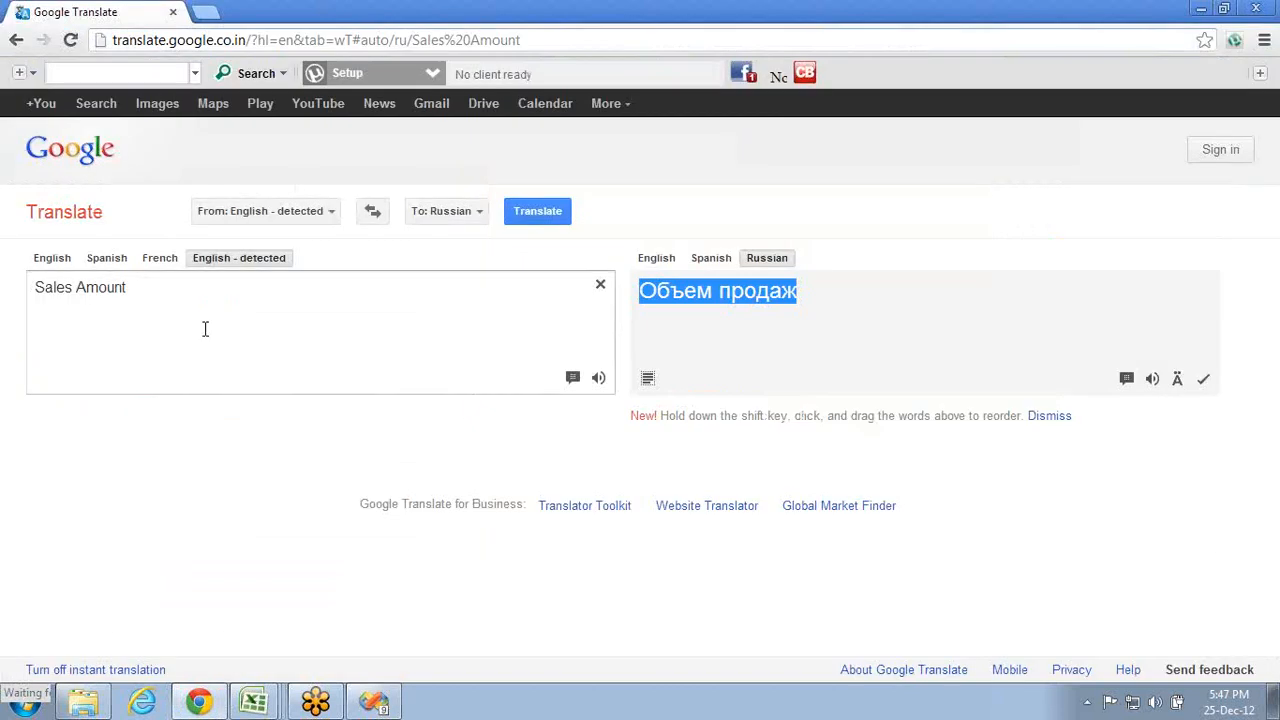
click(205, 329)
key(ctrl+a)
key(ctrl+v)
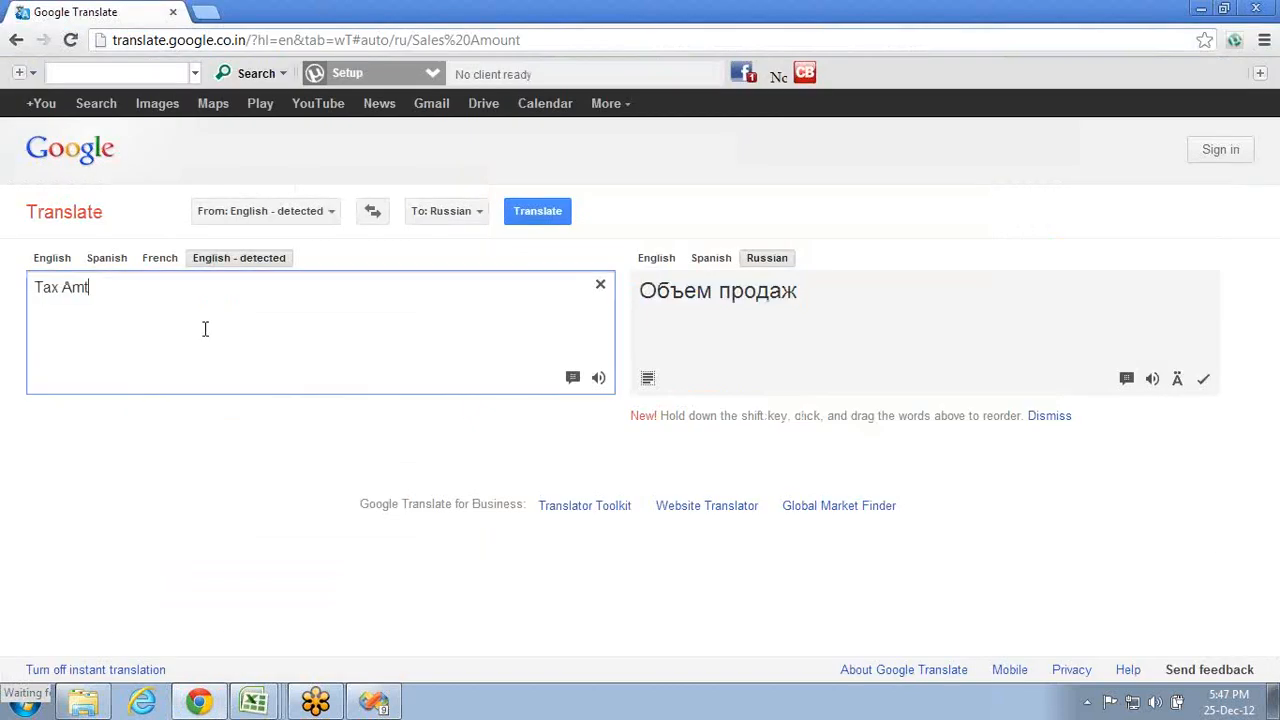
- Copy the translation Налоговые Amt into the Russian caption of the Tax Amt measure in Visual Studio
drag(820, 300, 641, 297)
key(ctrl+c)
key(alt+Tab)
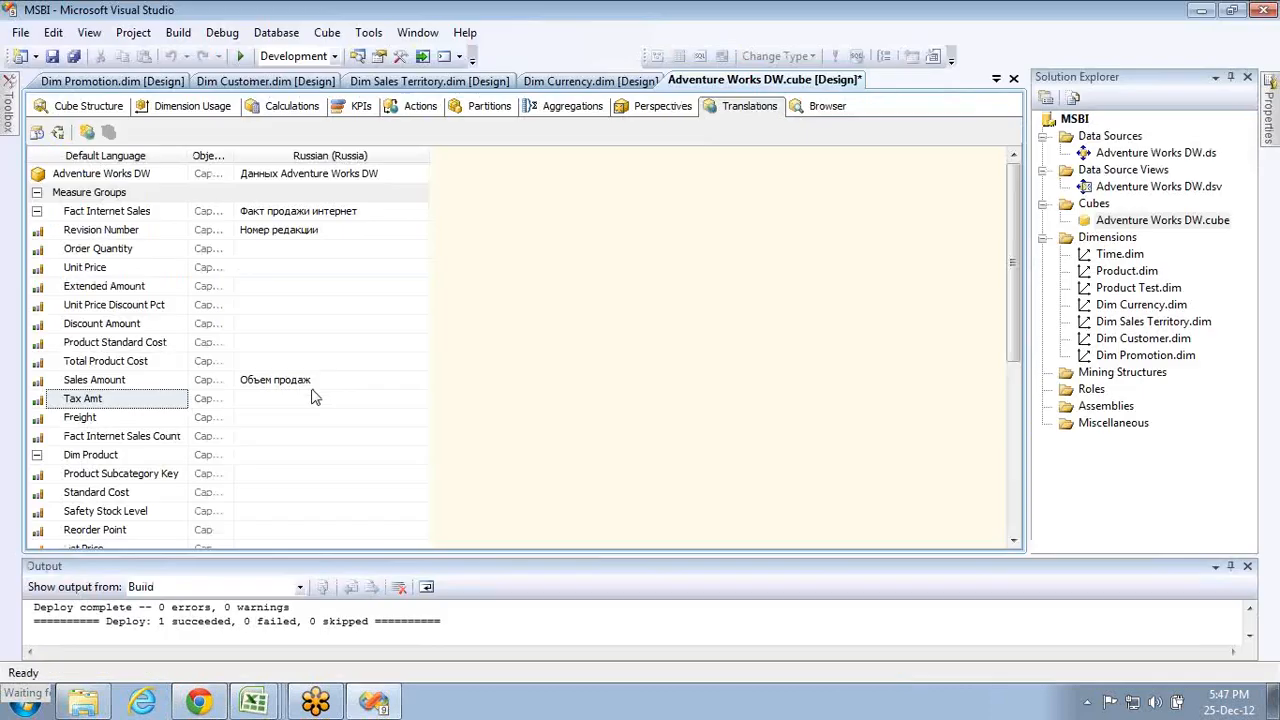
click(312, 397)
click(311, 398)
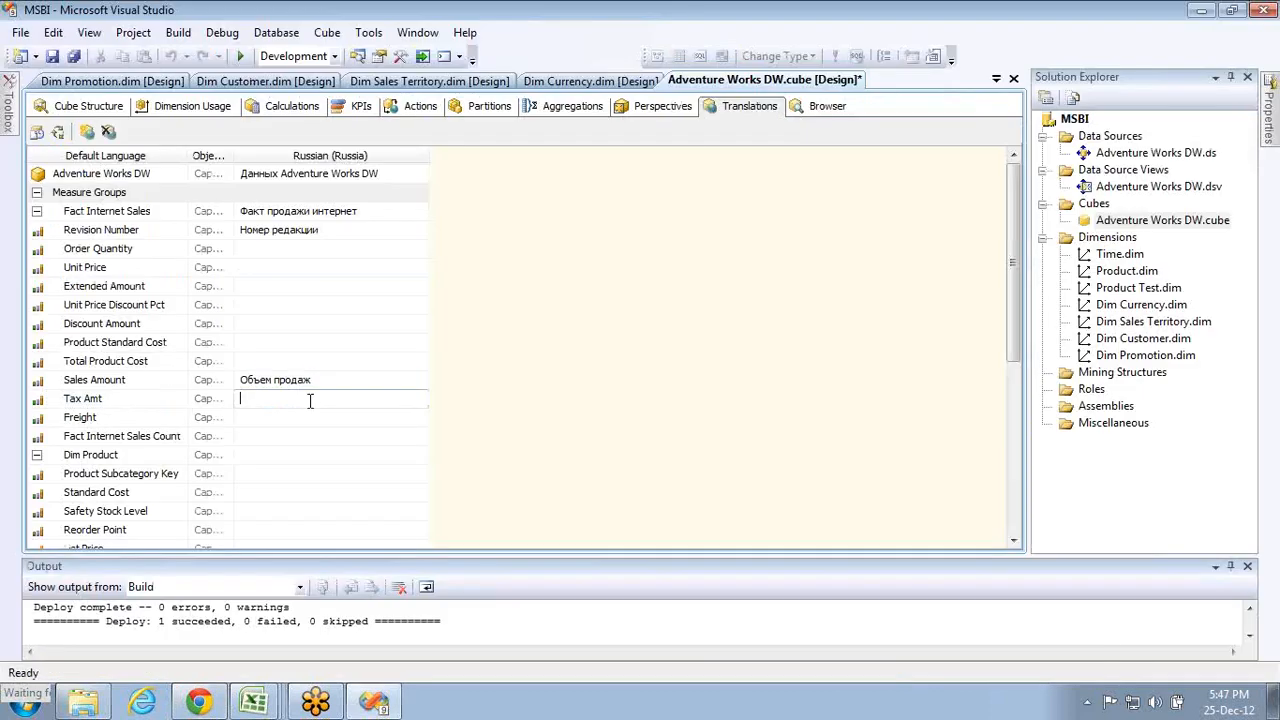
key(ctrl+v)
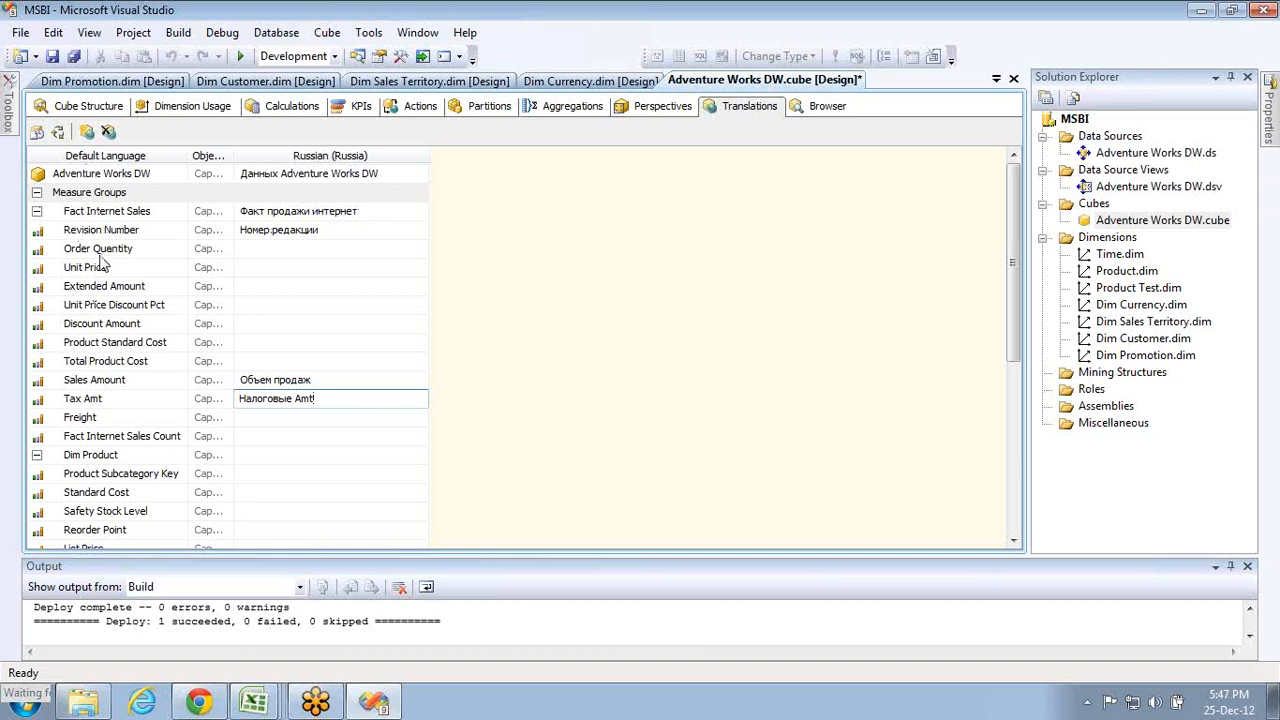
- Collapse the Dim Product measure group in the translations list and save the Adventure Works DW cube
click(36, 456)
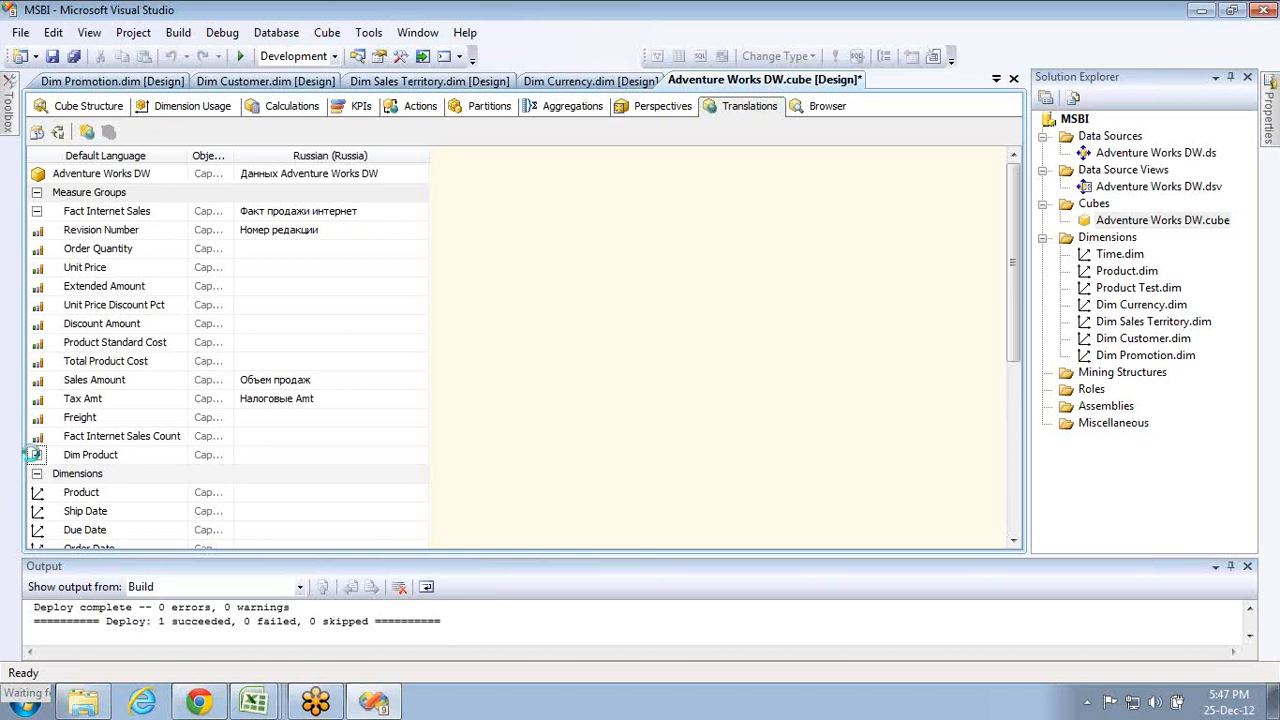
click(36, 456)
click(36, 456)
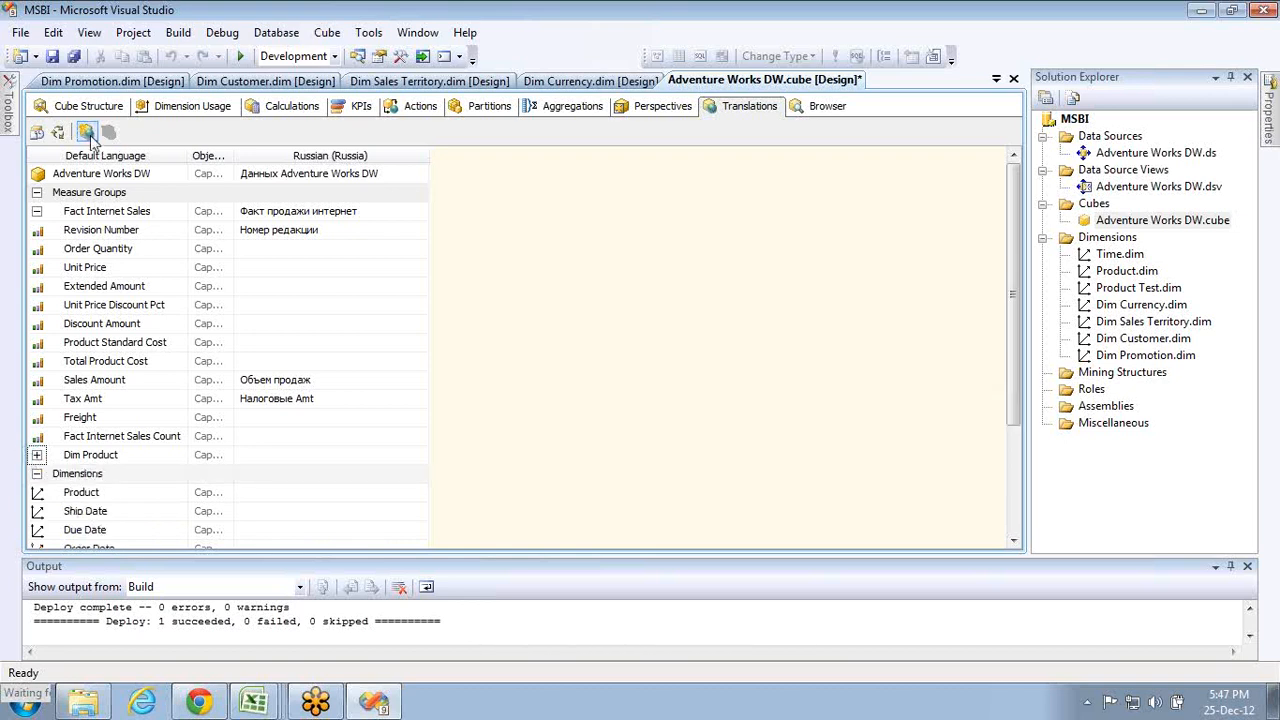
click(53, 57)
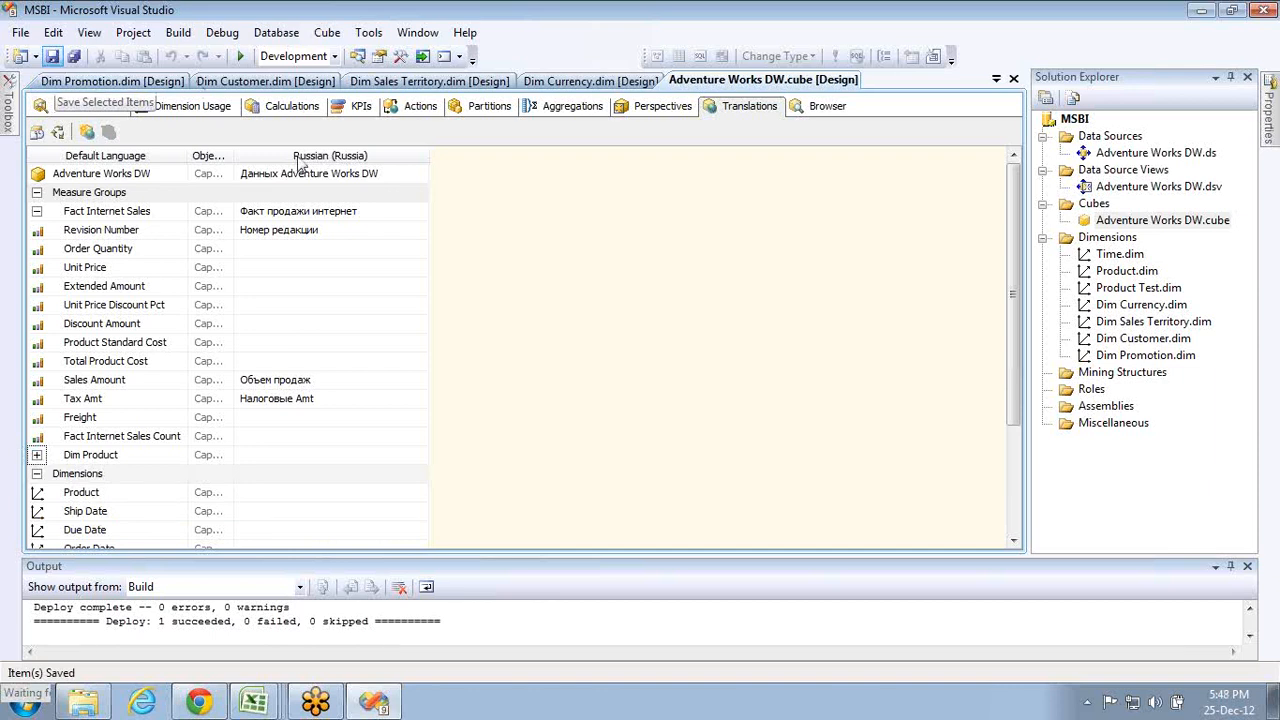
click(272, 250)
click(277, 272)
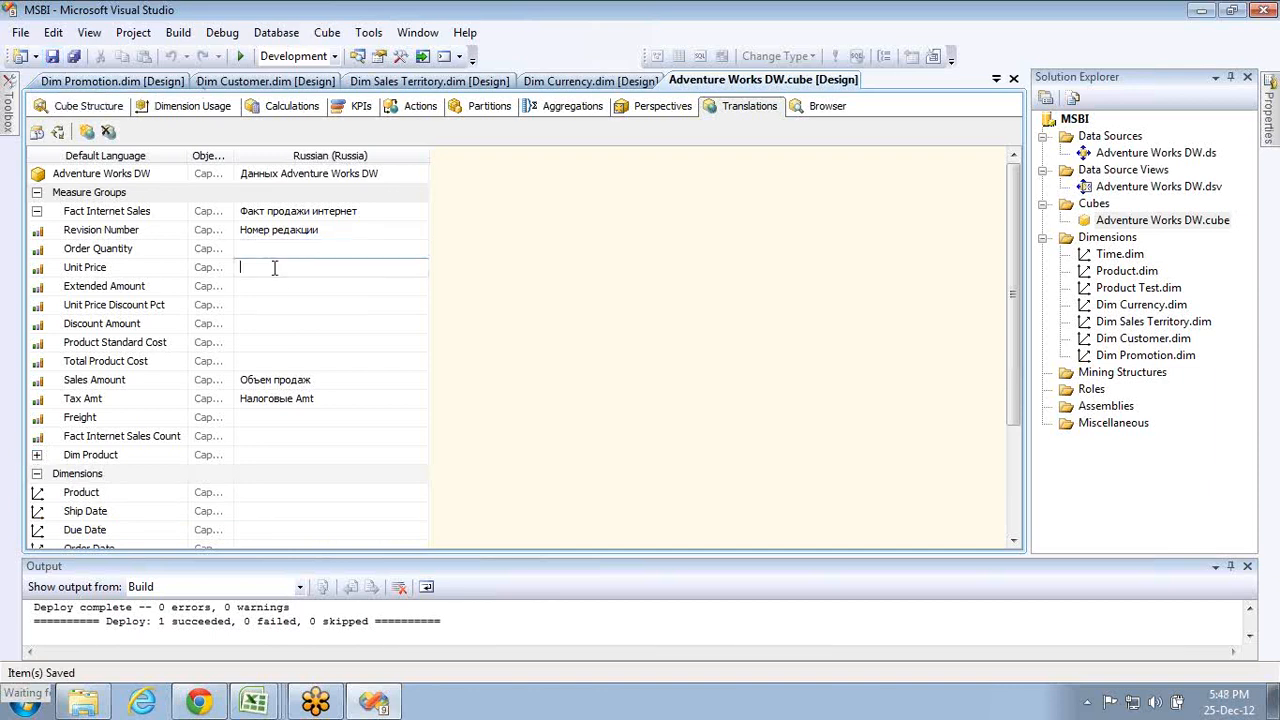
click(280, 290)
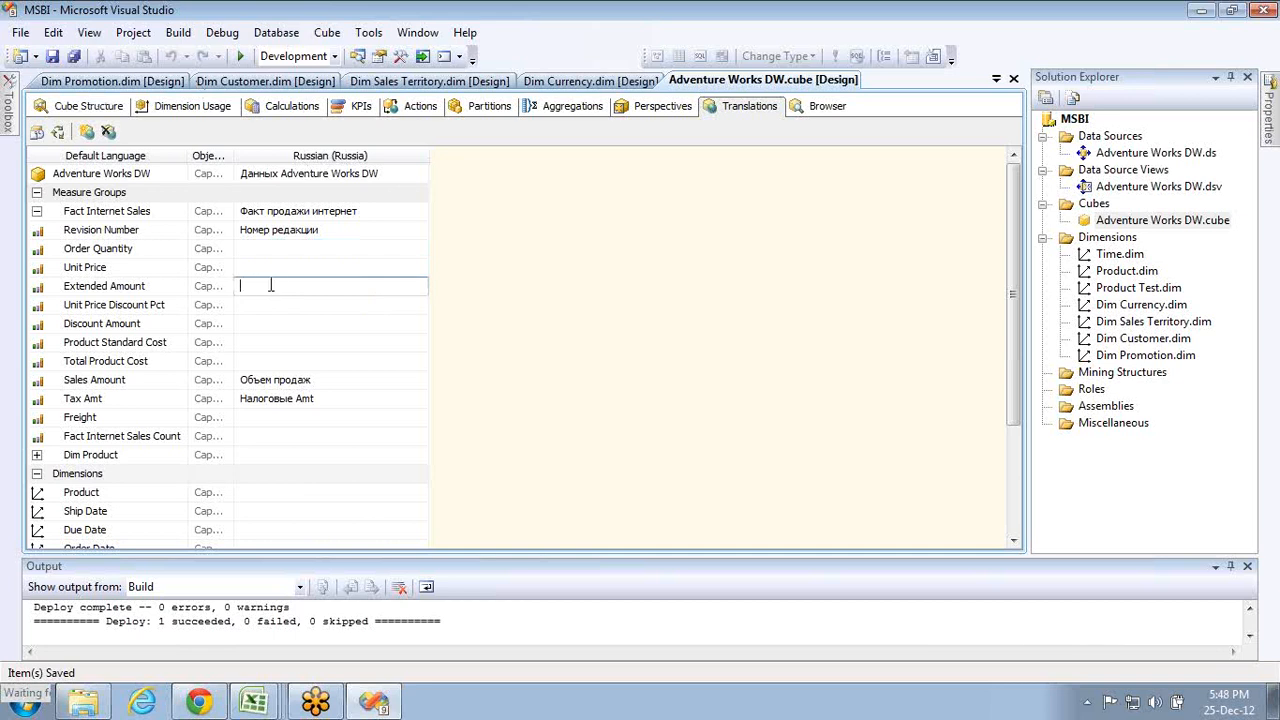
click(264, 250)
click(266, 270)
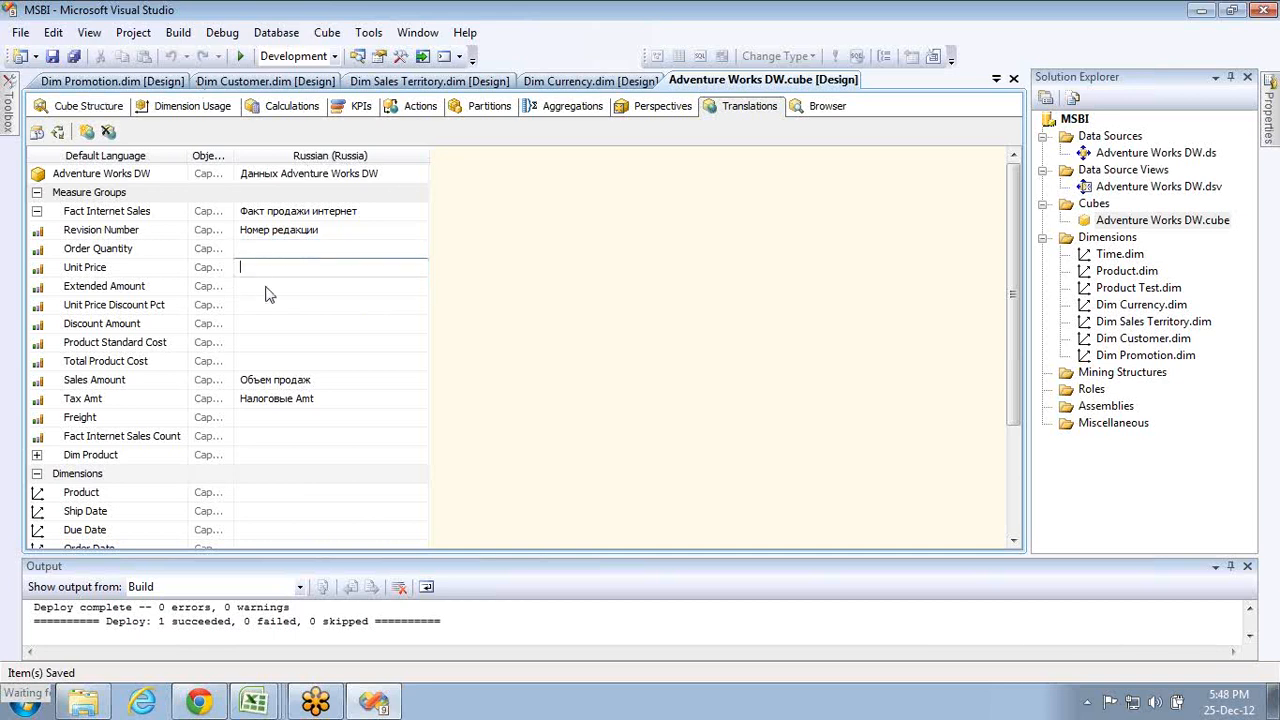
click(266, 291)
click(267, 306)
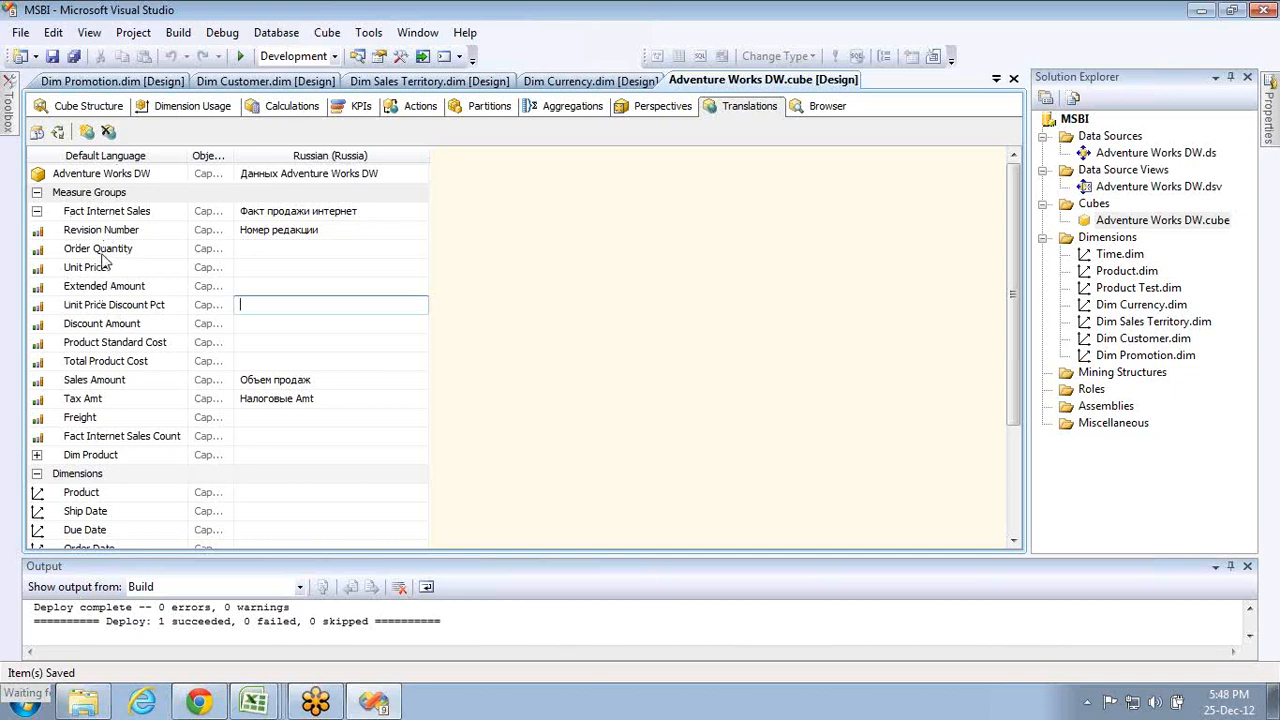
click(268, 265)
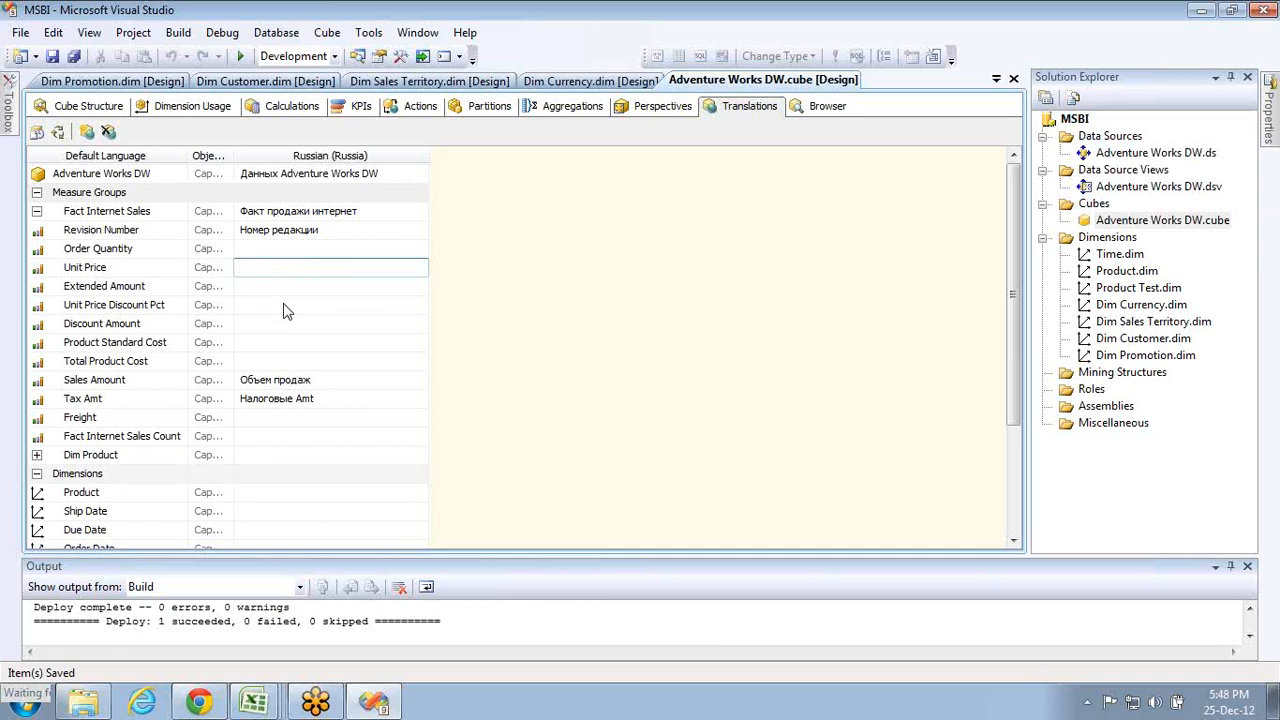
- Collapse the Fact Internet Sales measure group in the cube's translations list
click(37, 211)
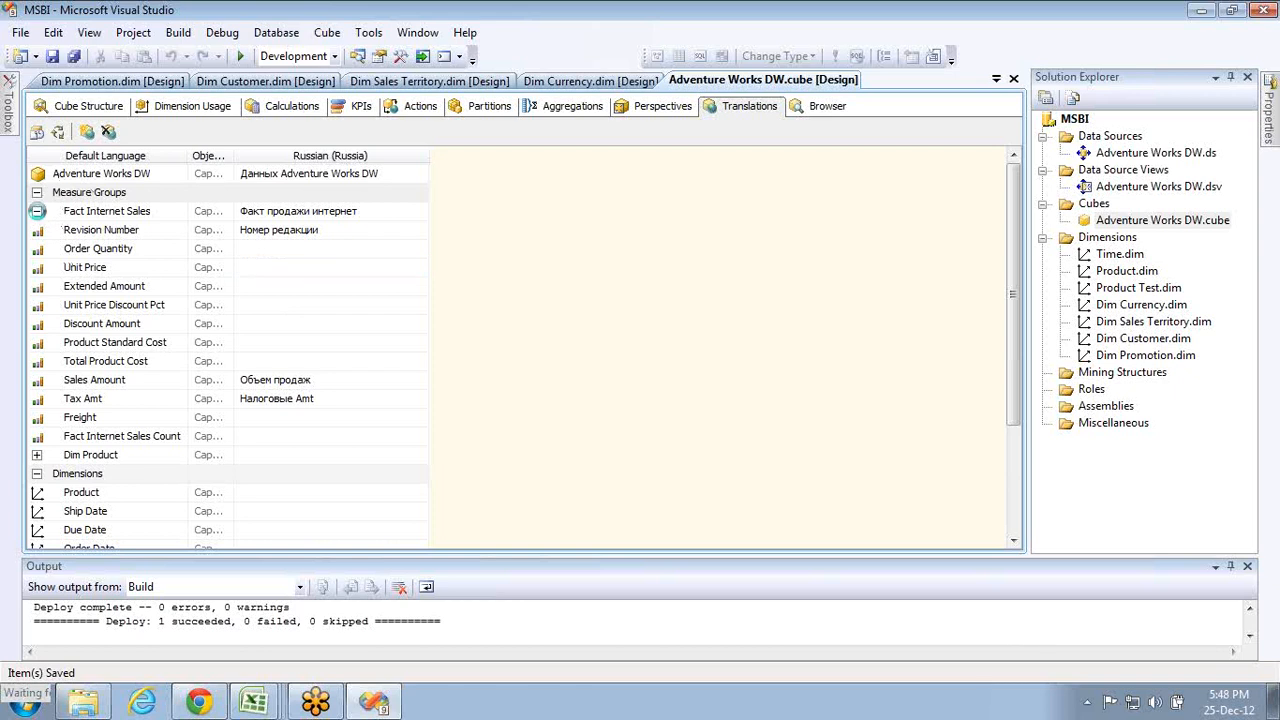
click(37, 211)
click(37, 211)
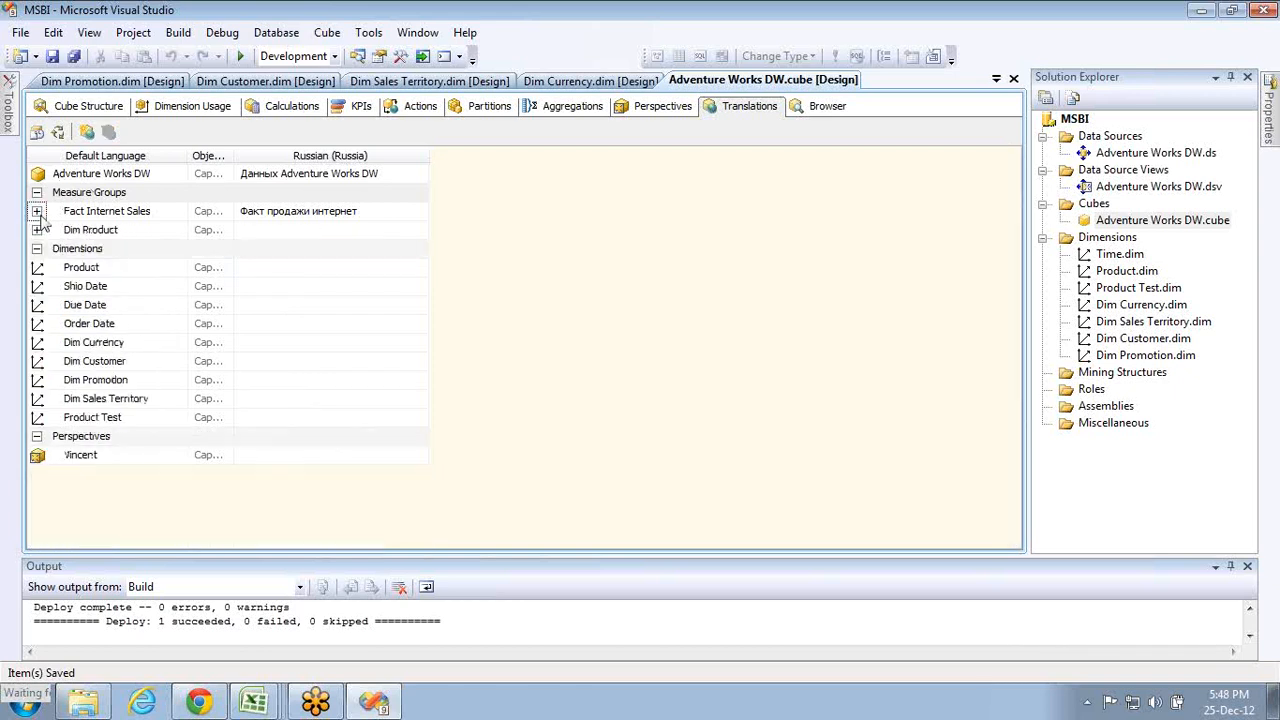
- Copy the dimension name Product into Google Translate in Chrome, replacing the source text
click(277, 270)
click(120, 268)
double_click(120, 268)
key(ctrl+c)
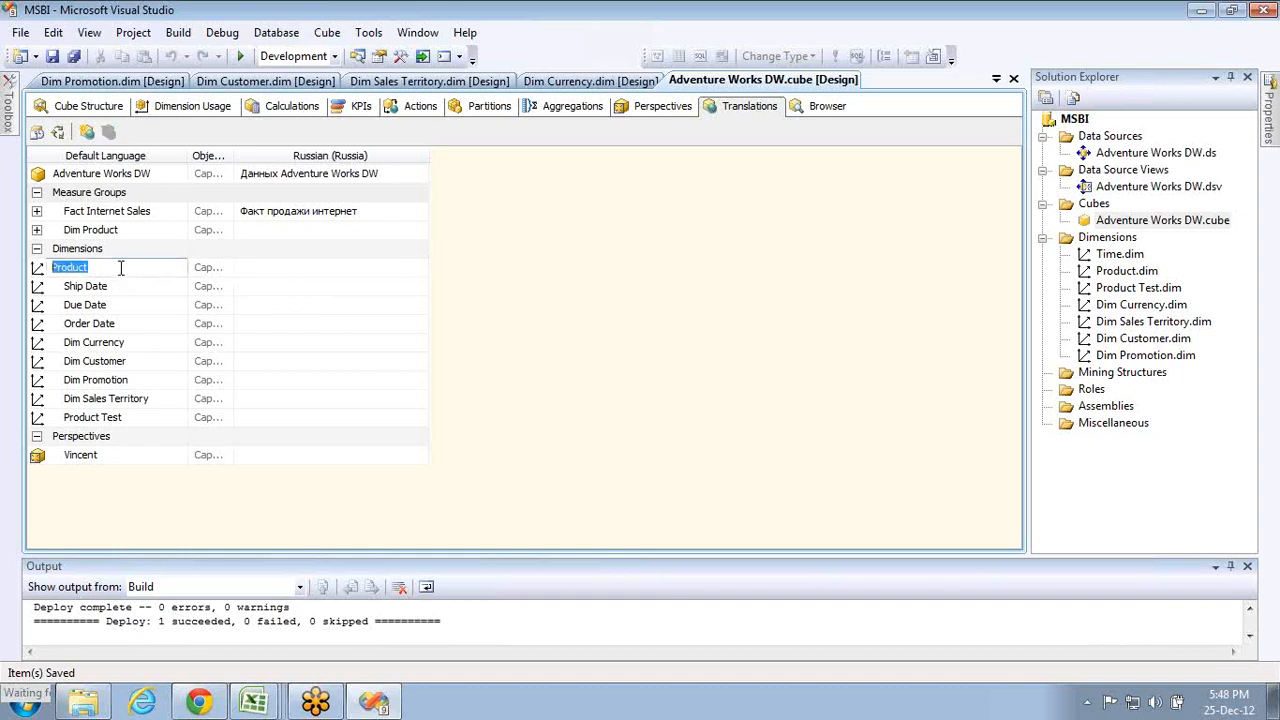
key(alt+Tab)
click(253, 311)
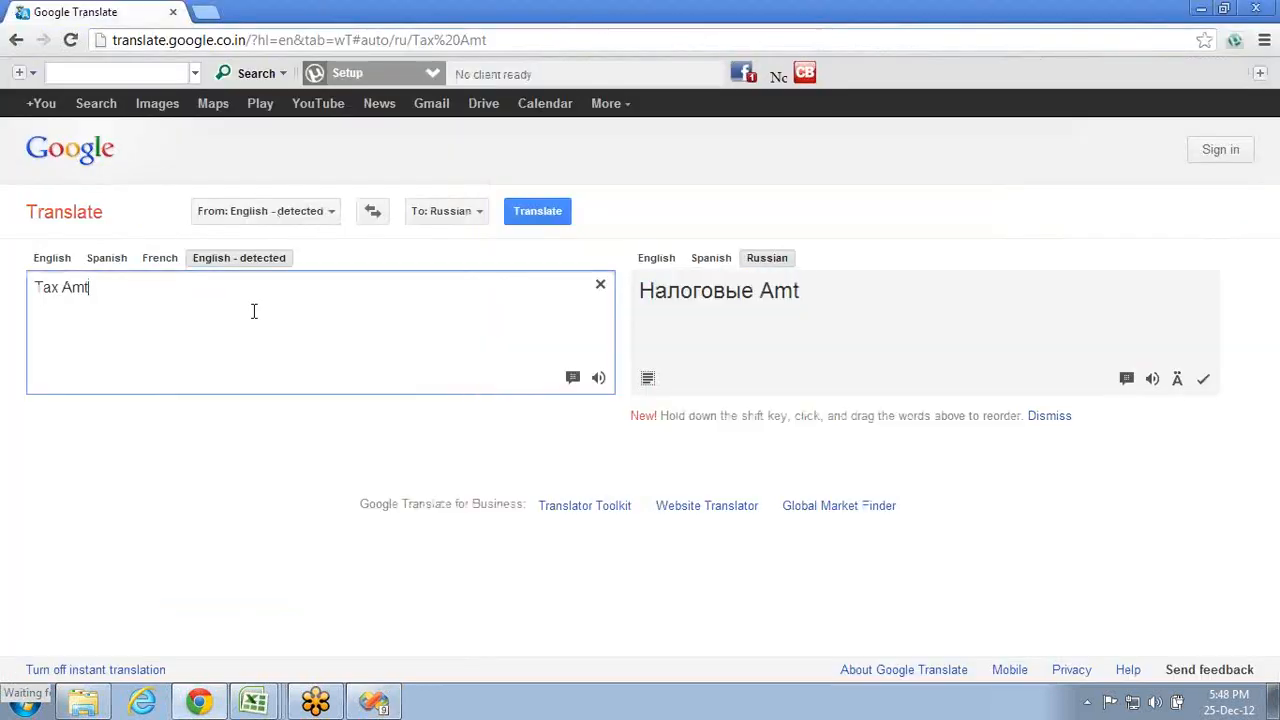
key(ctrl+a)
key(ctrl+v)
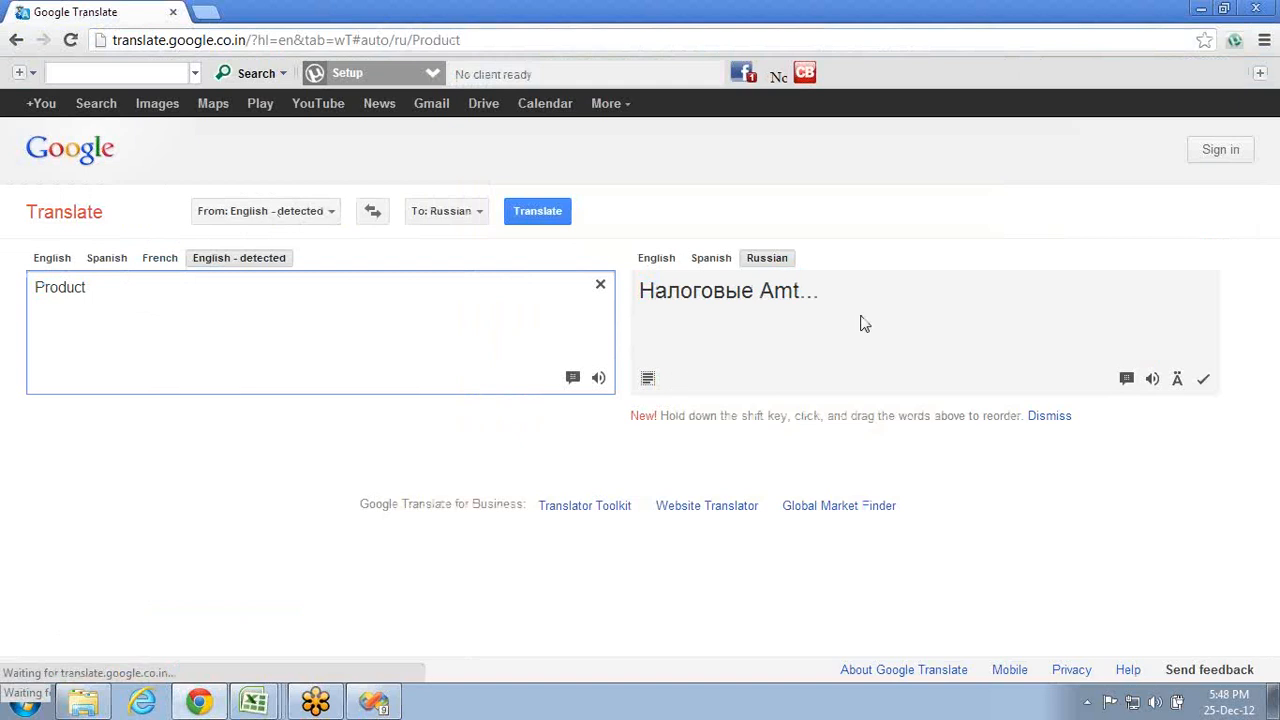
- Copy the translation продукт into the Russian caption of the Product dimension in Visual Studio
drag(774, 294, 641, 309)
key(ctrl+c)
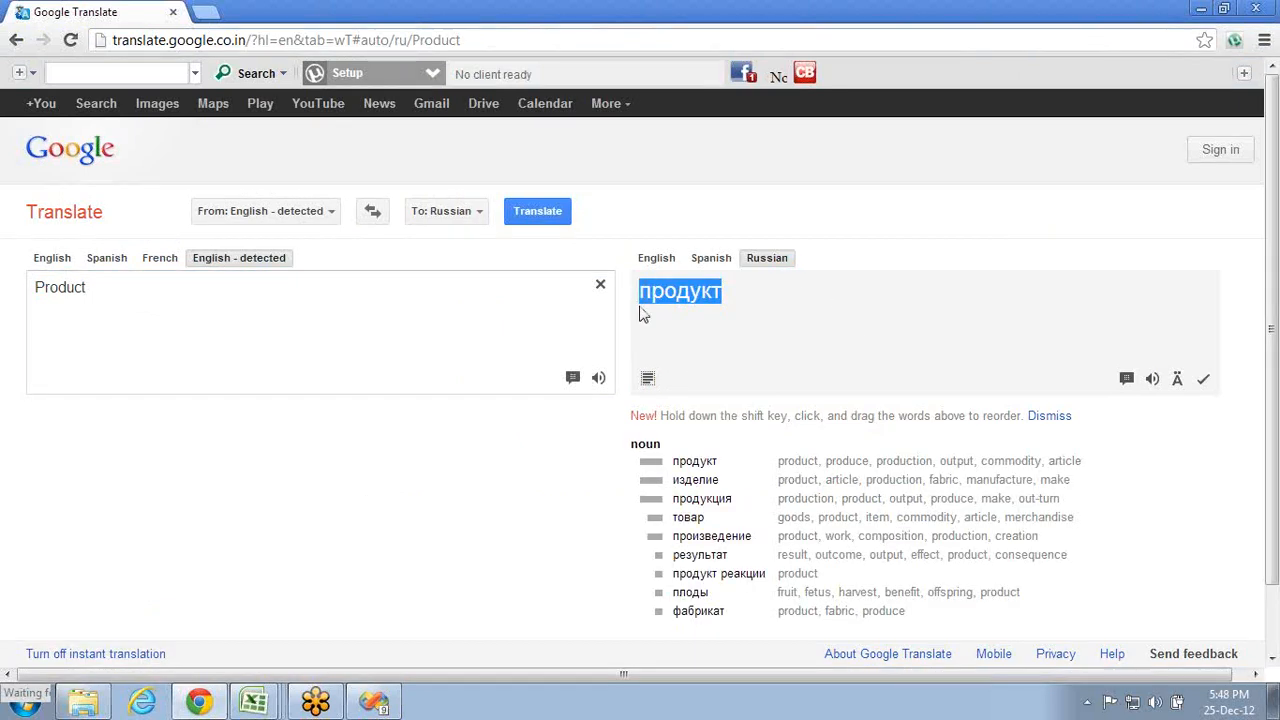
key(alt+Tab)
click(301, 268)
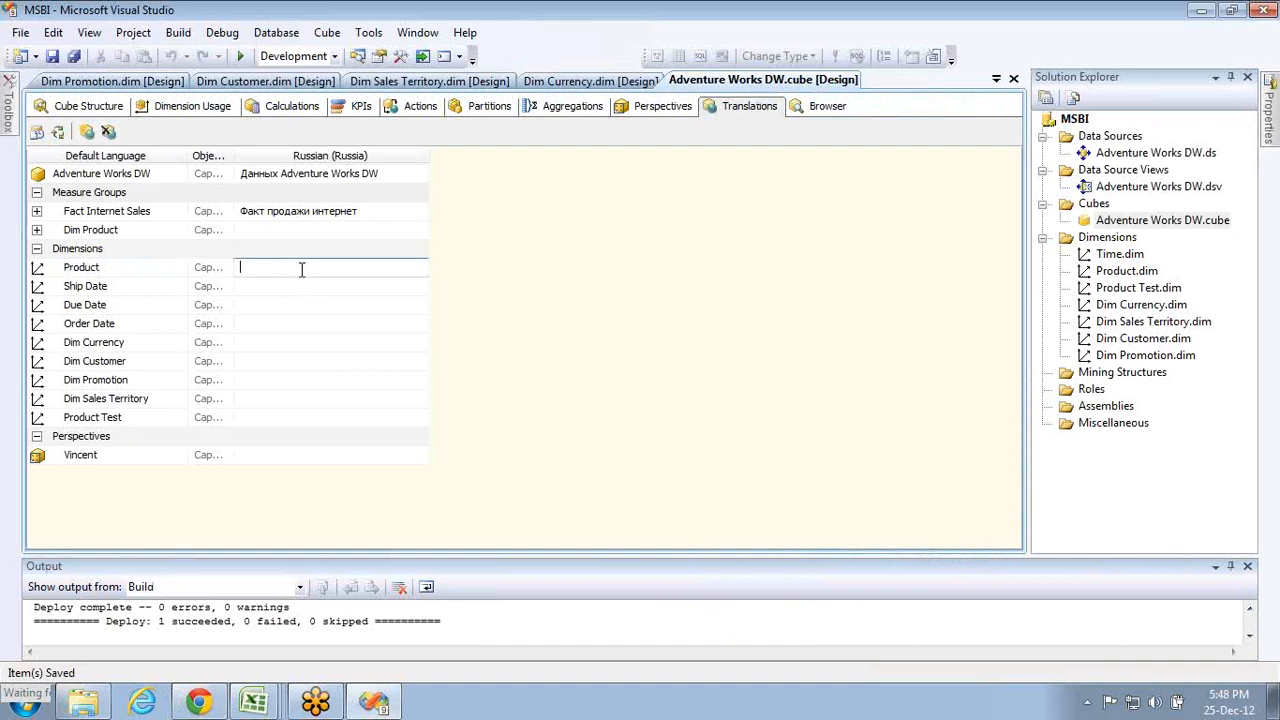
key(ctrl+v)
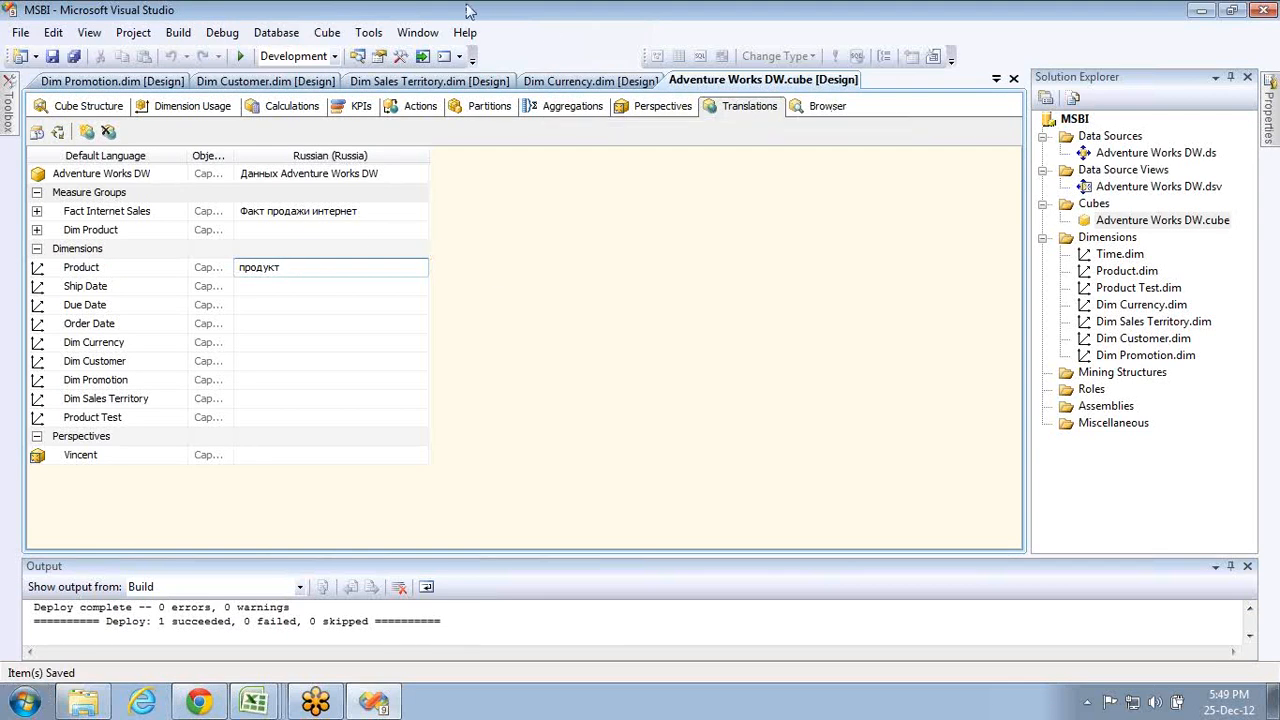
click(363, 58)
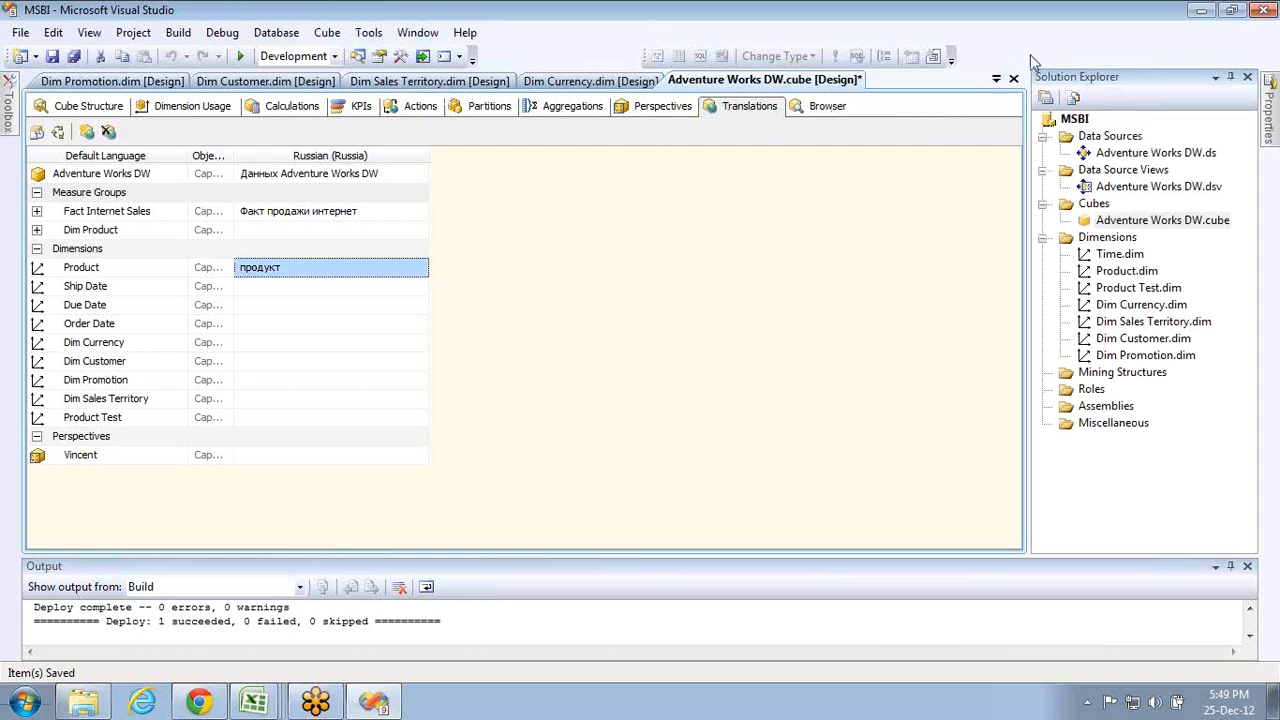
- Open the translations of the Product dimension and add a Russian (Russia) translation
double_click(1120, 271)
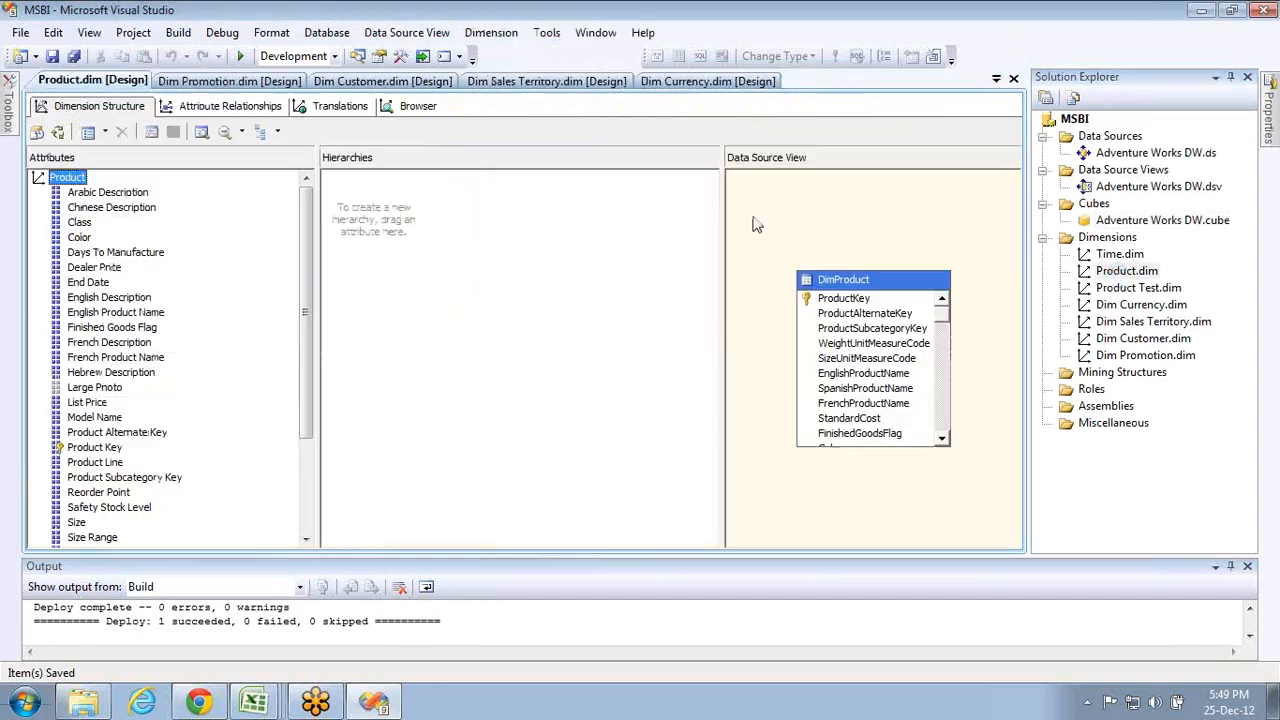
click(346, 113)
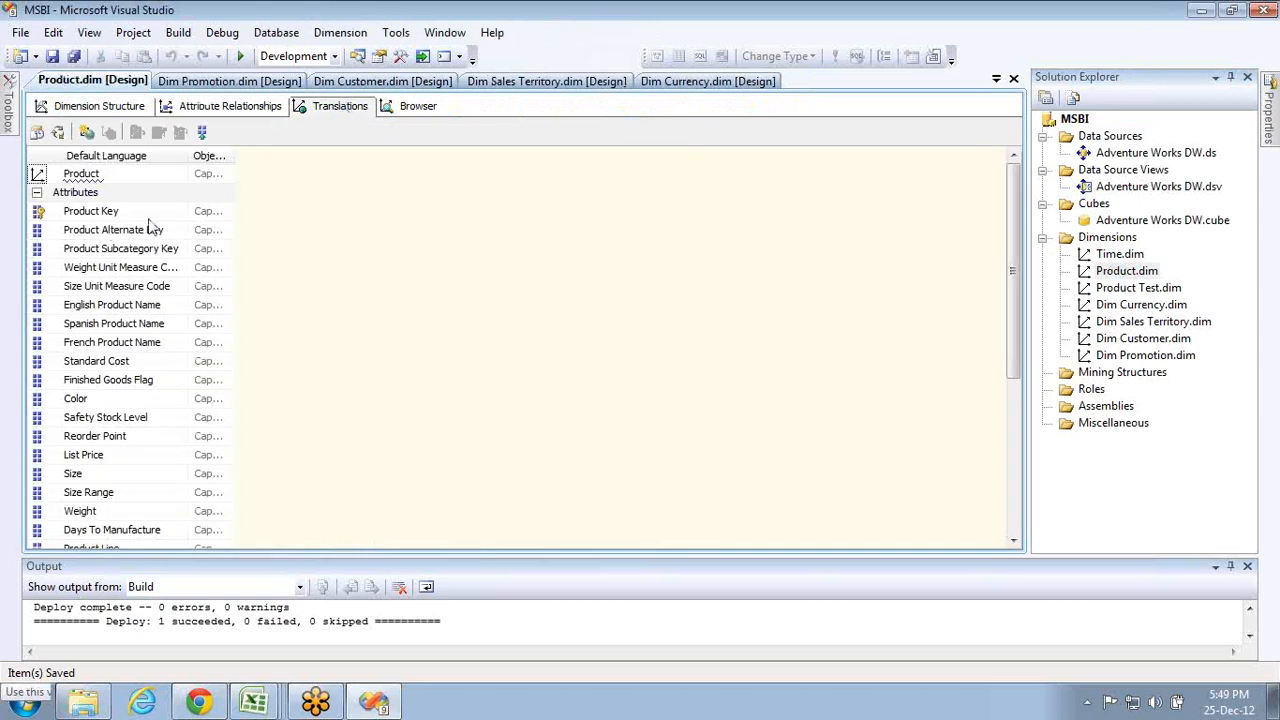
click(86, 133)
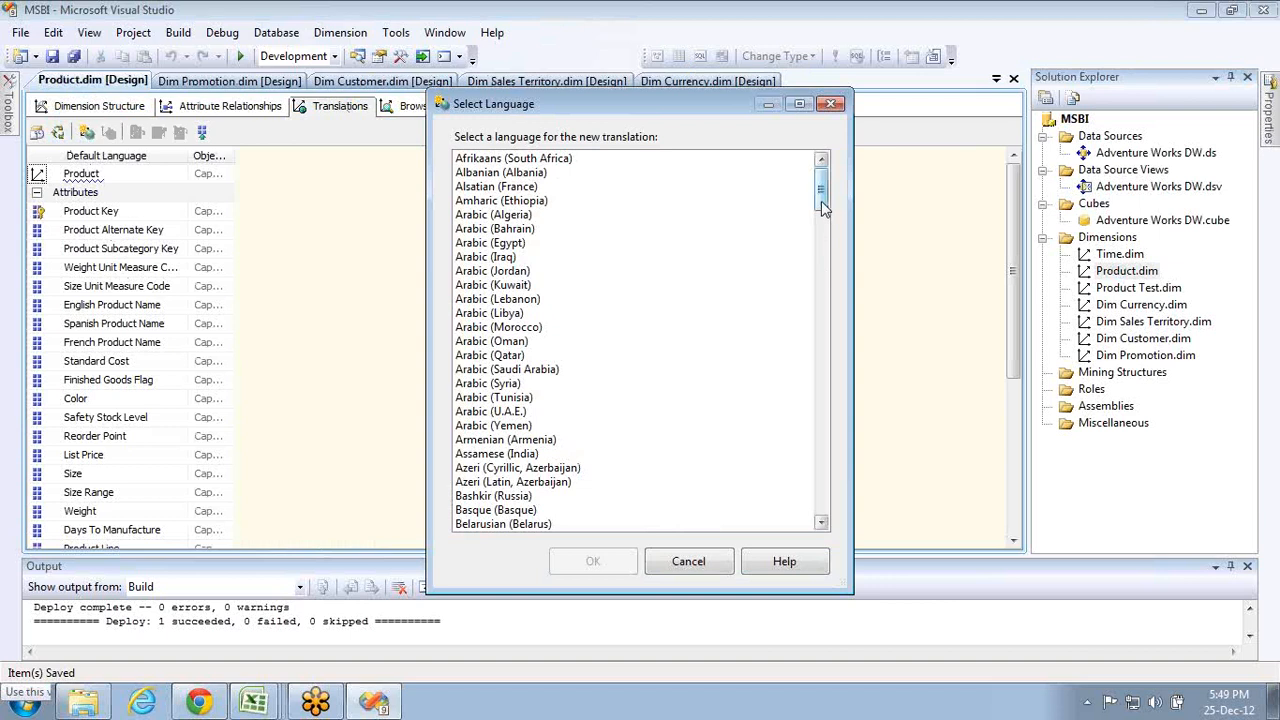
drag(822, 207, 822, 404)
double_click(482, 496)
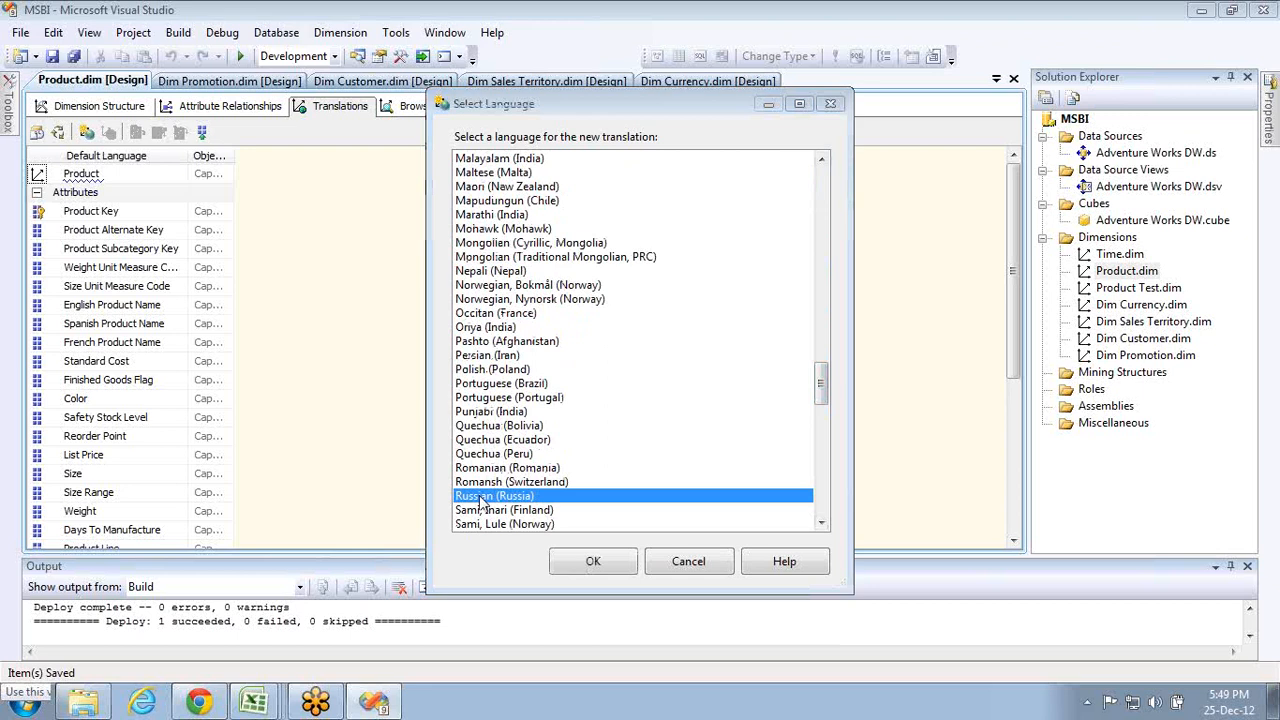
- Enter the placeholder Russian captions fdgsdfgdfdfg for Product Key and hfg for Product Alternate Key
click(279, 216)
click(279, 212)
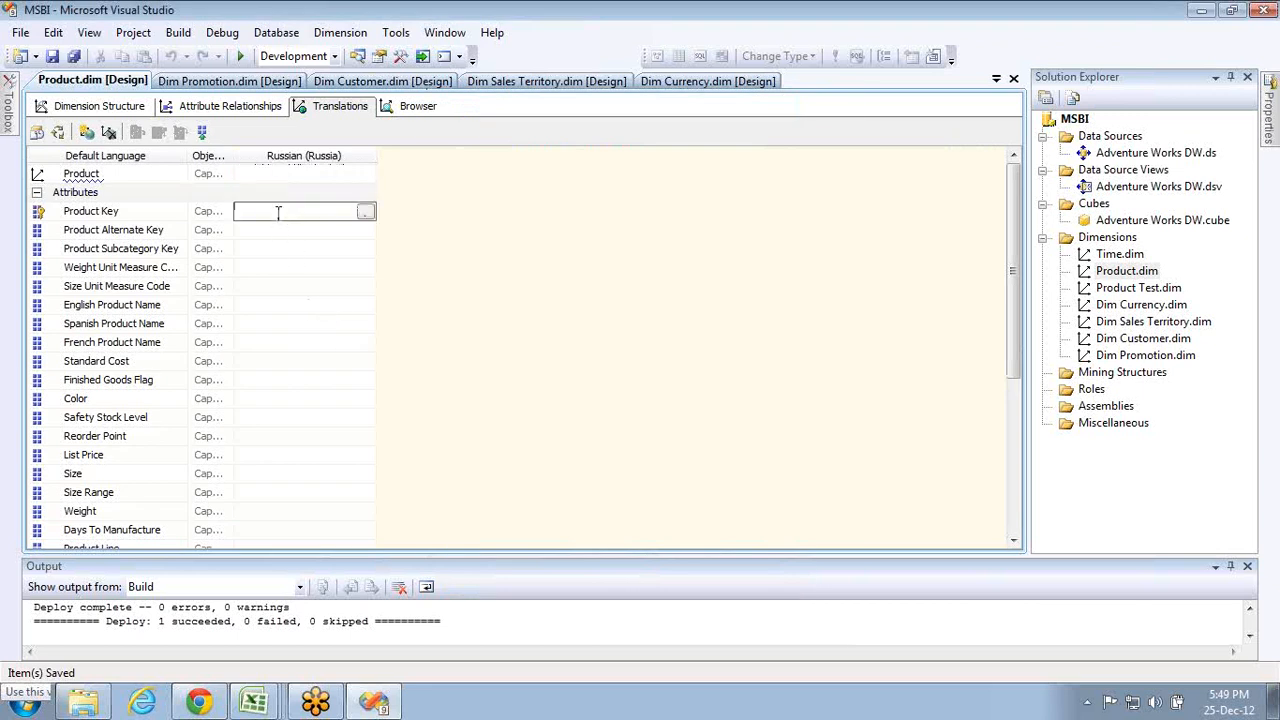
text(fdgsdfgdfdfg)
click(275, 232)
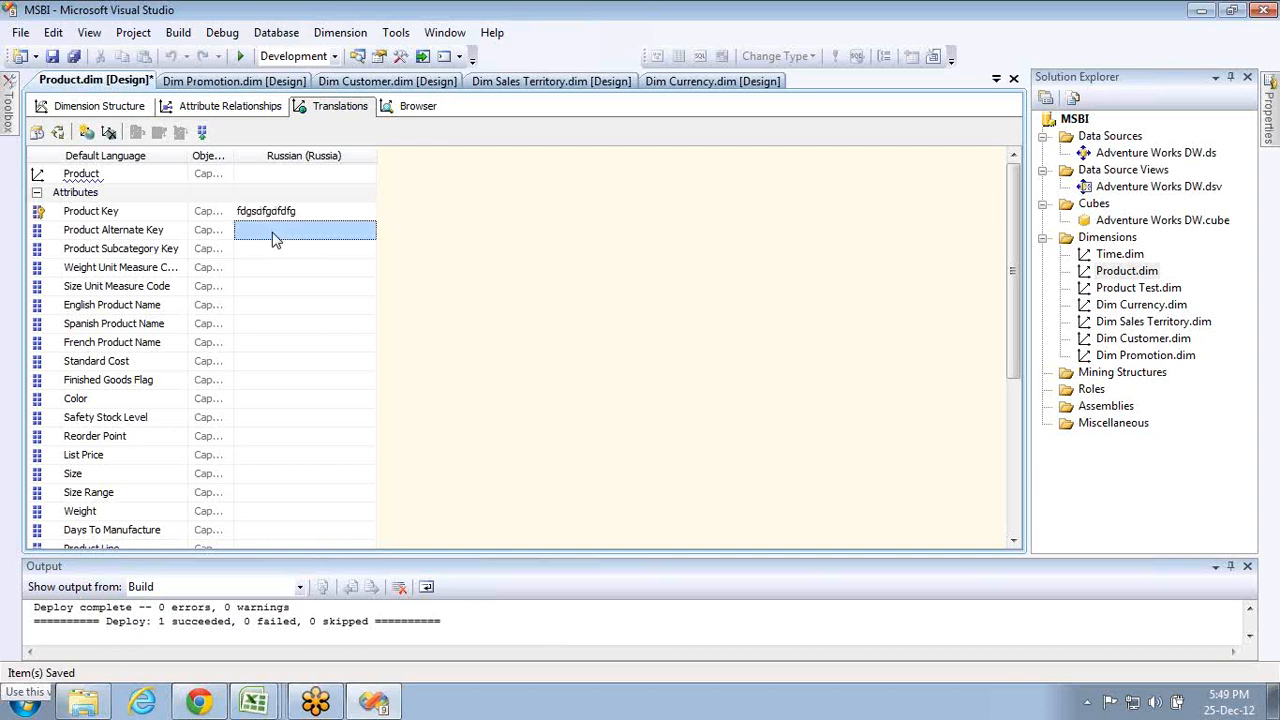
click(267, 230)
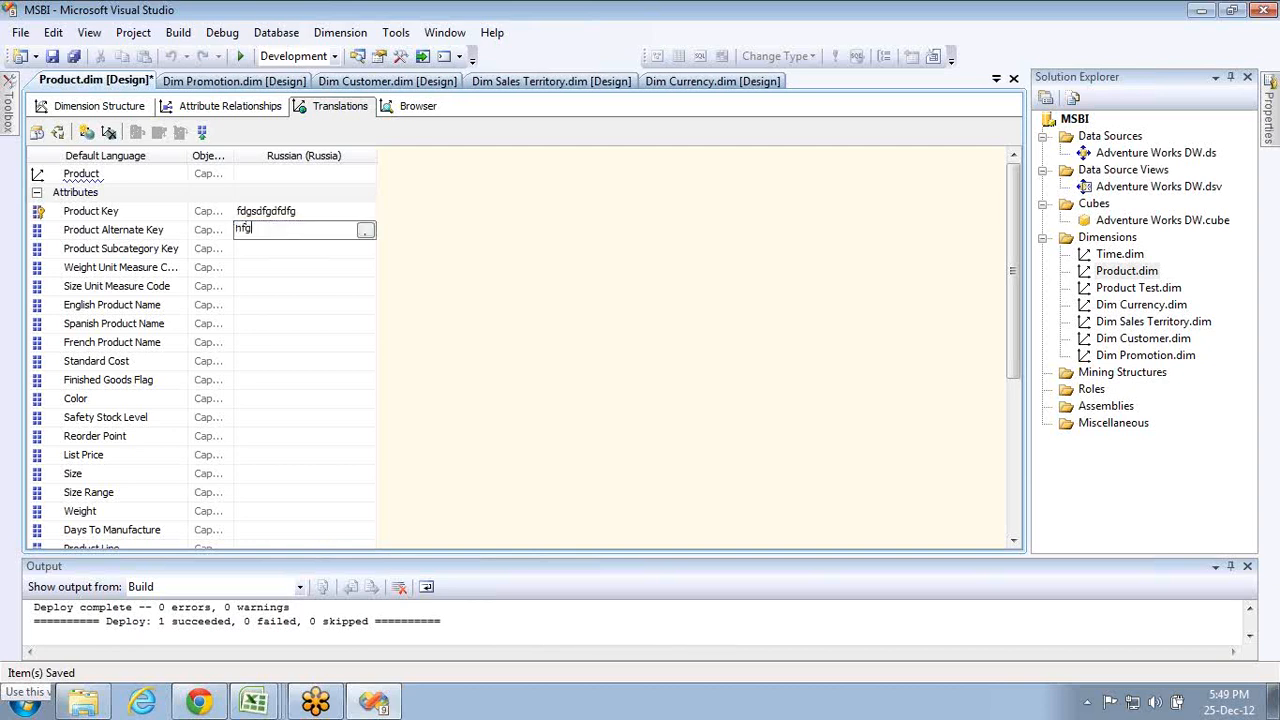
- Enter the placeholder Russian captions gfhsf for Product Subcategory Key and hsfghsfgs for Color
click(270, 252)
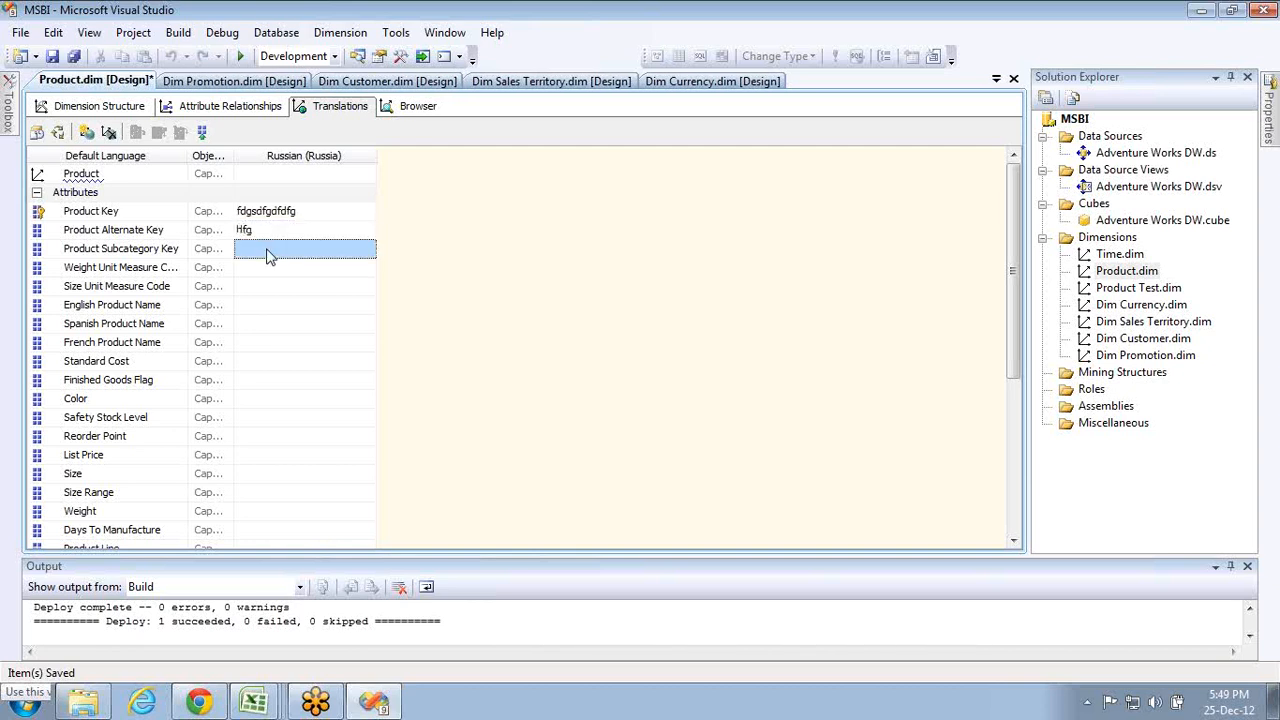
click(268, 255)
text(gfhsf)
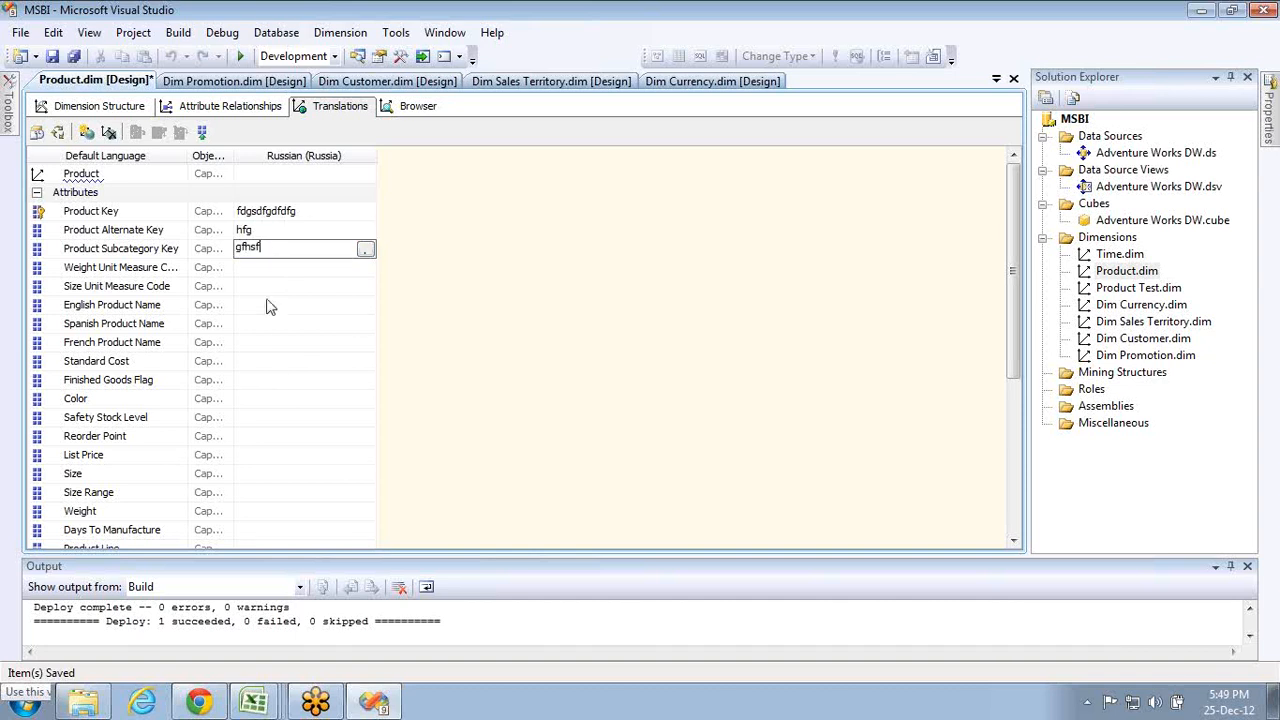
click(280, 401)
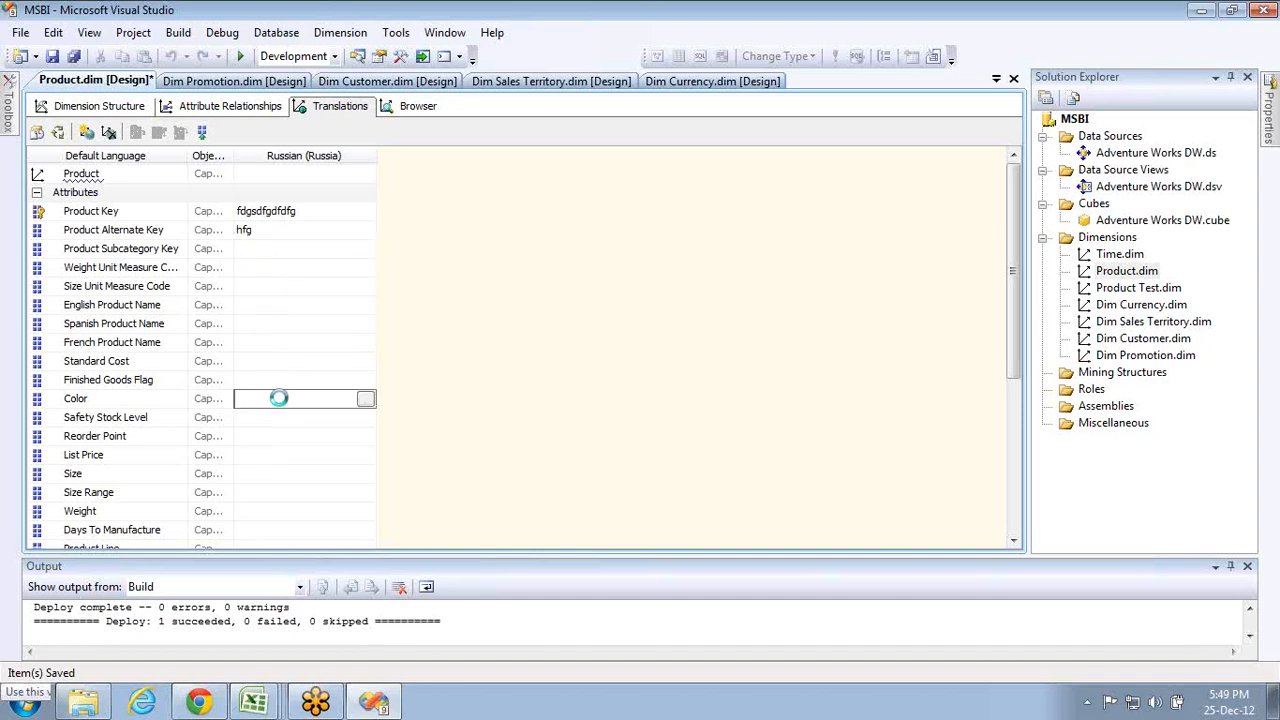
click(282, 404)
text(hsfghsfgs)
- Deploy the MSBI project with the new translations
click(1082, 122)
right_click(1082, 122)
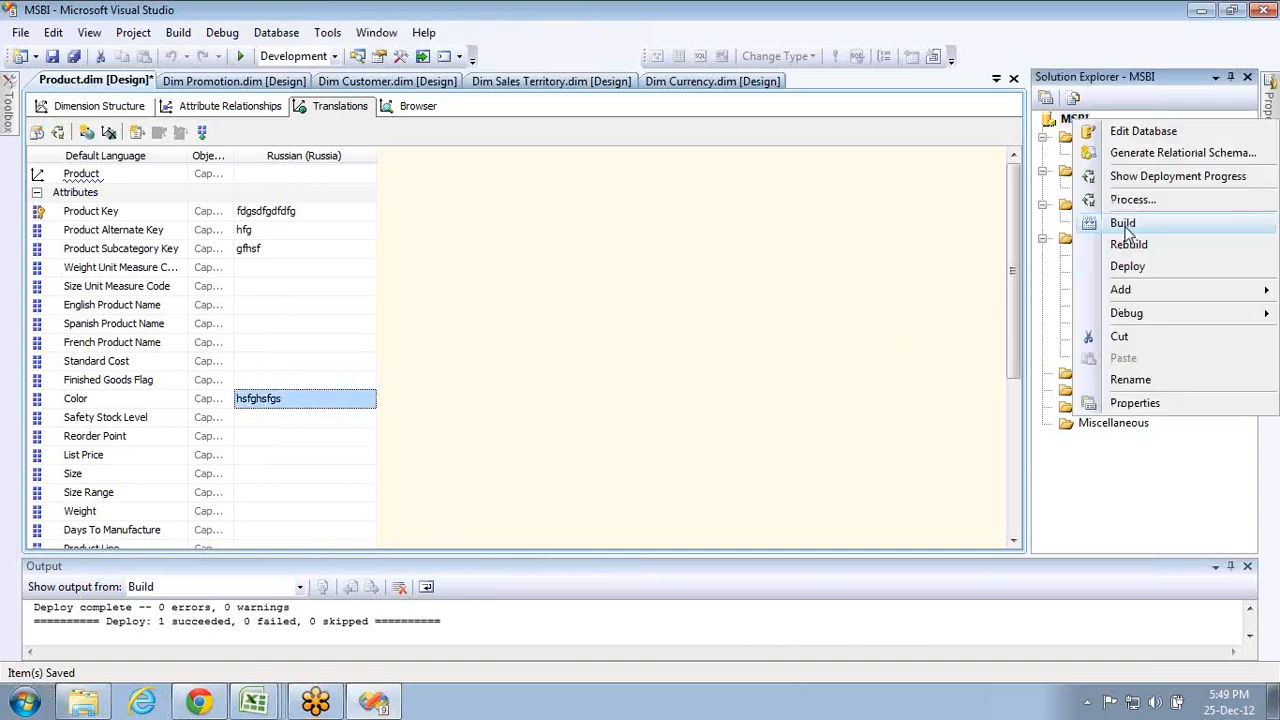
click(1126, 266)
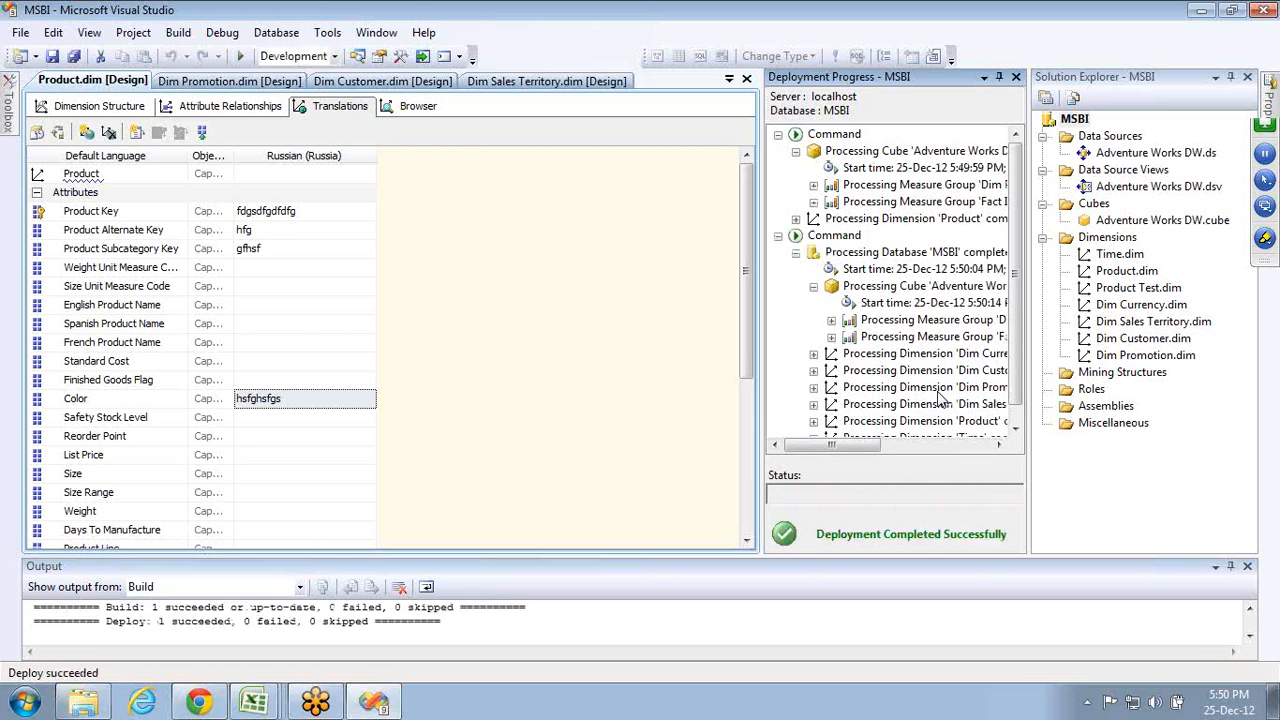
- Process the MSBI database with the Process Full option, then close the processing dialogs and the deployment progress
right_click(1080, 118)
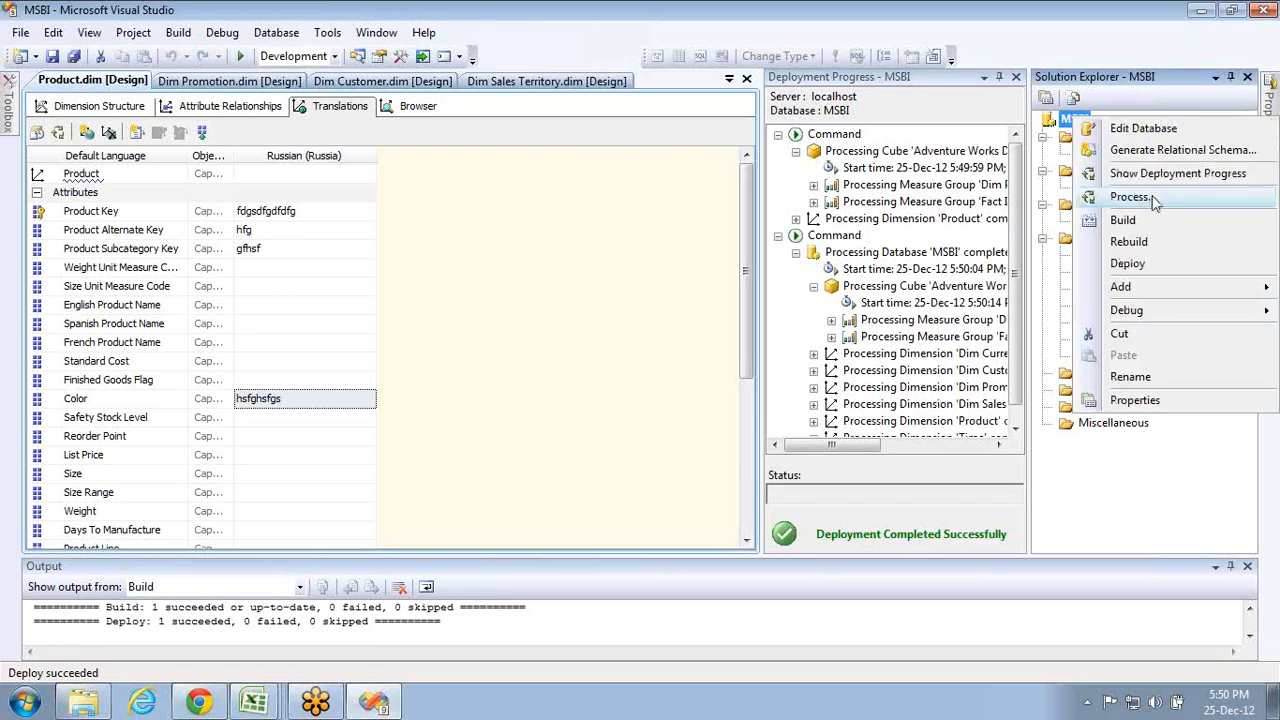
click(1150, 198)
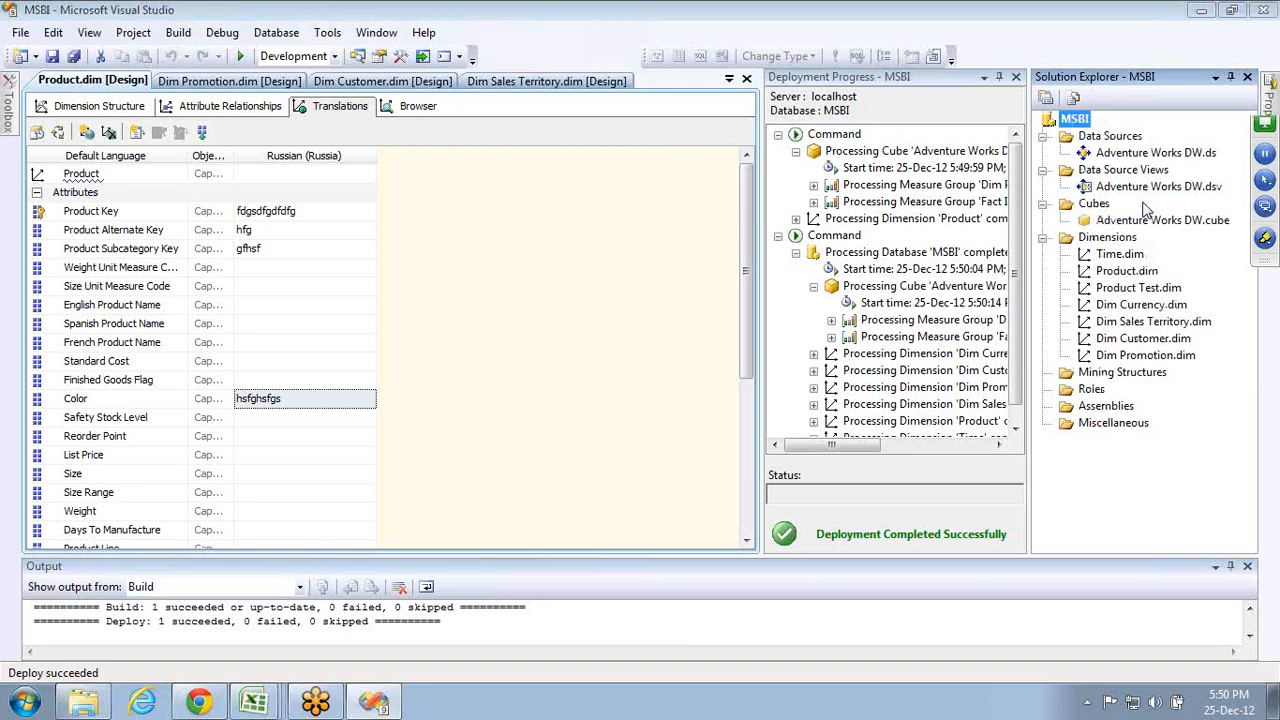
key(Return)
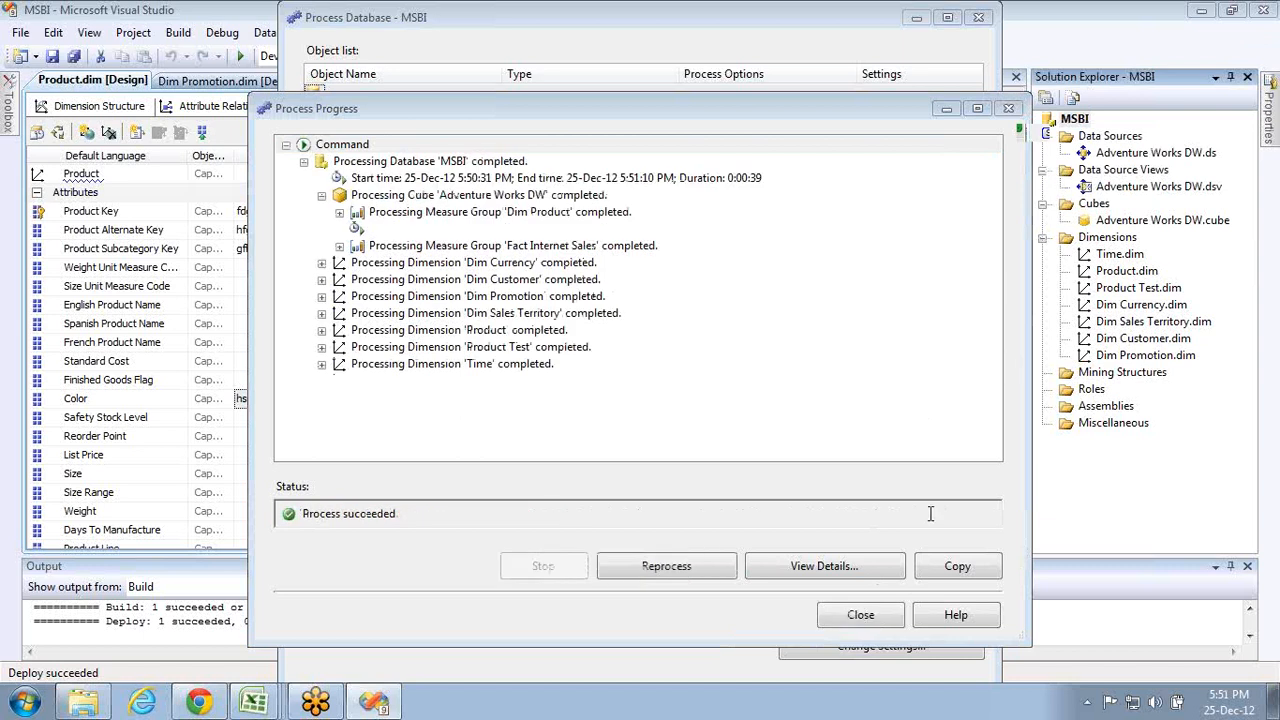
click(866, 614)
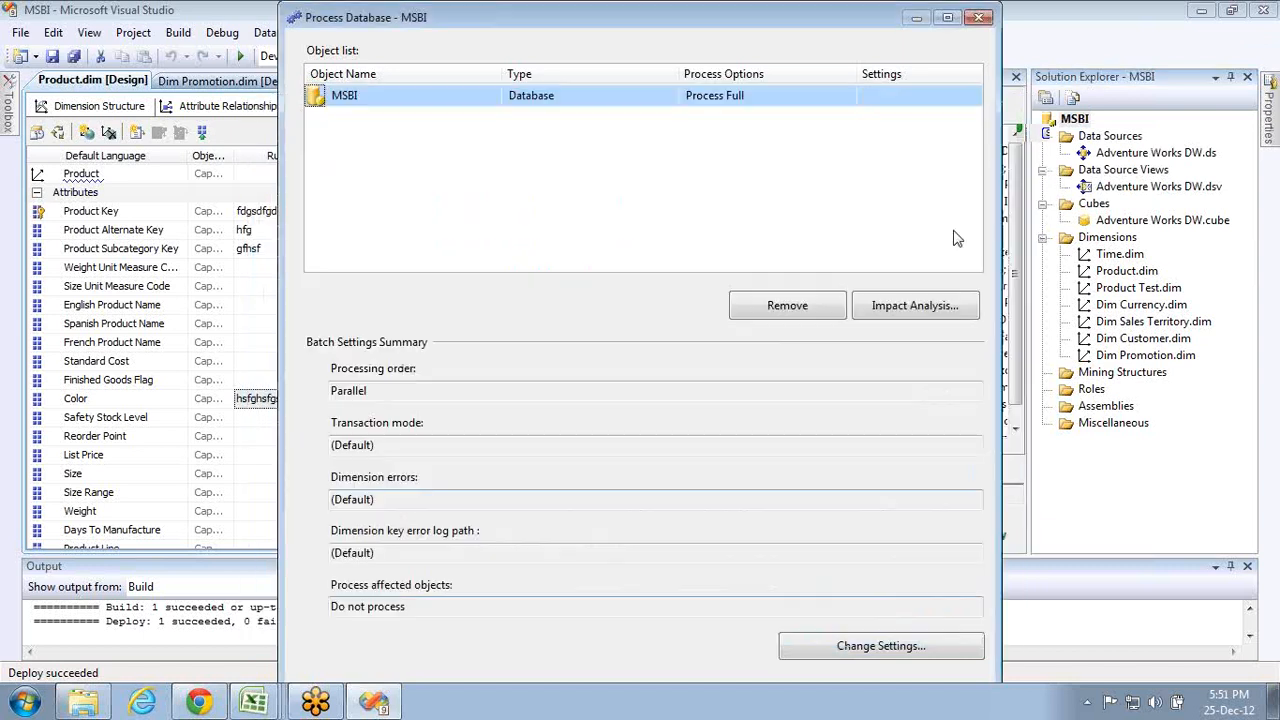
click(979, 19)
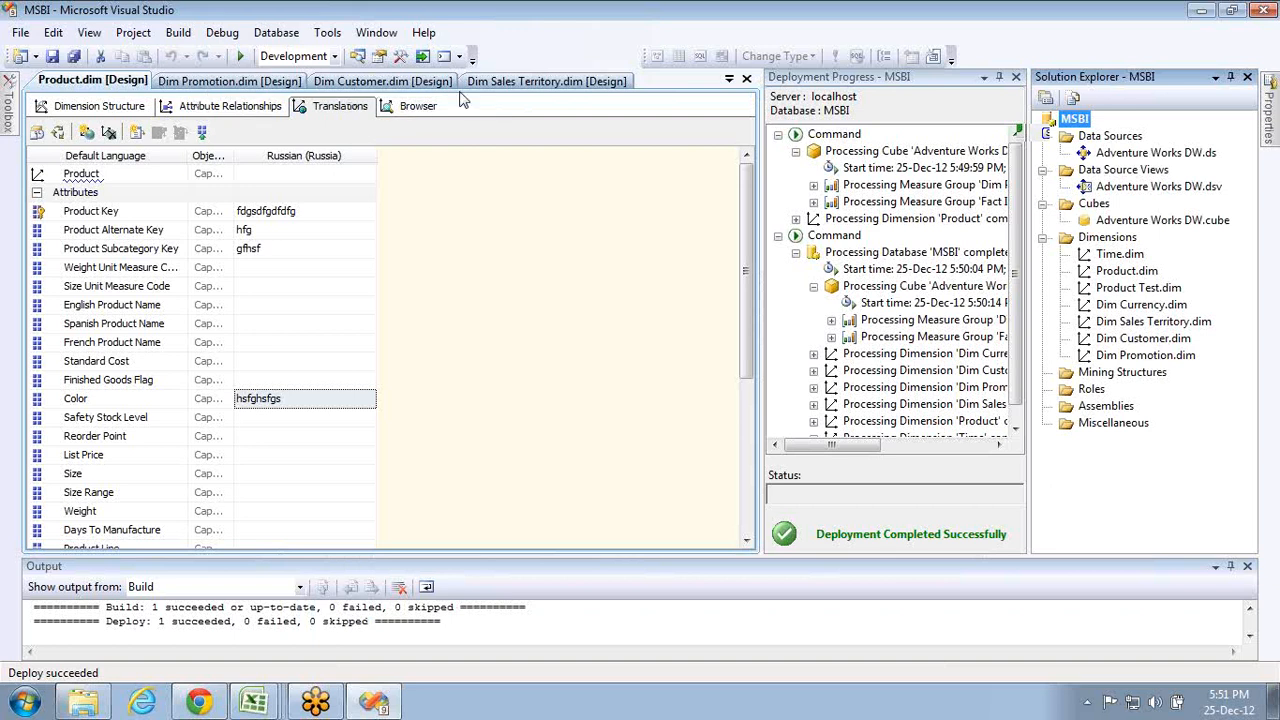
click(1016, 77)
- Open the Adventure Works DW cube for browsing and reconnect to the reprocessed cube
double_click(1128, 222)
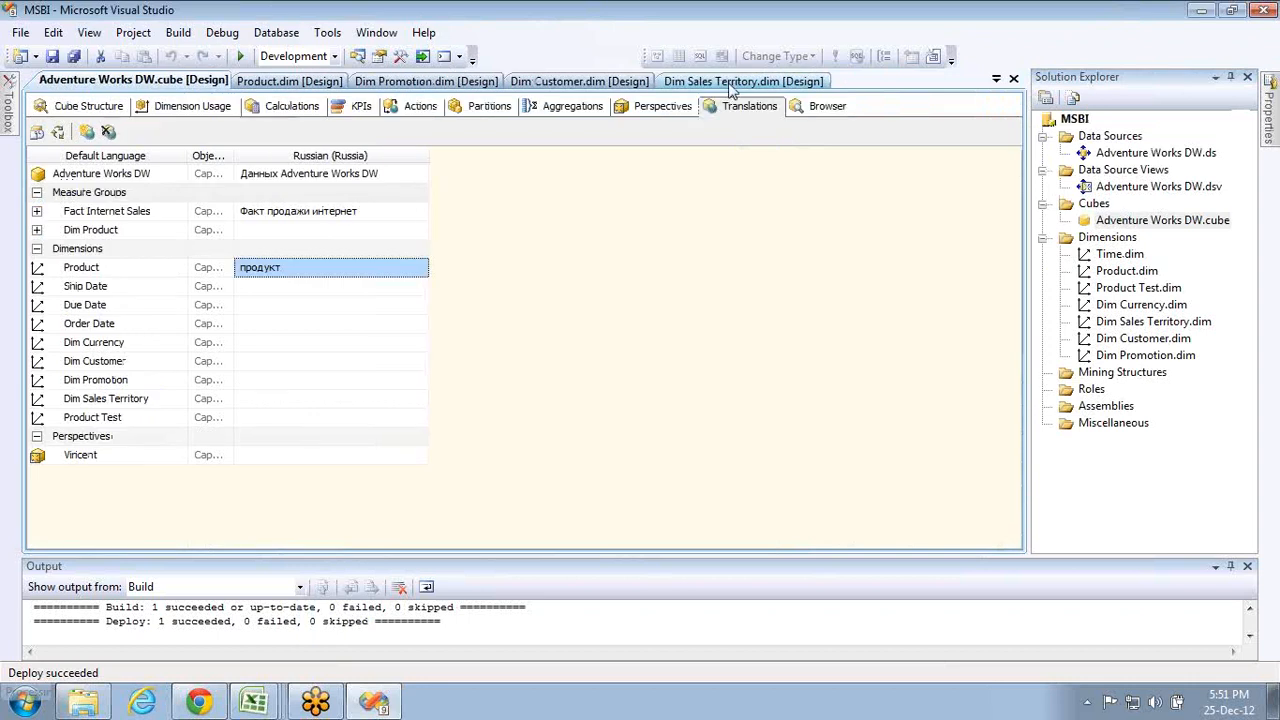
click(824, 107)
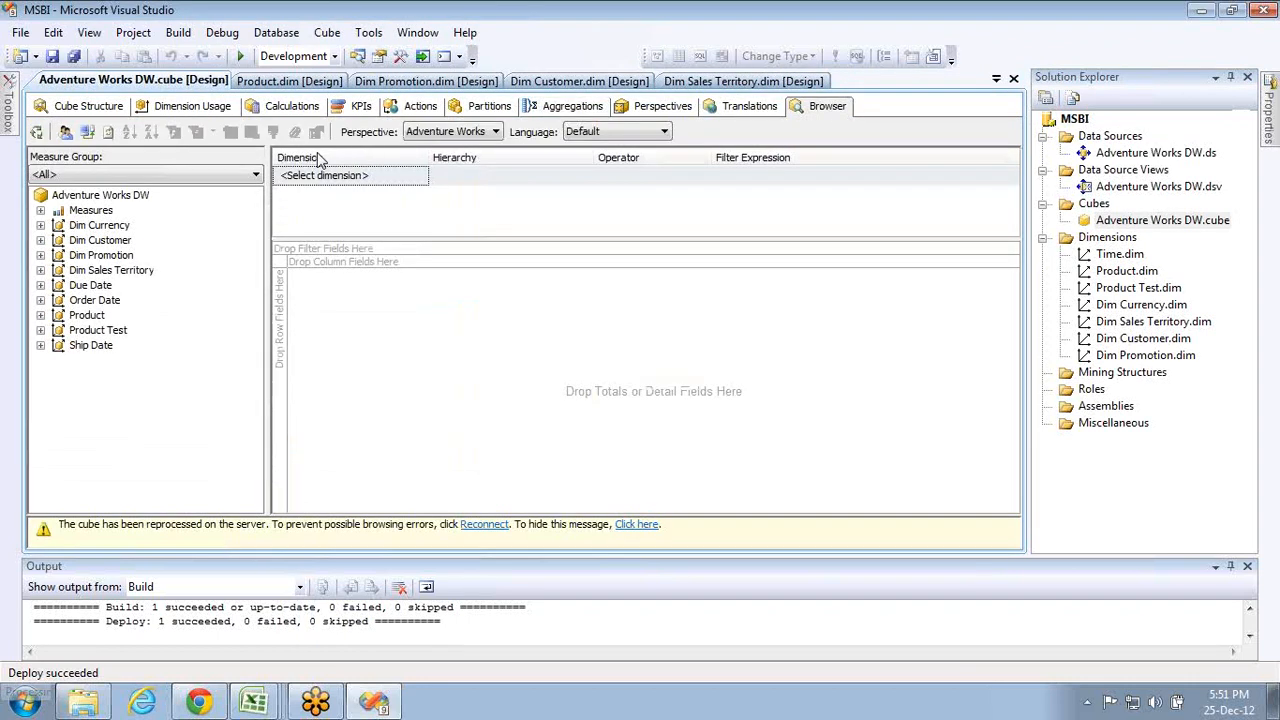
click(86, 132)
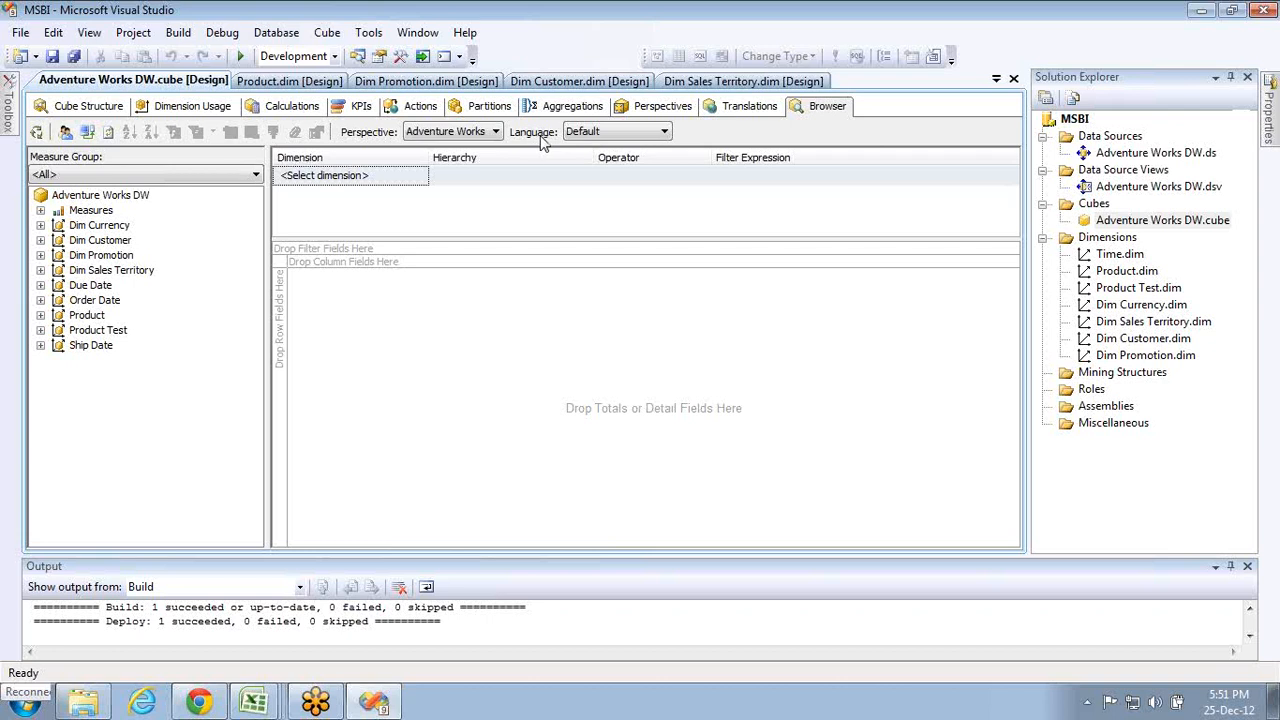
- Switch the cube browser's language to Russian (Russia)
click(590, 134)
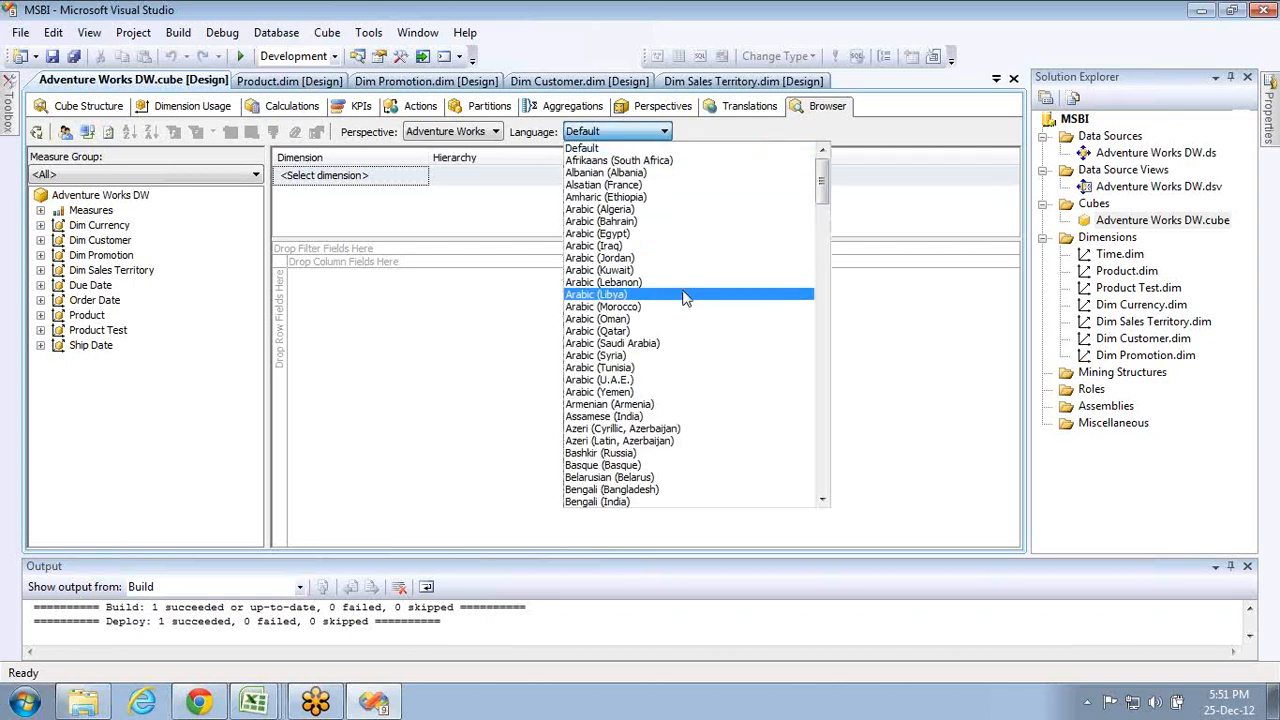
drag(825, 190, 820, 398)
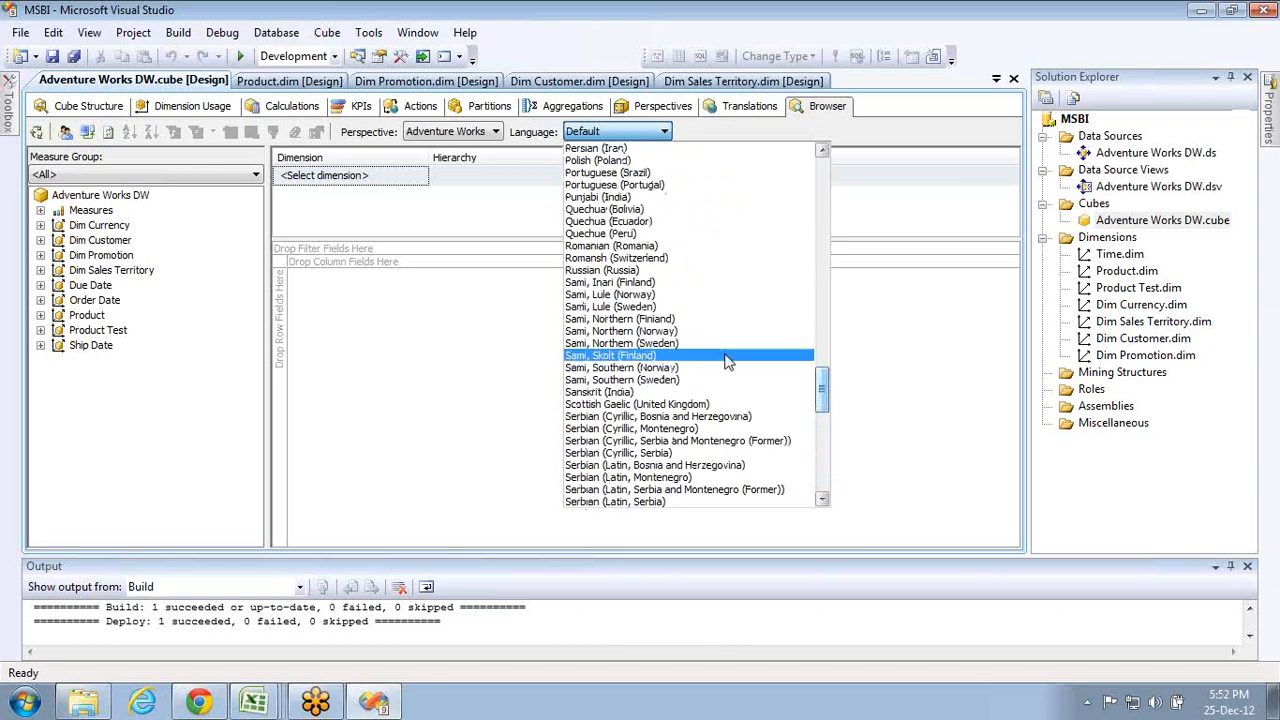
click(575, 270)
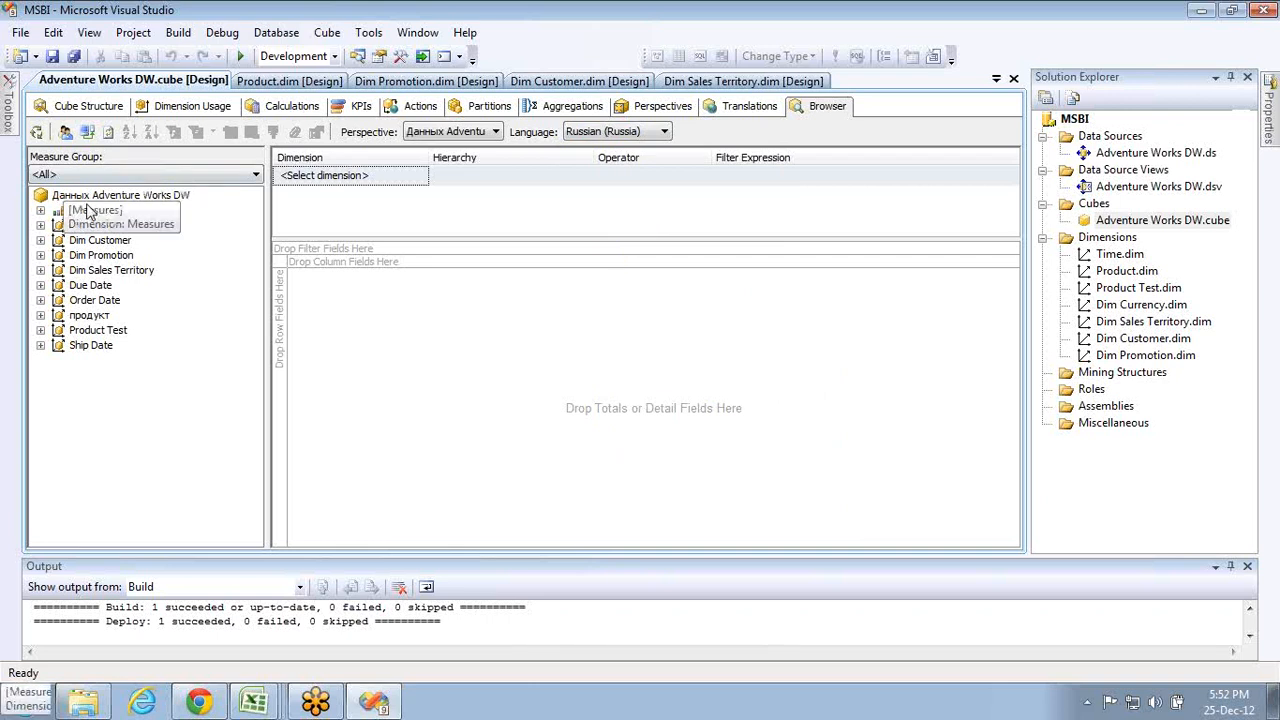
- Expand the measures and the translated Fact Internet Sales measure group to inspect the Russian measure captions
click(40, 210)
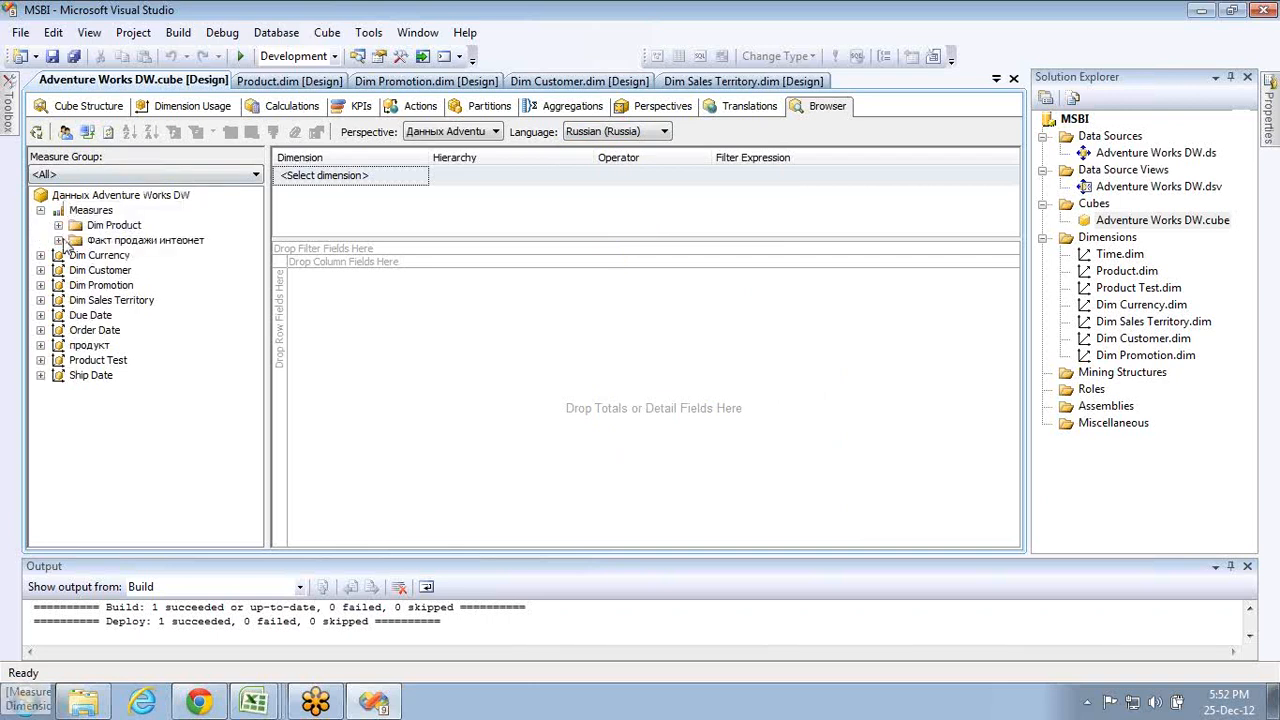
click(58, 240)
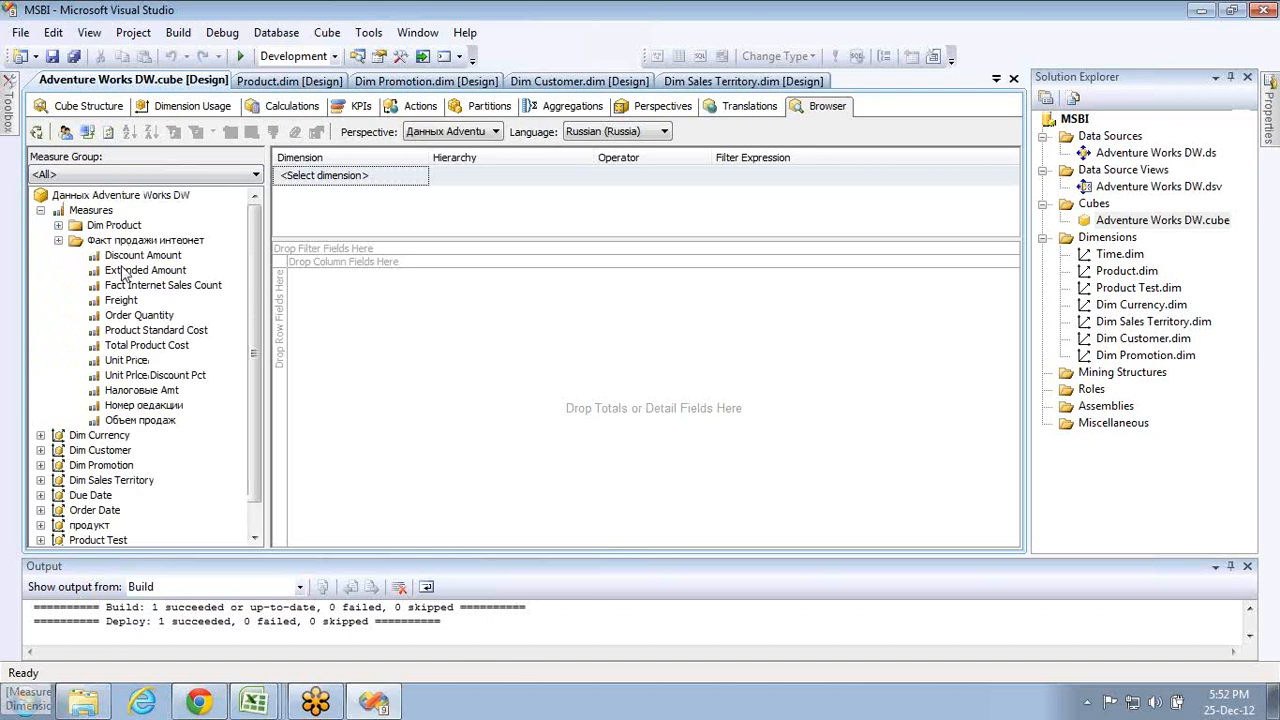
click(143, 392)
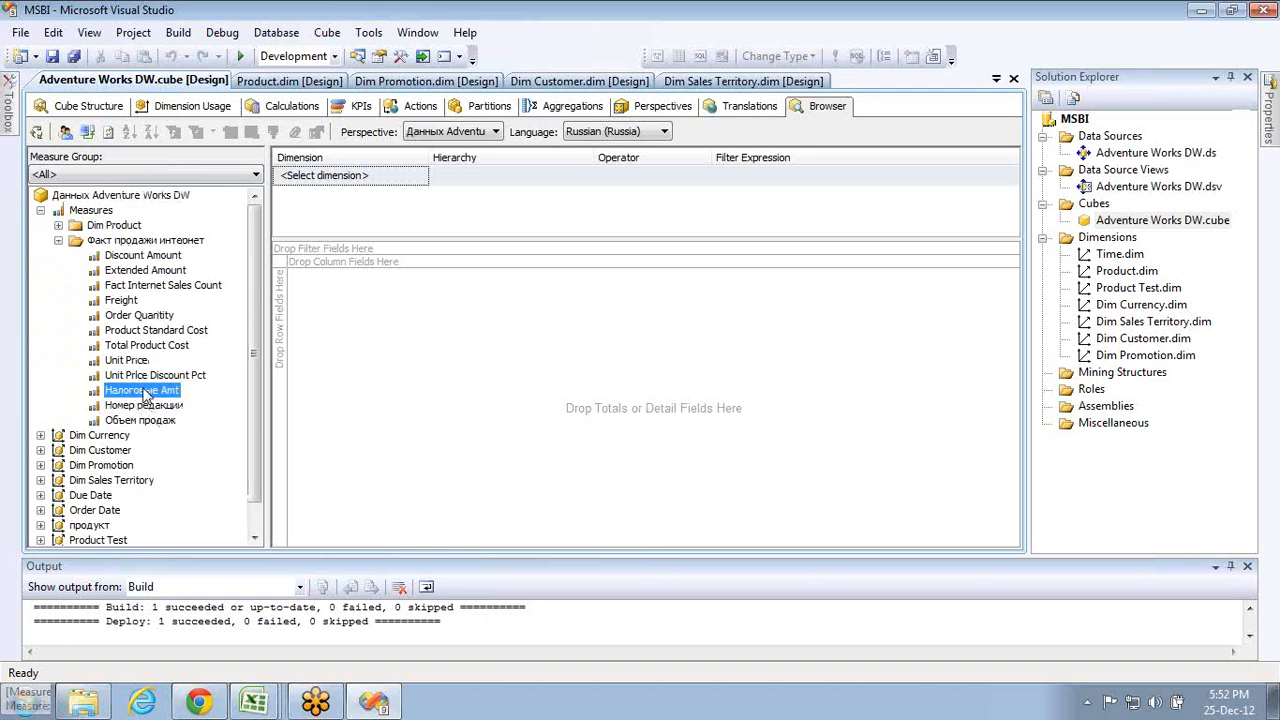
click(143, 405)
click(134, 377)
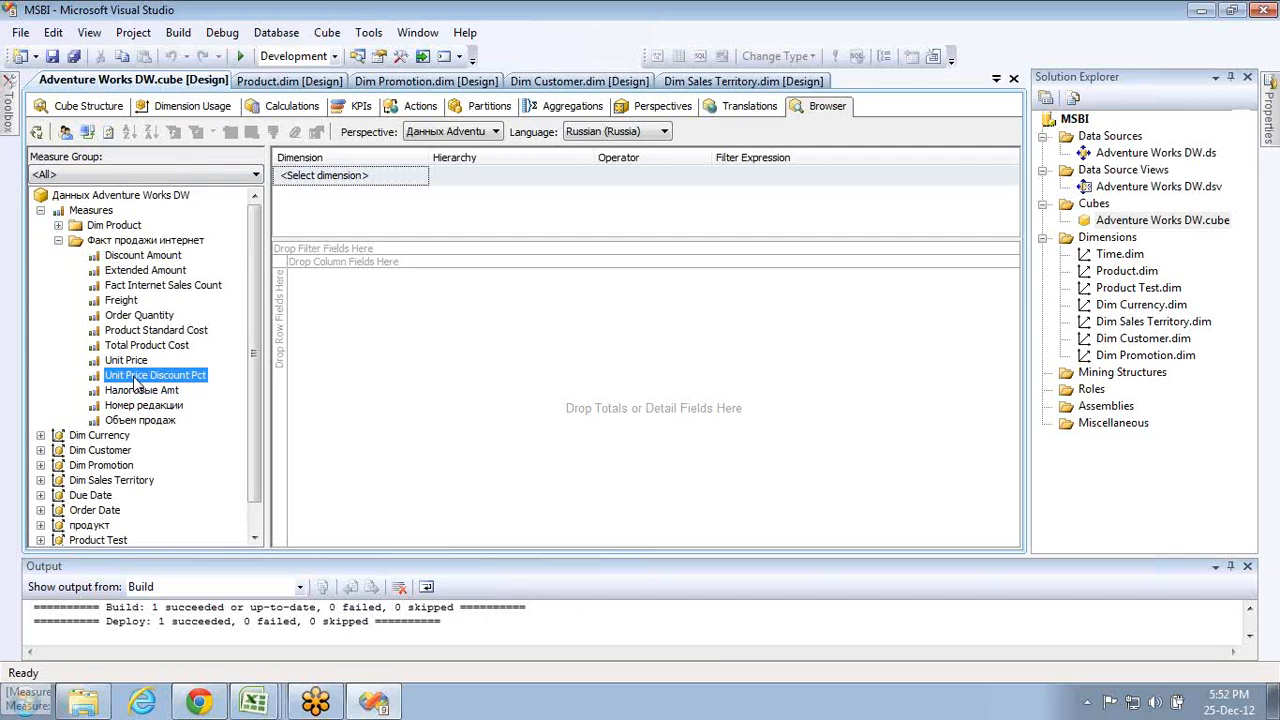
- Compare the cube's Russian caption entries with the browsed cube, and check the Google Translate page for Product
click(748, 106)
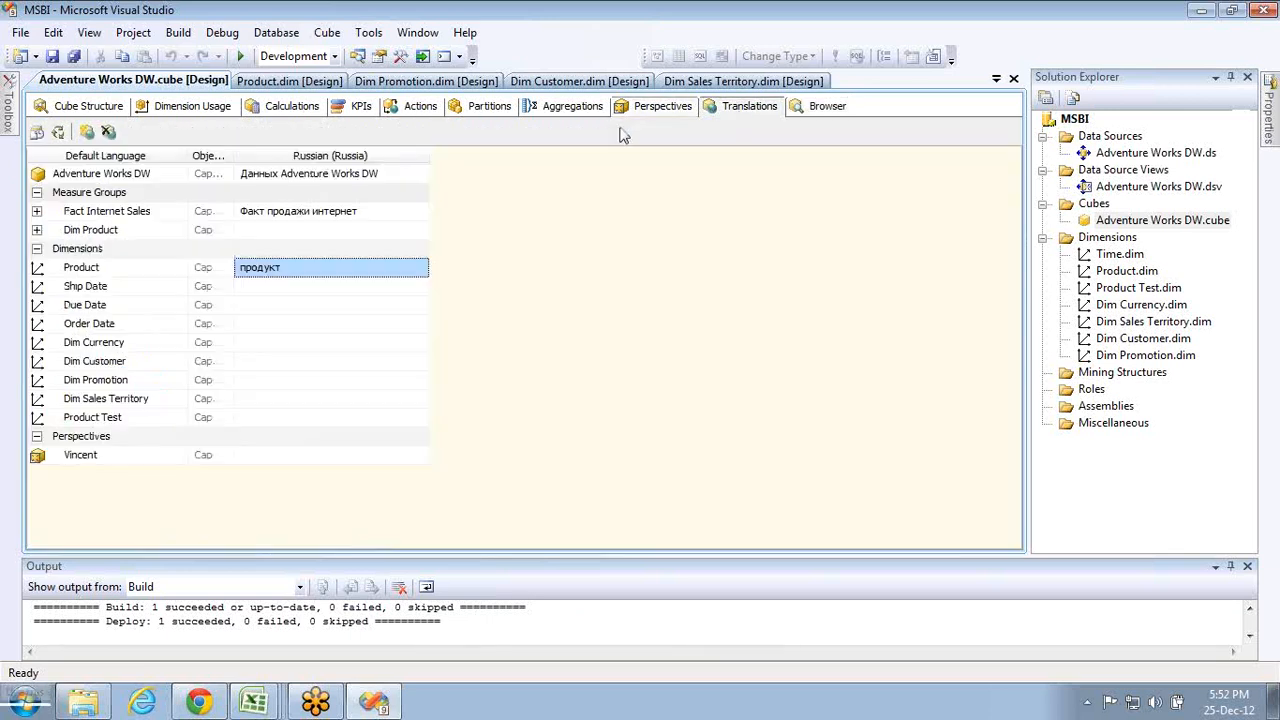
click(340, 233)
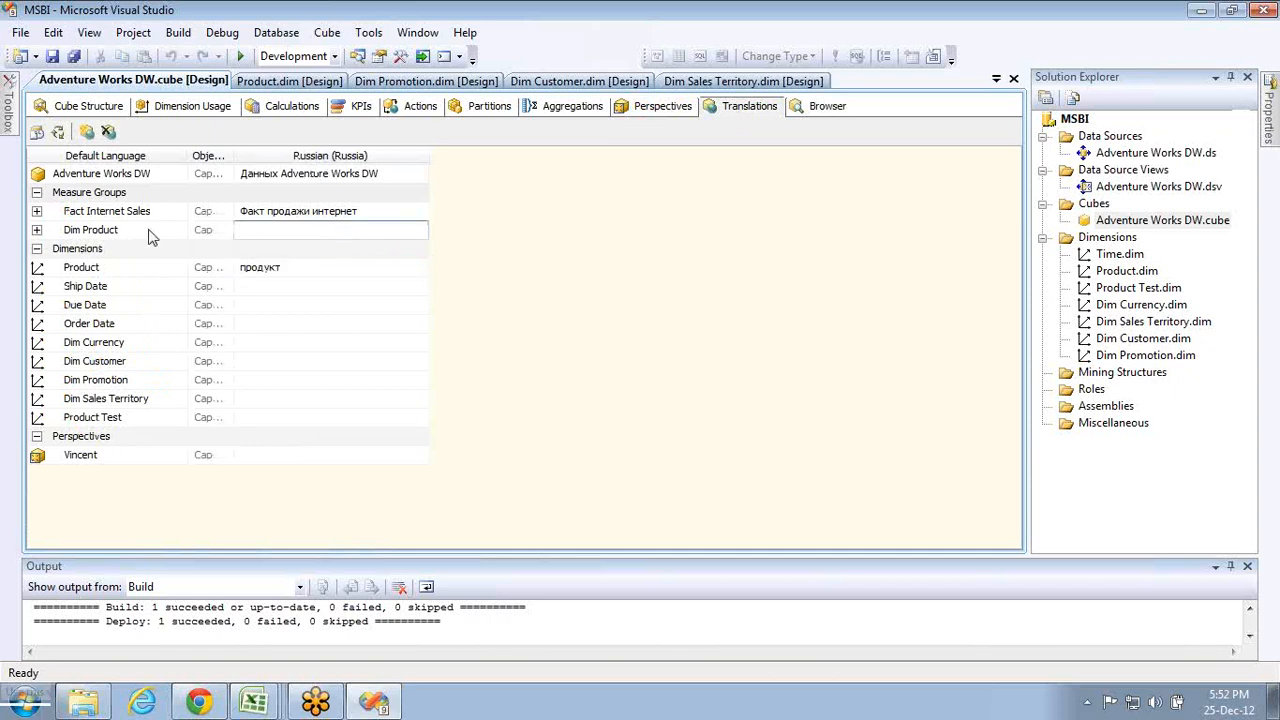
click(309, 313)
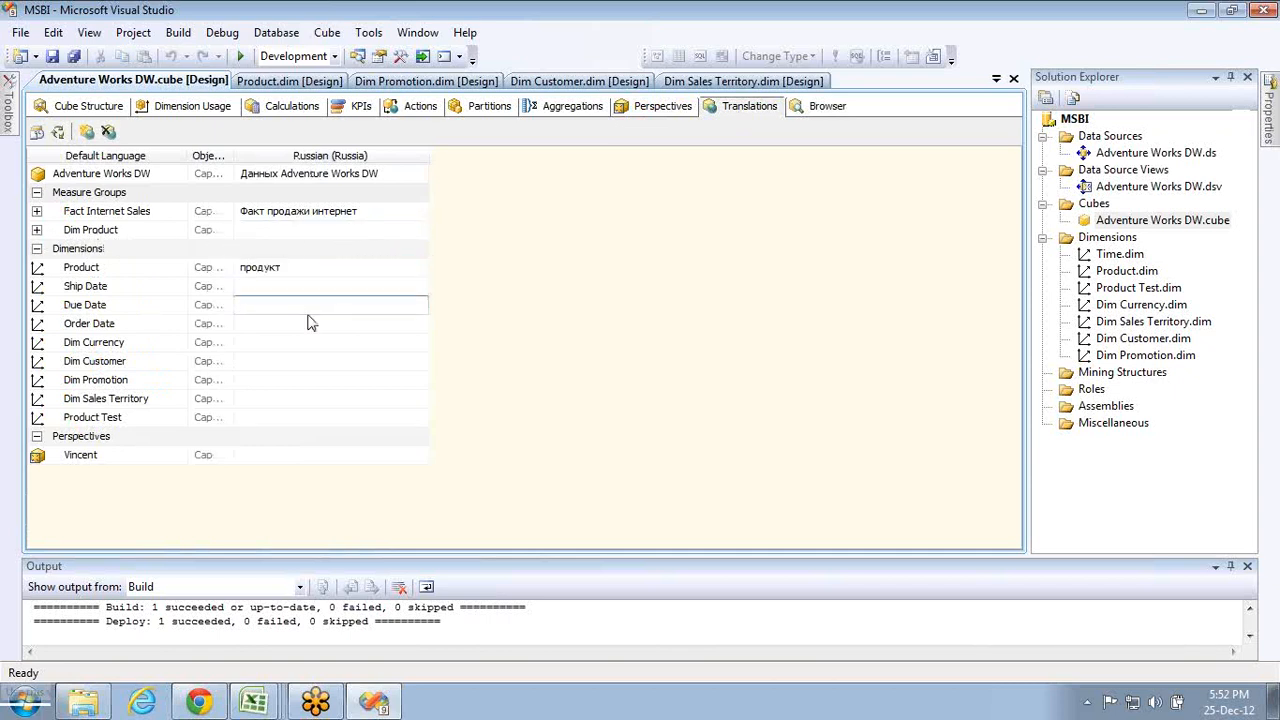
click(295, 380)
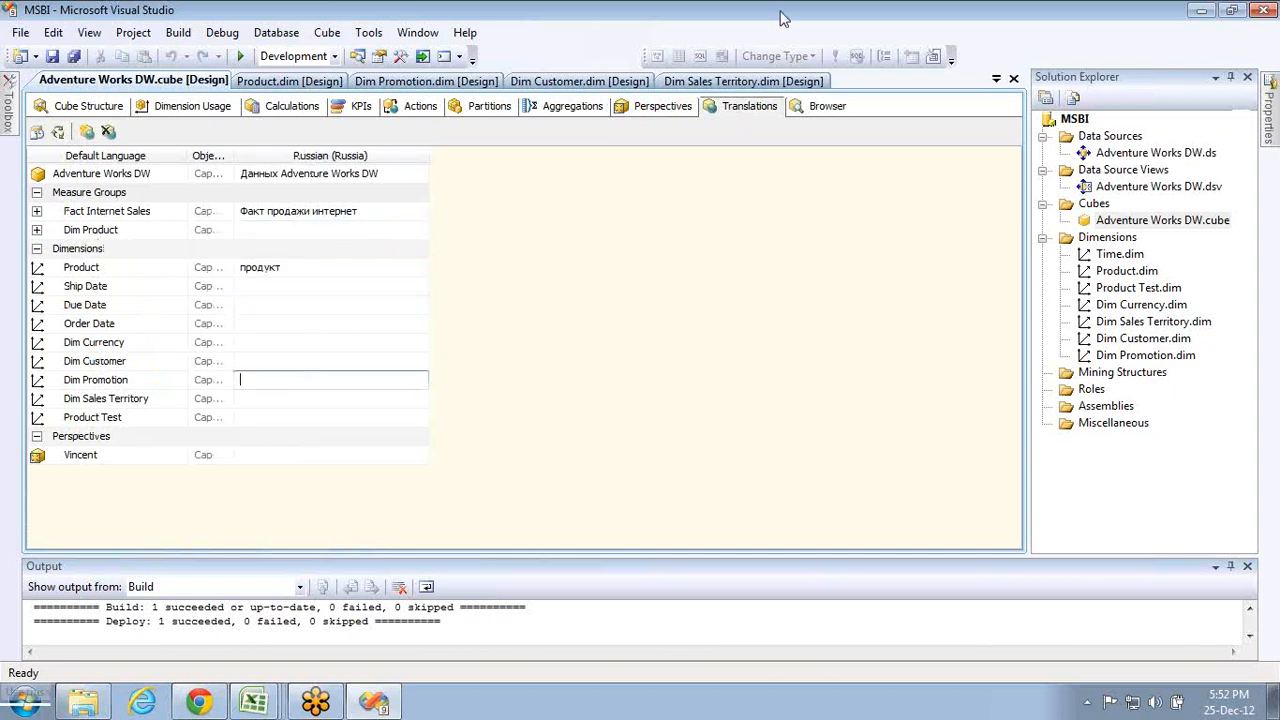
click(824, 108)
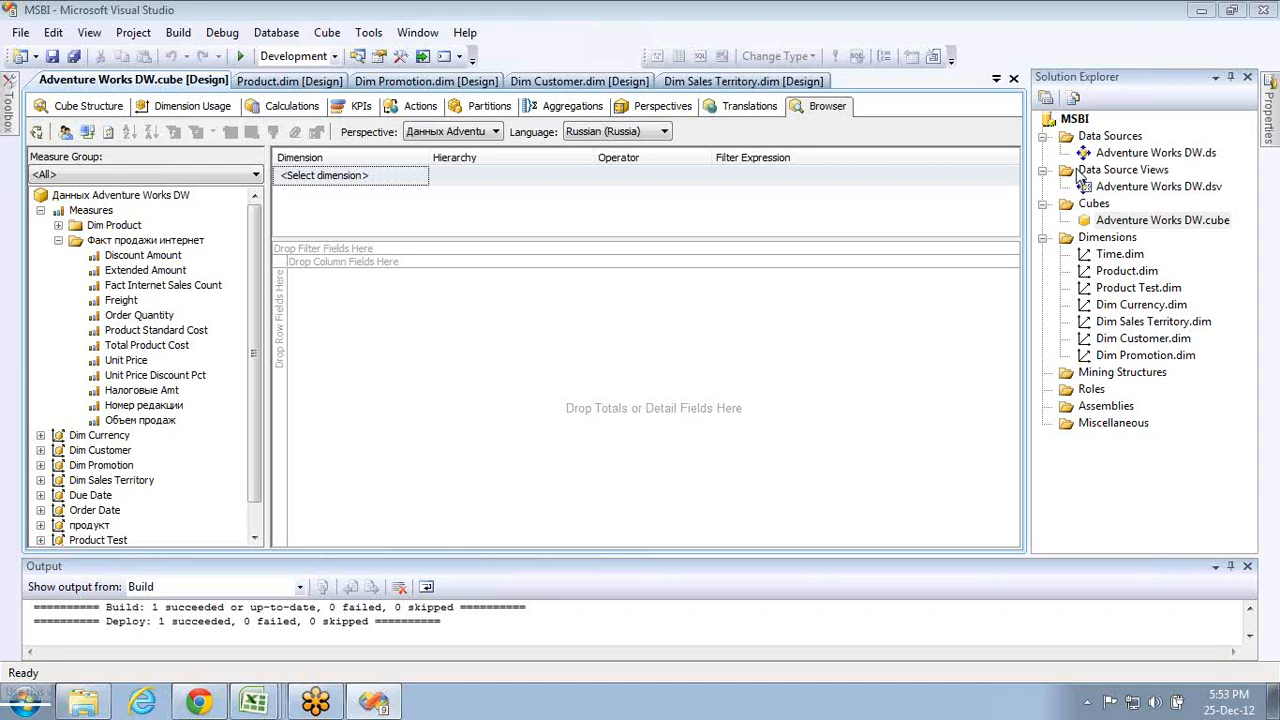
key(alt+Tab)
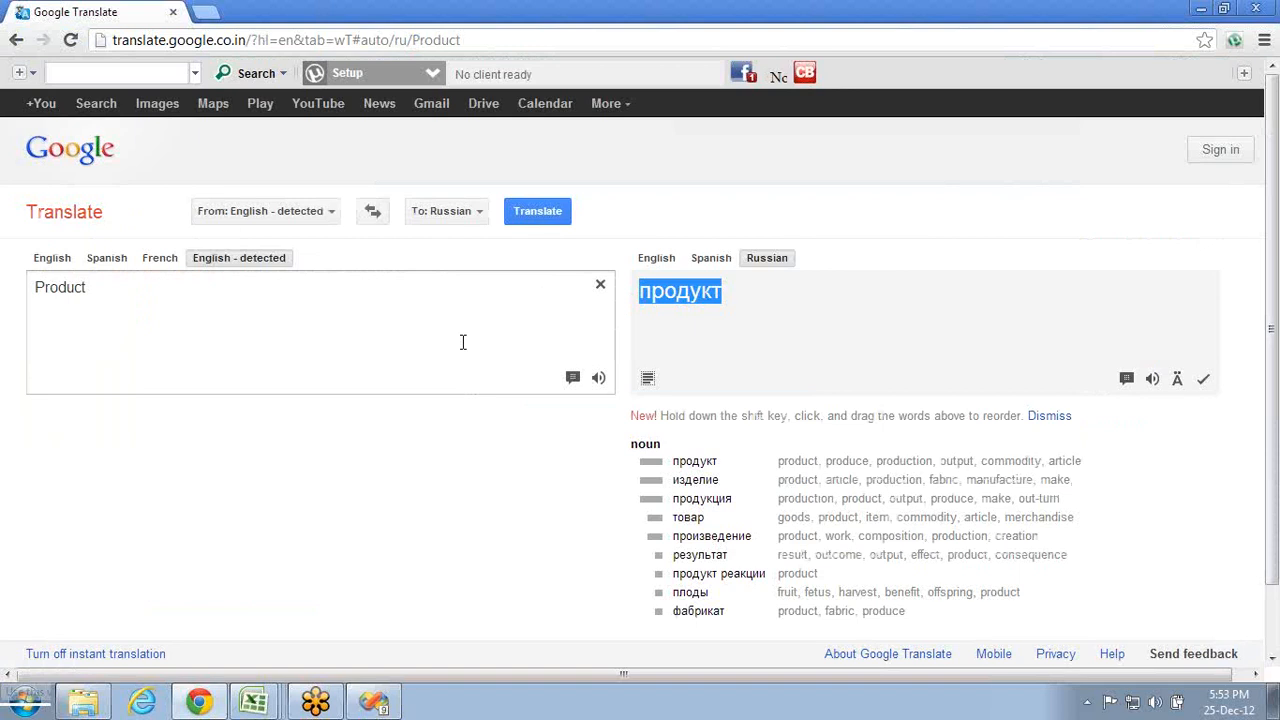
key(alt+Tab)
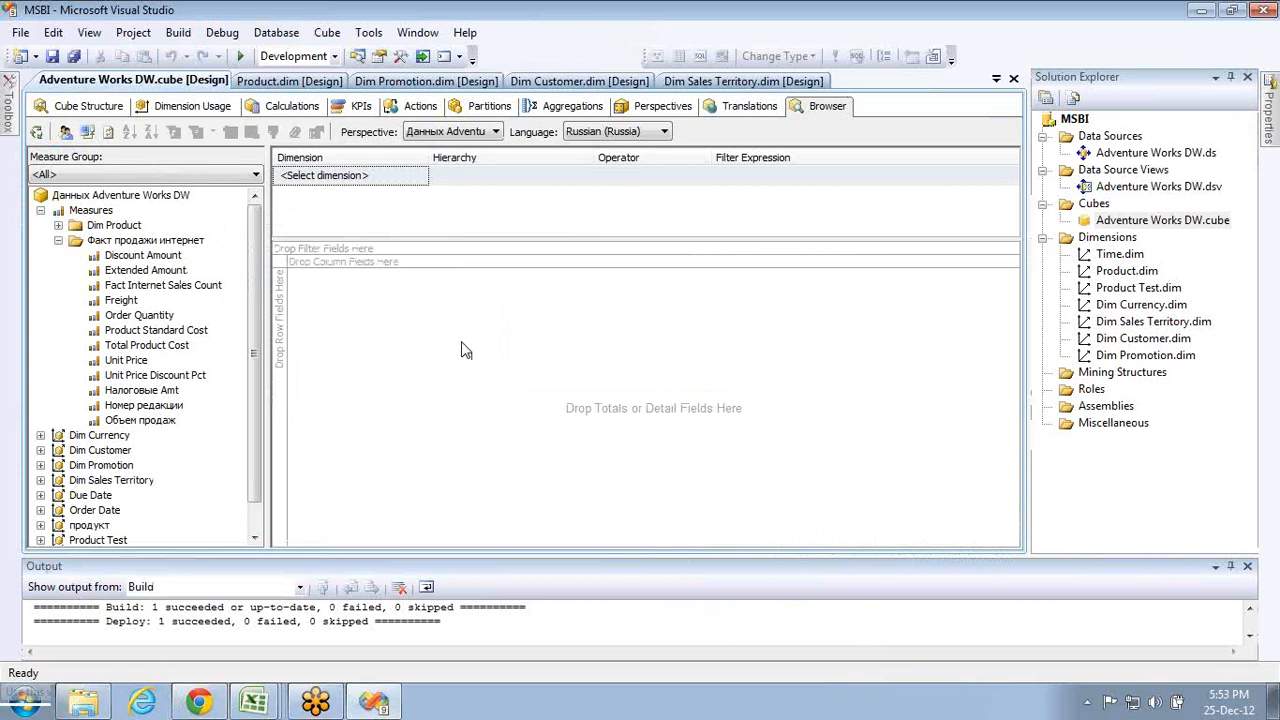
- Return the cube browser's language to Default
click(594, 135)
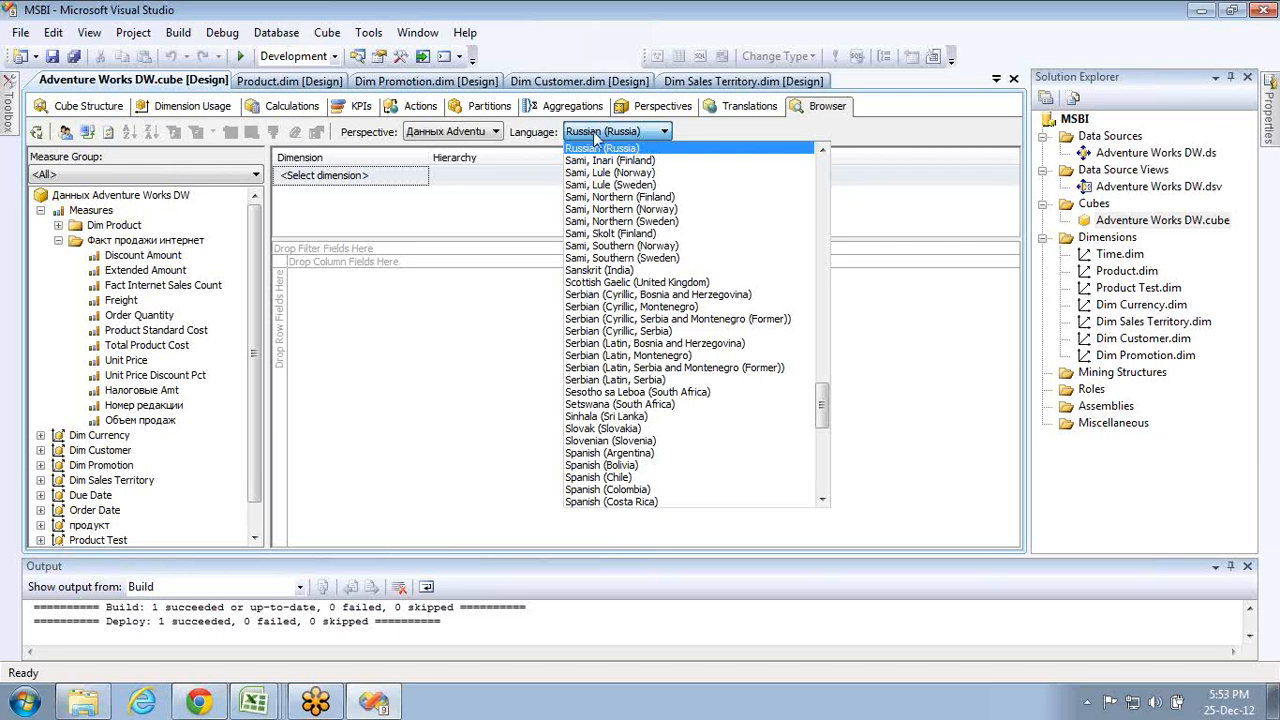
click(590, 134)
click(600, 131)
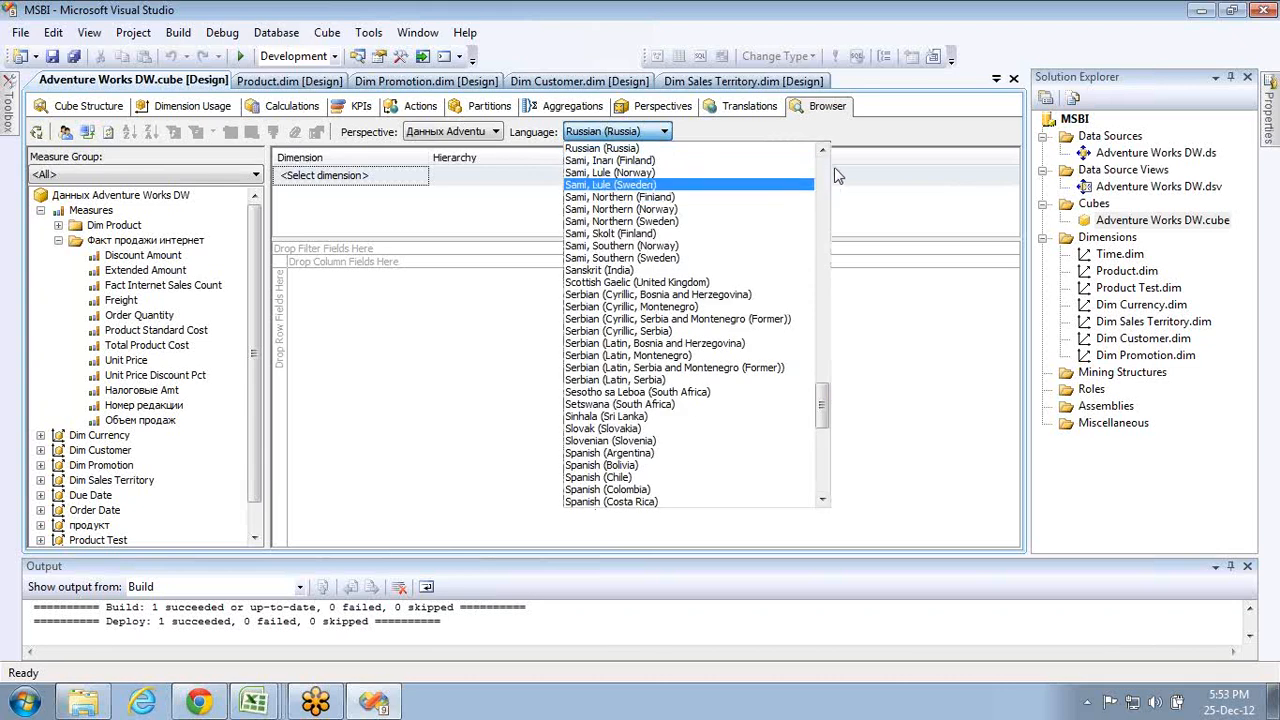
scroll(824, 170, up, 20)
scroll(824, 166, up, 15)
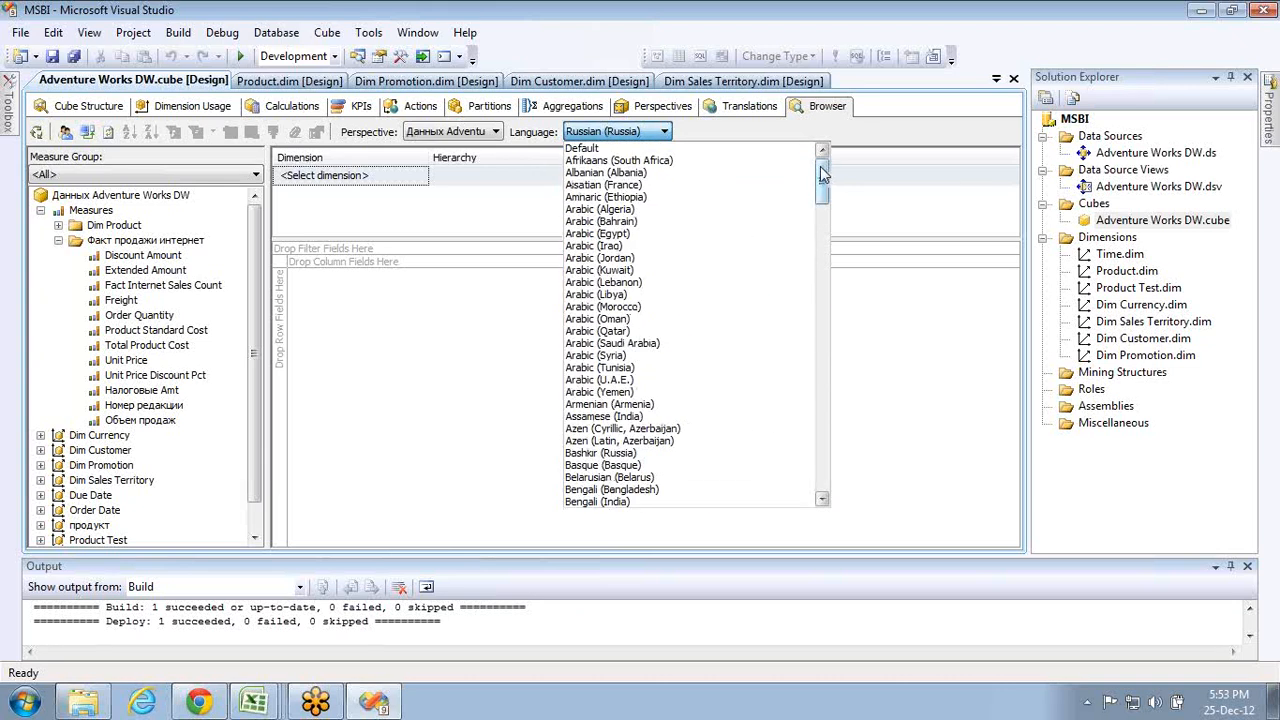
click(690, 149)
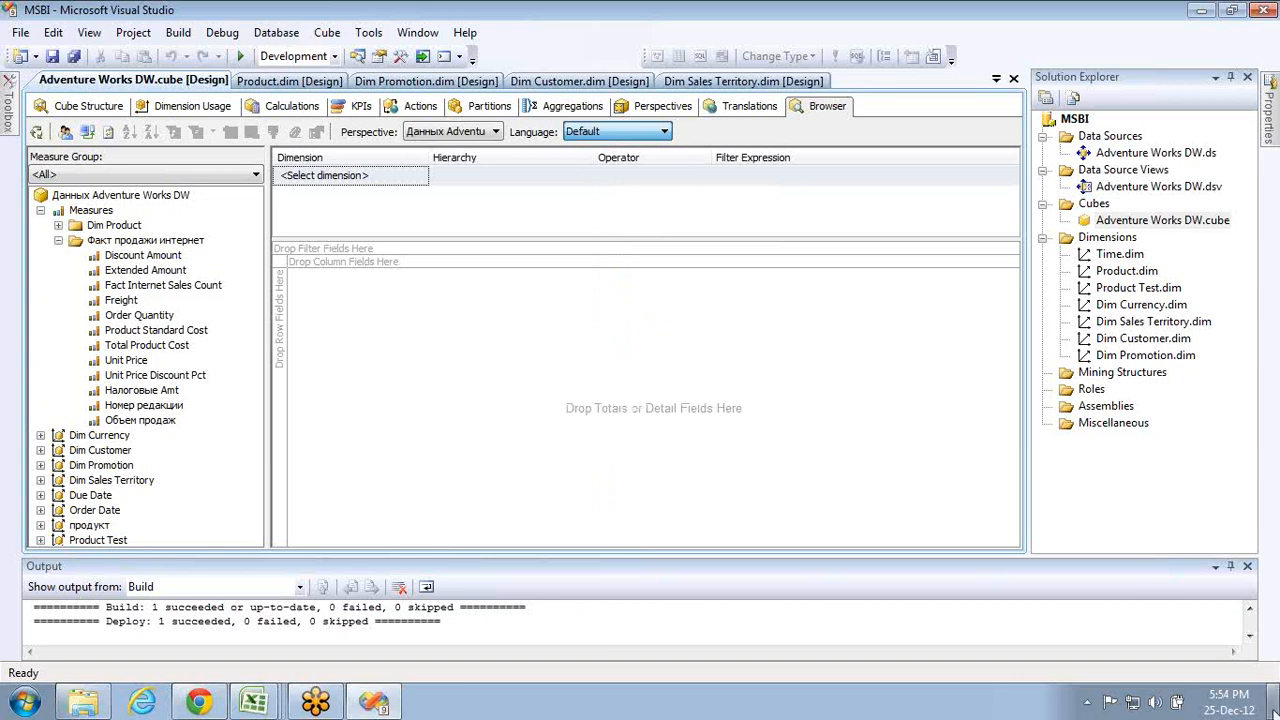
click(1240, 707)
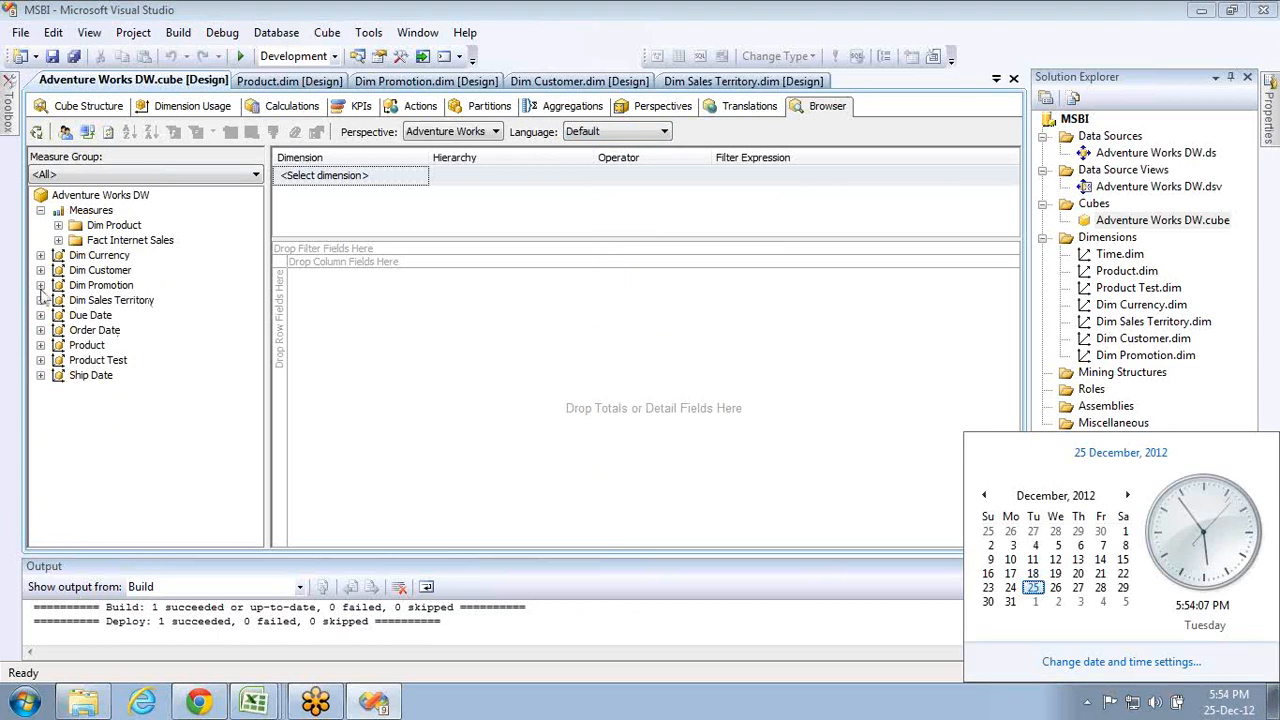
click(241, 341)
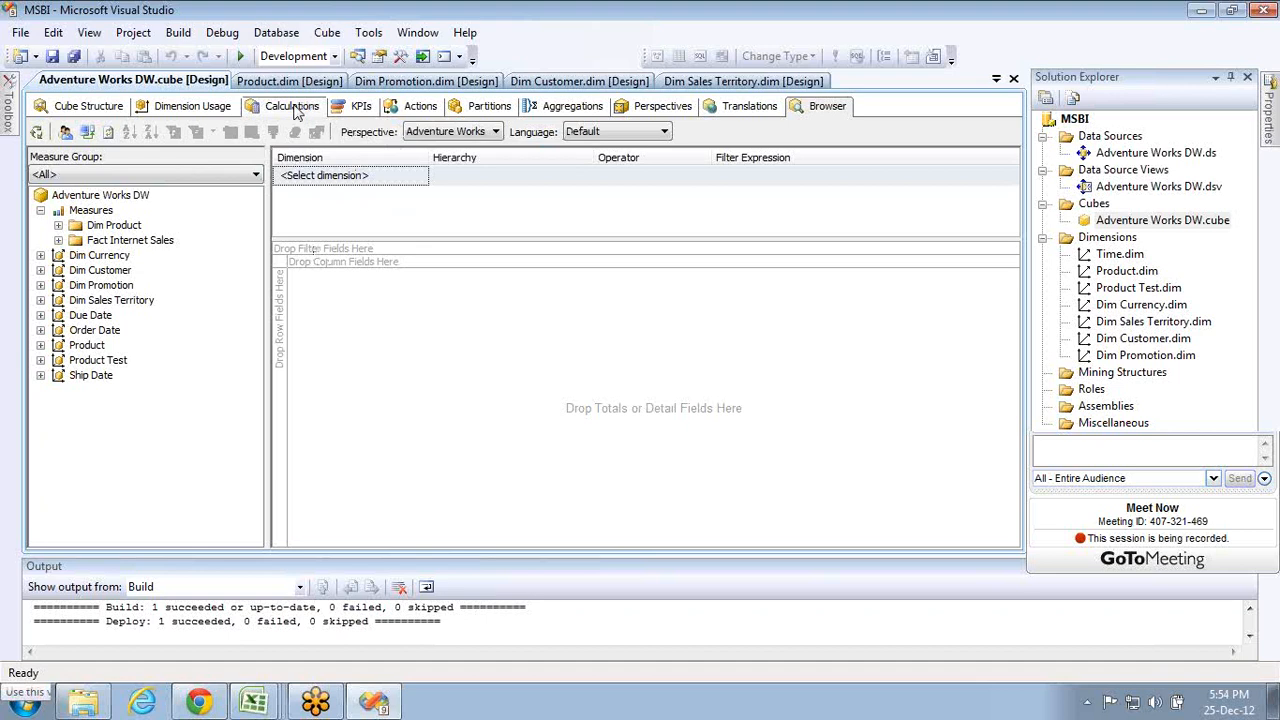
- Review the cube's partitions for Fact Internet Sales and the measures included in its perspective
click(485, 108)
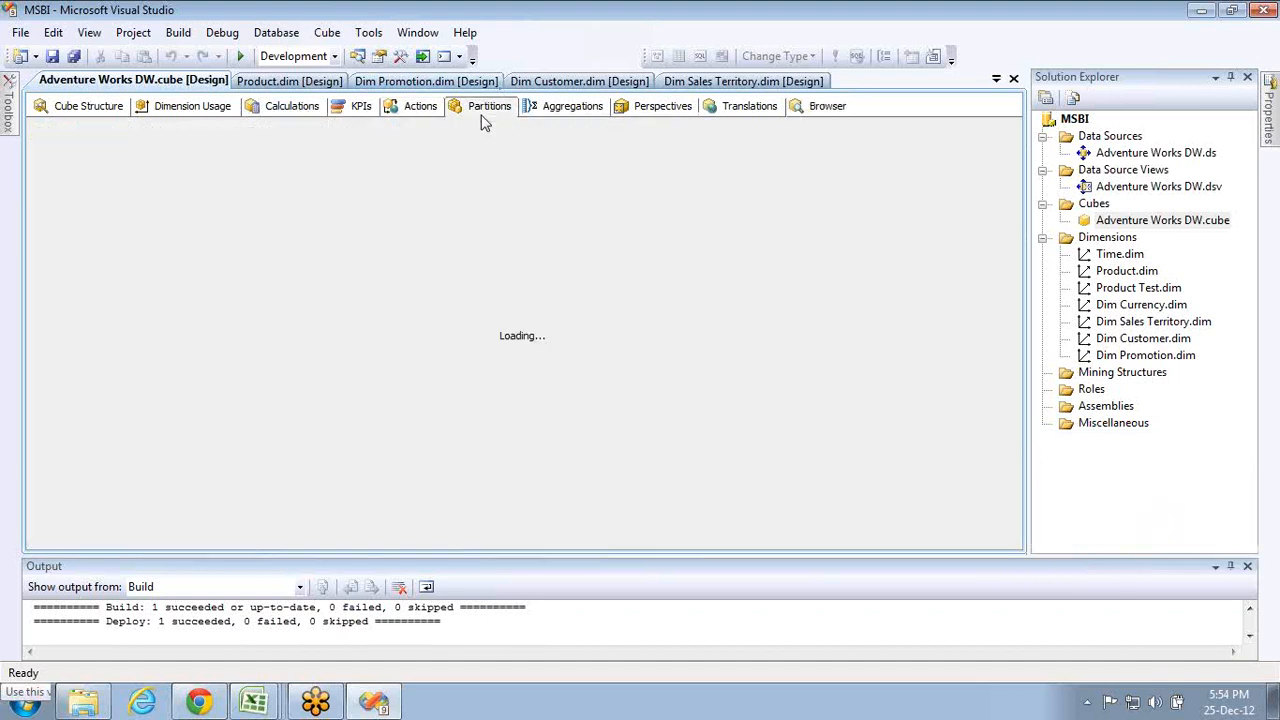
click(640, 112)
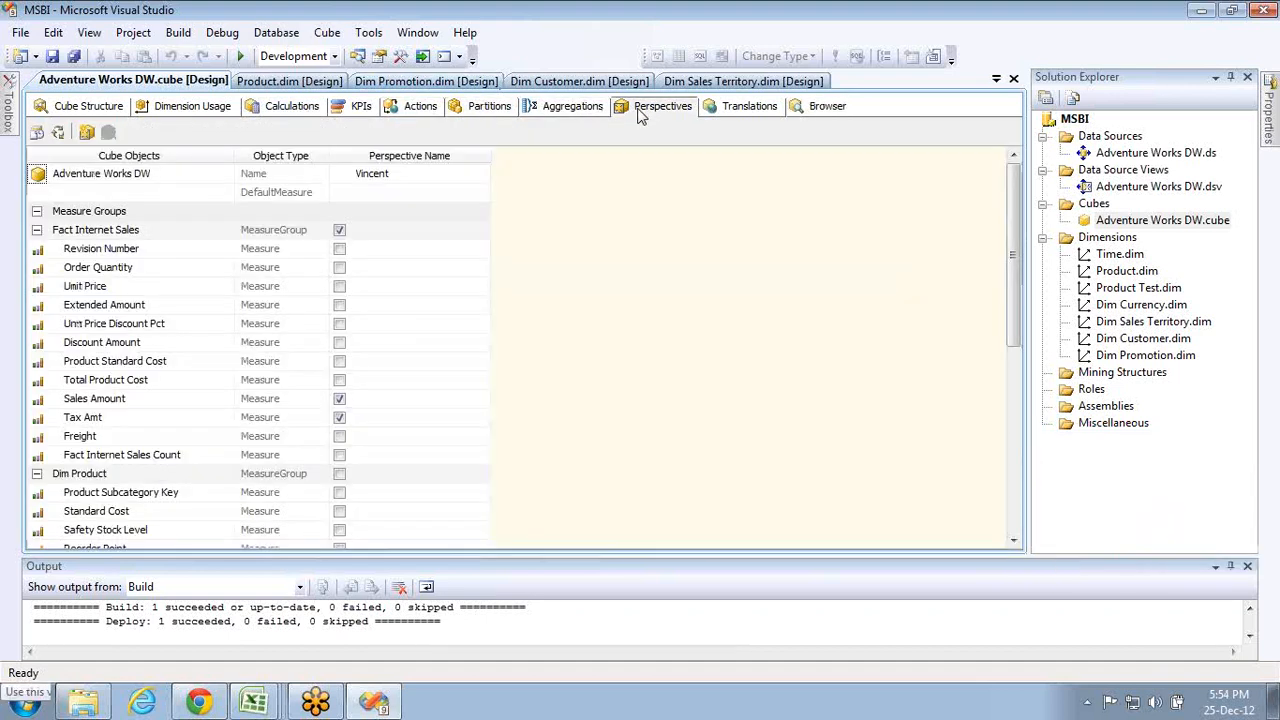
click(489, 107)
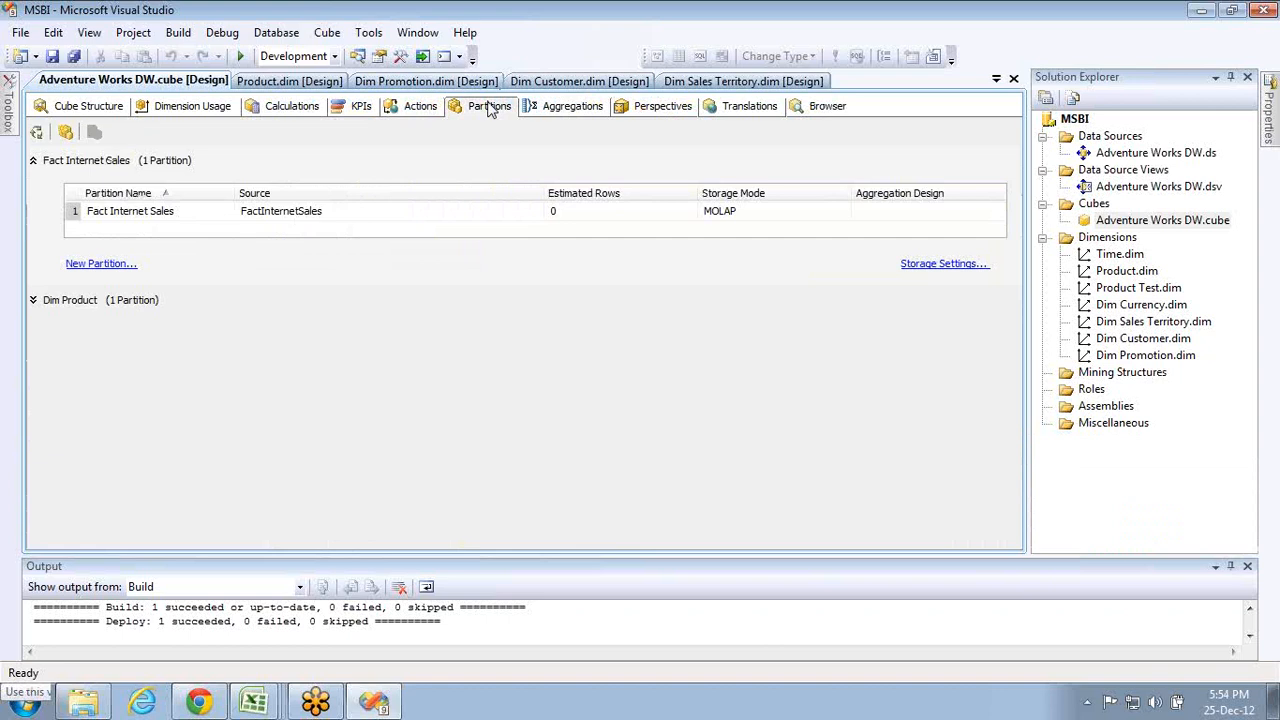
click(648, 114)
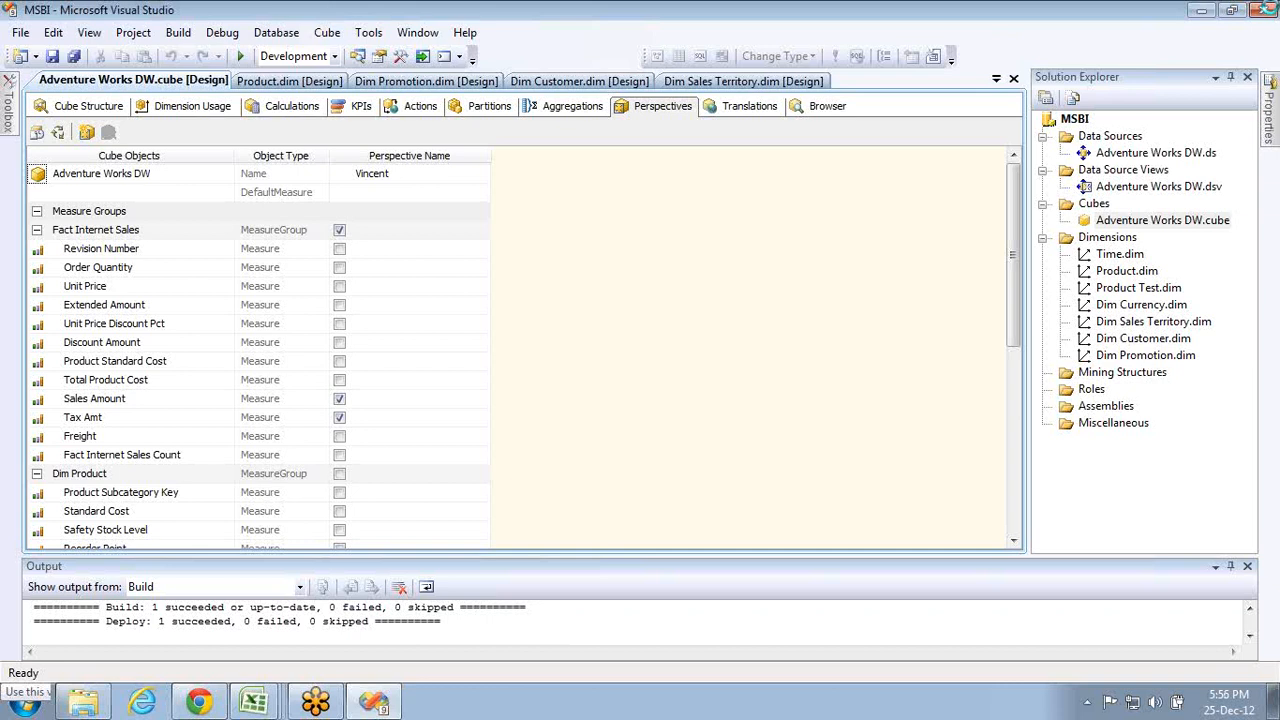
- Close the MSBI solution in Visual Studio and the Google Translate browser window
click(1258, 9)
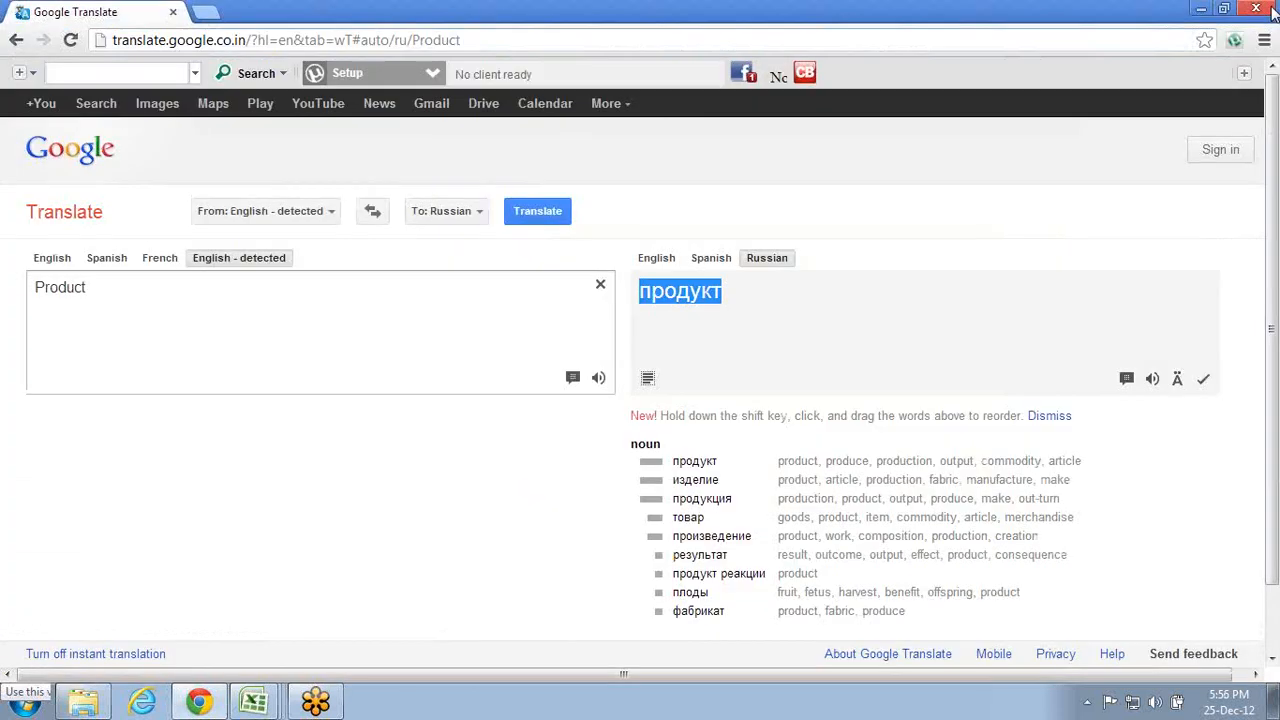
click(1262, 9)
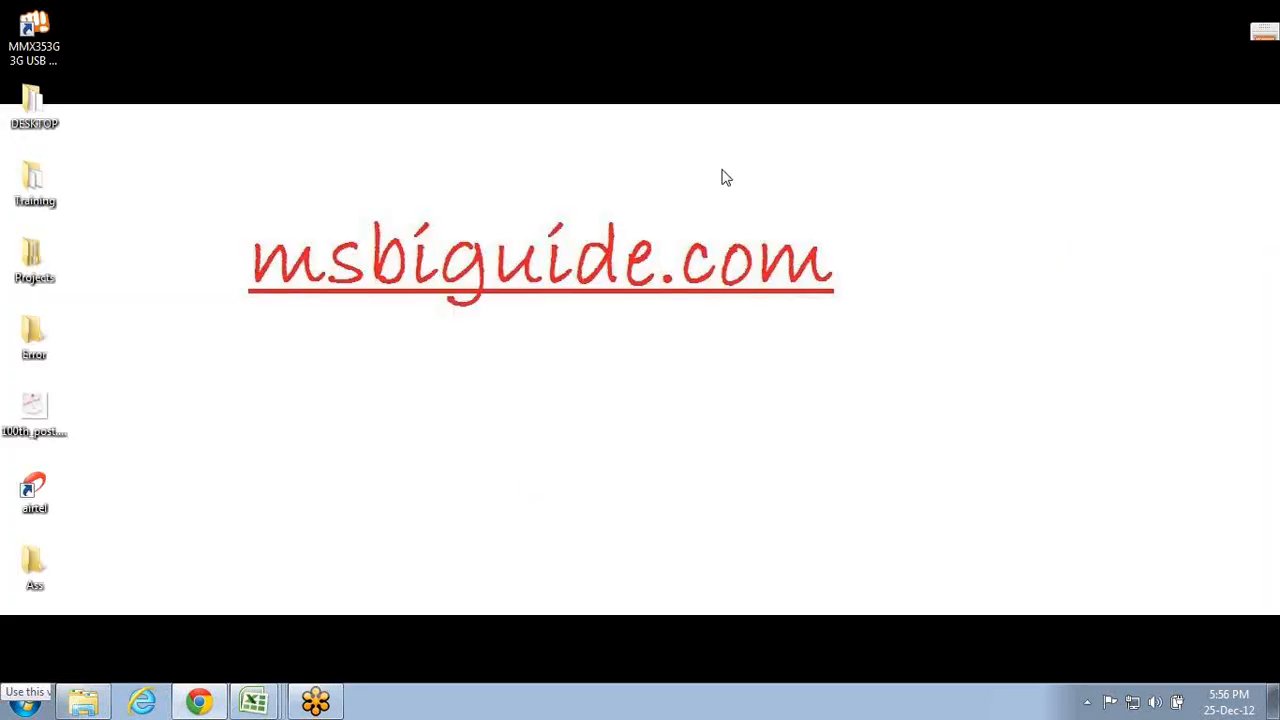
- Reopen the MSBI.sln solution from the MSBI folder inside the desktop's Projects folder, look at the cube structure, and close it
double_click(32, 262)
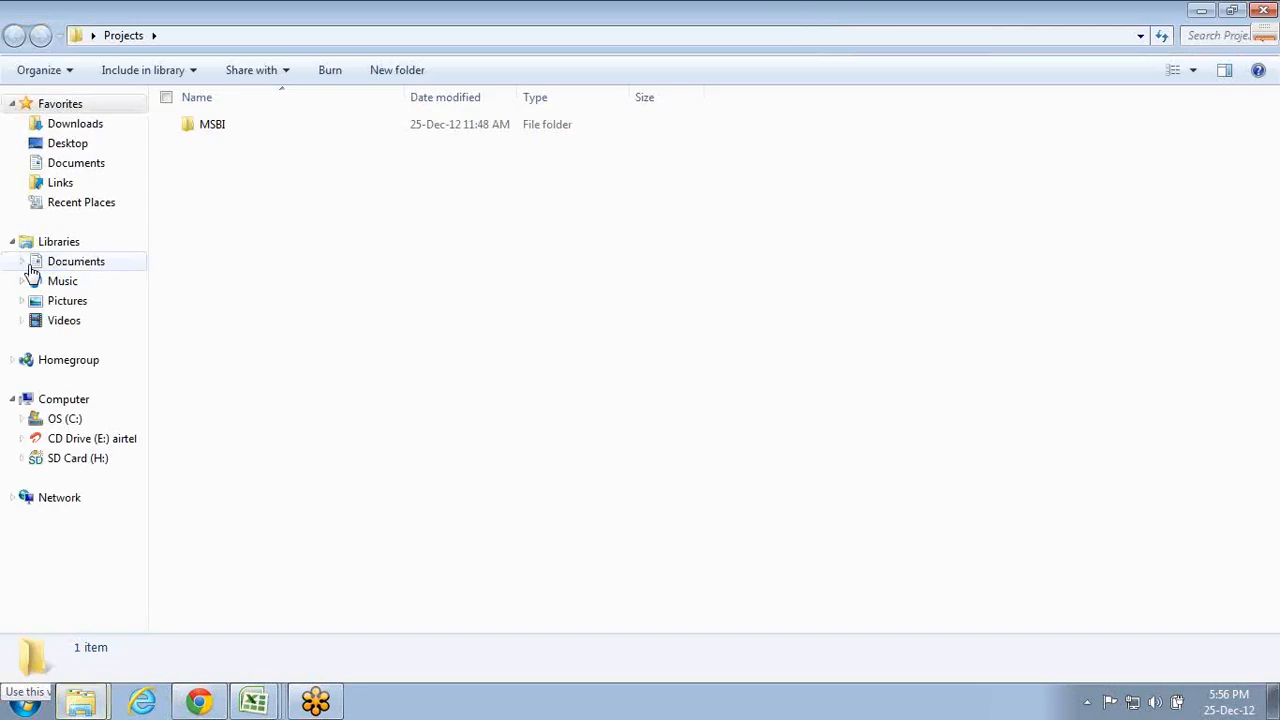
double_click(215, 126)
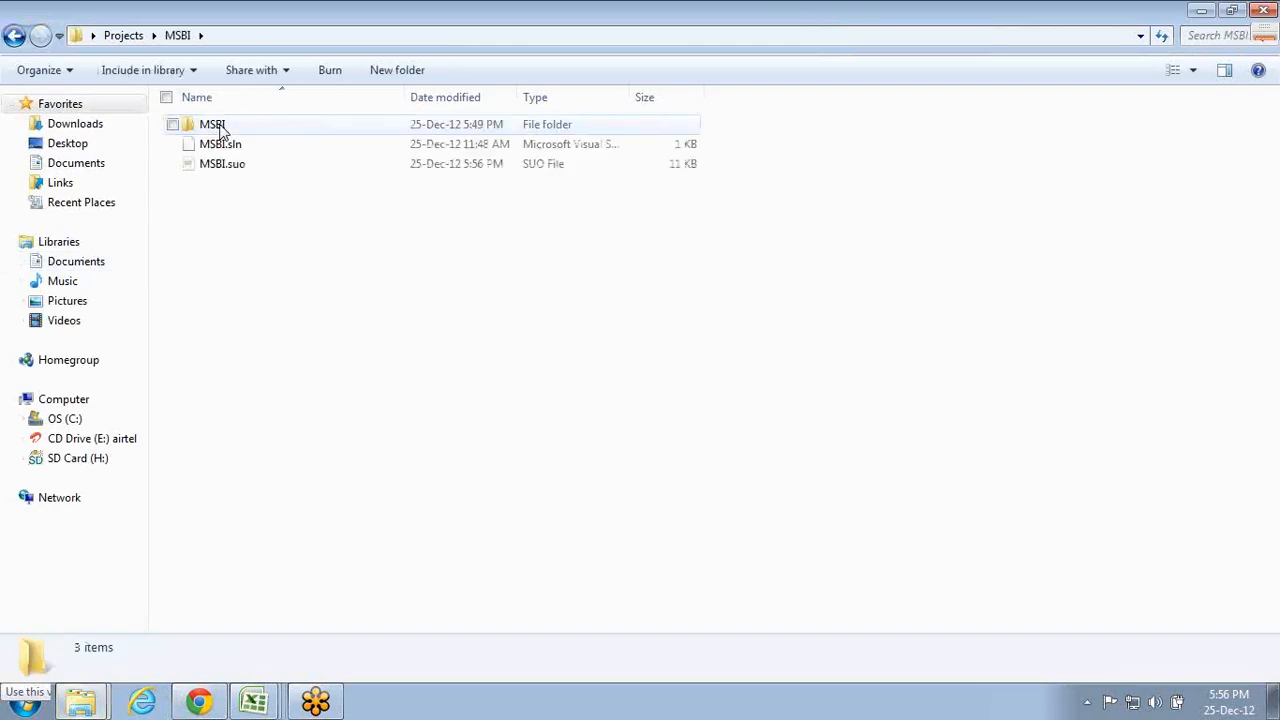
click(242, 148)
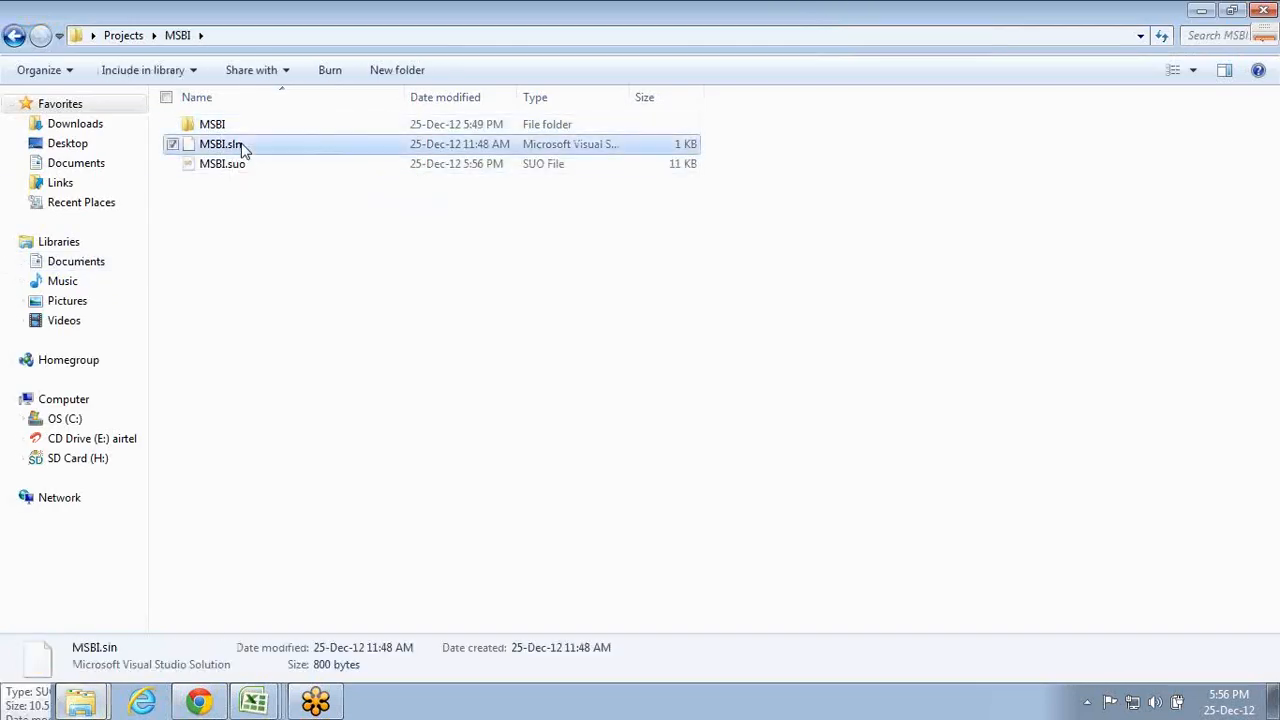
double_click(242, 148)
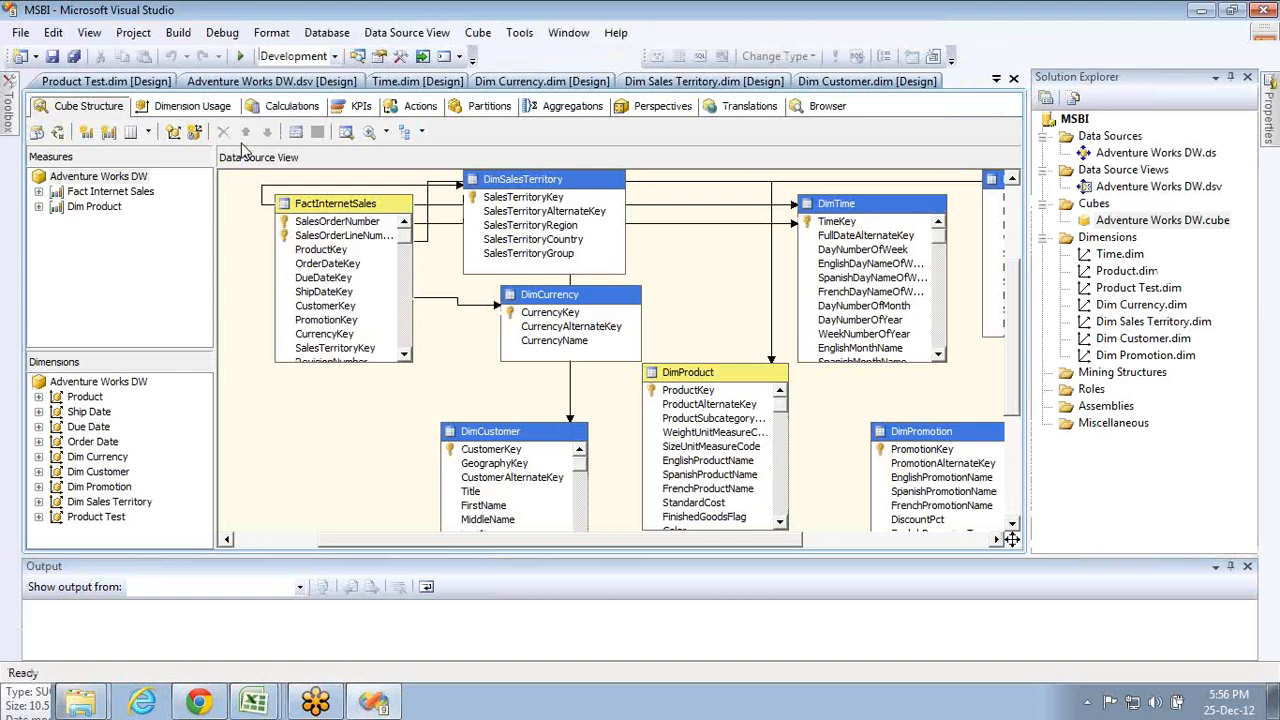
click(1264, 9)
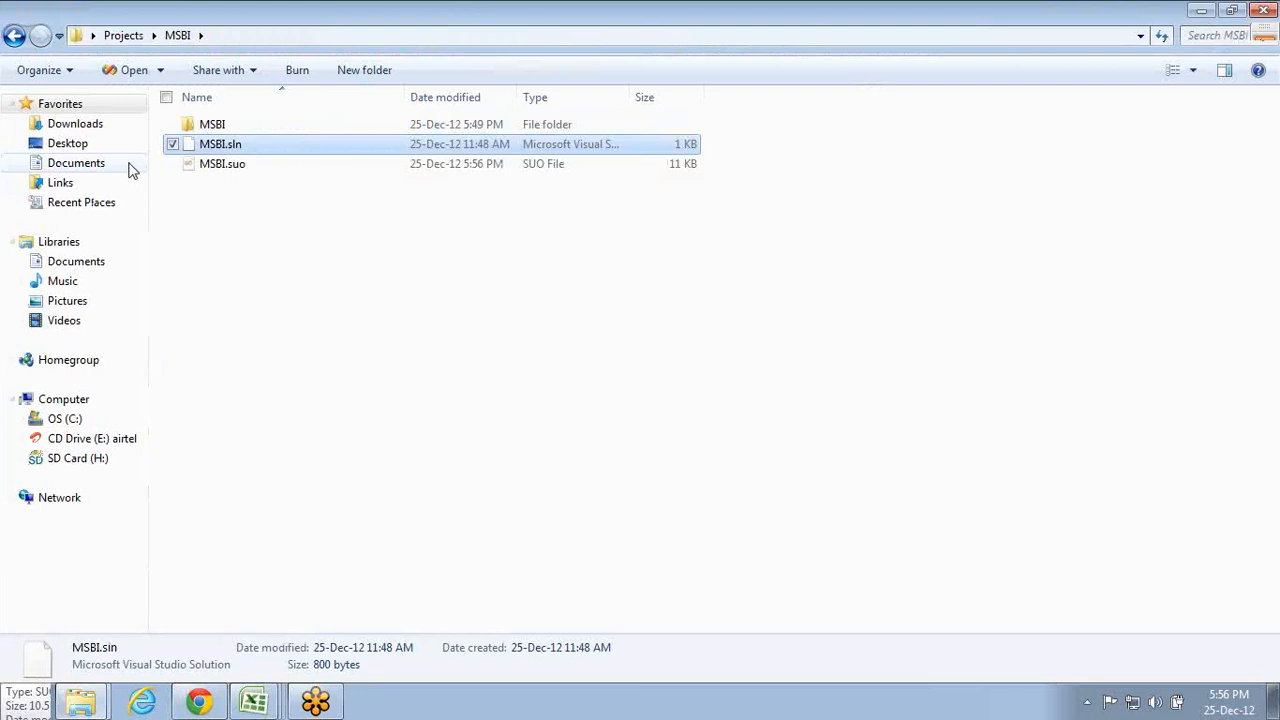
- Delete the MSBI folder from the Projects folder and go up to the Desktop folder
click(212, 125)
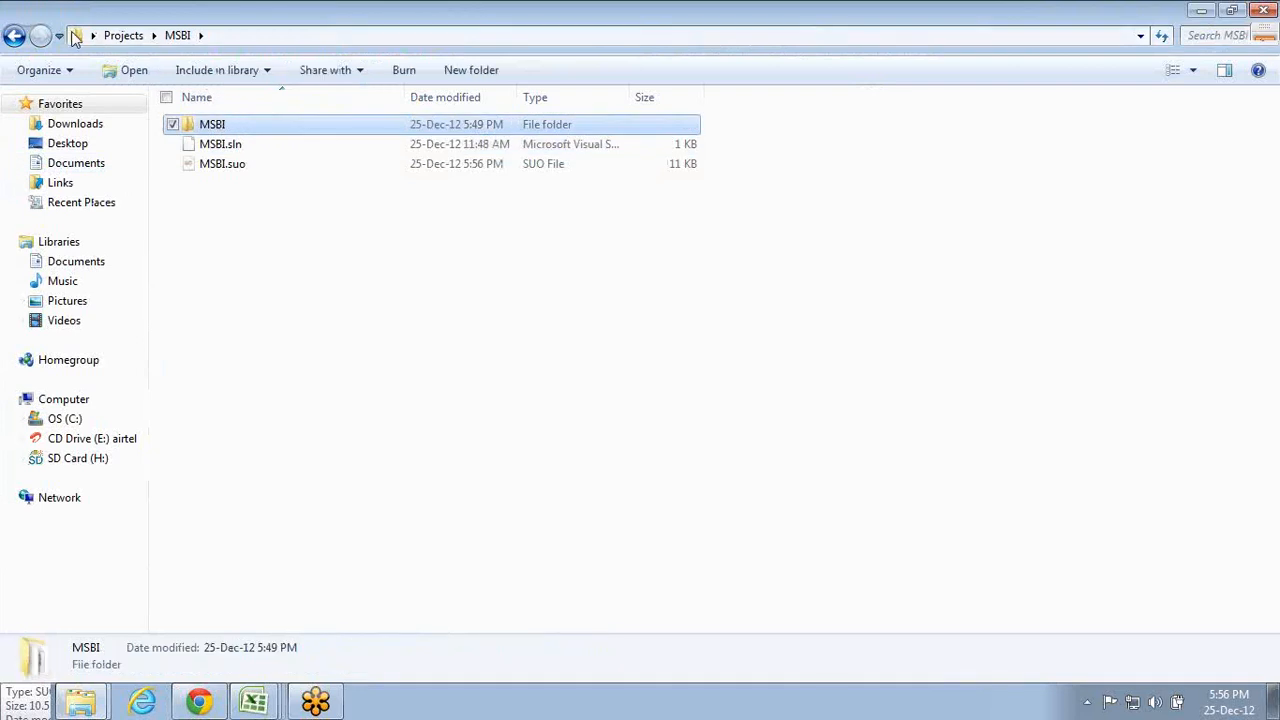
click(14, 35)
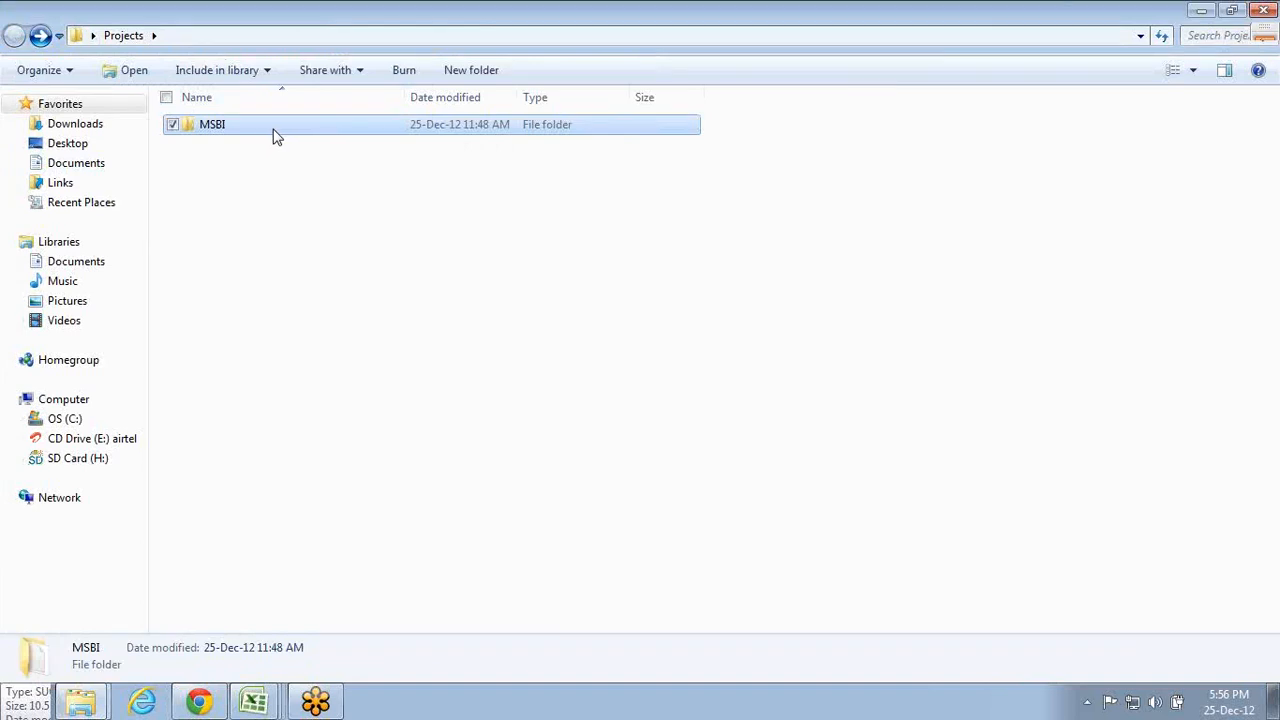
key(Delete)
key(Return)
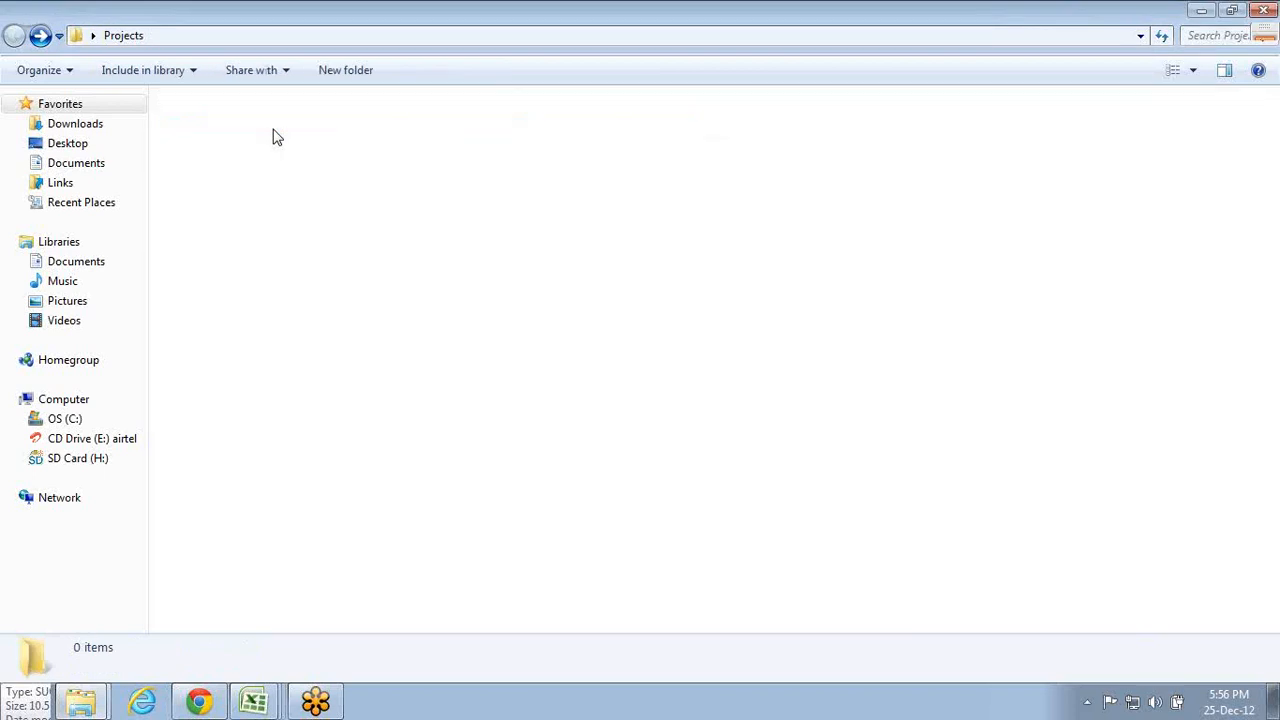
key(alt+Up)
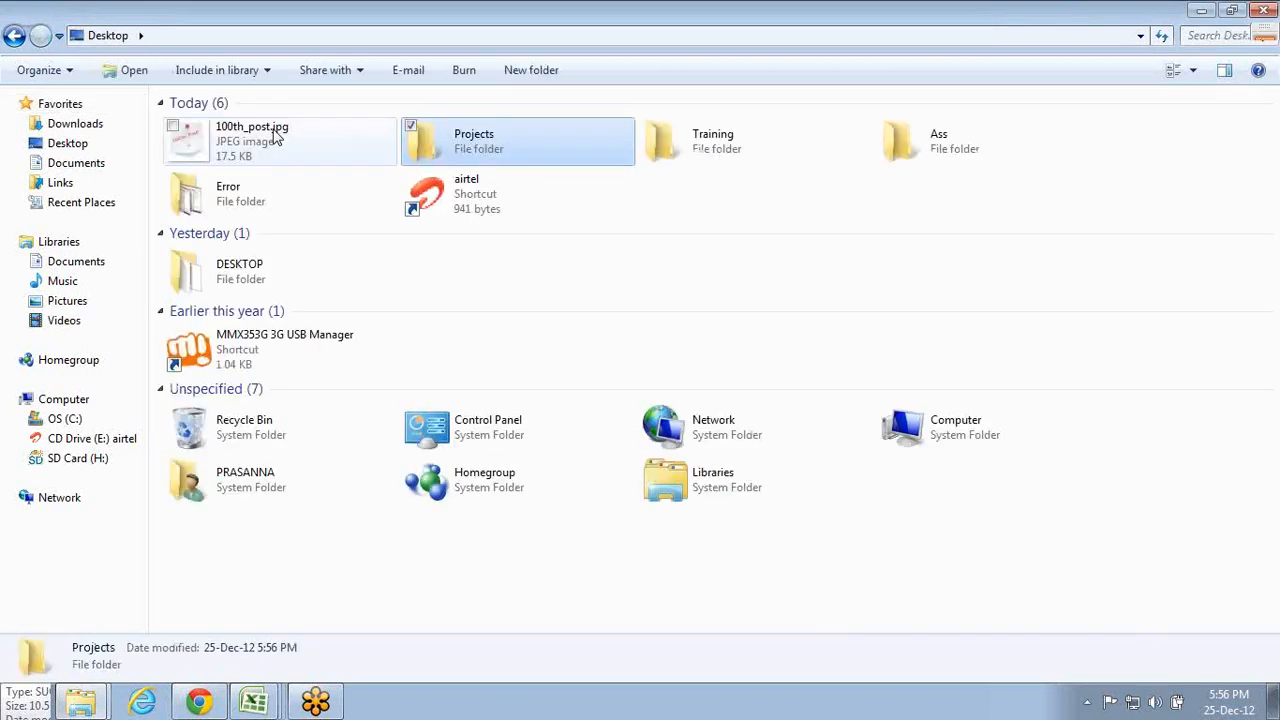
- Close the file window, check the contents of the desktop's Projects folder, and close it again
click(1258, 12)
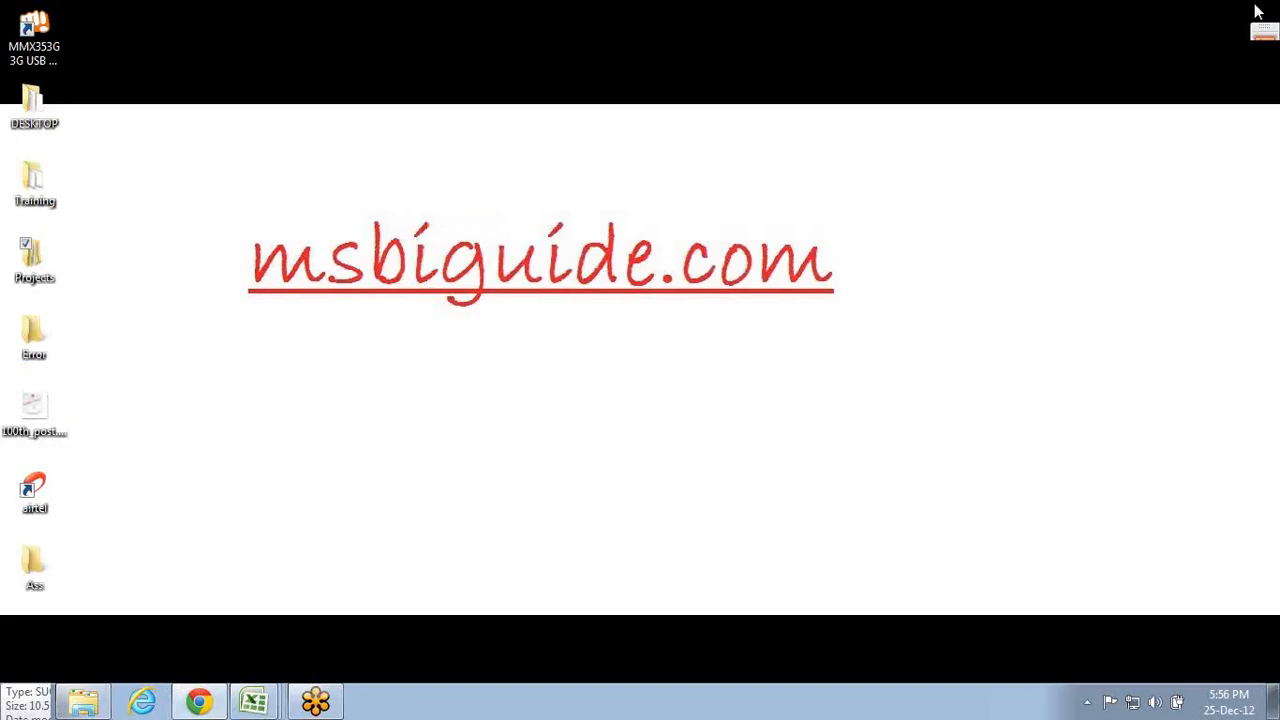
double_click(60, 256)
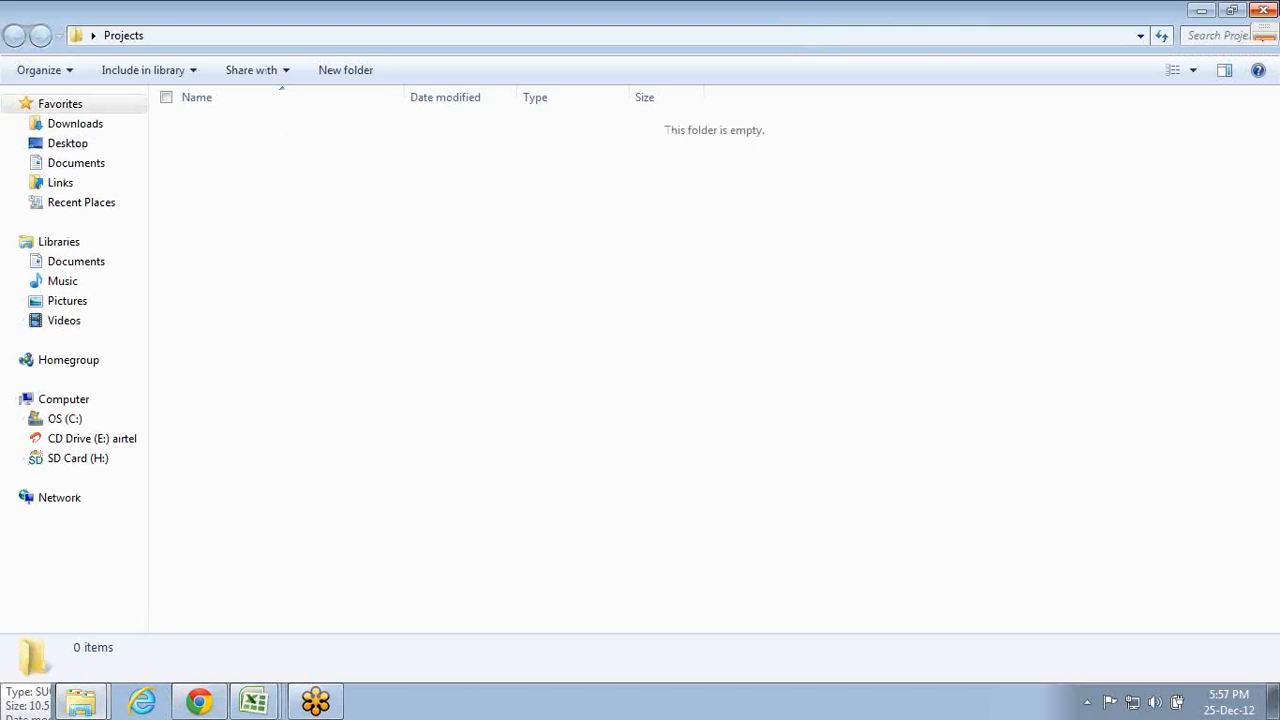
click(1266, 10)
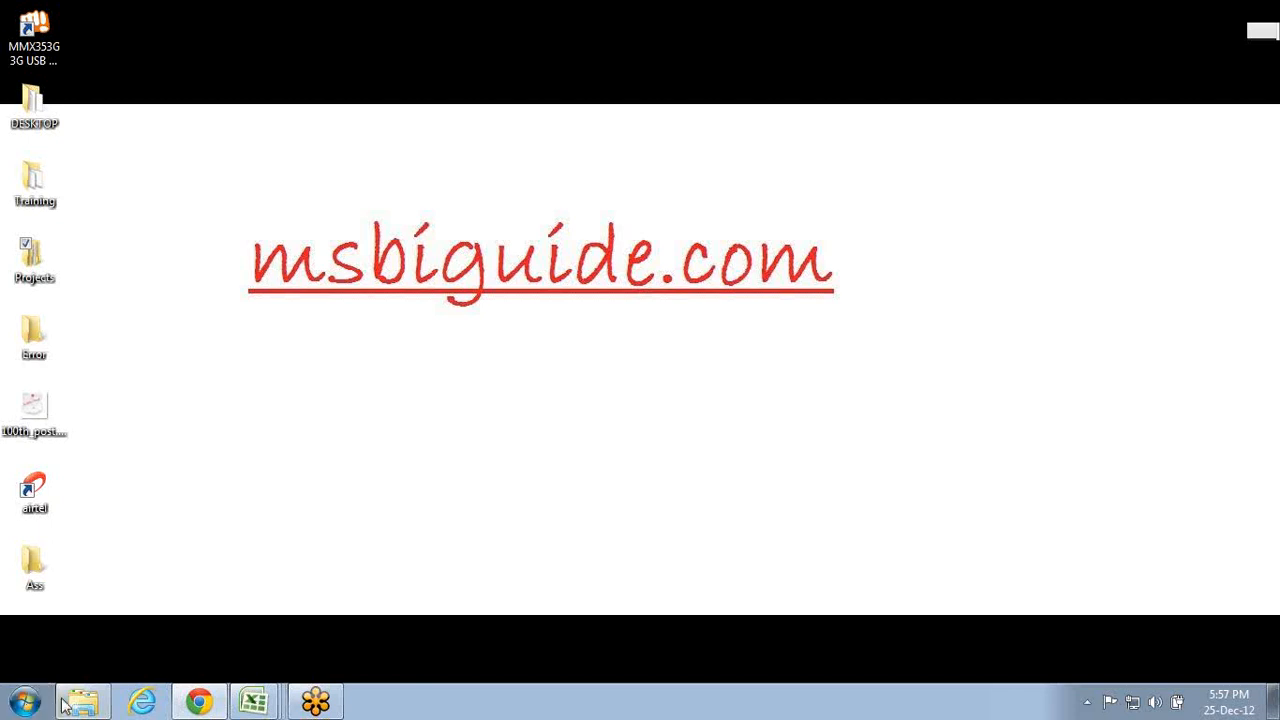
- Start SQL Server Management Studio and connect to Analysis Services on localhost
click(24, 703)
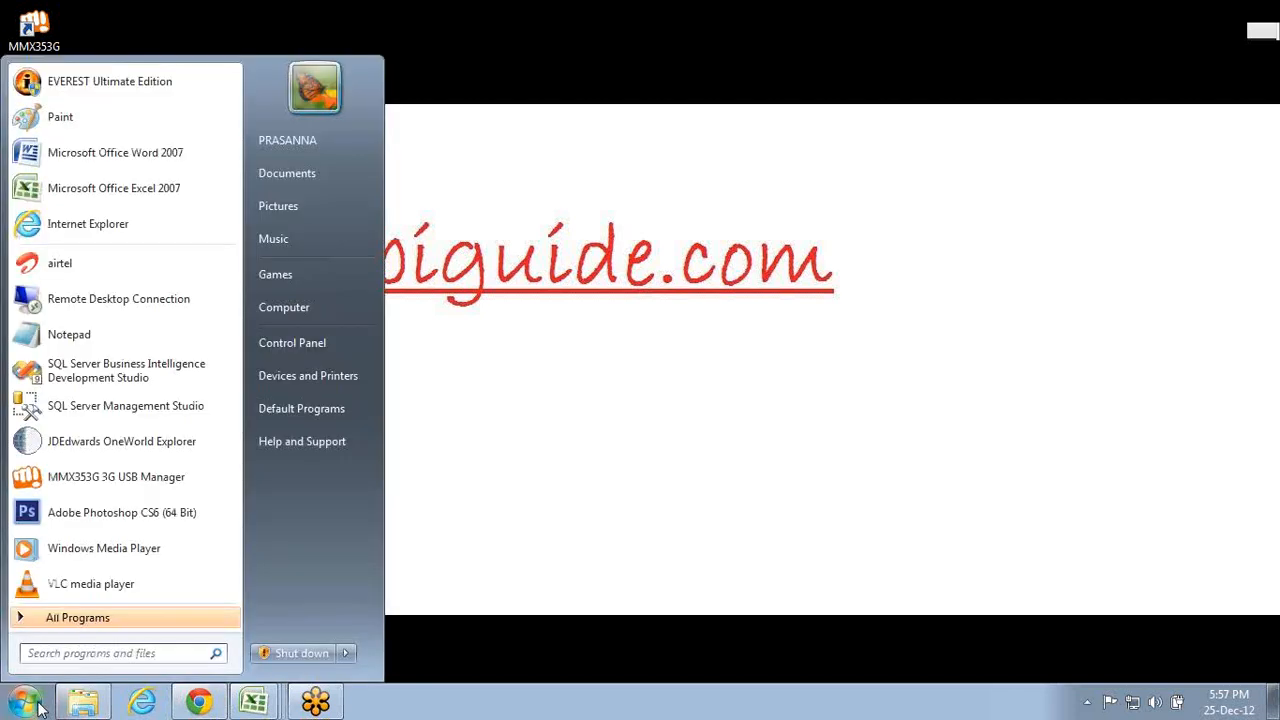
click(136, 407)
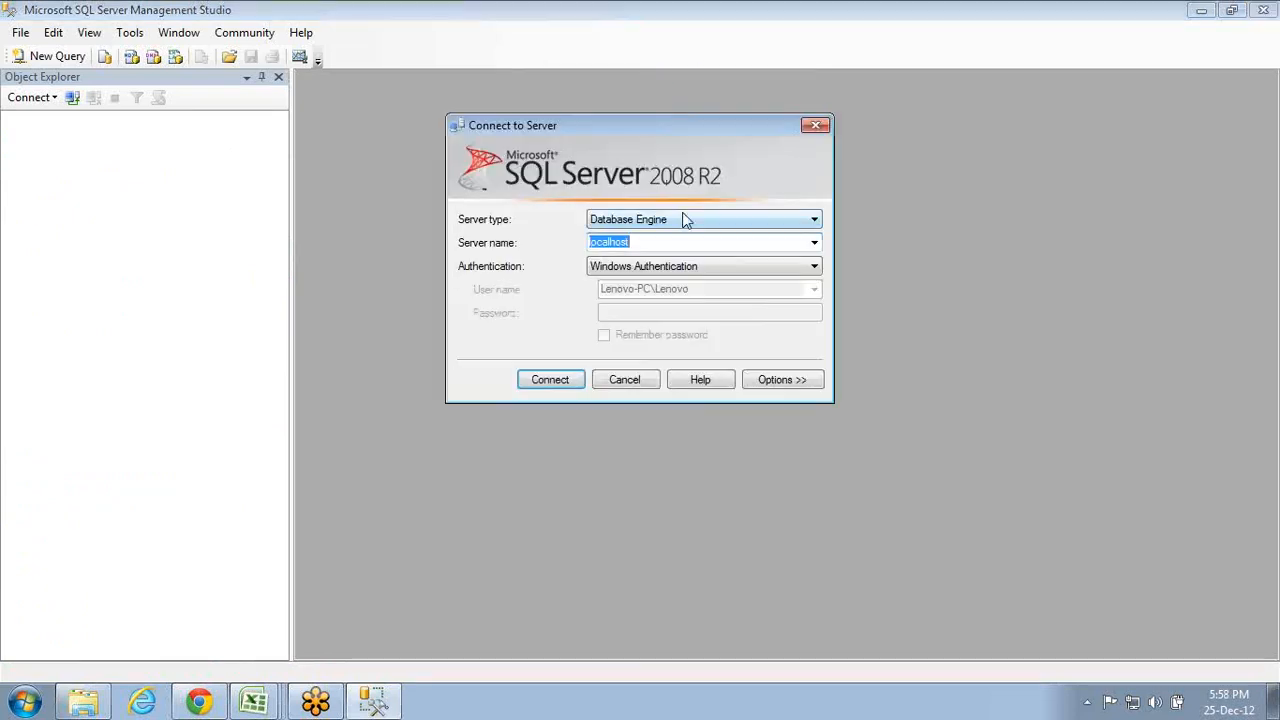
click(684, 220)
click(621, 247)
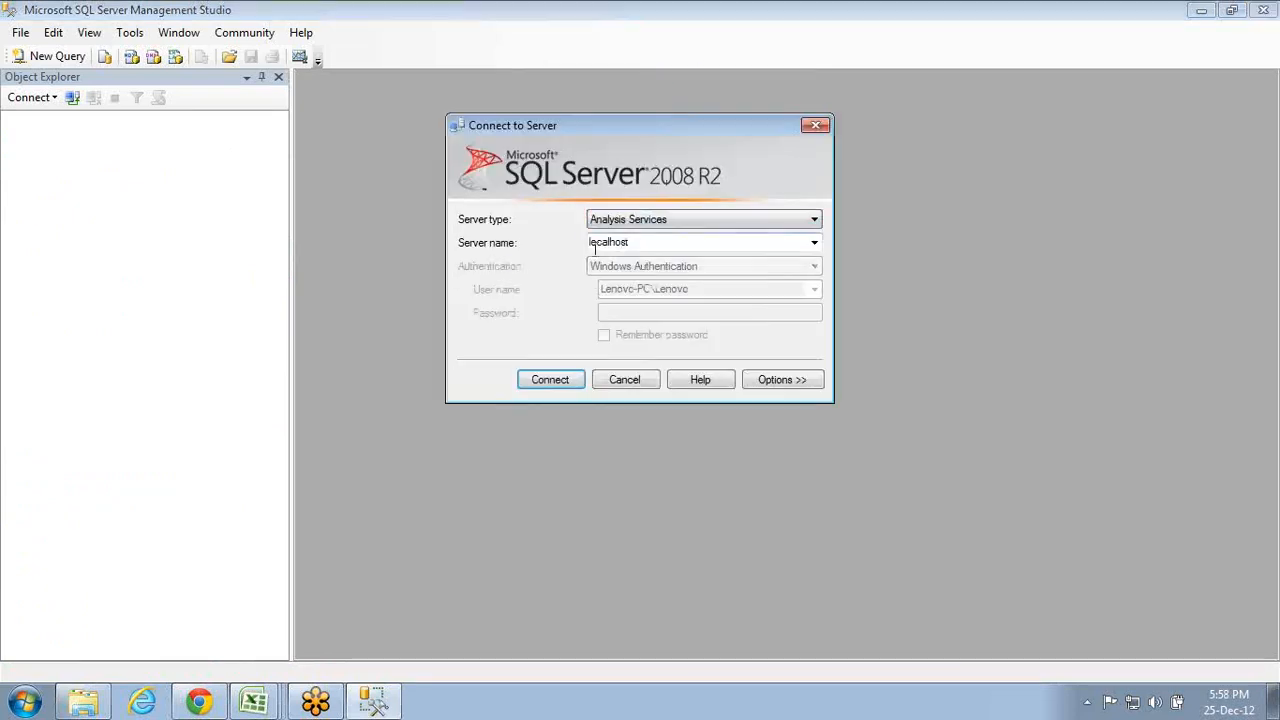
click(545, 378)
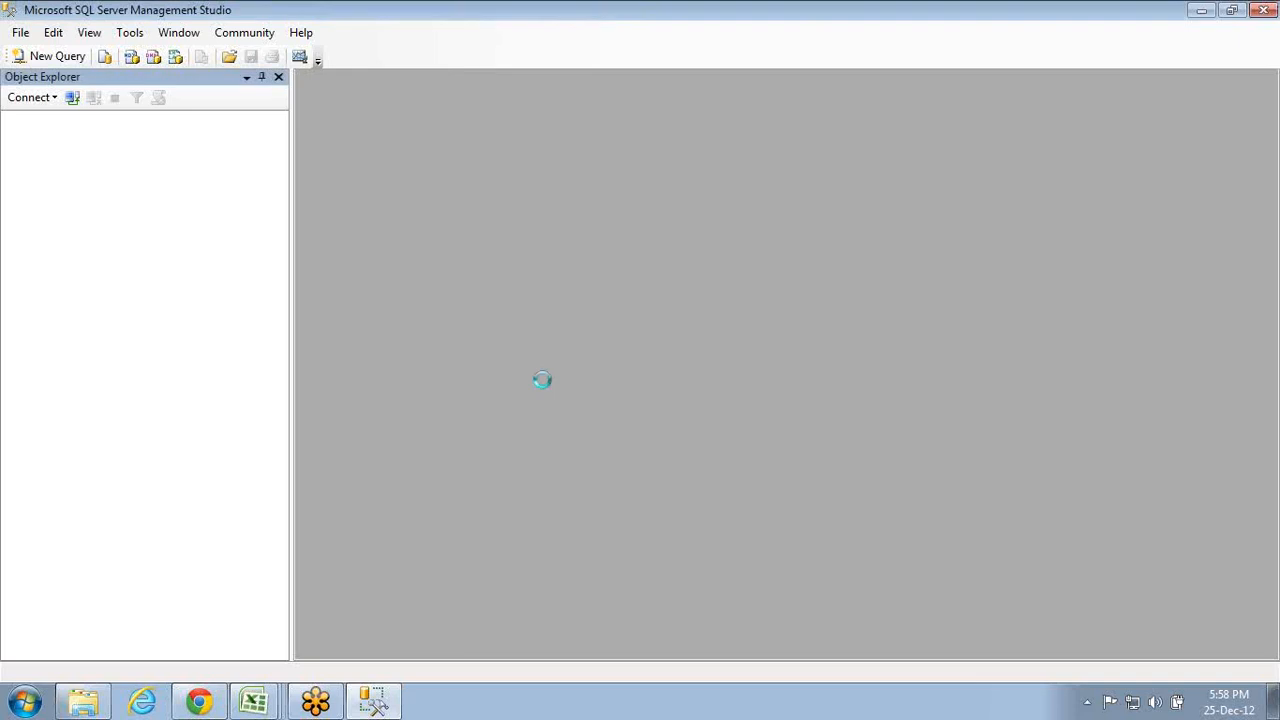
- Examine the deployed MSBI database's data source, data source view, cube measure groups and dimensions, including the commands for Product Test
click(31, 138)
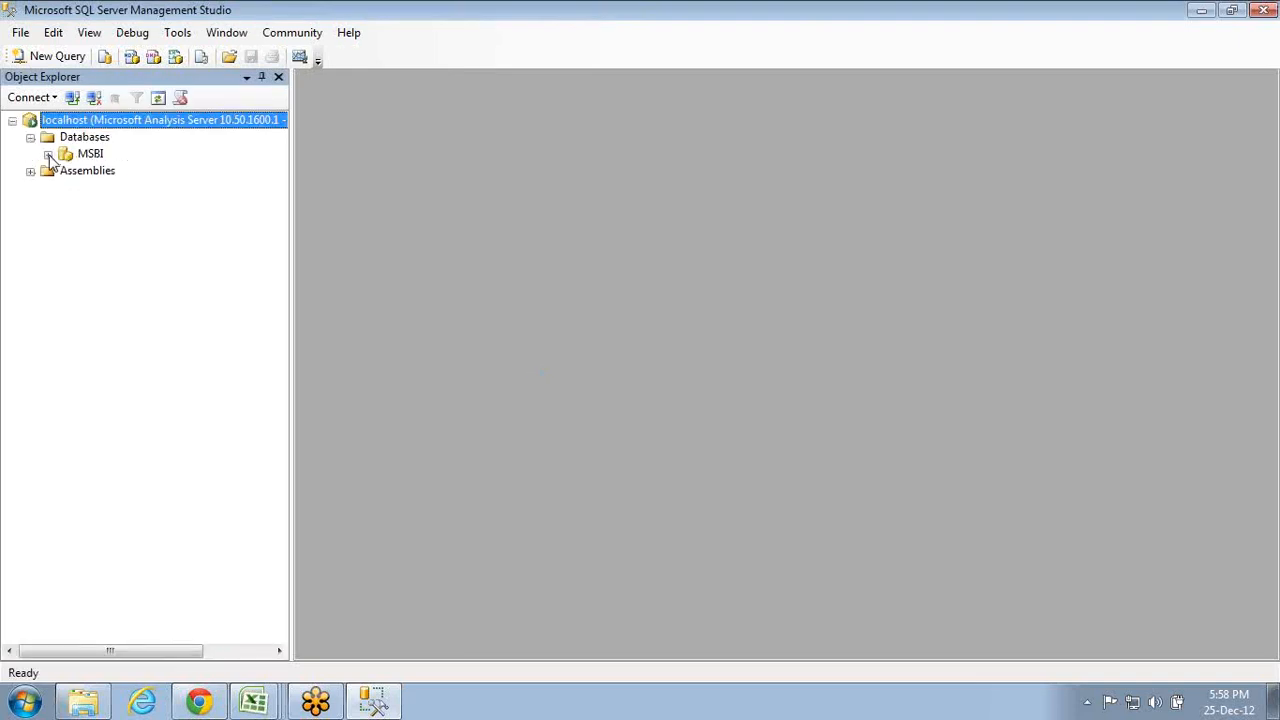
click(48, 155)
click(66, 171)
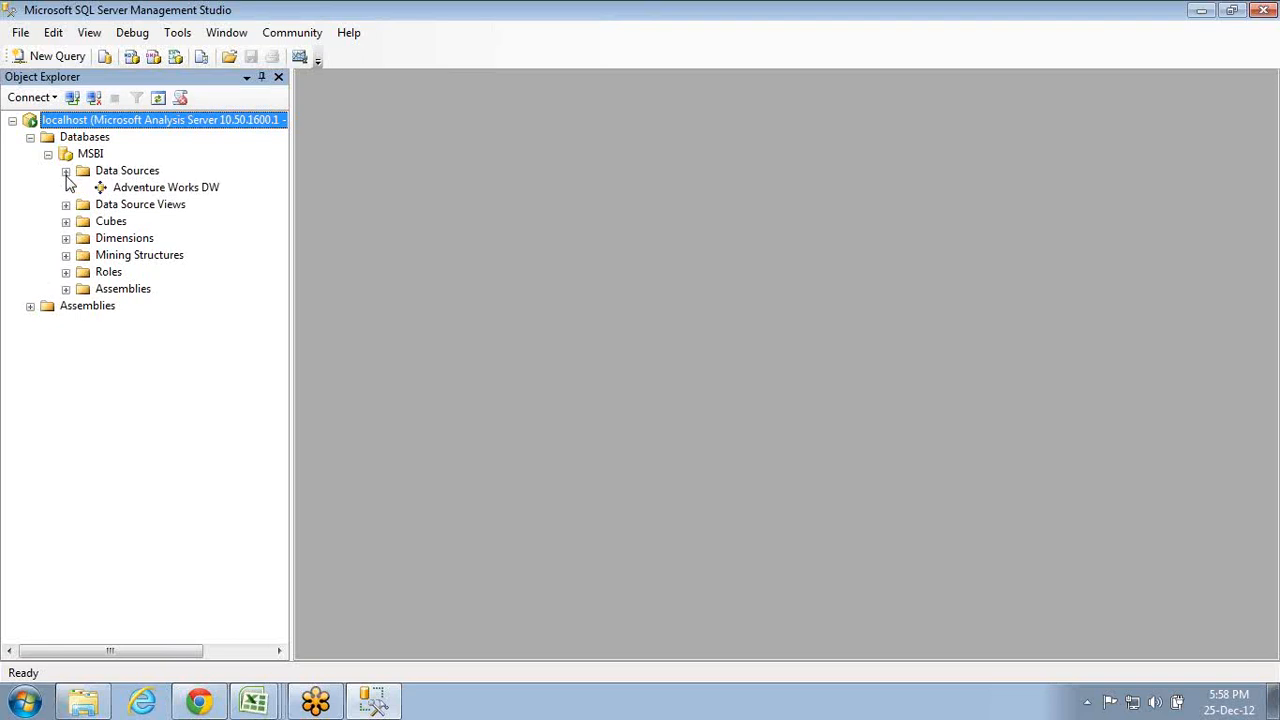
click(140, 189)
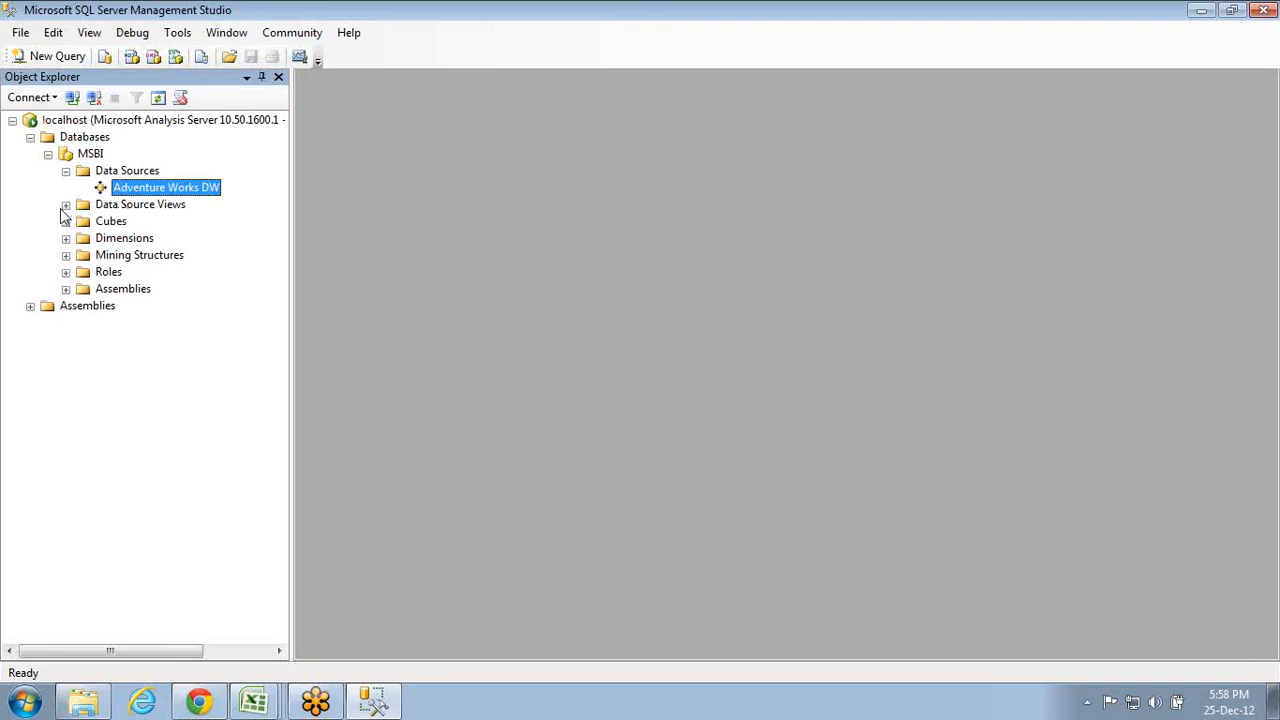
click(66, 205)
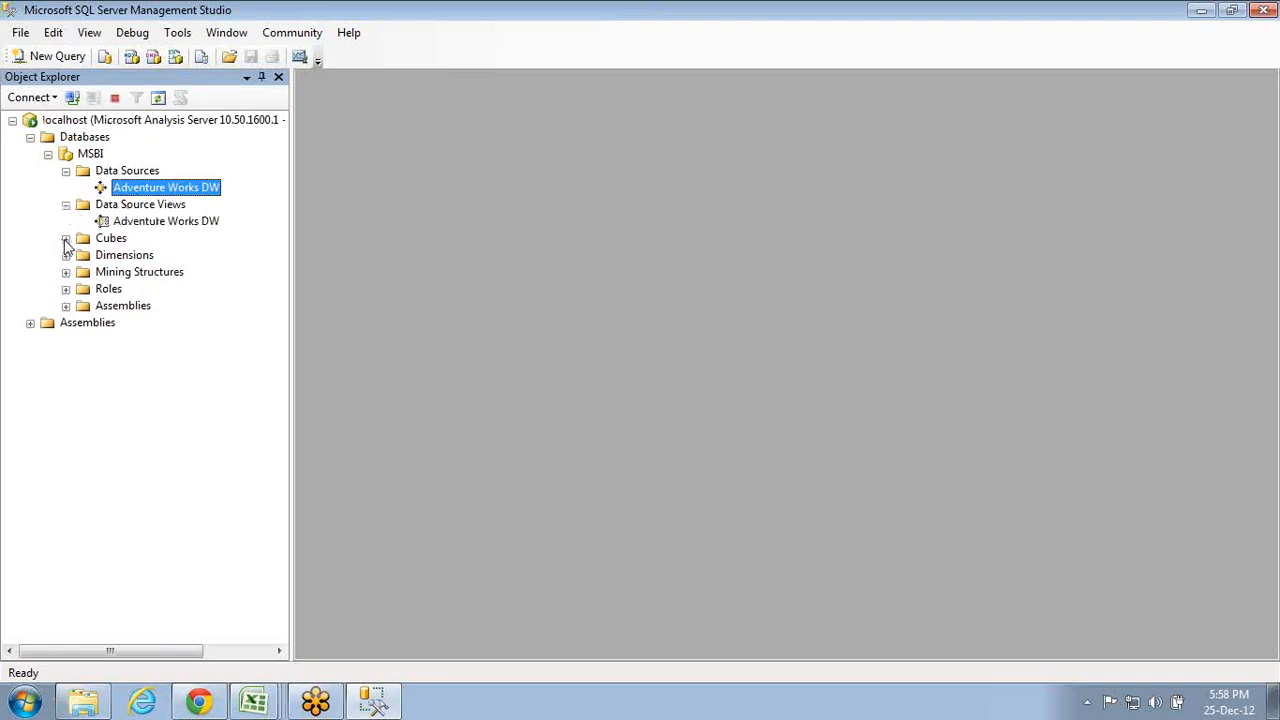
click(66, 239)
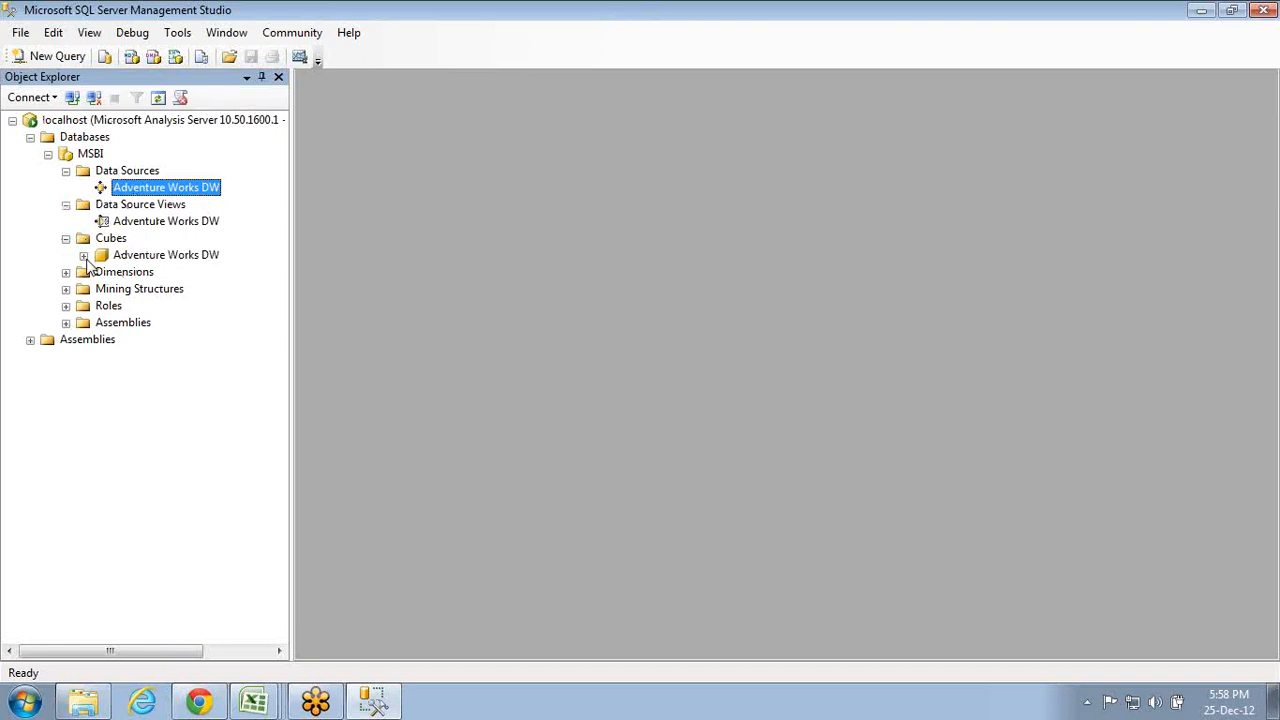
click(83, 255)
click(101, 272)
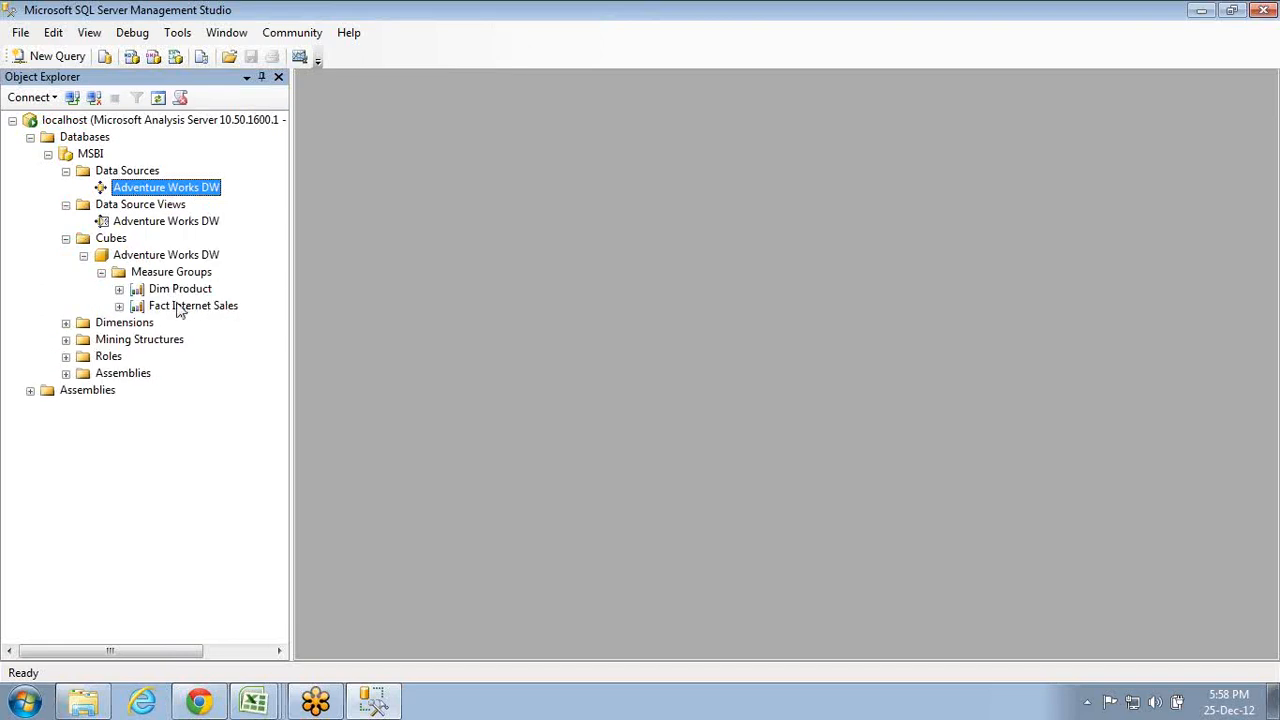
click(66, 323)
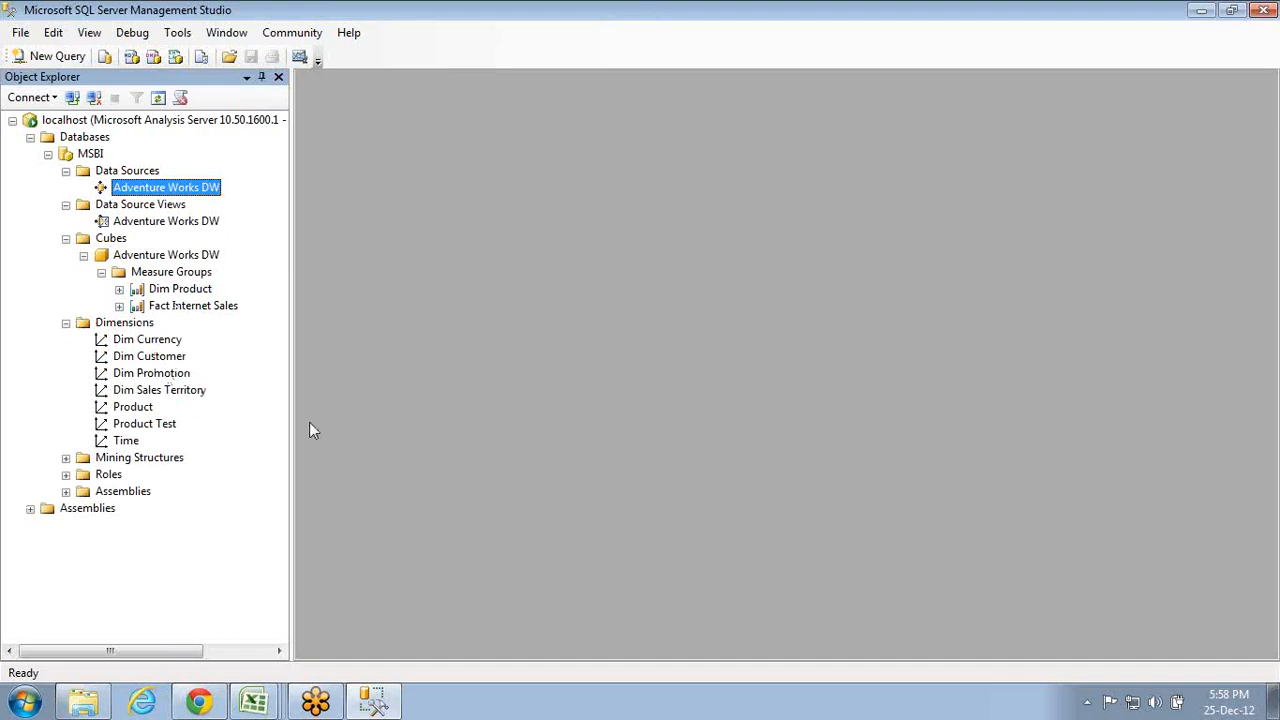
click(158, 428)
right_click(157, 427)
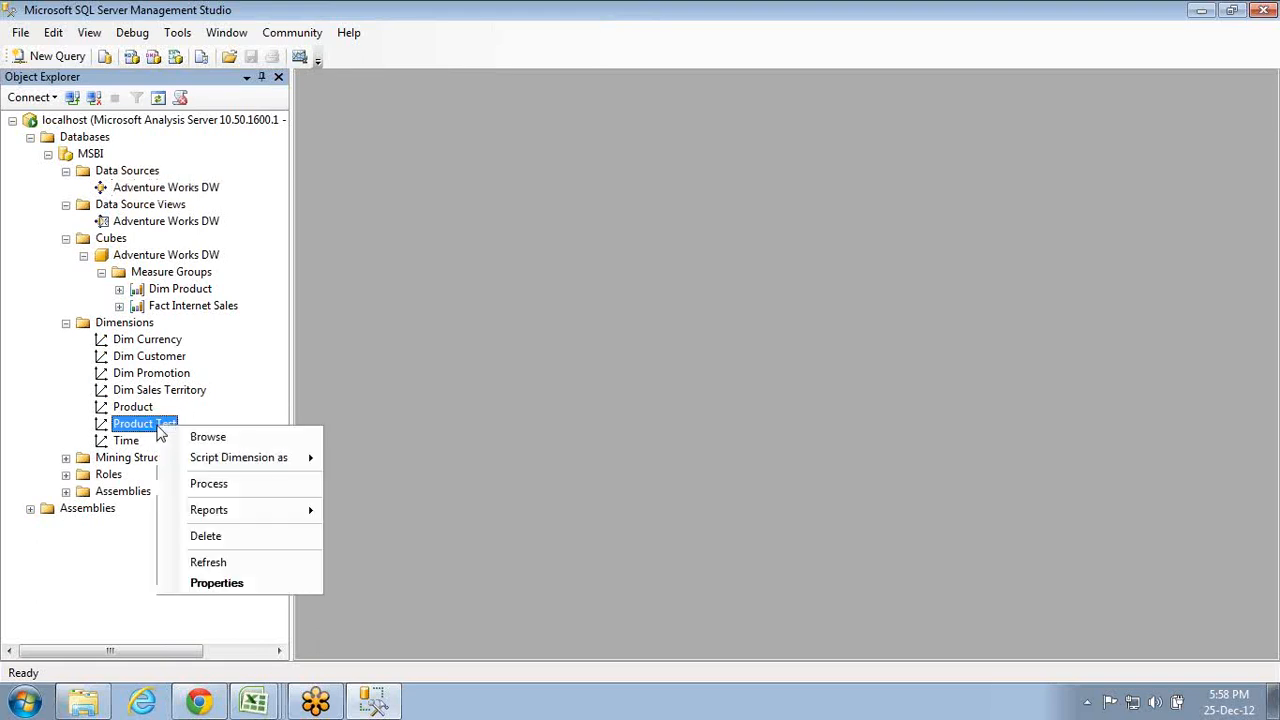
key(Escape)
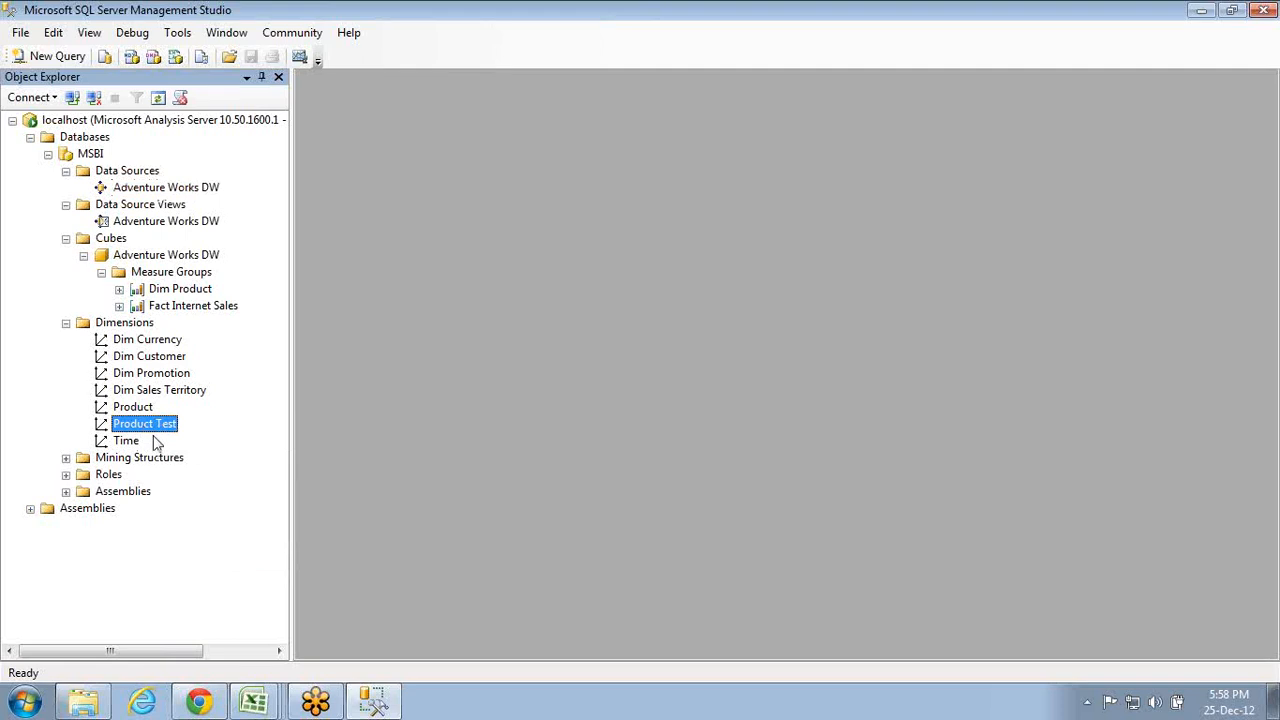
- Start SQL Server Business Intelligence Development Studio
click(25, 702)
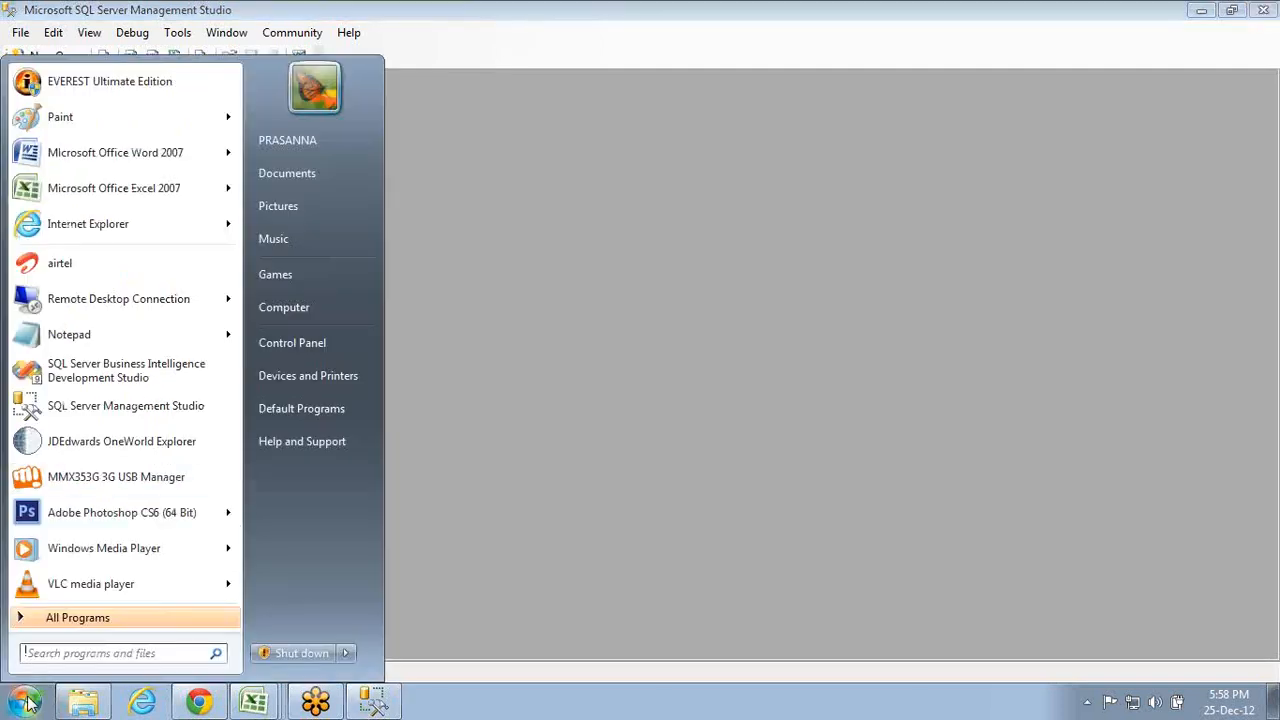
click(95, 388)
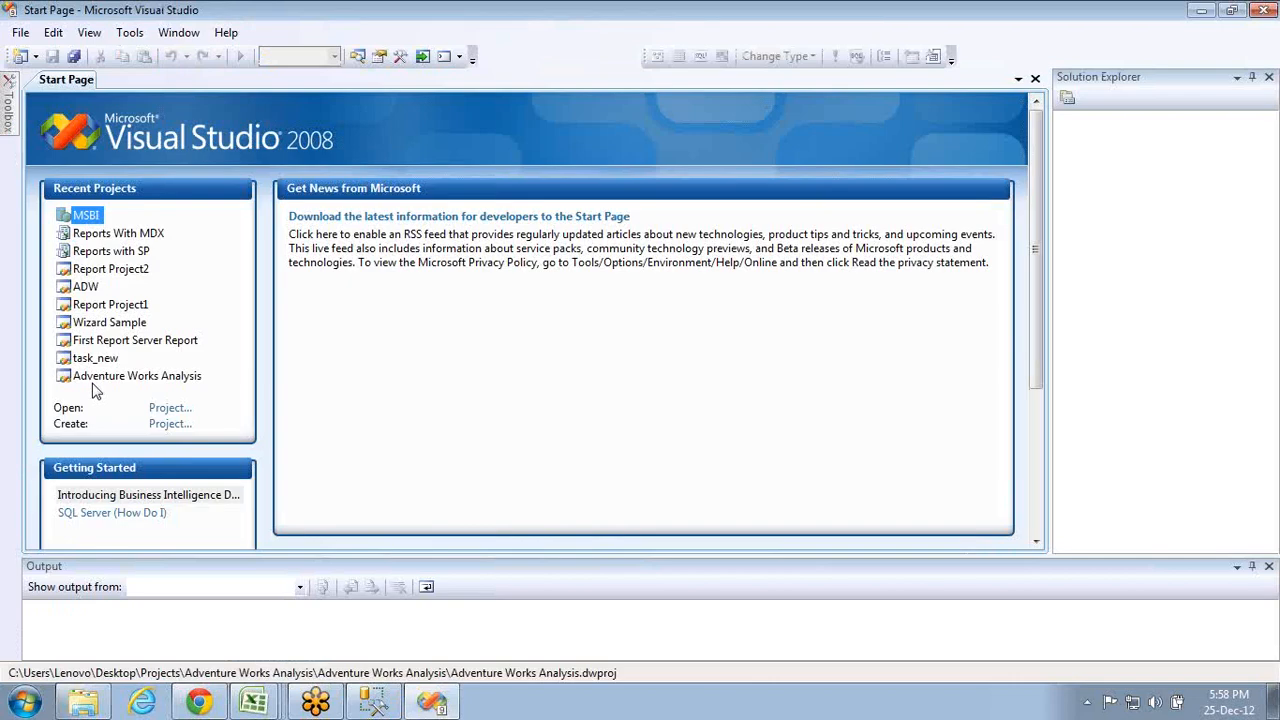
click(21, 35)
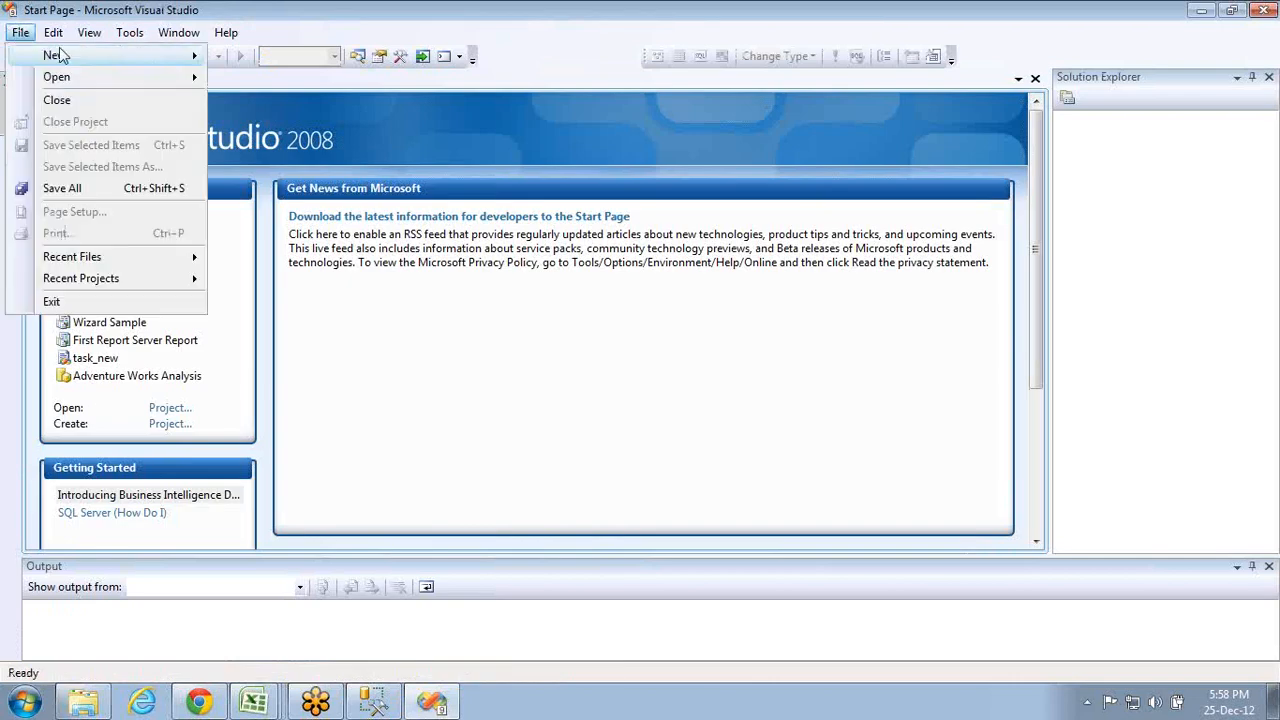
mouse_move(52, 55)
mouse_move(65, 79)
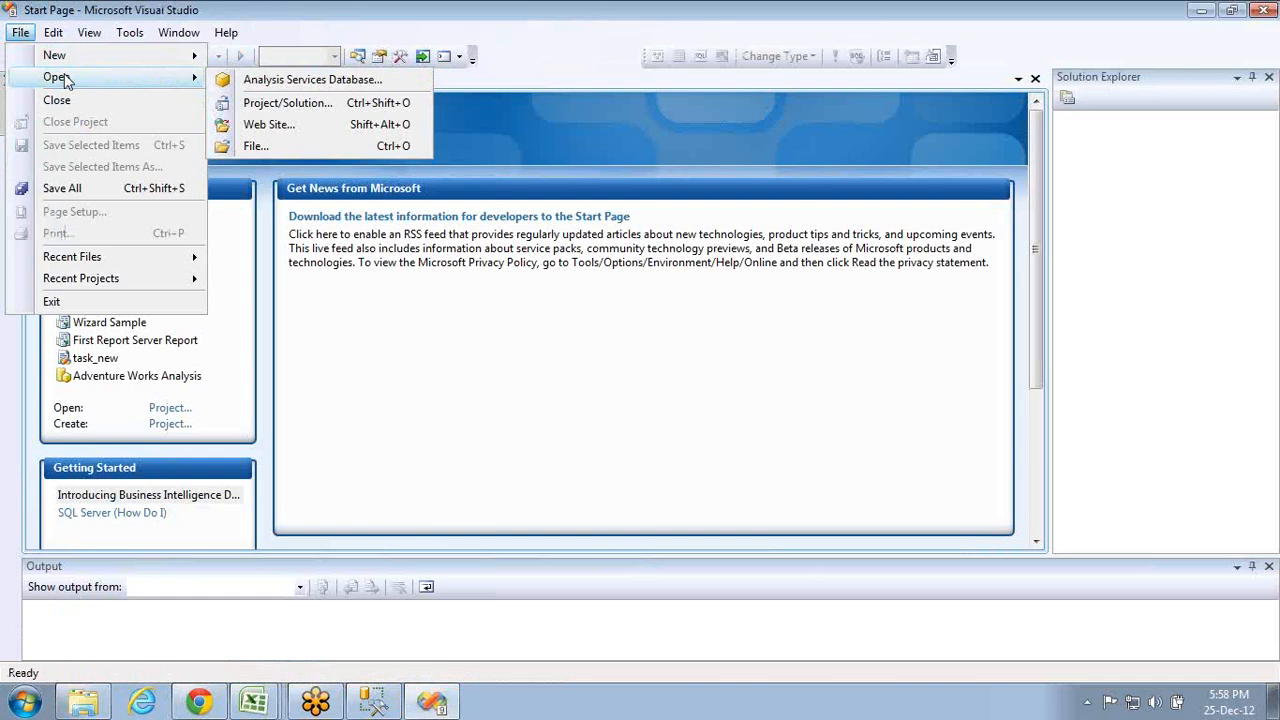
click(257, 106)
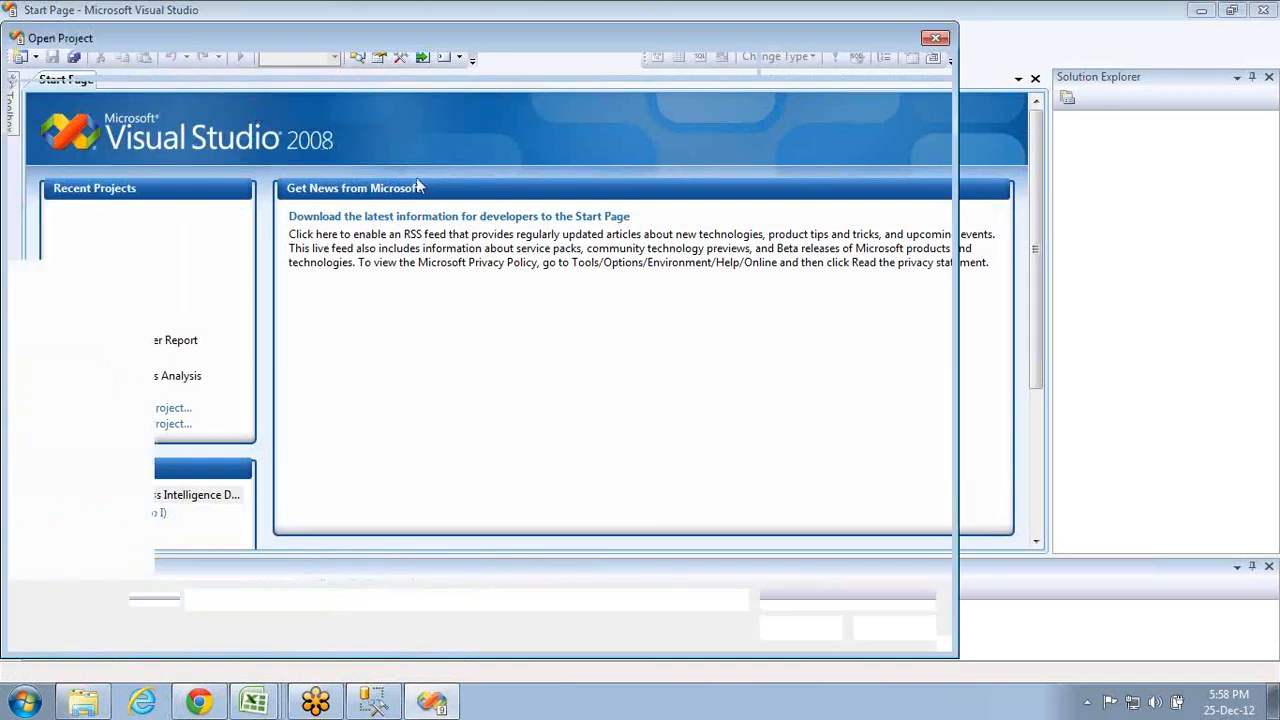
click(935, 40)
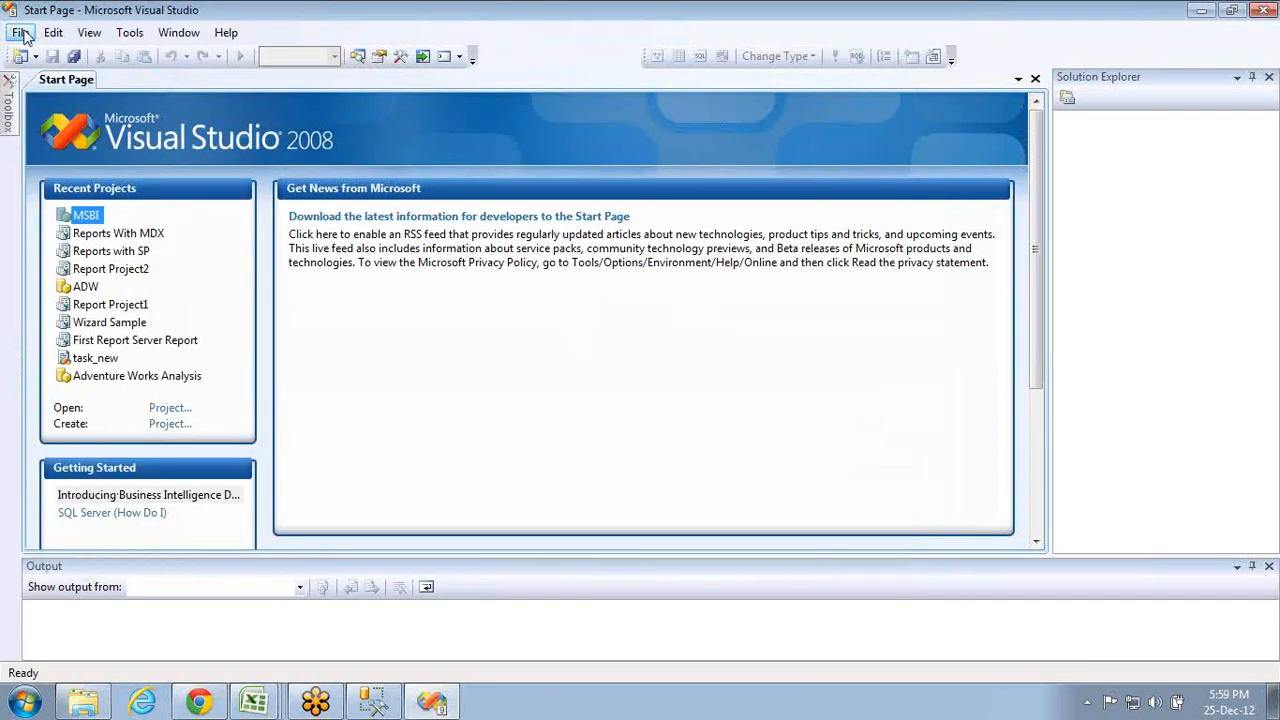
- Open the existing Analysis Services database MSBI from the localhost server in online mode
click(22, 34)
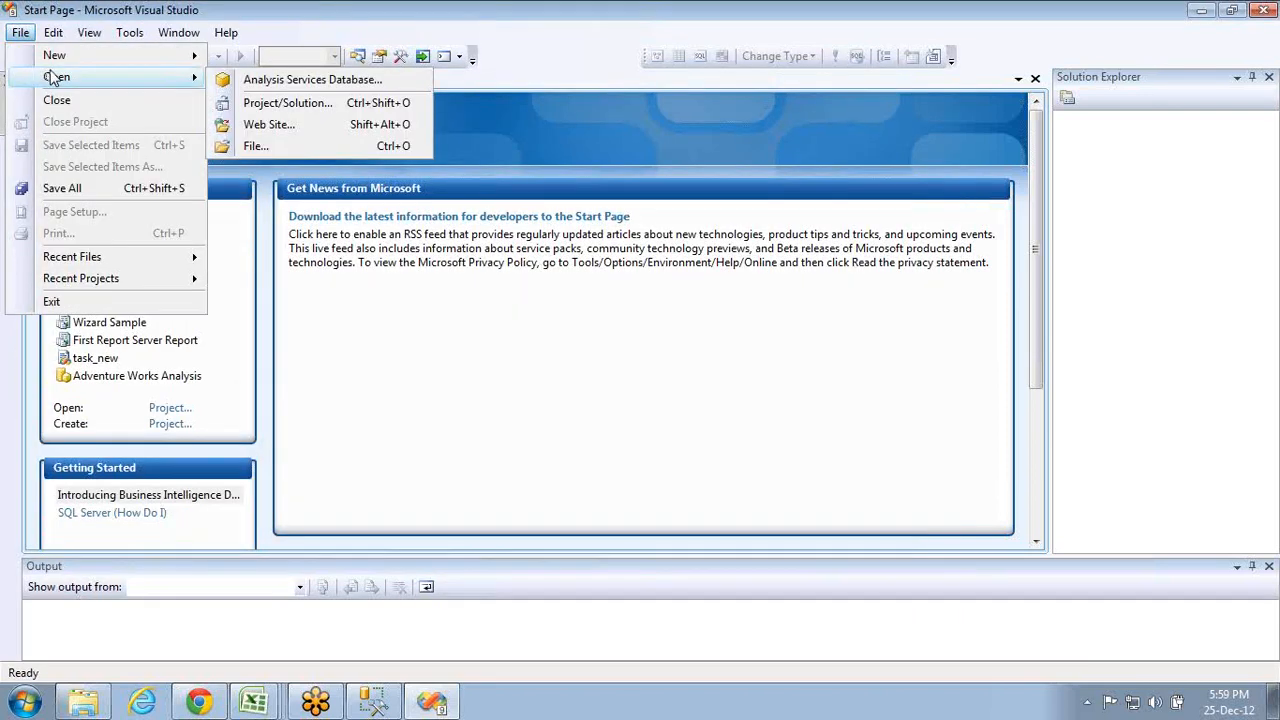
click(259, 81)
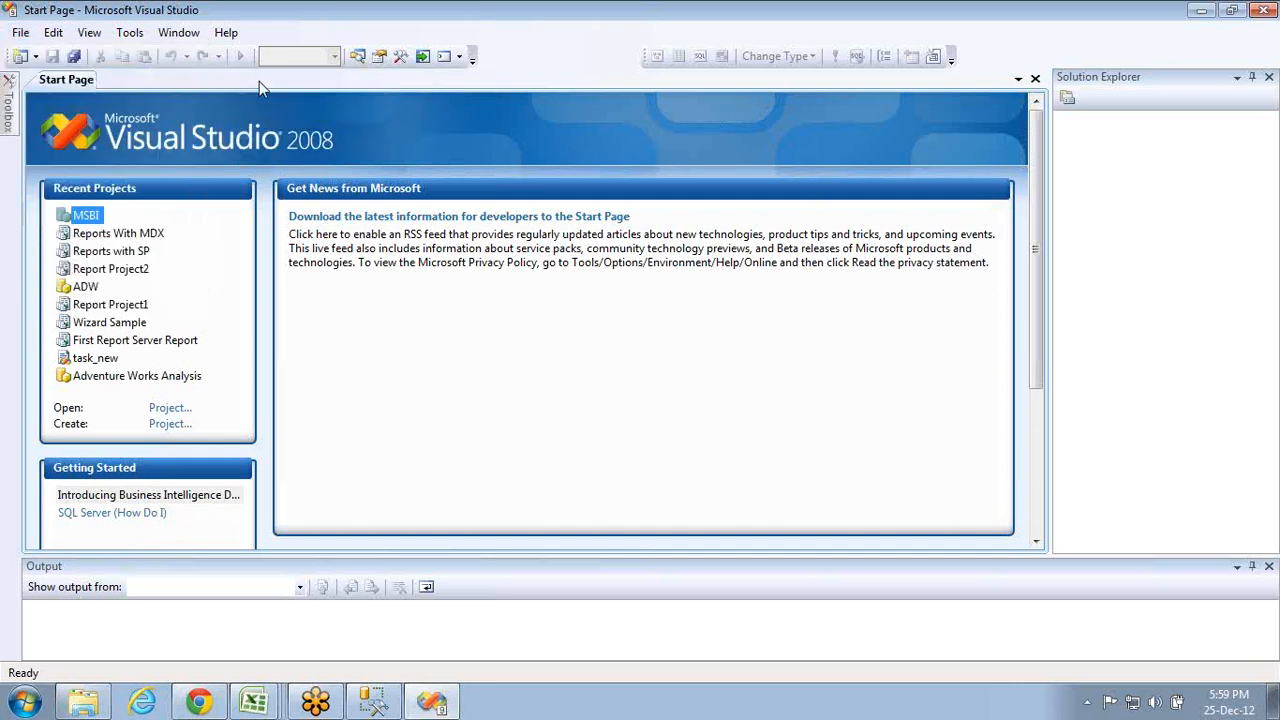
click(596, 168)
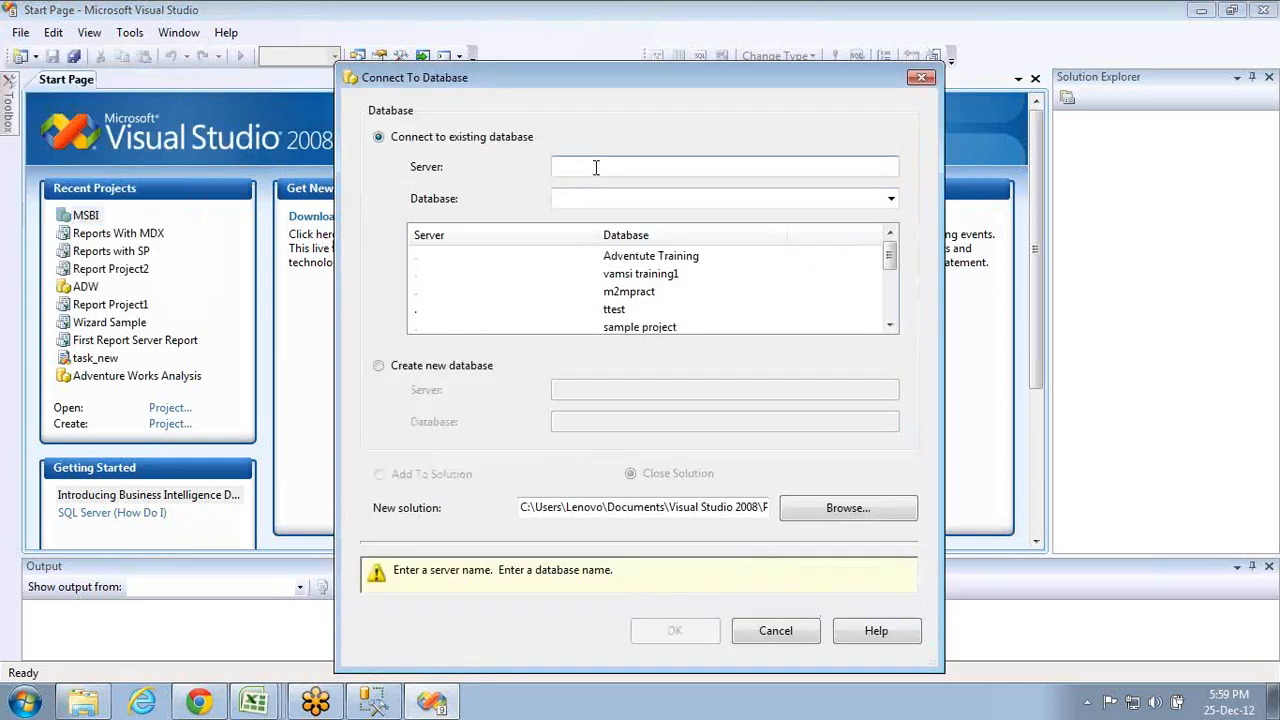
text(loca)
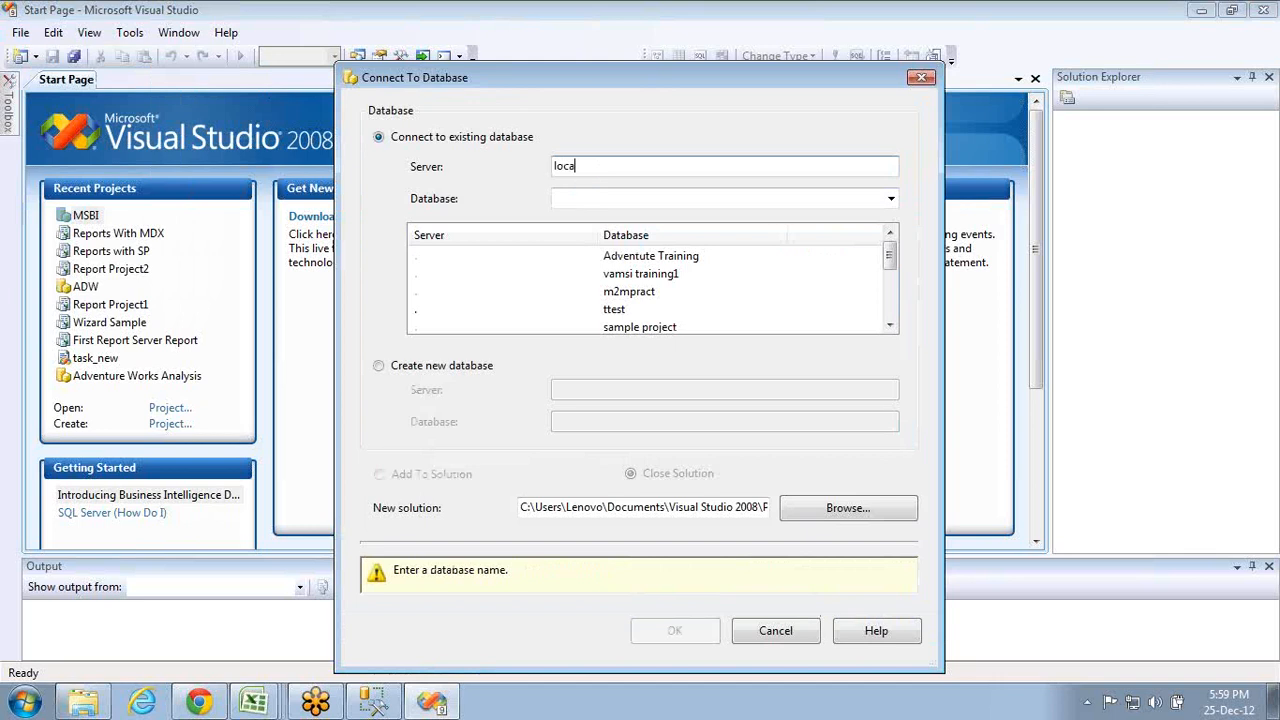
text(lhost)
click(891, 200)
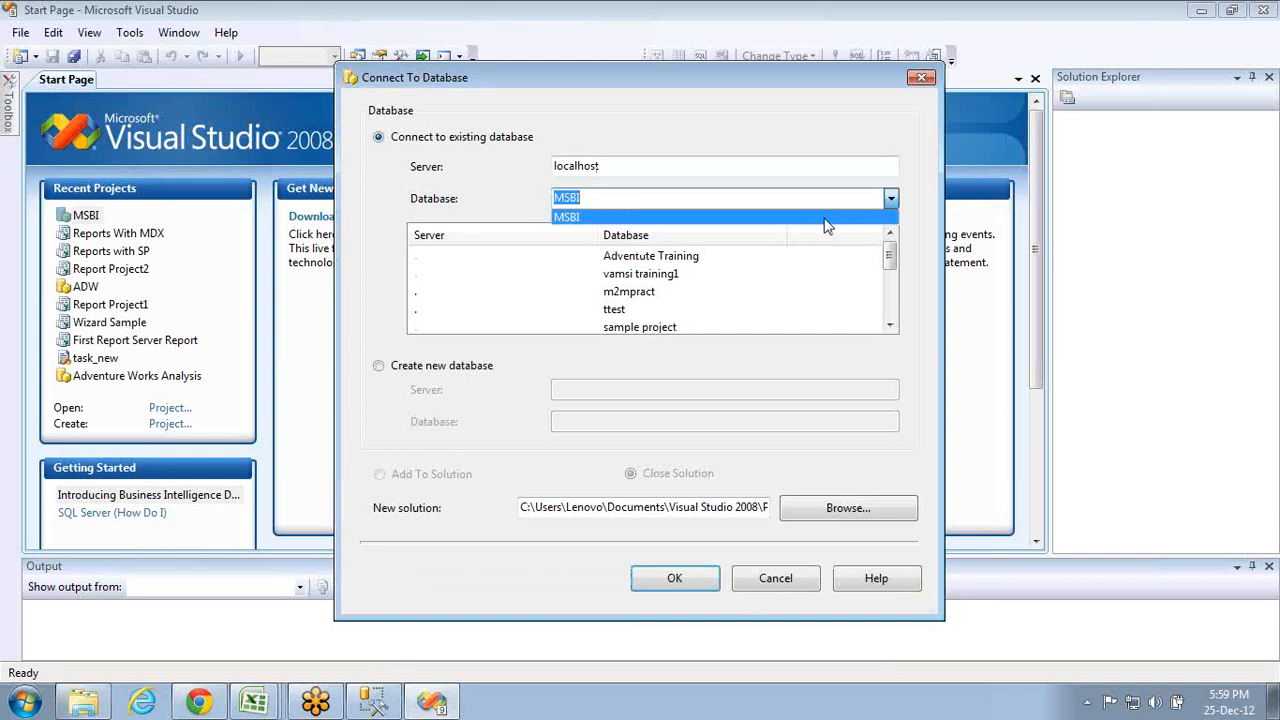
click(826, 222)
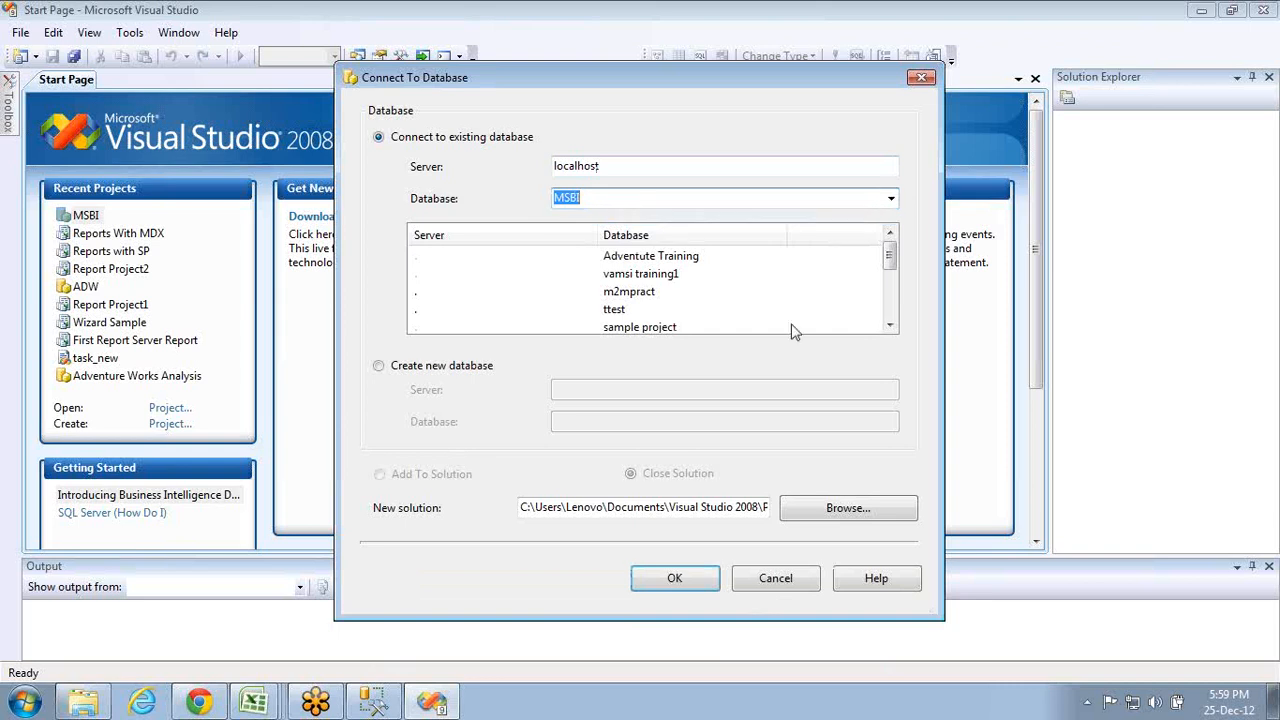
click(703, 586)
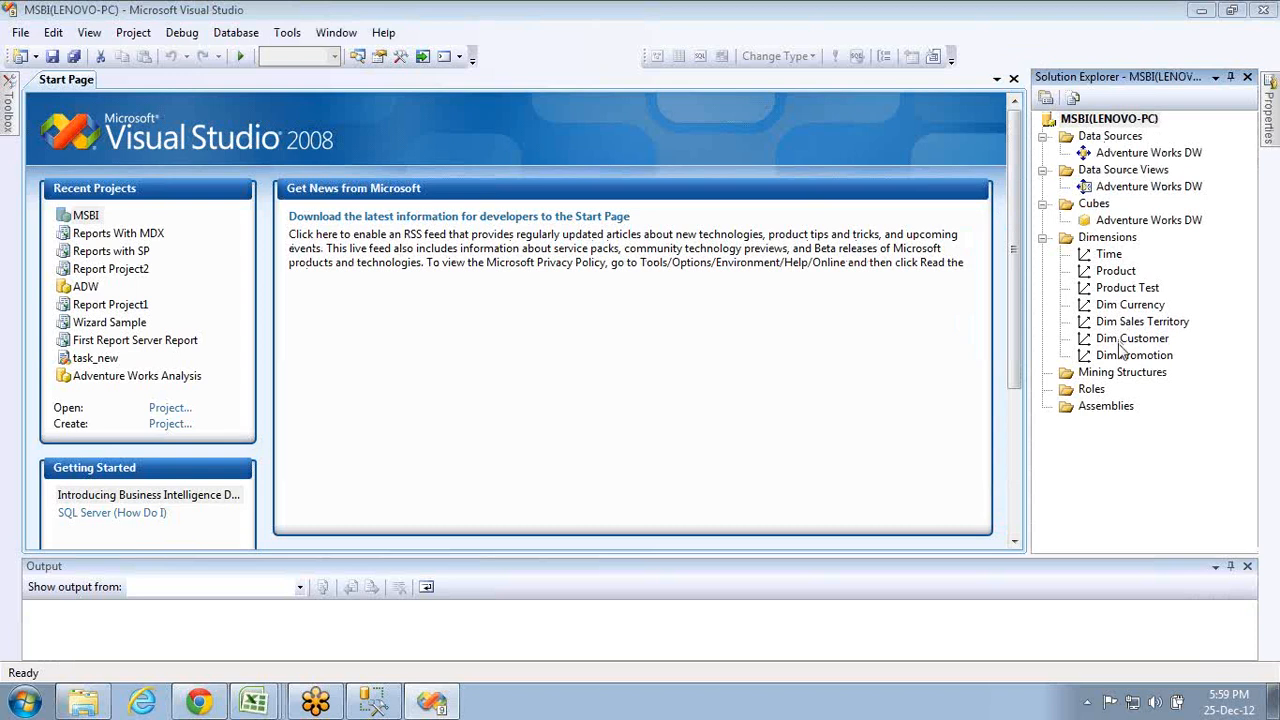
- Open the Product Test dimension and delete its attributes from English Description through List Price, confirming the deletion
double_click(1127, 288)
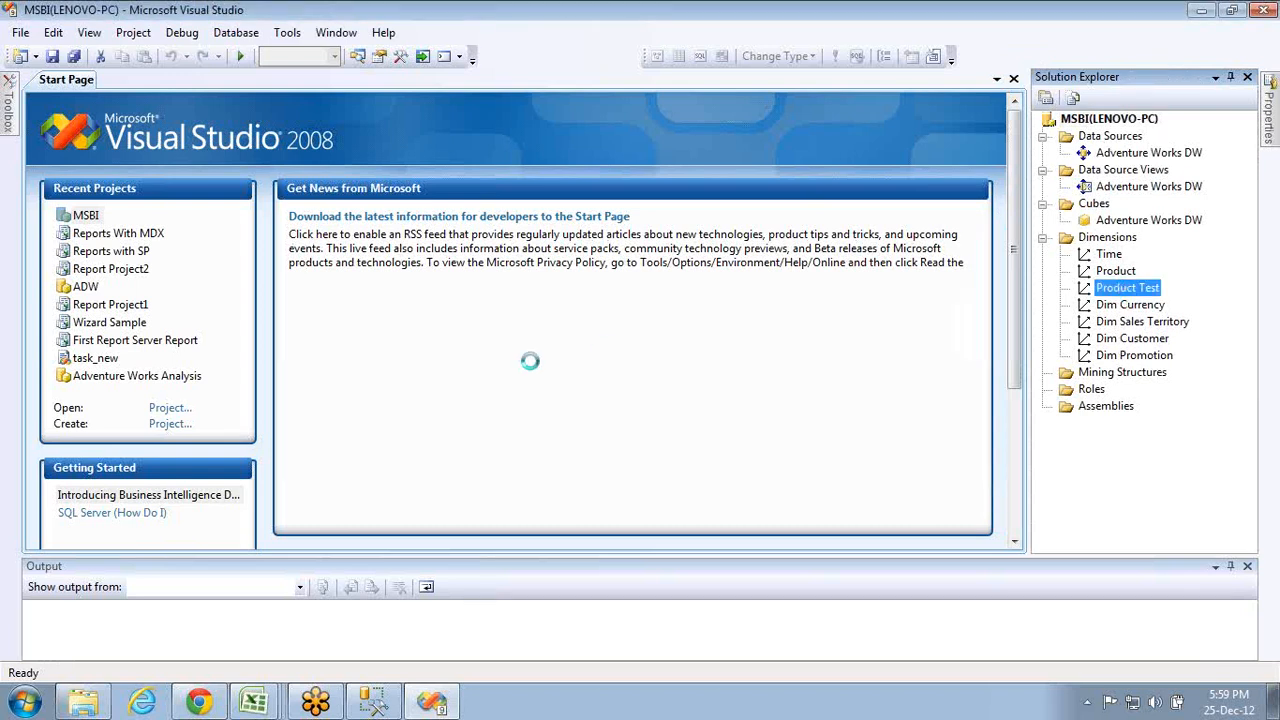
click(116, 303)
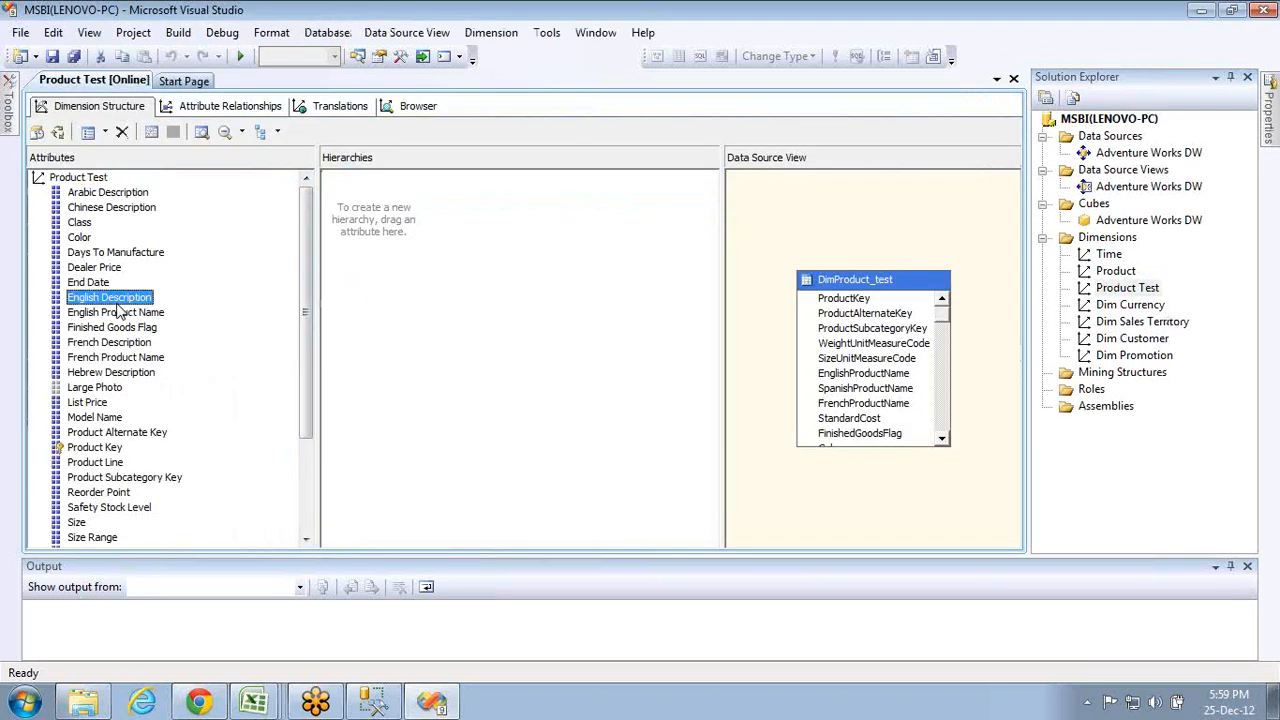
key(shift+Down)
key(shift+Down)
key(shift+Down)
key(shift+Down)
key(shift+Down)
key(shift+Down)
key(shift+Down)
key(shift+Down)
key(shift+Down)
key(shift+Down)
key(shift+Down)
key(shift+Down)
key(shift+Down)
key(shift+Down)
key(shift+Down)
key(shift+Down)
key(shift+Down)
key(shift+Down)
key(shift+Down)
key(shift+Down)
key(shift+Down)
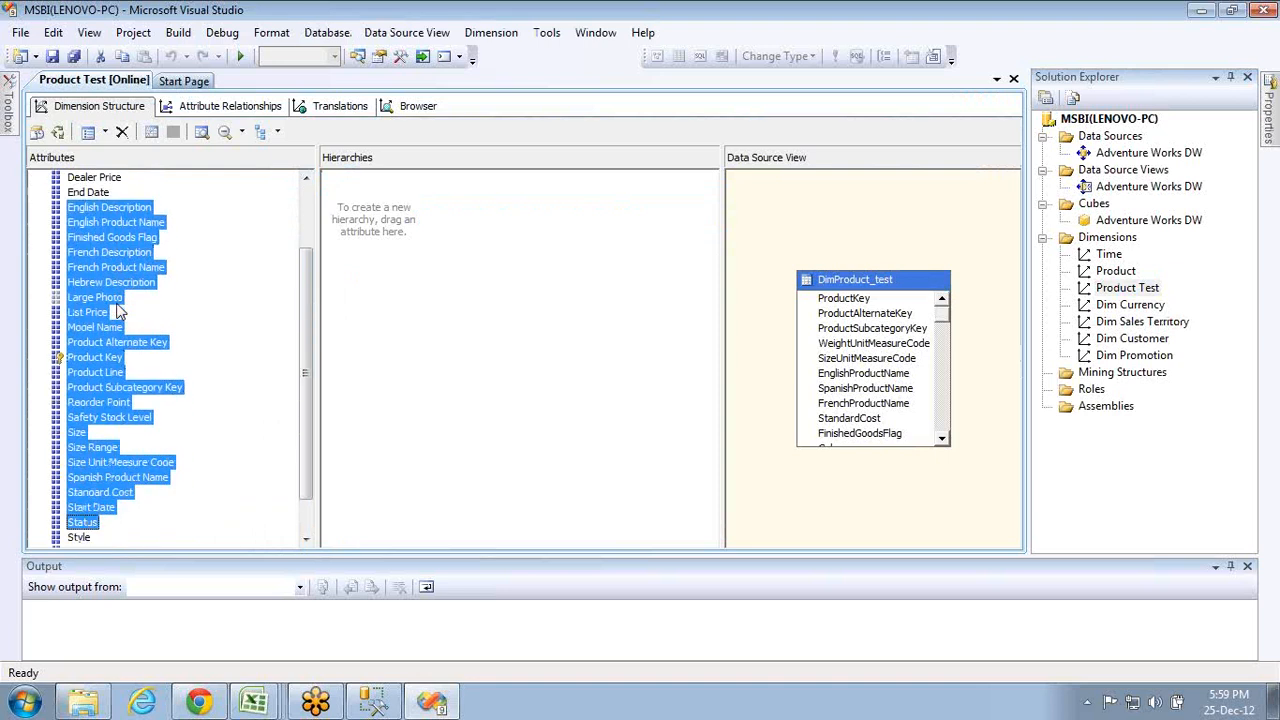
key(shift+Up)
key(shift+Up)
key(shift+Up)
key(shift+Up)
key(shift+Up)
key(shift+Up)
key(shift+Up)
key(shift+Up)
key(shift+Up)
key(shift+Up)
key(shift+Up)
key(shift+Up)
key(shift+Up)
key(shift+Up)
key(Delete)
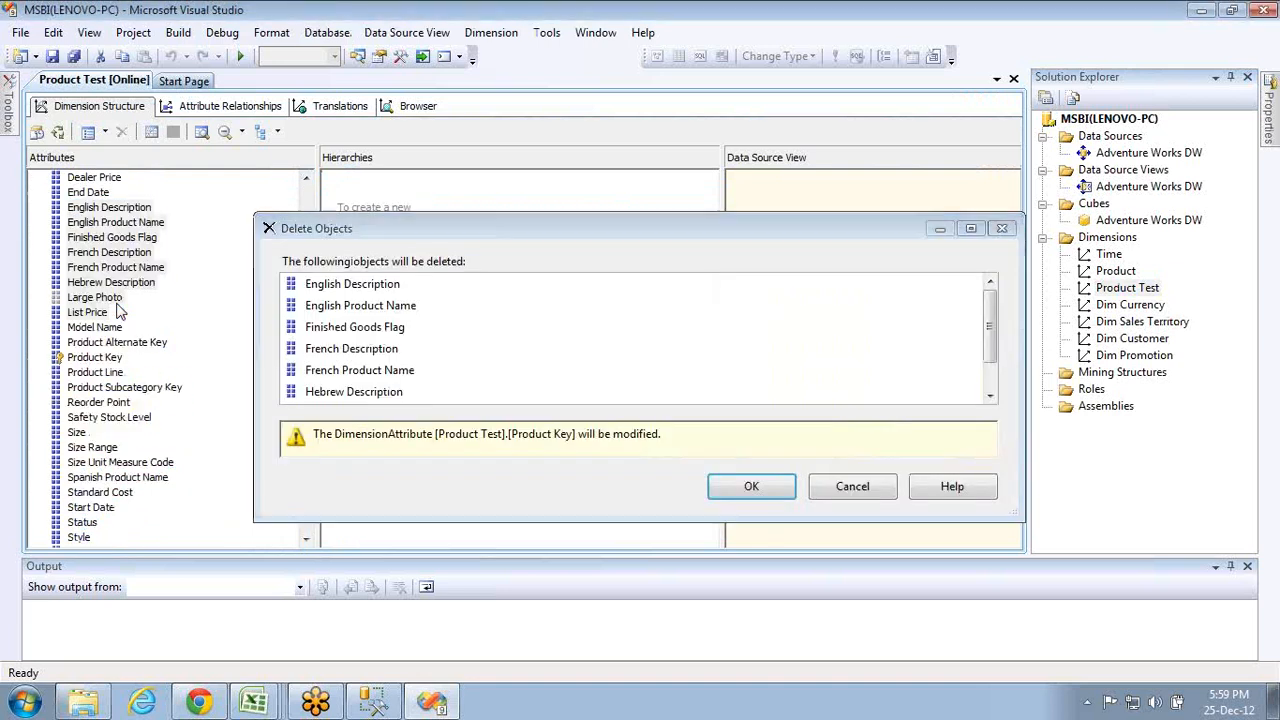
key(Return)
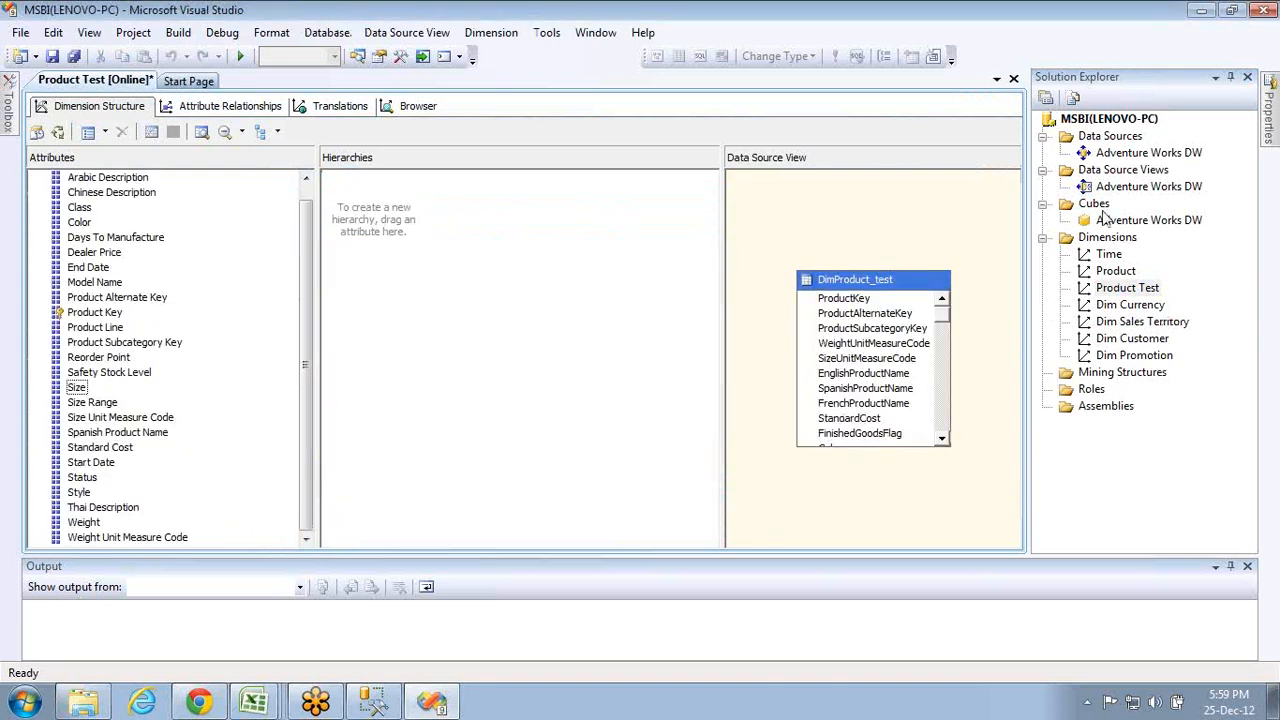
- Examine the MSBI database's commands and properties, switching to SQL Server Management Studio and back to compare it with the deployed database
right_click(1101, 126)
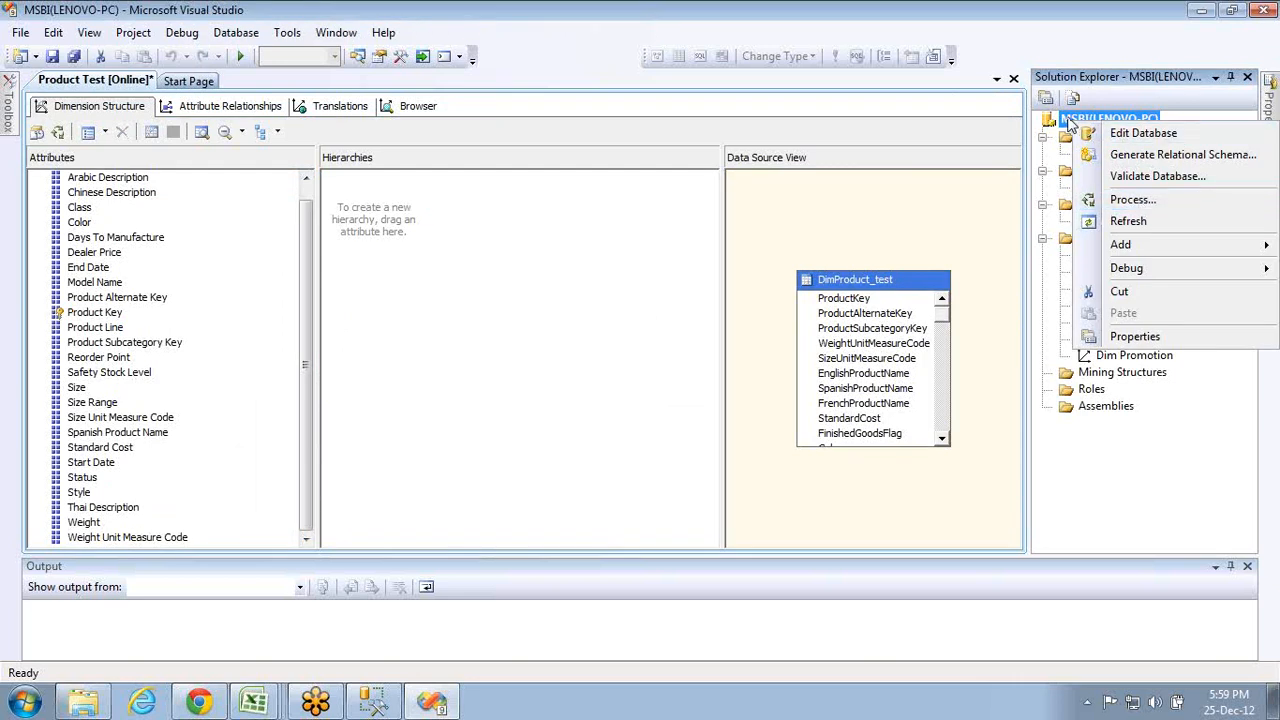
key(alt+Tab)
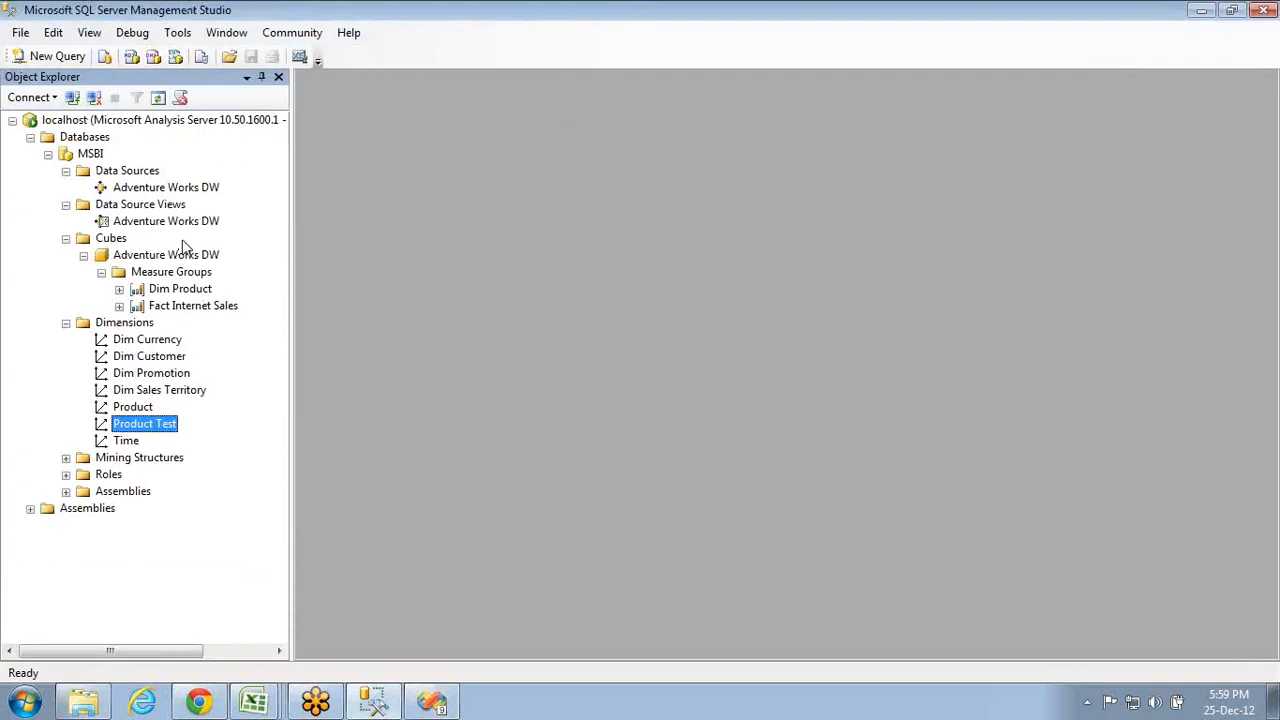
key(alt+Tab)
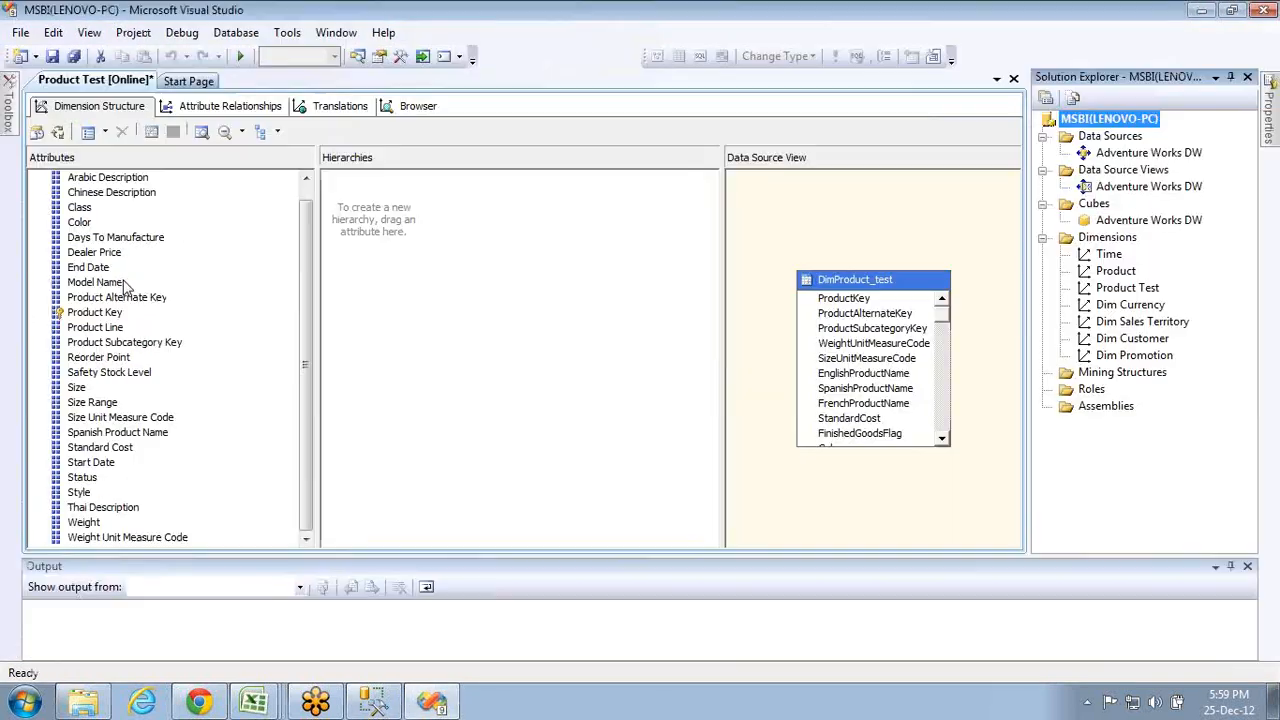
right_click(1086, 123)
click(1150, 338)
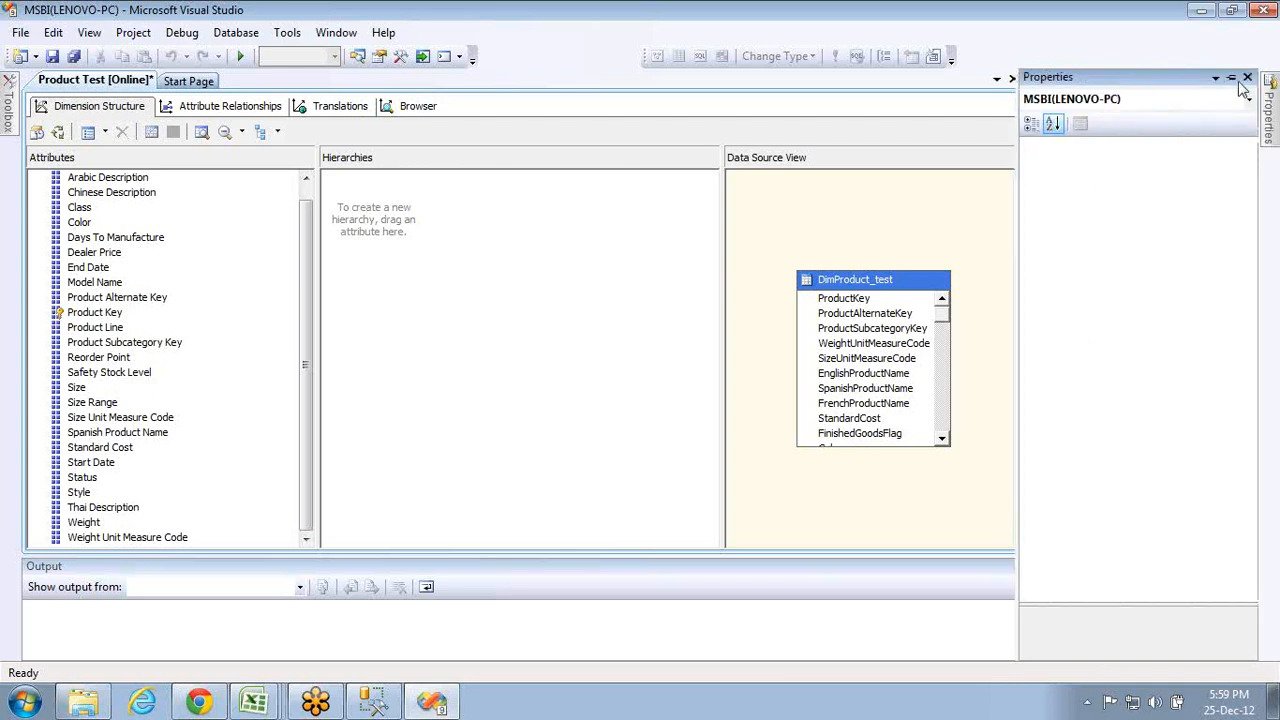
click(1247, 78)
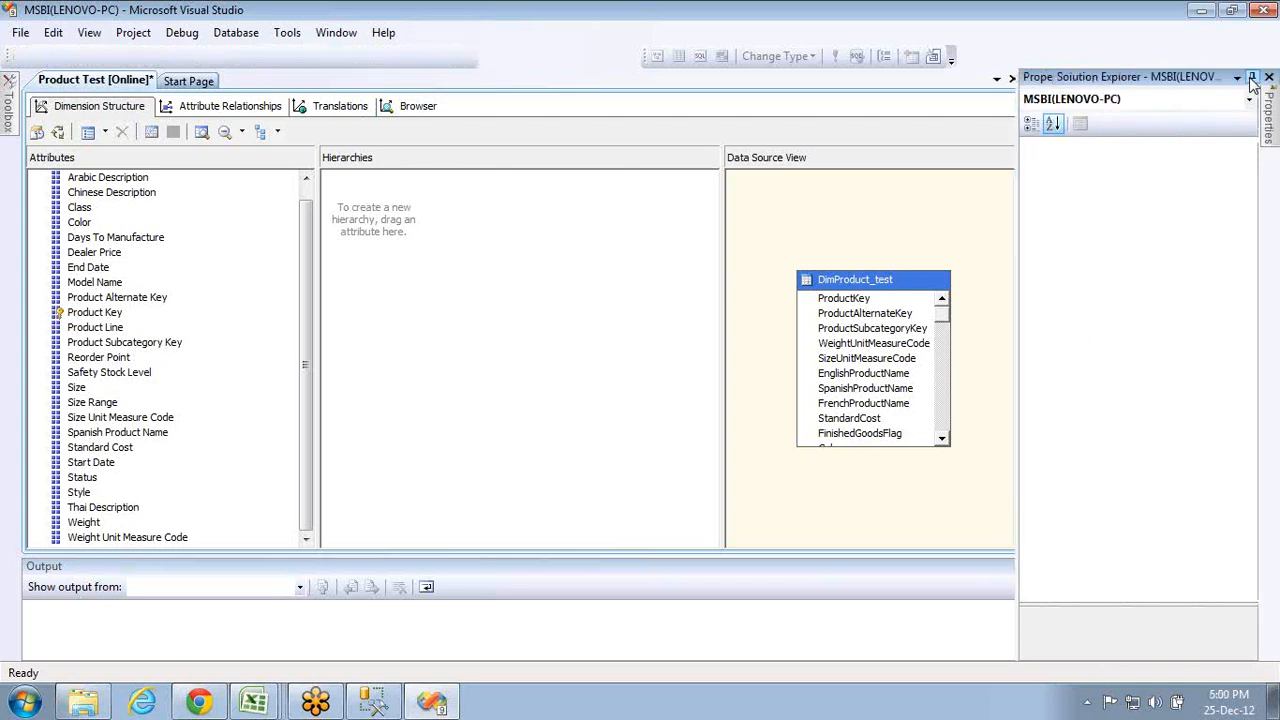
right_click(1121, 122)
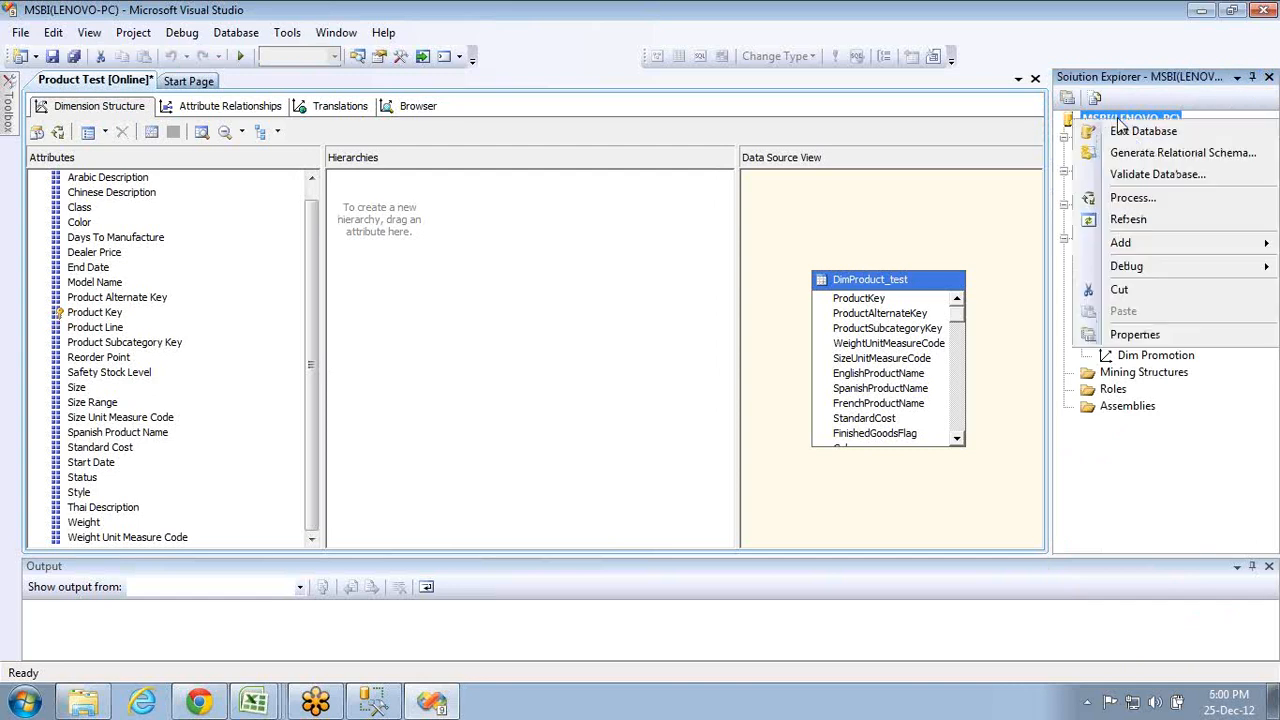
click(1127, 339)
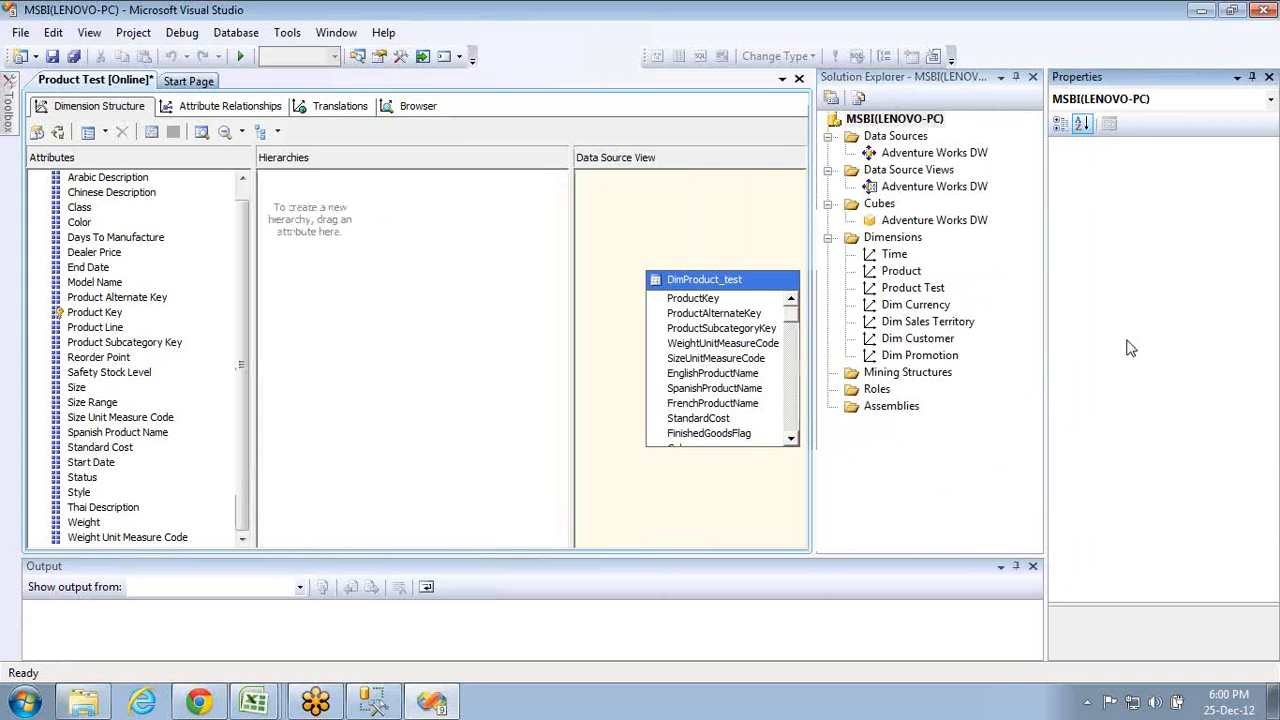
right_click(873, 121)
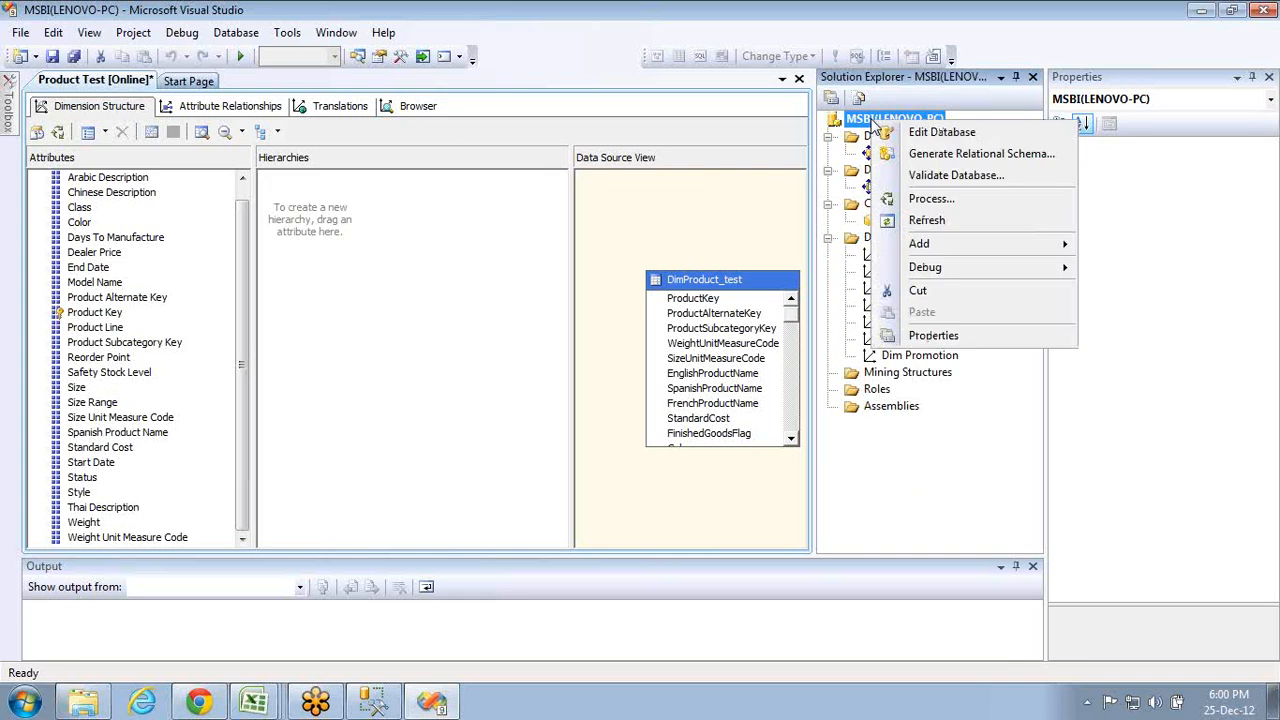
click(932, 200)
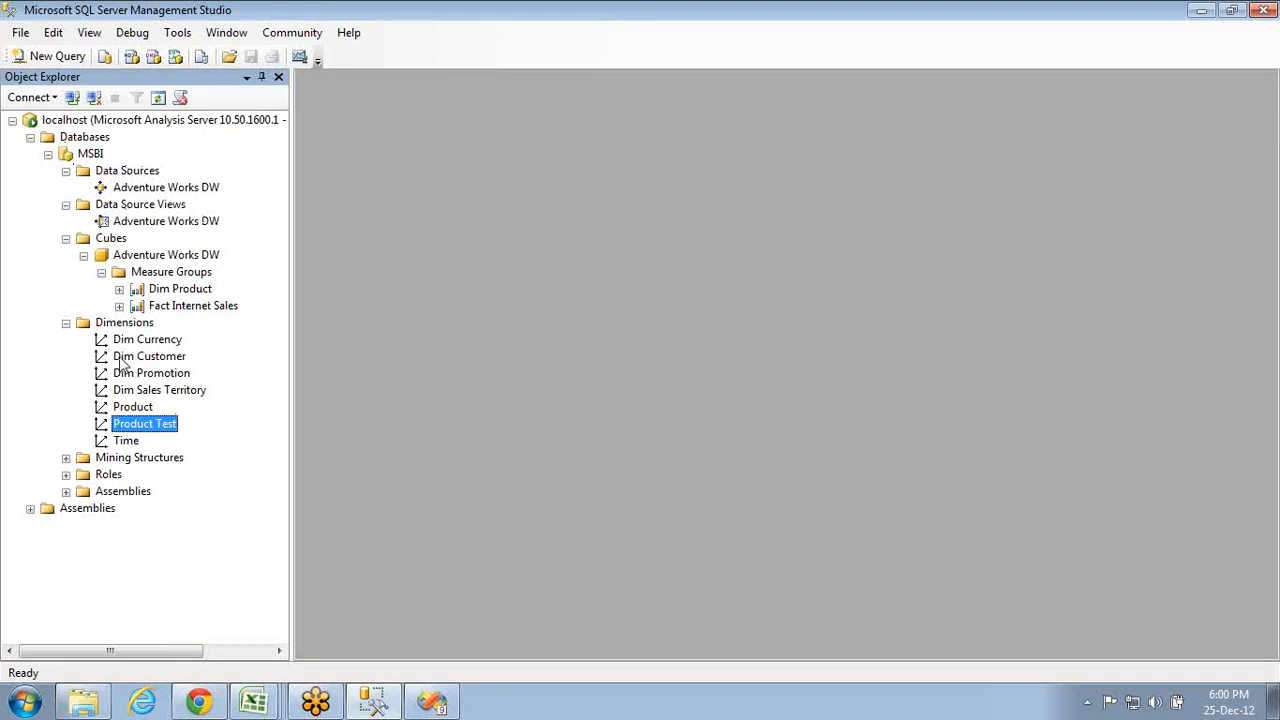
key(alt+Tab)
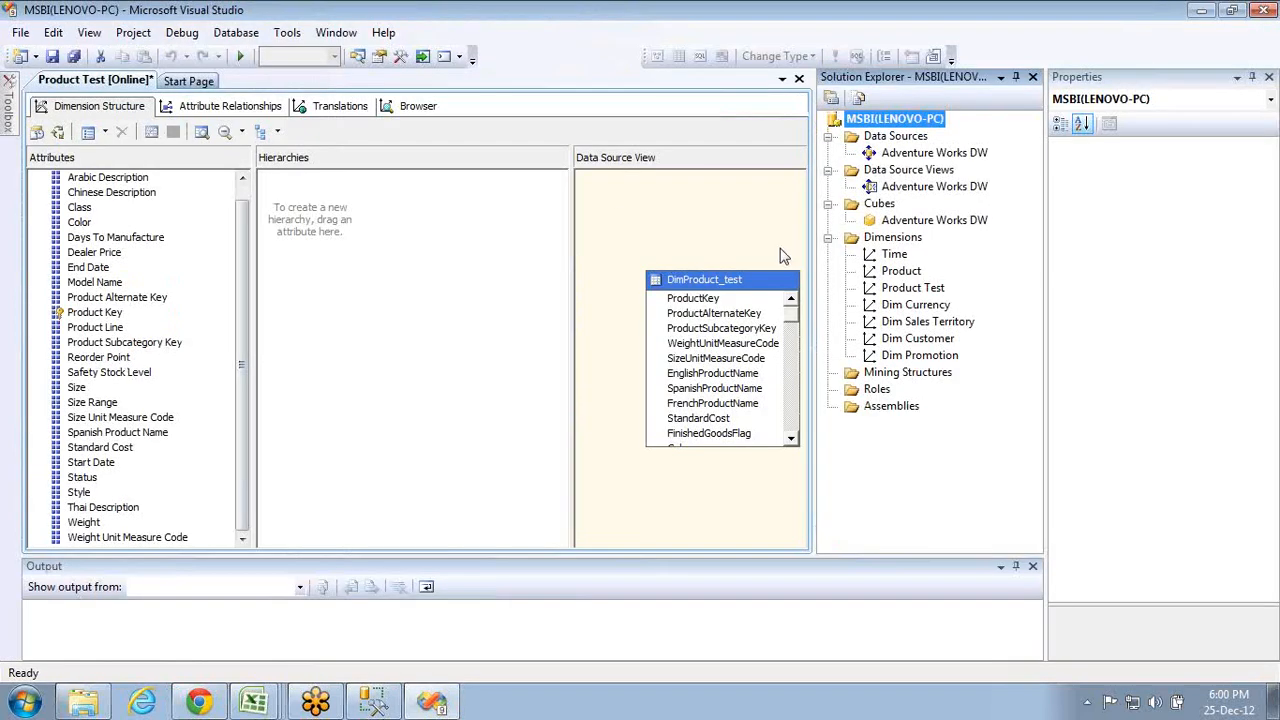
right_click(879, 124)
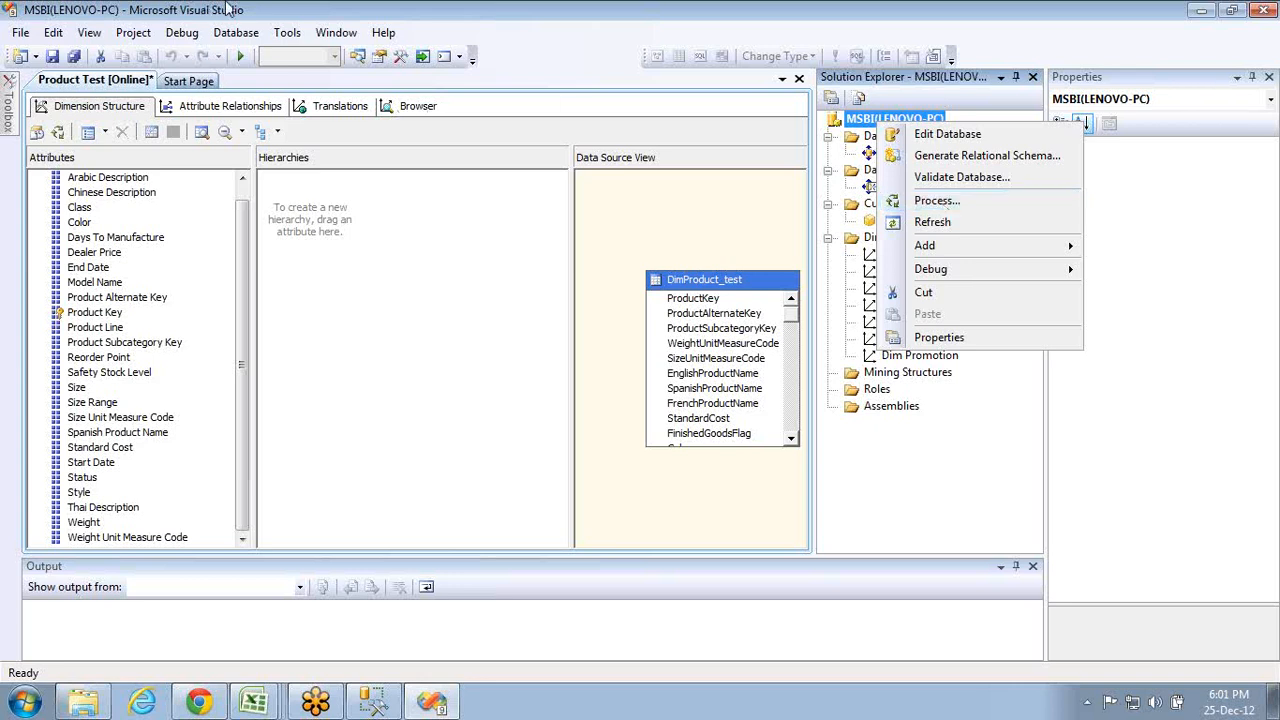
click(228, 8)
- Connect again to the existing Analysis Services database MSBI on the localhost server, closing the current solution
click(20, 32)
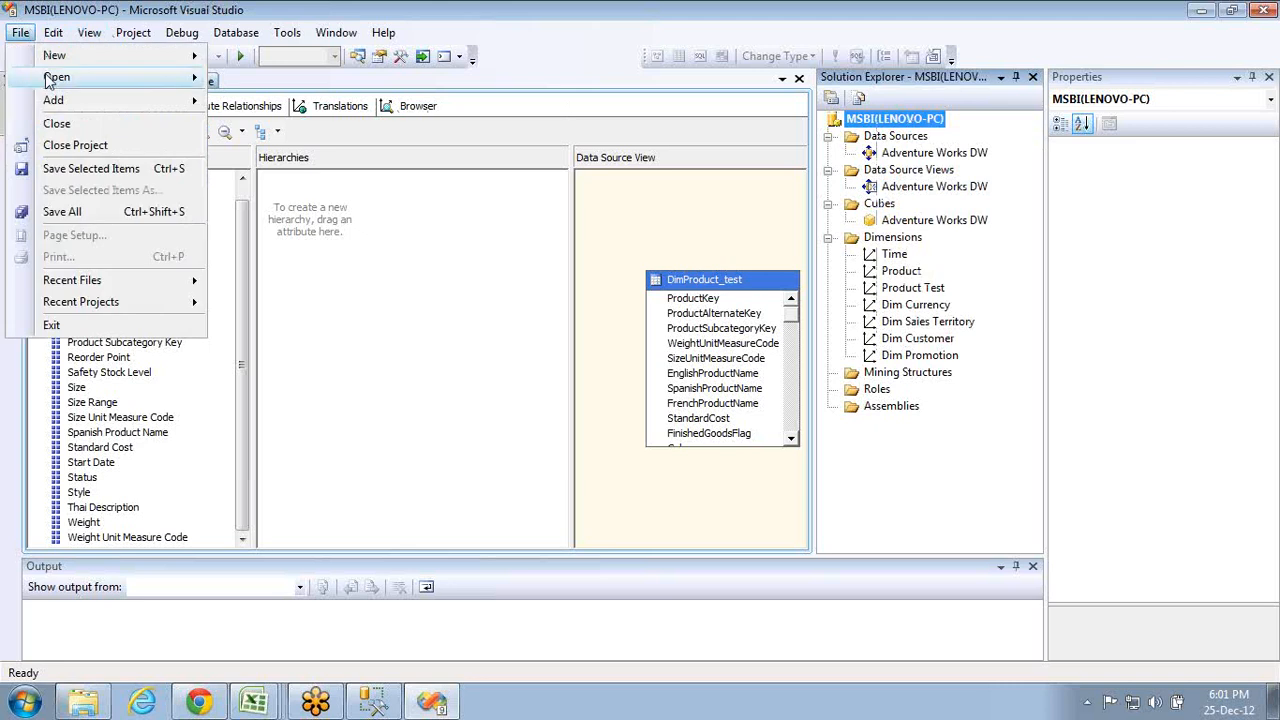
mouse_move(60, 78)
click(245, 82)
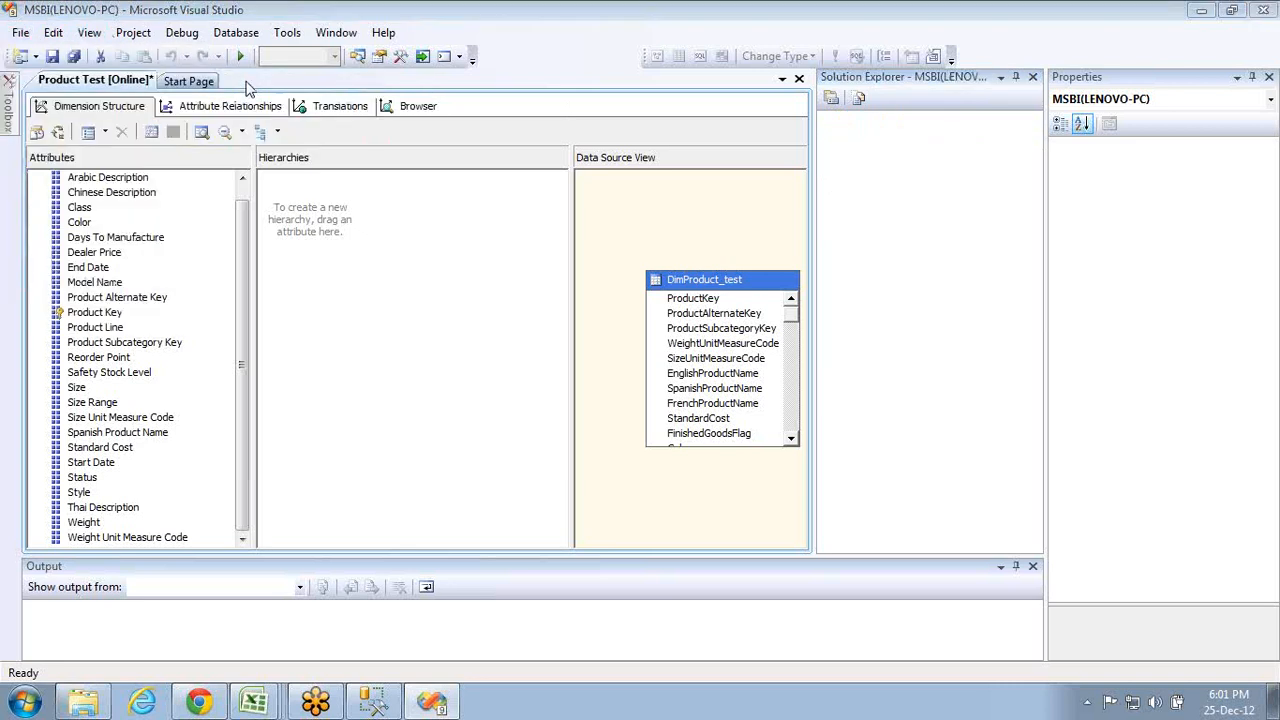
click(598, 166)
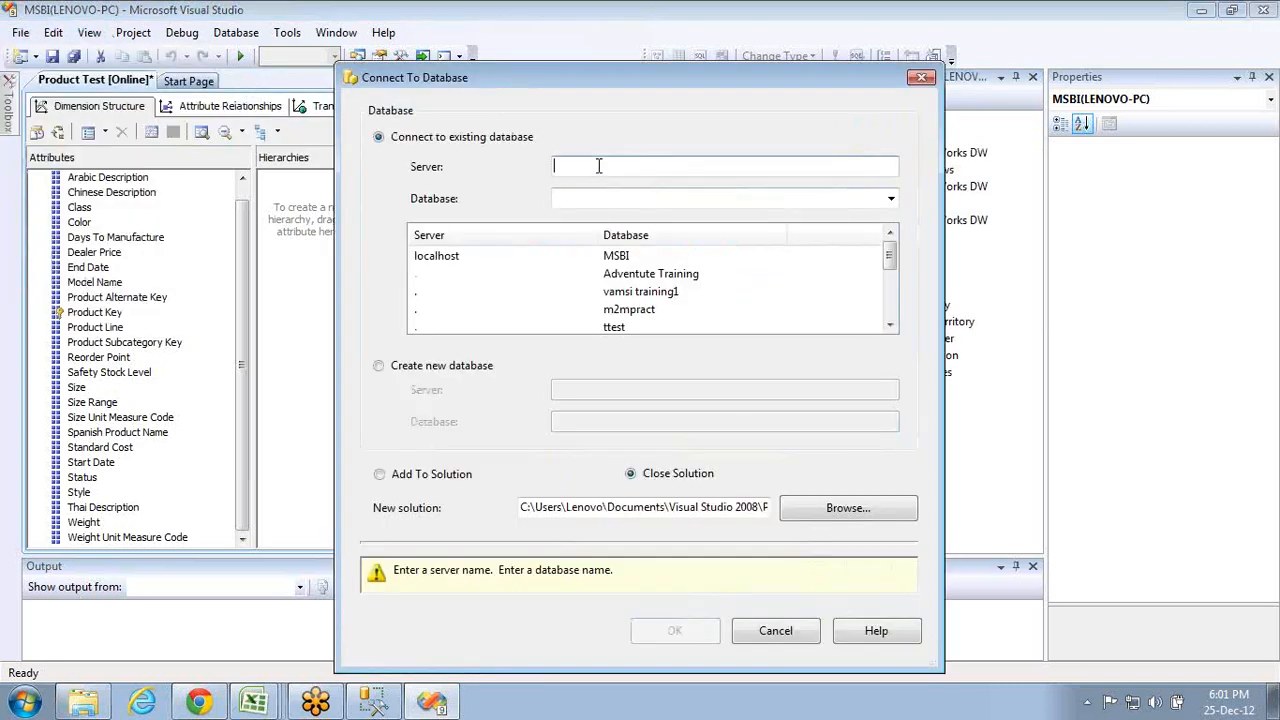
text(localh)
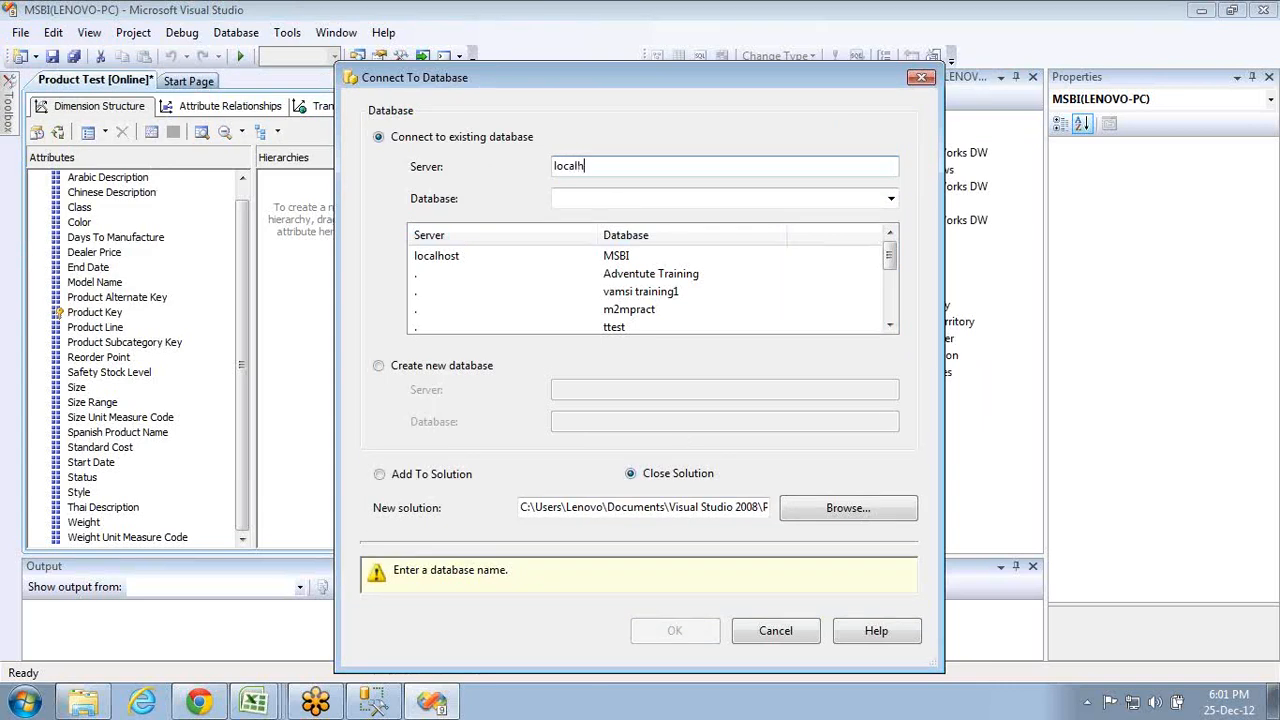
text(ost)
click(890, 199)
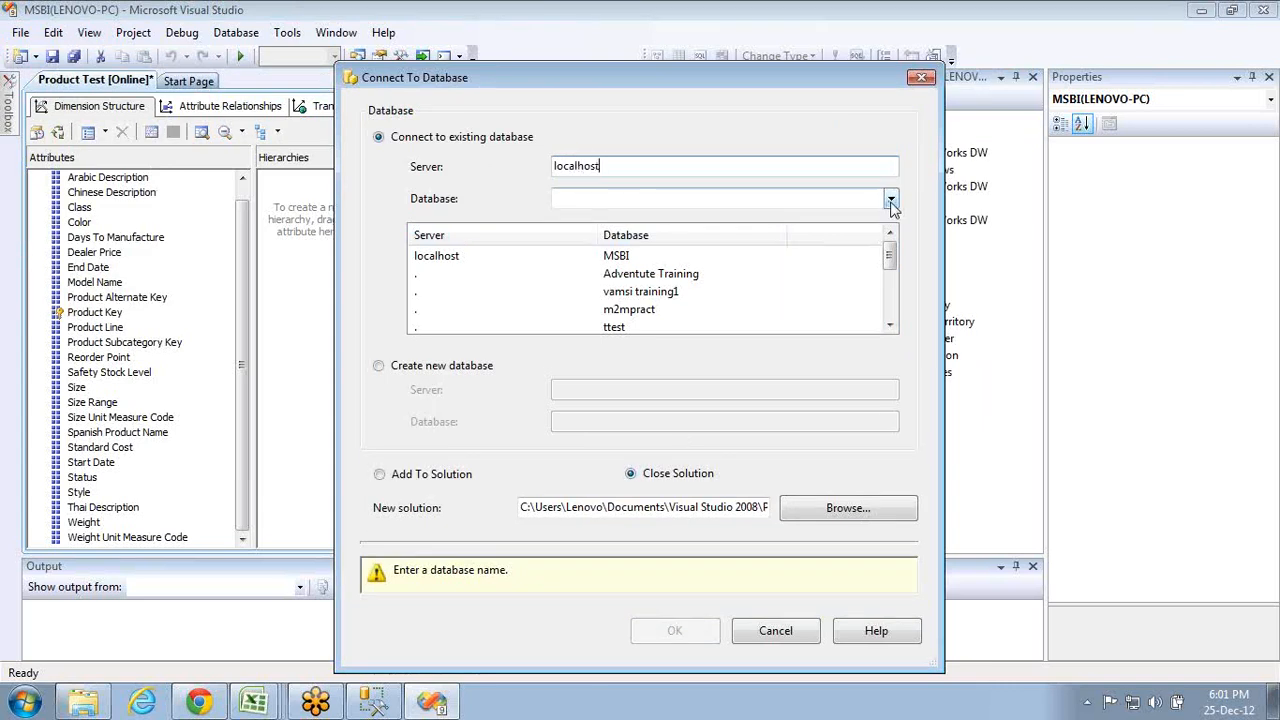
click(803, 218)
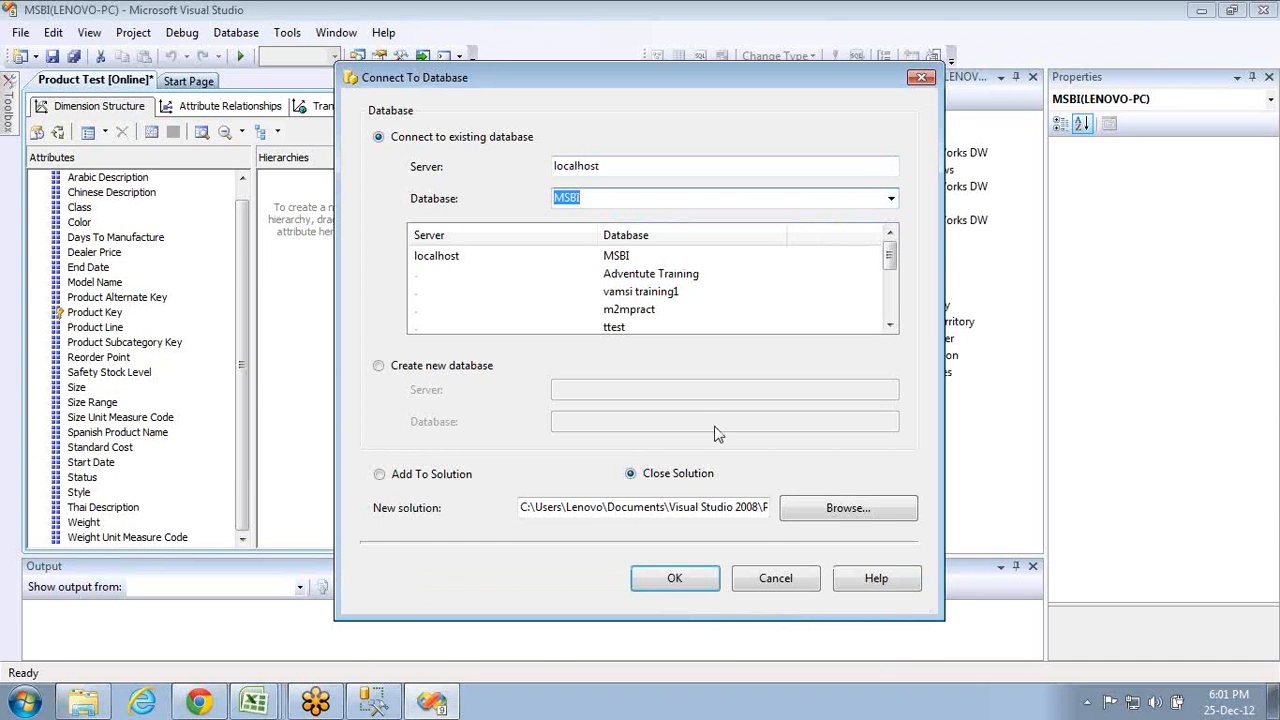
click(678, 588)
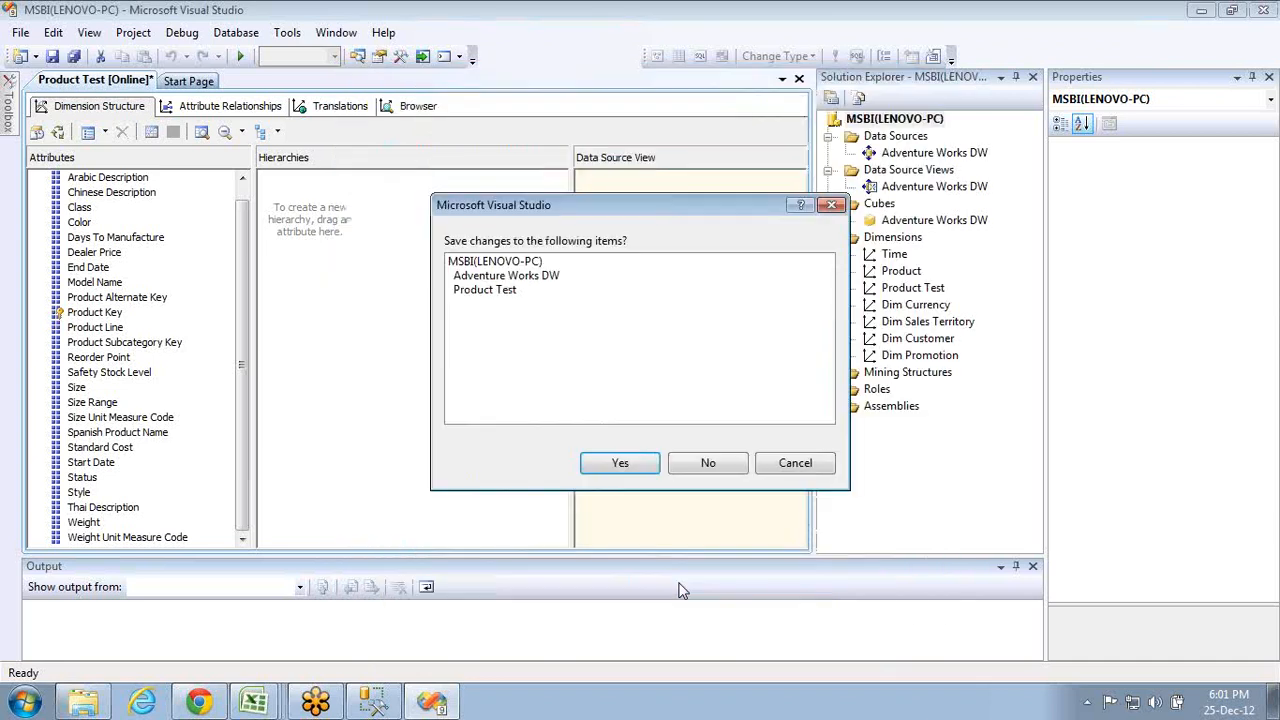
- Save the changes to Adventure Works DW and Product Test, declining to process the affected objects
click(628, 460)
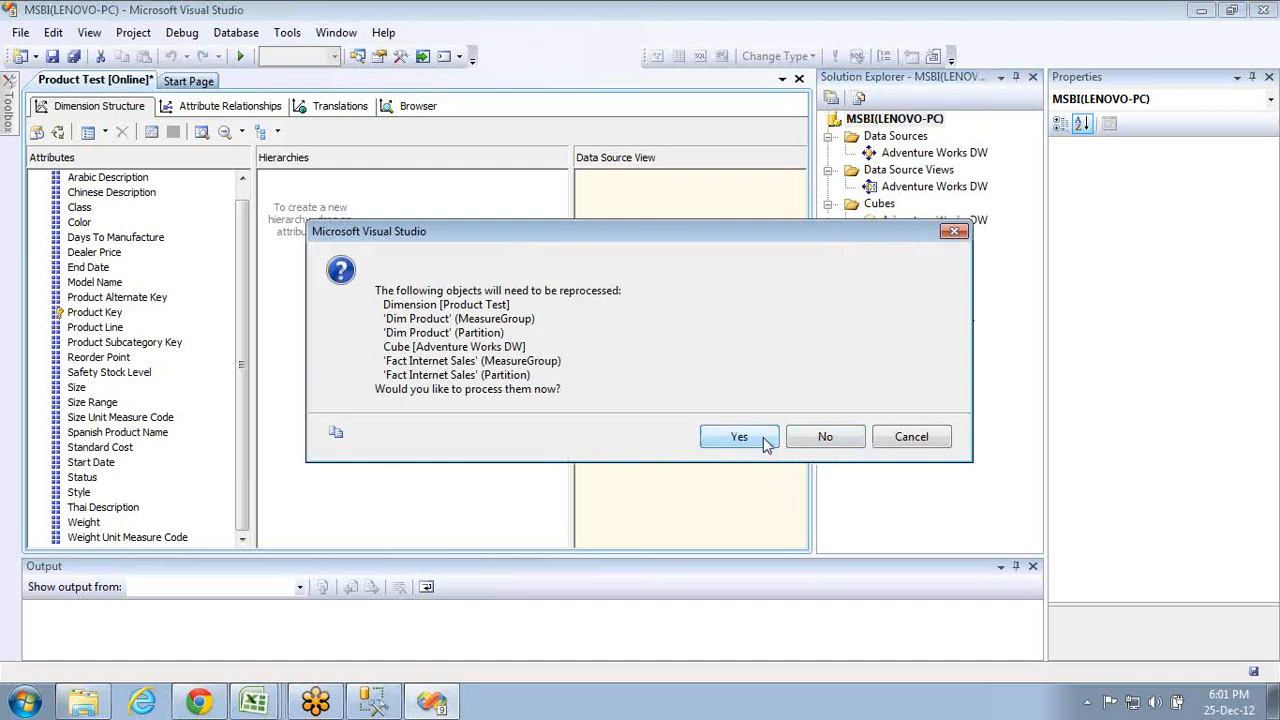
click(824, 438)
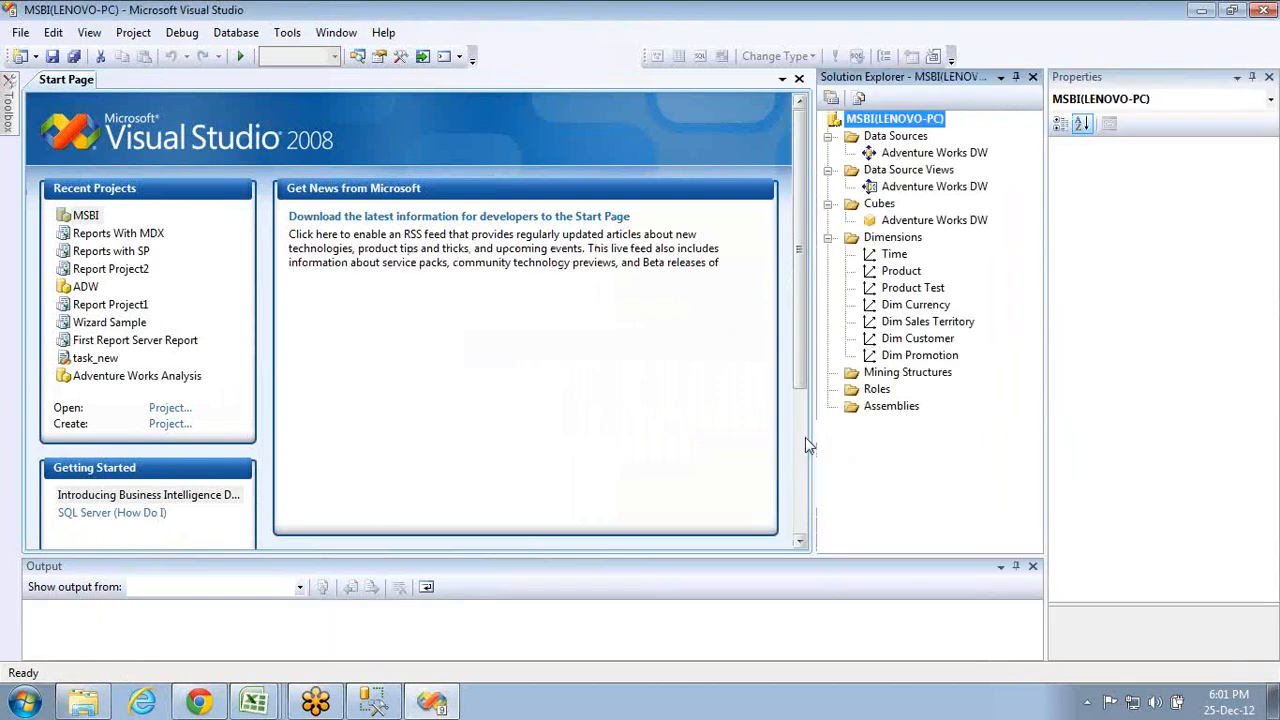
click(1267, 49)
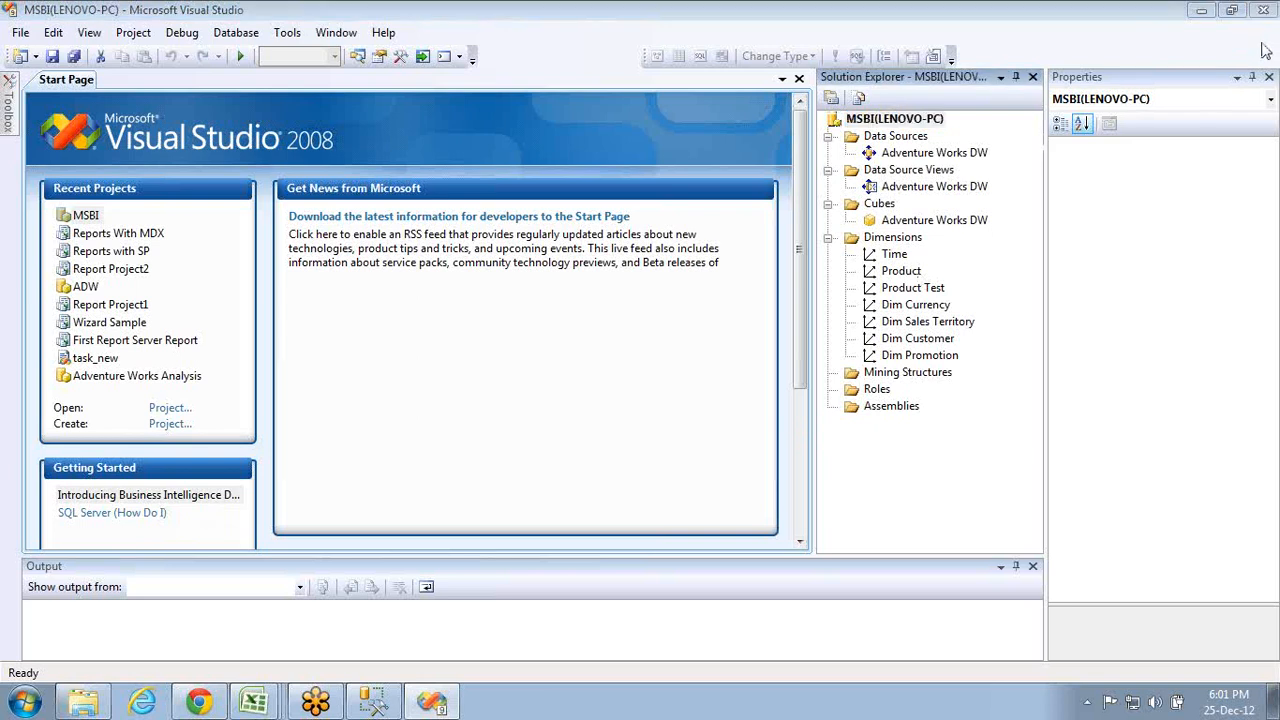